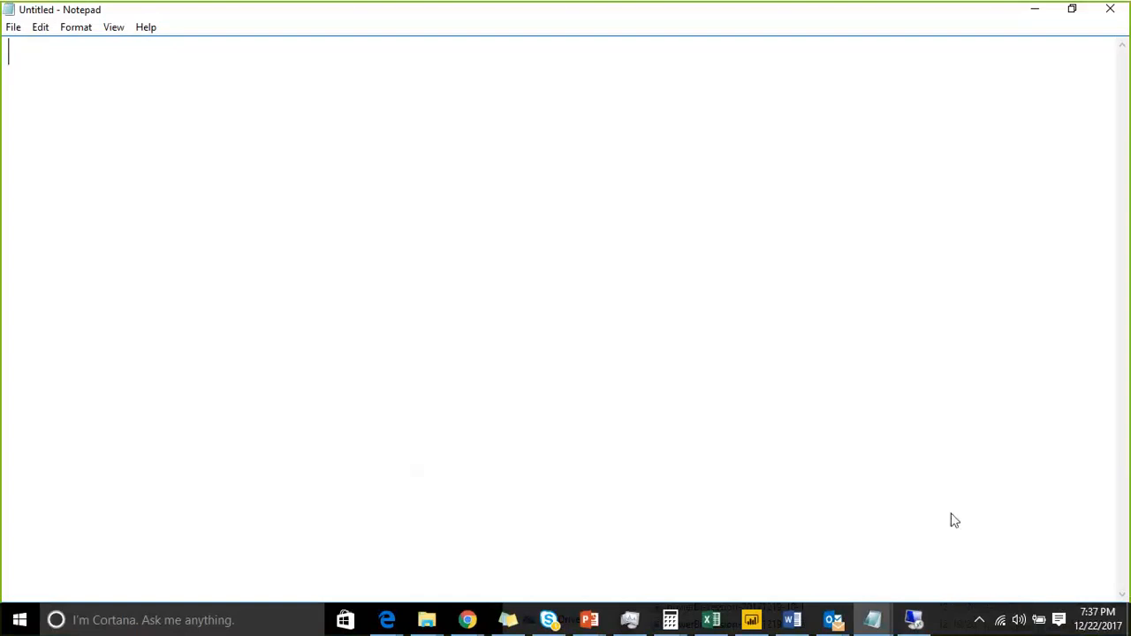
- Launch Visual Studio 2017 in the remote desktop session and close the Error List pane
click(919, 622)
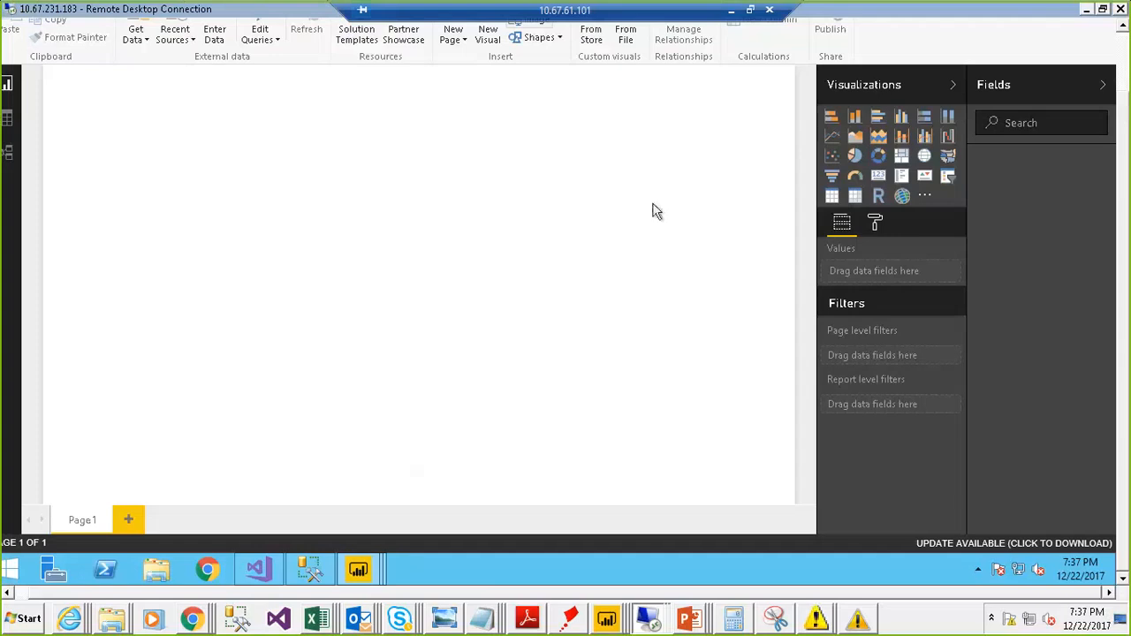
right_click(268, 573)
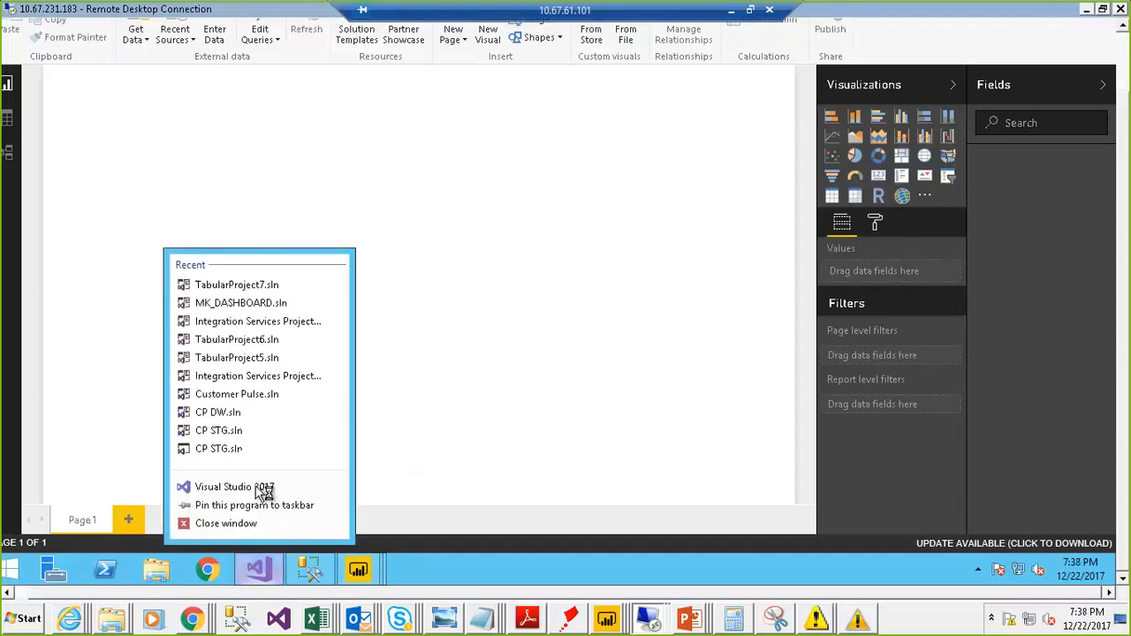
click(253, 487)
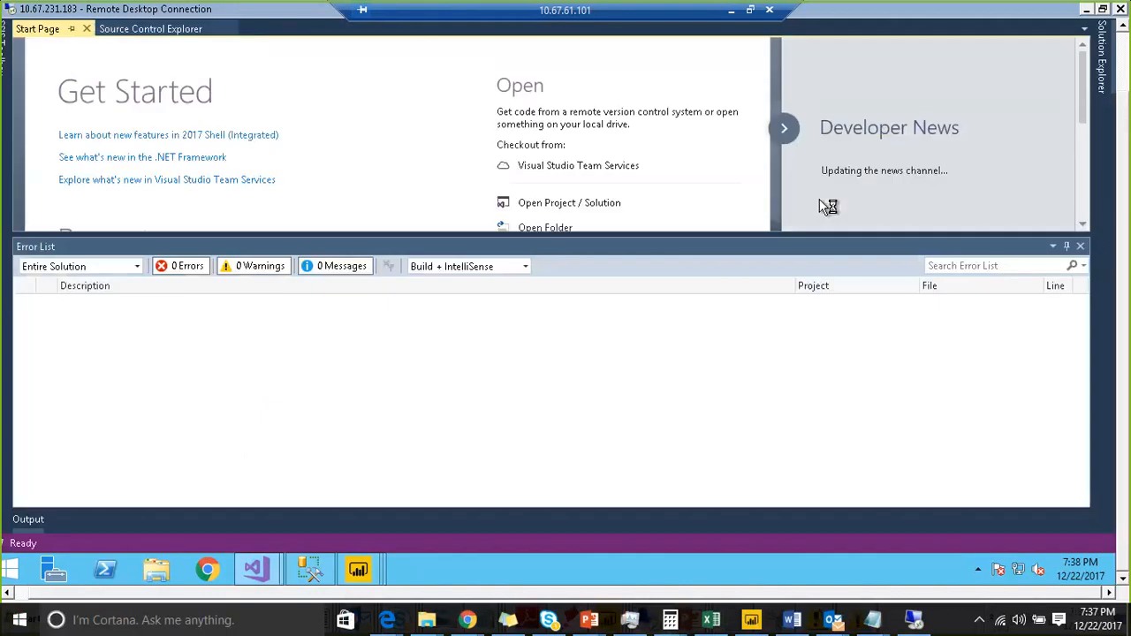
click(1081, 248)
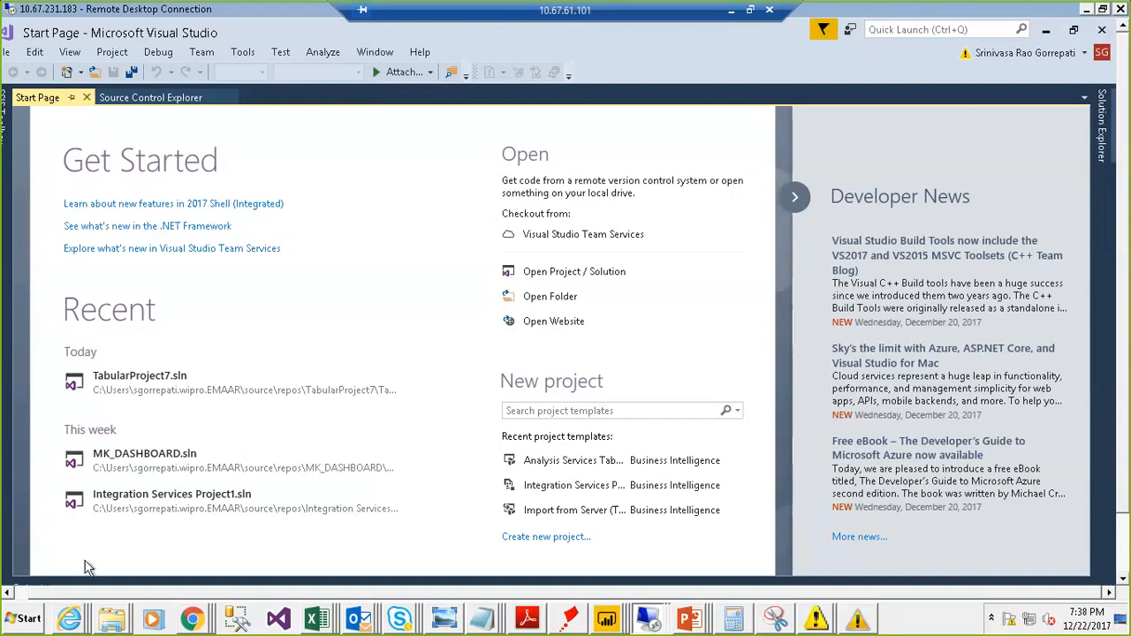
- Start a new project and open the Analysis Services templates under Business Intelligence
click(15, 53)
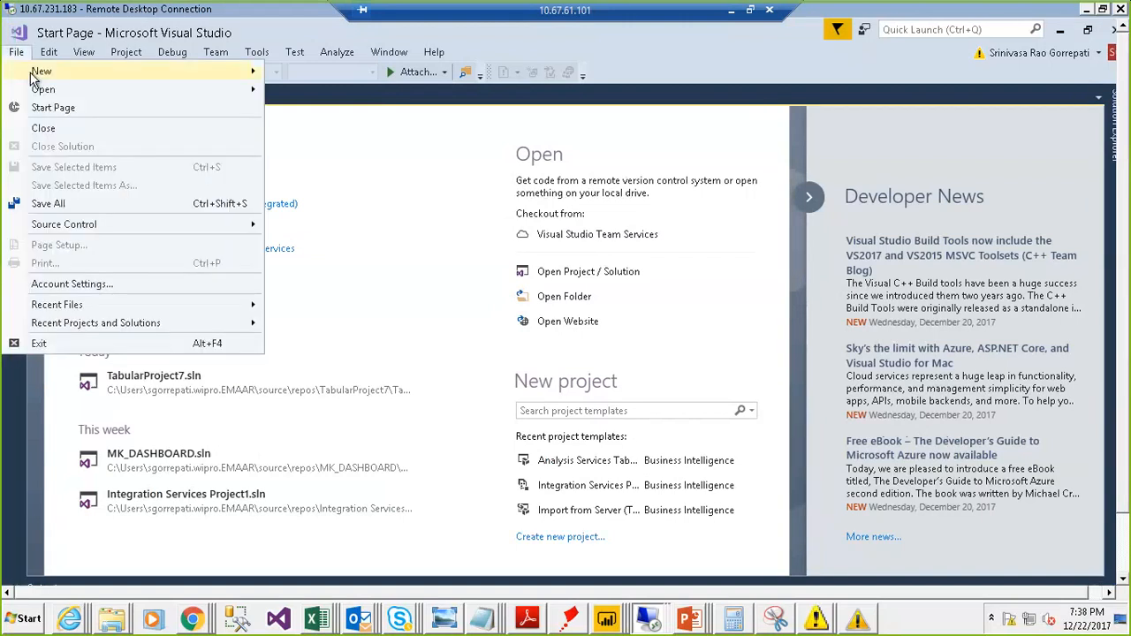
click(306, 72)
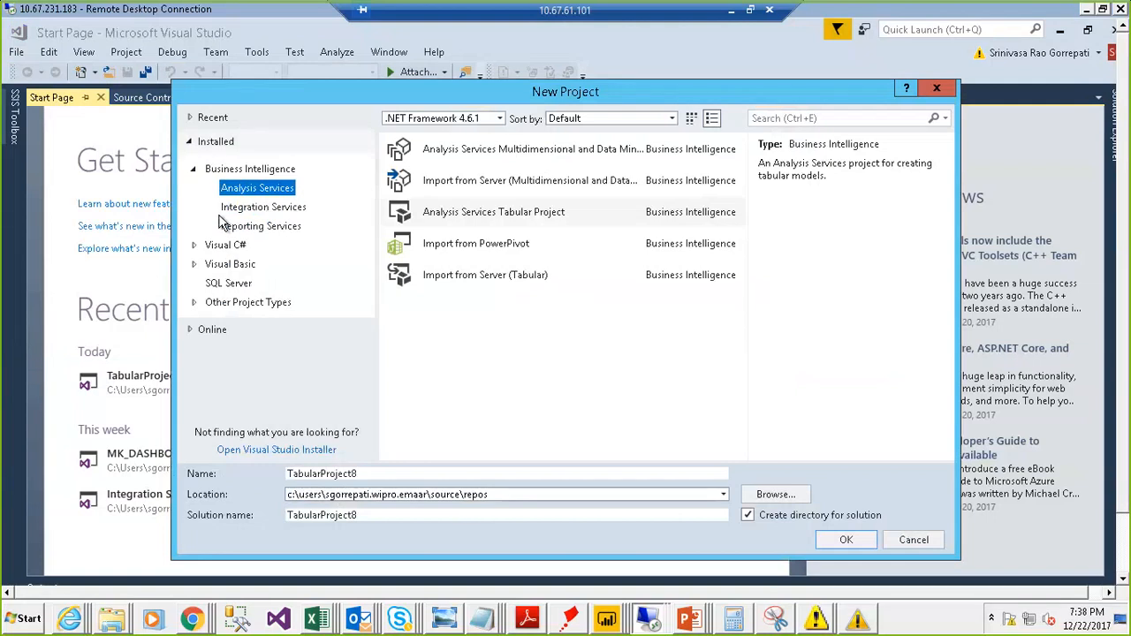
click(192, 172)
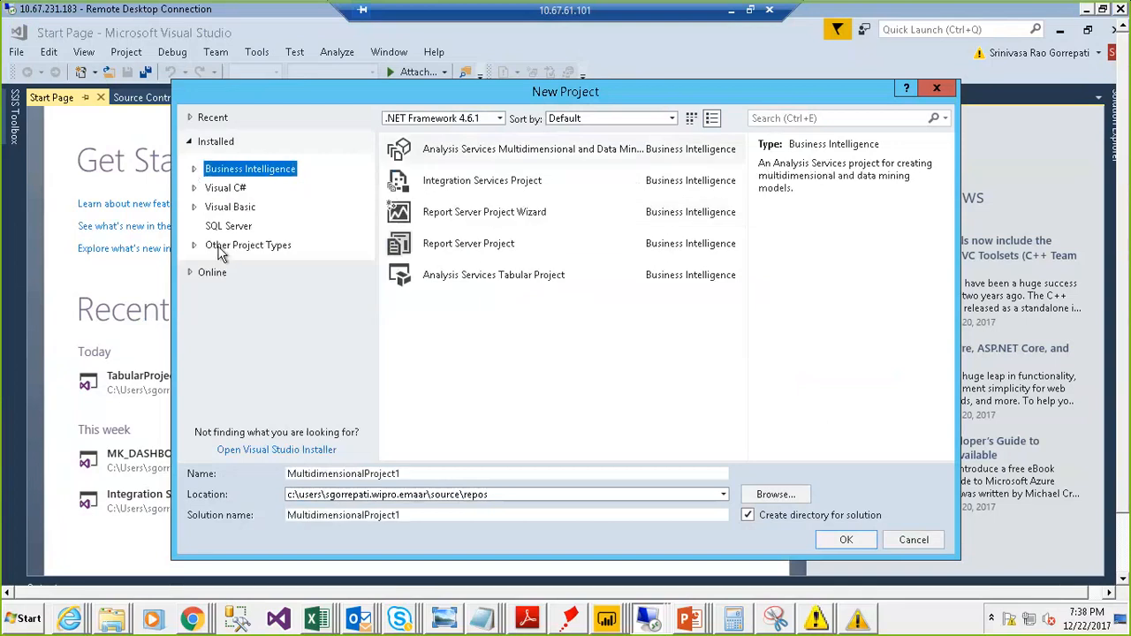
click(196, 171)
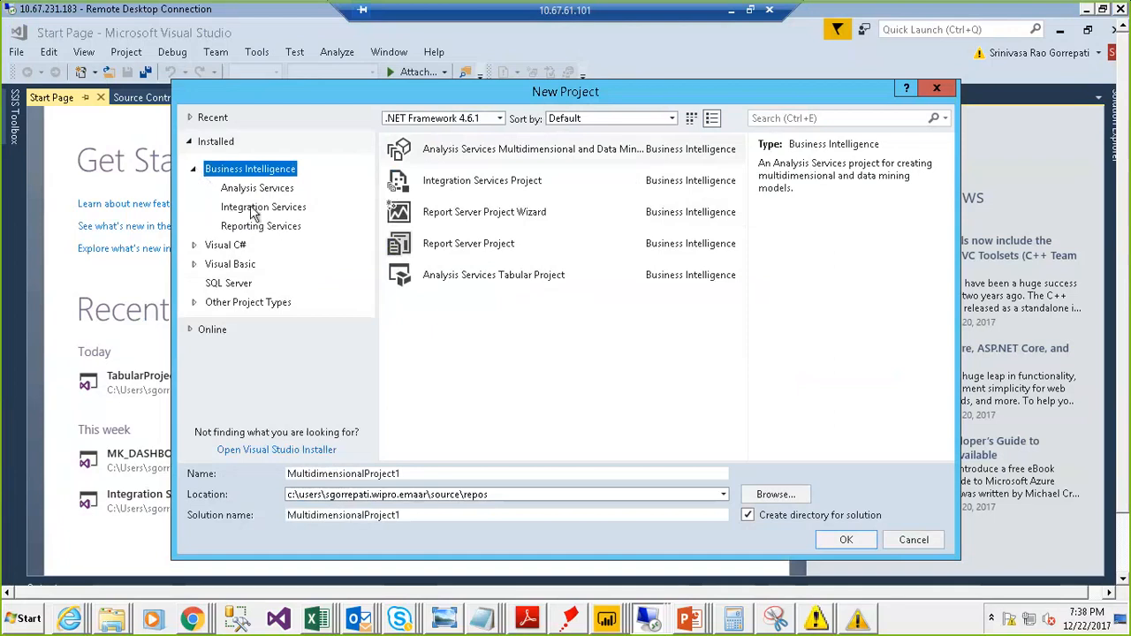
click(254, 189)
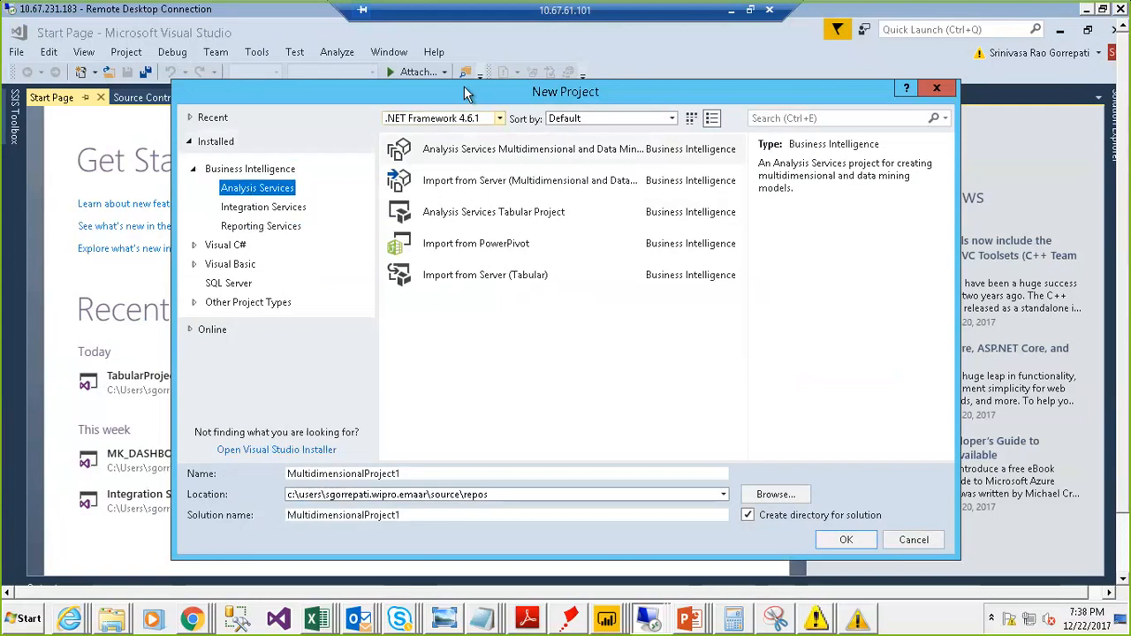
drag(495, 92, 441, 85)
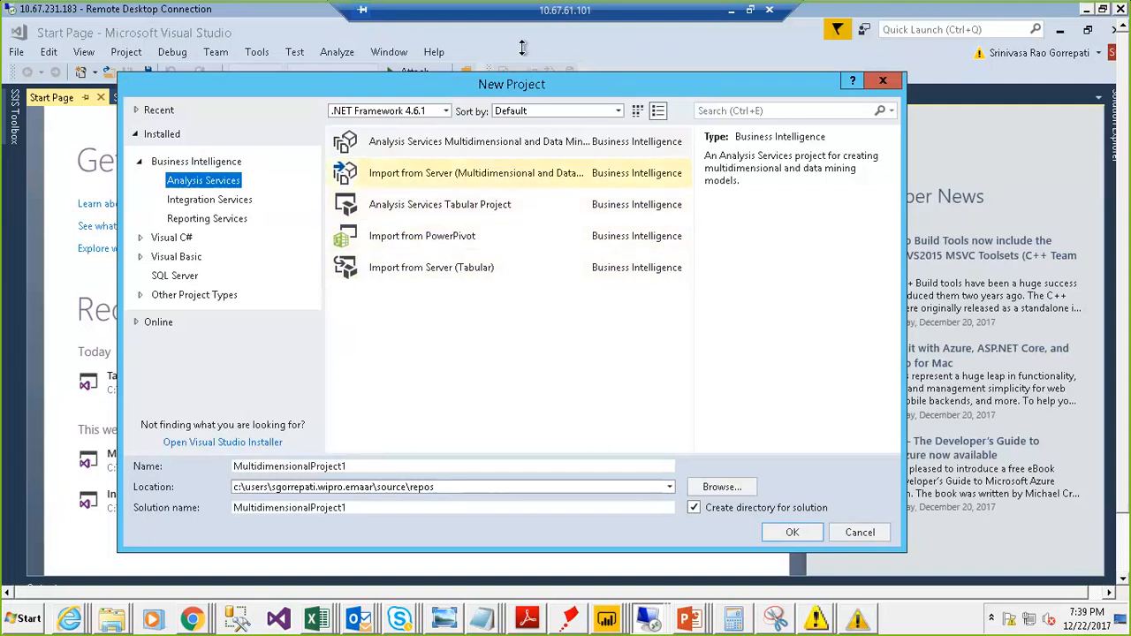
click(888, 31)
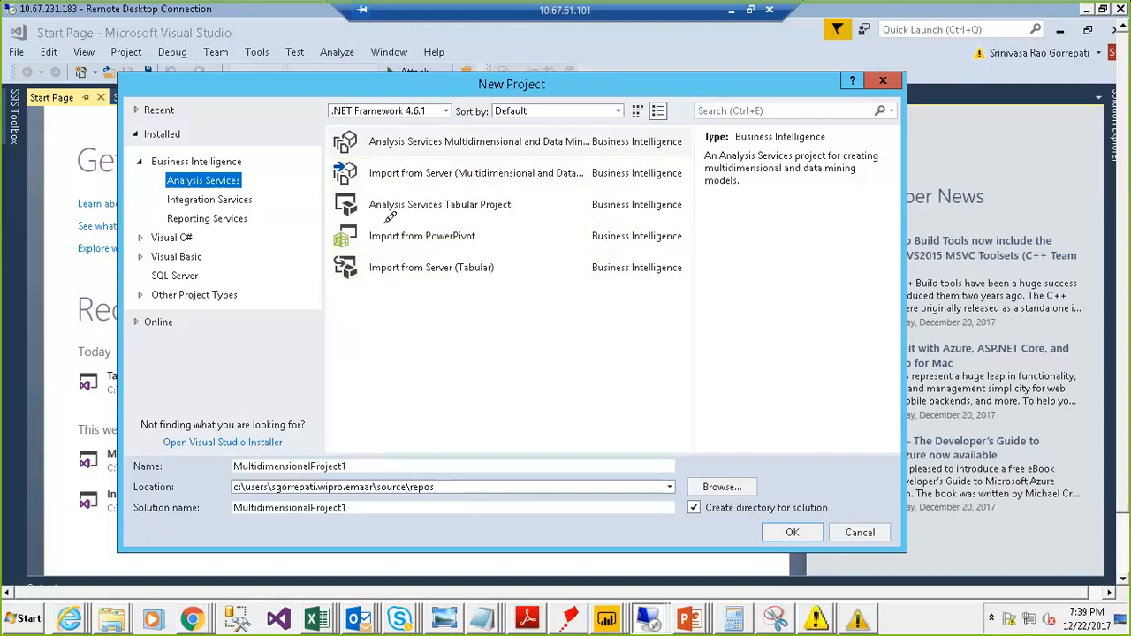
drag(378, 223, 527, 212)
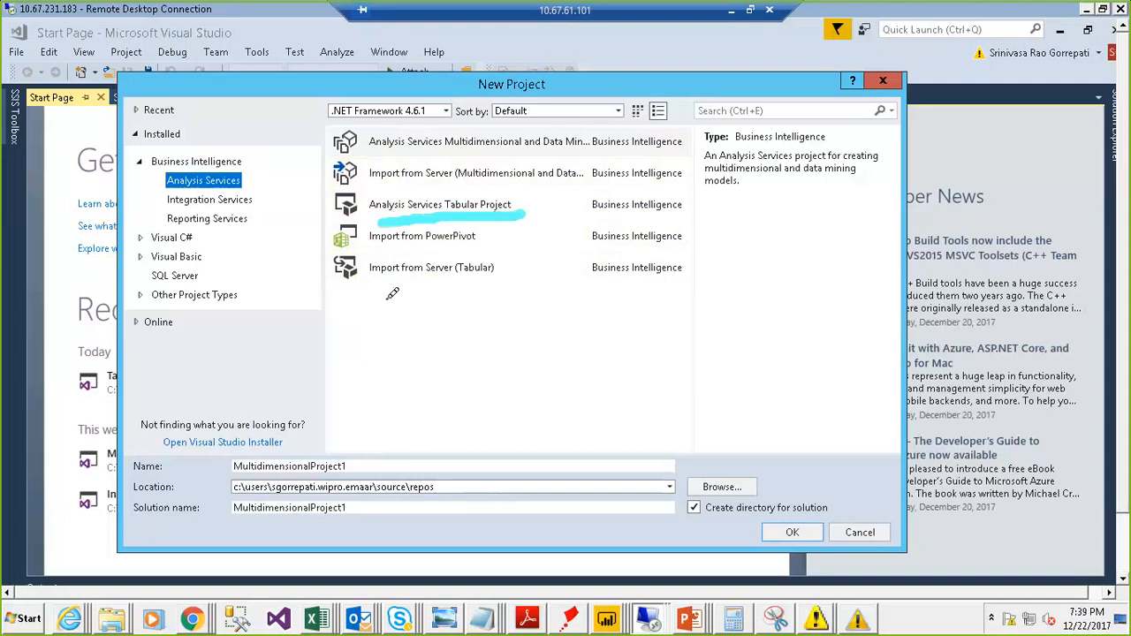
drag(387, 299, 502, 283)
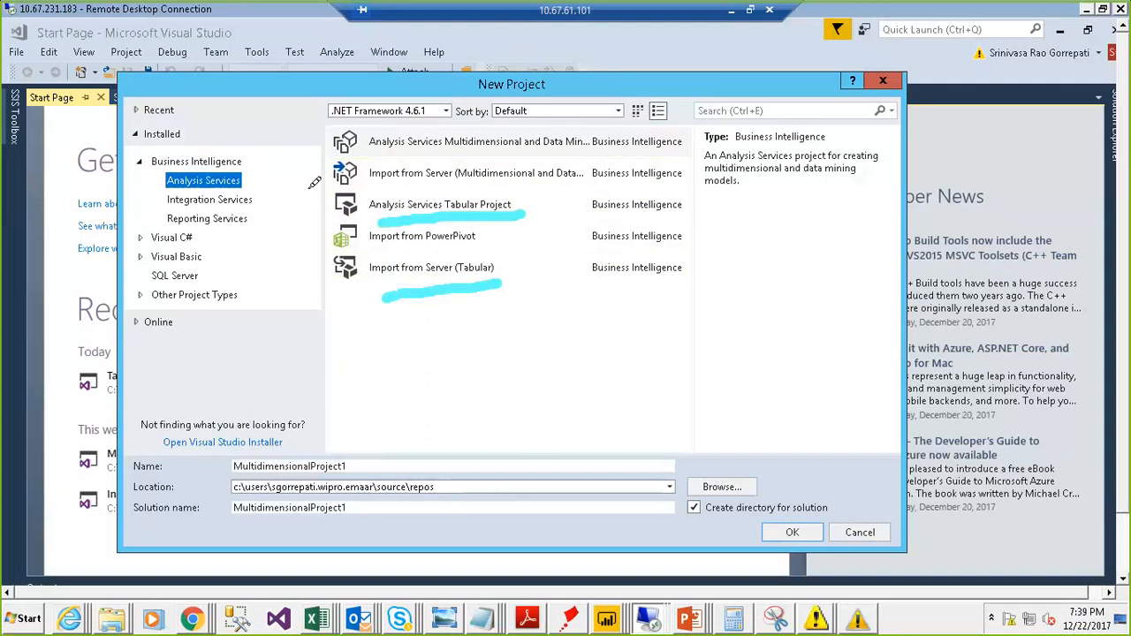
drag(310, 182, 324, 237)
mouse_move(460, 234)
mouse_down()
mouse_move(556, 190)
mouse_move(318, 172)
mouse_up()
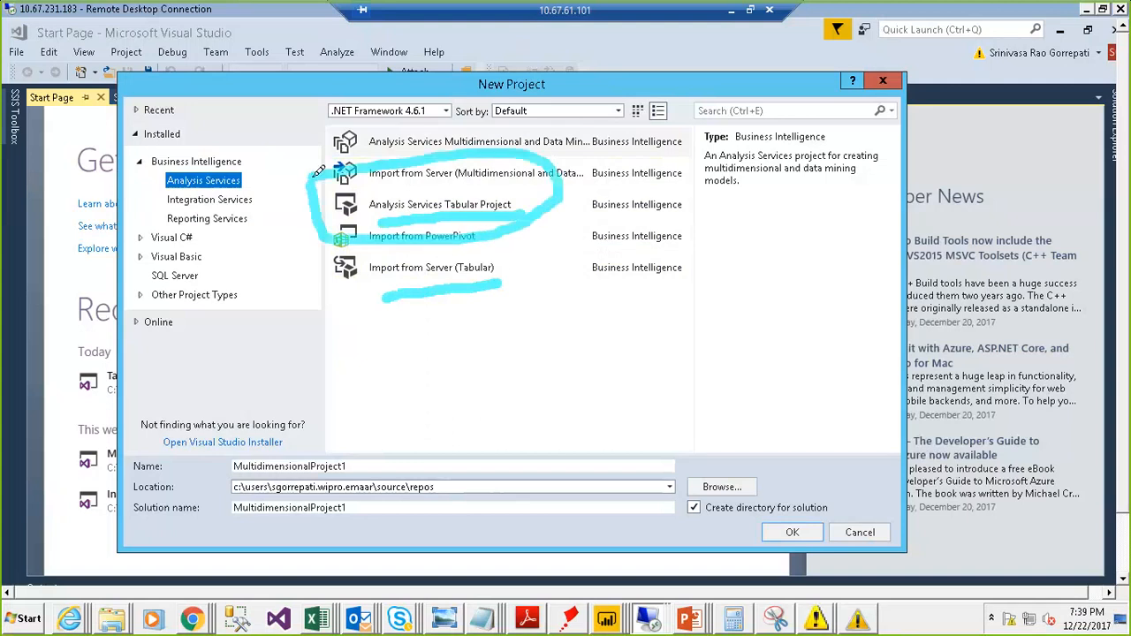
drag(460, 300, 488, 385)
drag(448, 342, 459, 298)
drag(460, 299, 505, 324)
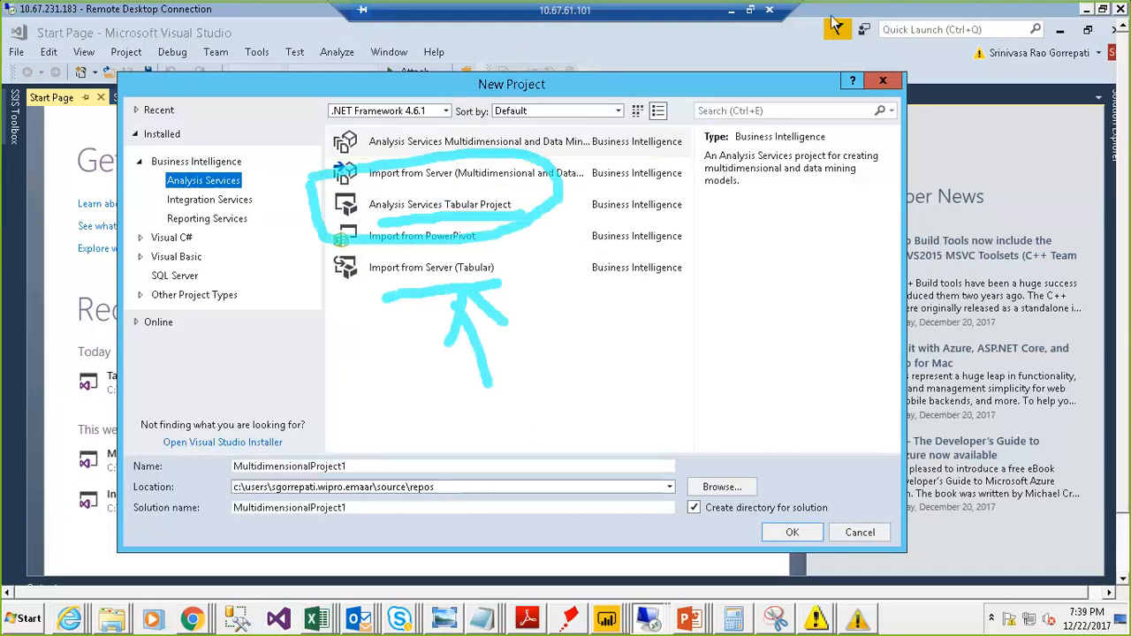
key(Escape)
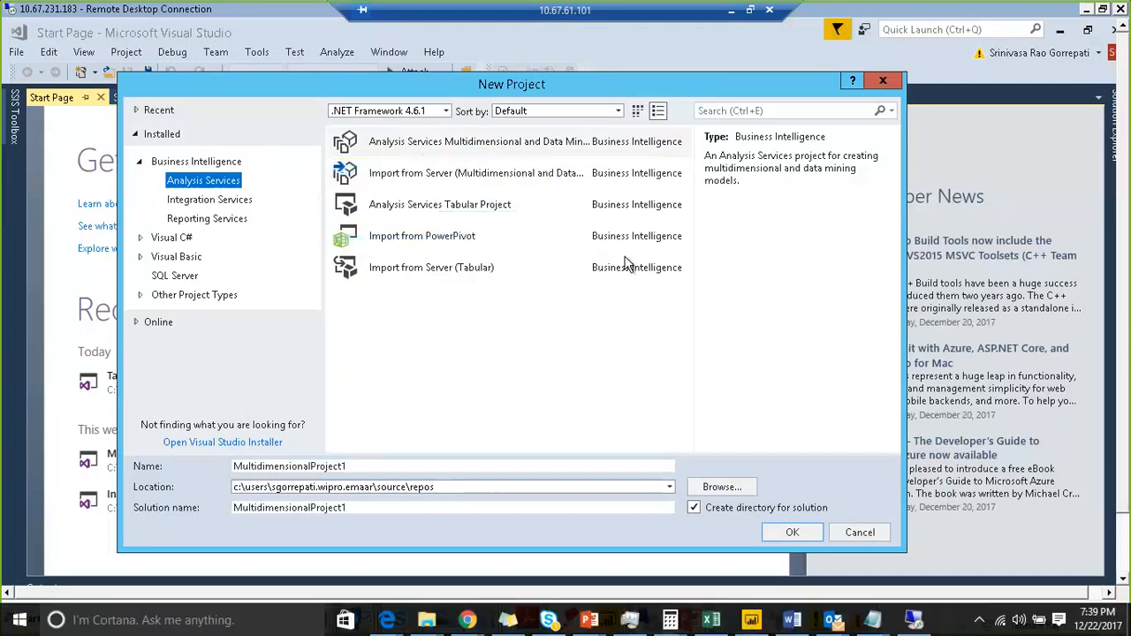
click(1025, 610)
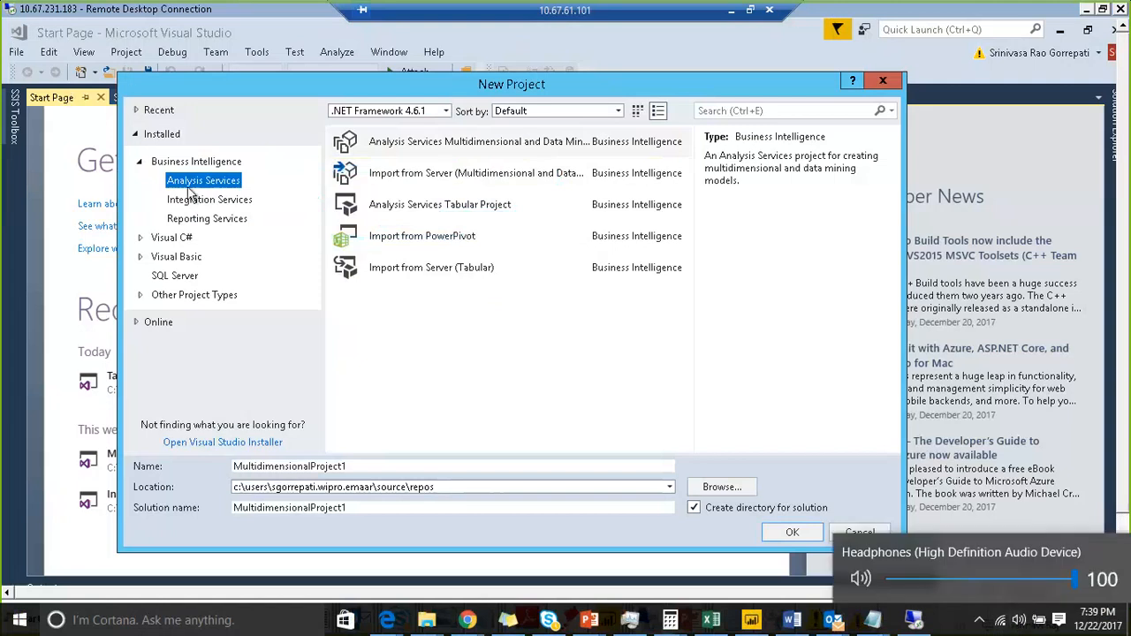
- Choose the Analysis Services Tabular Project template and name the project ASSAS_DEMO1
click(487, 207)
click(487, 207)
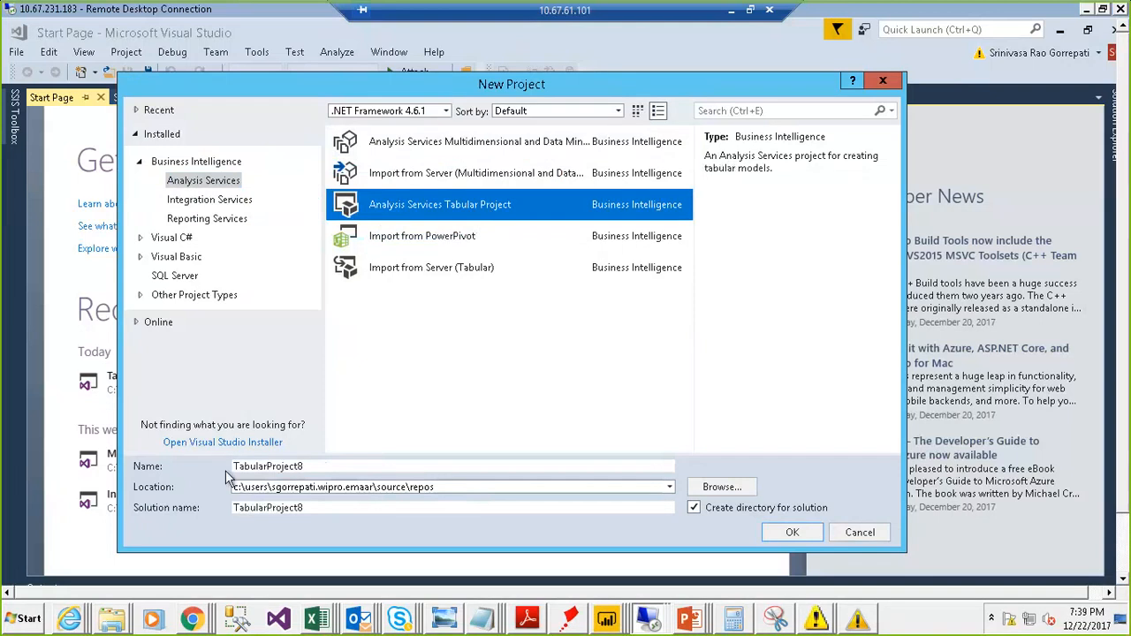
click(337, 470)
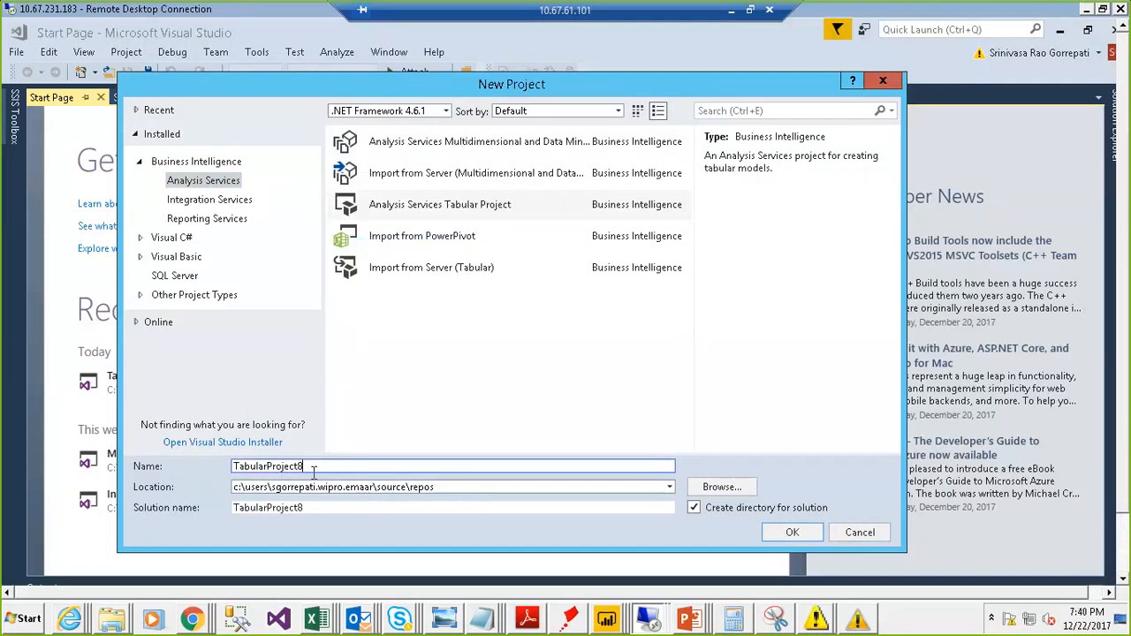
click(326, 505)
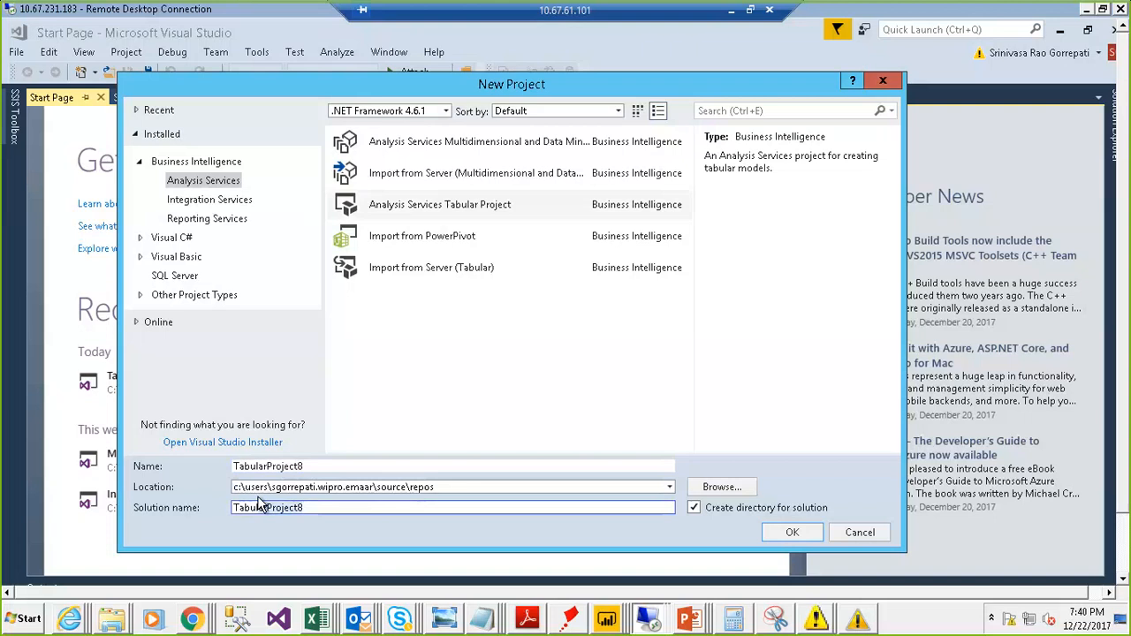
click(328, 465)
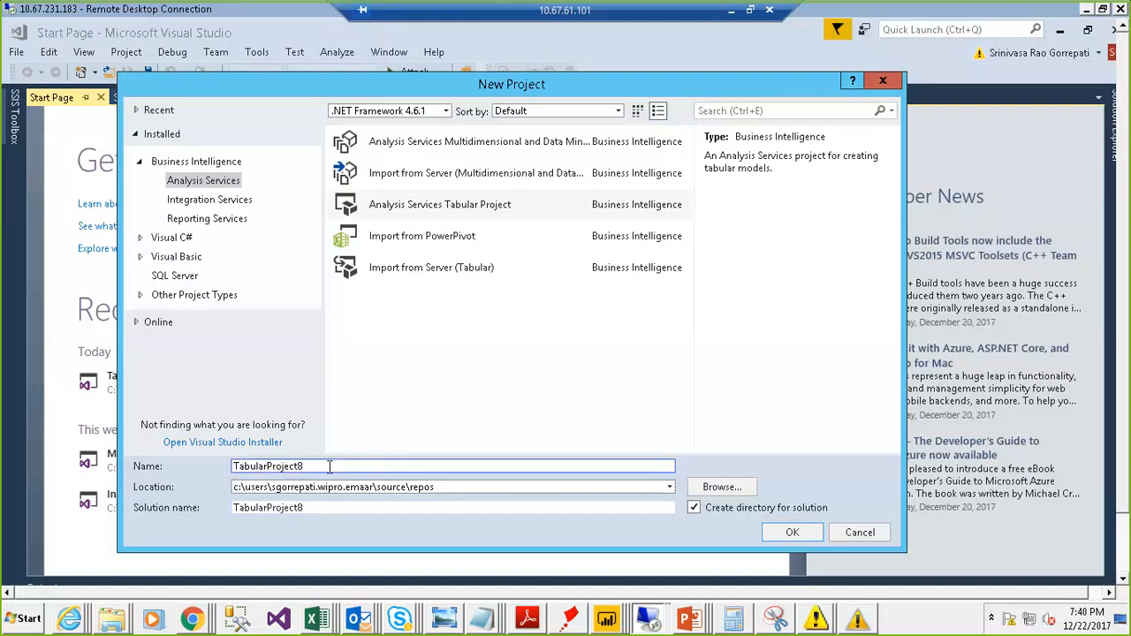
double_click(329, 466)
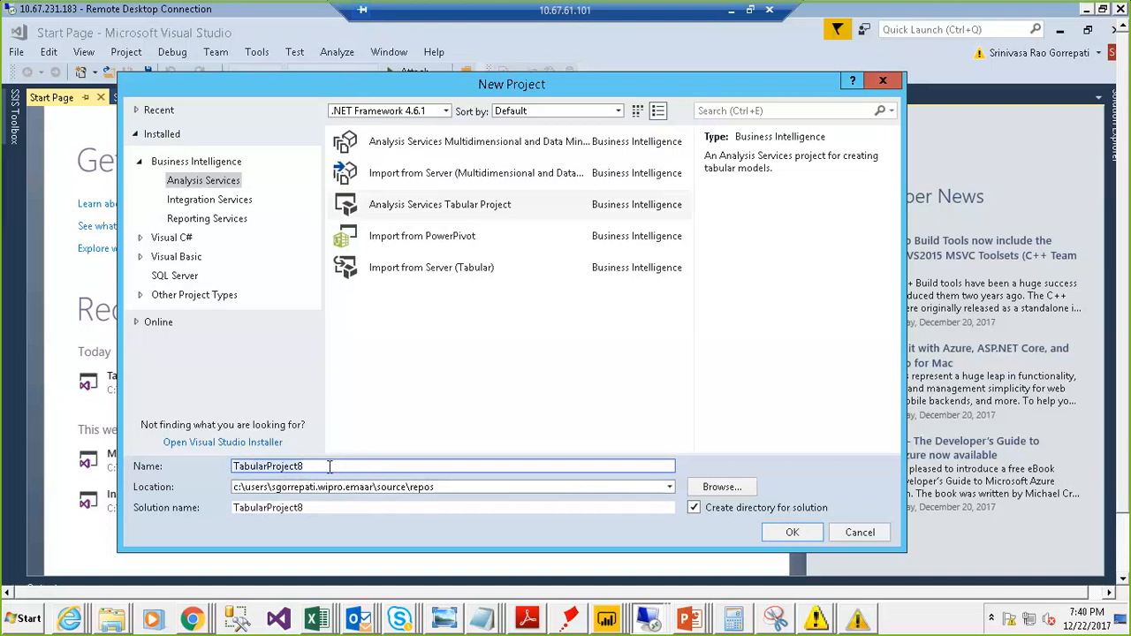
text(A)
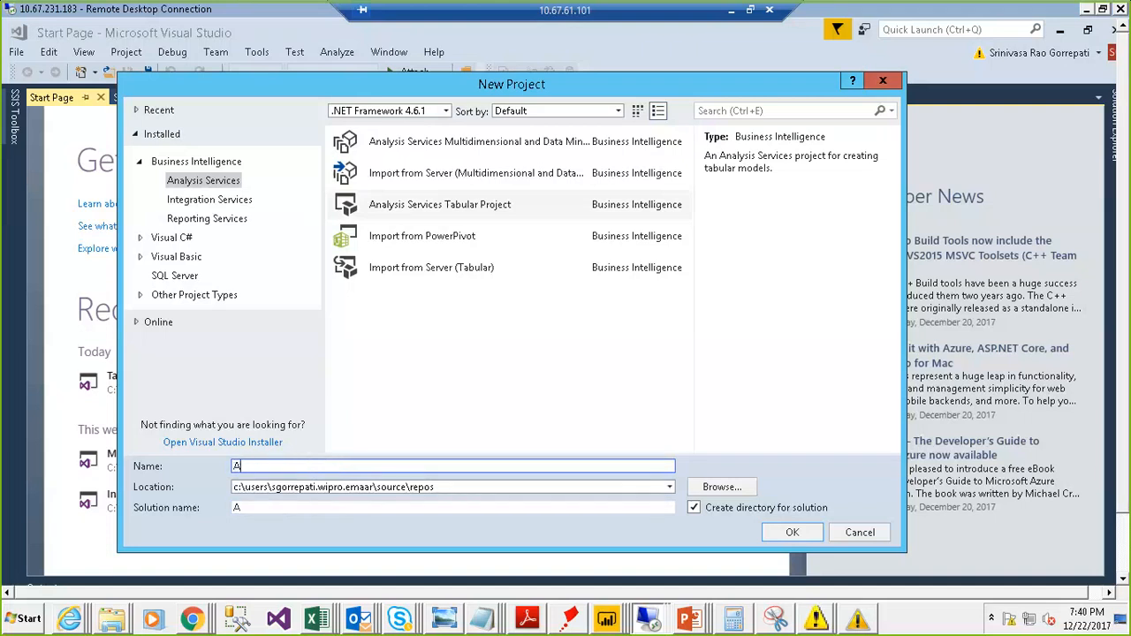
text(SSAS_DEMO)
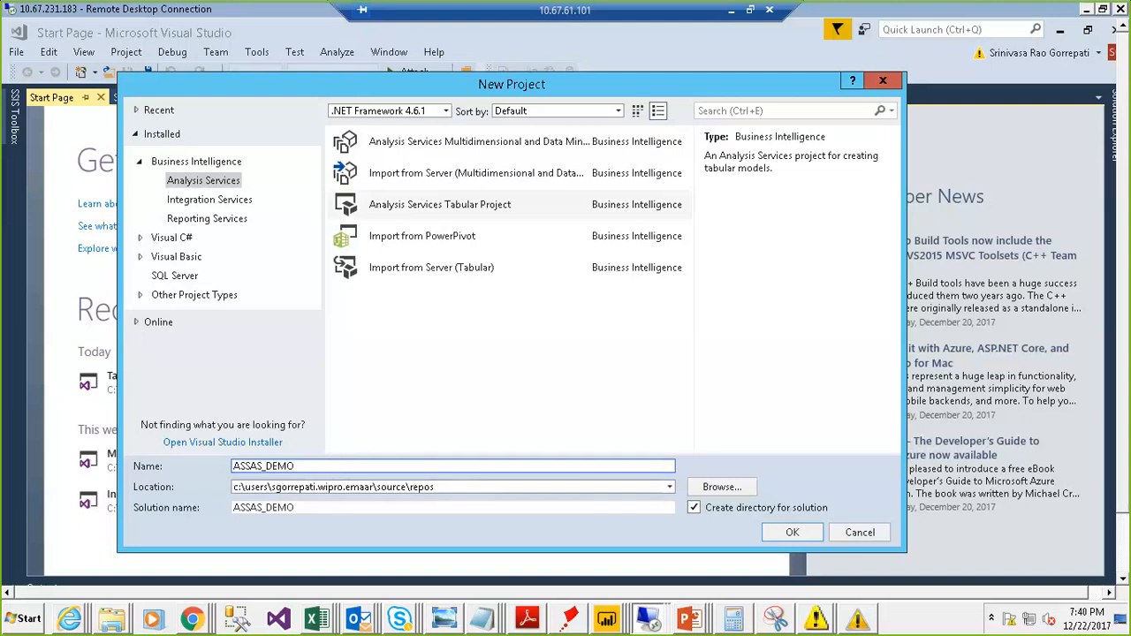
text(1)
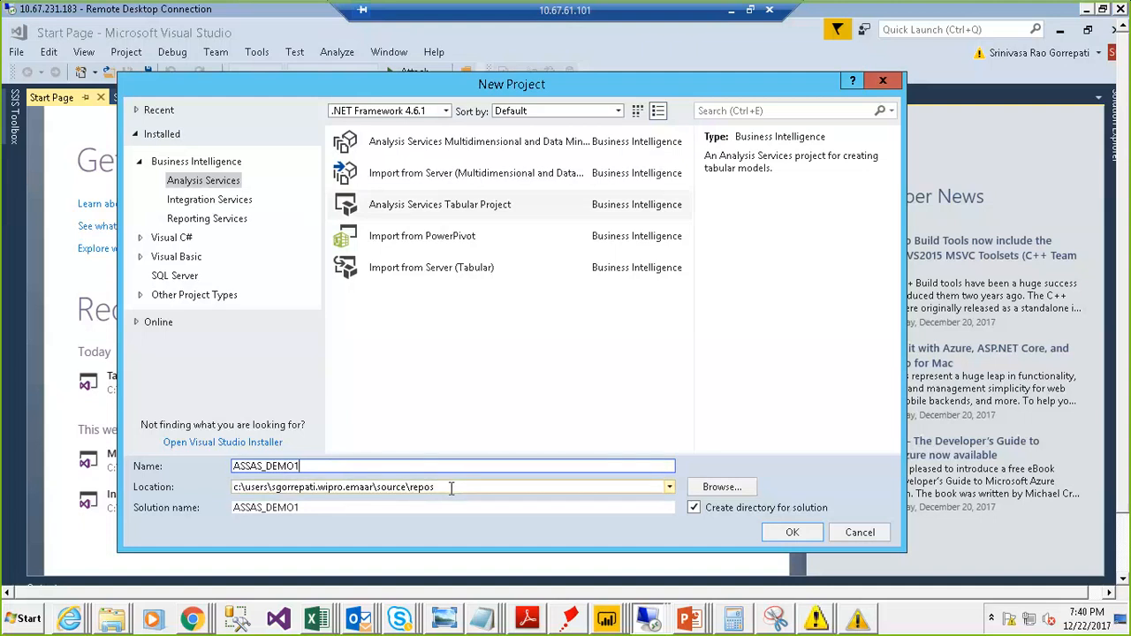
- Browse for the project location and create a new folder SSAS_Solutions inside D:\Azure
click(707, 488)
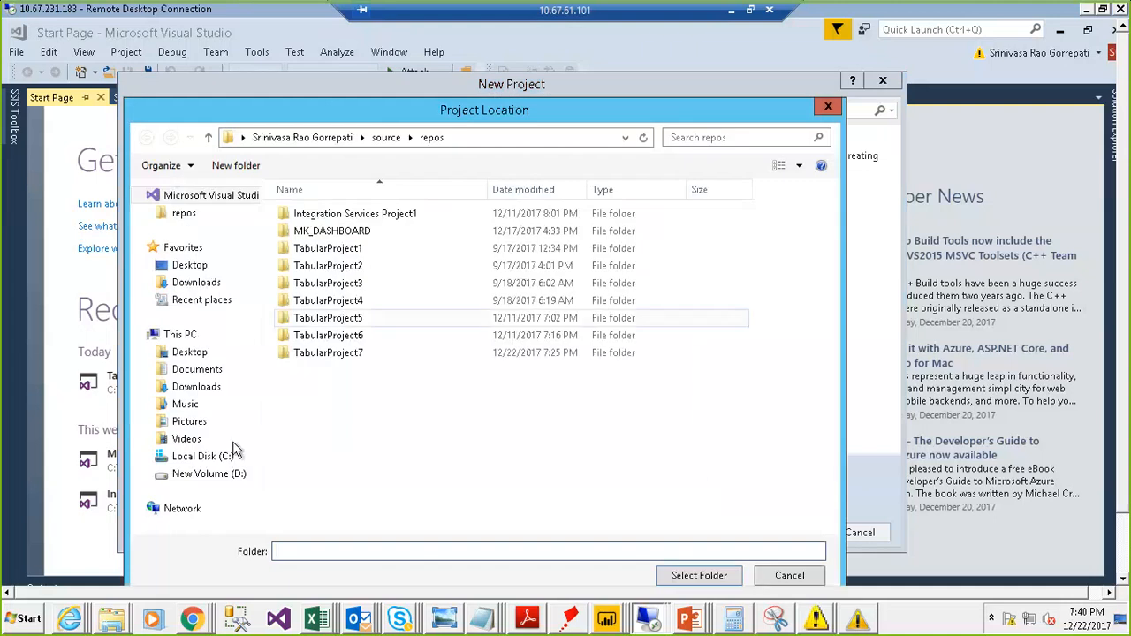
click(221, 475)
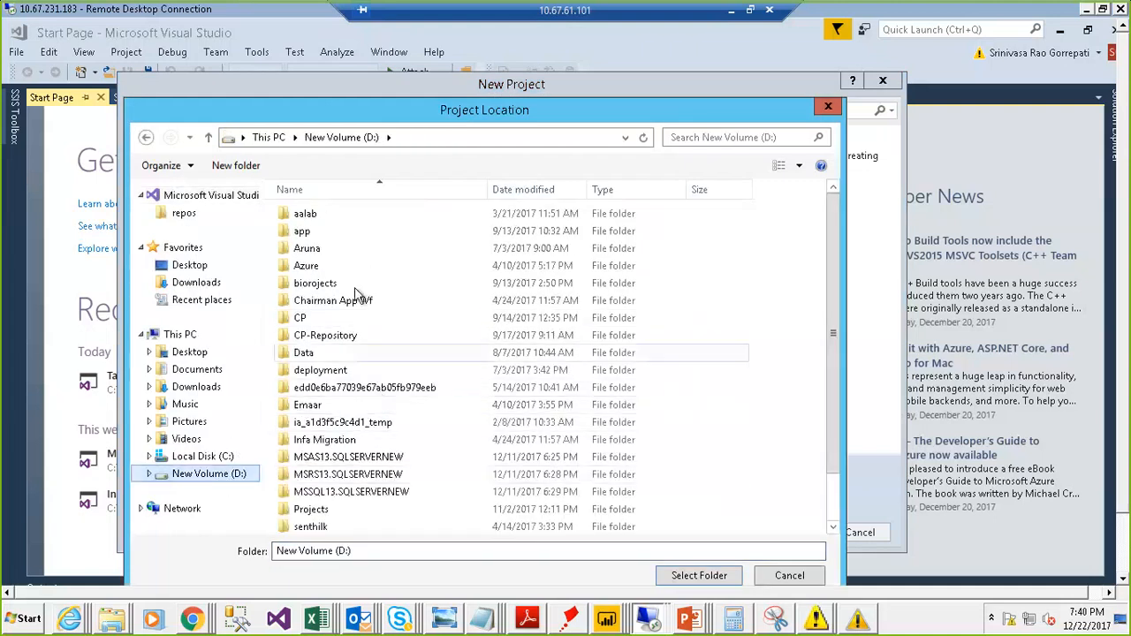
click(334, 272)
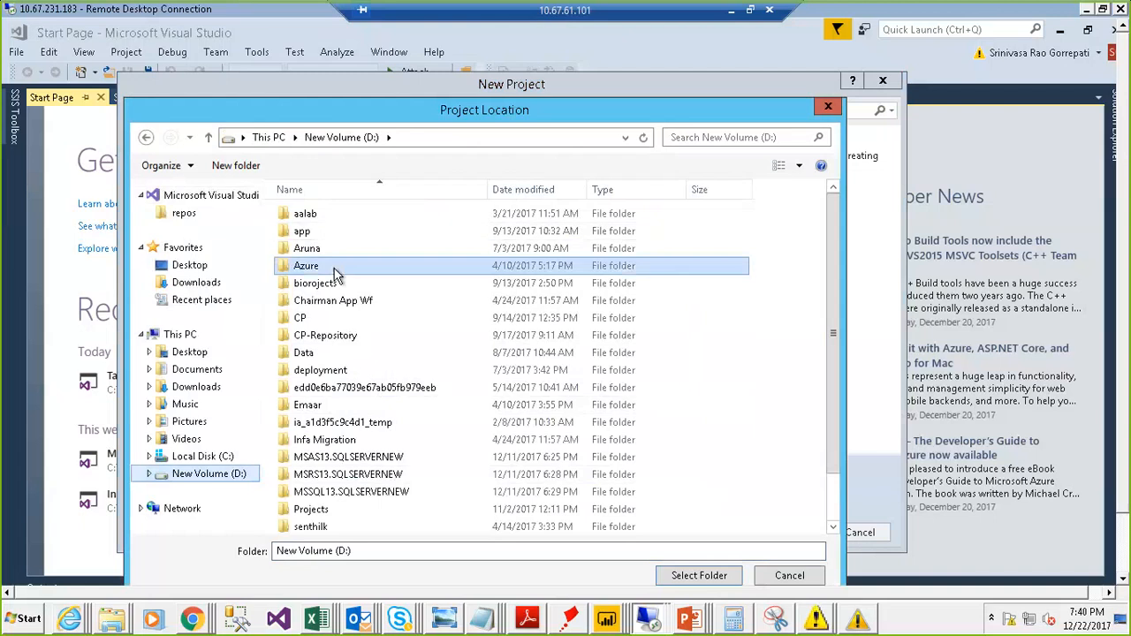
double_click(334, 273)
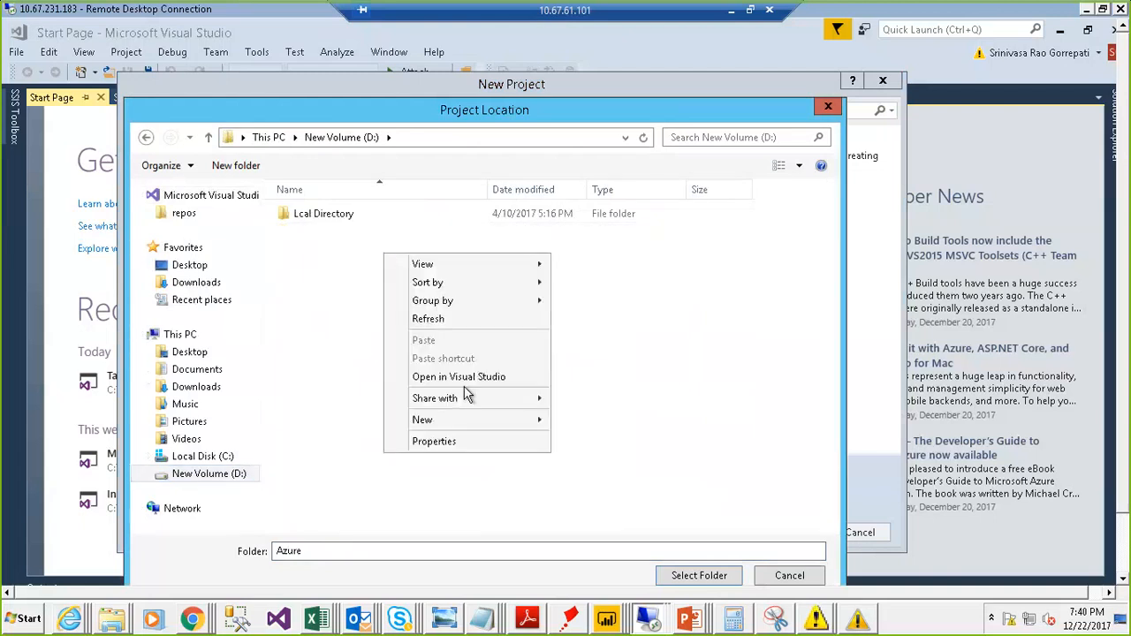
mouse_move(471, 420)
click(588, 423)
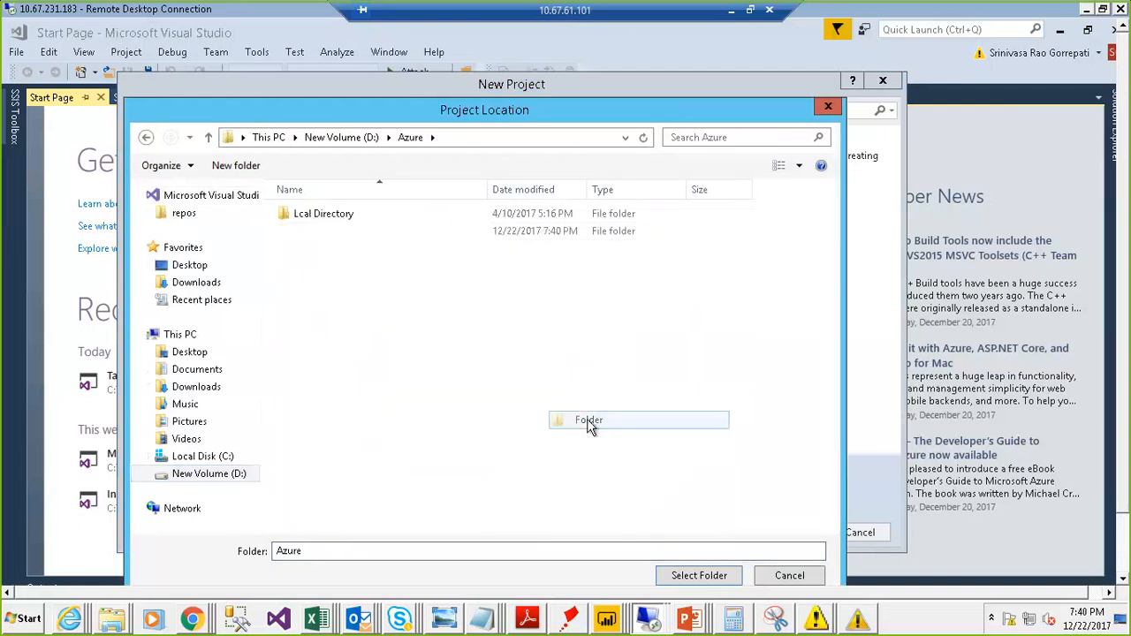
text(SSAS)
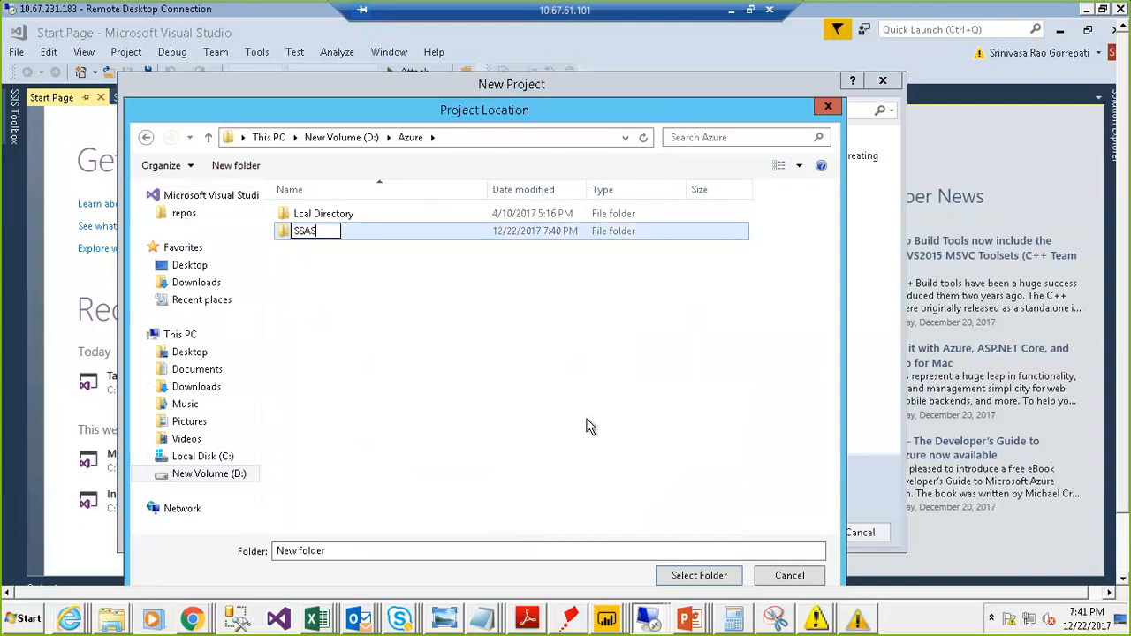
text(_Solutions)
- Select the SSAS_Solutions folder as the project location and create the project
click(417, 230)
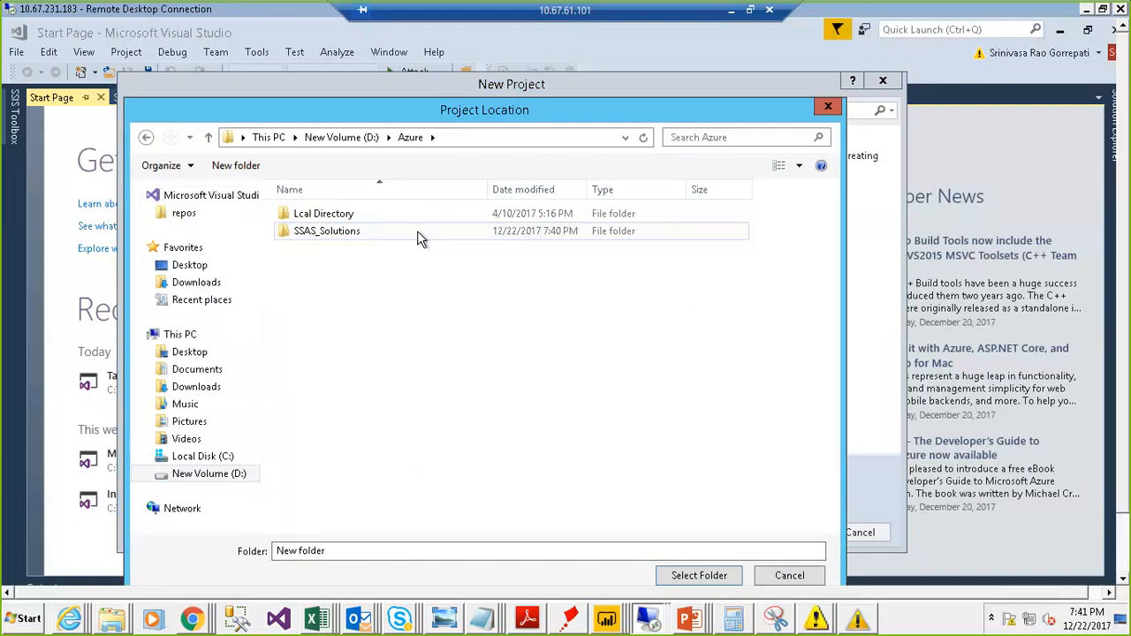
double_click(416, 231)
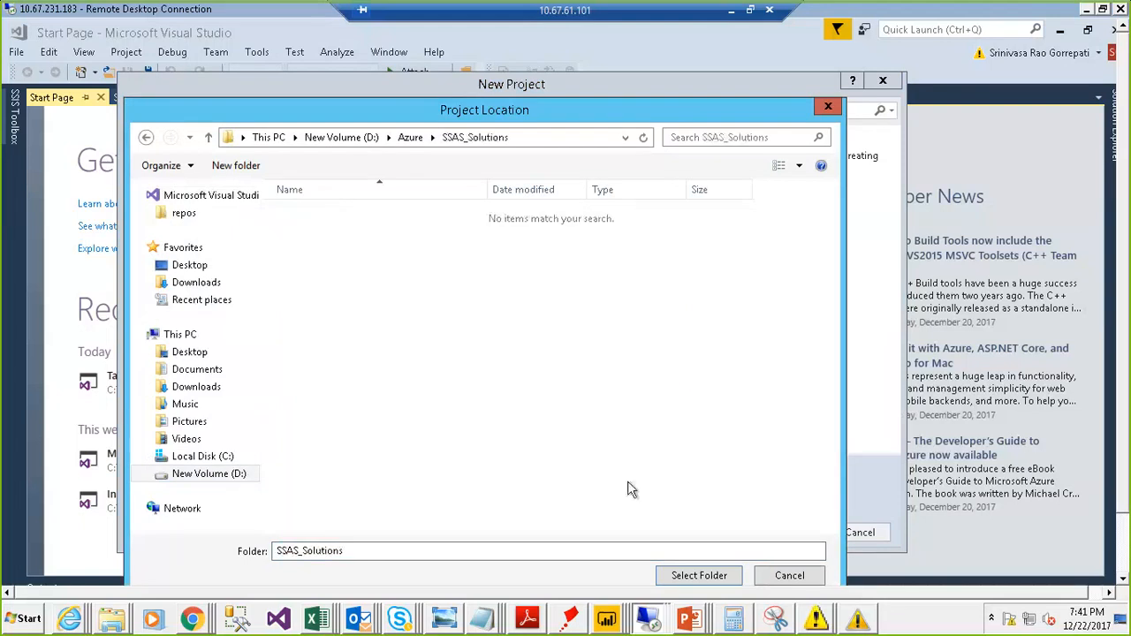
click(686, 579)
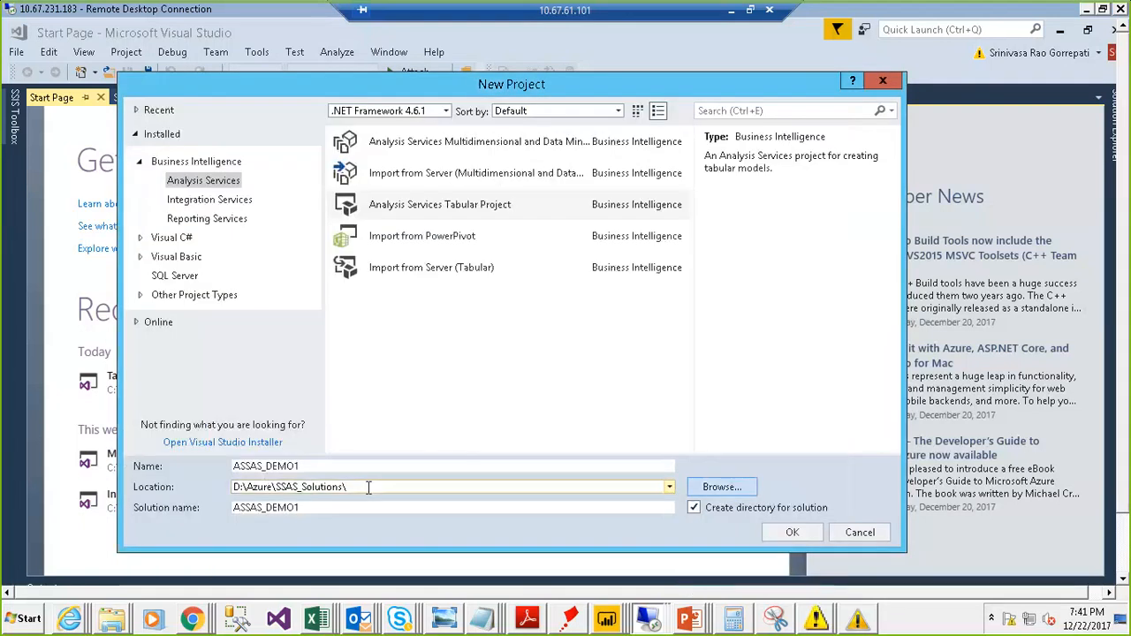
click(781, 536)
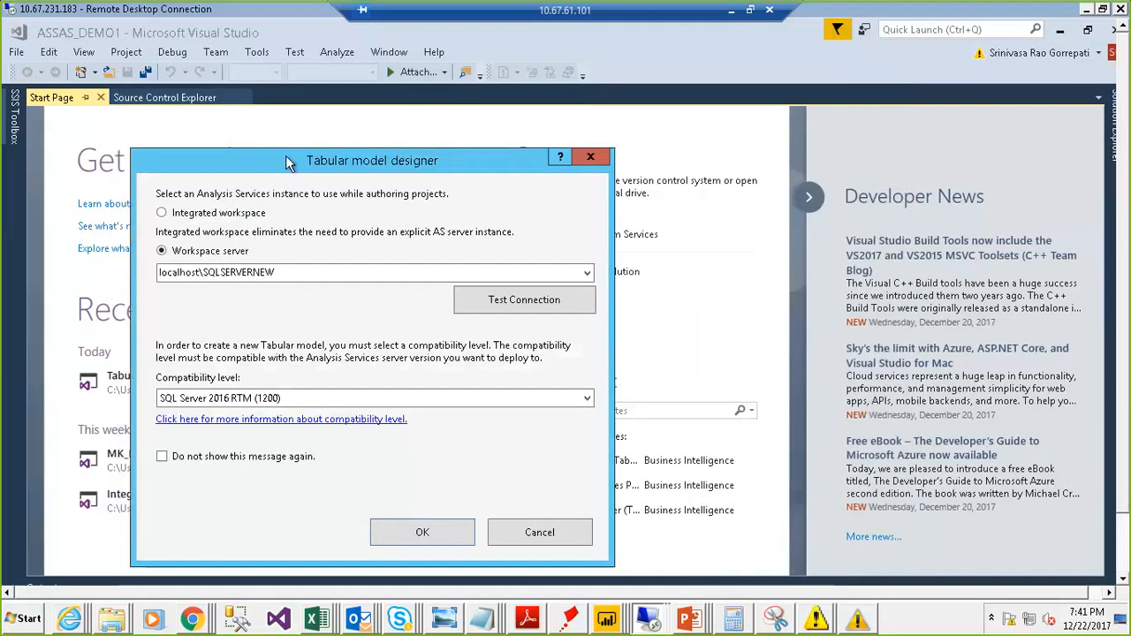
- Review the compatibility level options offered for the new tabular model
drag(284, 160, 348, 131)
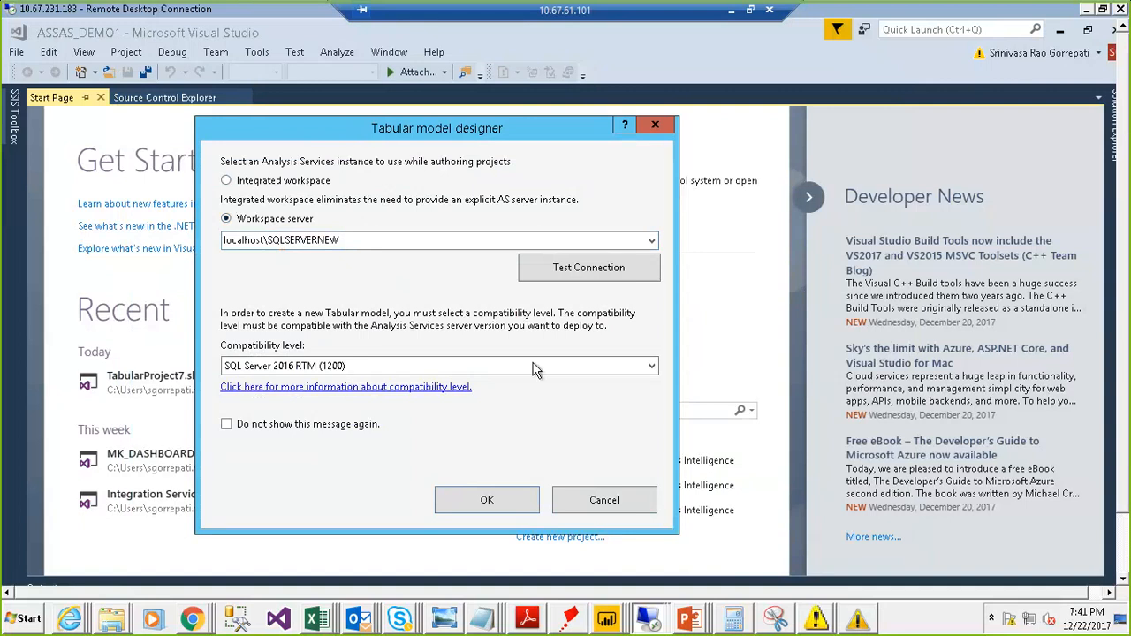
click(589, 366)
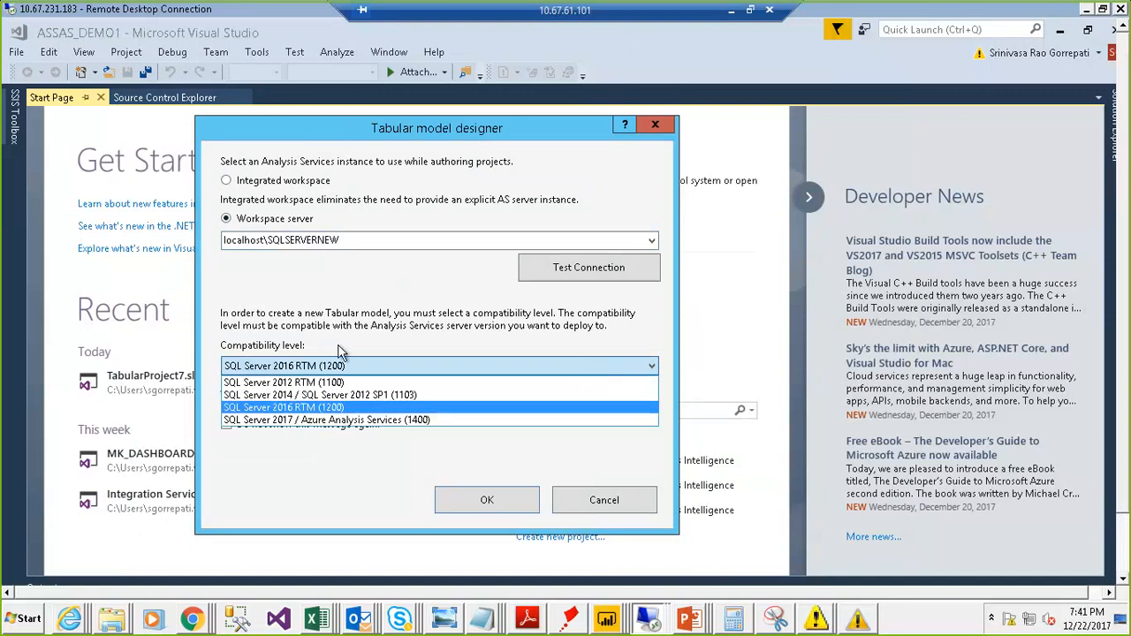
click(364, 460)
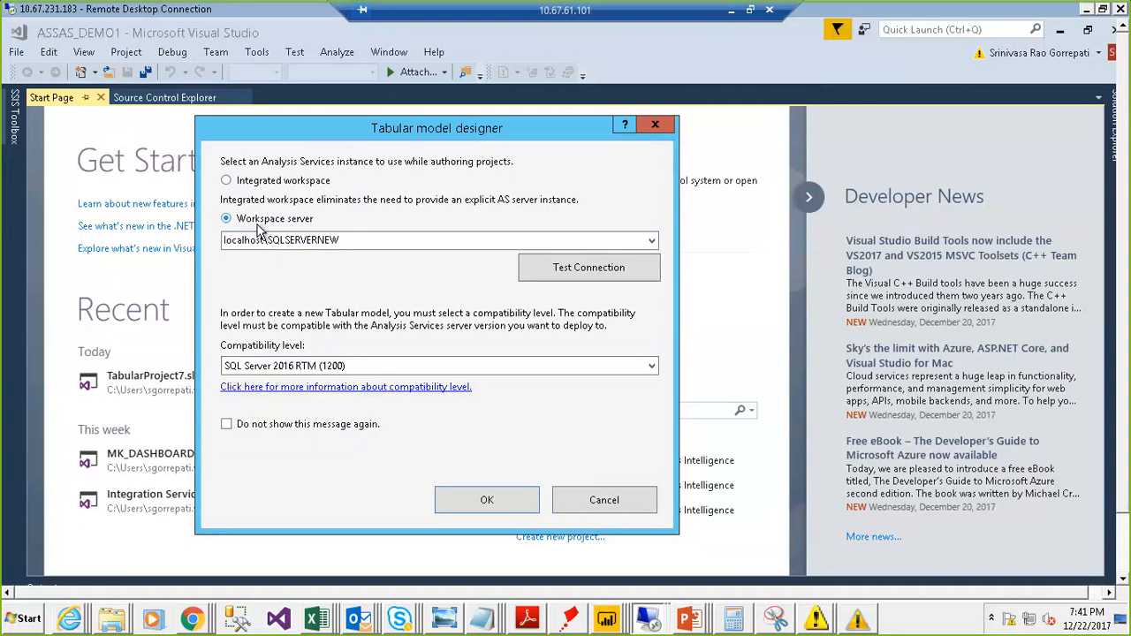
click(443, 363)
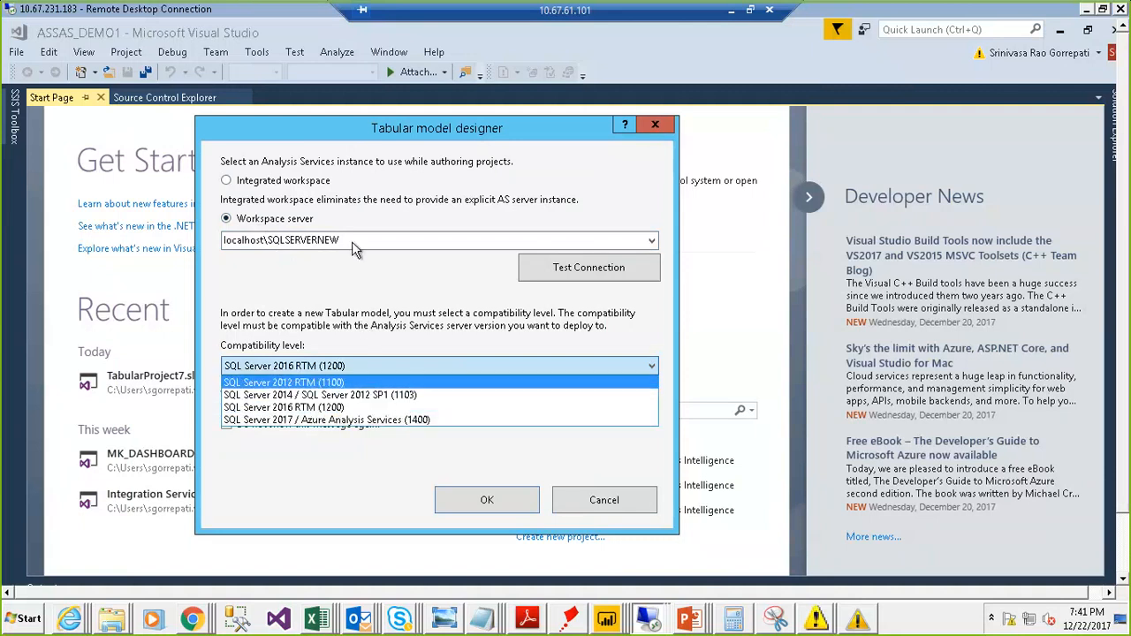
click(265, 191)
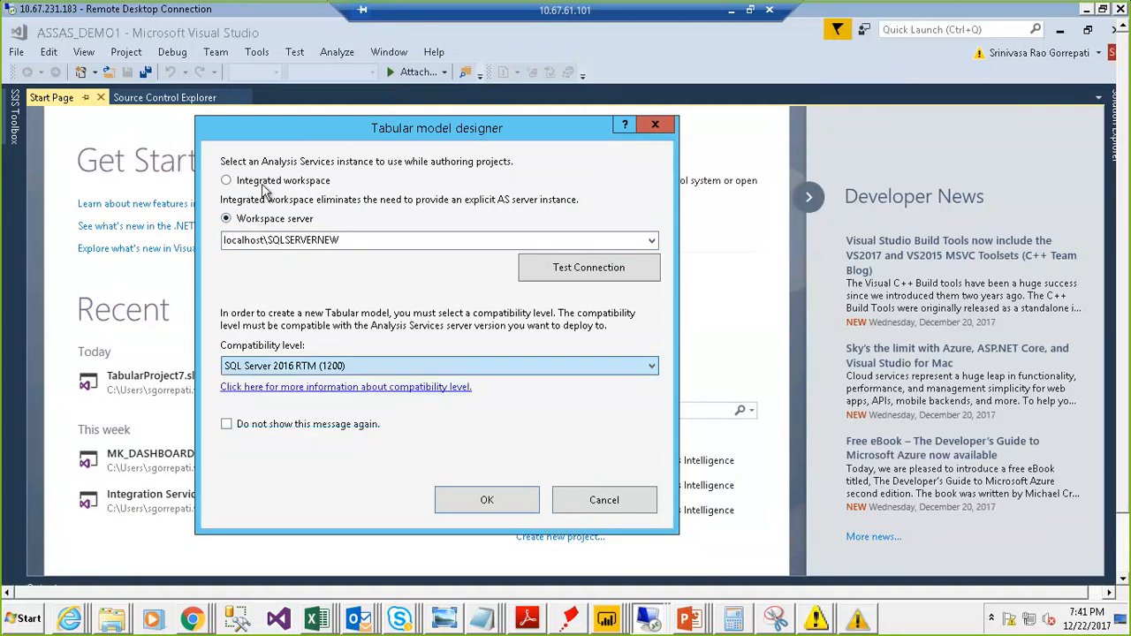
- Keep the workspace server localhost\SQLSERVERNEW with compatibility level SQL Server 2016 RTM (1200) and confirm the tabular model designer settings
click(253, 183)
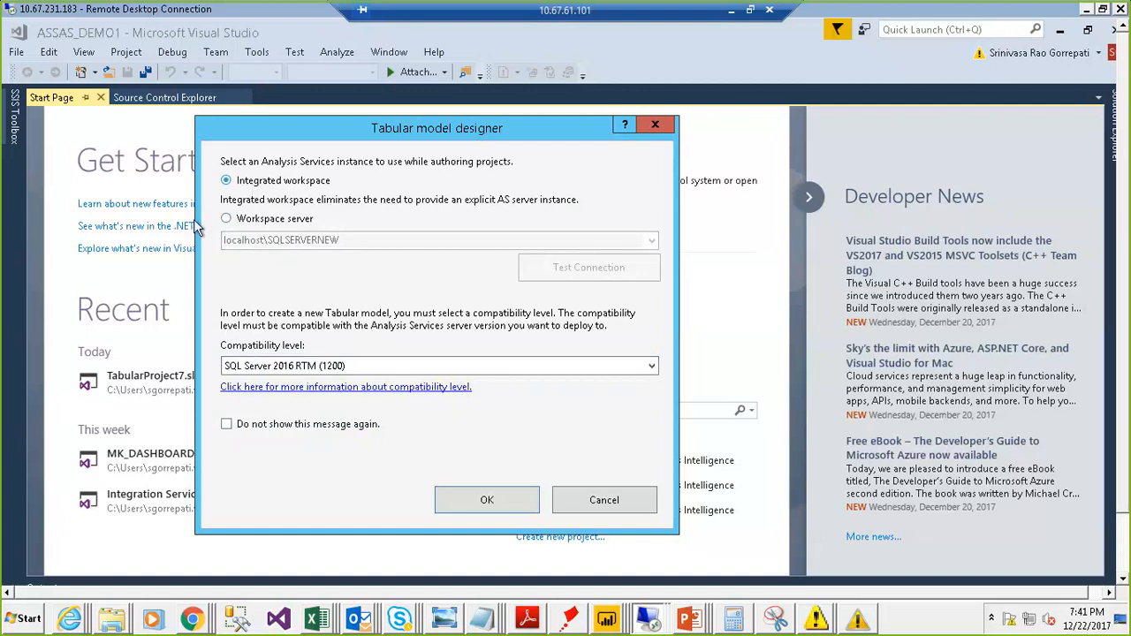
click(226, 220)
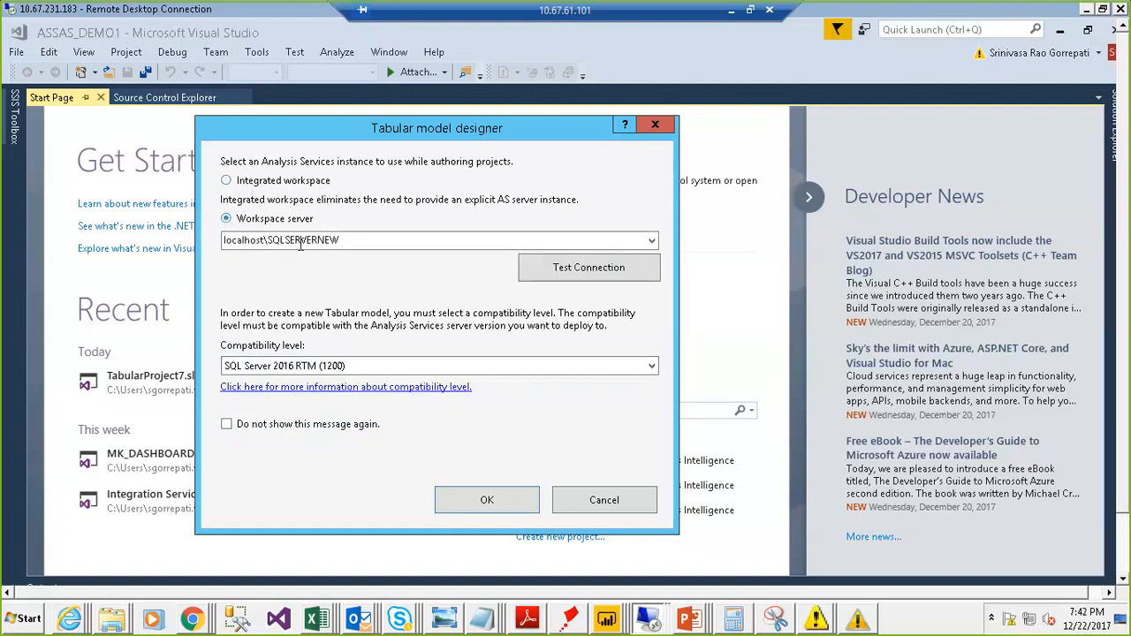
click(344, 242)
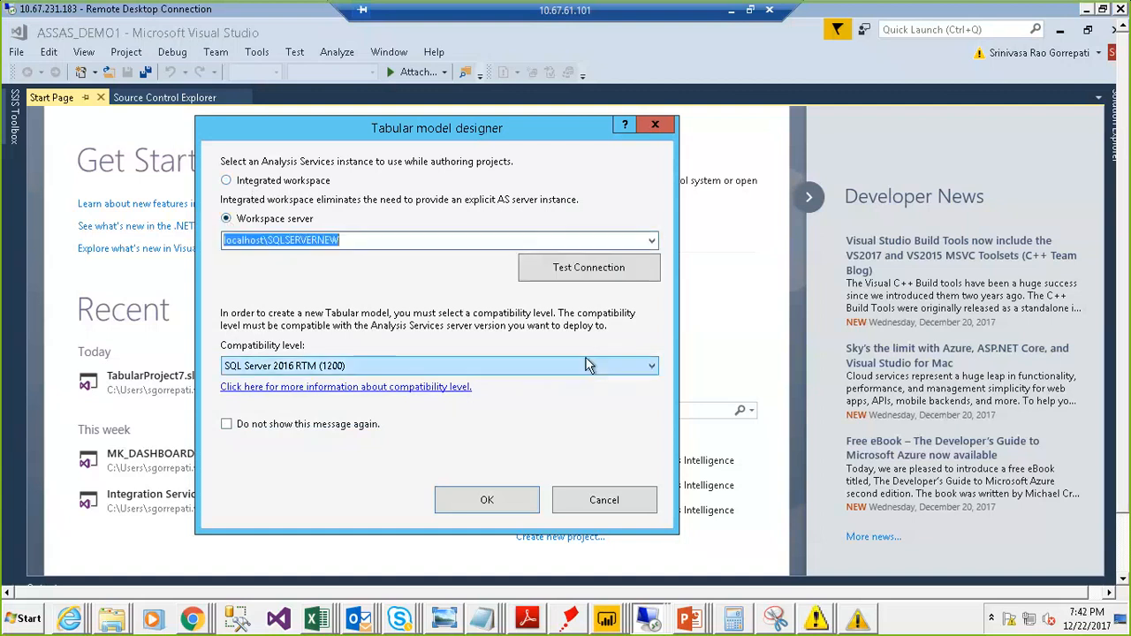
click(586, 365)
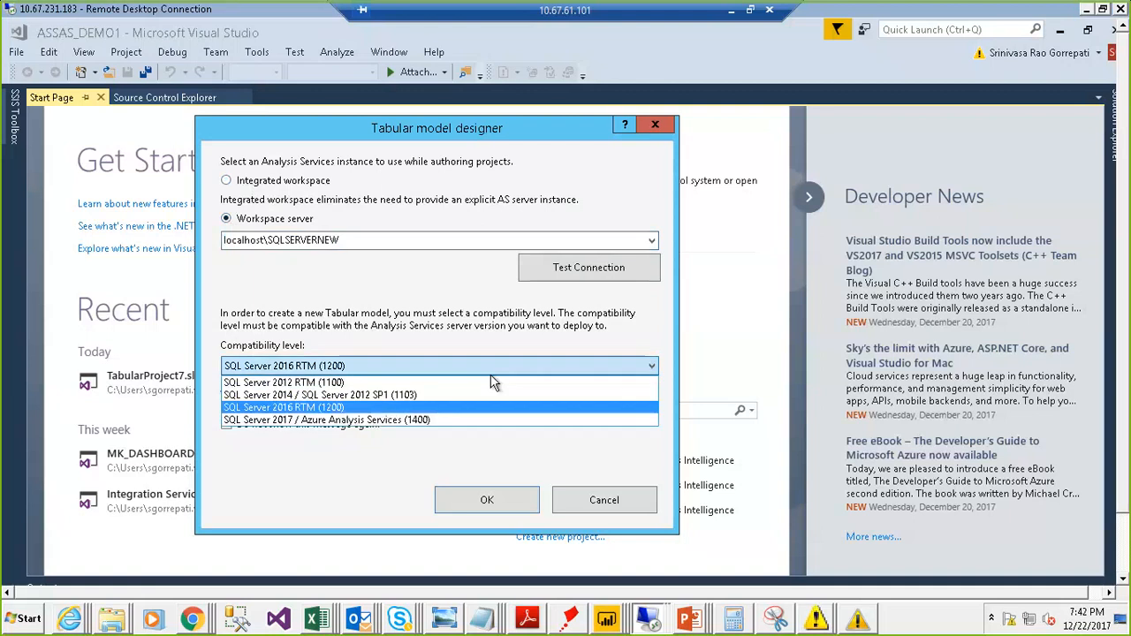
click(385, 408)
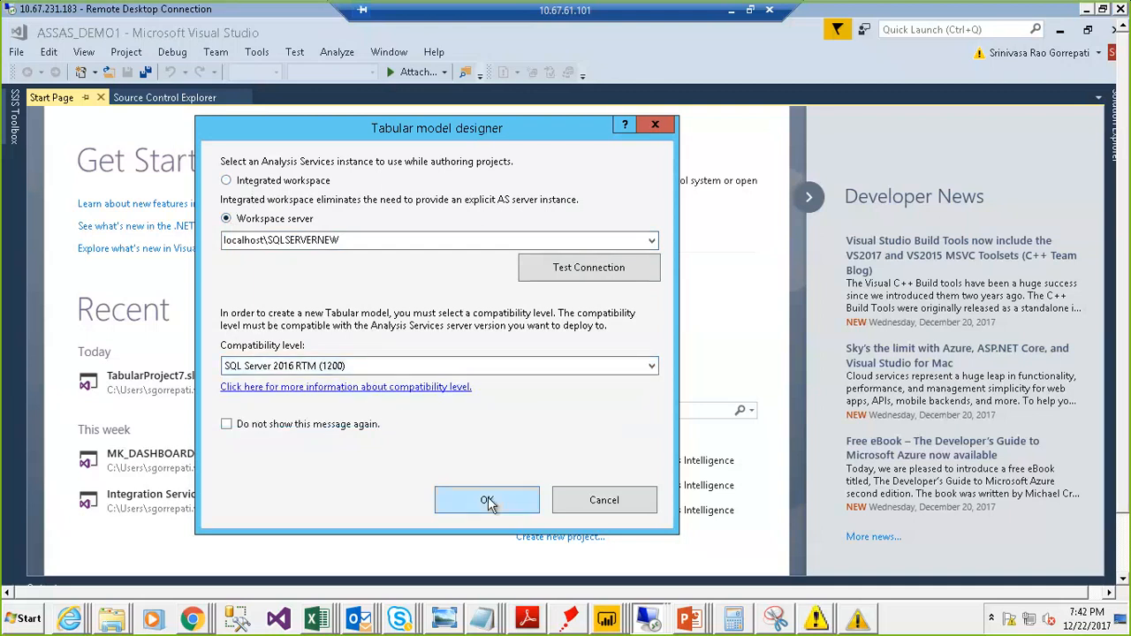
click(487, 500)
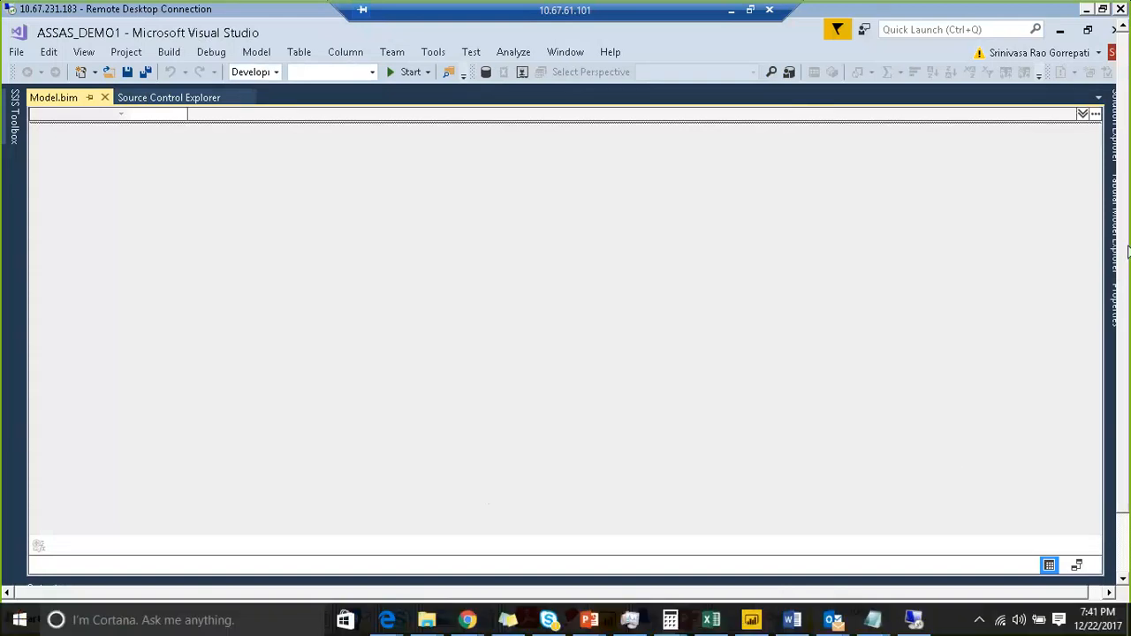
- Open the Model.bim designer from Solution Explorer
mouse_move(1124, 292)
mouse_down()
mouse_move(1094, 367)
mouse_move(1118, 309)
mouse_up()
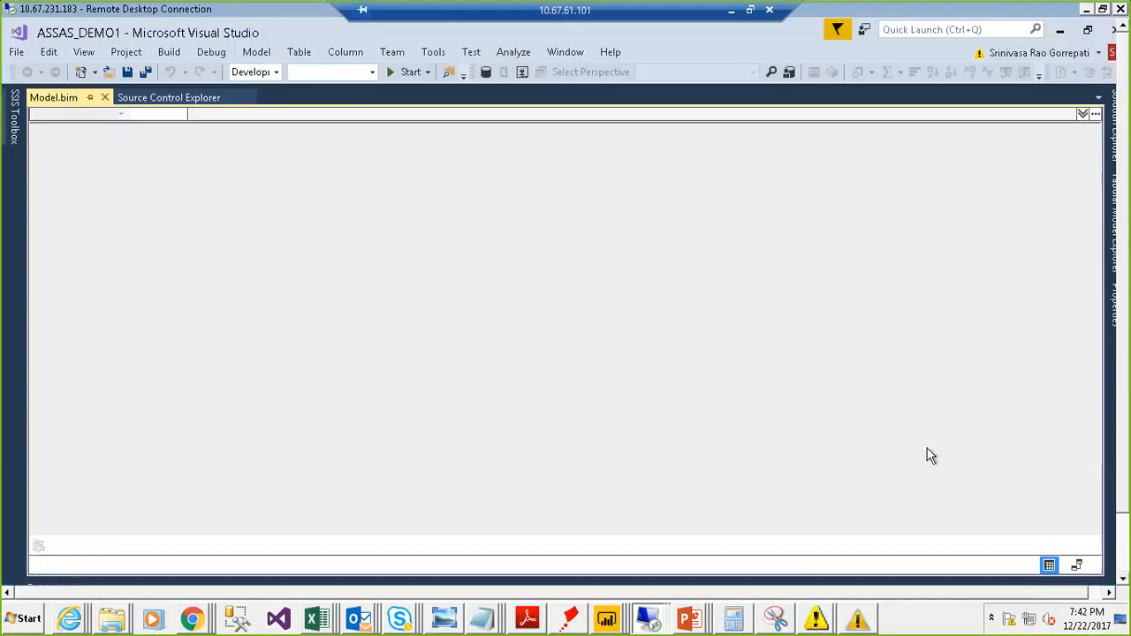
click(1104, 137)
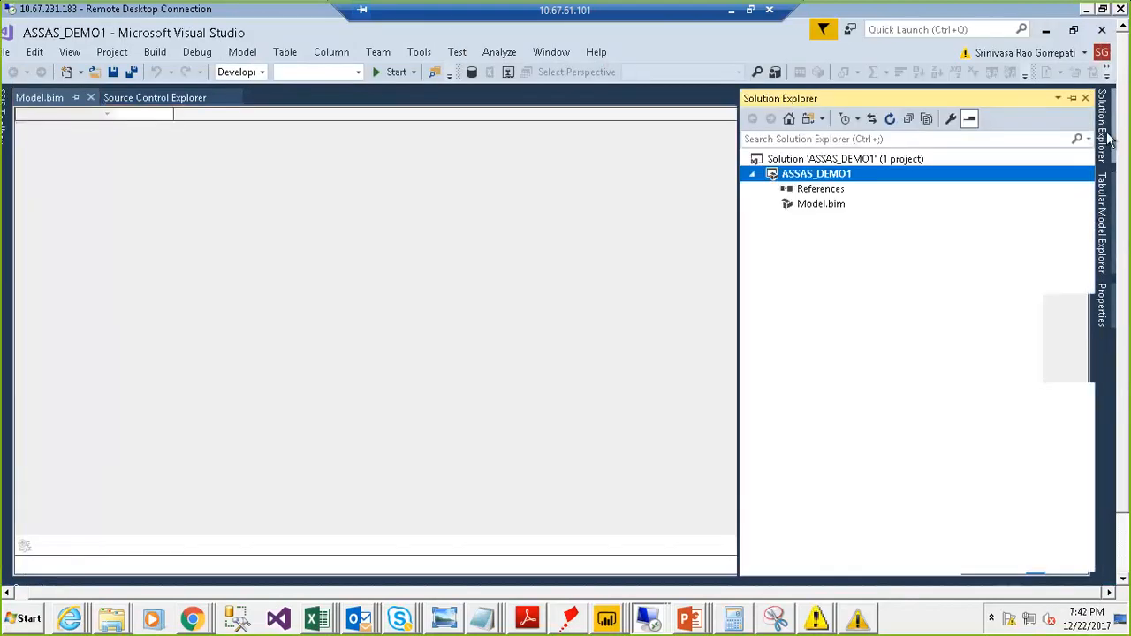
double_click(828, 211)
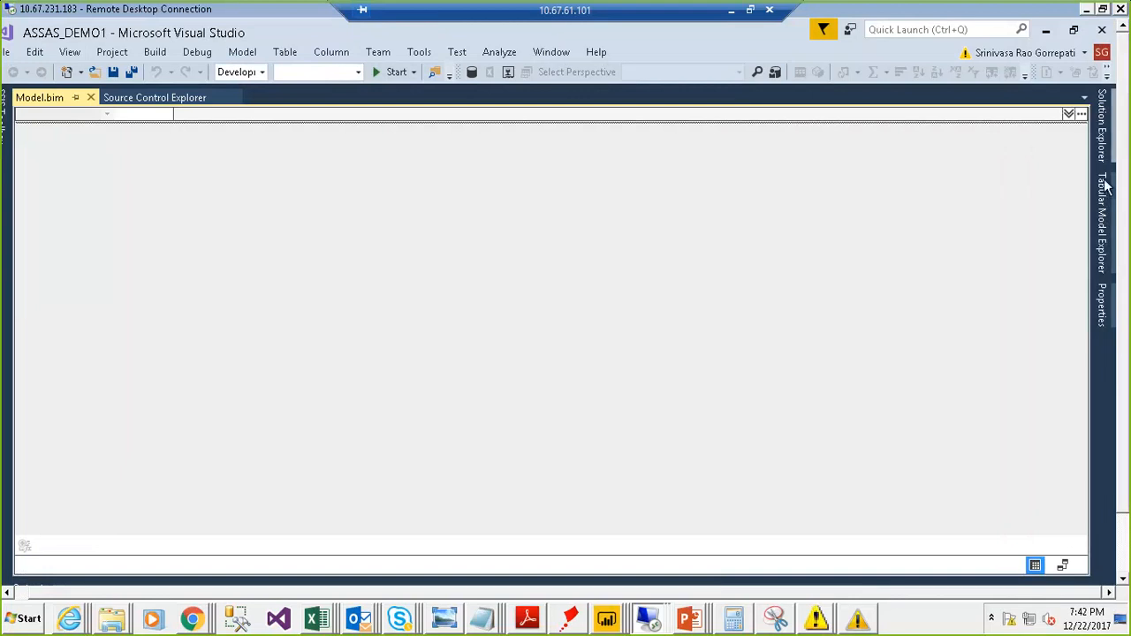
- Temporarily pin Solution Explorer and switch the model designer between diagram and grid views
click(1106, 146)
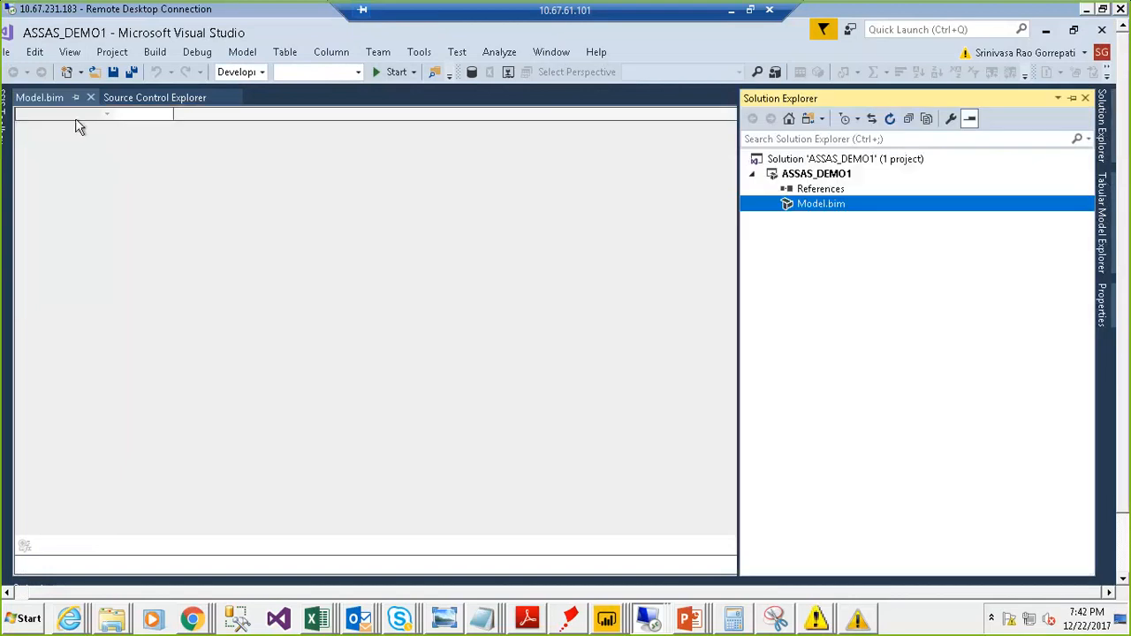
click(1071, 99)
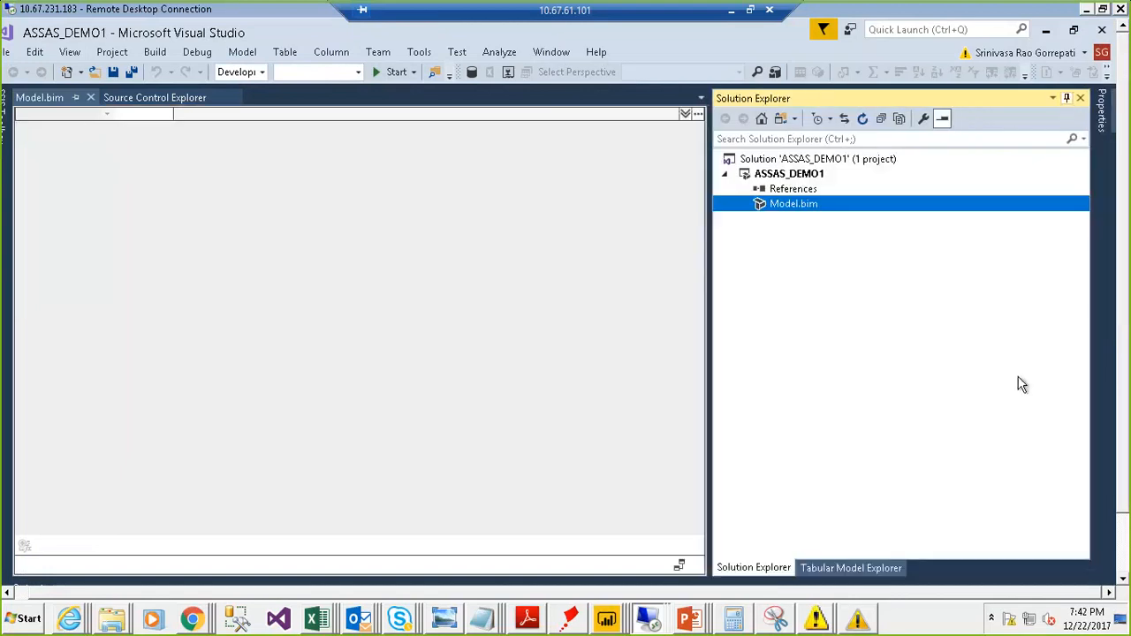
click(679, 565)
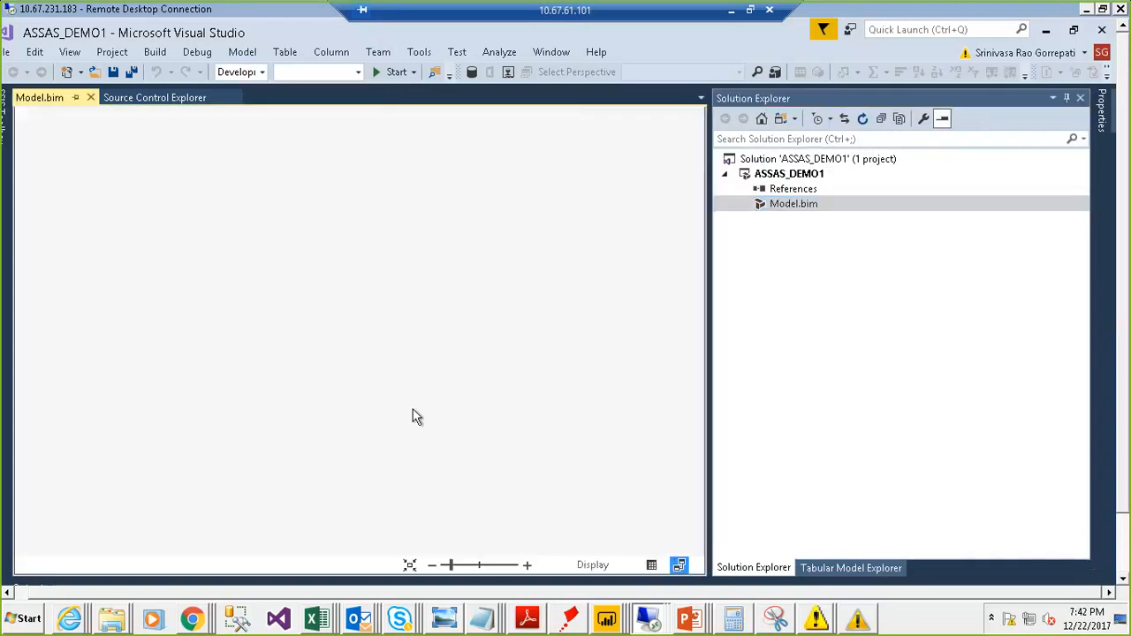
click(650, 564)
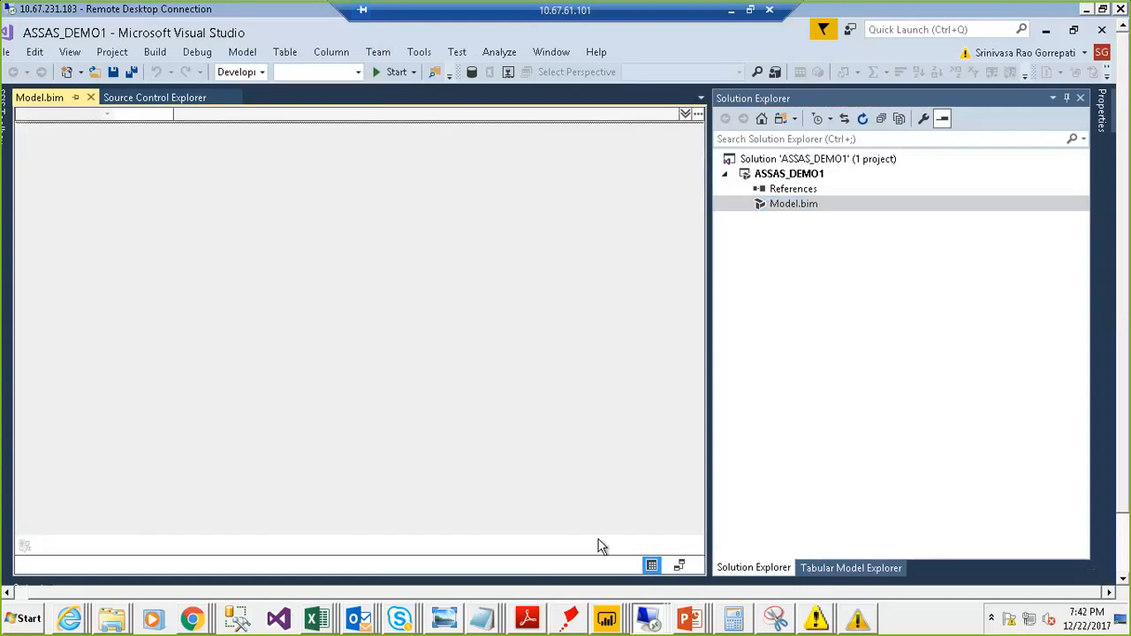
click(1066, 98)
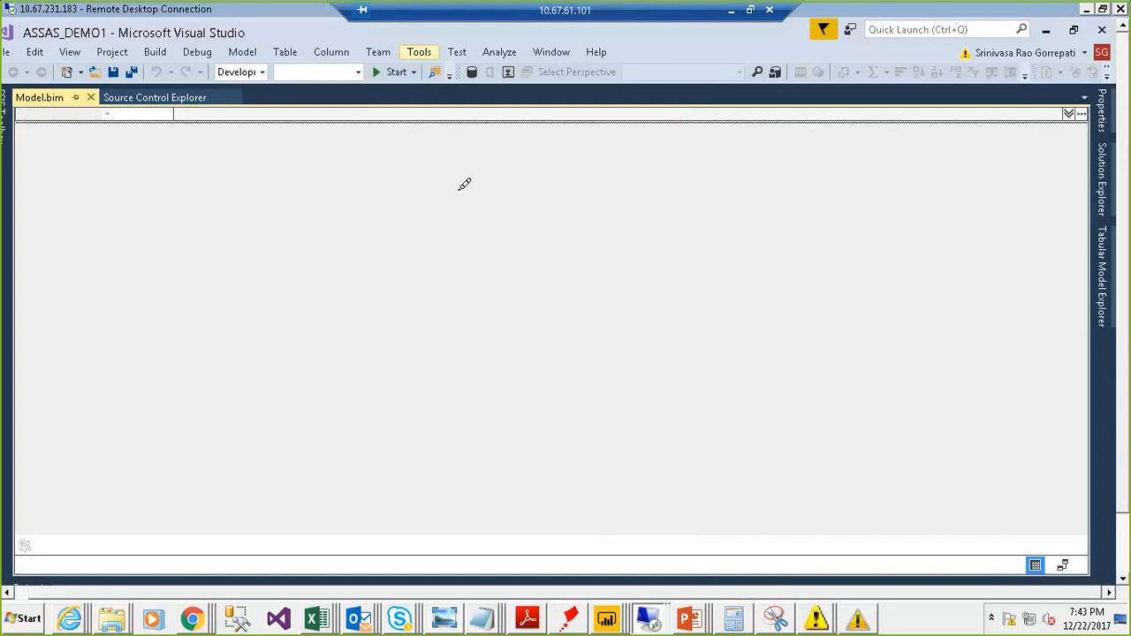
mouse_move(464, 183)
mouse_down()
mouse_move(585, 118)
mouse_move(452, 240)
mouse_move(609, 416)
mouse_move(669, 144)
mouse_up()
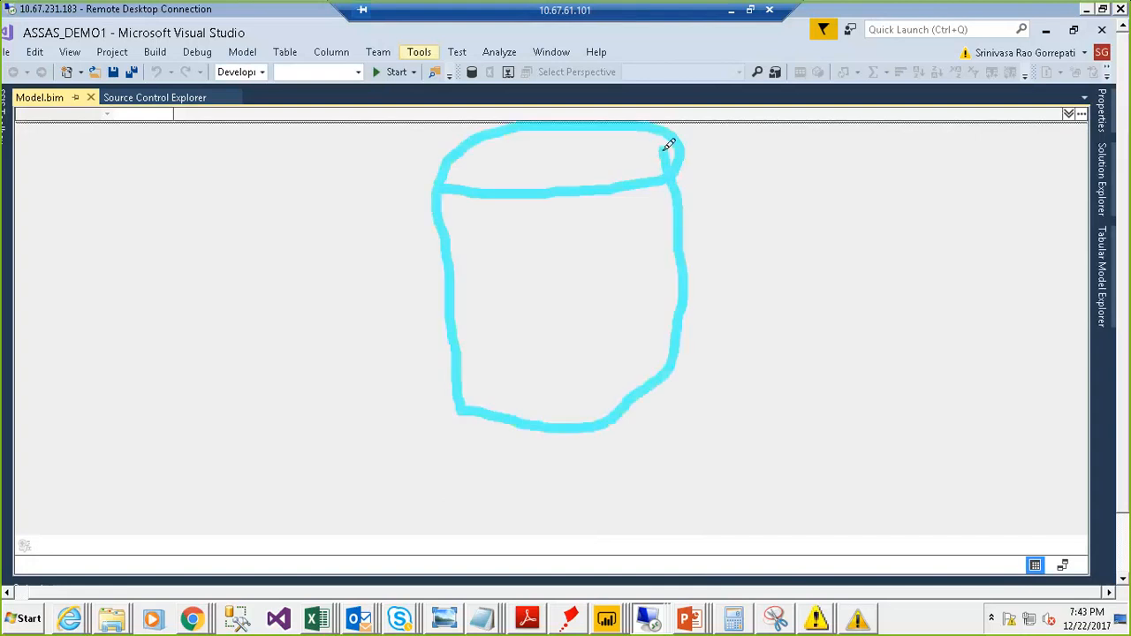
drag(474, 290, 522, 211)
drag(512, 259, 530, 316)
mouse_move(586, 207)
mouse_down()
mouse_move(574, 332)
mouse_move(637, 320)
mouse_move(687, 256)
mouse_up()
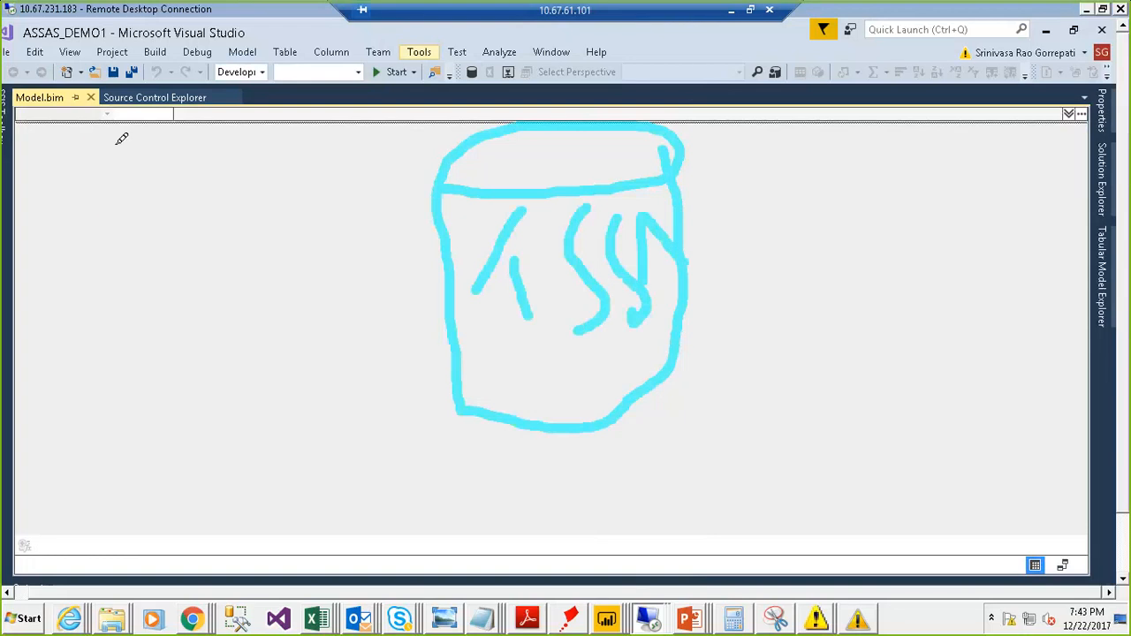
mouse_move(94, 106)
mouse_down()
mouse_move(106, 196)
mouse_move(280, 120)
mouse_move(91, 100)
mouse_up()
mouse_move(166, 100)
mouse_down()
mouse_move(146, 132)
mouse_move(152, 196)
mouse_up()
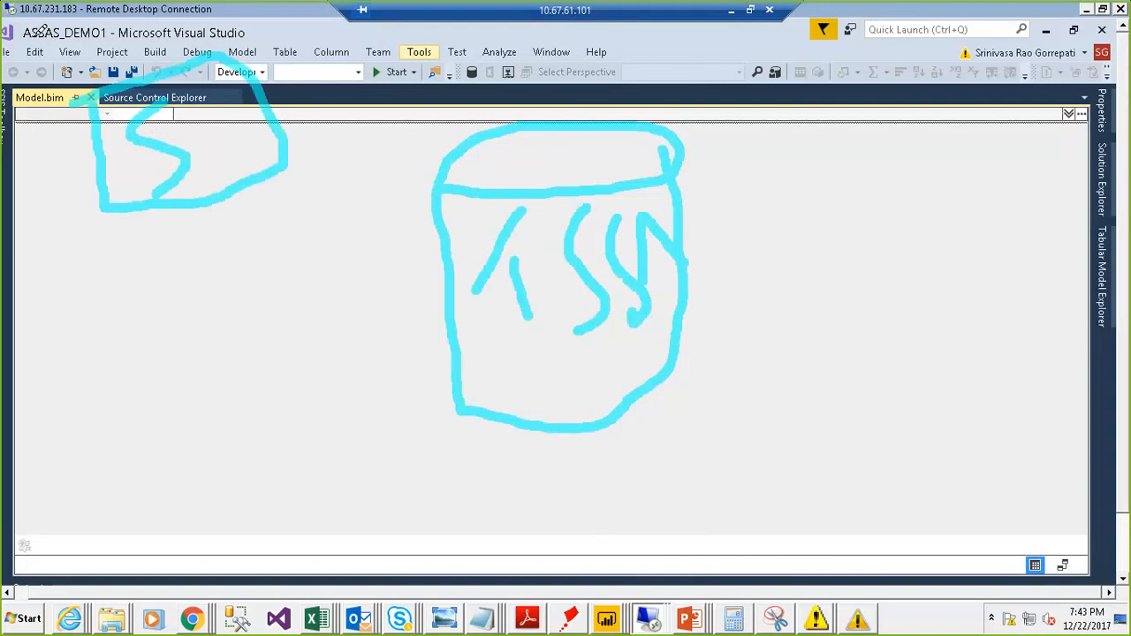
drag(19, 37, 99, 35)
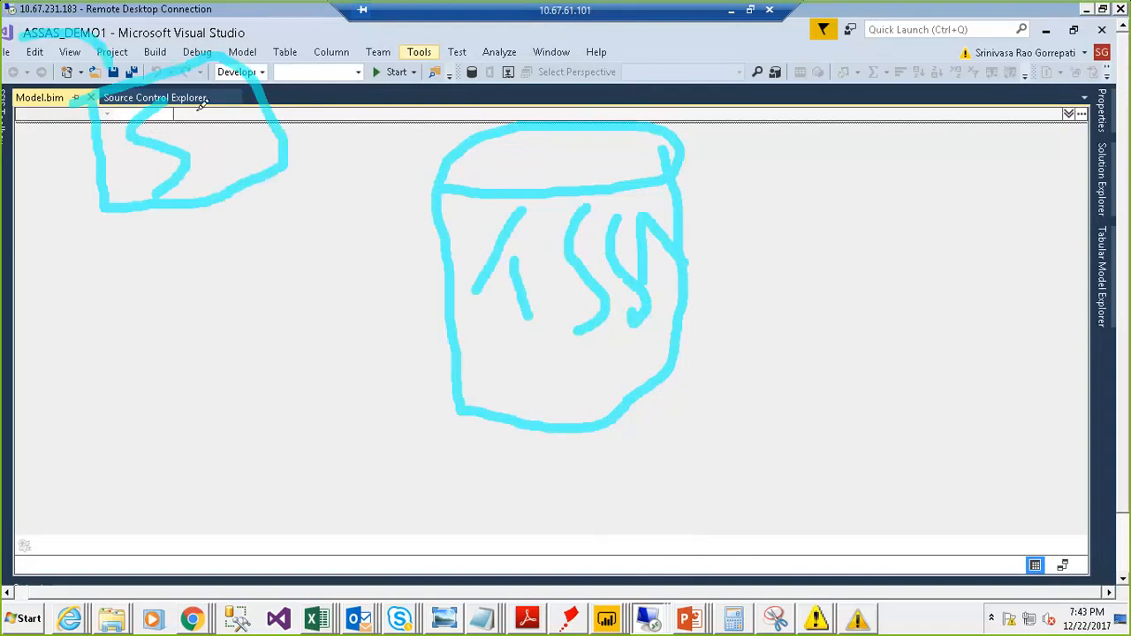
mouse_move(194, 111)
mouse_down()
mouse_move(462, 139)
mouse_move(517, 215)
mouse_up()
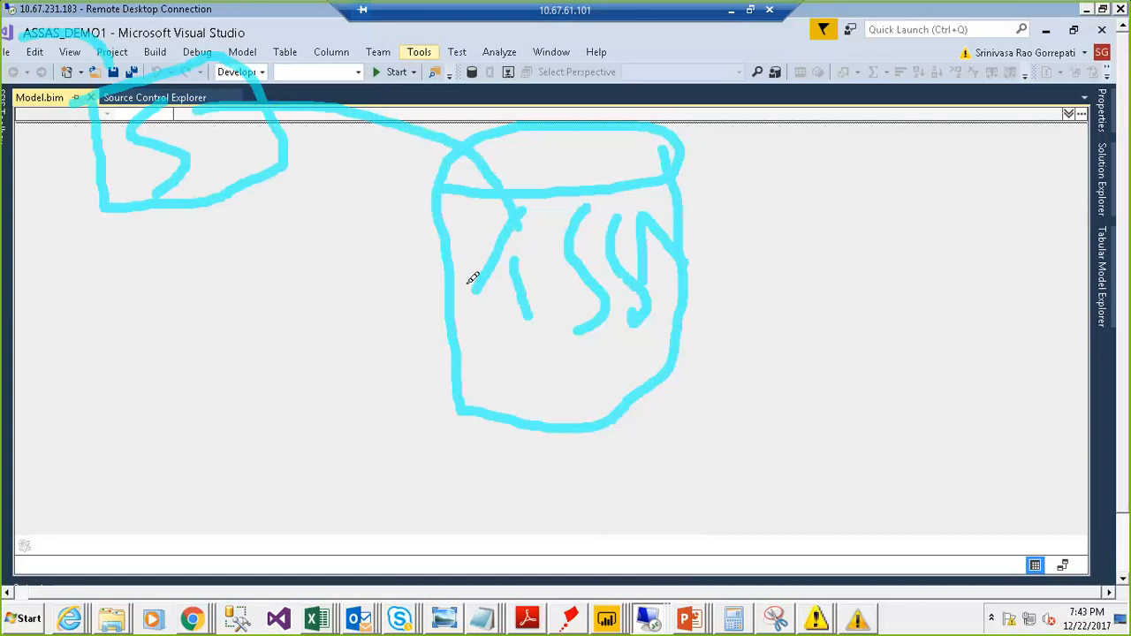
mouse_move(444, 286)
mouse_down()
mouse_move(333, 300)
mouse_move(333, 345)
mouse_move(320, 357)
mouse_up()
mouse_move(140, 283)
mouse_down()
mouse_move(159, 378)
mouse_move(269, 258)
mouse_move(152, 281)
mouse_up()
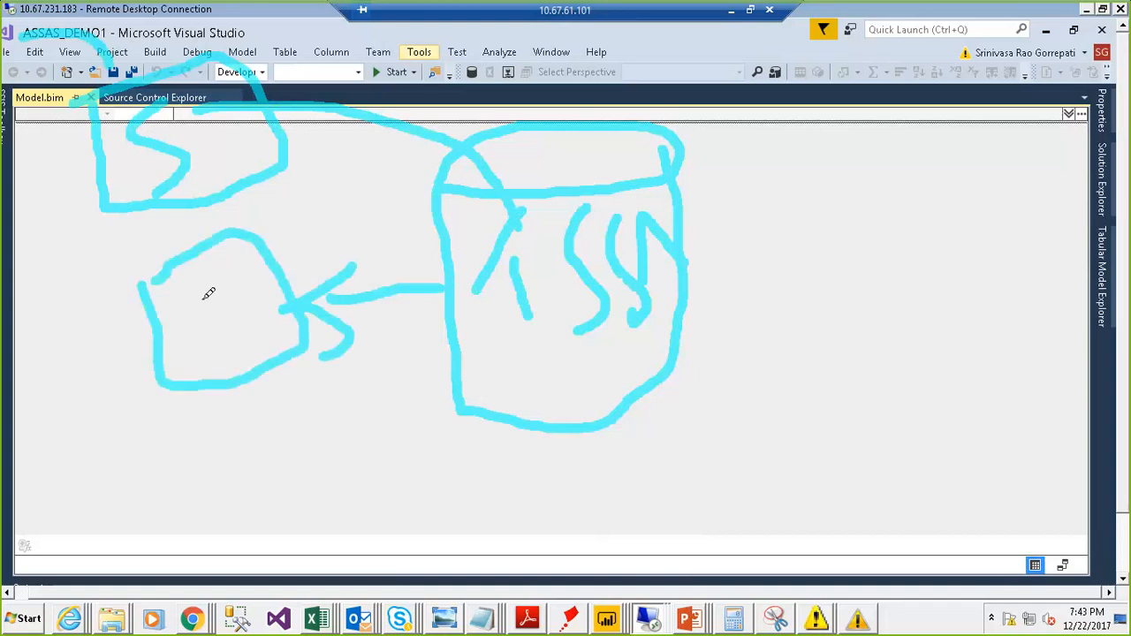
drag(230, 275, 196, 296)
mouse_move(252, 515)
mouse_down()
mouse_move(339, 480)
mouse_move(265, 490)
mouse_up()
drag(346, 452, 442, 347)
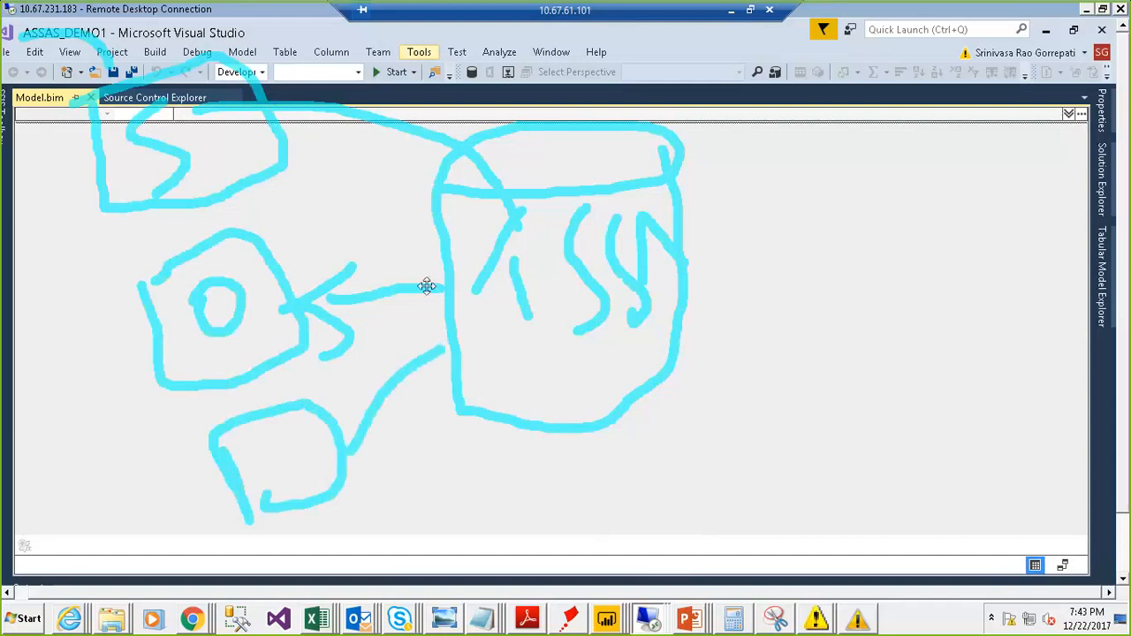
mouse_move(288, 195)
mouse_down()
mouse_move(310, 157)
mouse_move(384, 119)
mouse_move(483, 156)
mouse_up()
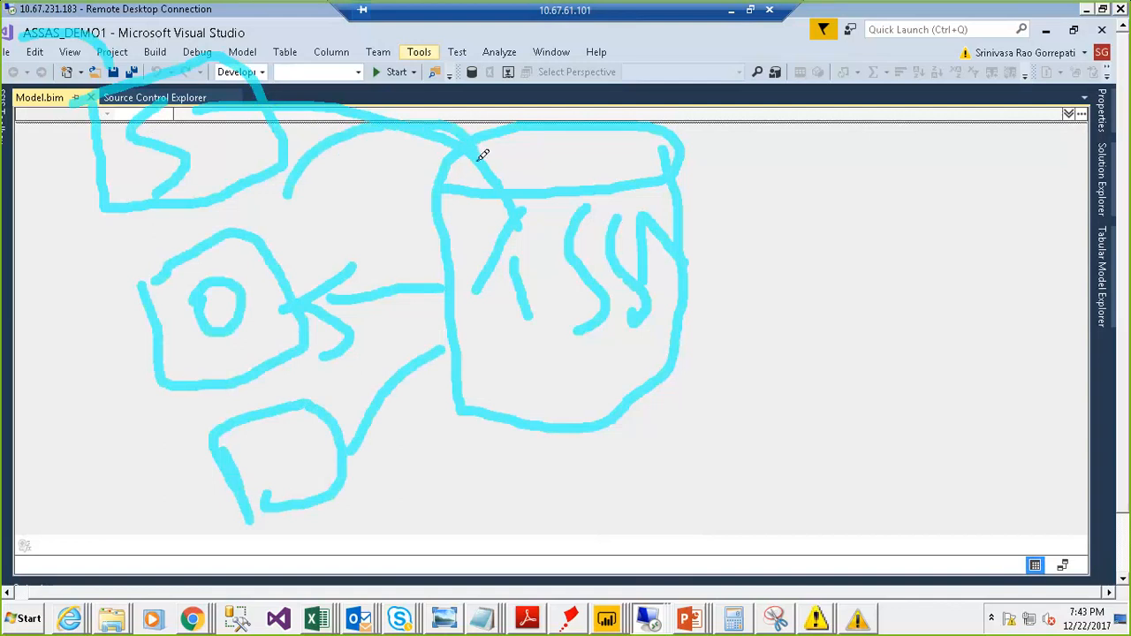
mouse_move(570, 280)
mouse_down()
mouse_move(522, 247)
mouse_move(513, 265)
mouse_move(563, 309)
mouse_up()
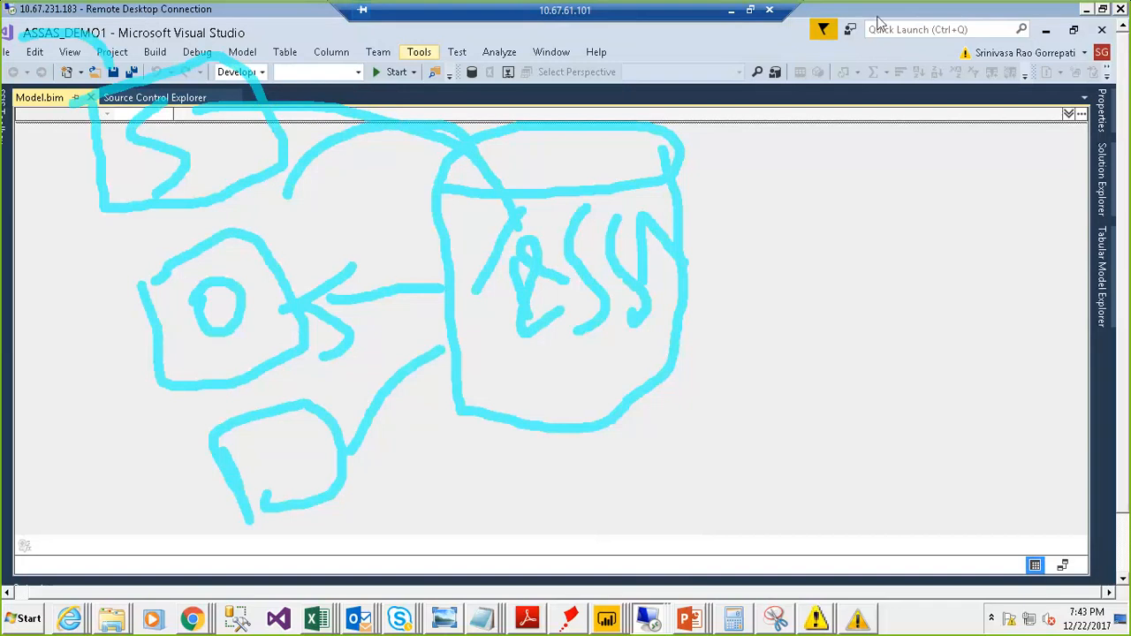
key(Escape)
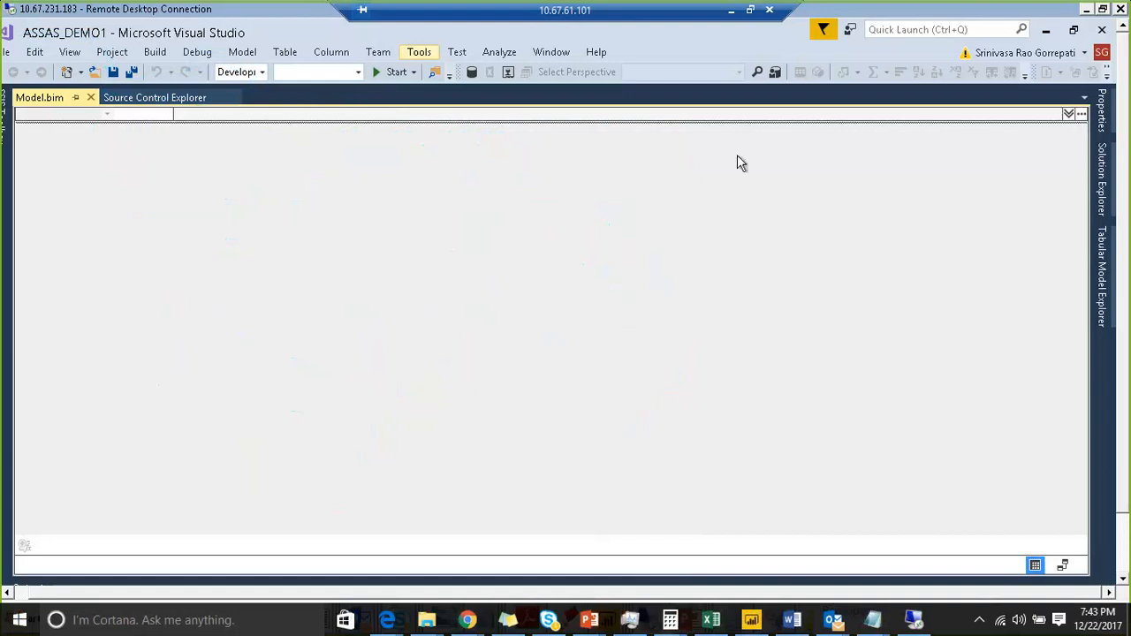
- Start importing from a data source into the model and scroll through the available data source types
click(1102, 14)
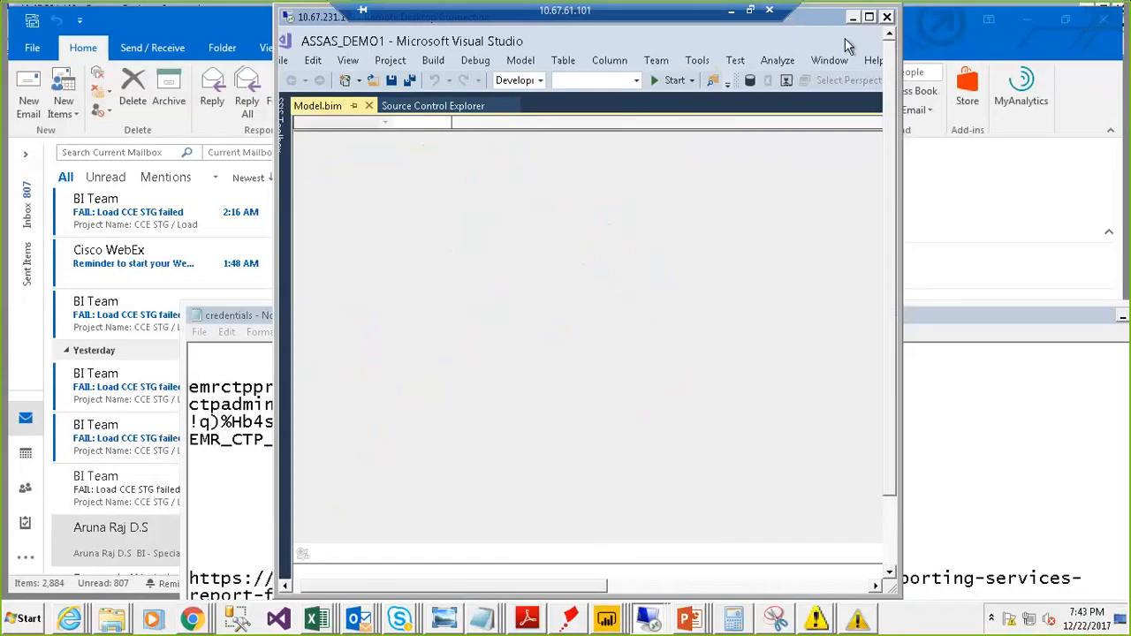
click(869, 17)
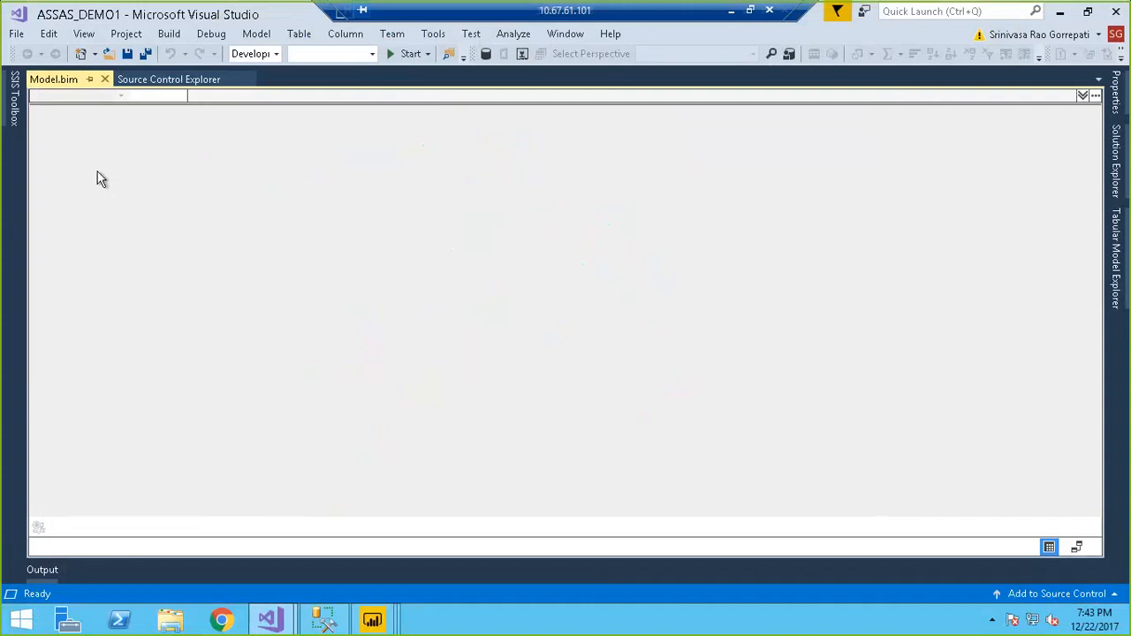
click(254, 35)
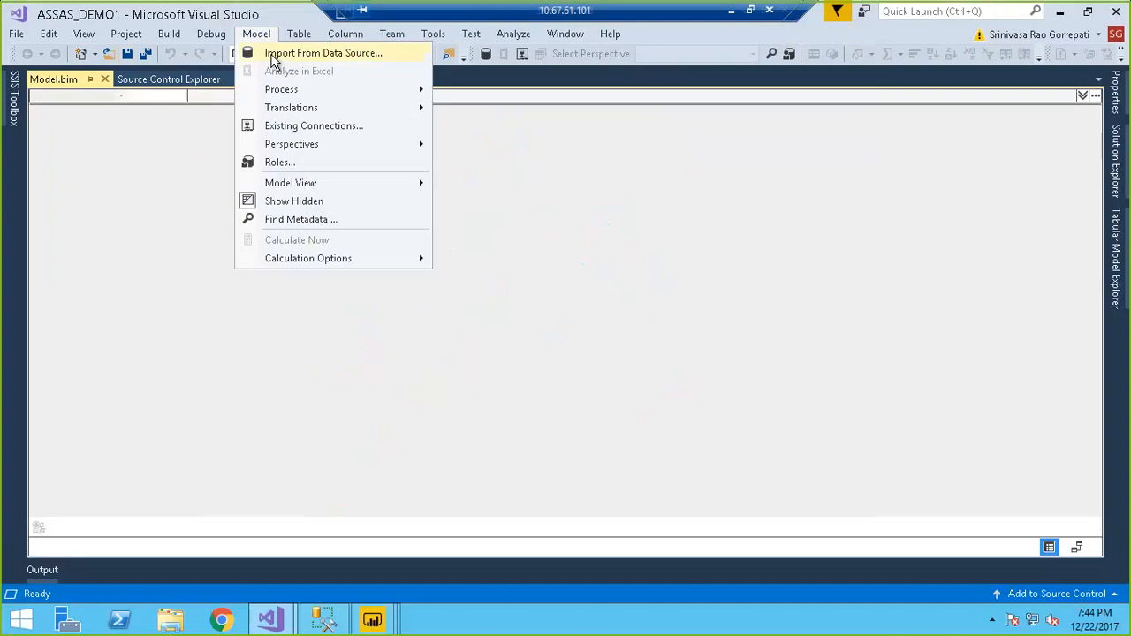
click(273, 60)
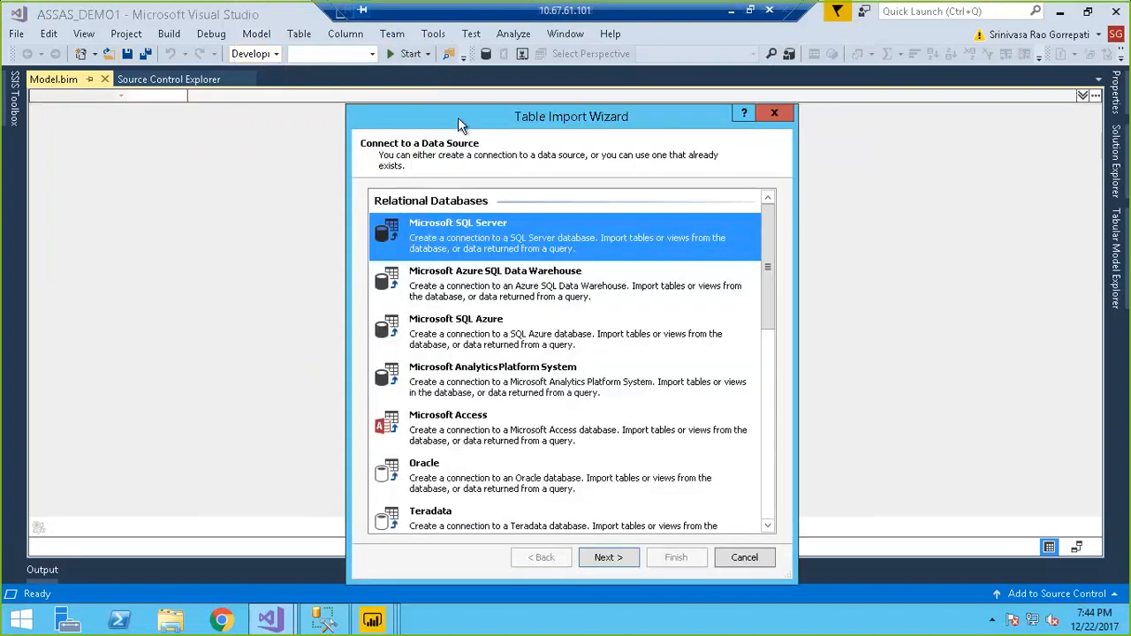
drag(459, 125, 392, 98)
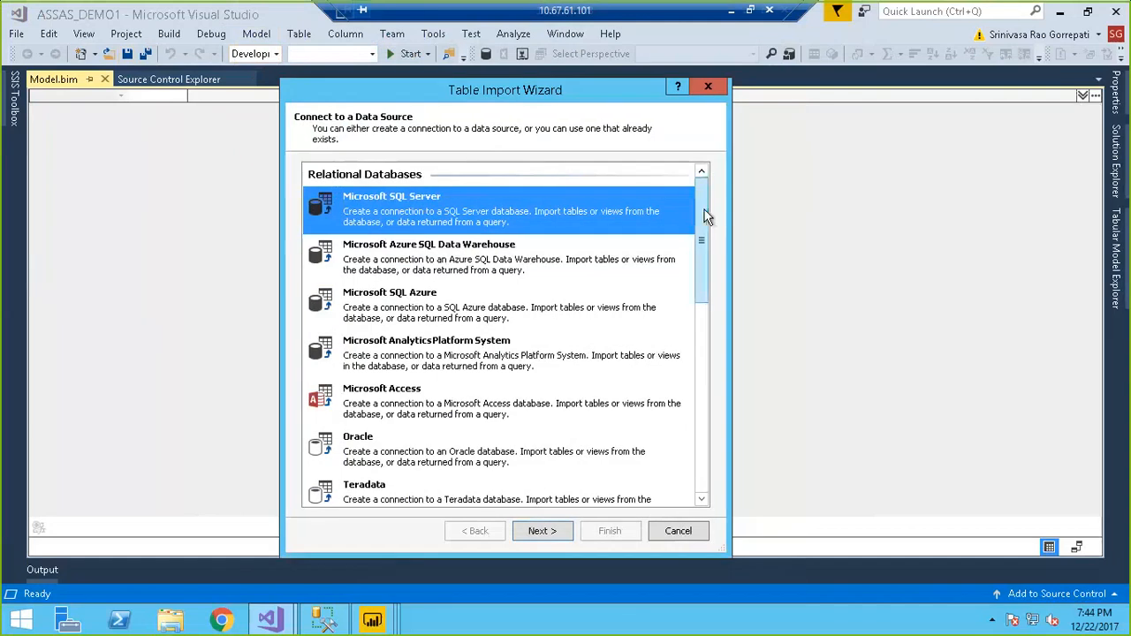
drag(707, 221, 706, 417)
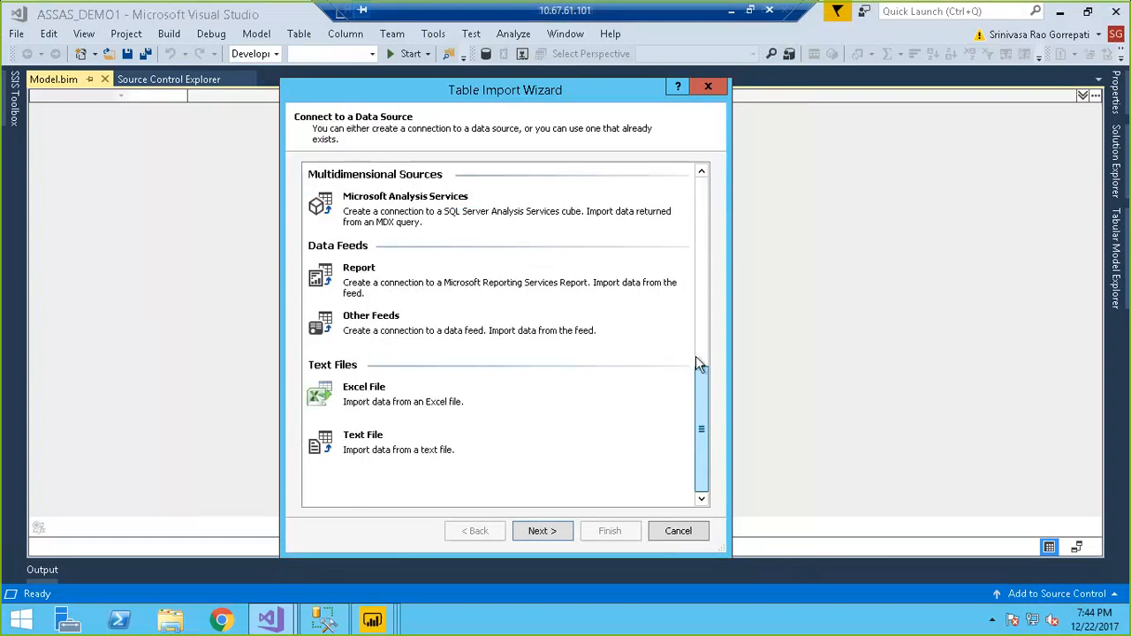
- Choose Microsoft Azure SQL Data Warehouse as the data source in the Table Import Wizard and continue
drag(695, 362, 699, 200)
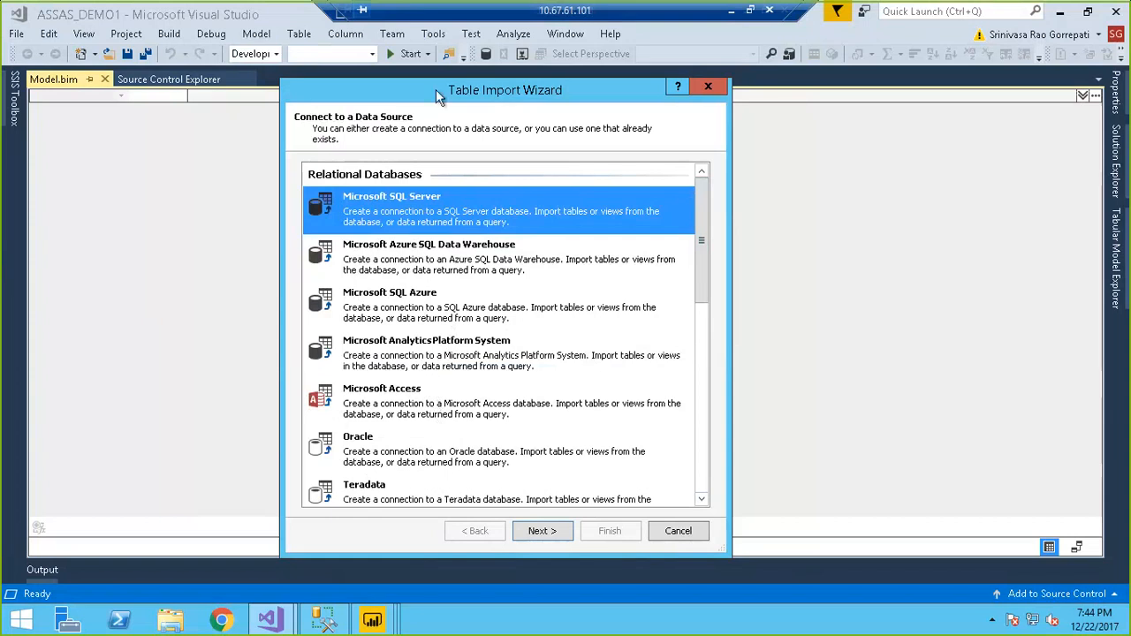
drag(436, 87, 468, 69)
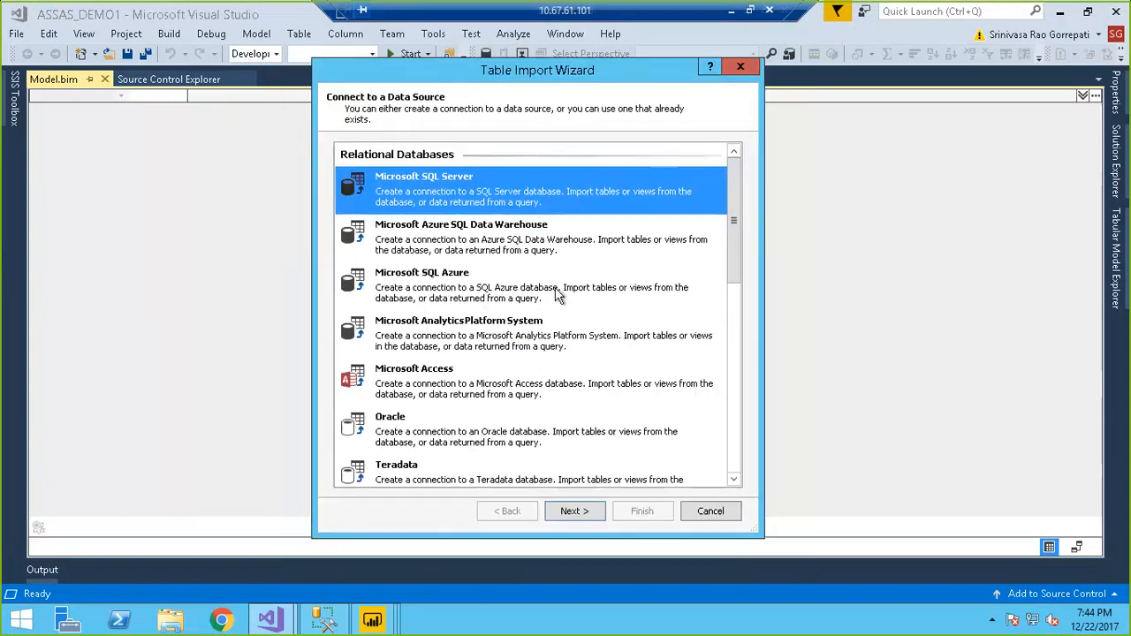
click(489, 235)
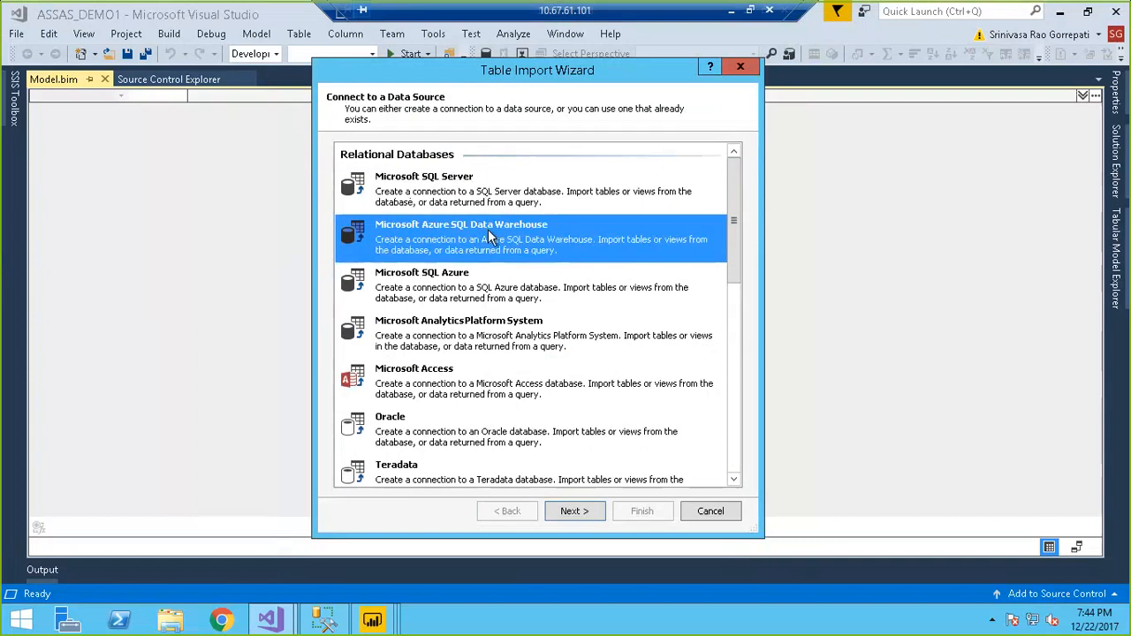
click(582, 512)
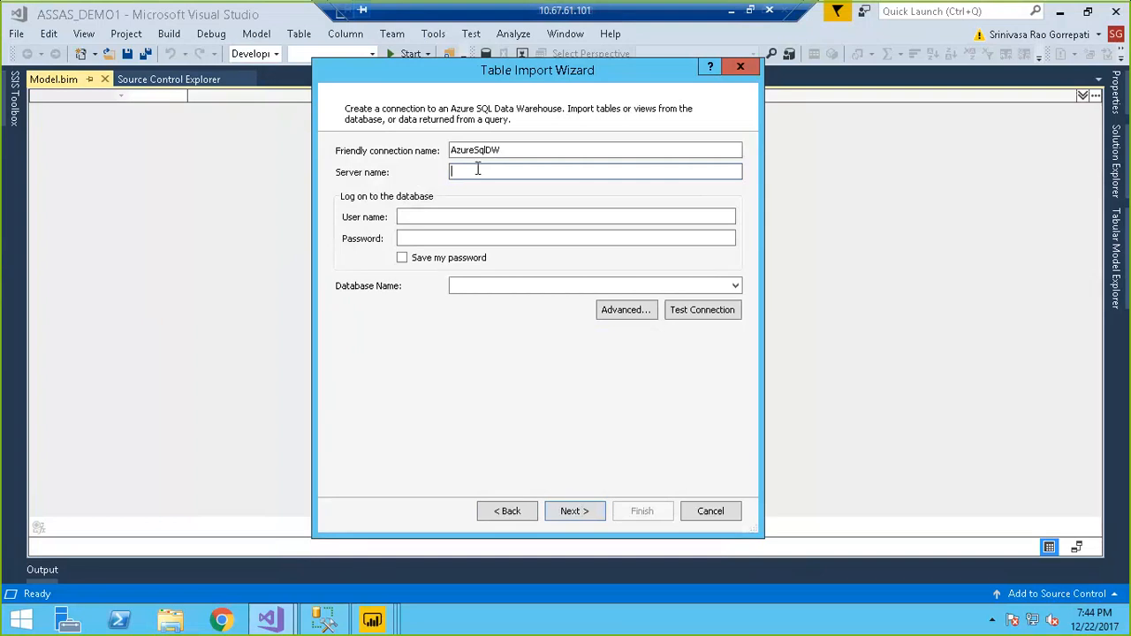
- Copy the server name from the Handover-Docs spreadsheet and paste emrctpprod.database.windows.net as the connection's Server name
click(750, 12)
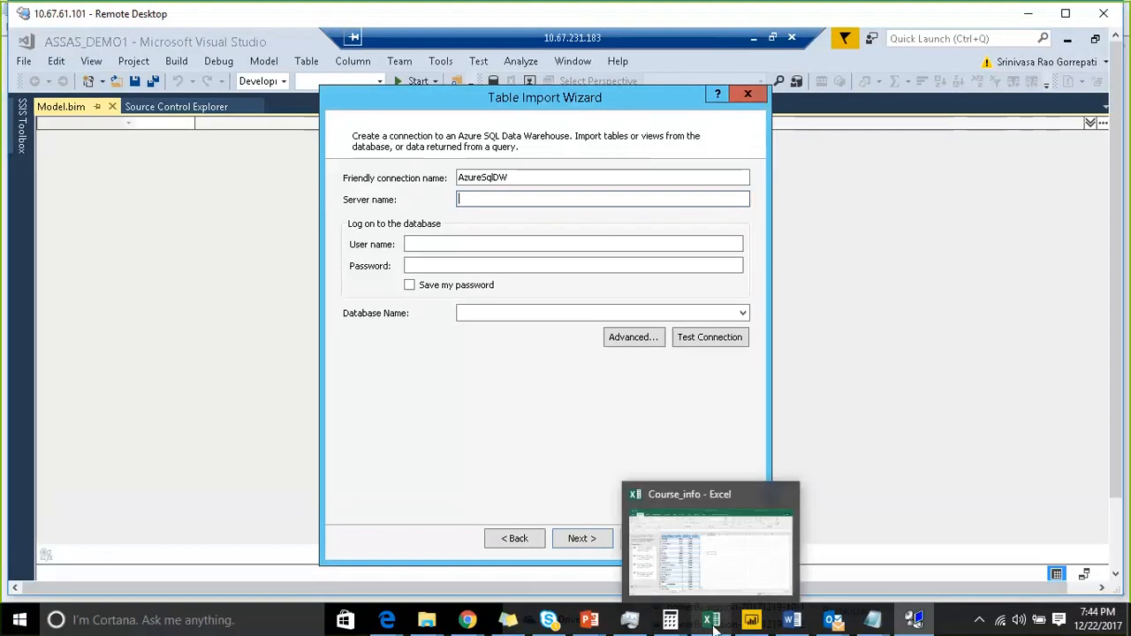
click(915, 621)
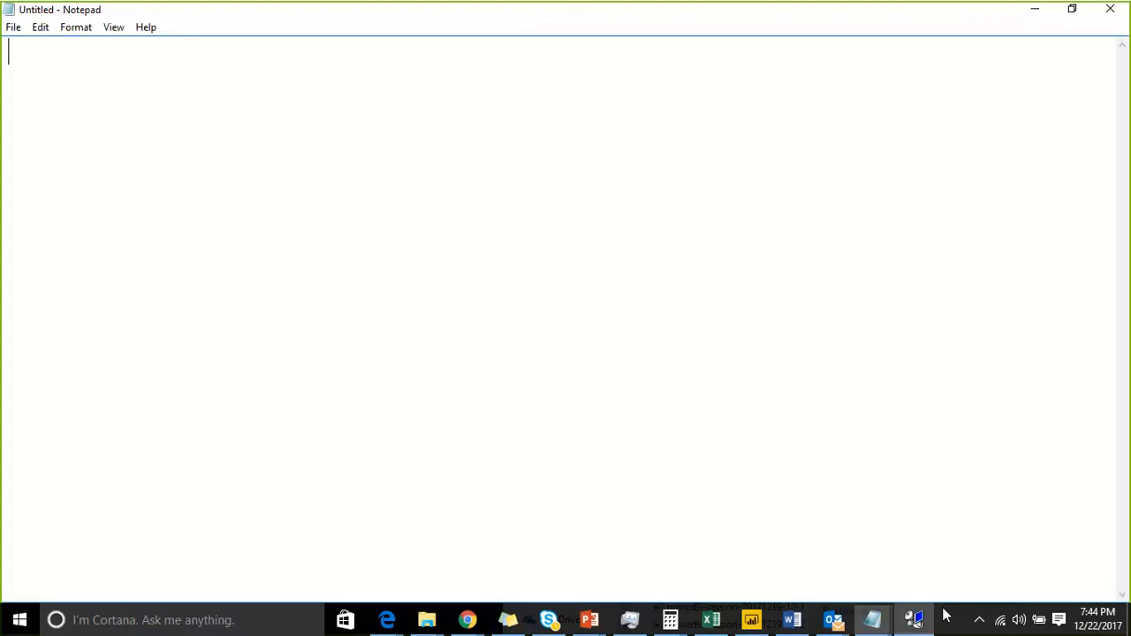
click(915, 621)
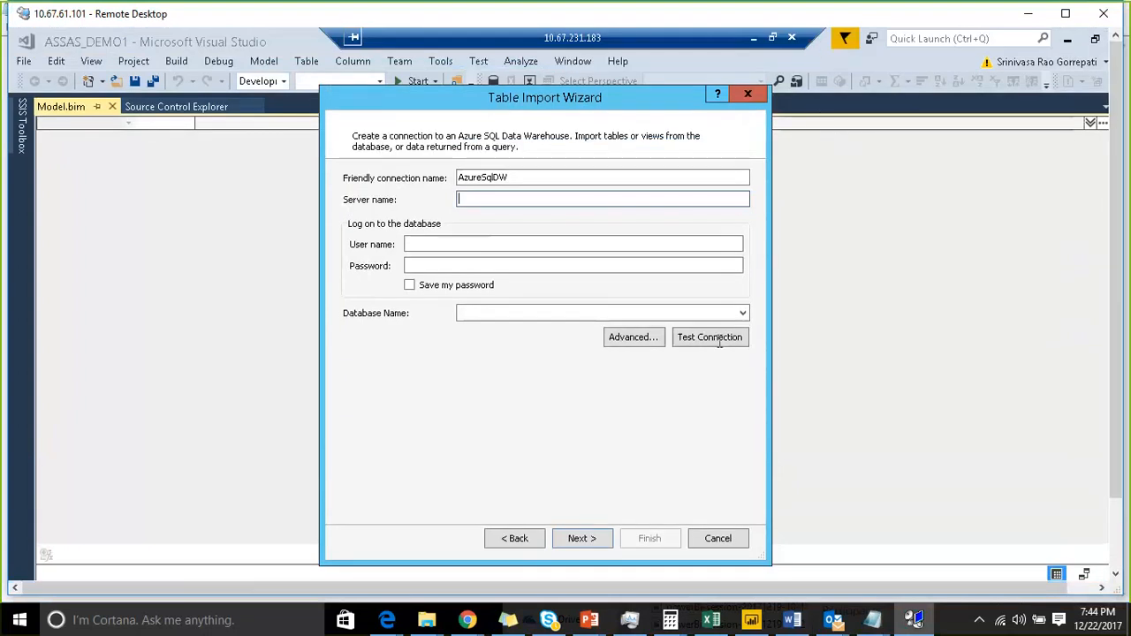
click(753, 38)
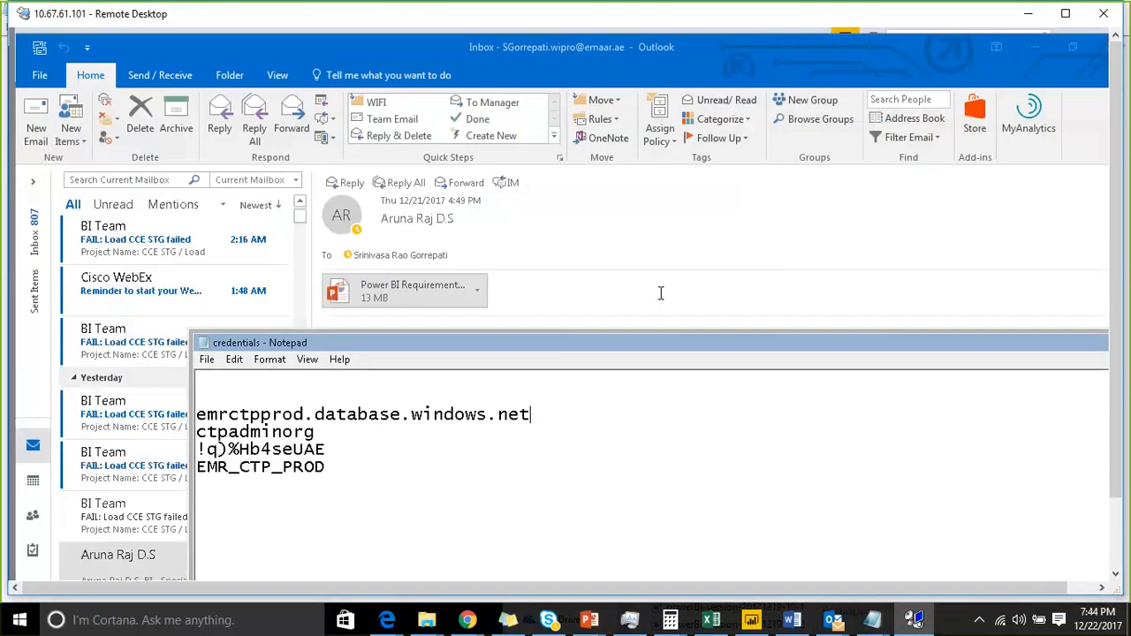
click(1113, 452)
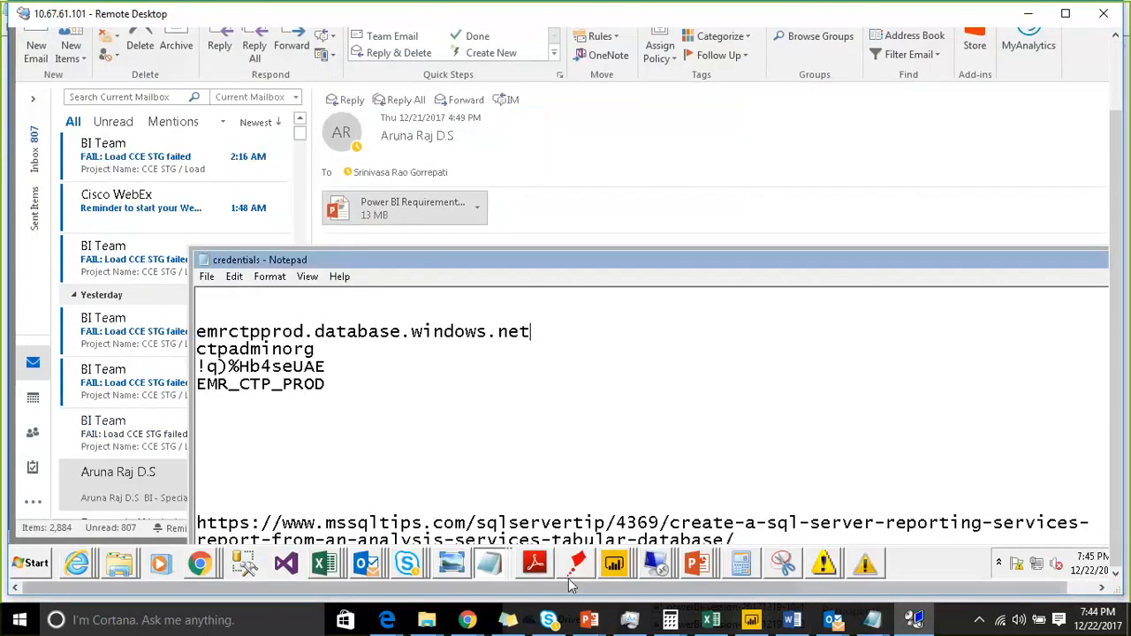
click(322, 570)
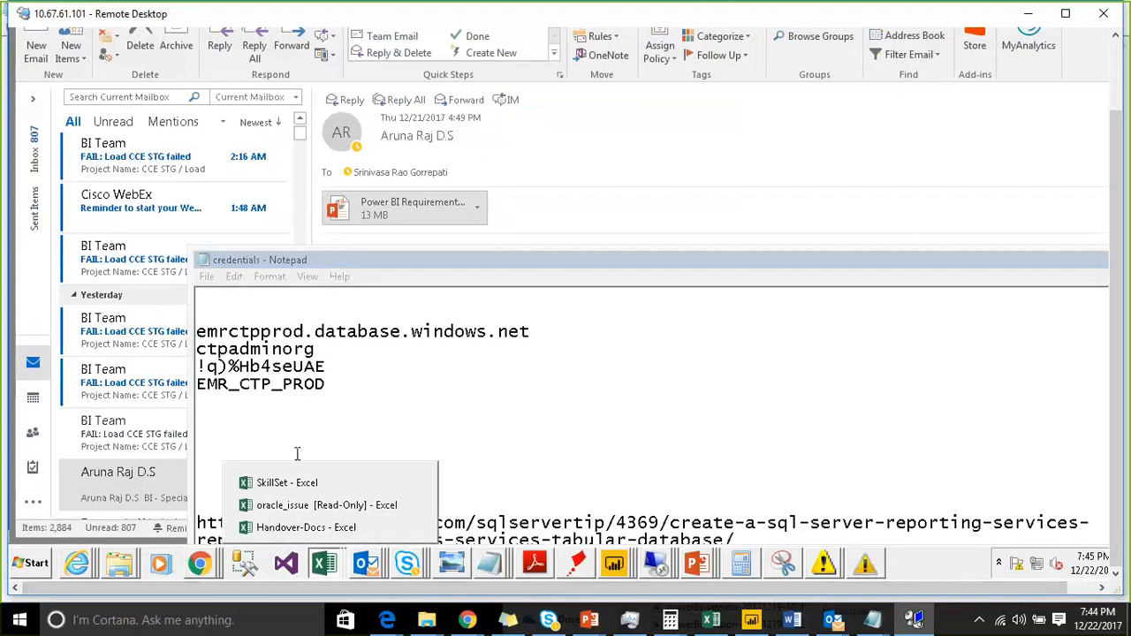
click(300, 528)
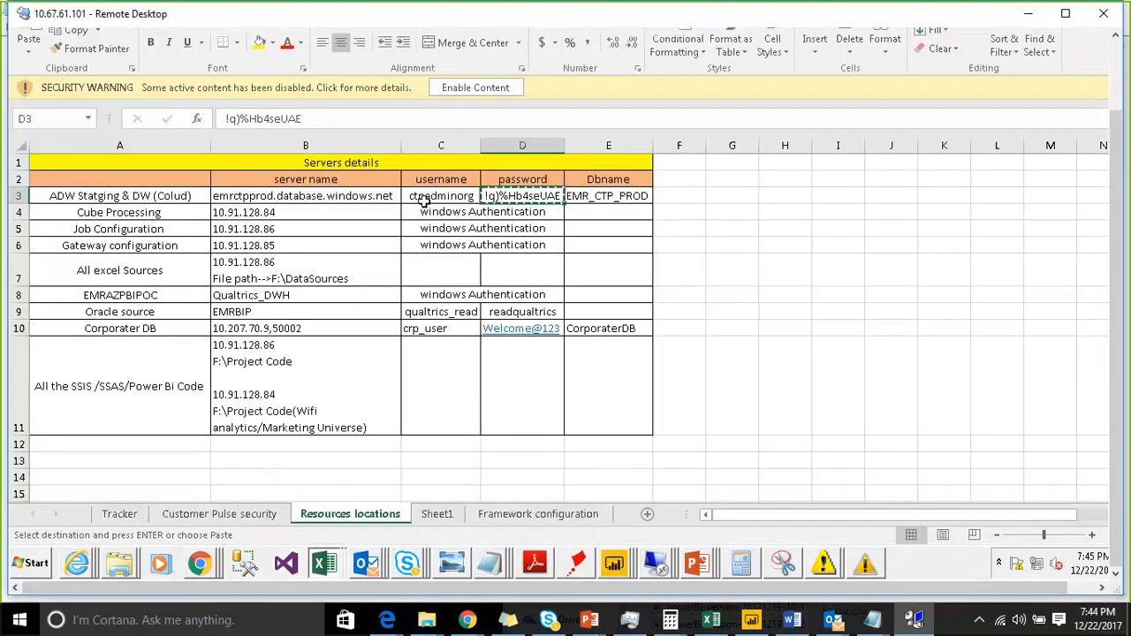
click(442, 196)
click(363, 196)
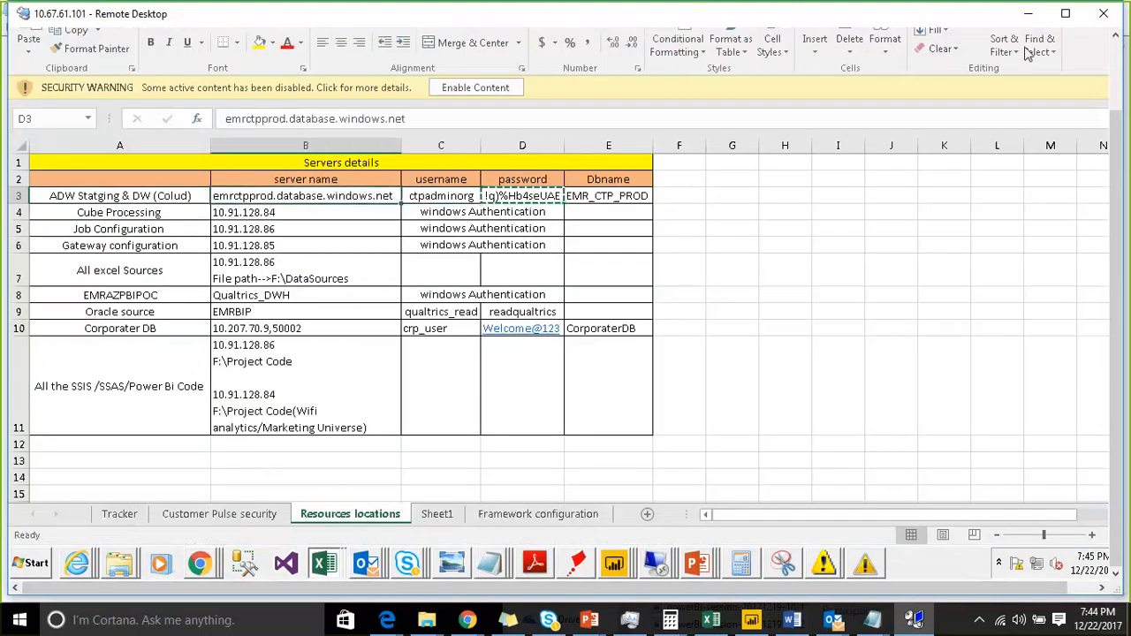
key(ctrl+c)
click(1011, 15)
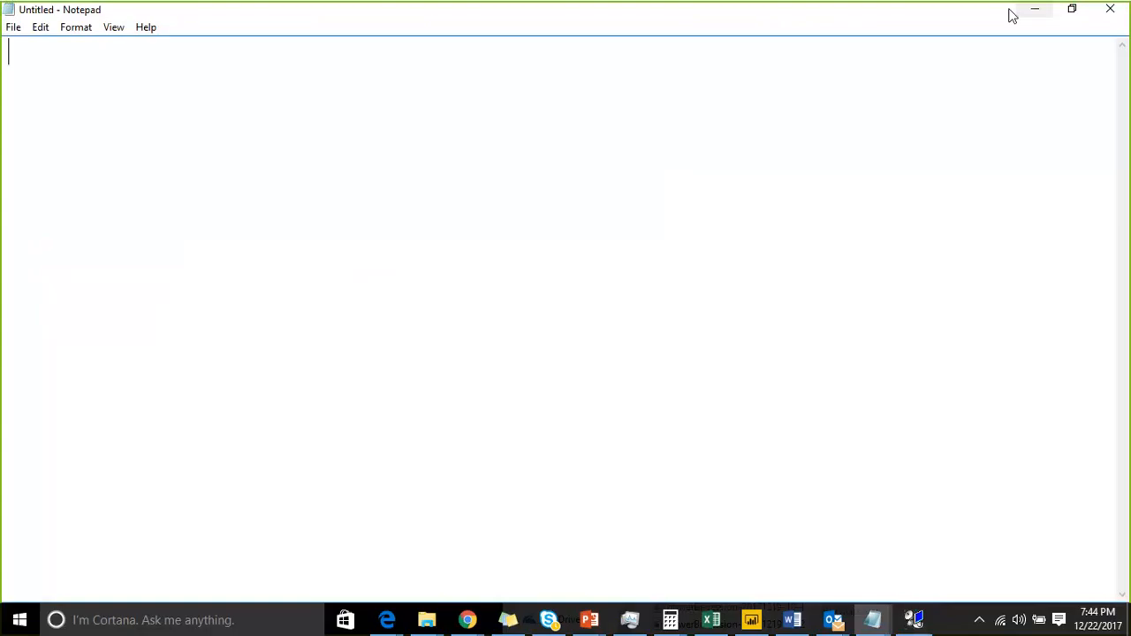
click(915, 618)
mouse_move(650, 561)
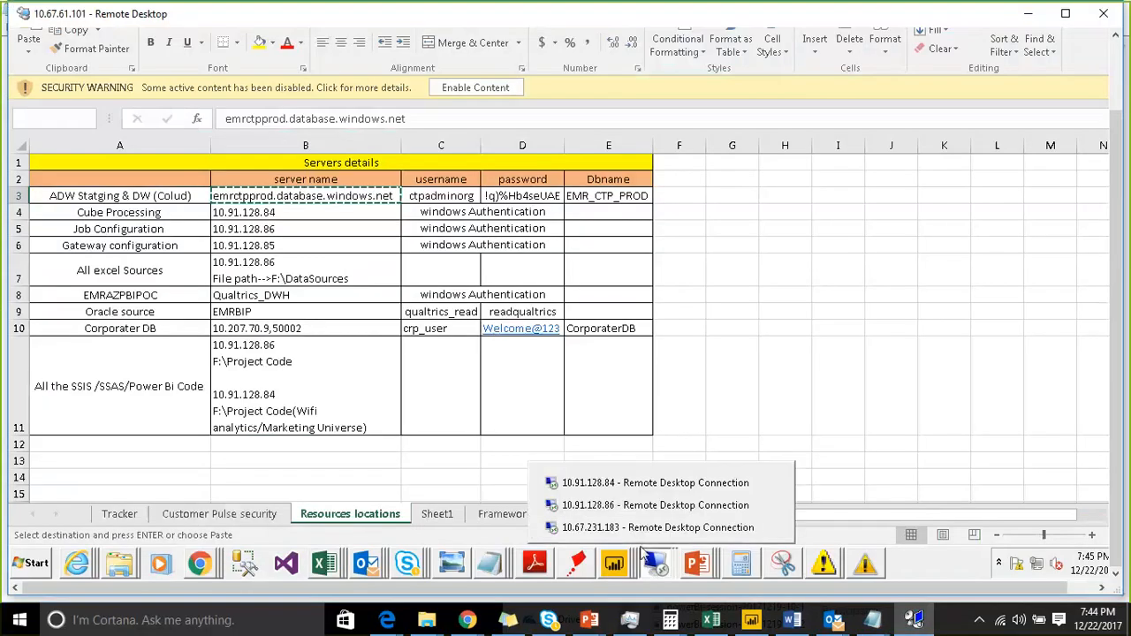
click(658, 527)
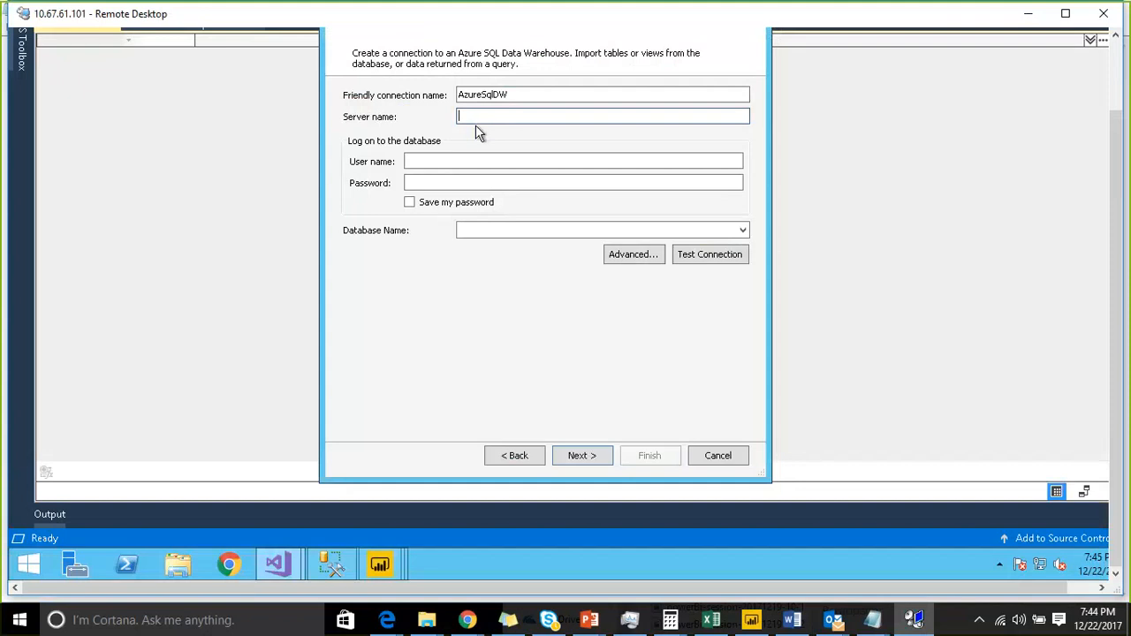
key(ctrl+v)
click(484, 160)
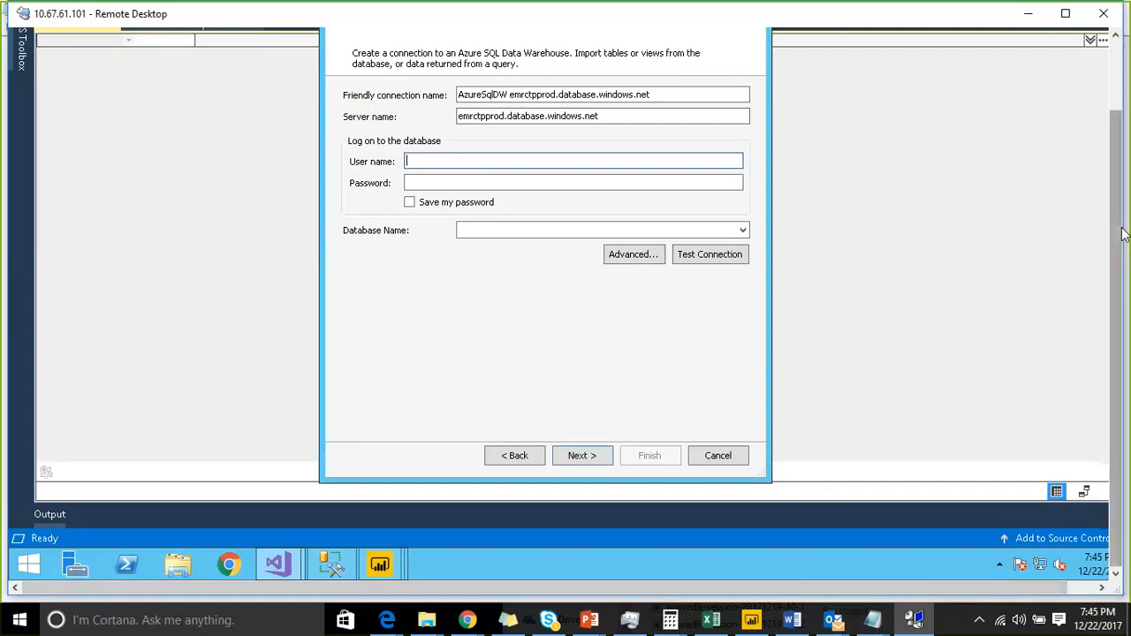
- Copy the database user name from the spreadsheet and enter it in the connection's User name field
click(913, 621)
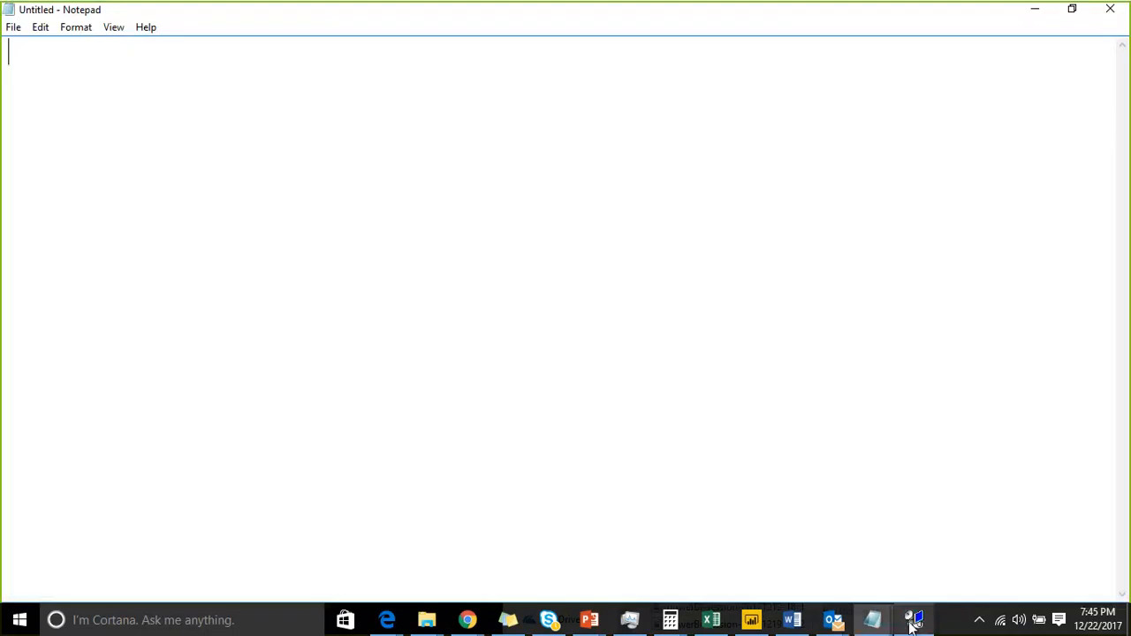
click(913, 621)
click(1119, 76)
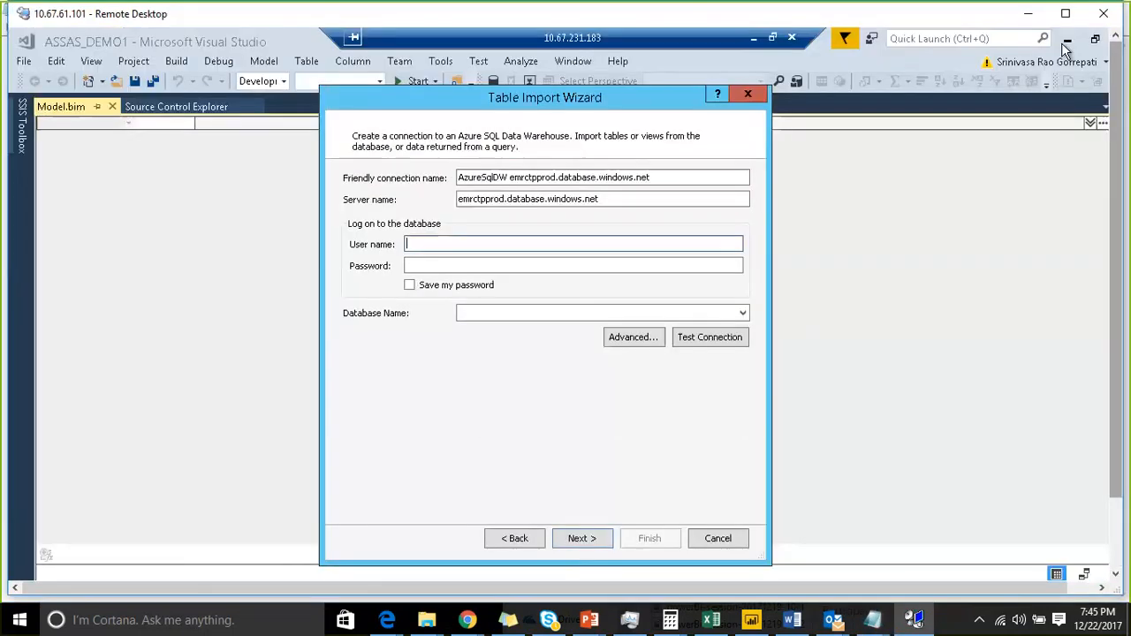
click(1046, 39)
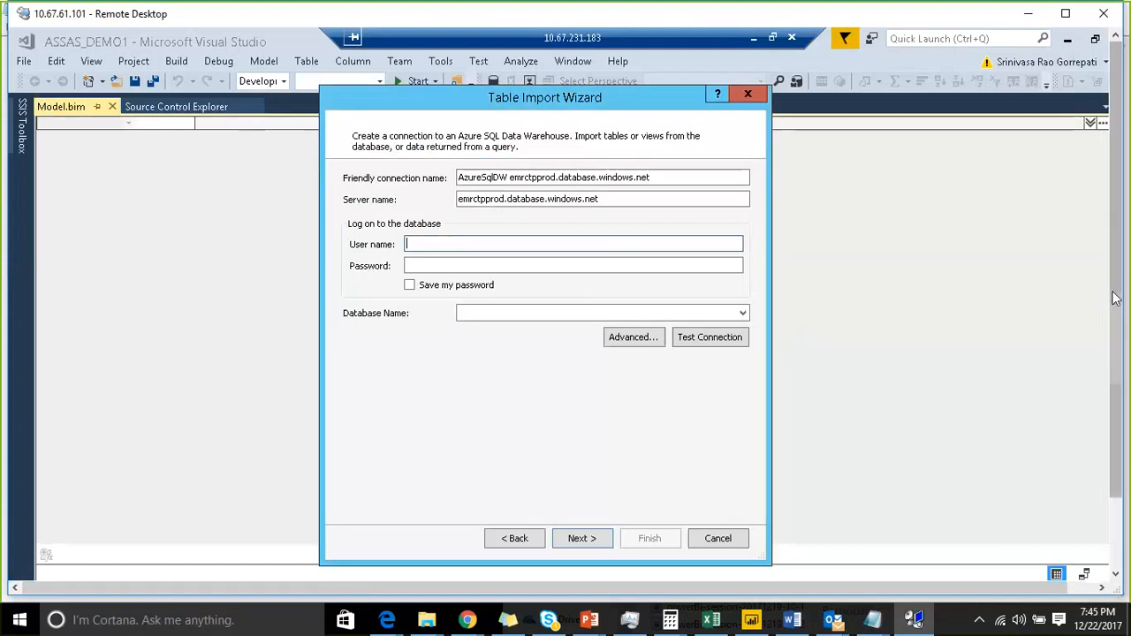
drag(1115, 297, 1116, 380)
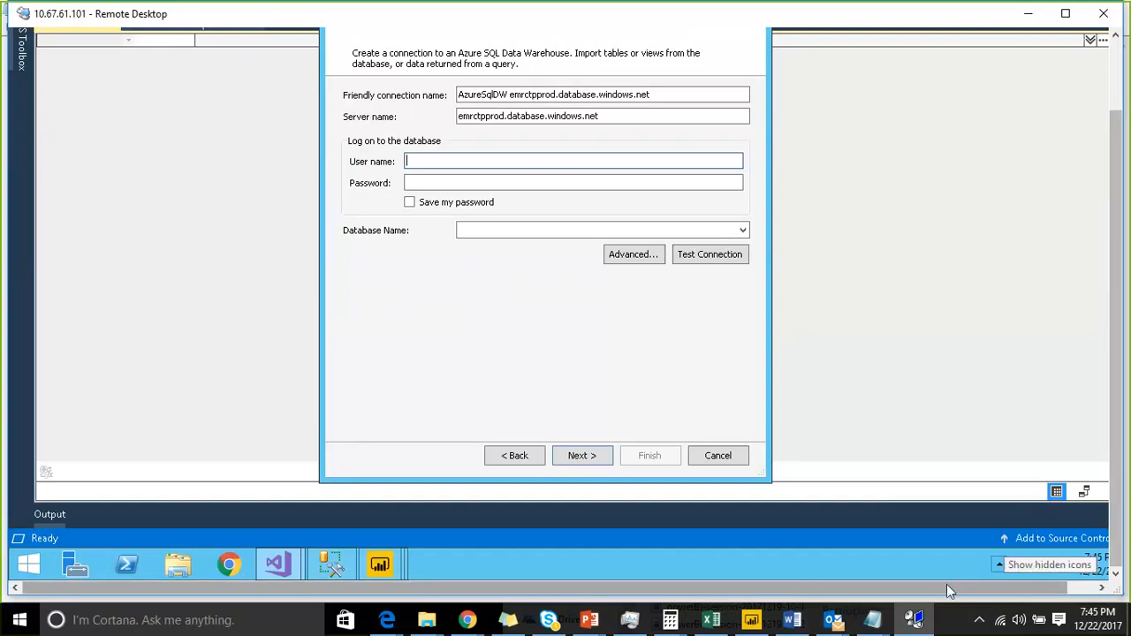
drag(947, 589, 983, 588)
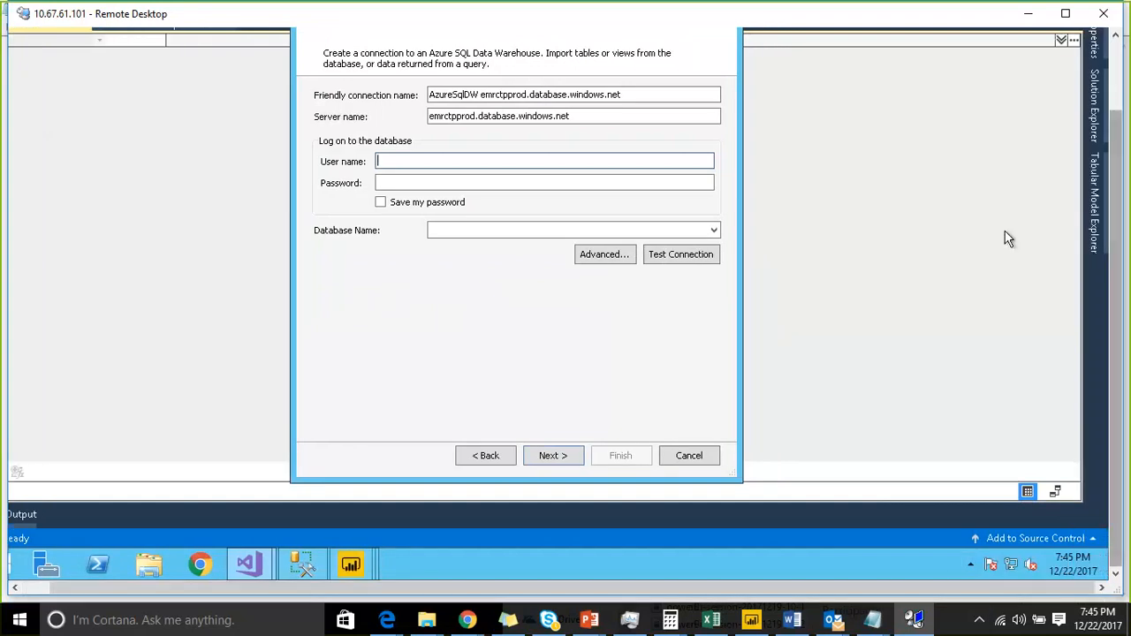
click(1117, 70)
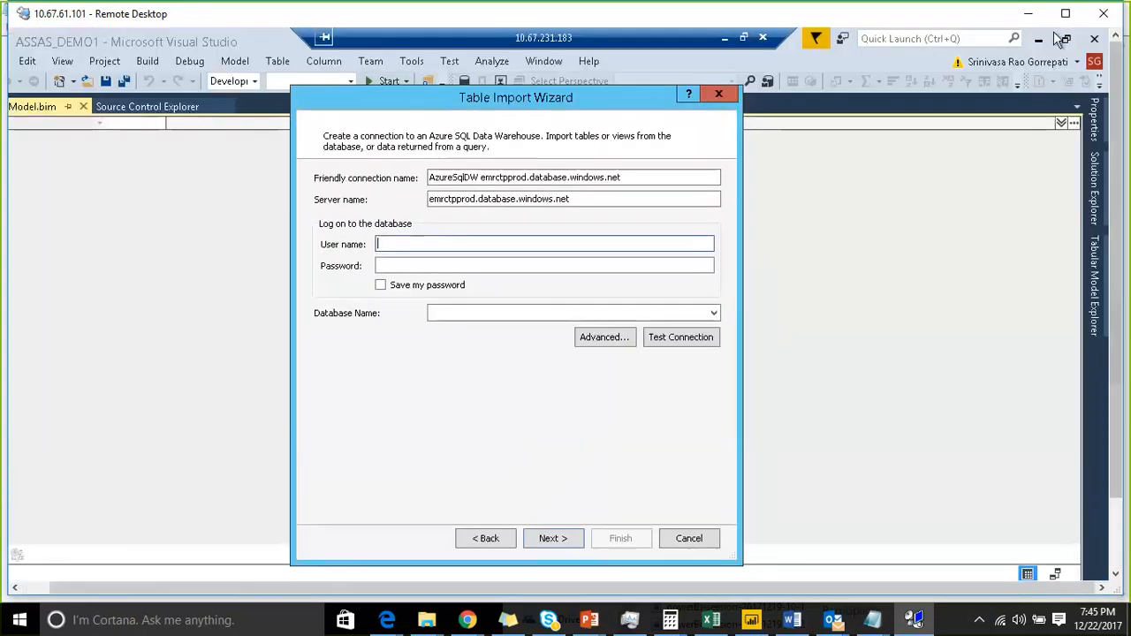
click(1029, 15)
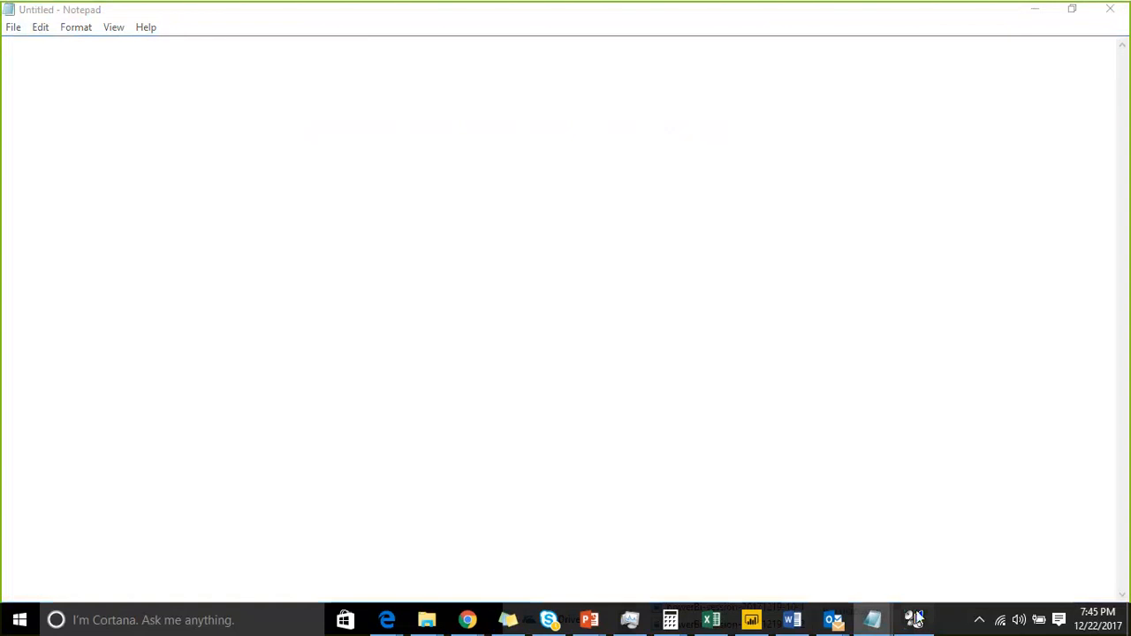
click(915, 613)
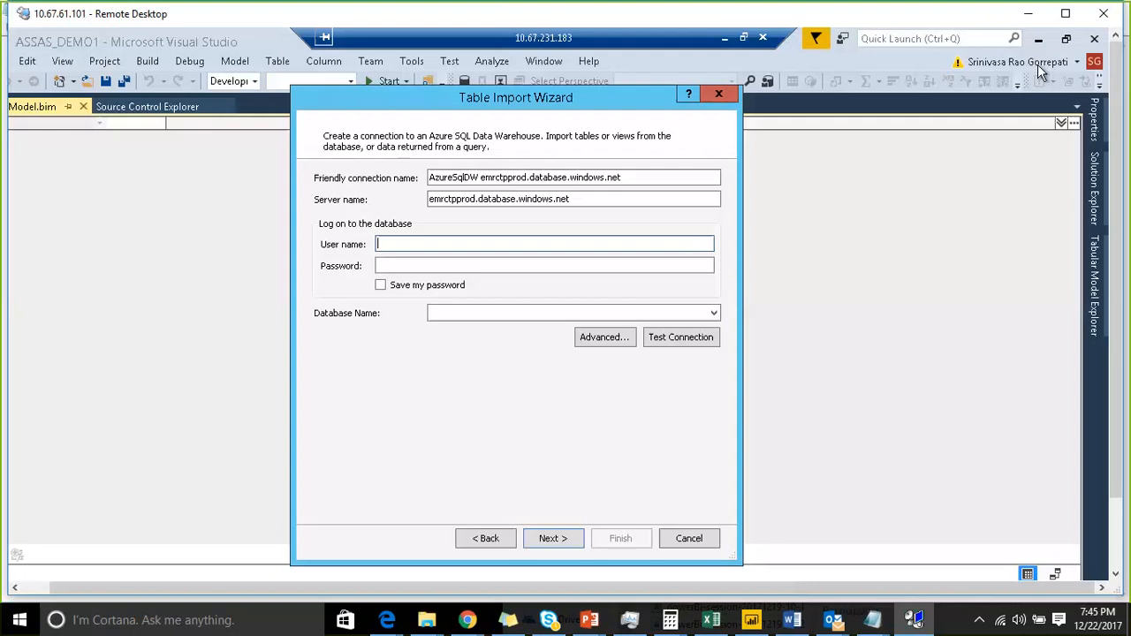
click(723, 38)
click(436, 279)
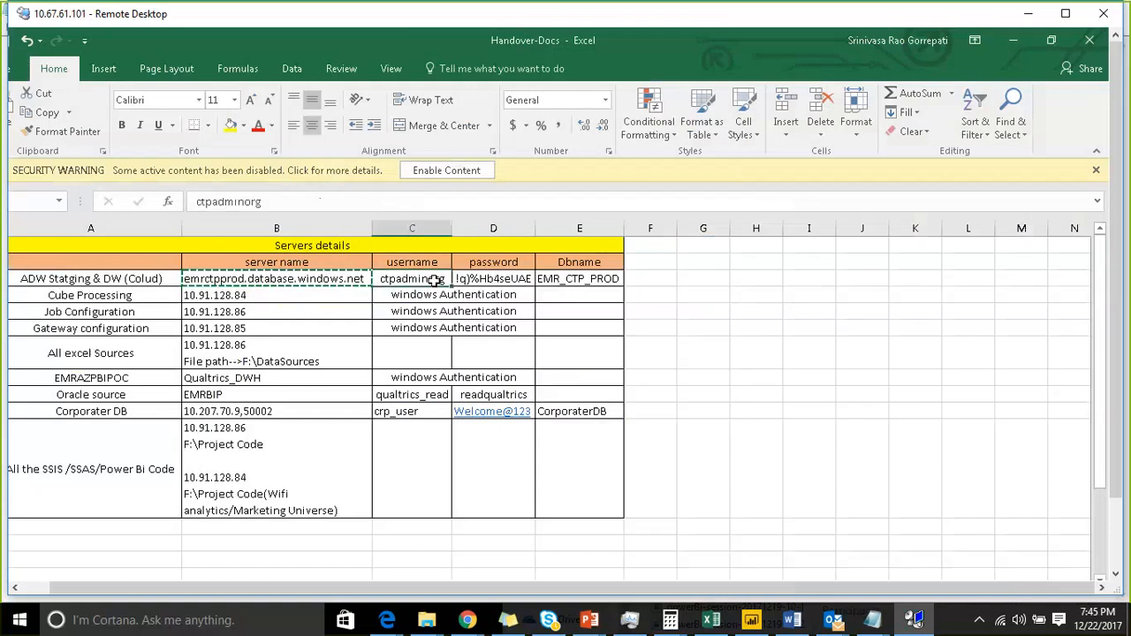
key(ctrl+c)
key(alt+Tab)
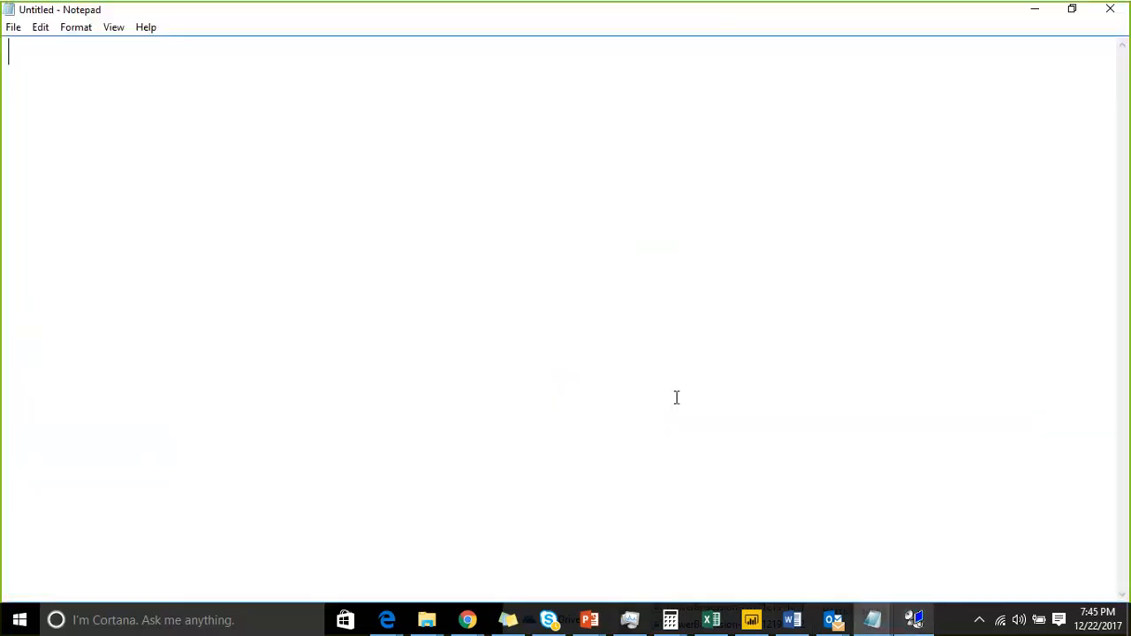
click(913, 619)
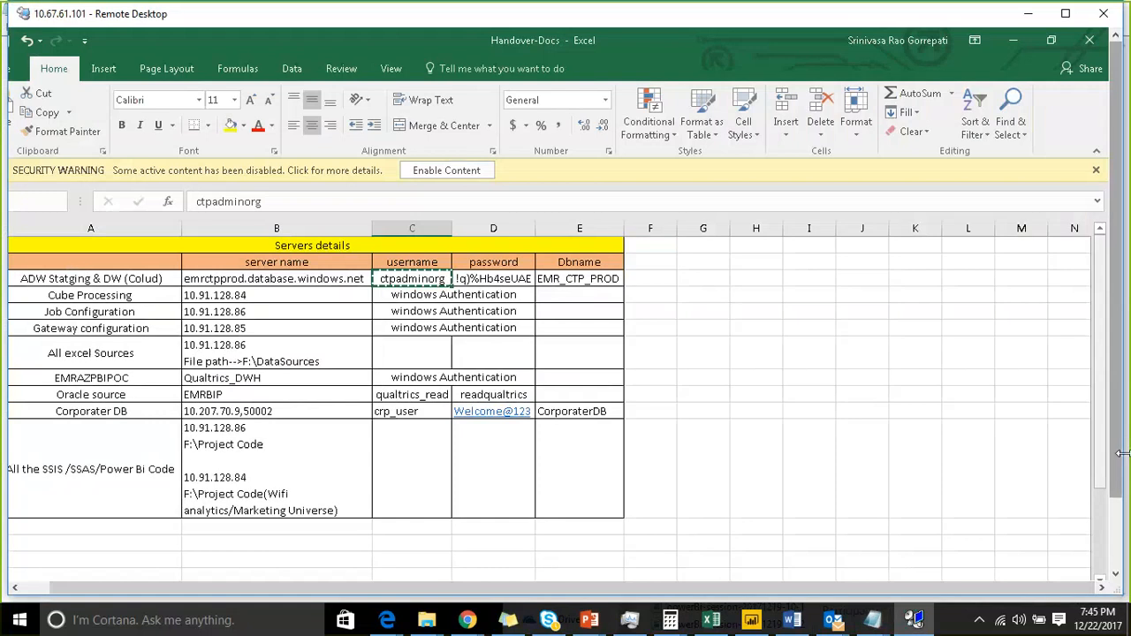
drag(1116, 454, 1116, 530)
click(627, 563)
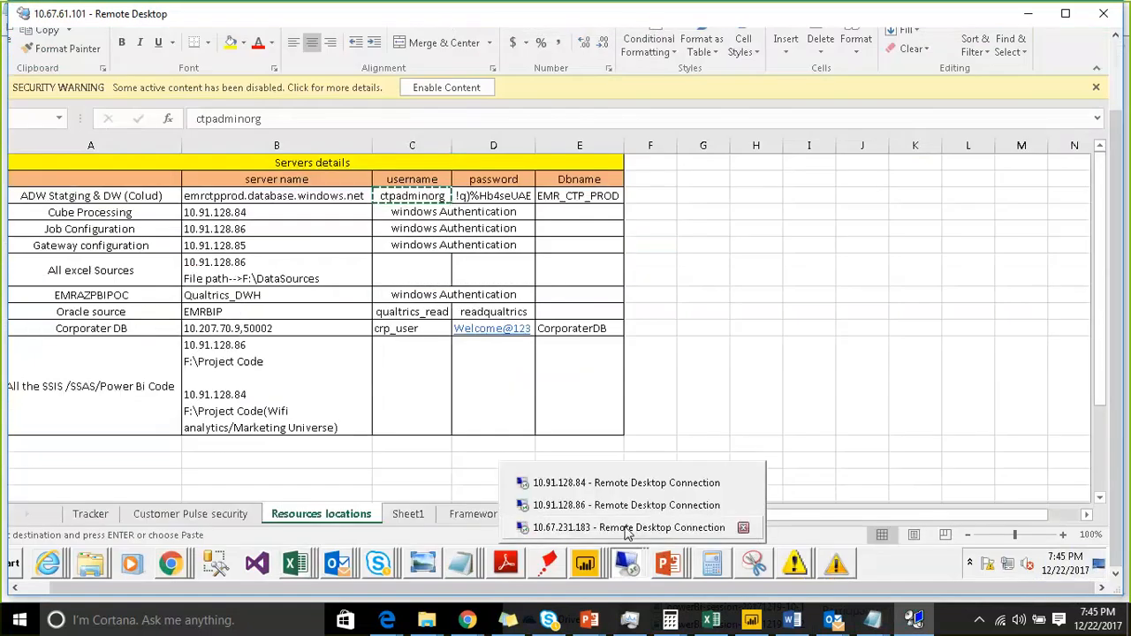
click(625, 528)
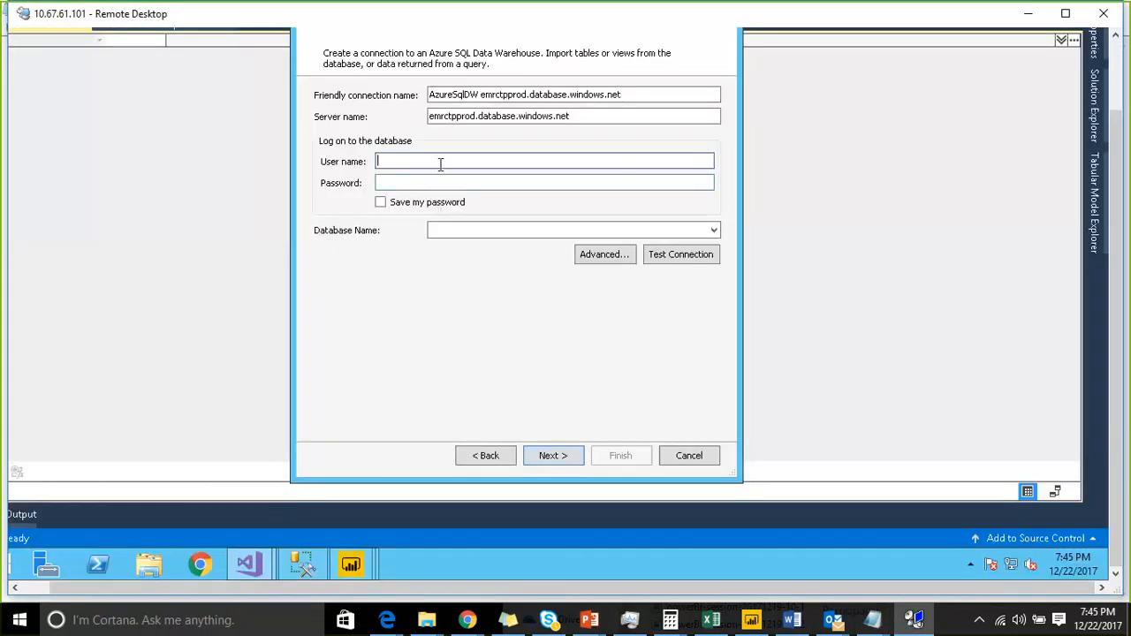
text(ctpadminorg)
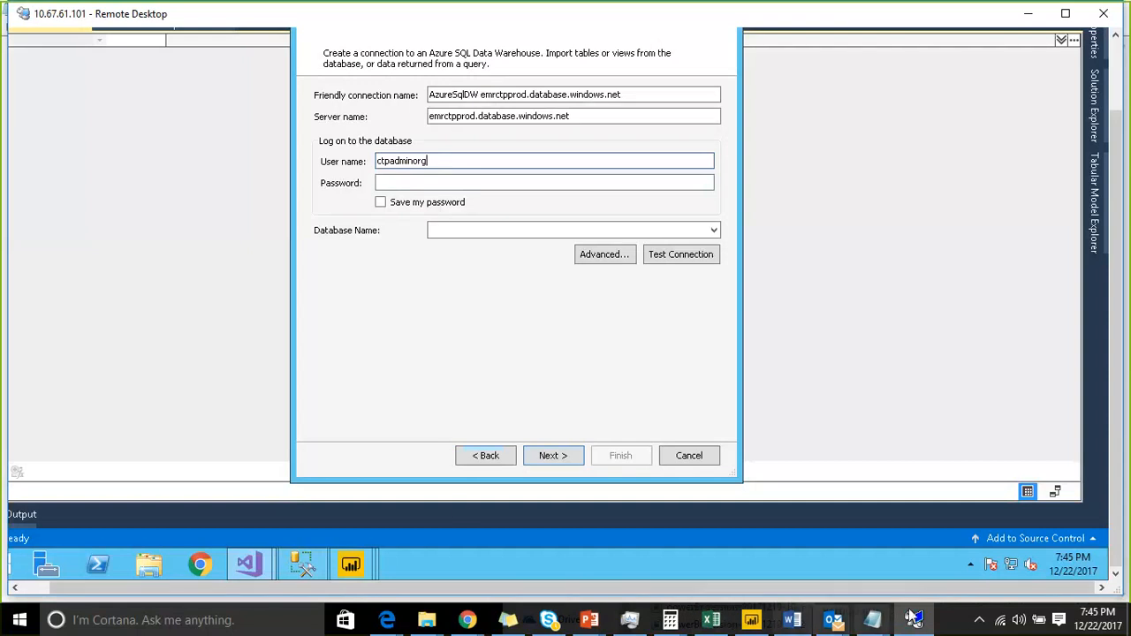
- Copy the database password from the Handover-Docs spreadsheet and paste it into the connection's Password field
click(1116, 86)
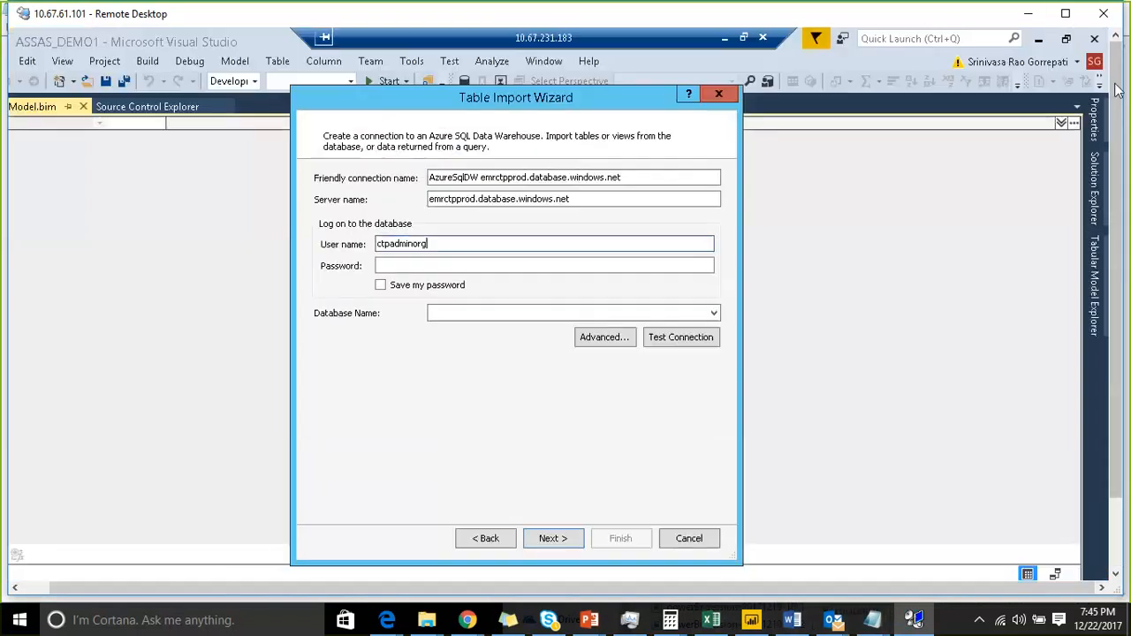
click(1029, 15)
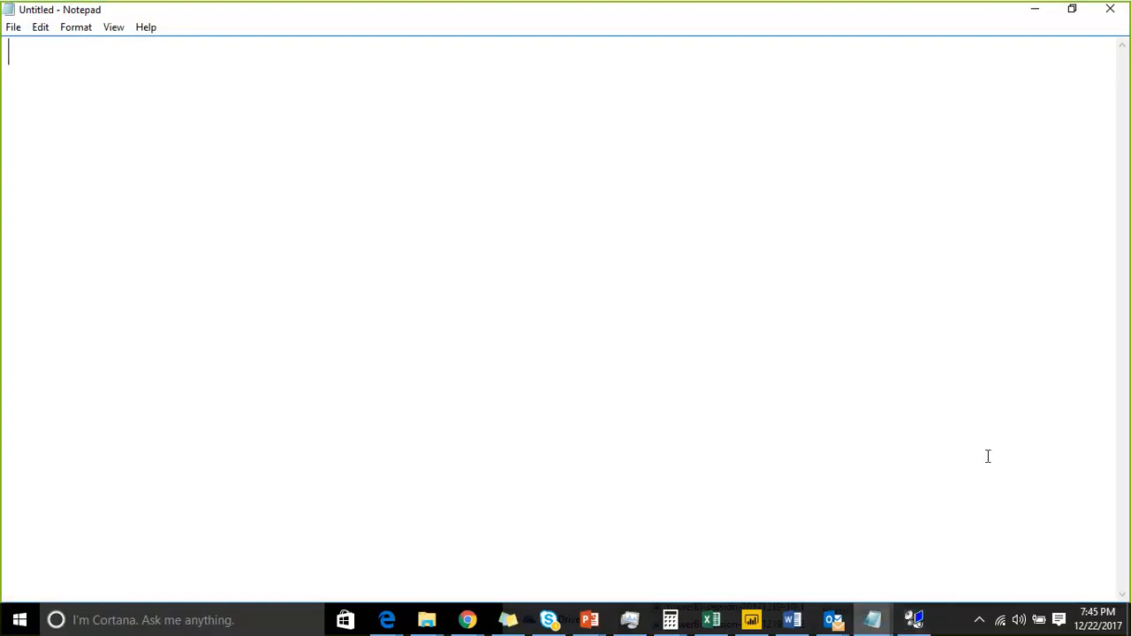
click(917, 619)
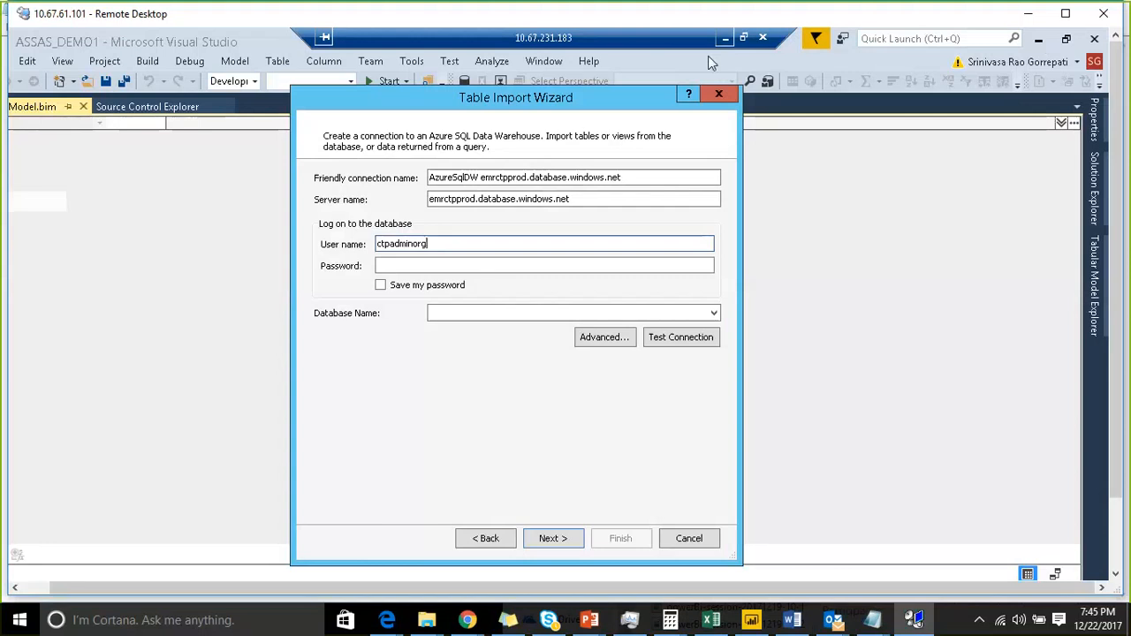
click(724, 38)
key(Right)
key(ctrl+c)
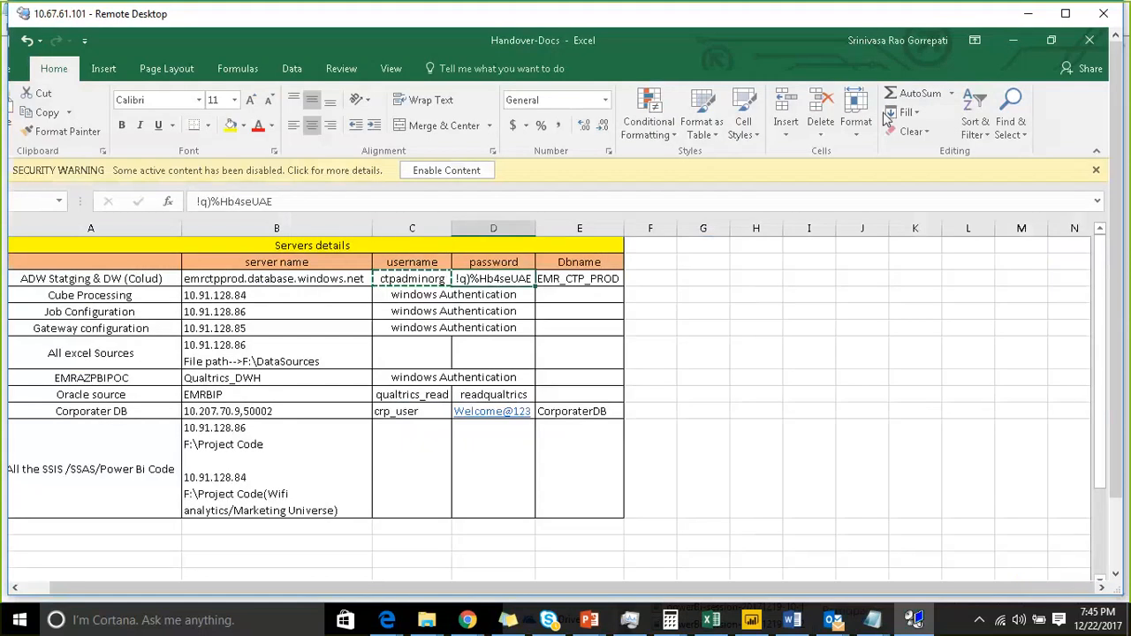
click(1028, 14)
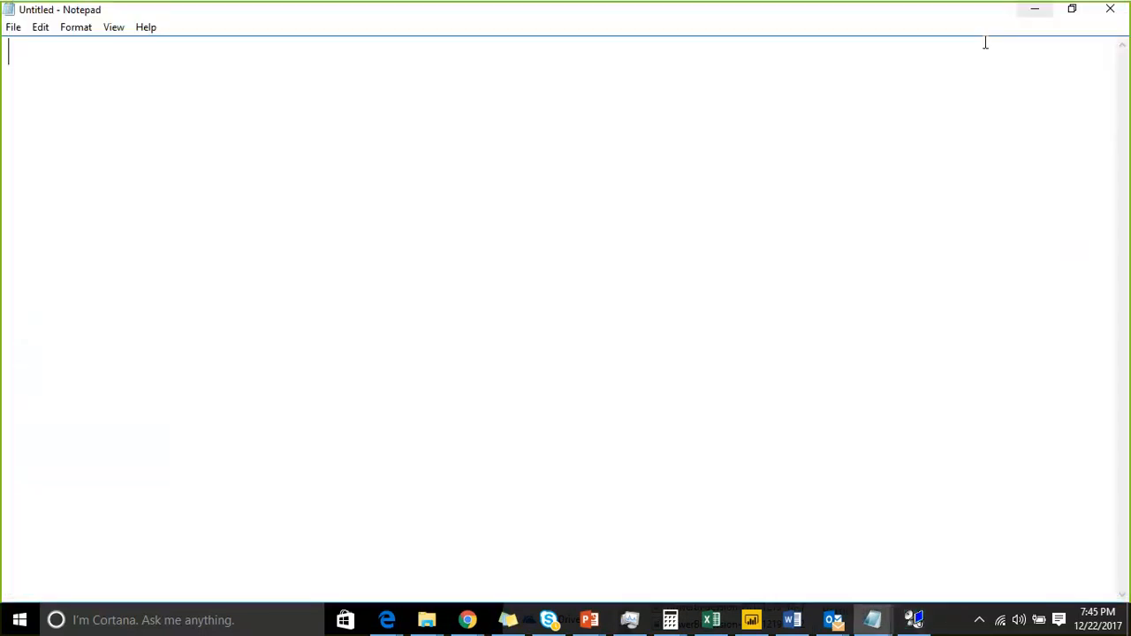
click(915, 620)
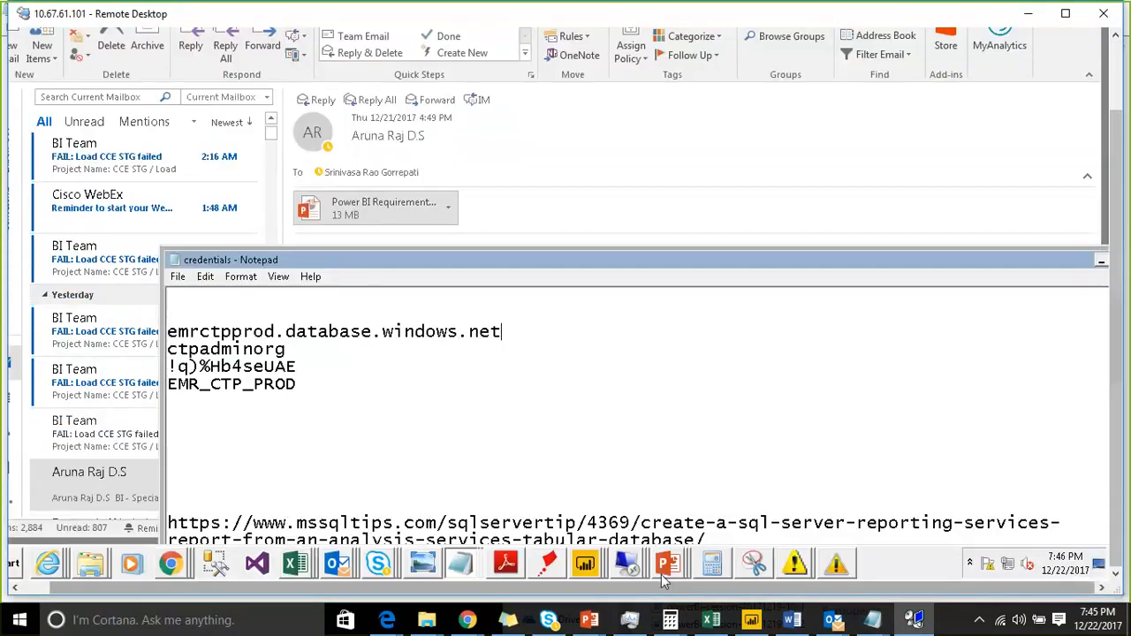
click(627, 564)
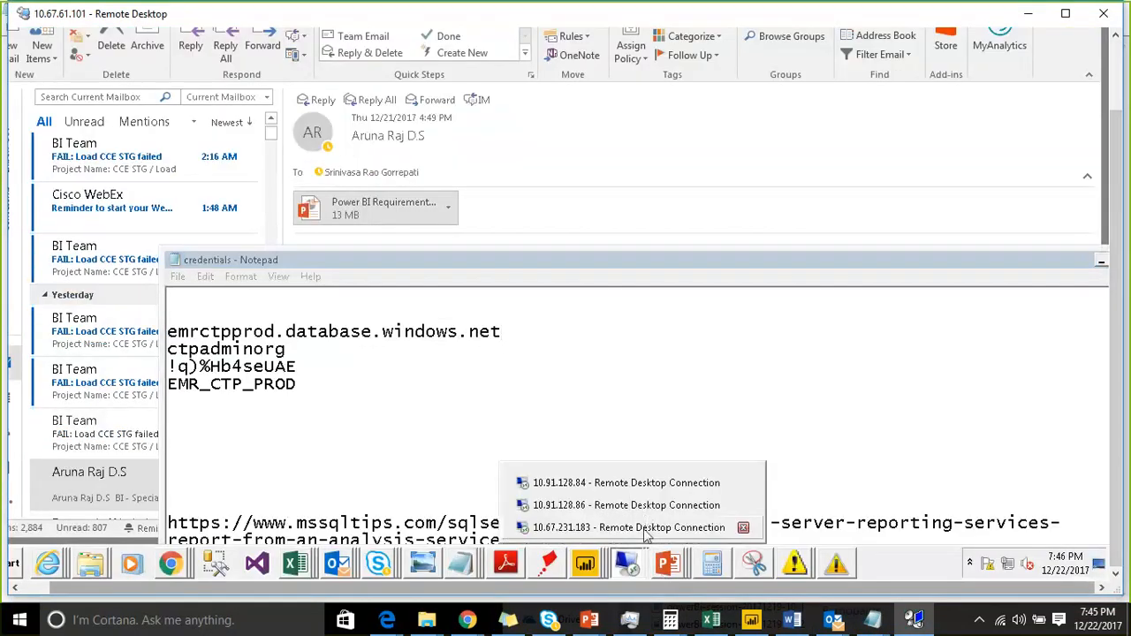
click(645, 527)
click(420, 178)
key(ctrl+v)
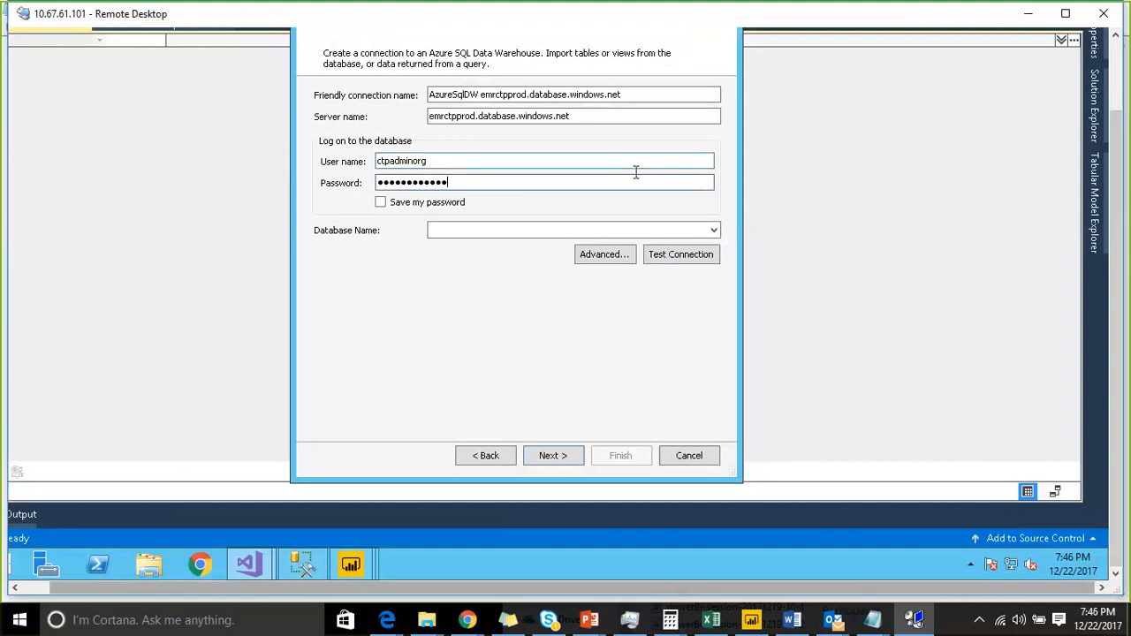
- Select EMR_CTP_PROD as the connection's database name
drag(1121, 199, 1124, 149)
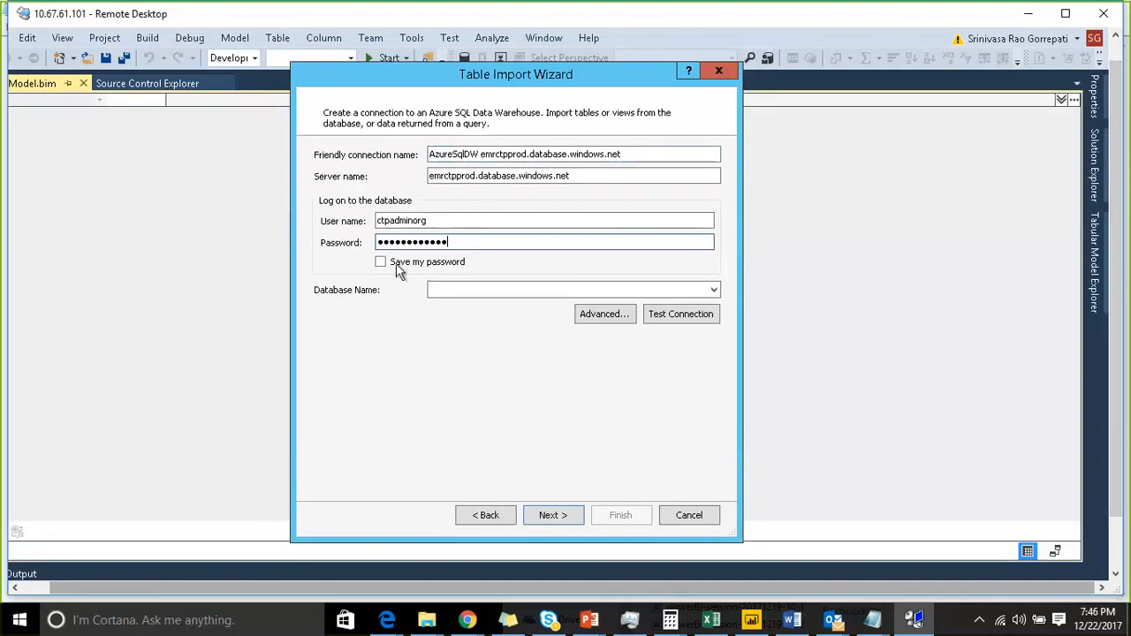
click(713, 289)
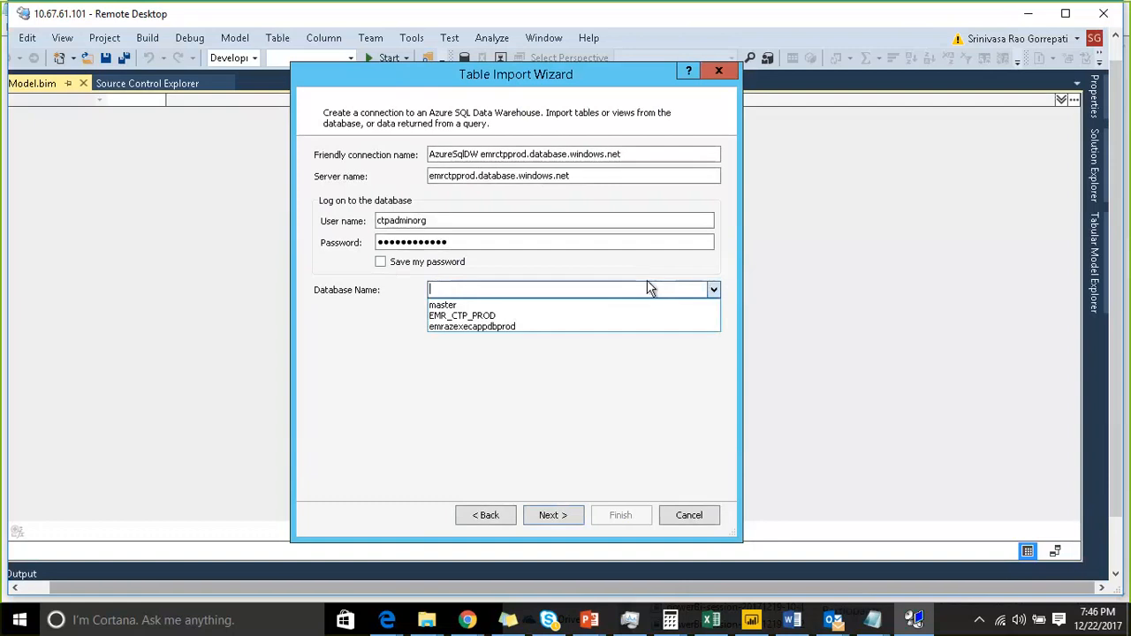
click(494, 316)
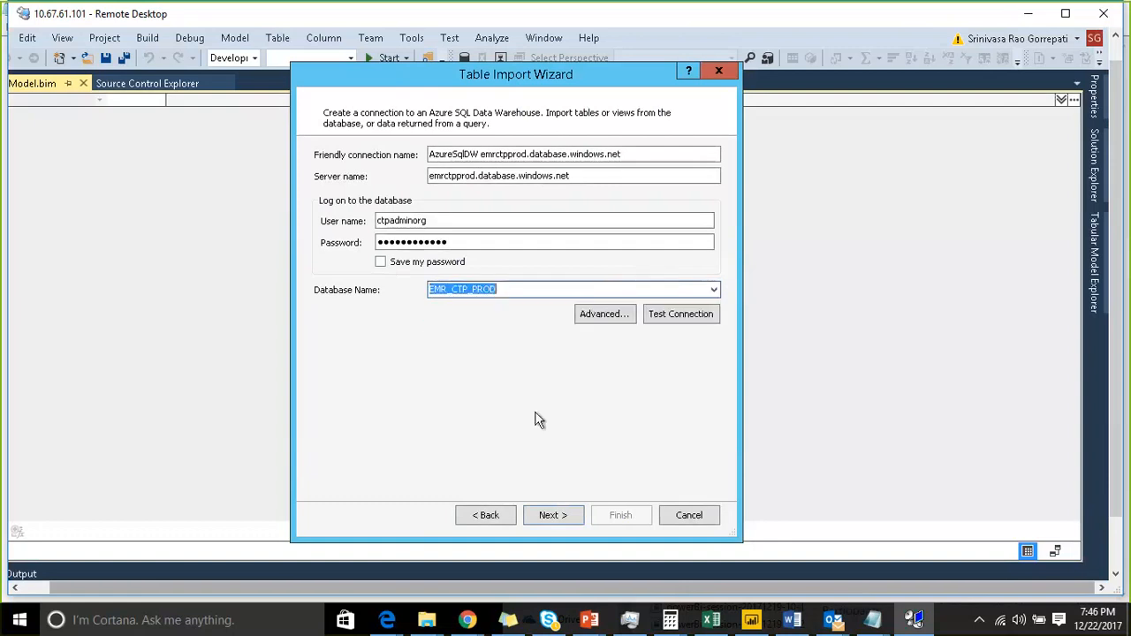
click(546, 520)
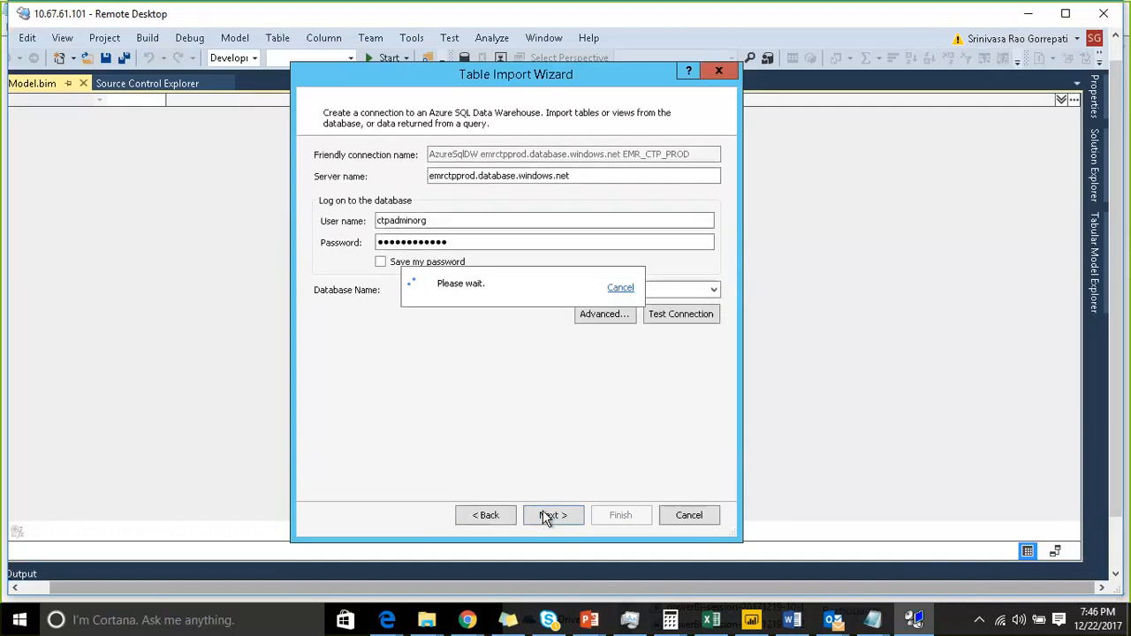
click(490, 516)
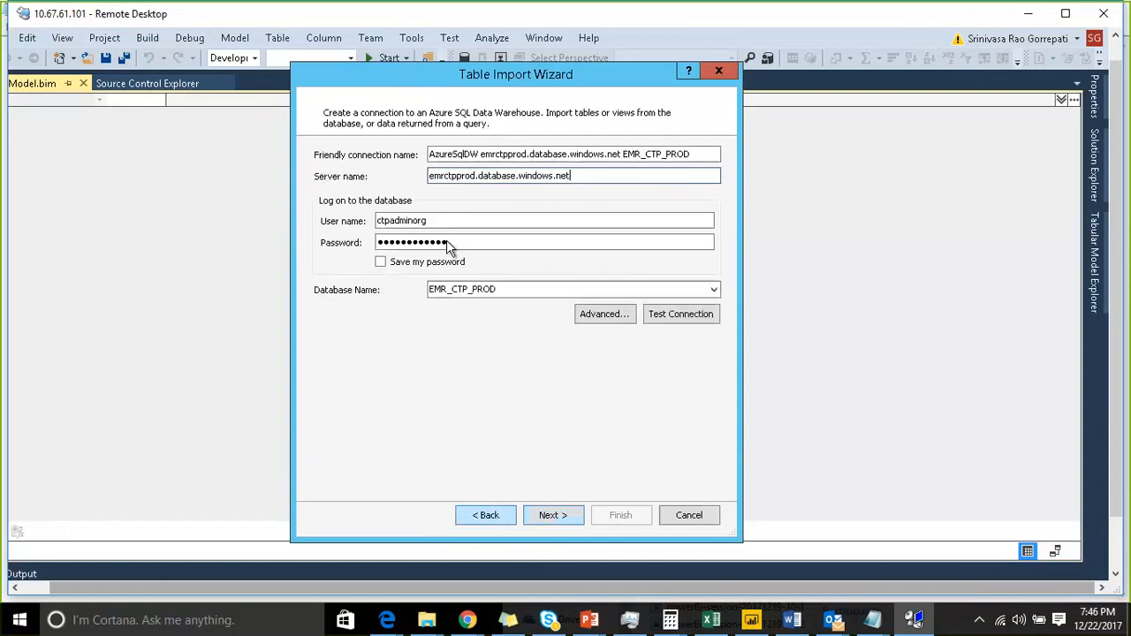
click(618, 155)
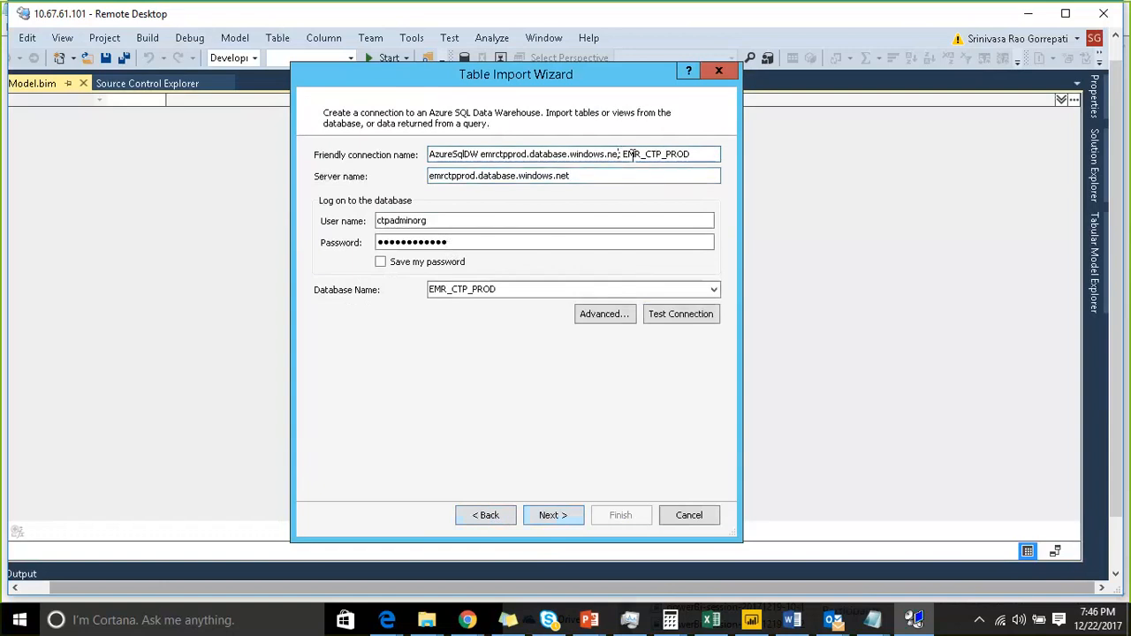
click(541, 517)
click(498, 518)
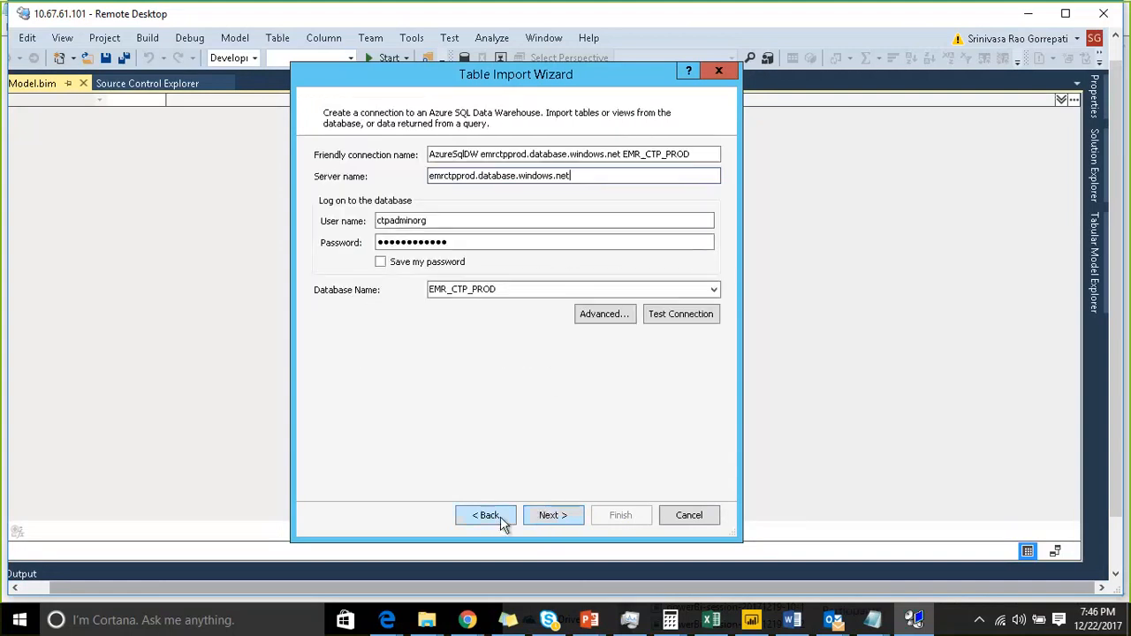
- Test the connection, then open the advanced connection properties and cancel them
click(680, 314)
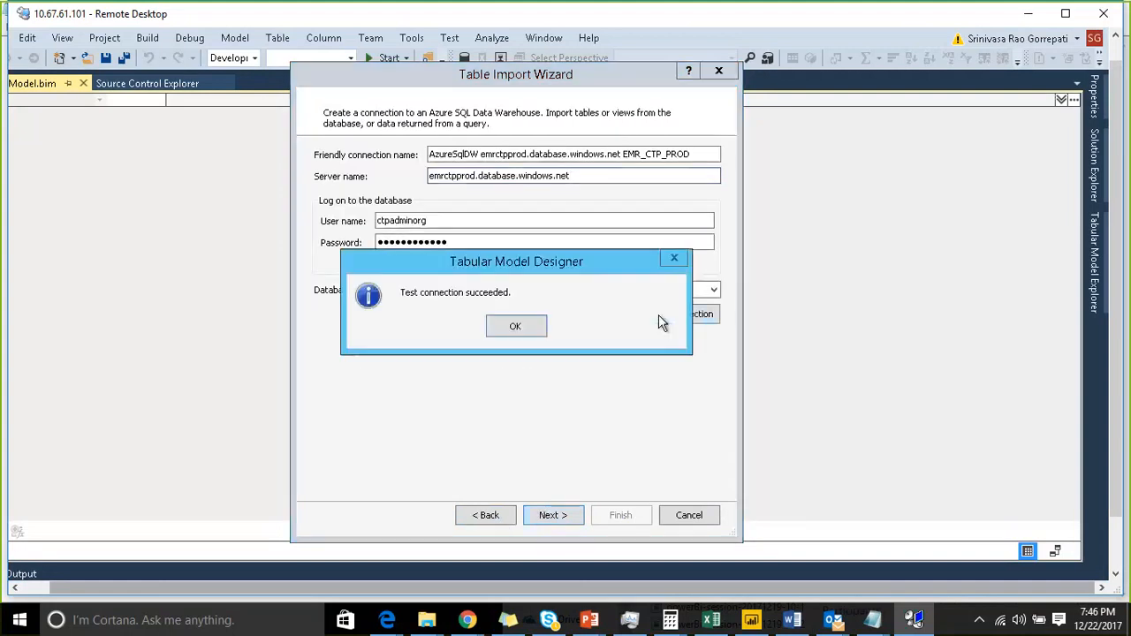
click(523, 333)
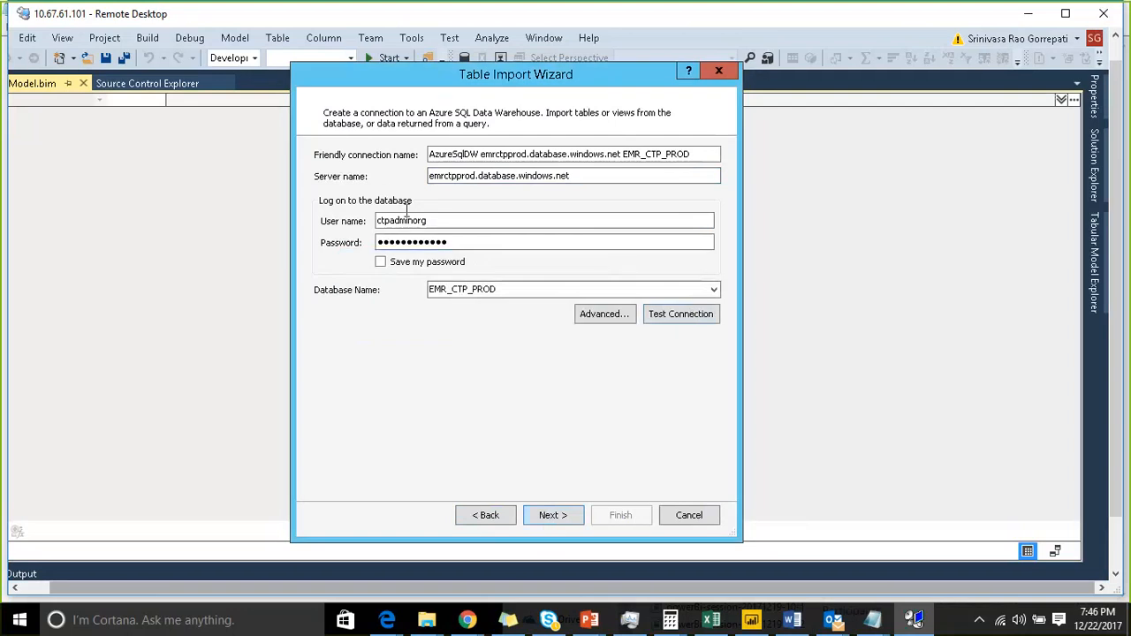
click(604, 315)
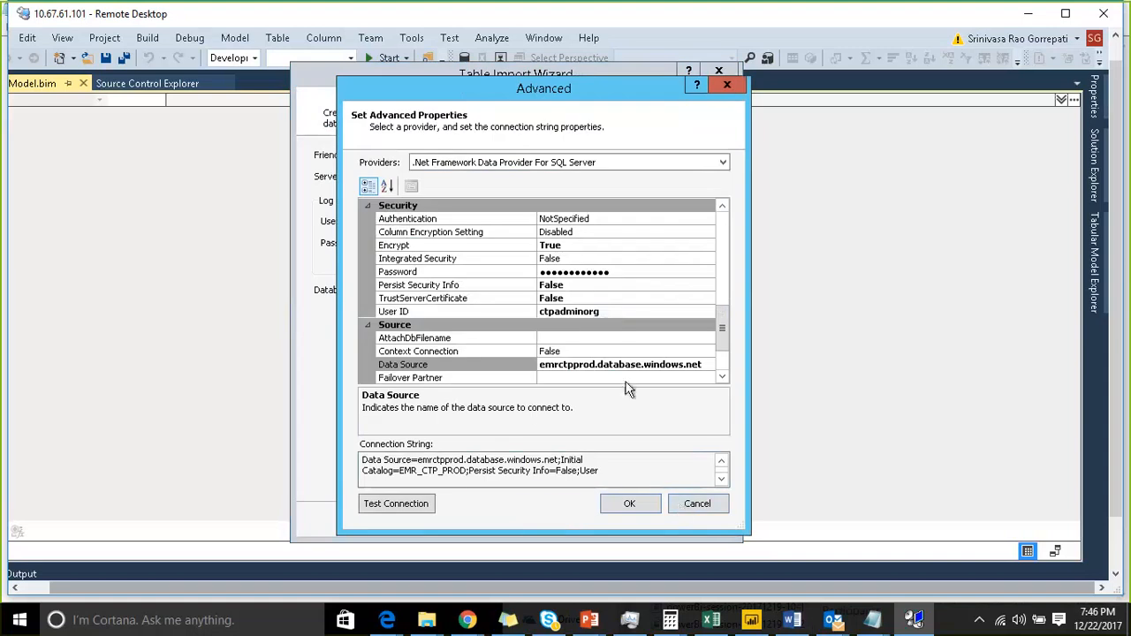
click(682, 503)
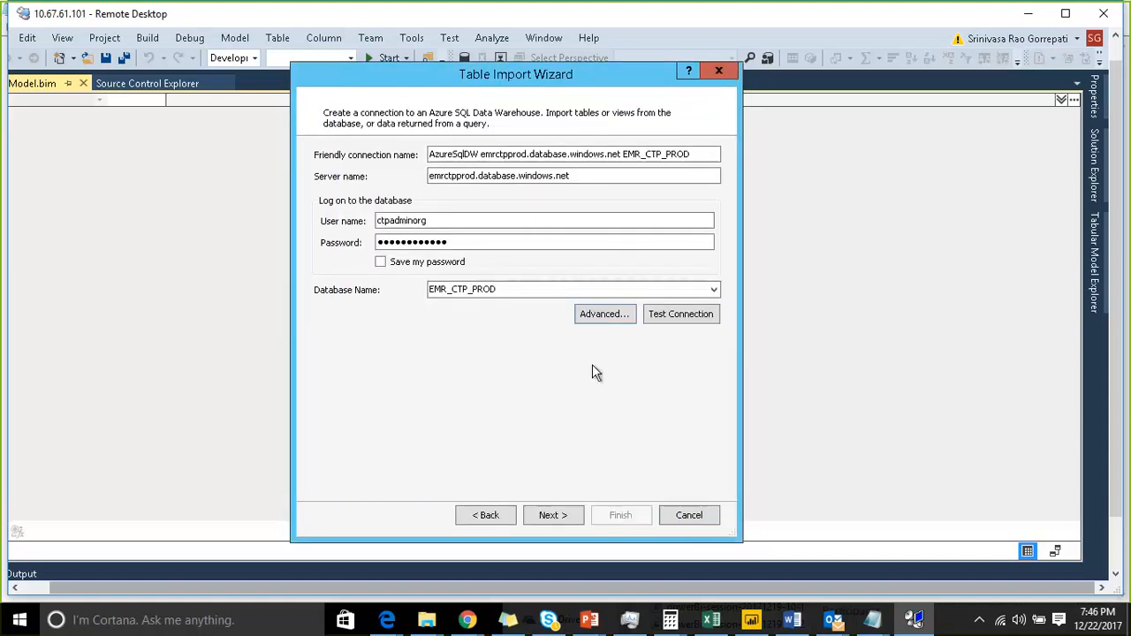
- Continue, set impersonation to Service Account, and choose to select data from a list of tables and views
click(542, 519)
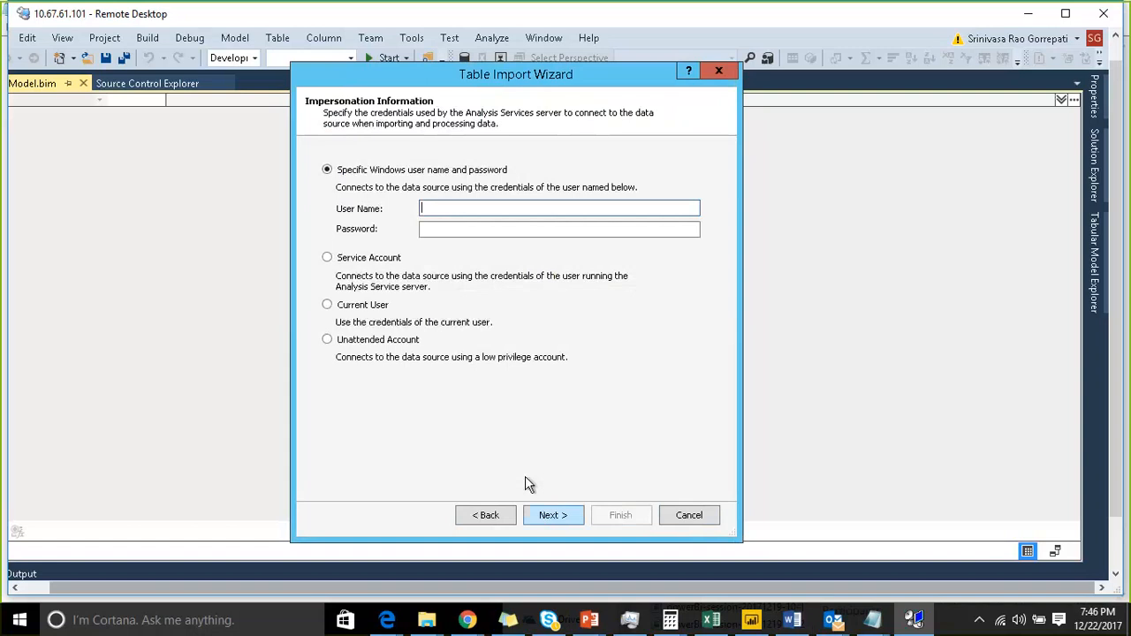
click(350, 260)
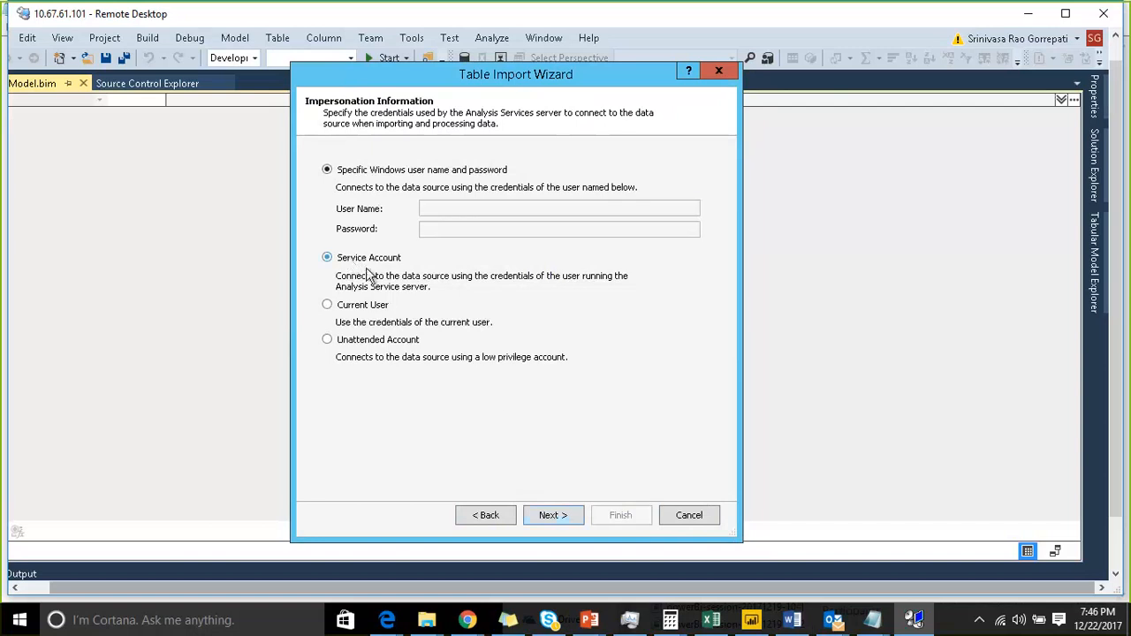
click(554, 515)
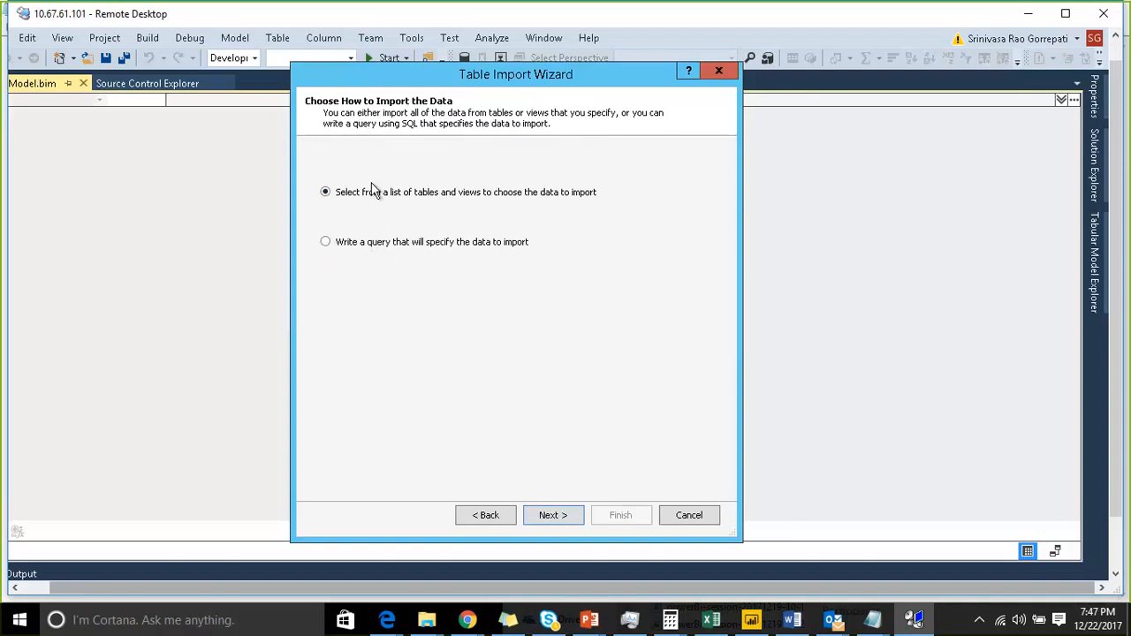
click(541, 517)
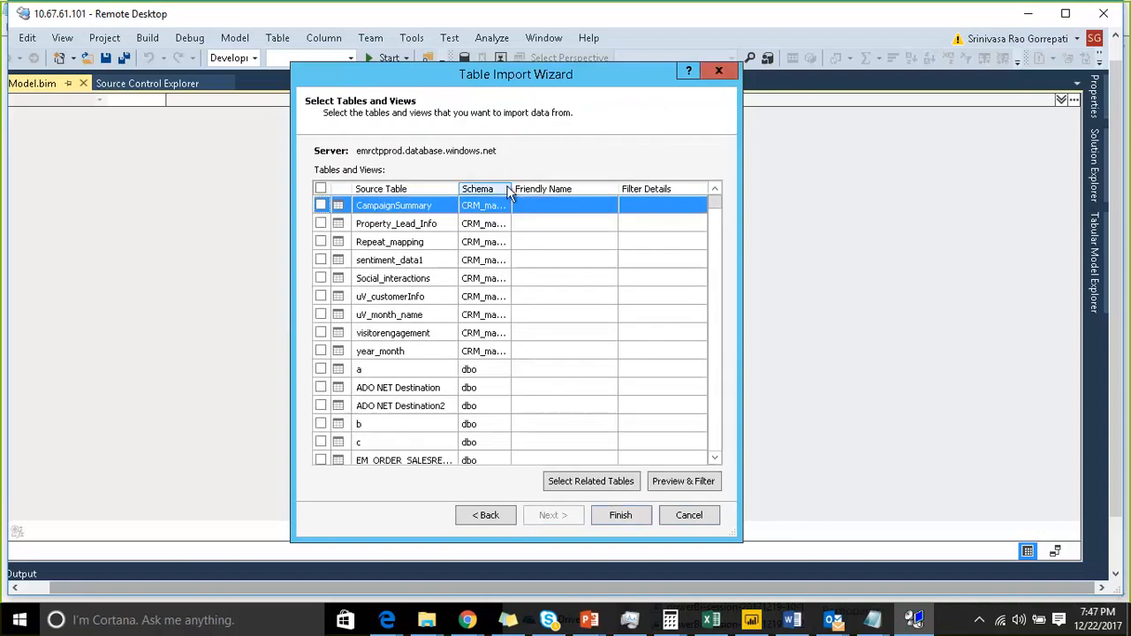
- Widen and sort the Schema column, then scroll through the available tables and views
drag(511, 191, 585, 196)
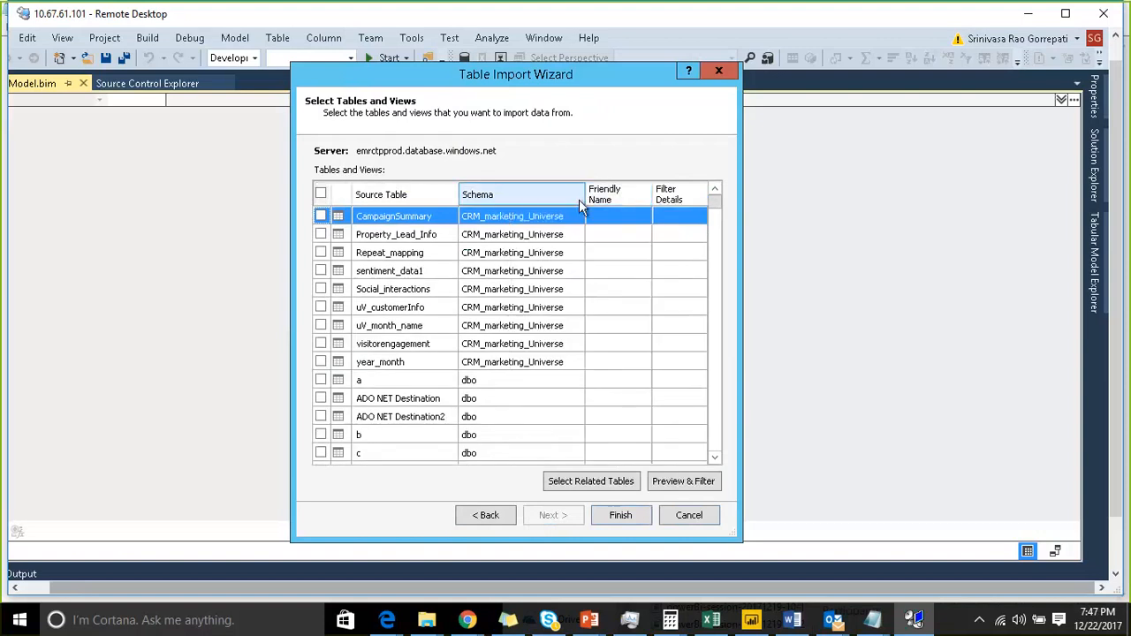
click(541, 198)
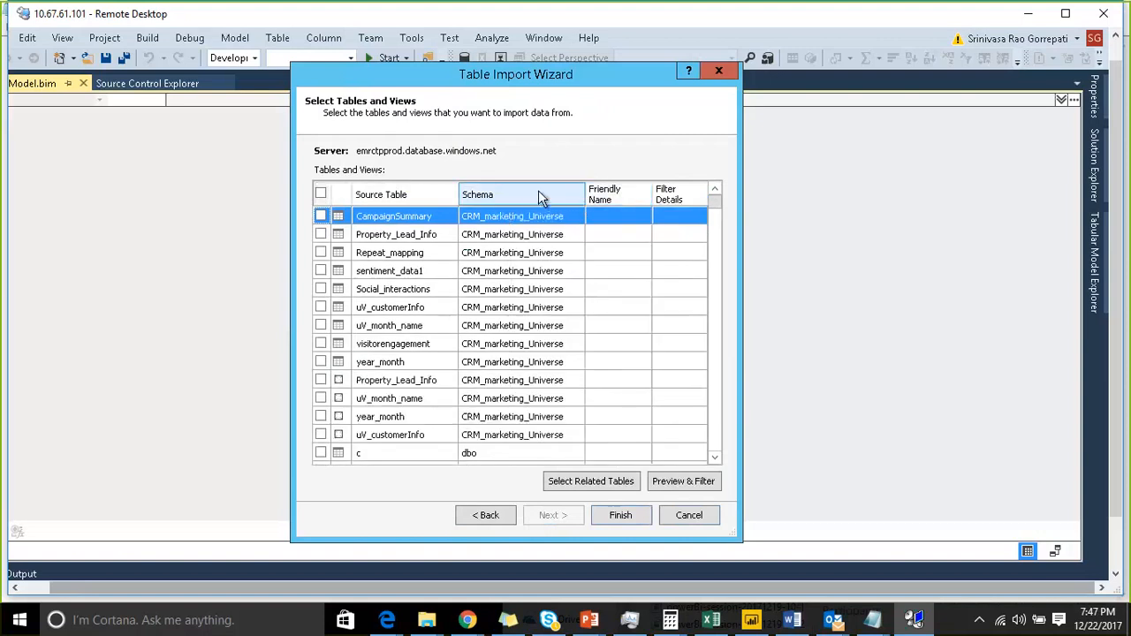
click(541, 196)
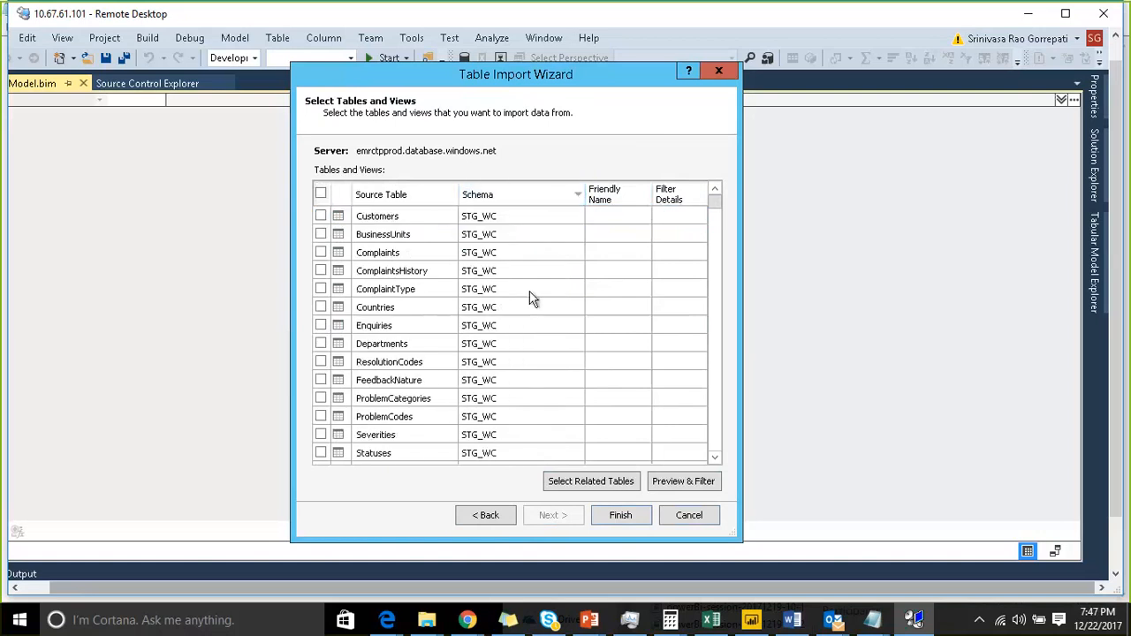
scroll(530, 298, down, 5)
click(528, 198)
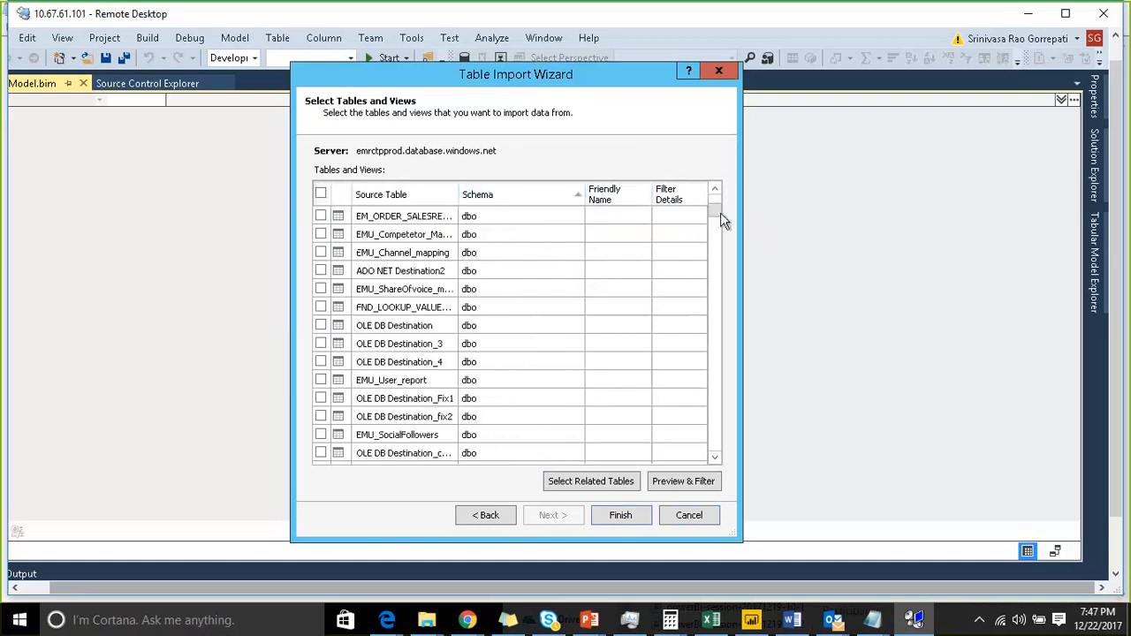
click(715, 238)
drag(715, 239, 729, 333)
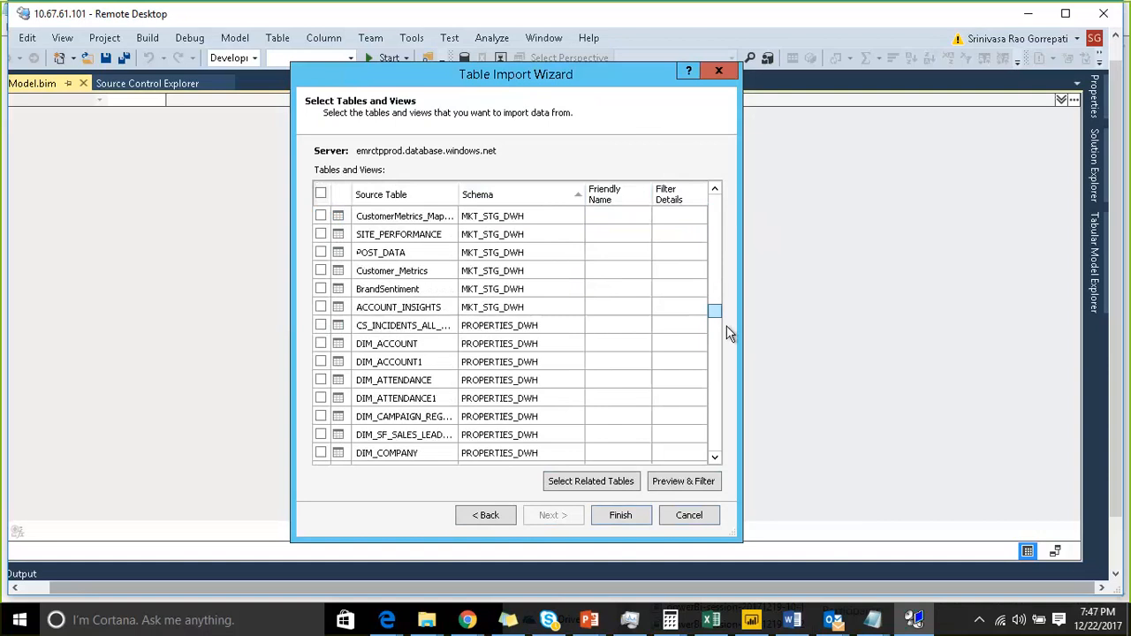
scroll(548, 311, up, 2)
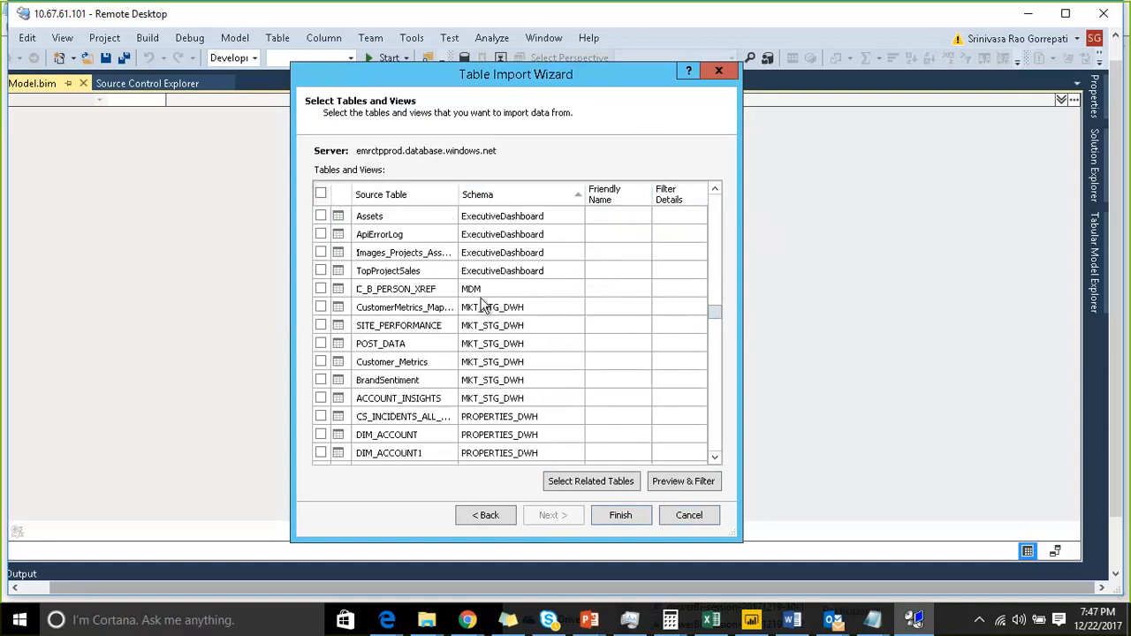
- Import the MKT_STG_DWH tables Customer_Metrics, BrandSentiment, ACCOUNT_INSIGHTS, POST_DATA and SITE_PERFORMANCE and close the wizard
click(320, 361)
click(321, 380)
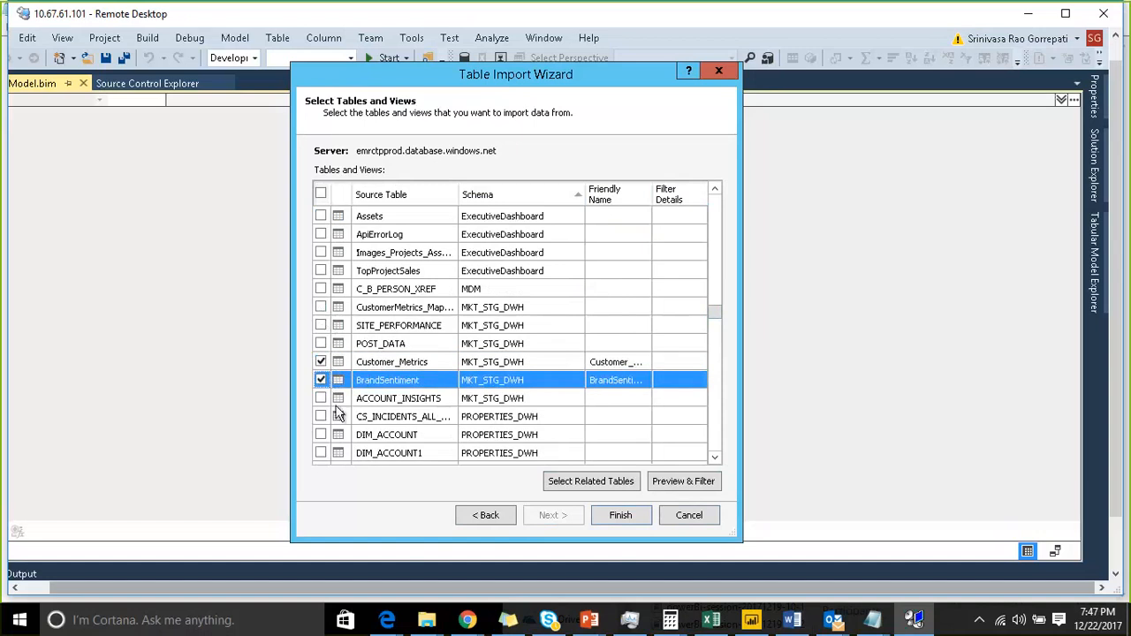
click(321, 399)
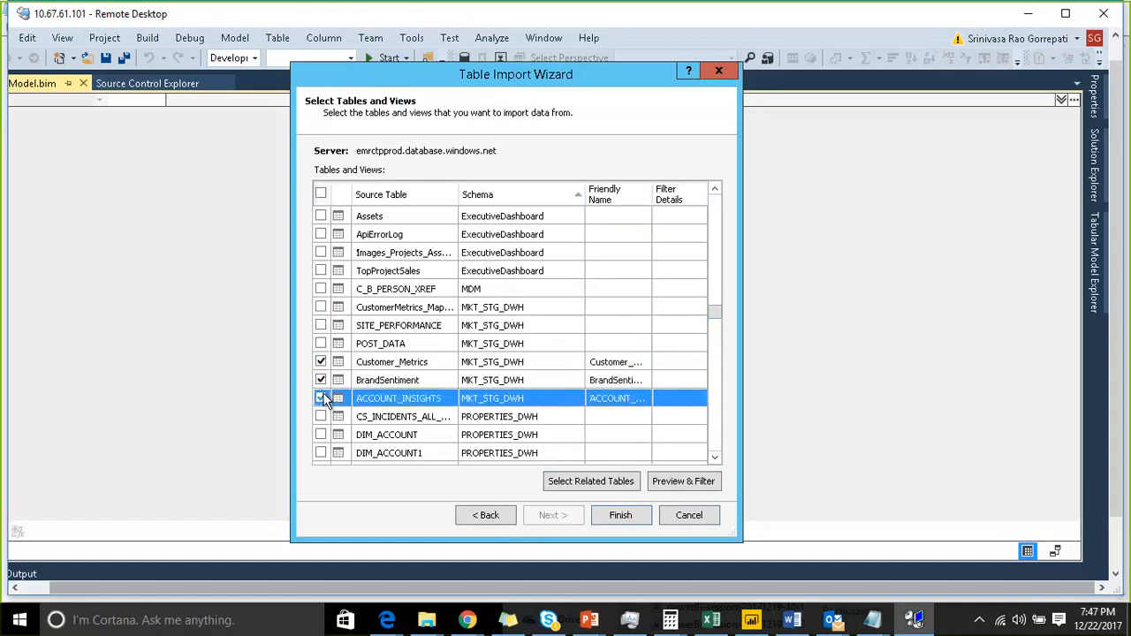
click(321, 344)
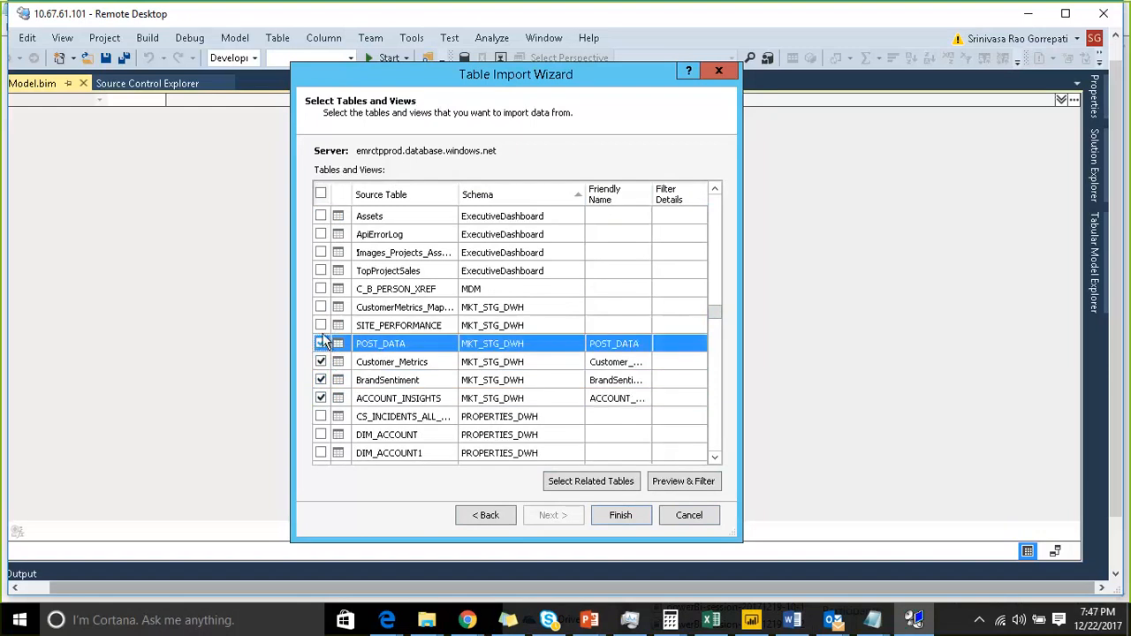
click(321, 326)
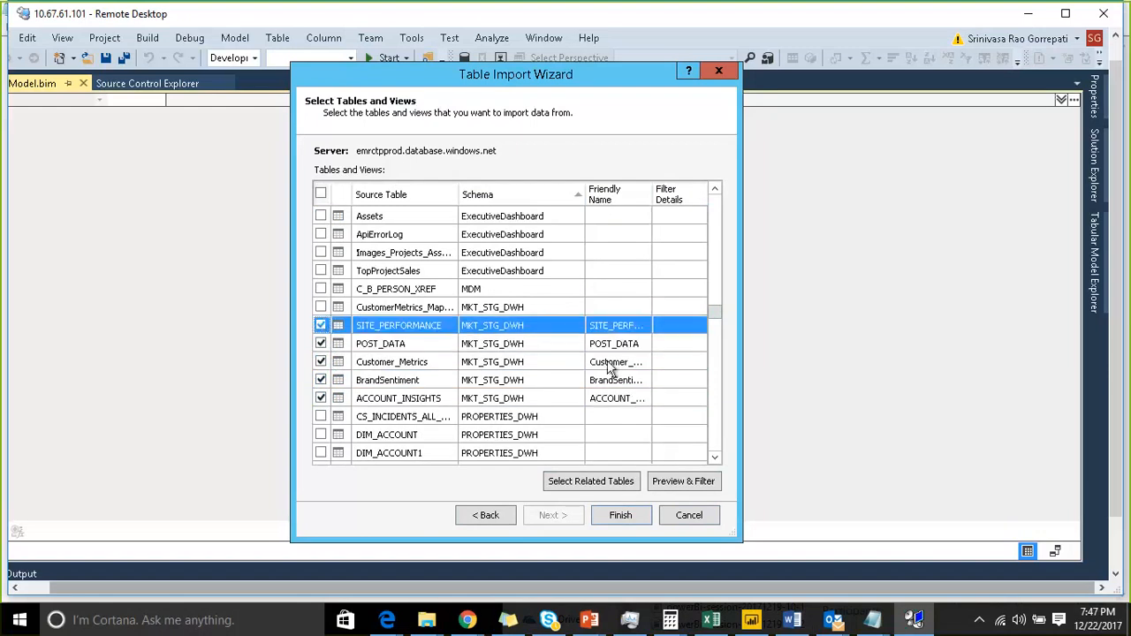
click(608, 521)
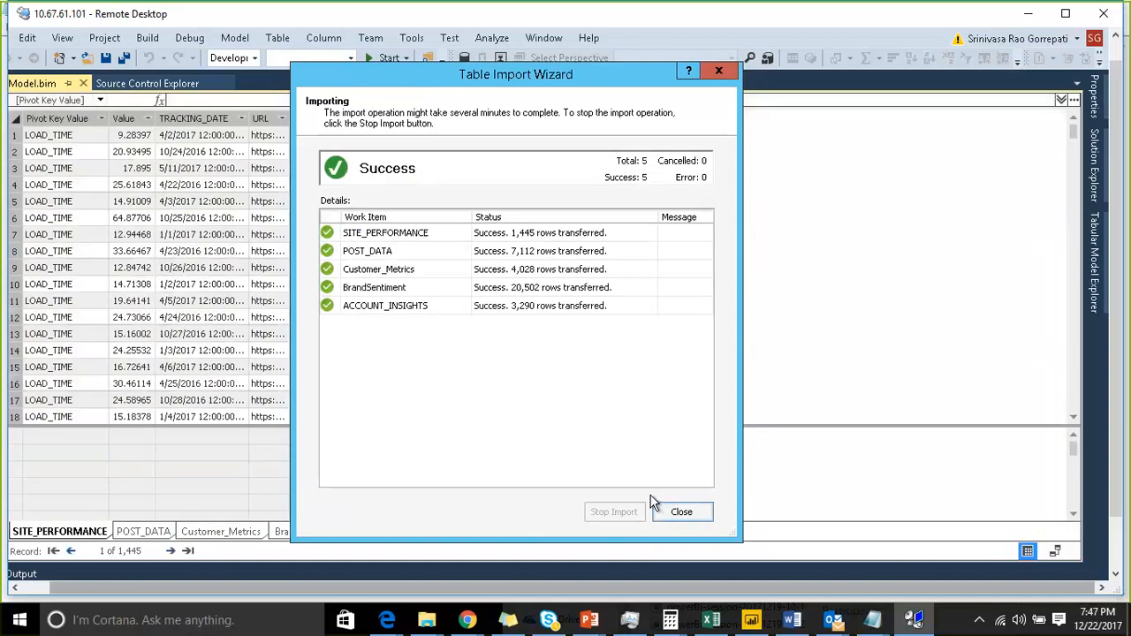
click(655, 507)
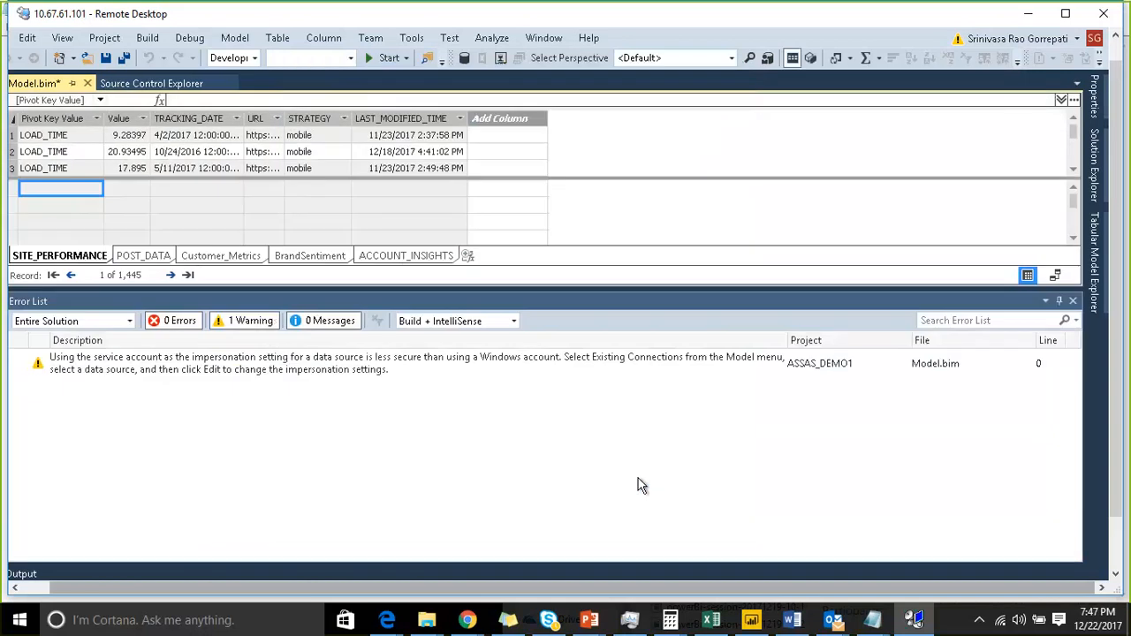
- Close the error list and, in diagram view, move the ACCOUNT_INSIGHTS table below the other tables
click(1073, 302)
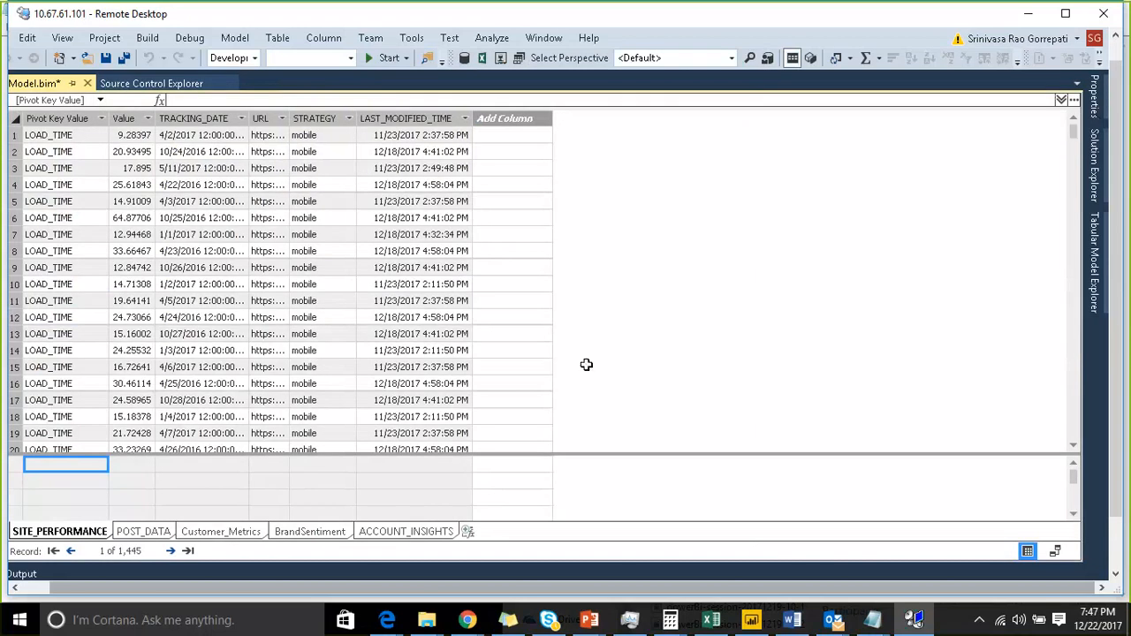
click(1055, 550)
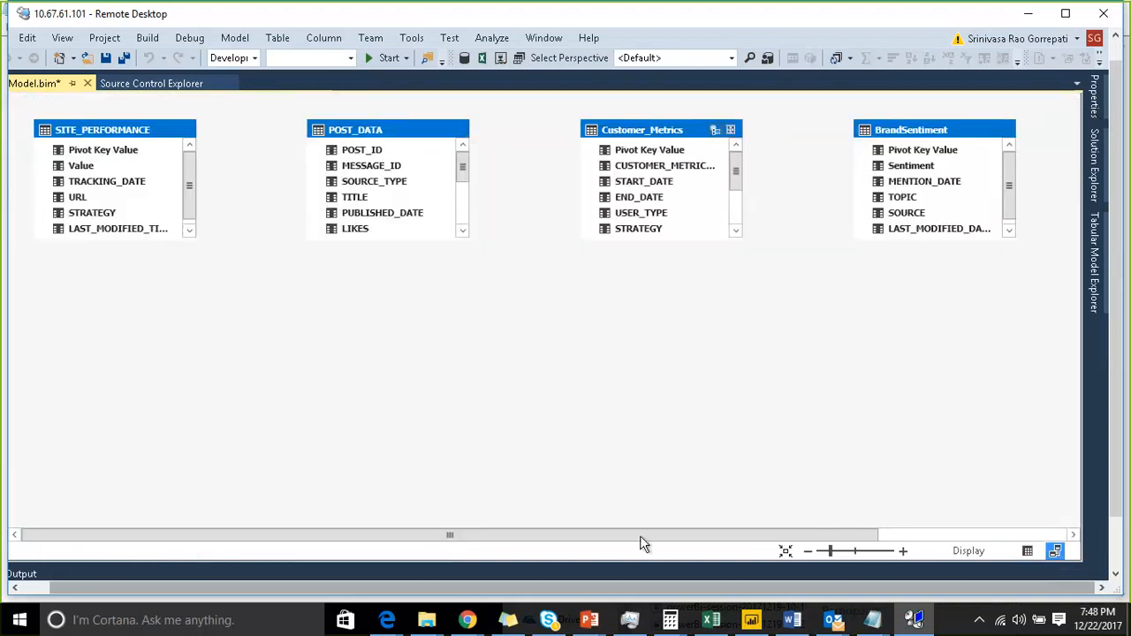
drag(639, 536, 855, 351)
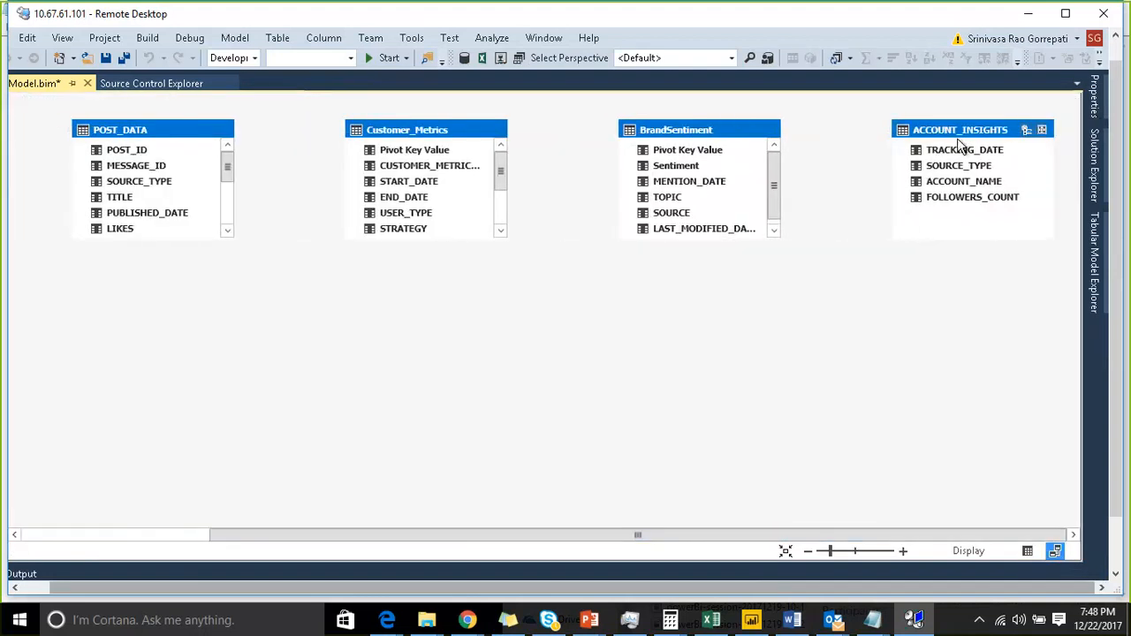
drag(958, 134, 409, 389)
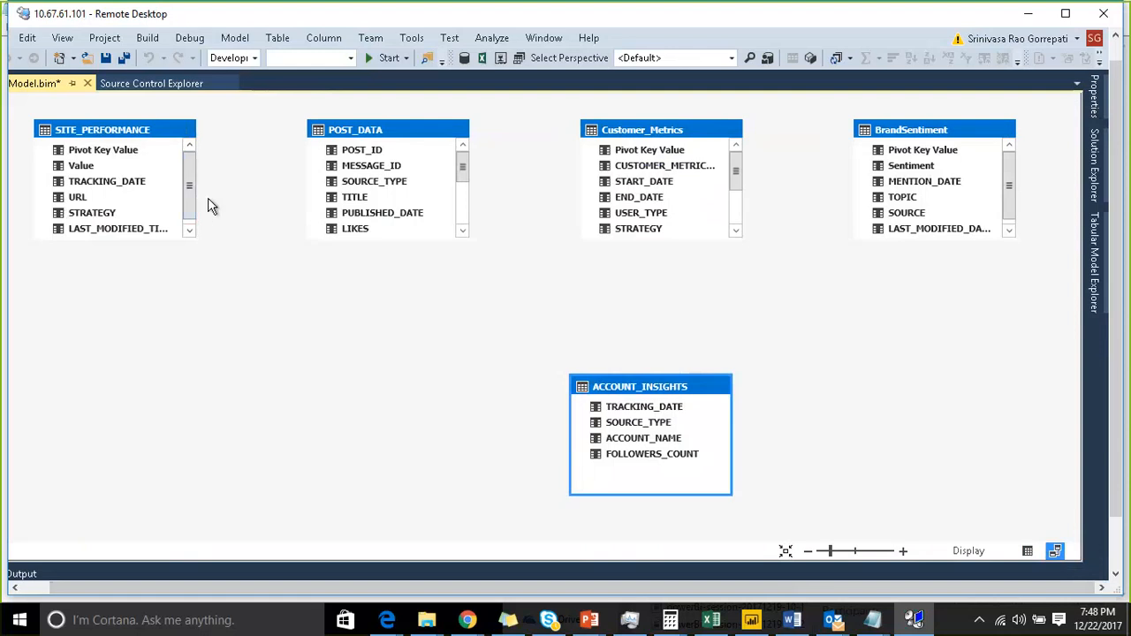
- Open the existing AzureSqlDW connection to import more data, choosing to select from a list of tables and views
click(235, 40)
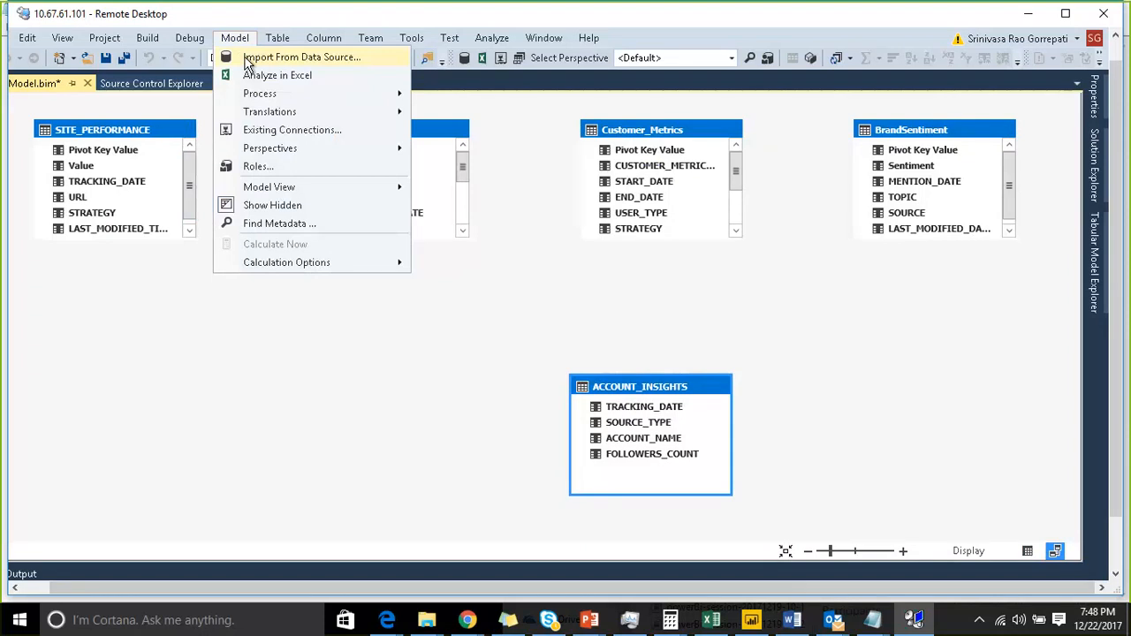
click(276, 133)
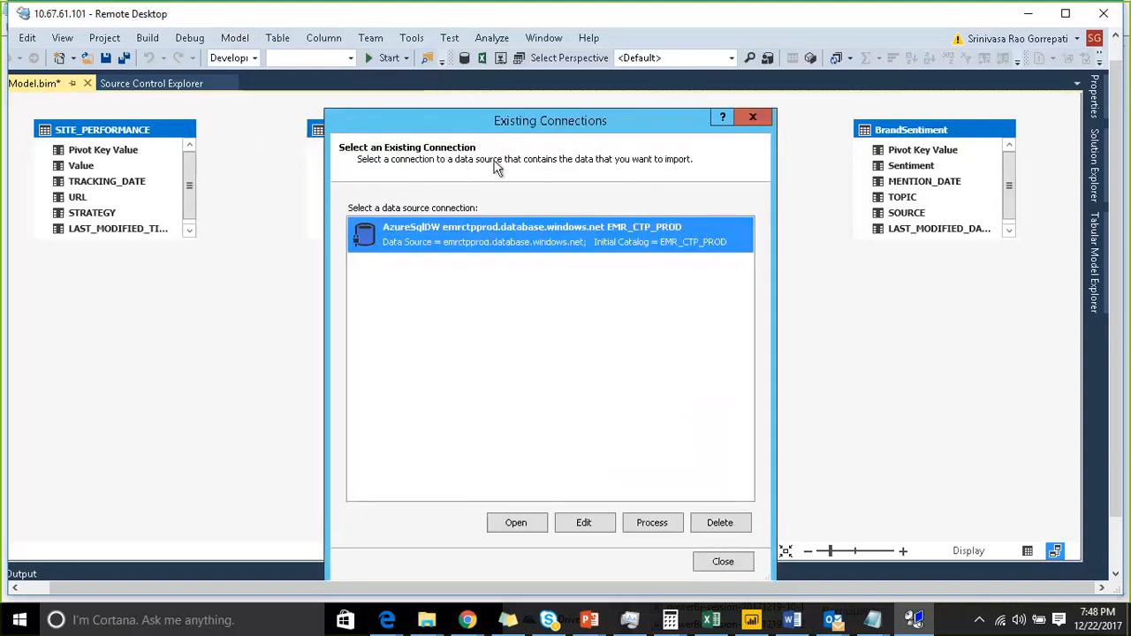
drag(489, 121, 380, 86)
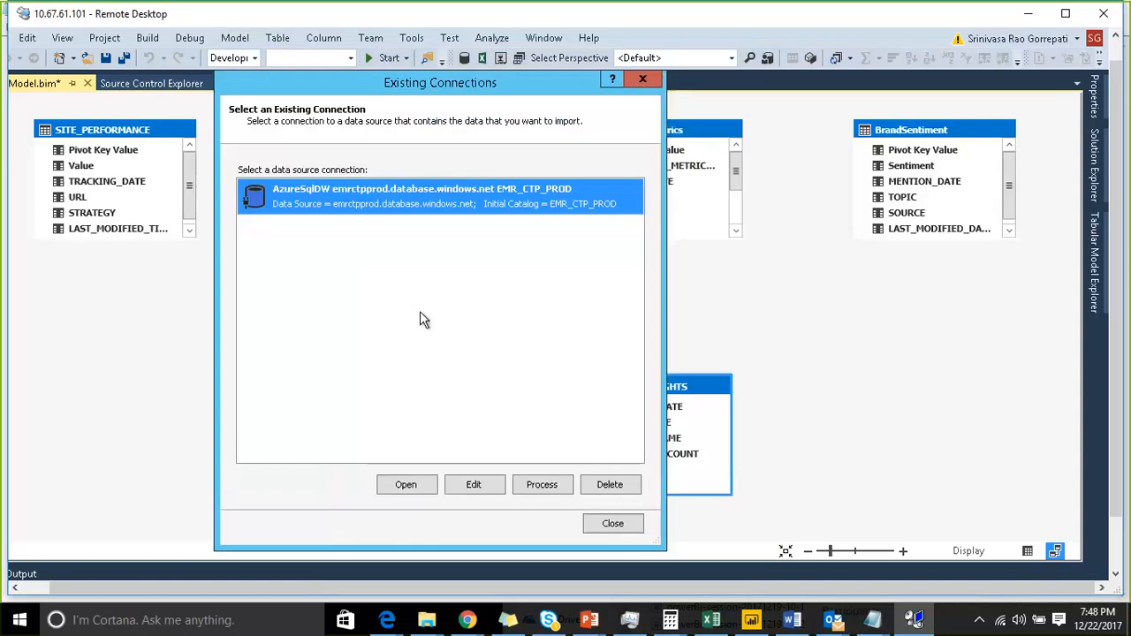
click(403, 489)
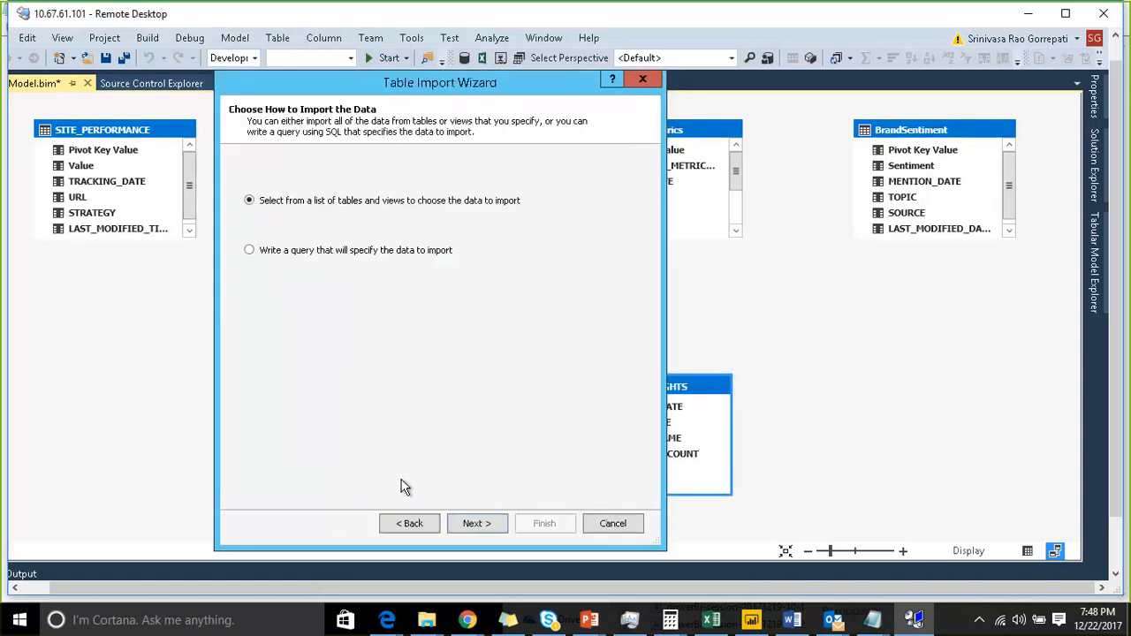
click(463, 525)
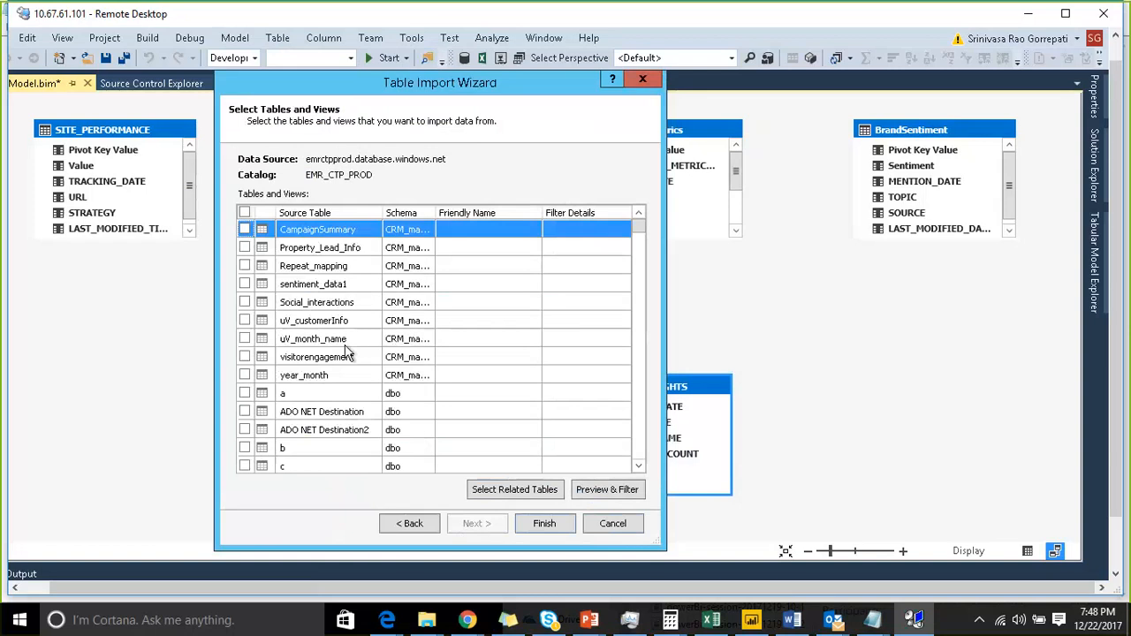
drag(436, 213, 471, 212)
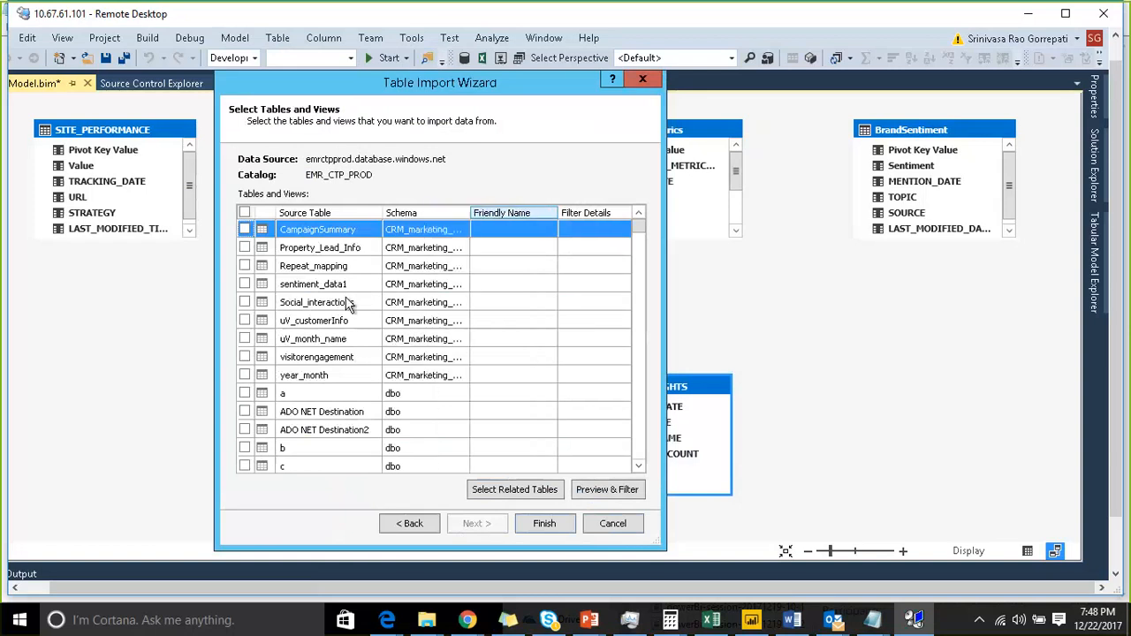
click(244, 303)
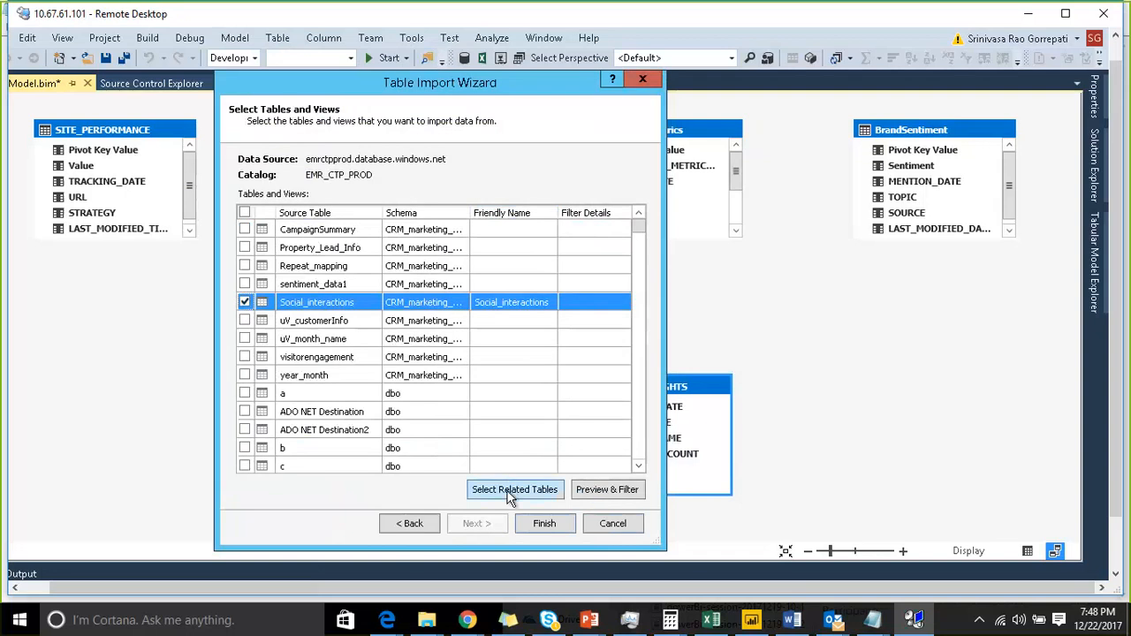
drag(430, 88, 425, 70)
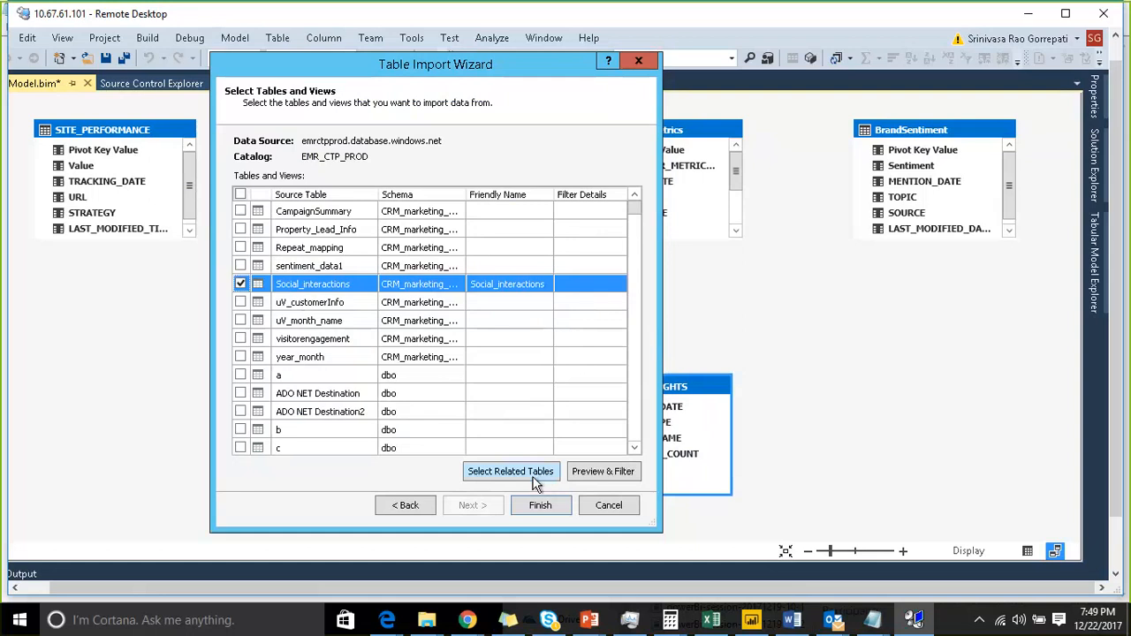
click(593, 471)
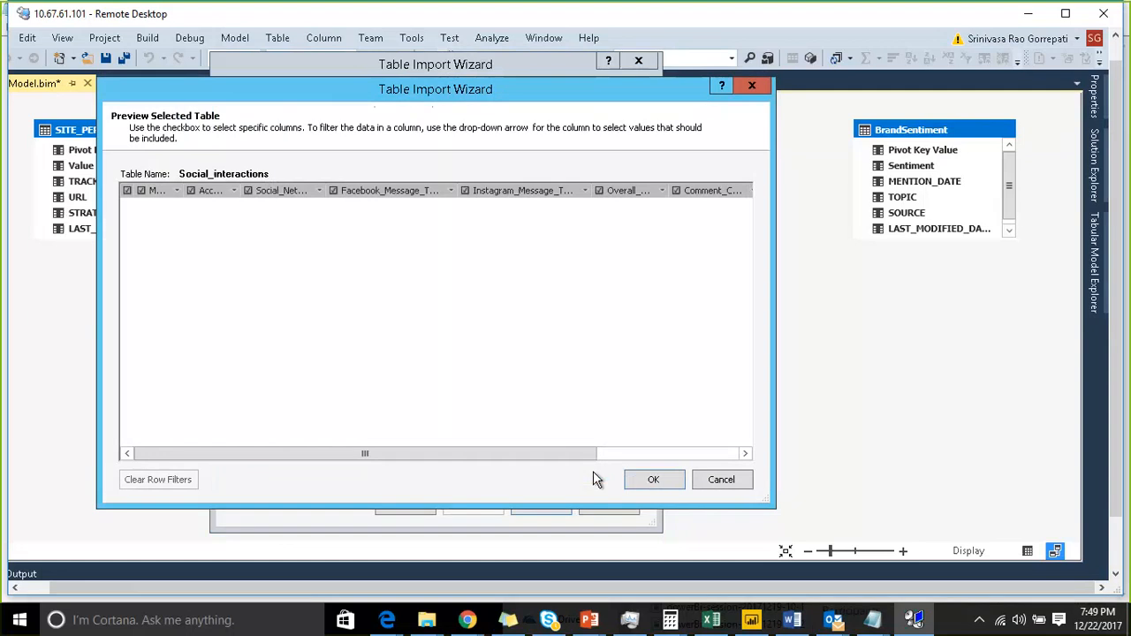
click(723, 481)
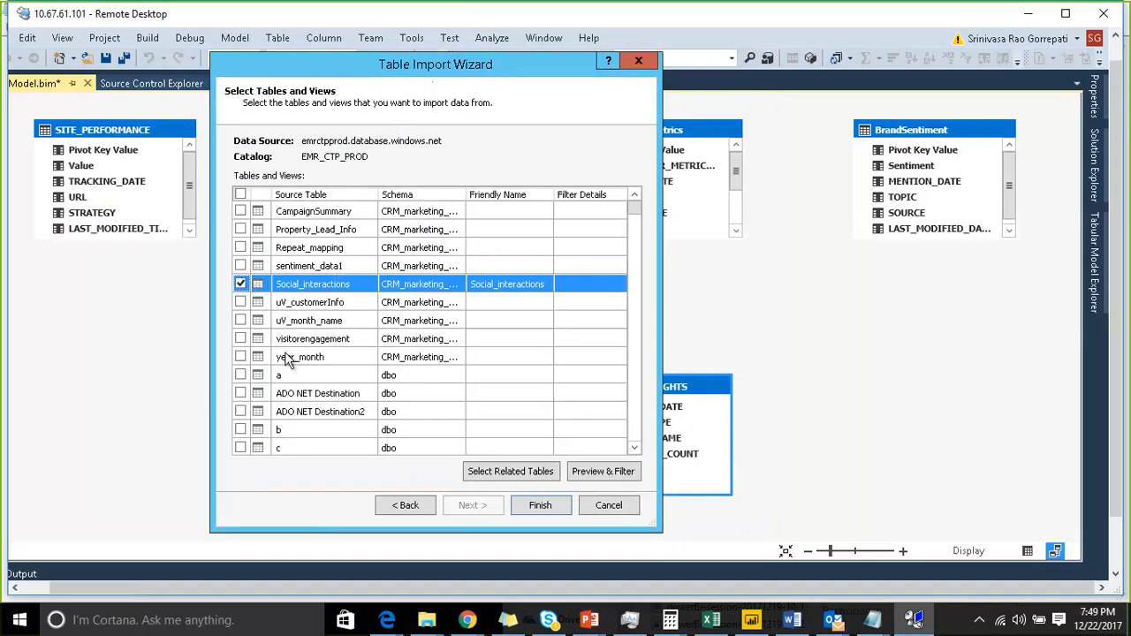
key(space)
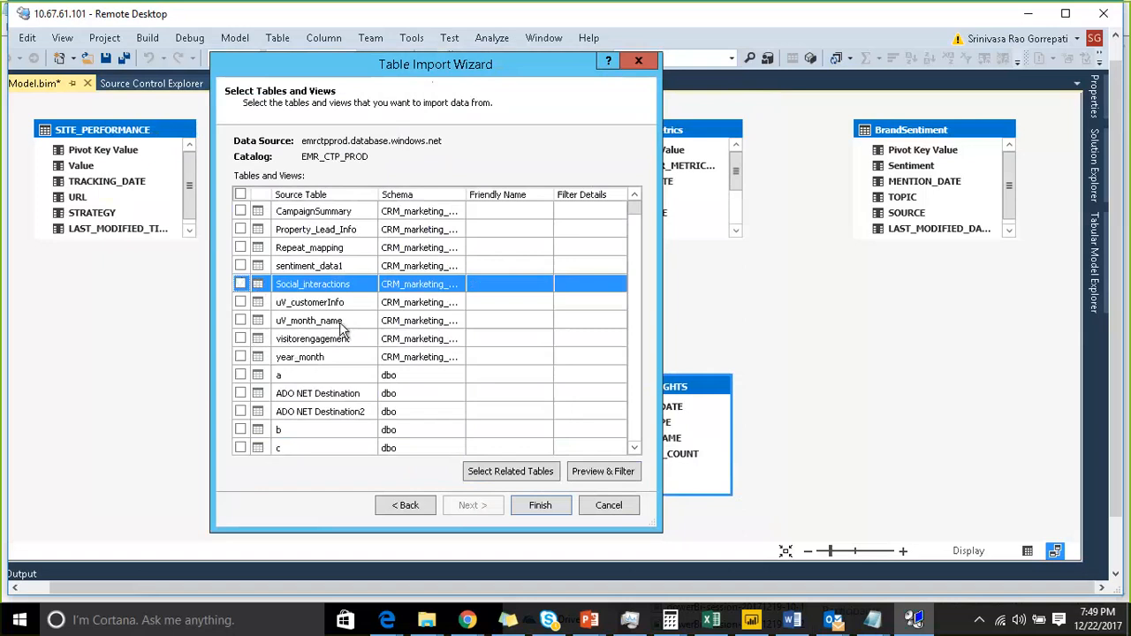
- Sort the tables by schema and scroll through the list to locate the MKT_STG_DWH tables
scroll(354, 318, down, 10)
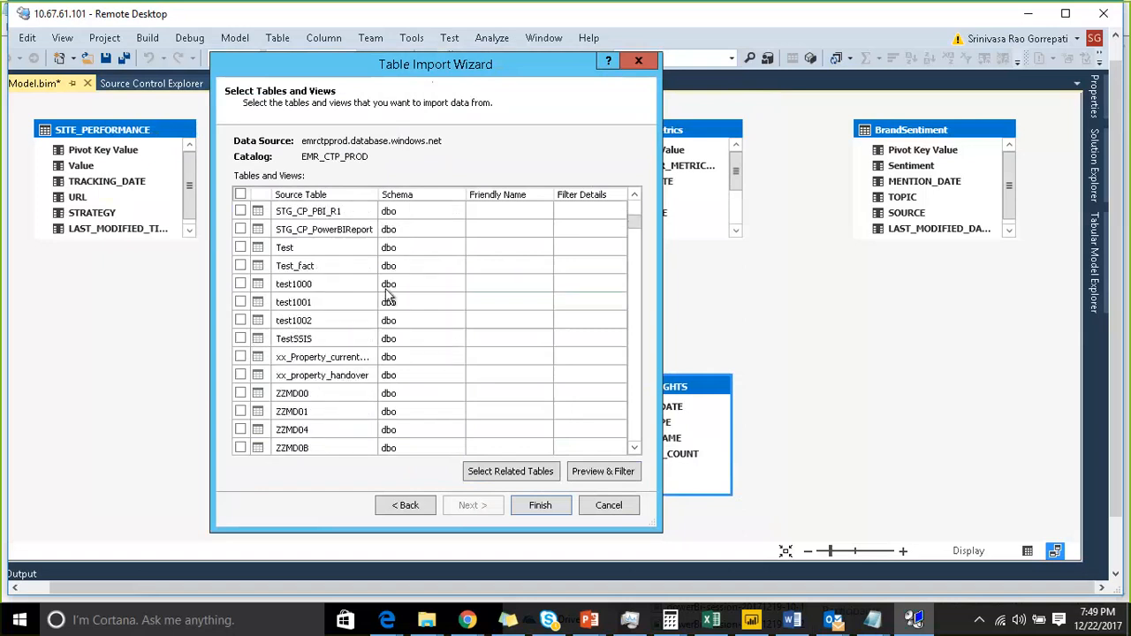
scroll(389, 296, down, 6)
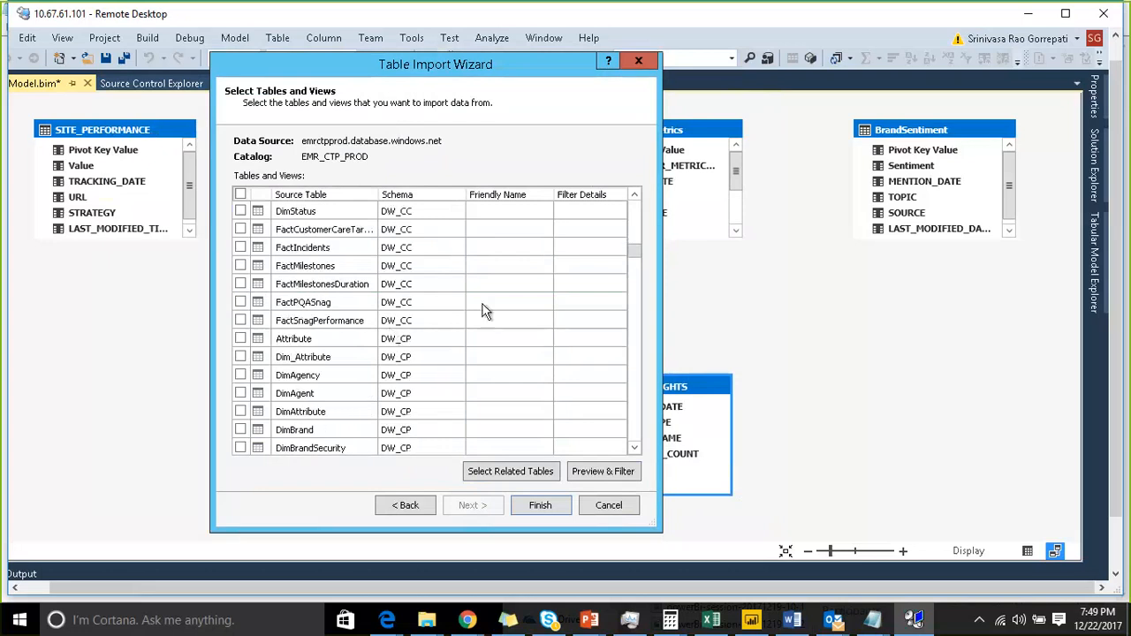
scroll(414, 318, down, 4)
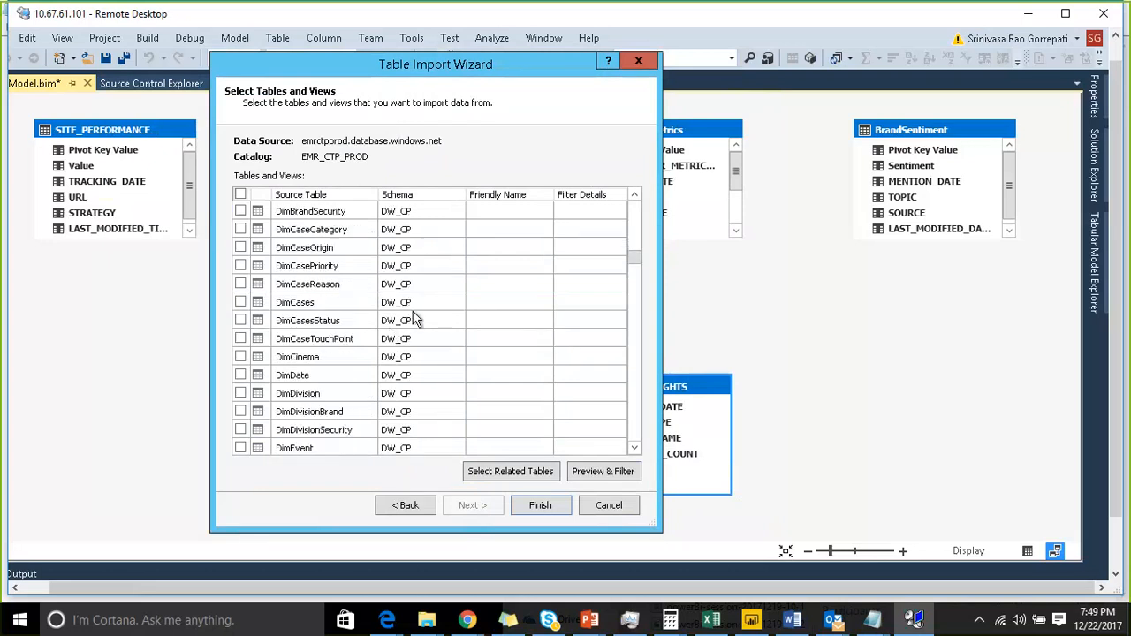
scroll(408, 349, down, 3)
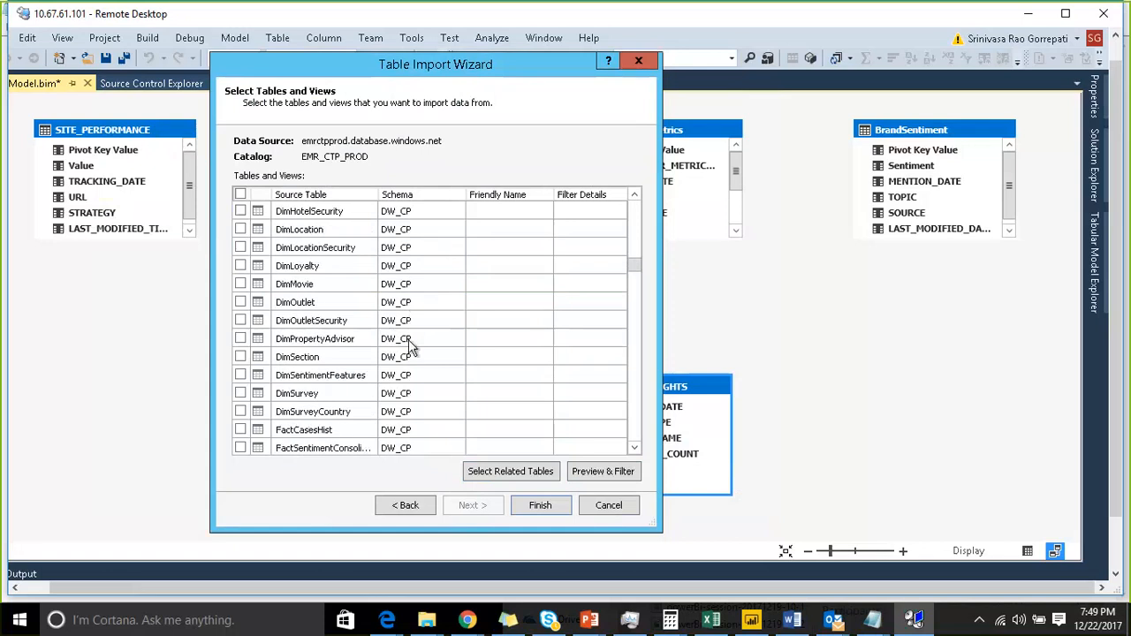
click(424, 193)
scroll(417, 316, down, 15)
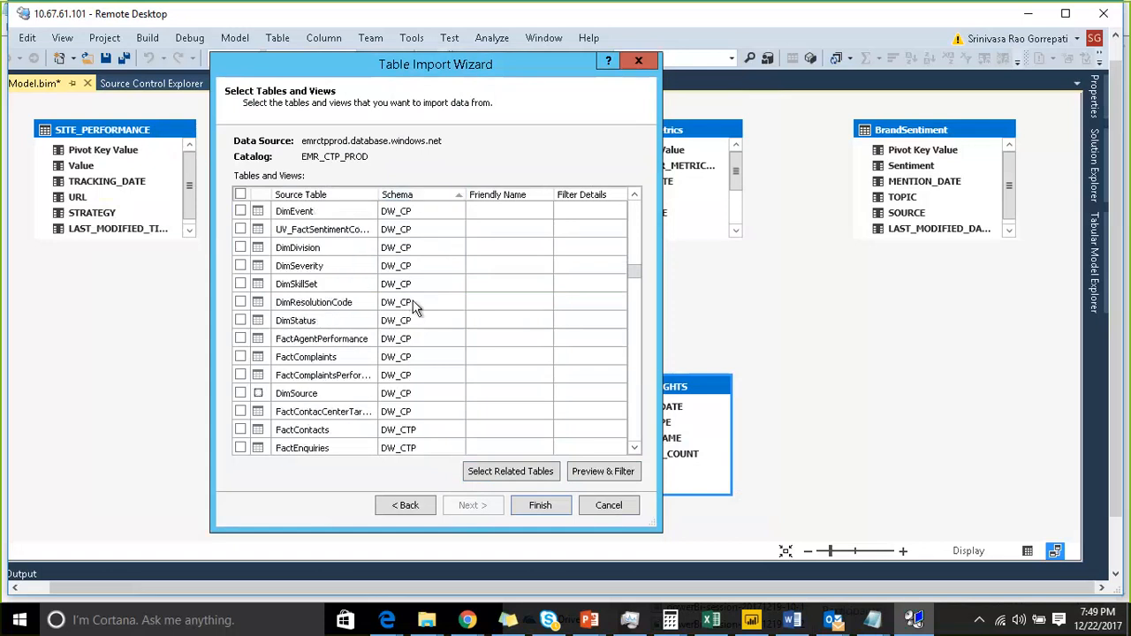
scroll(413, 299, down, 15)
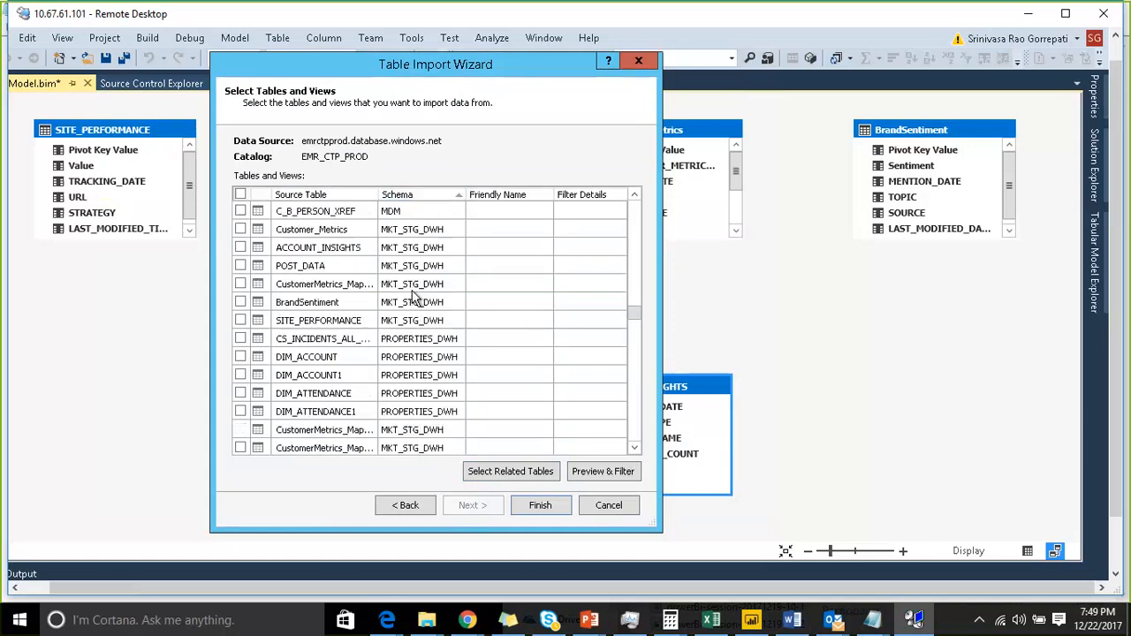
scroll(402, 331, down, 4)
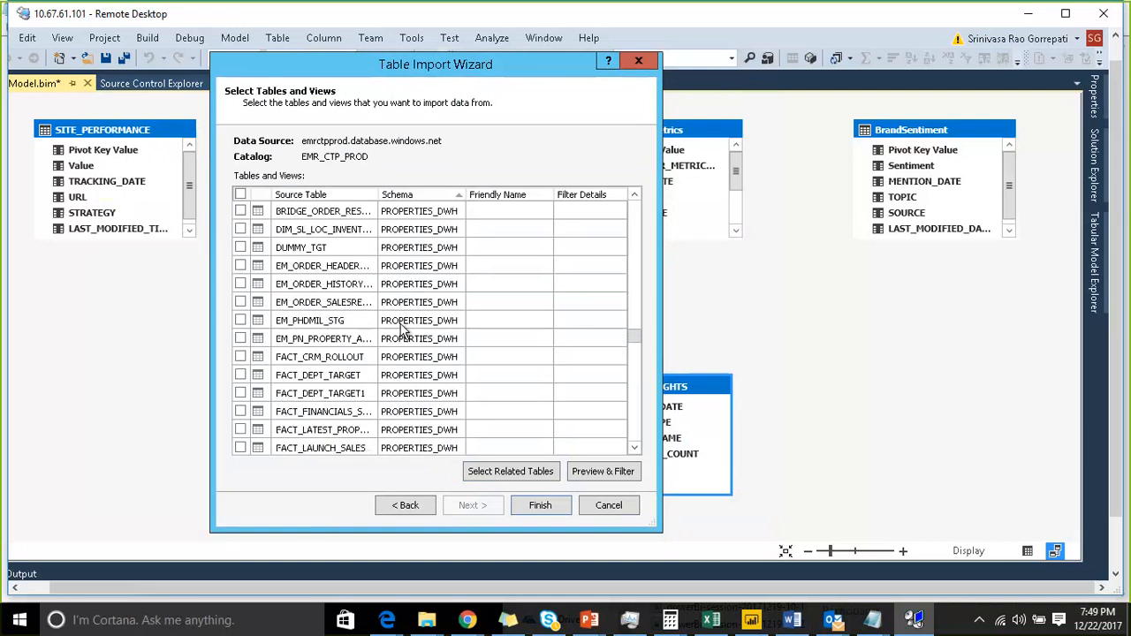
scroll(402, 325, down, 12)
scroll(402, 326, up, 9)
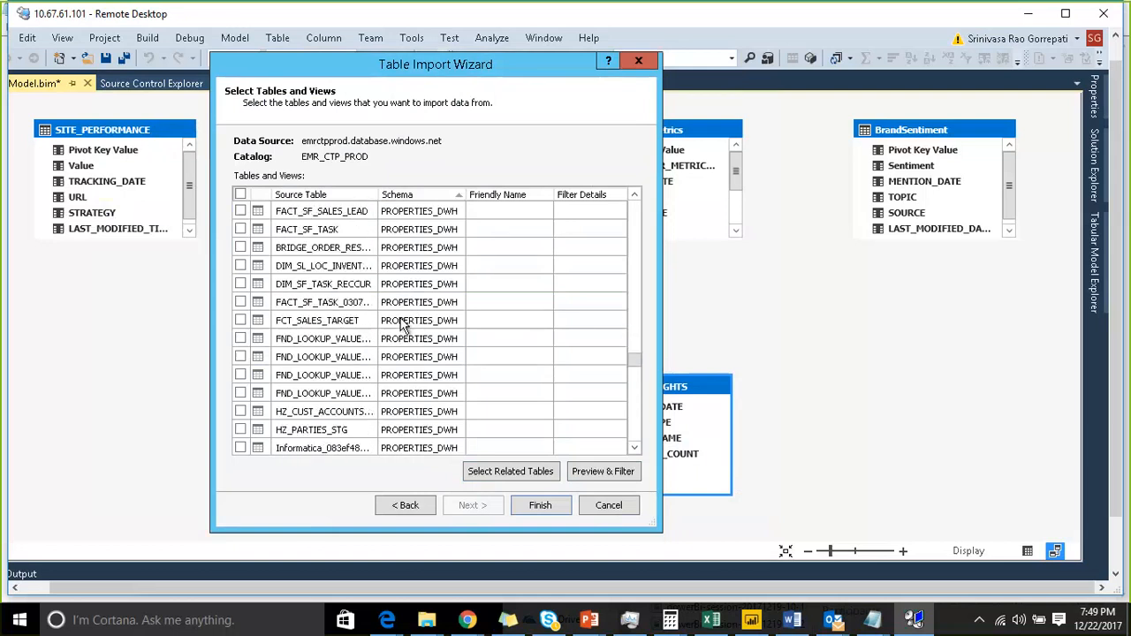
scroll(402, 326, up, 15)
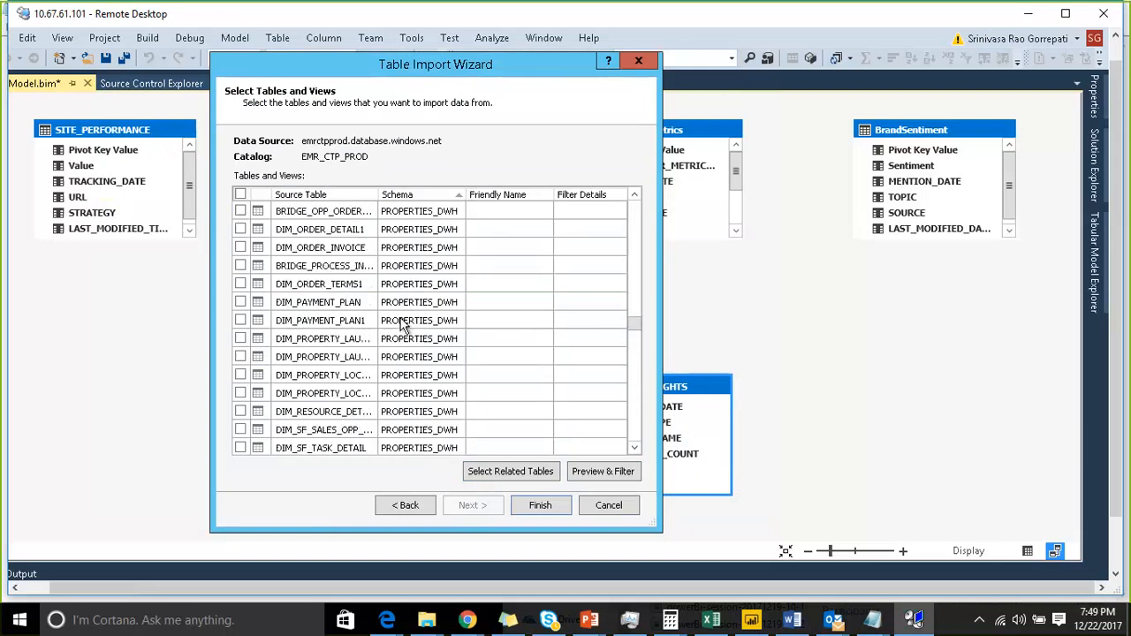
scroll(402, 325, up, 8)
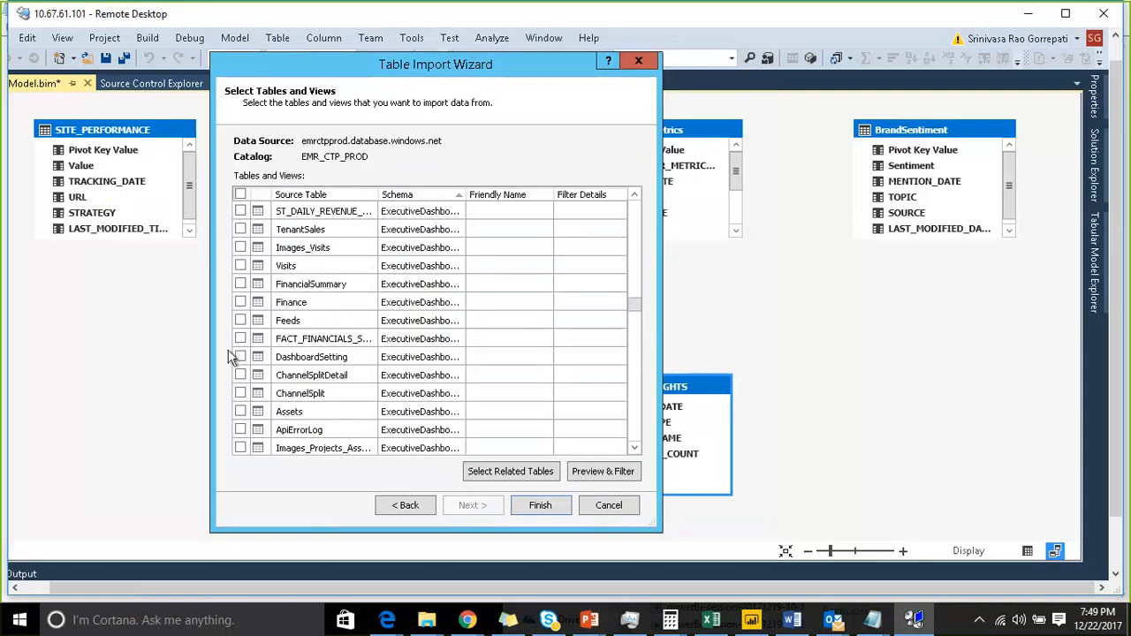
scroll(402, 346, down, 5)
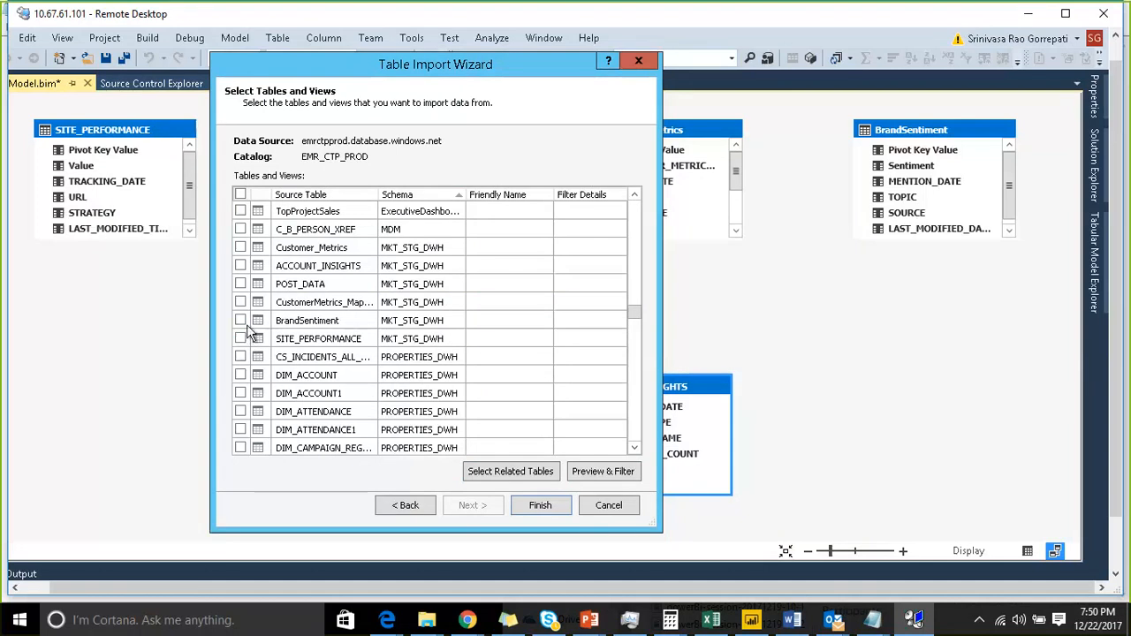
- Select the ACCOUNT_INSIGHTS table, open its preview, and exclude the ACCOUNT_NAME column
click(240, 266)
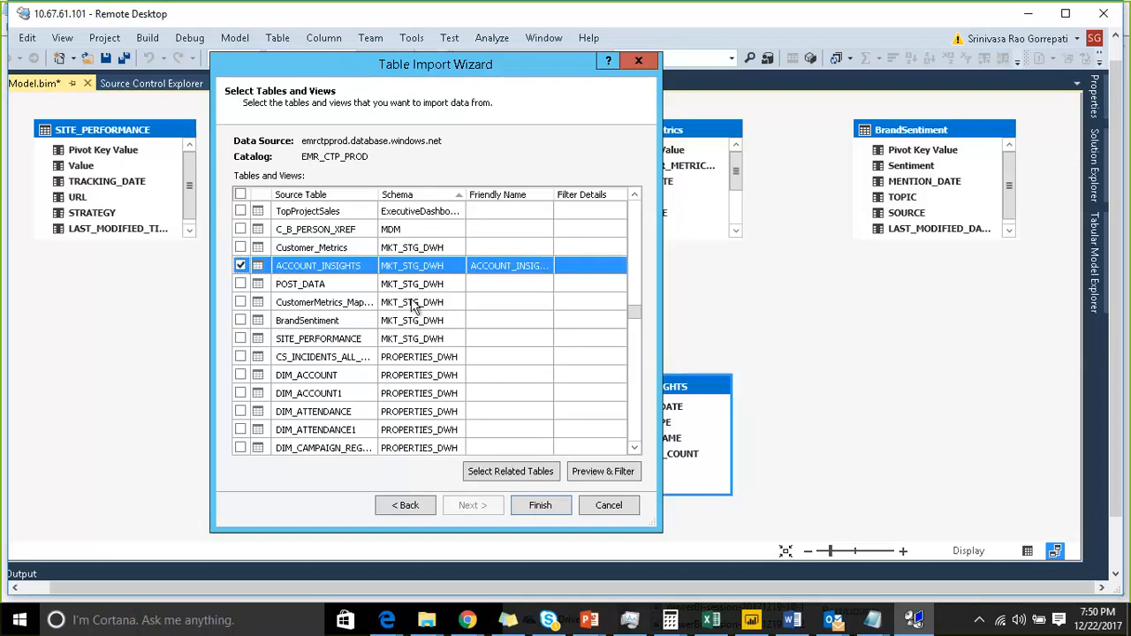
click(603, 470)
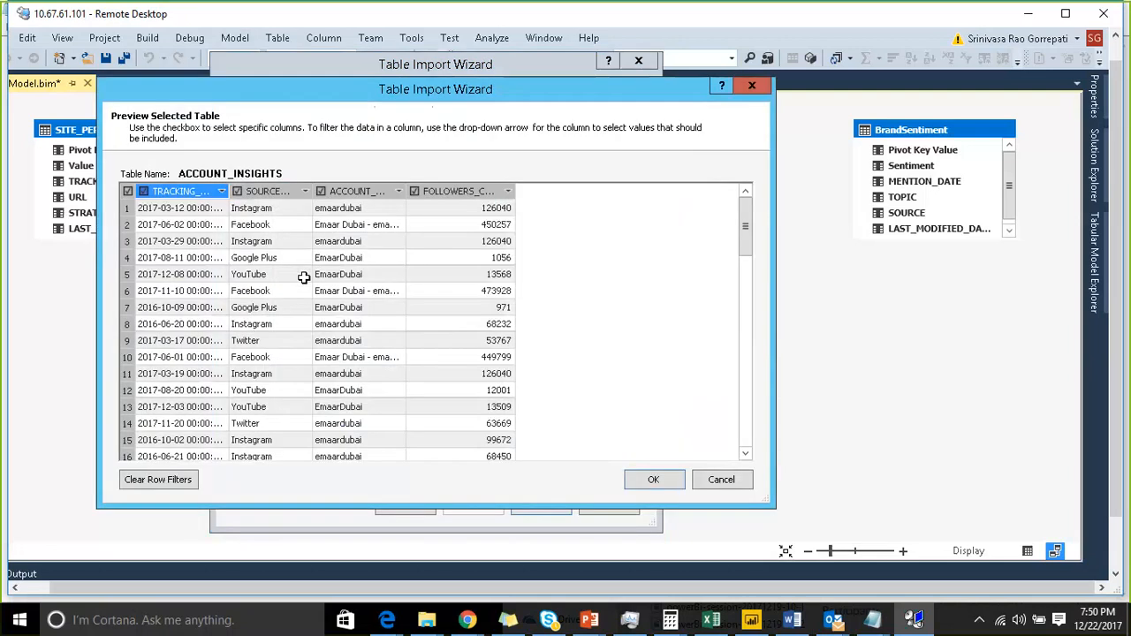
click(321, 191)
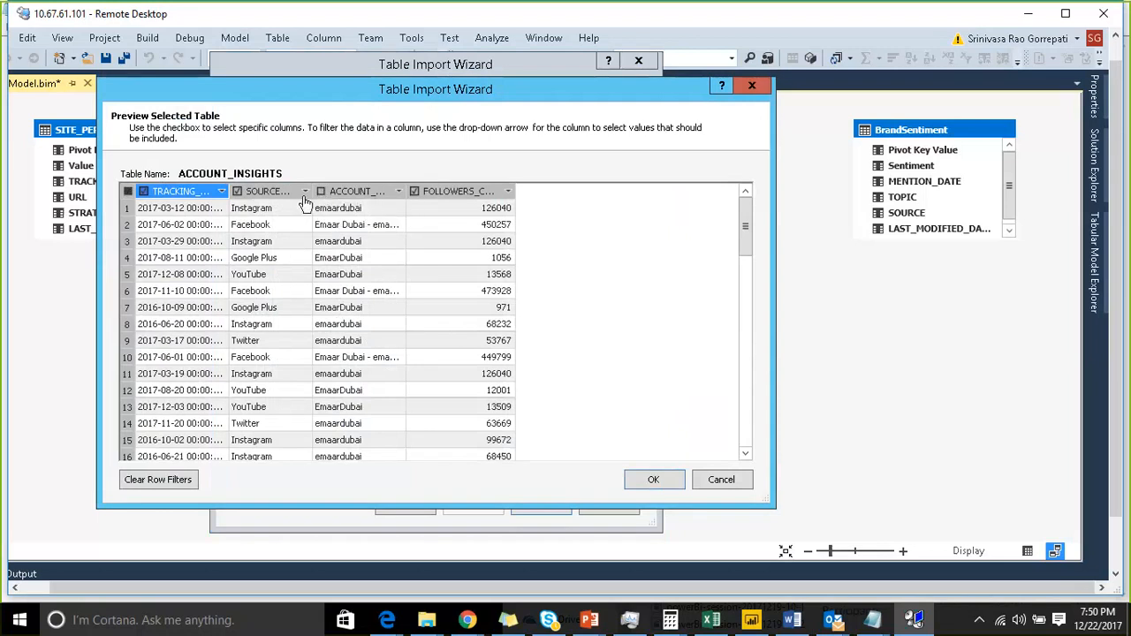
- Filter the SOURCE_TYPE column to keep only Facebook rows
click(304, 193)
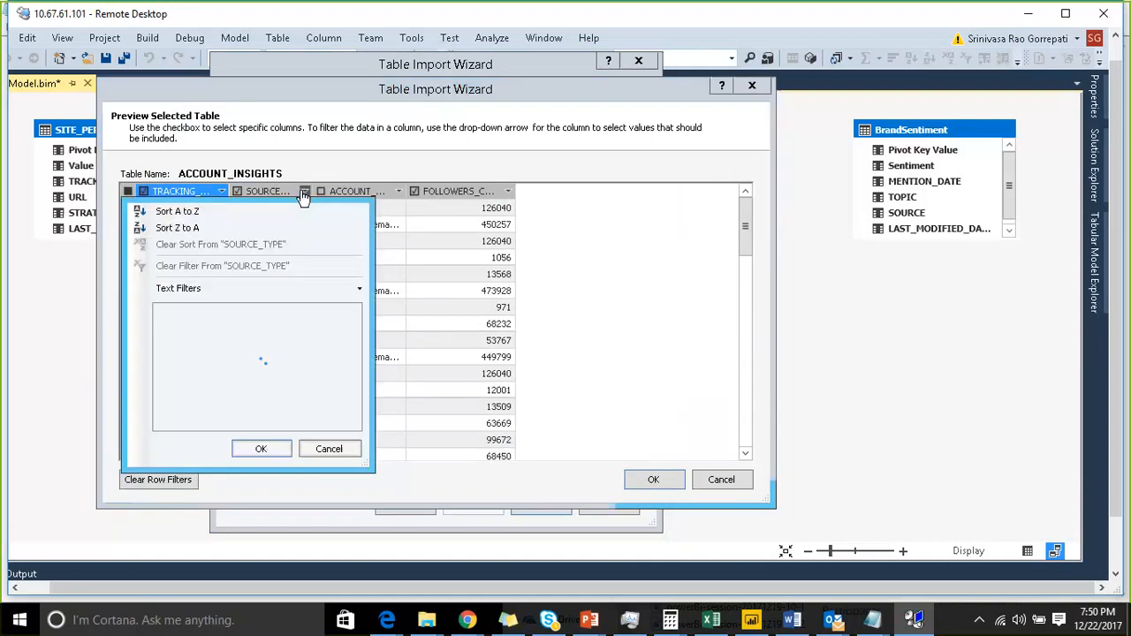
click(159, 311)
click(160, 324)
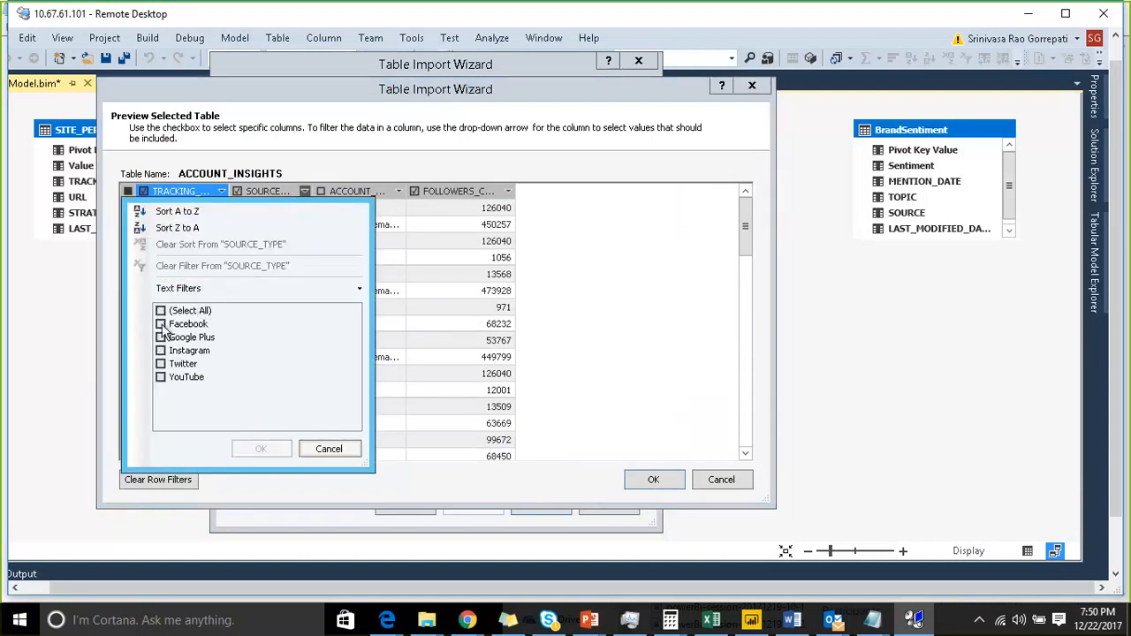
click(260, 449)
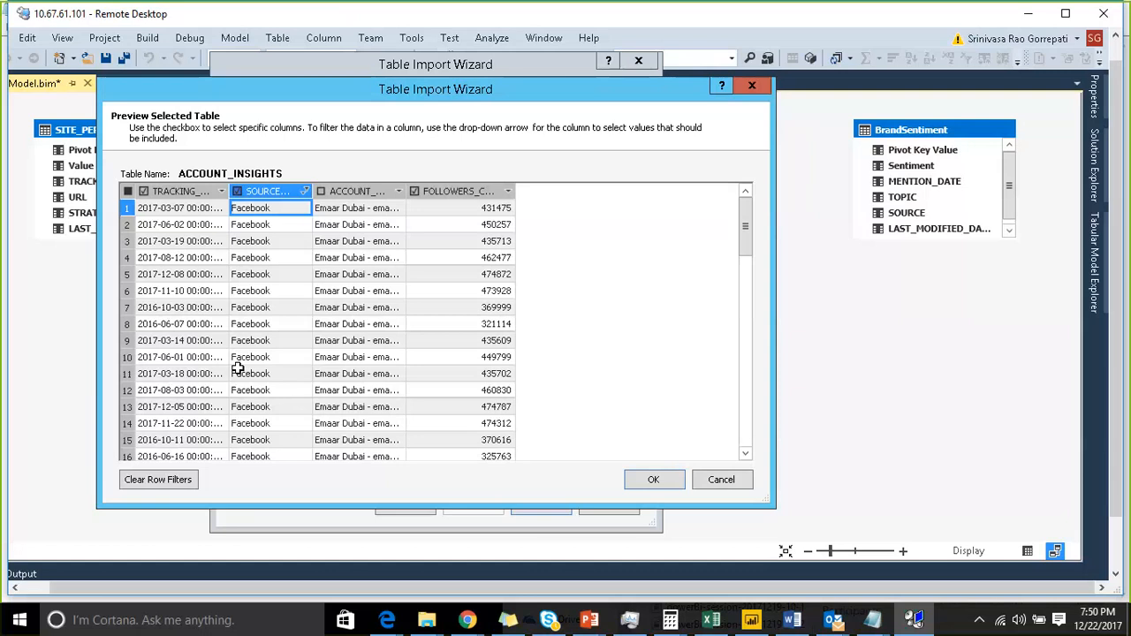
- Clear the row filters from the ACCOUNT_INSIGHTS preview
click(304, 192)
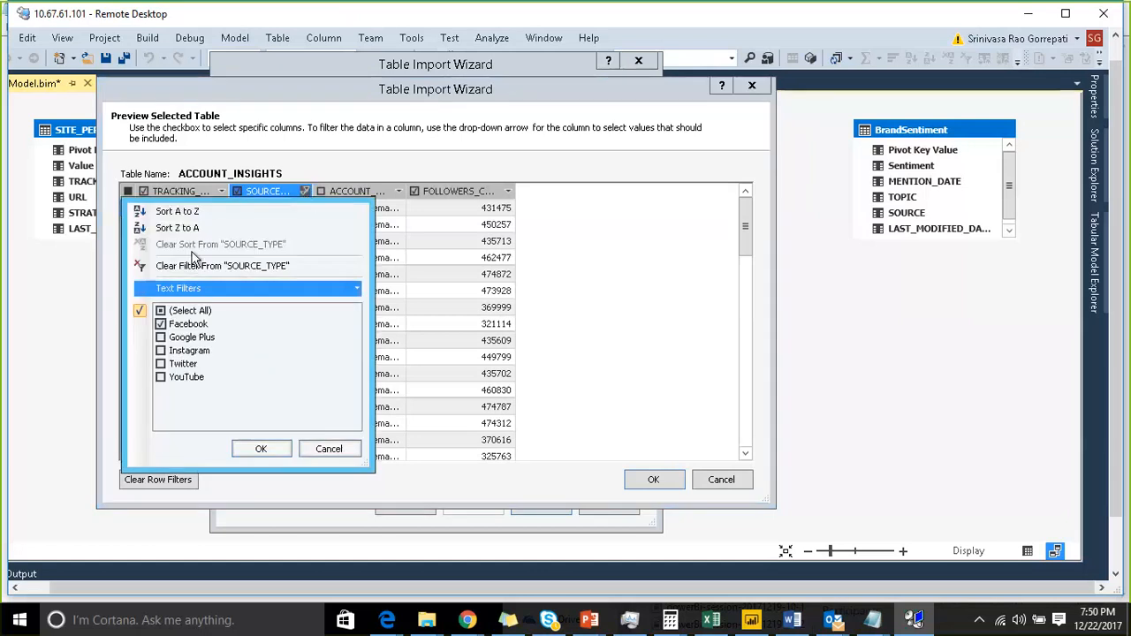
click(316, 449)
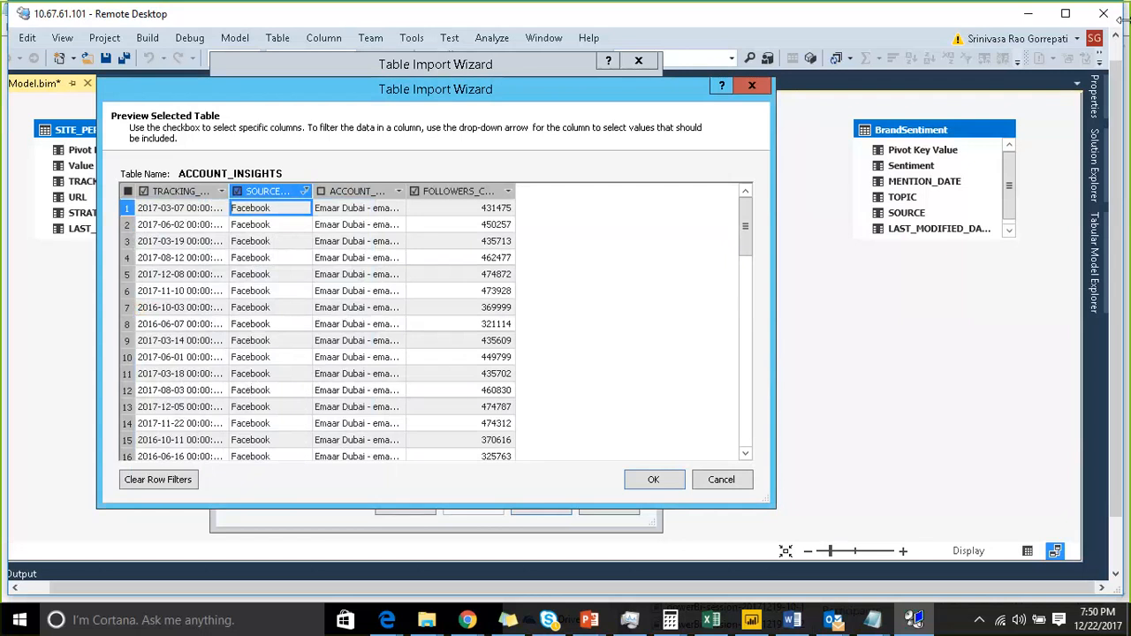
click(173, 478)
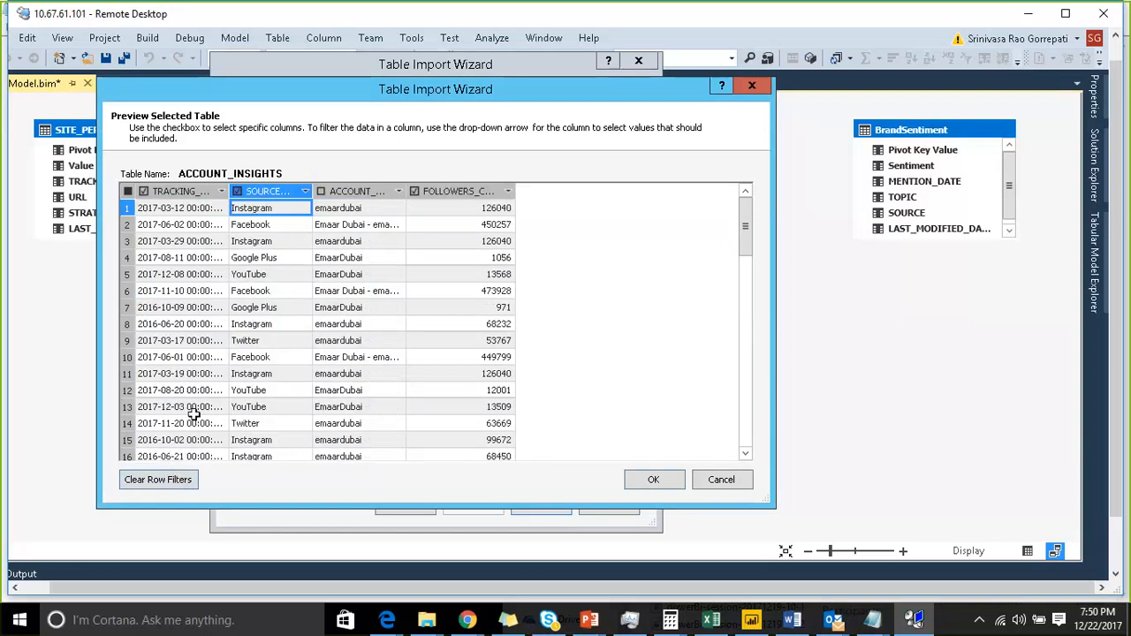
- Re-include the ACCOUNT_NAME column, then close the Table Import Wizard without importing
click(322, 191)
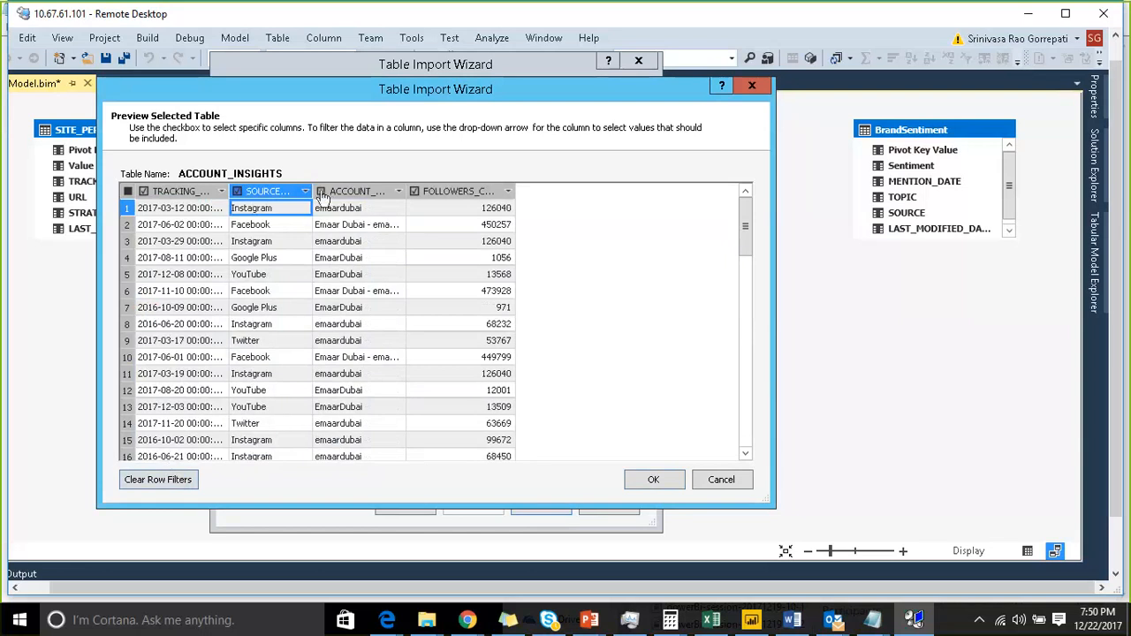
click(644, 483)
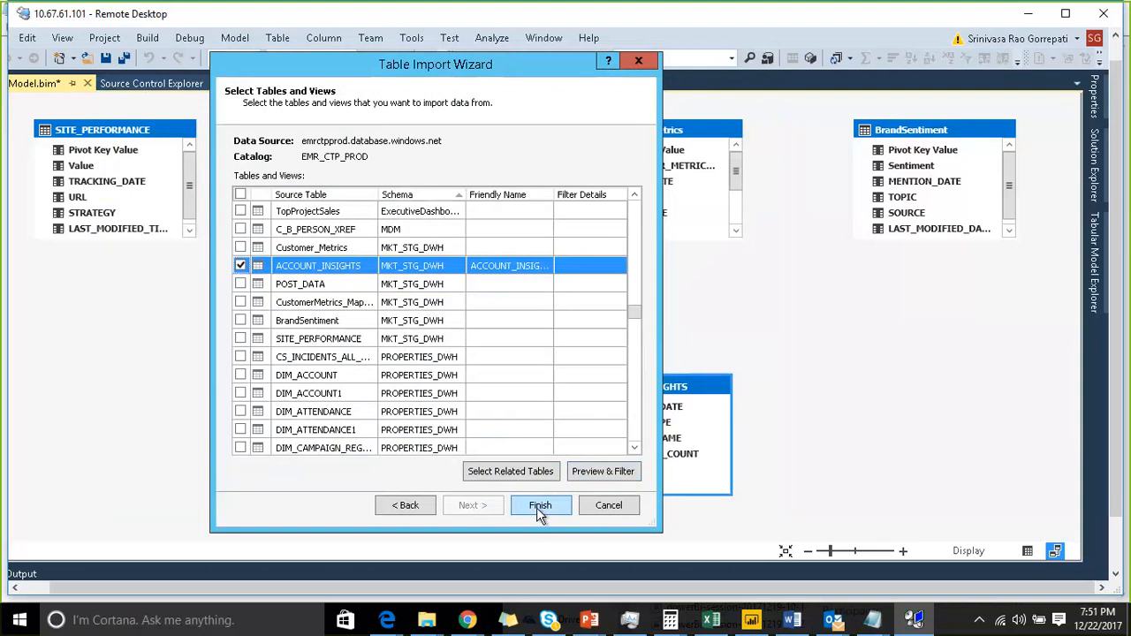
click(601, 509)
click(394, 314)
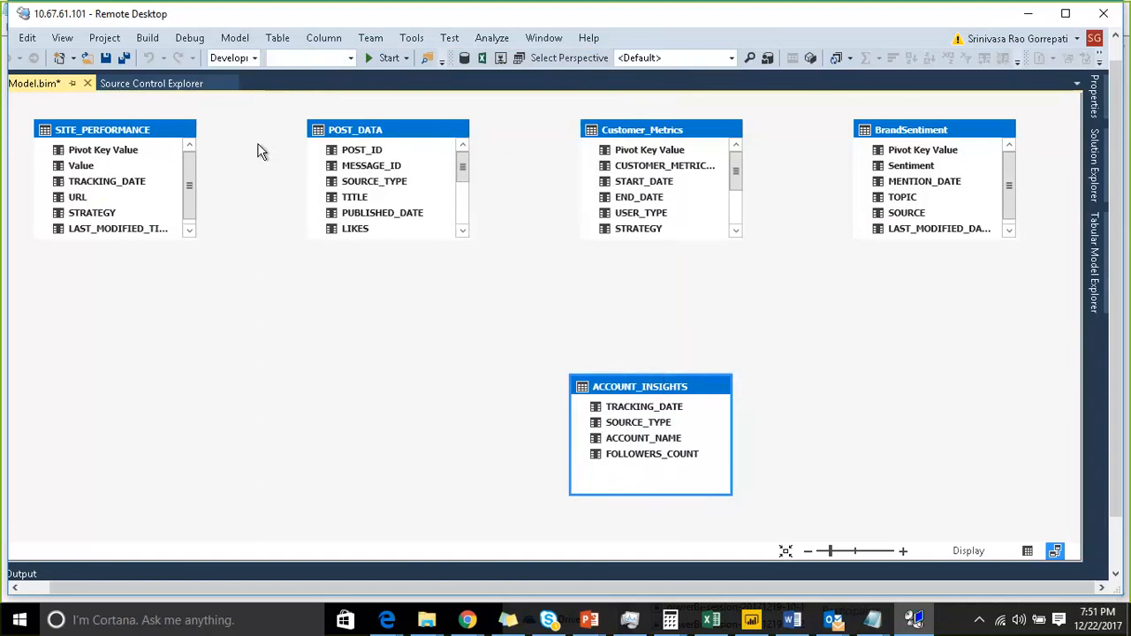
- Open the existing AzureSqlDW connection's settings for review and close them without changes
click(238, 39)
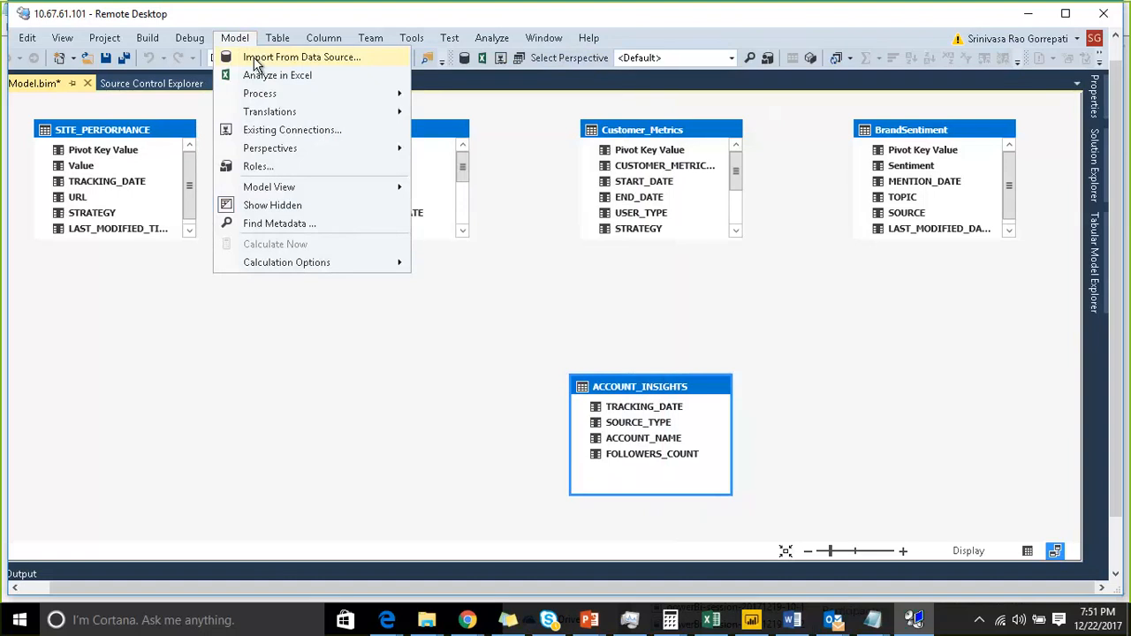
click(270, 133)
drag(454, 126, 358, 44)
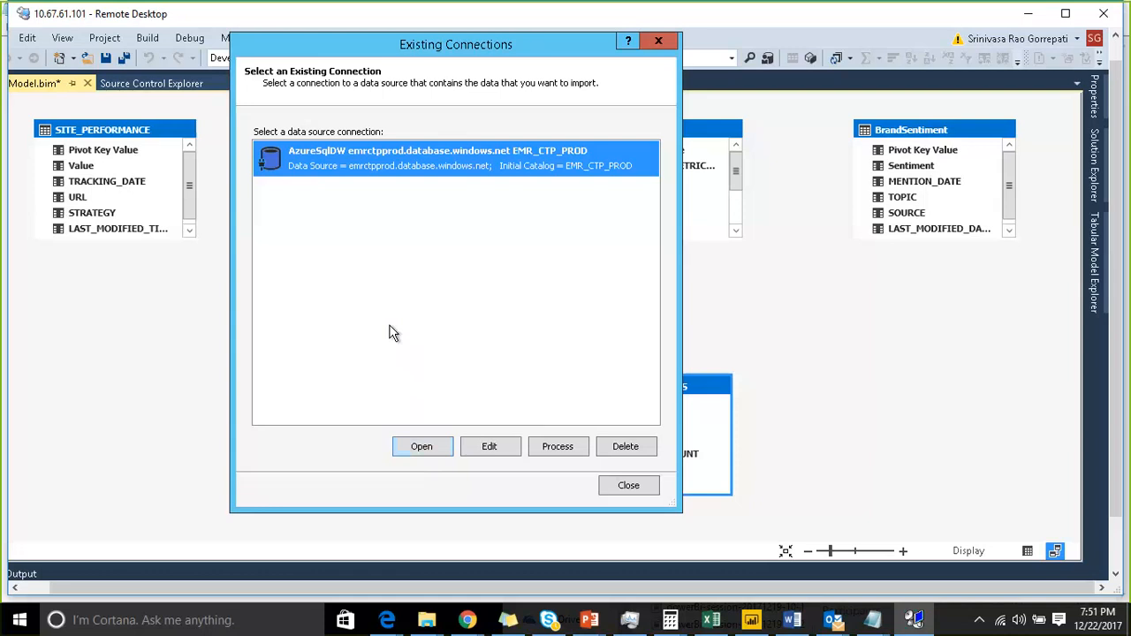
click(482, 448)
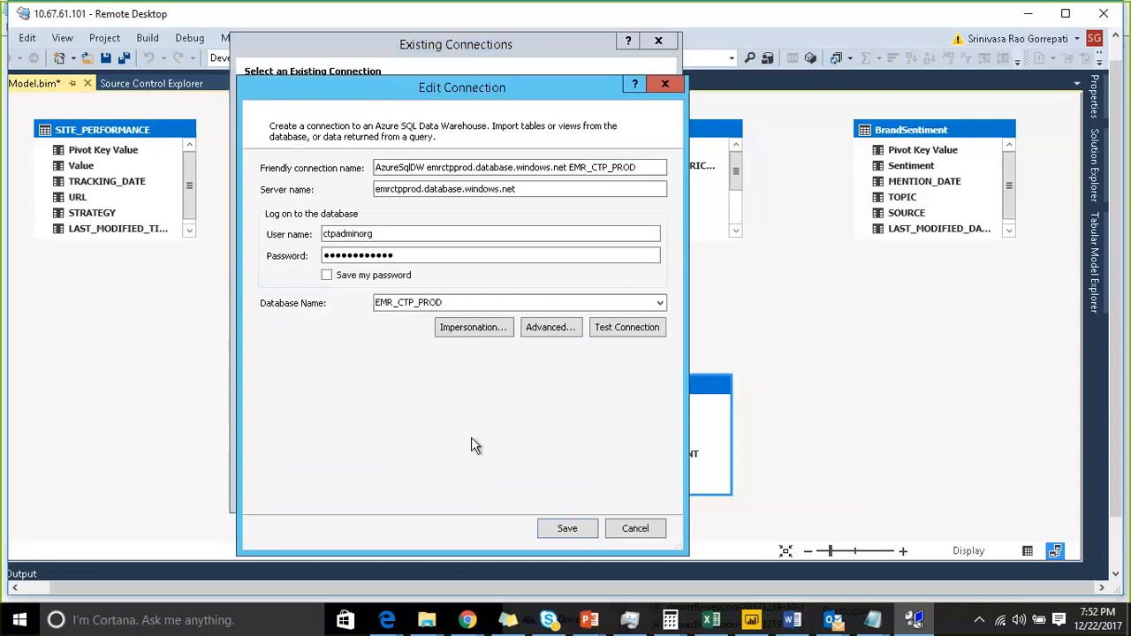
click(633, 529)
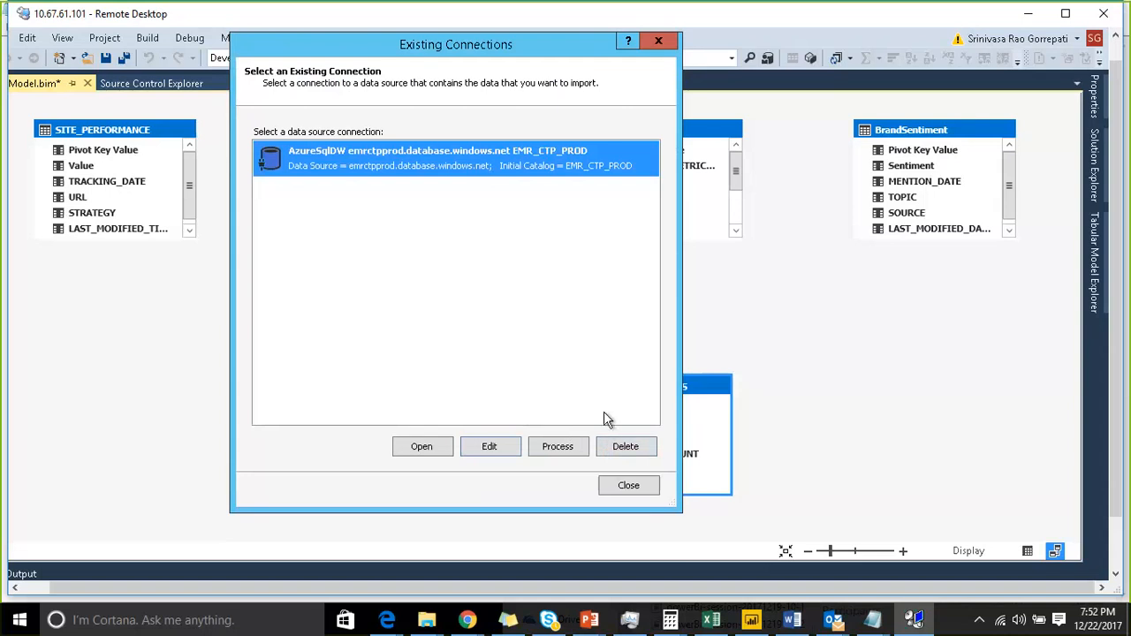
click(617, 487)
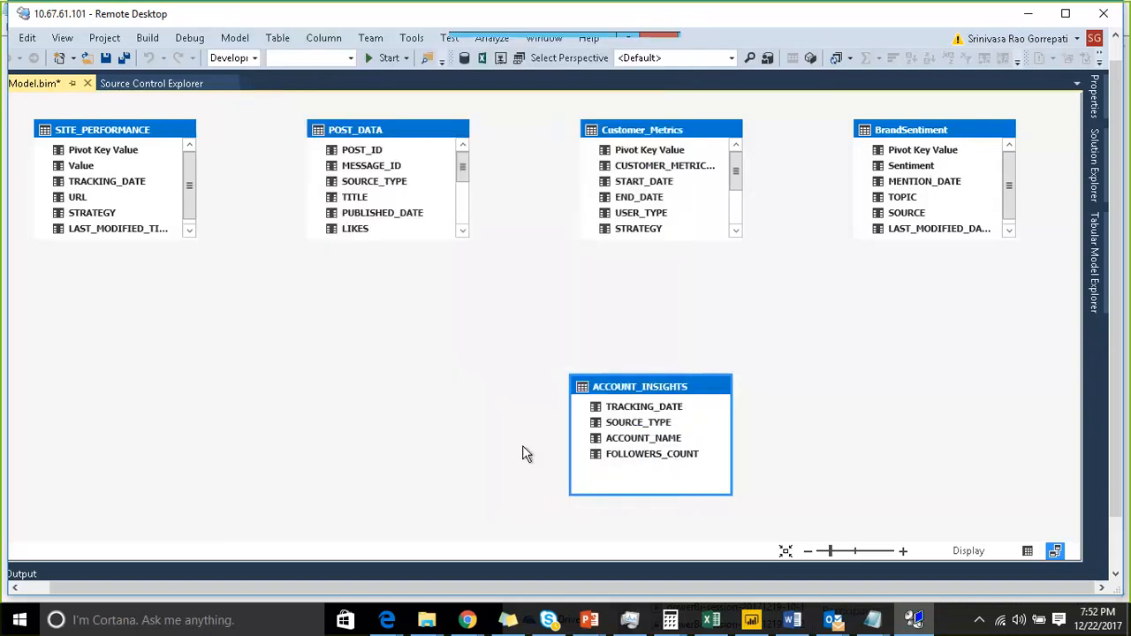
click(231, 40)
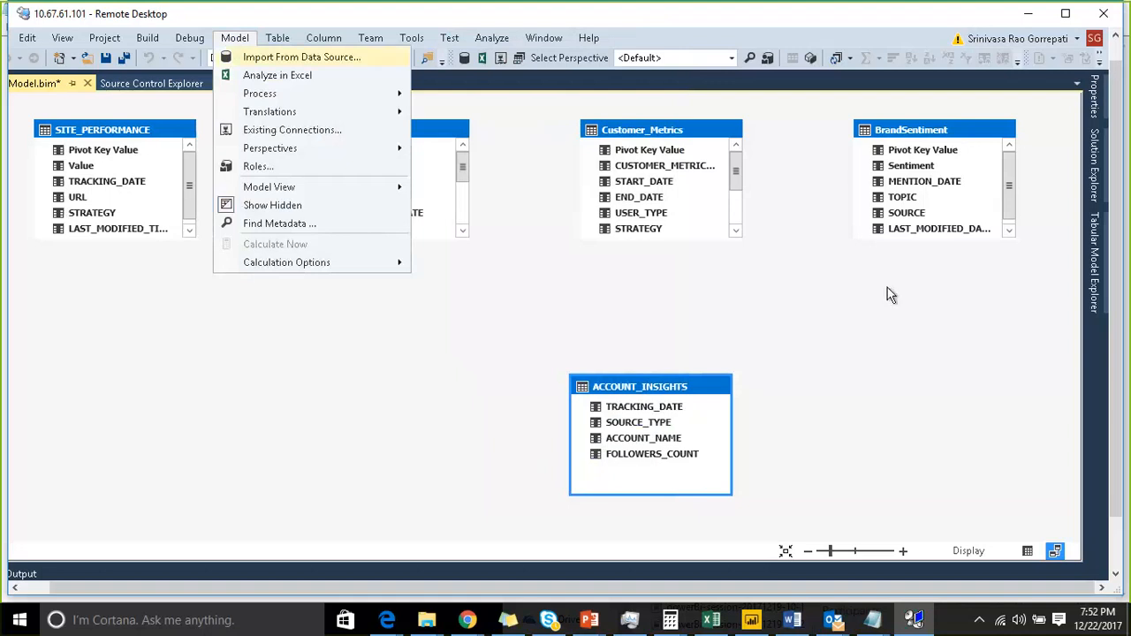
click(826, 302)
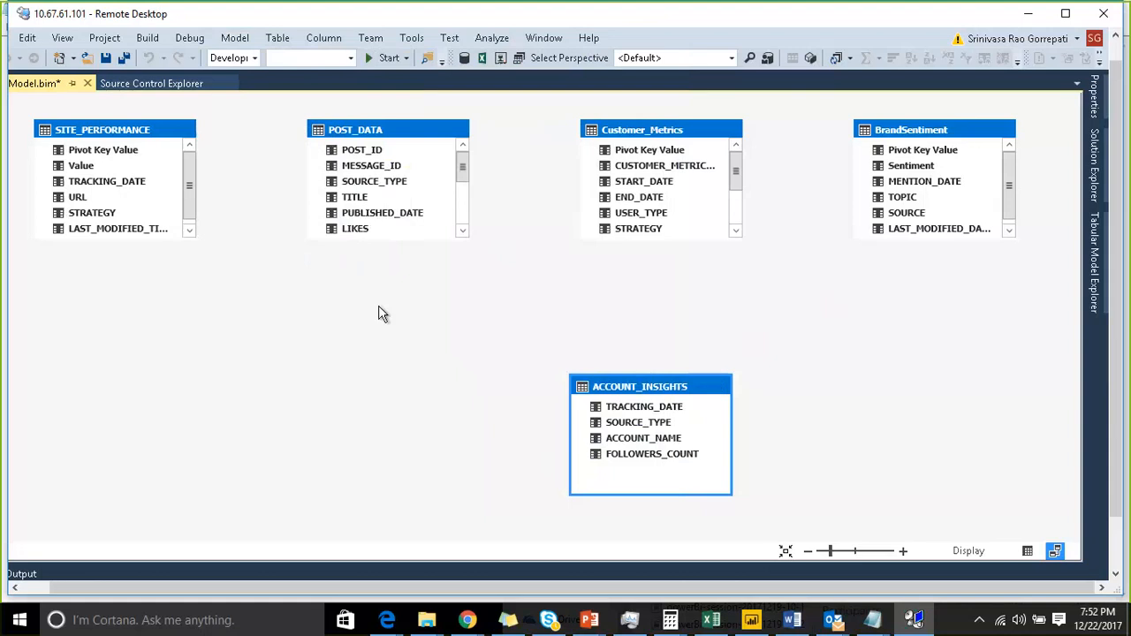
click(121, 132)
click(365, 132)
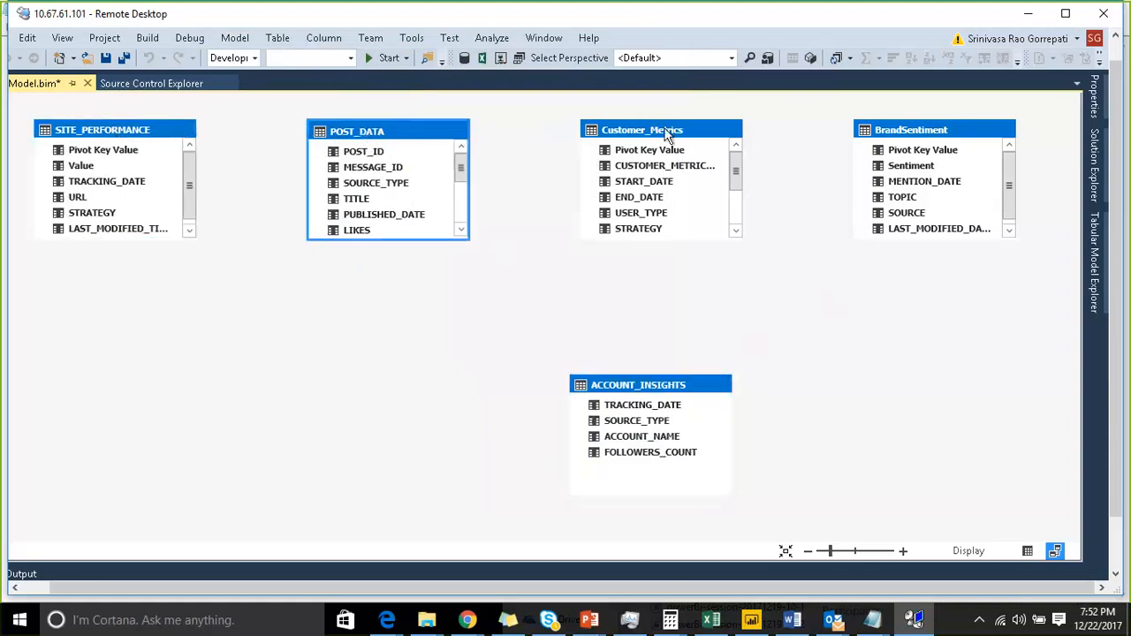
click(652, 131)
click(900, 140)
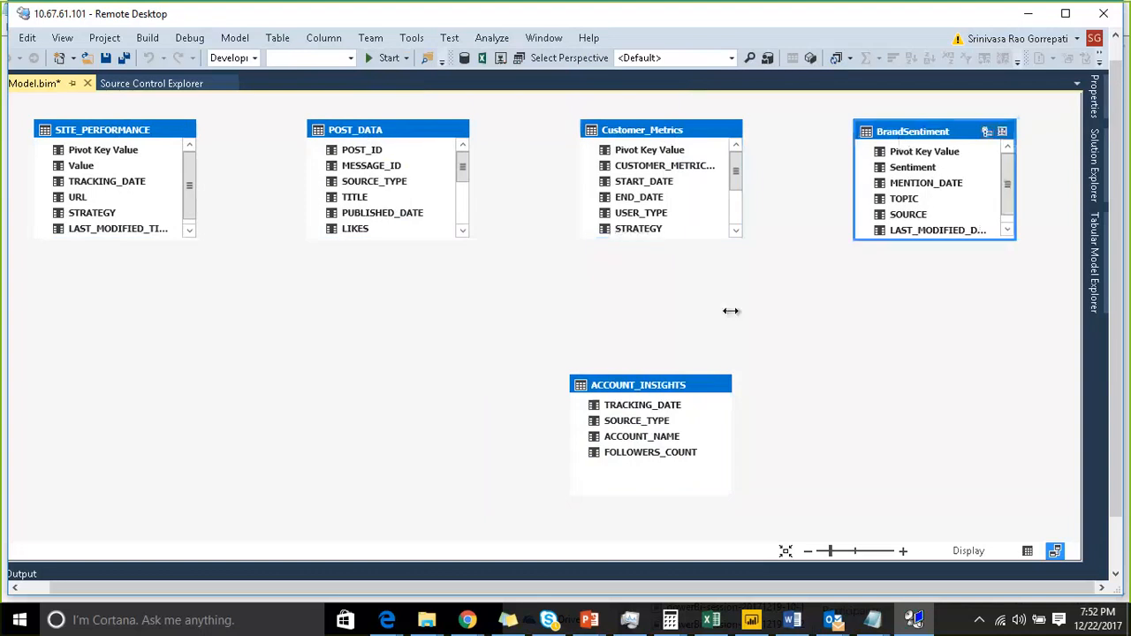
- Move the ACCOUNT_INSIGHTS table further right in the model diagram
click(661, 389)
drag(661, 391, 788, 358)
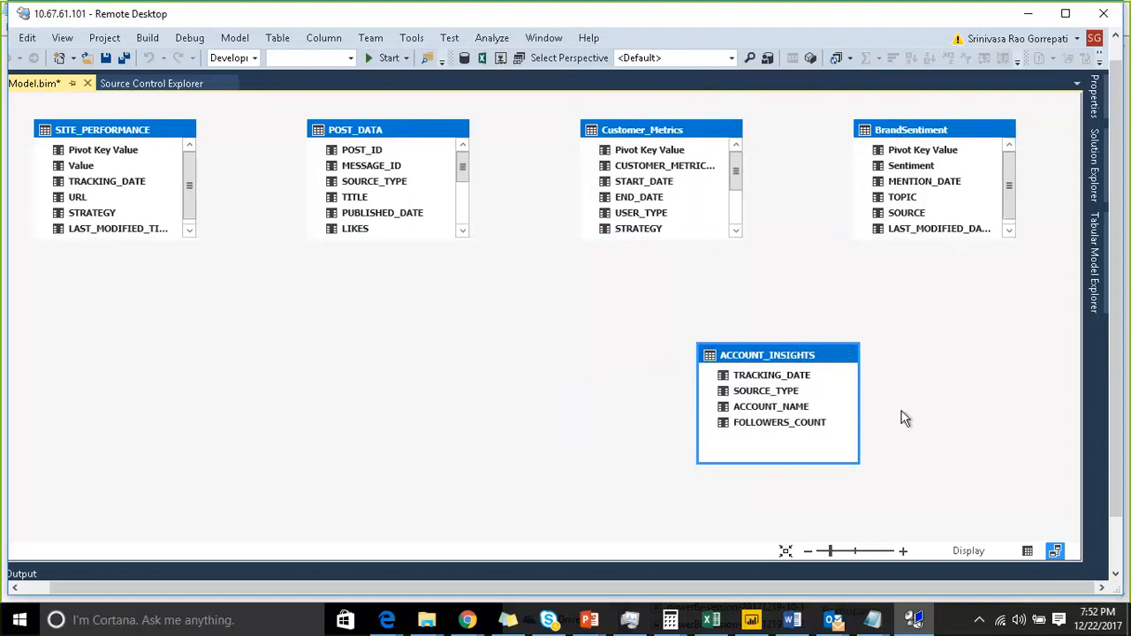
click(1098, 331)
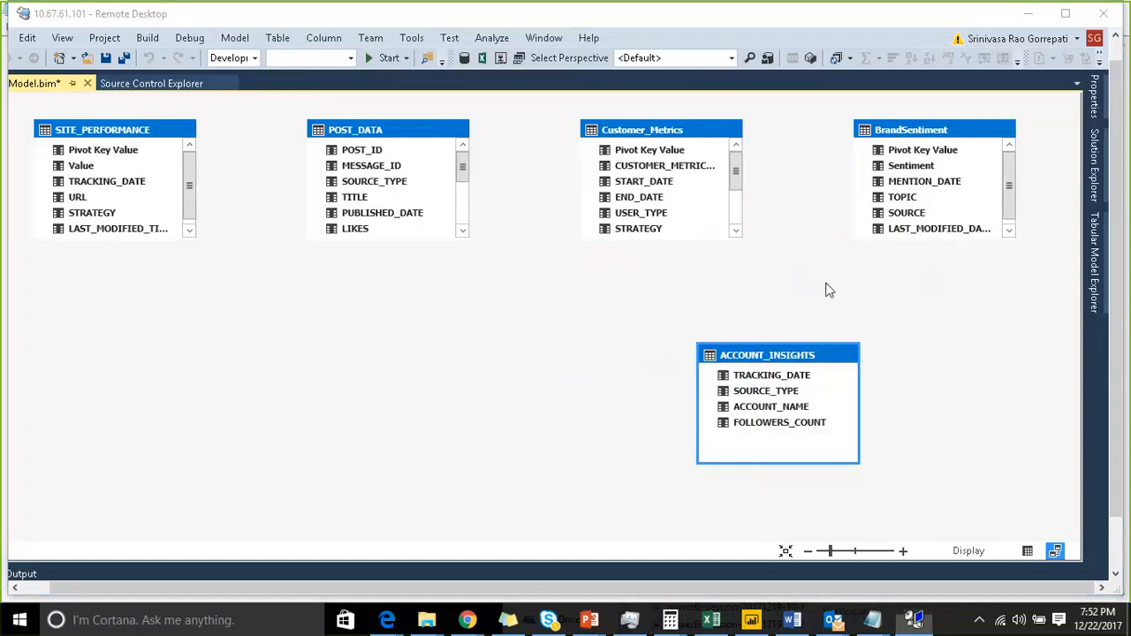
- Browse the data of each imported table in the grid view
click(1028, 551)
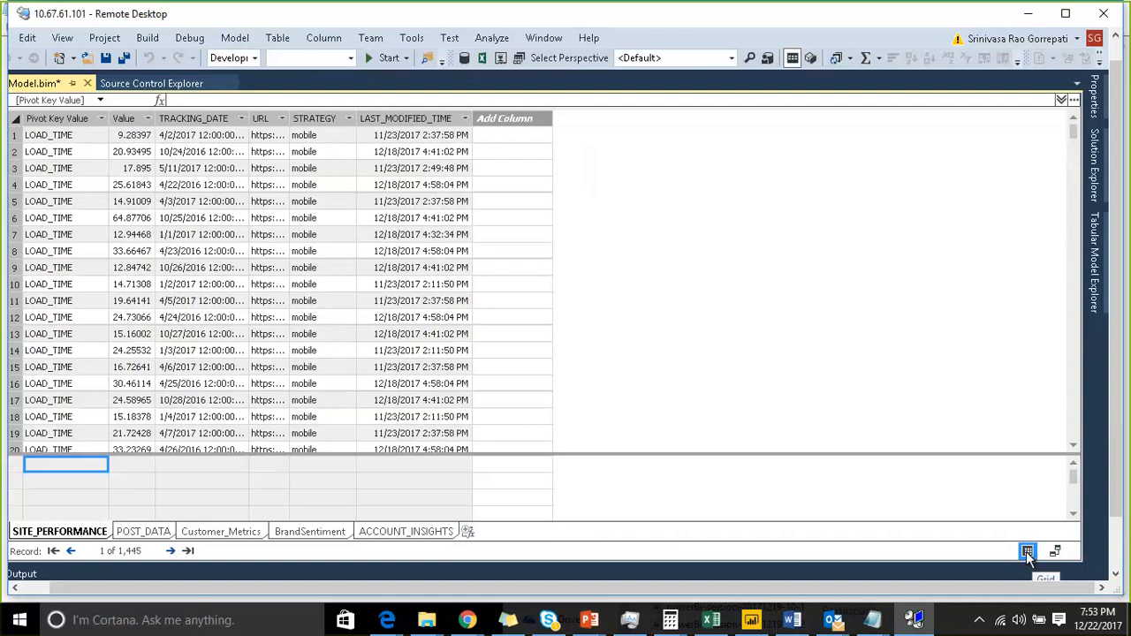
click(145, 533)
click(220, 533)
click(309, 533)
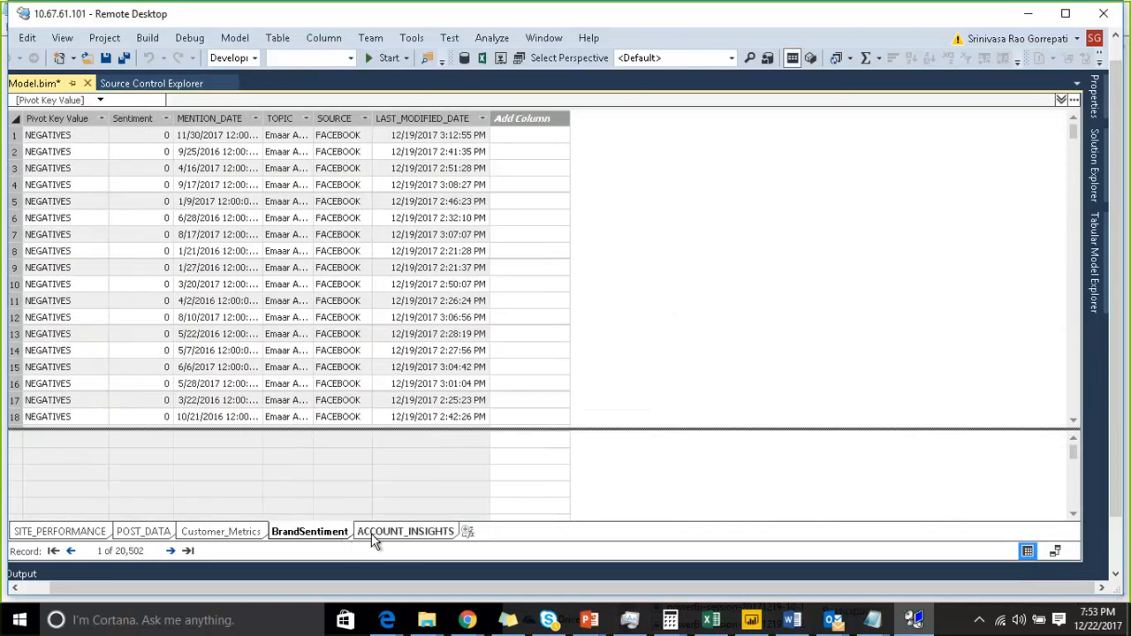
click(372, 536)
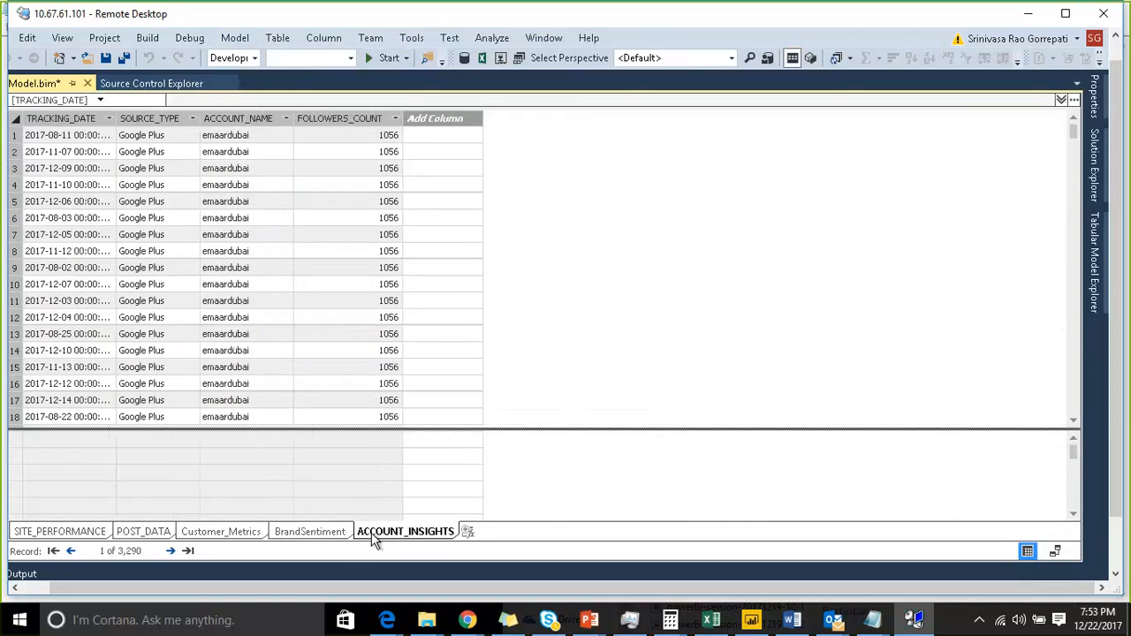
- Nudge the ACCOUNT_INSIGHTS table slightly in the model diagram
click(1054, 552)
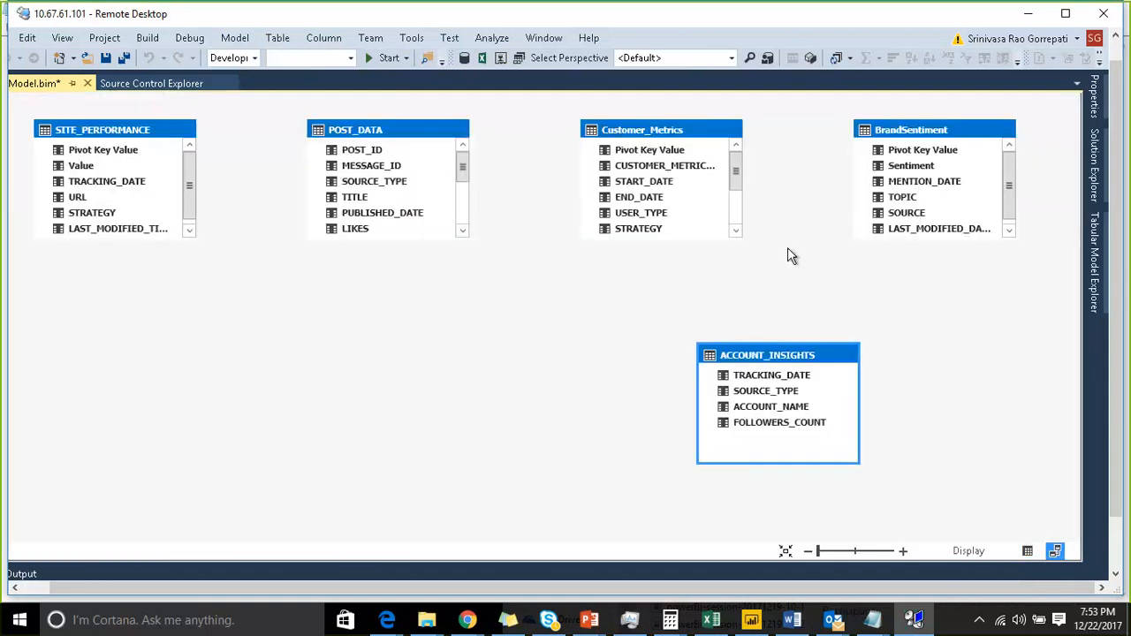
drag(800, 372, 822, 379)
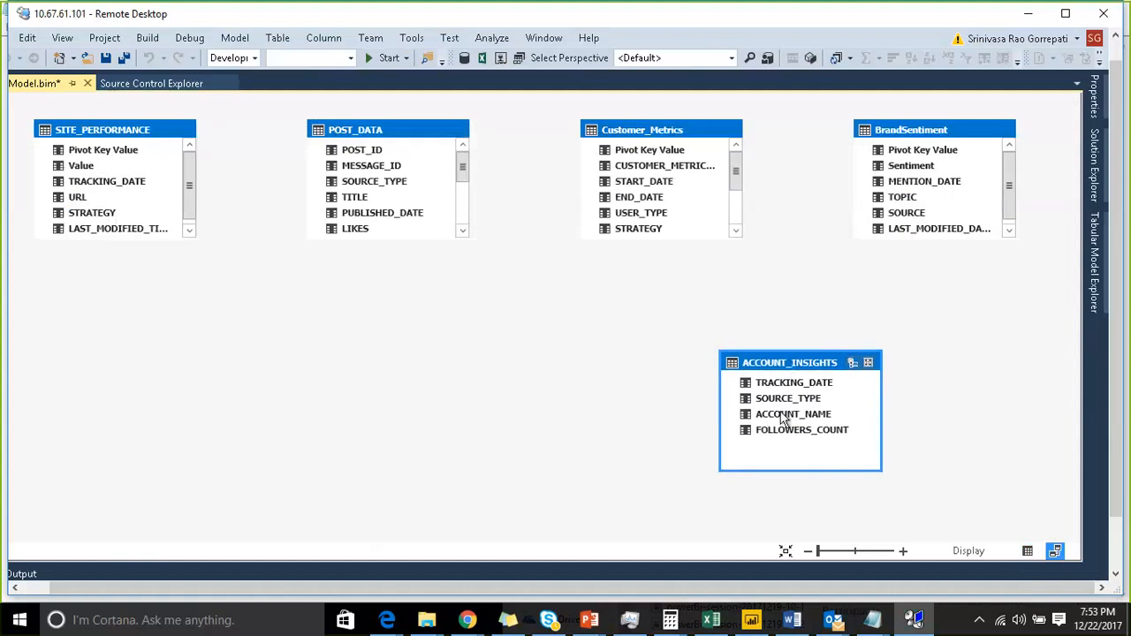
- Add a new calculated table and start its formula with the CALENDAR function
click(1026, 552)
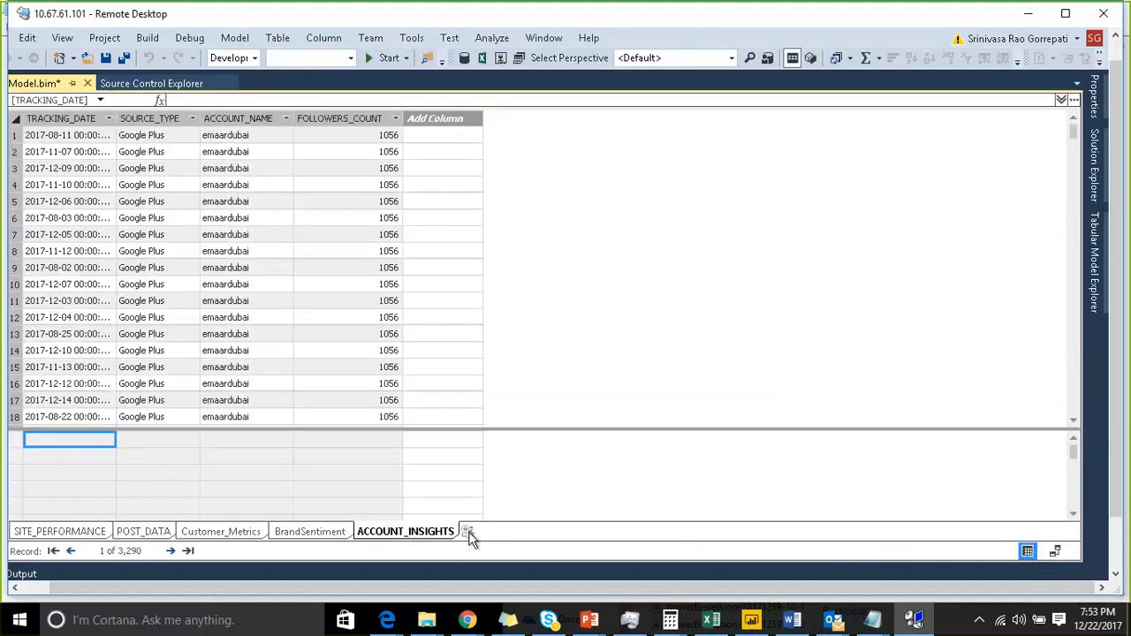
click(468, 532)
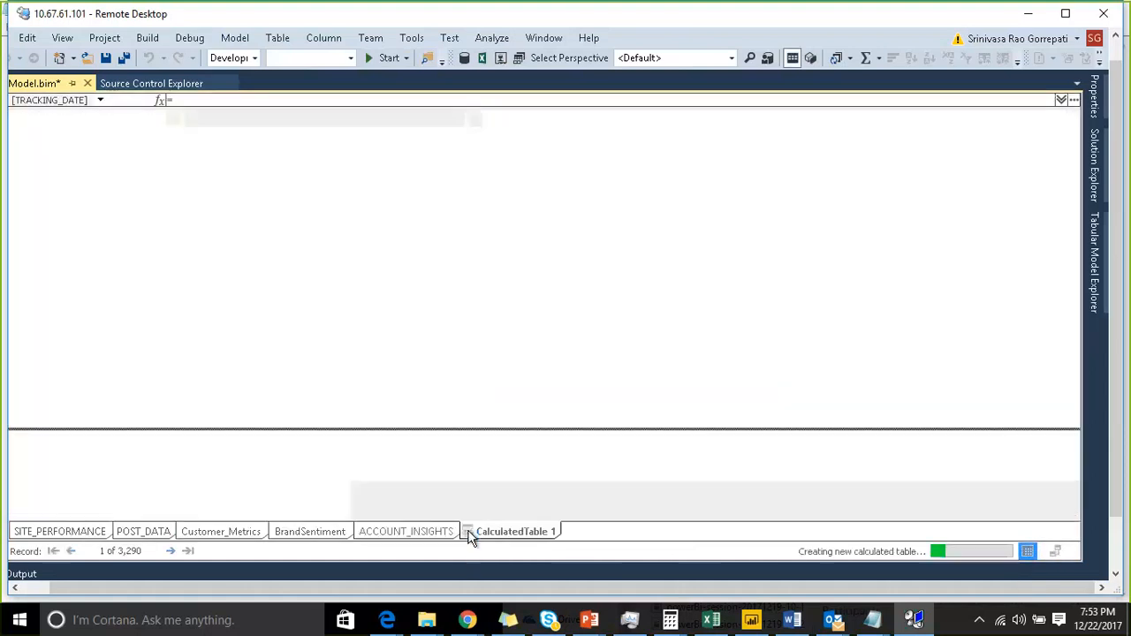
text(c)
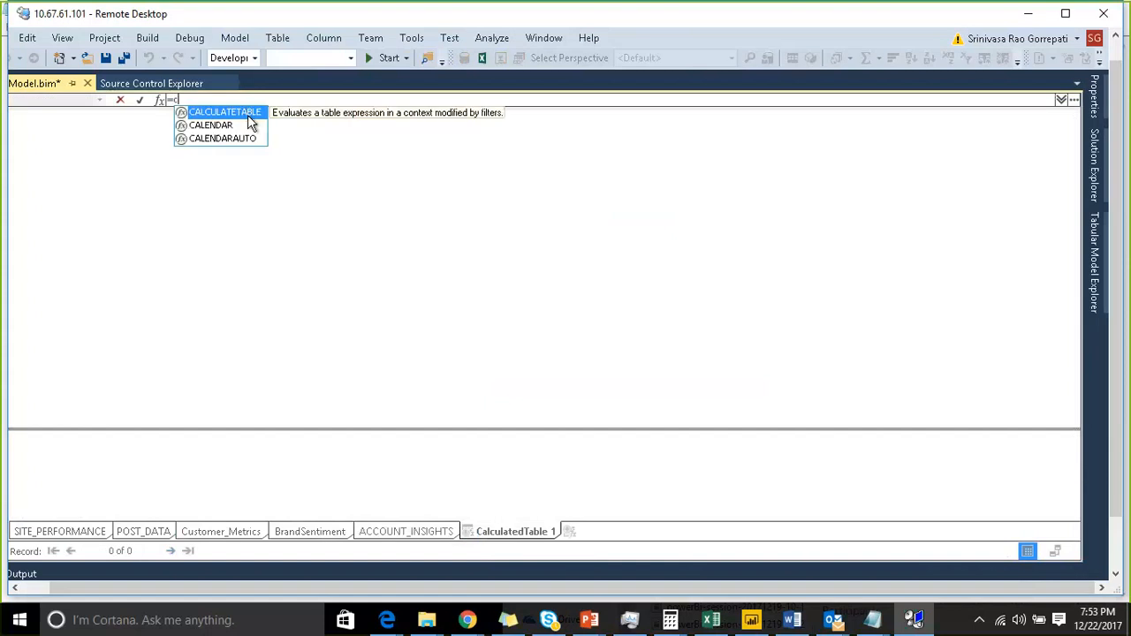
text(al)
key(Down)
key(Tab)
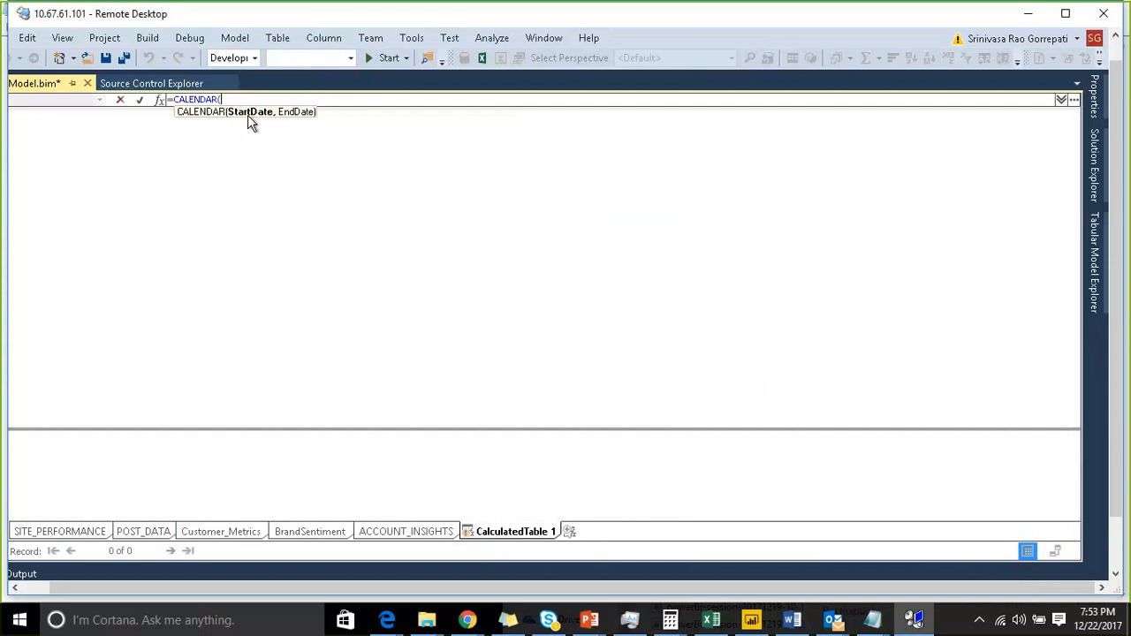
text(year)
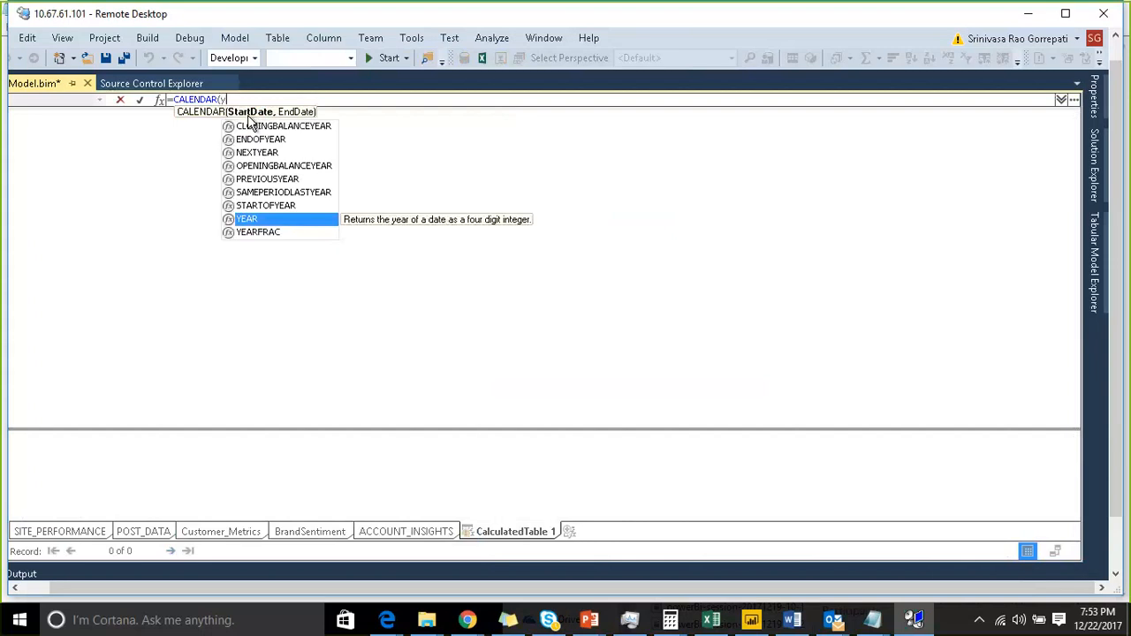
key(Tab)
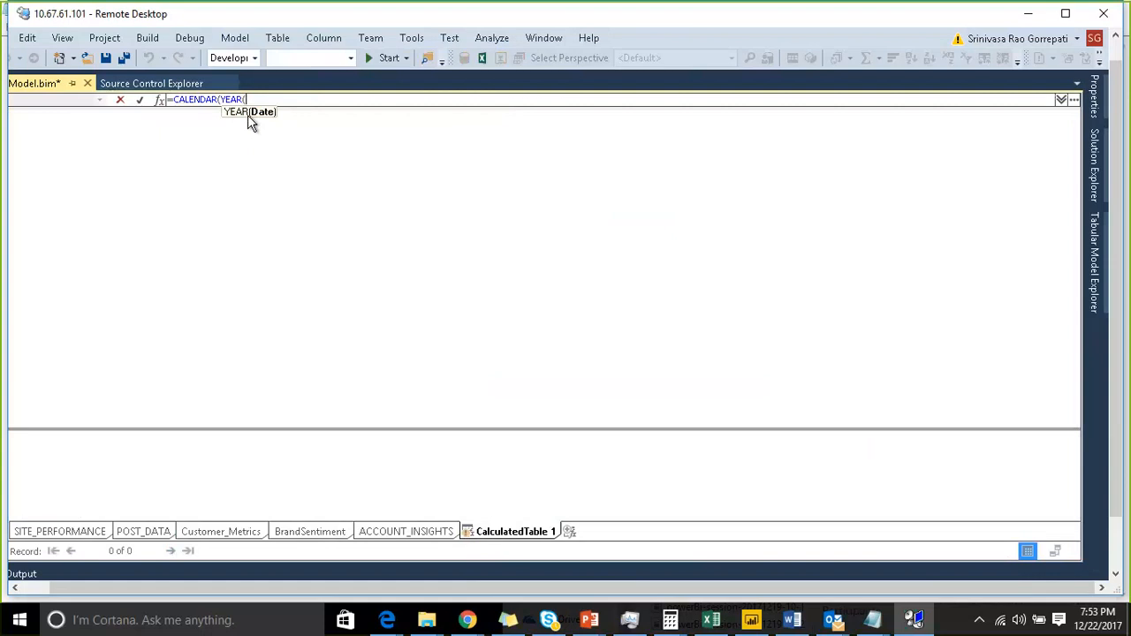
key(BackSpace)
key(BackSpace)
key(BackSpace)
key(BackSpace)
key(BackSpace)
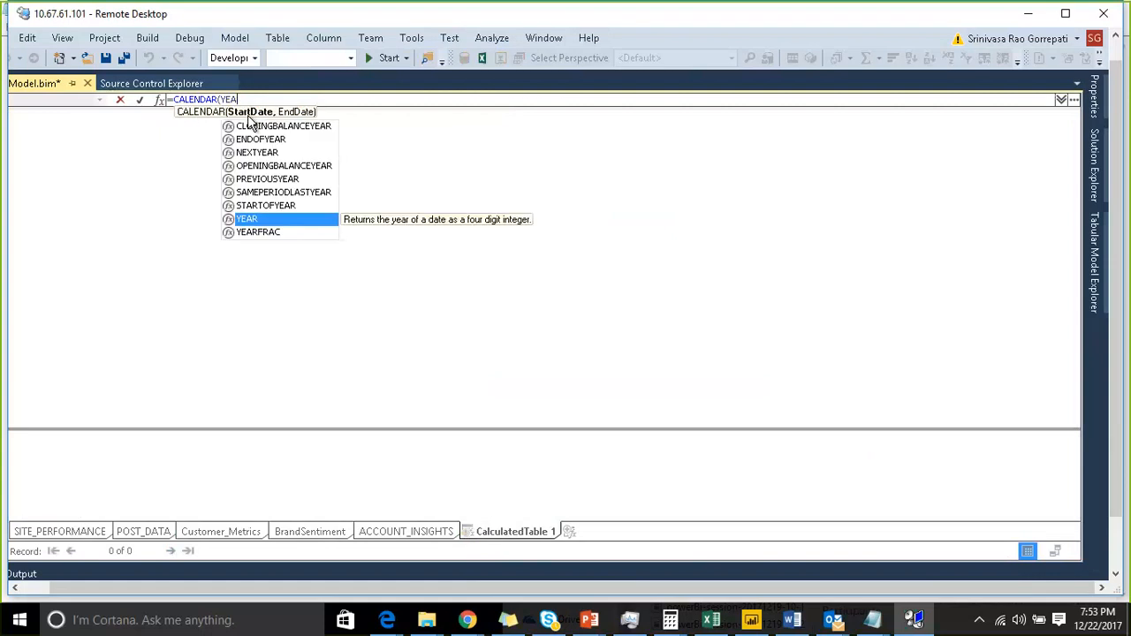
- Enter DATE(20113,01,01) as the CALENDAR start date argument
text(dat)
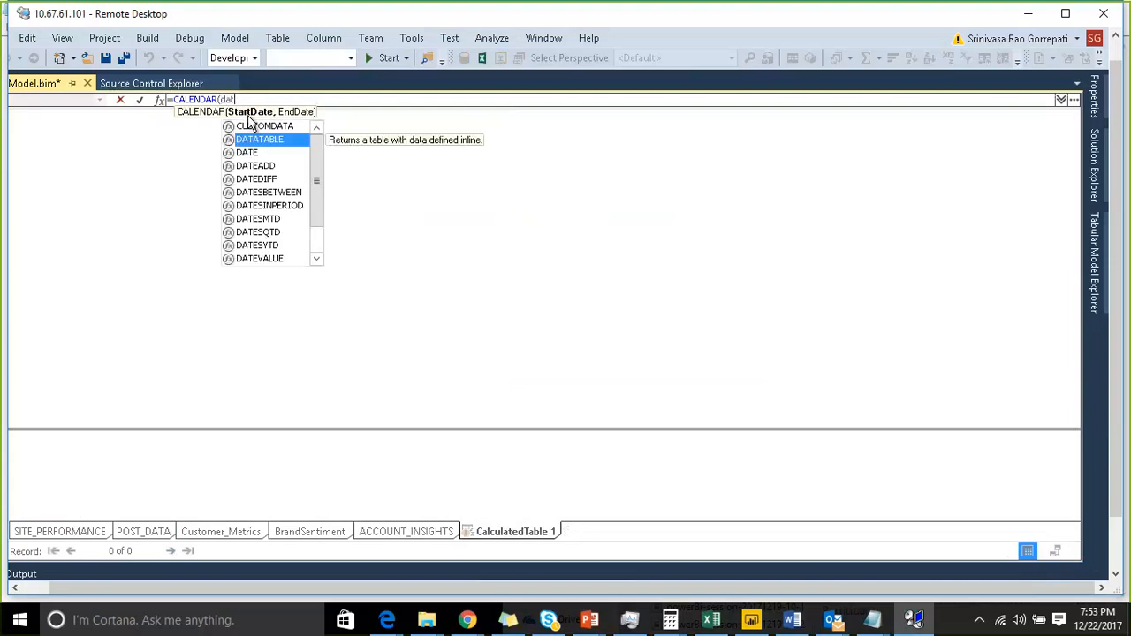
text(()
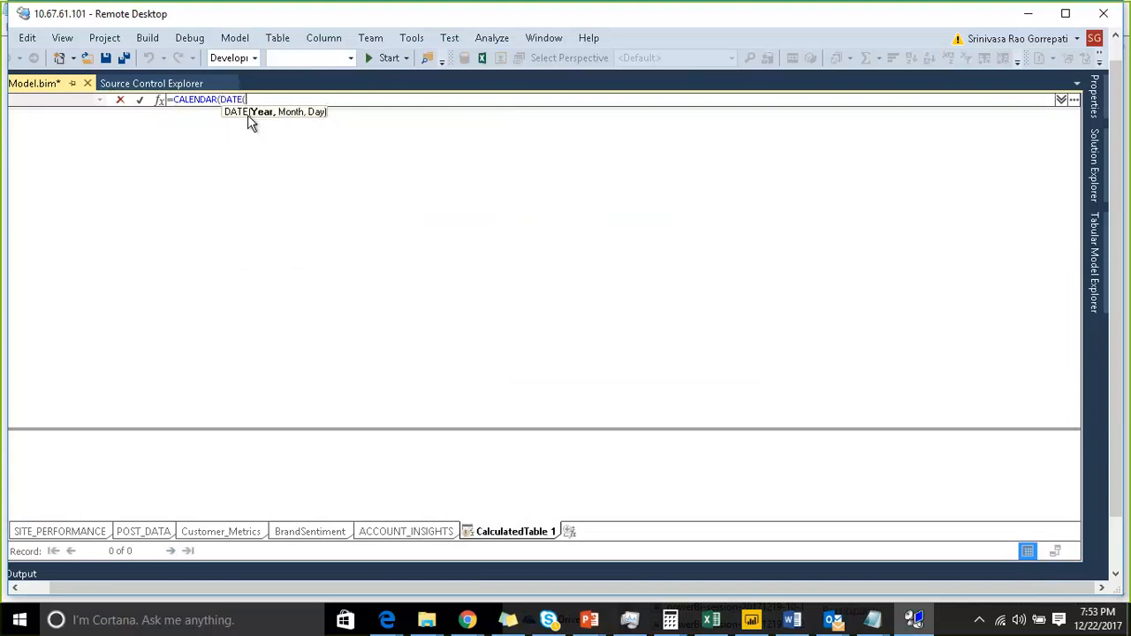
text(20113,01)
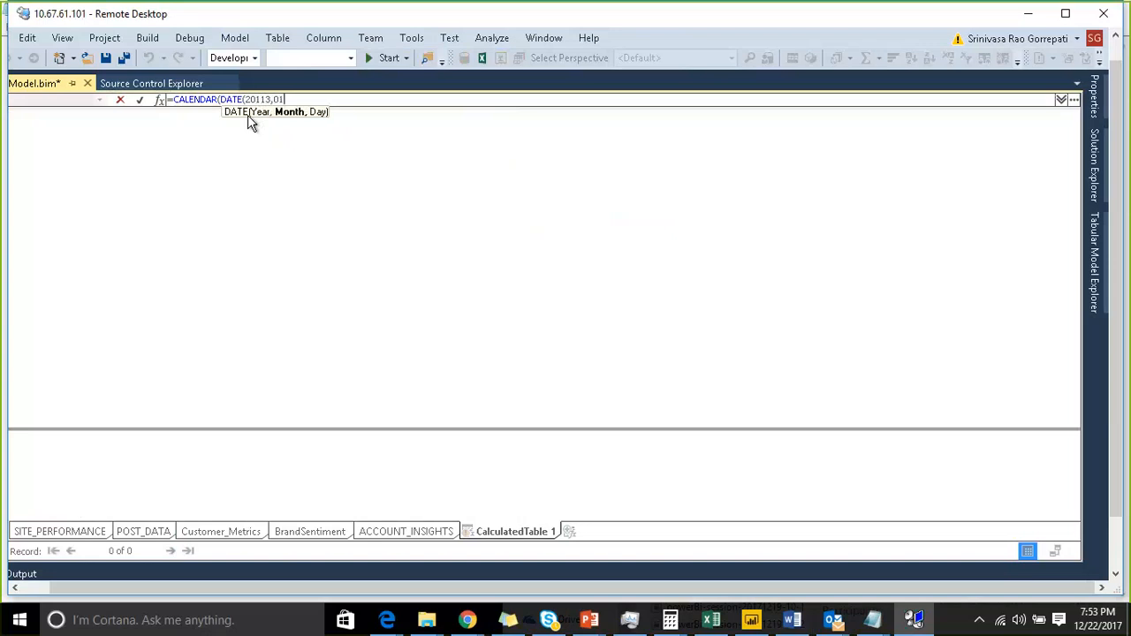
text(,01),)
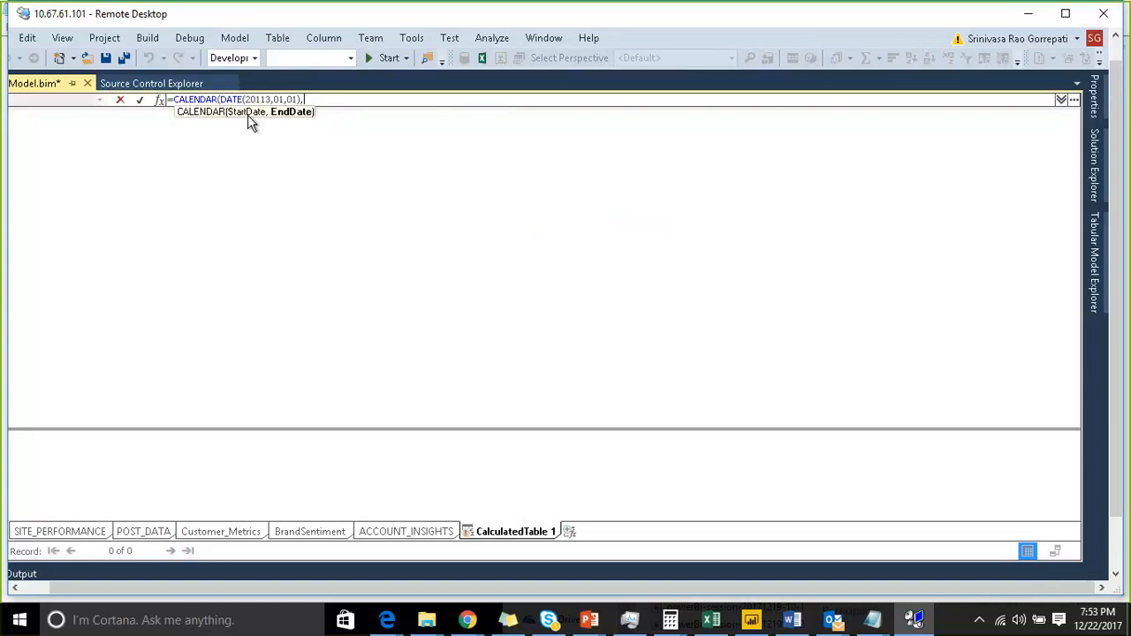
- Enter DATE(2018,12,31) as the end date and commit the calculated table formula
text(d)
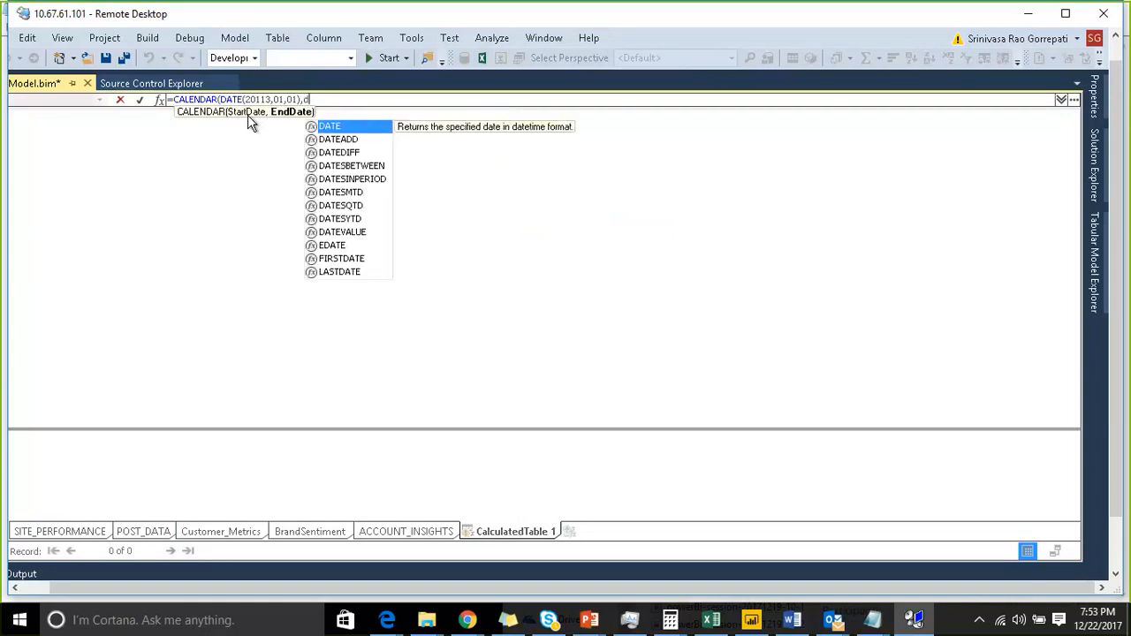
key(Tab)
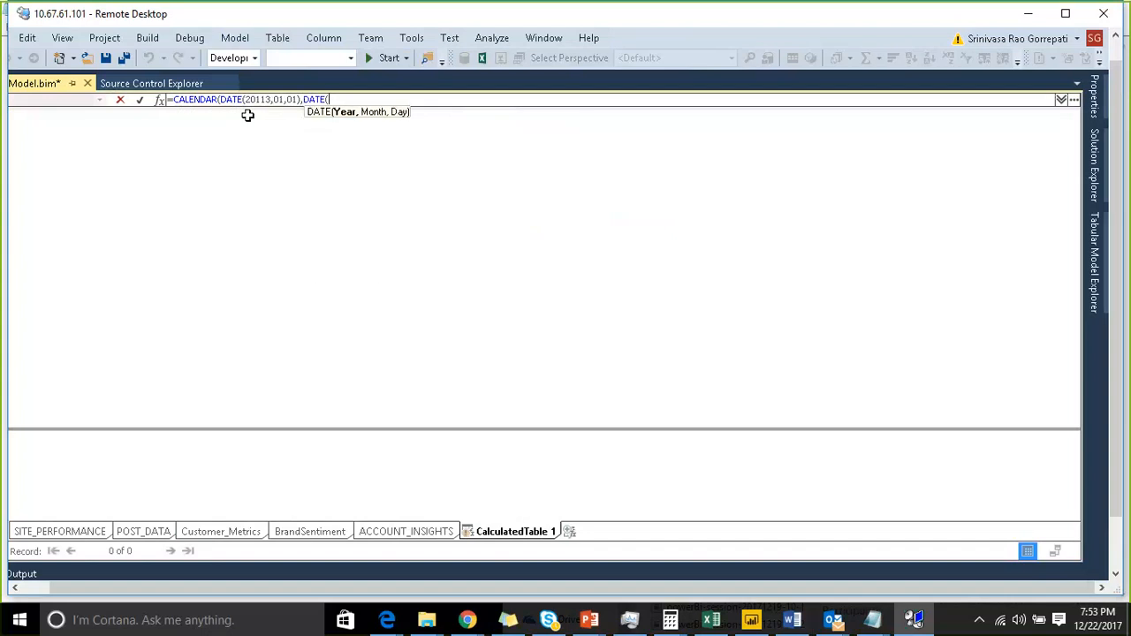
text(2018,12)
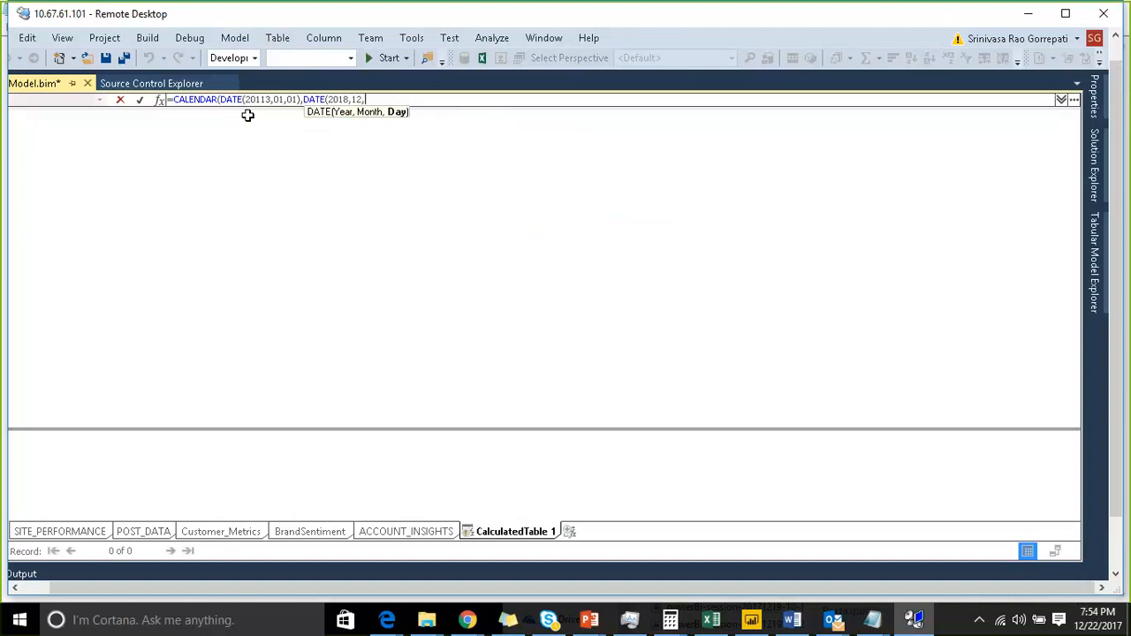
text(,30)
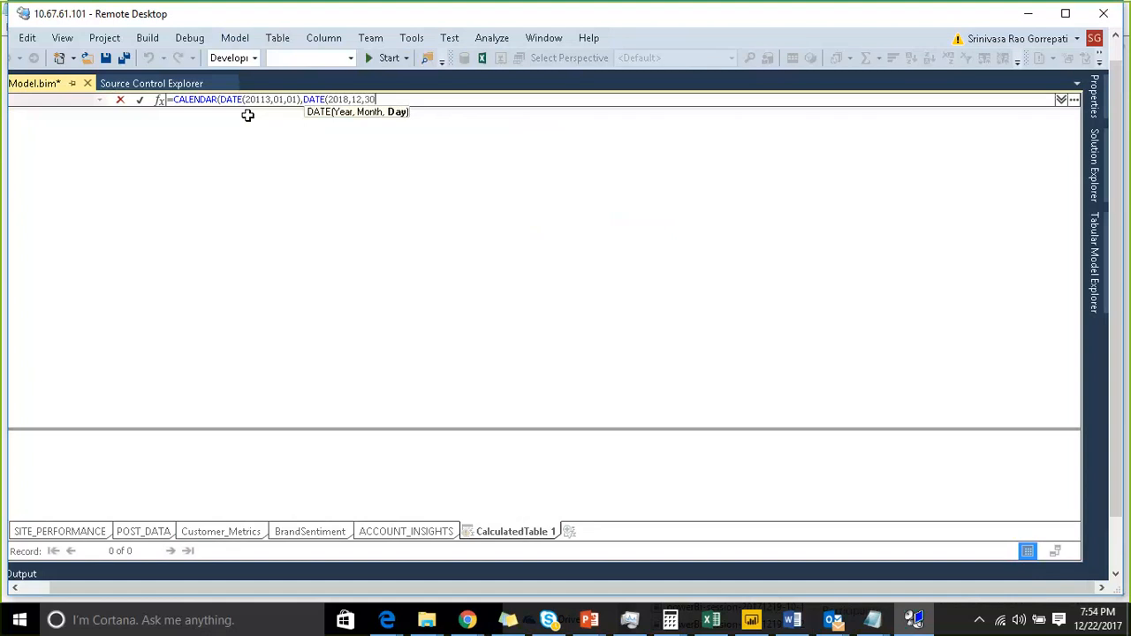
text())
key(Left)
key(BackSpace)
text(1)
key(Right)
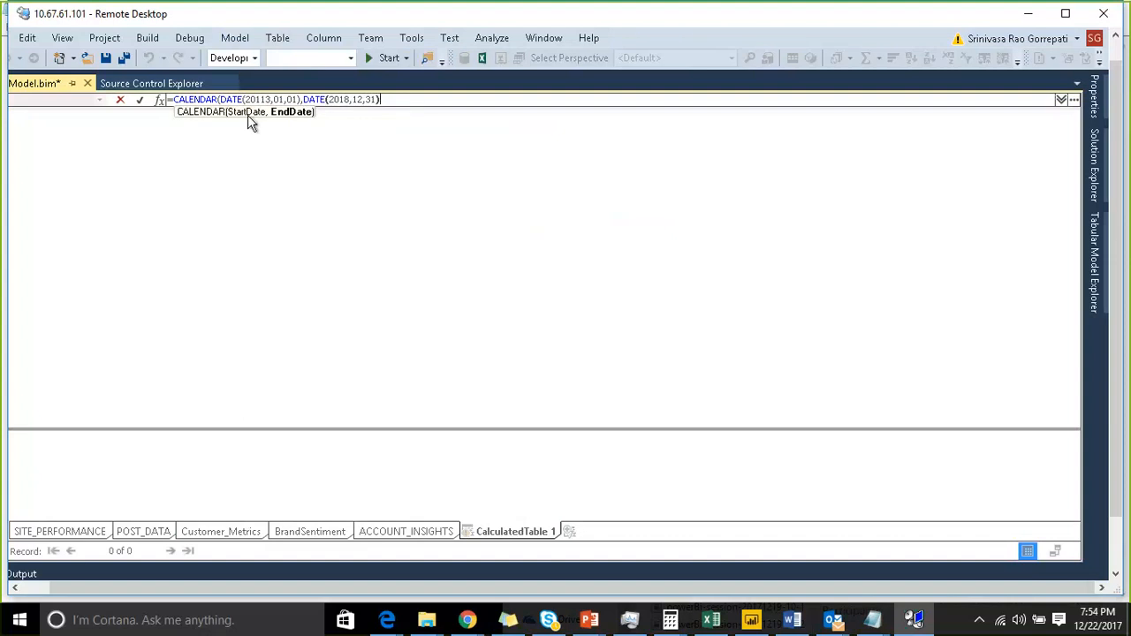
key(Return)
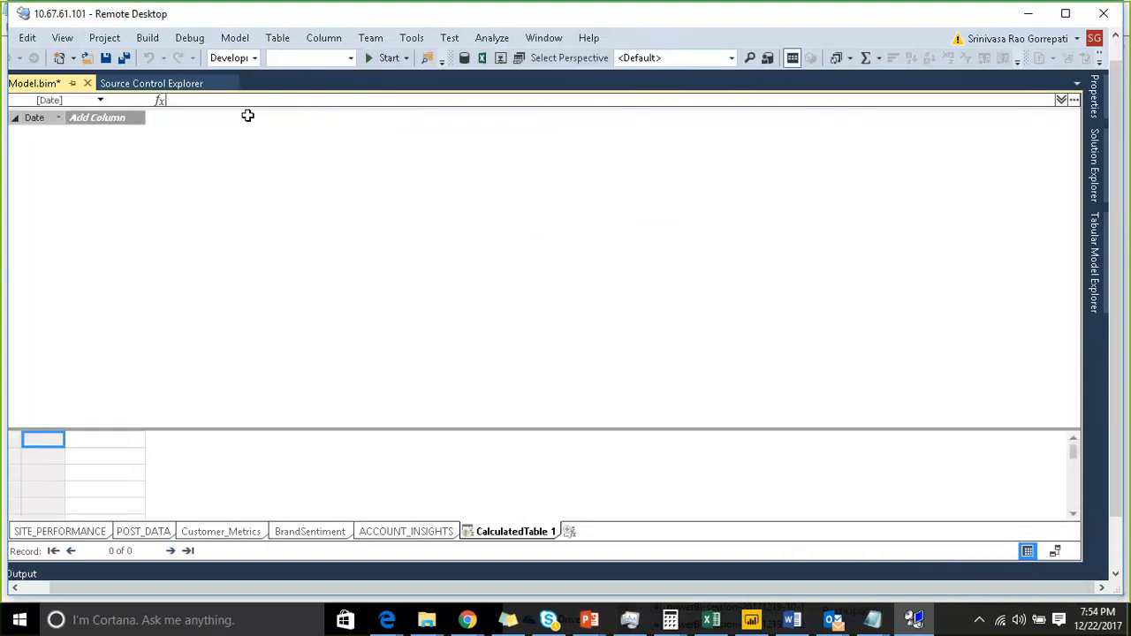
- Glance at the ACCOUNT_INSIGHTS table, return to CalculatedTable 1 and recommit its CALENDAR formula
click(388, 531)
click(516, 531)
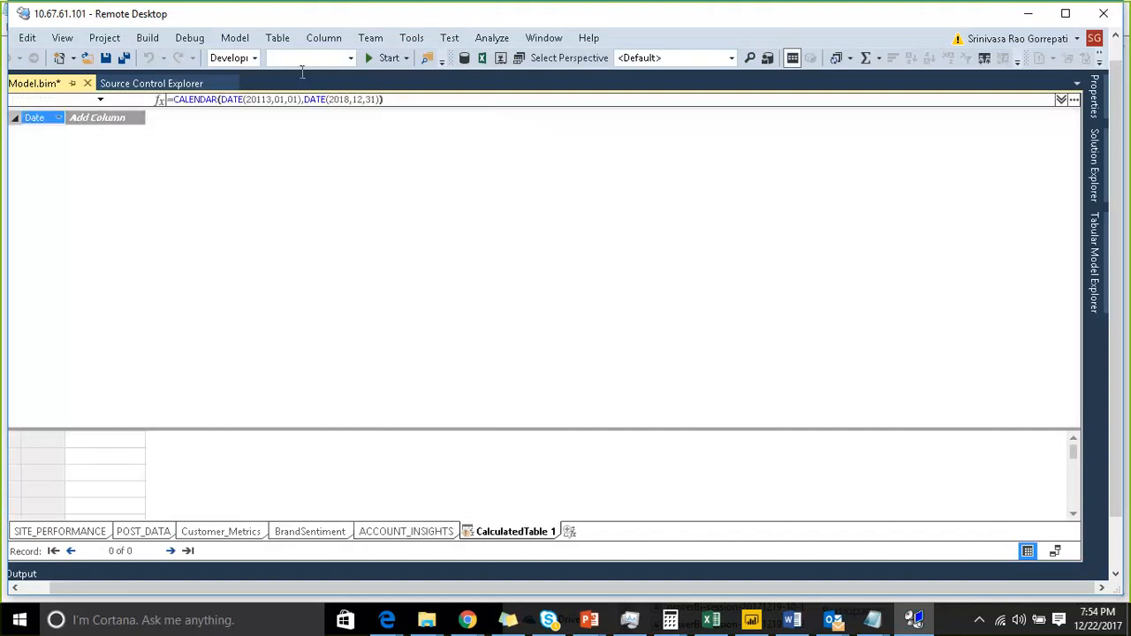
click(417, 98)
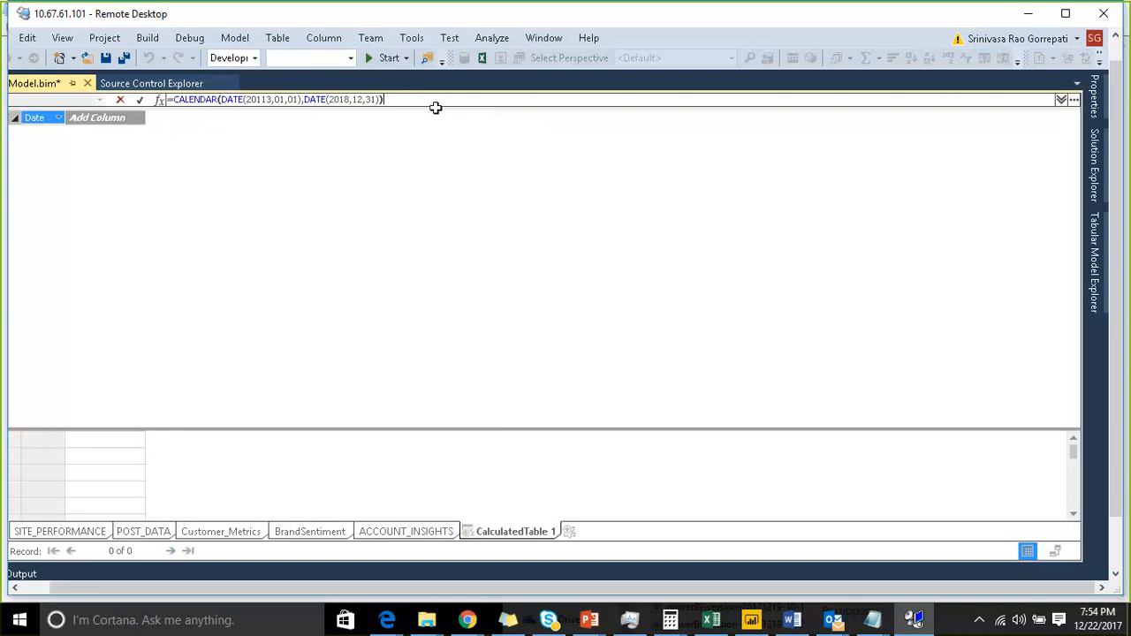
key(Return)
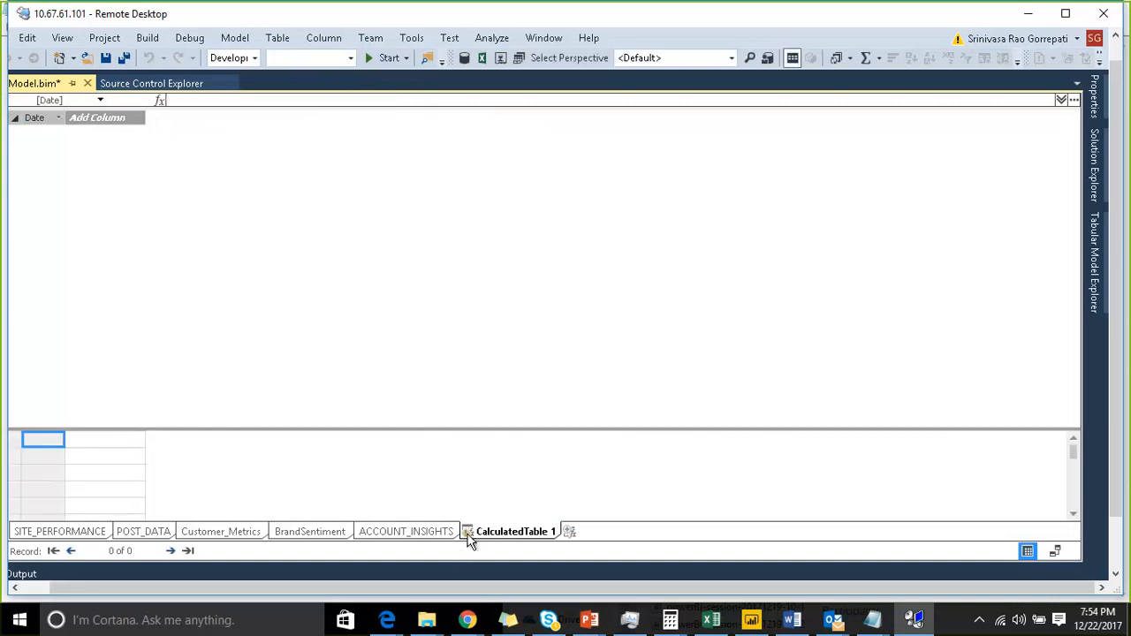
mouse_move(467, 539)
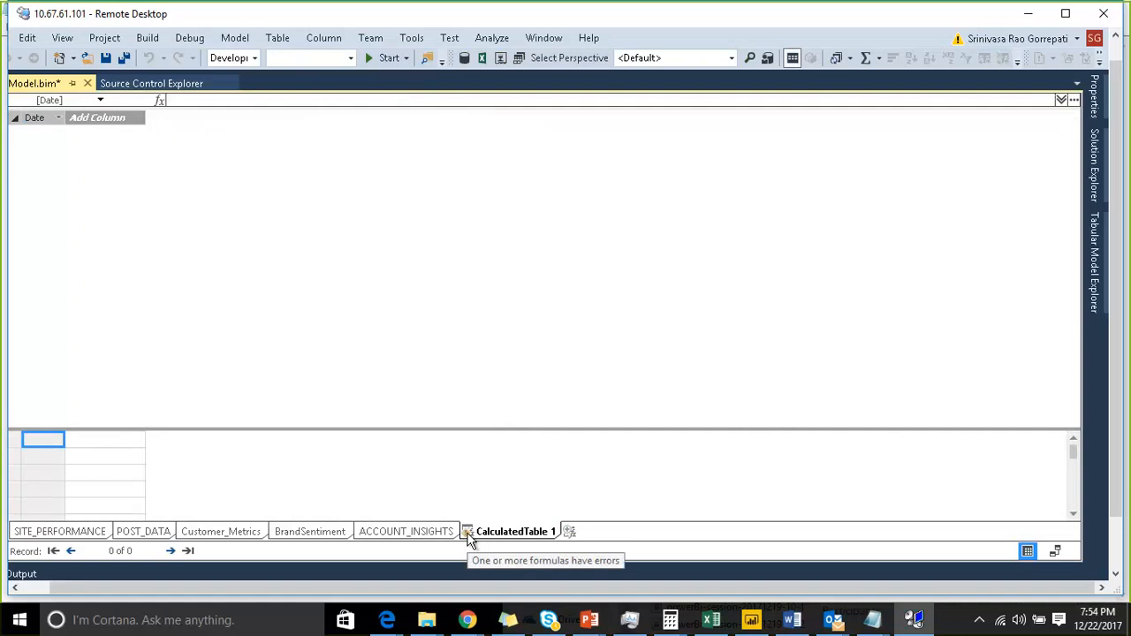
double_click(467, 530)
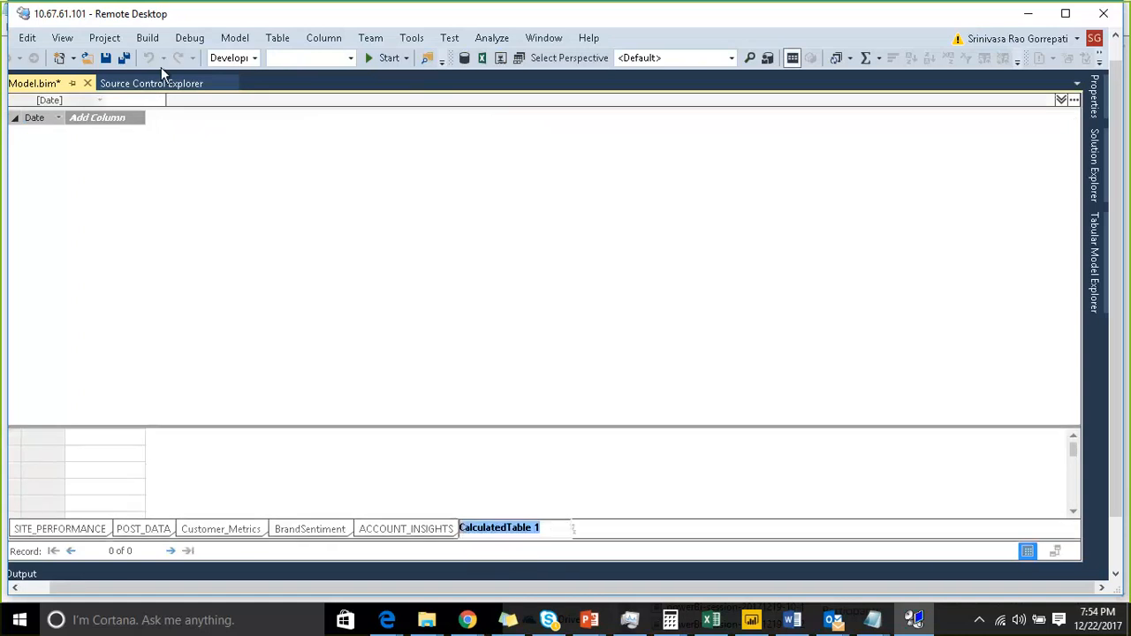
click(275, 42)
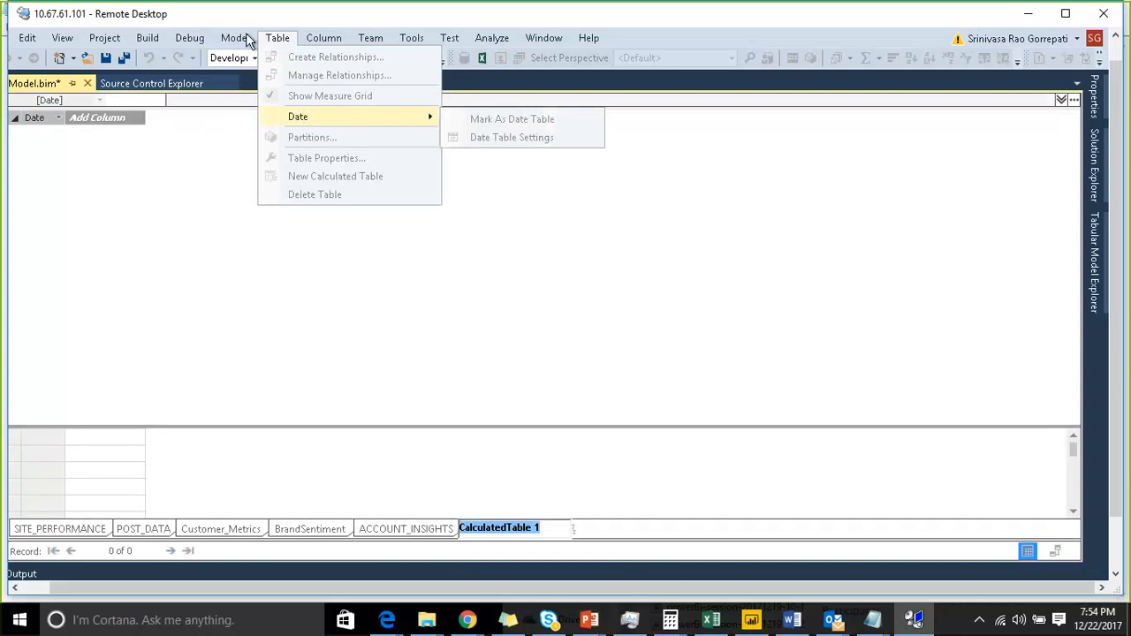
click(244, 40)
click(242, 40)
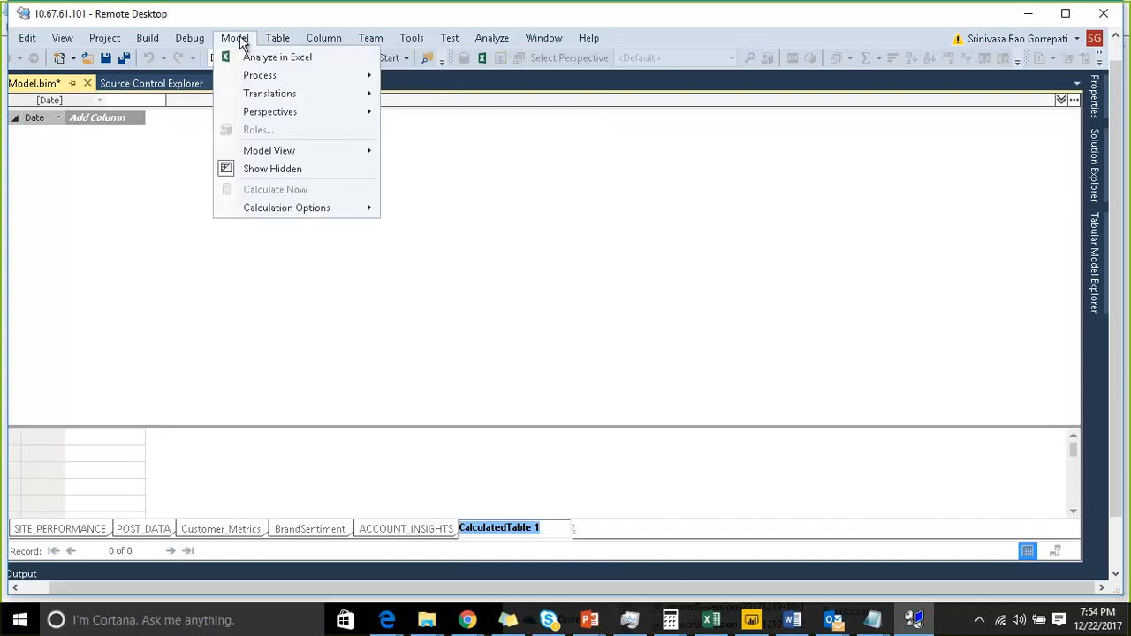
click(378, 444)
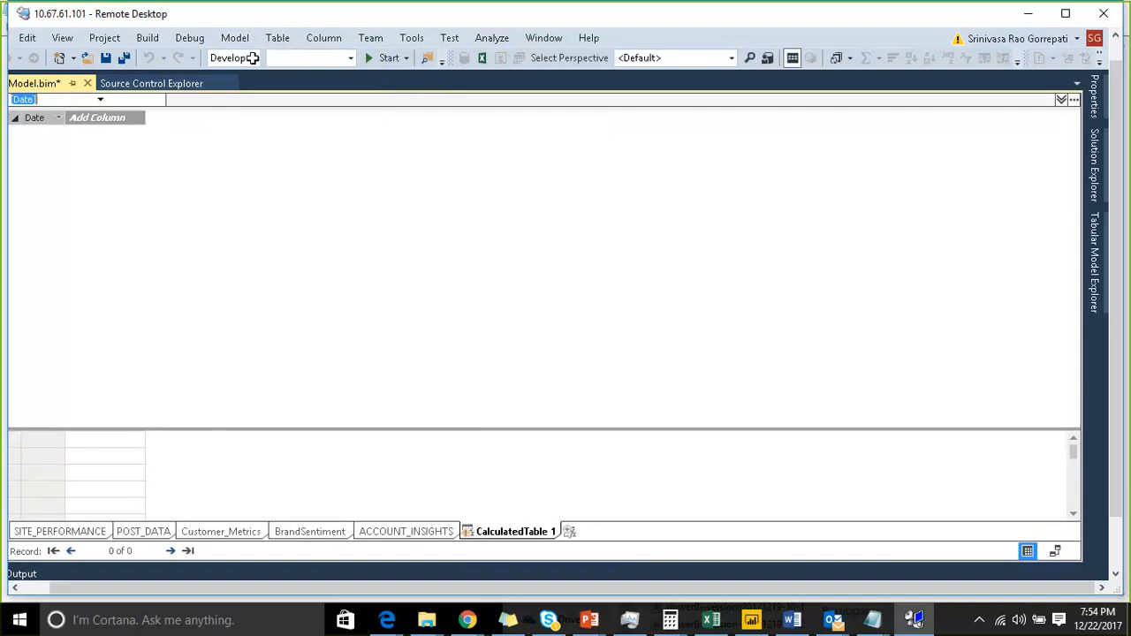
click(235, 38)
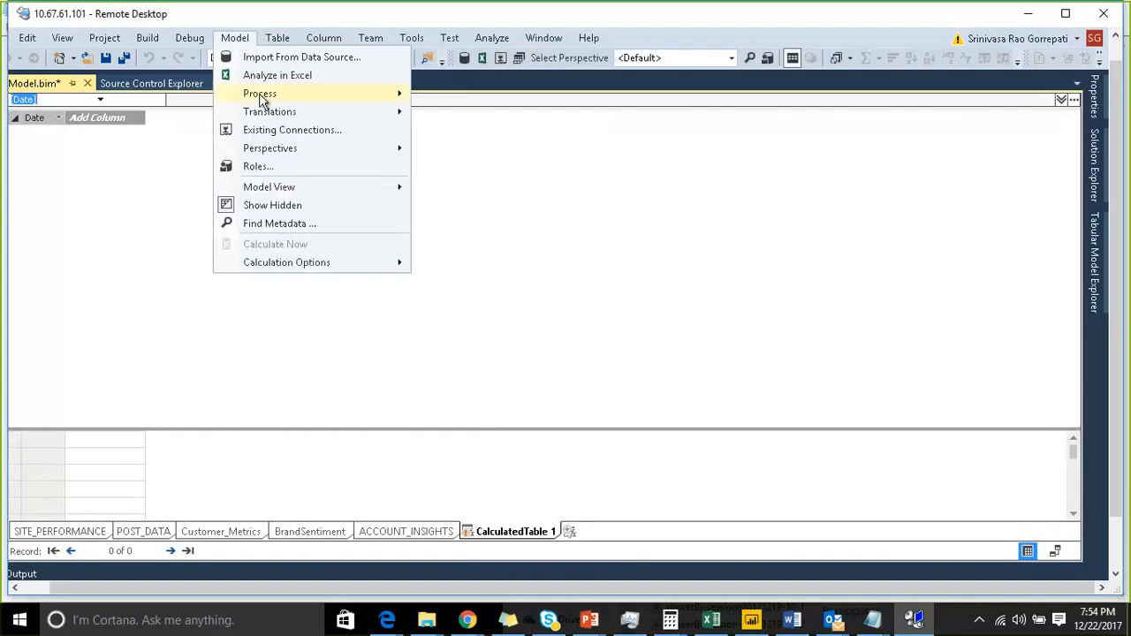
click(479, 476)
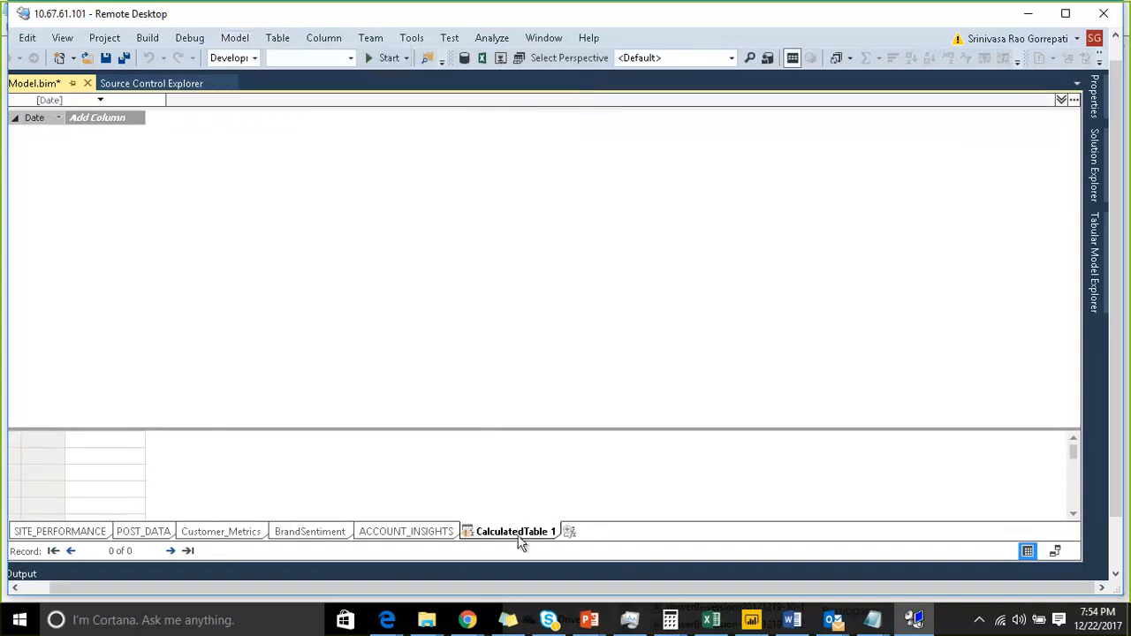
- Switch to diagram view and move CalculatedTable 1 below POST_DATA among the other tables
click(1055, 551)
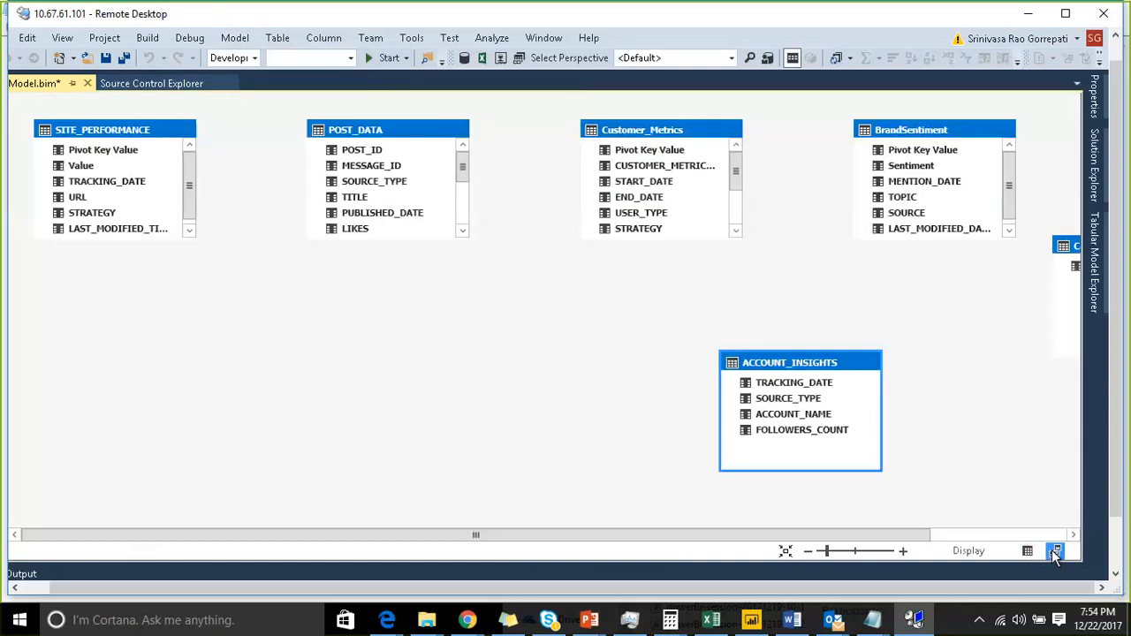
drag(684, 536, 919, 536)
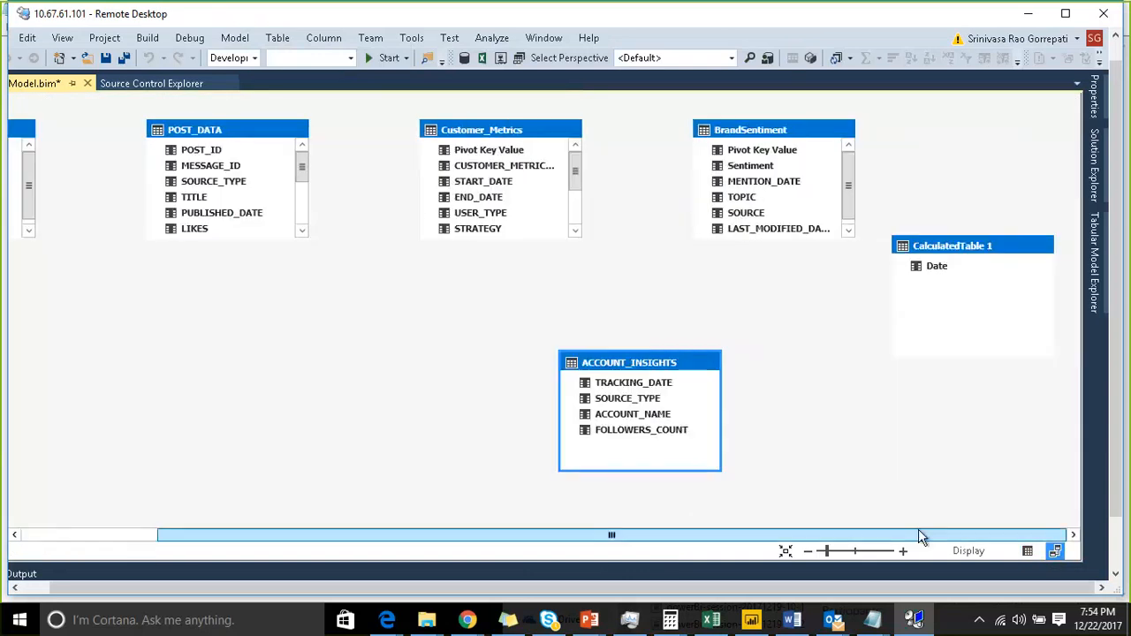
drag(925, 245, 255, 285)
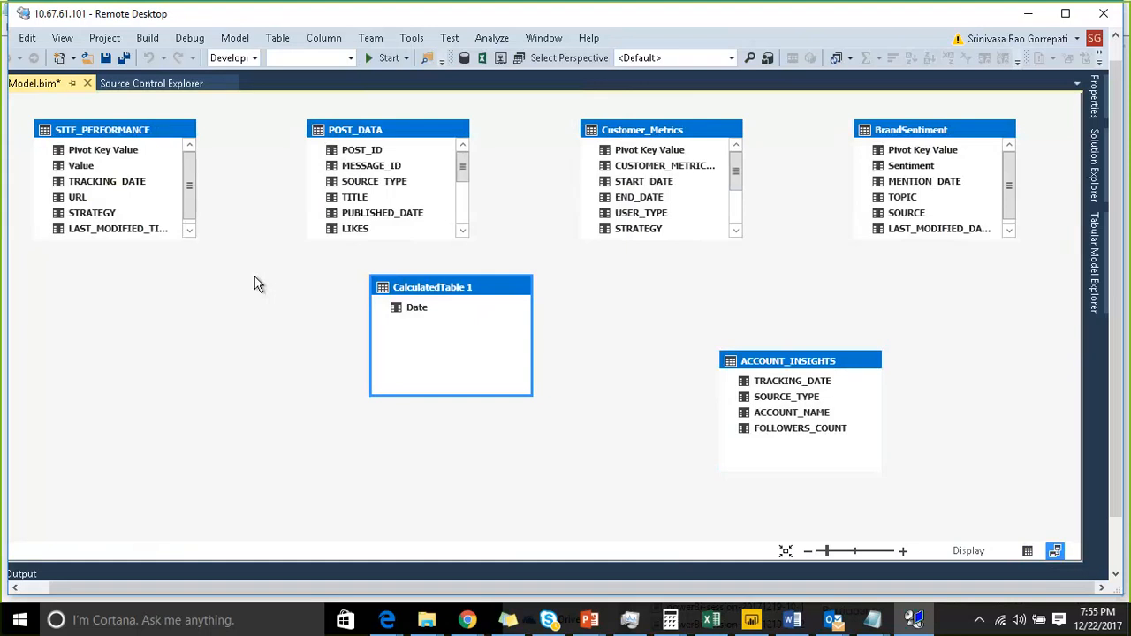
- Go to CalculatedTable 1 in grid view and recommit its CALENDAR formula with a closing parenthesis
right_click(417, 286)
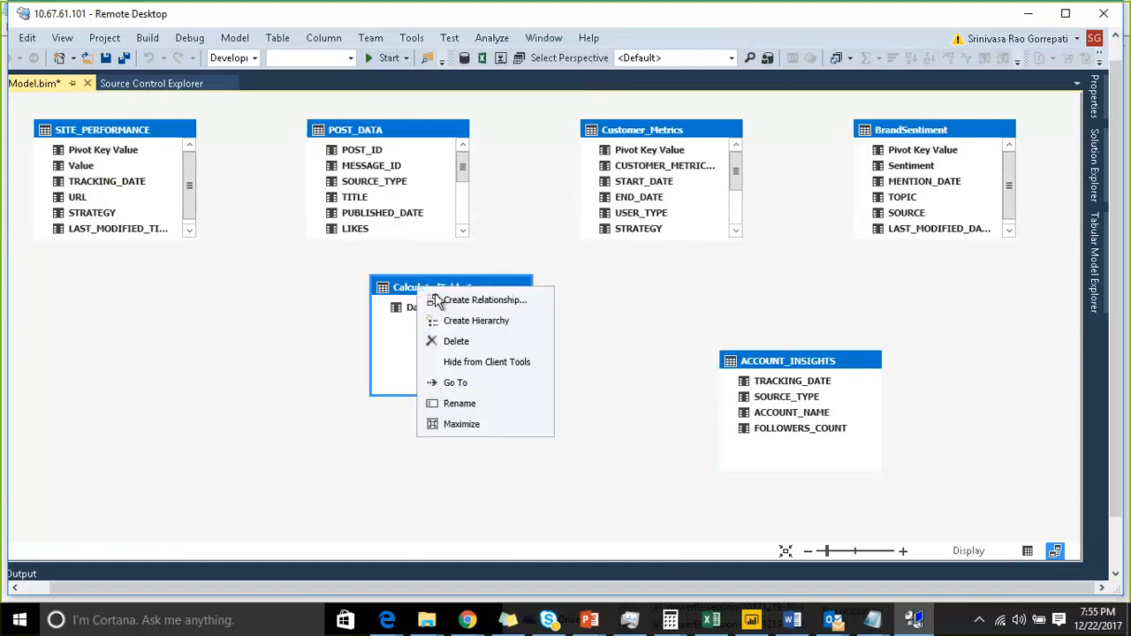
click(495, 385)
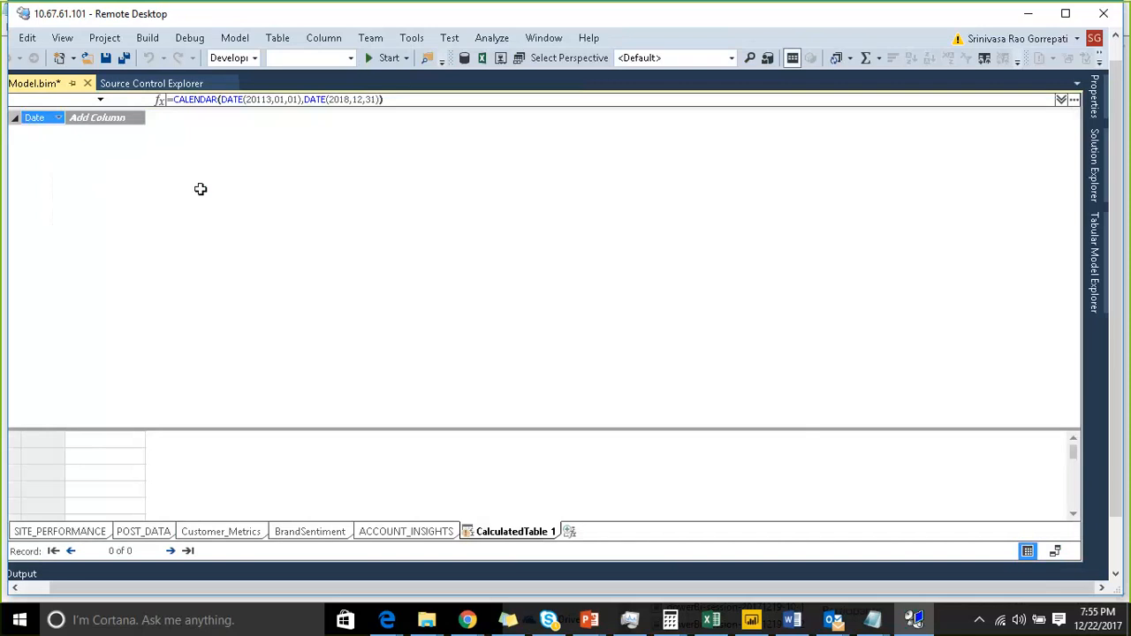
click(238, 99)
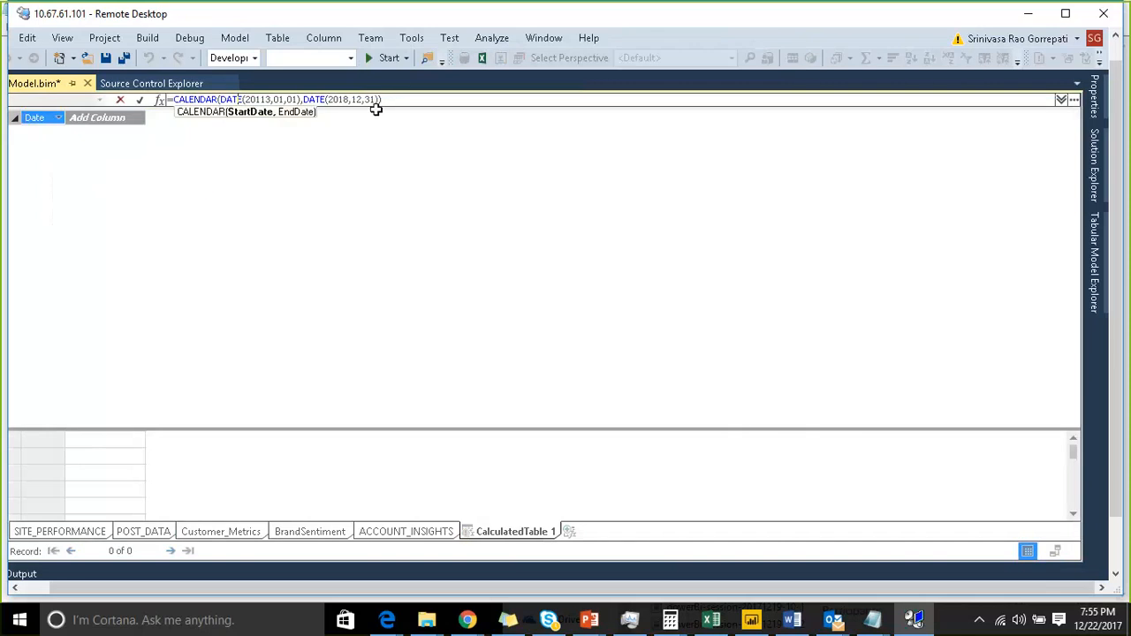
click(391, 100)
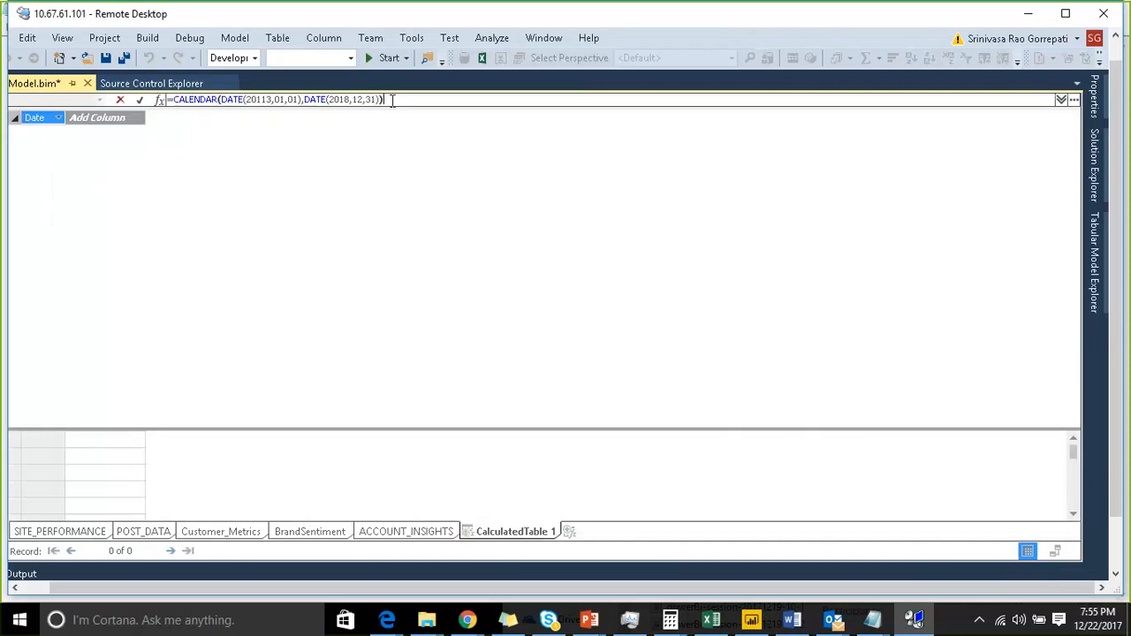
key(Left)
key(Left)
key(Left)
key(Left)
key(Left)
key(Left)
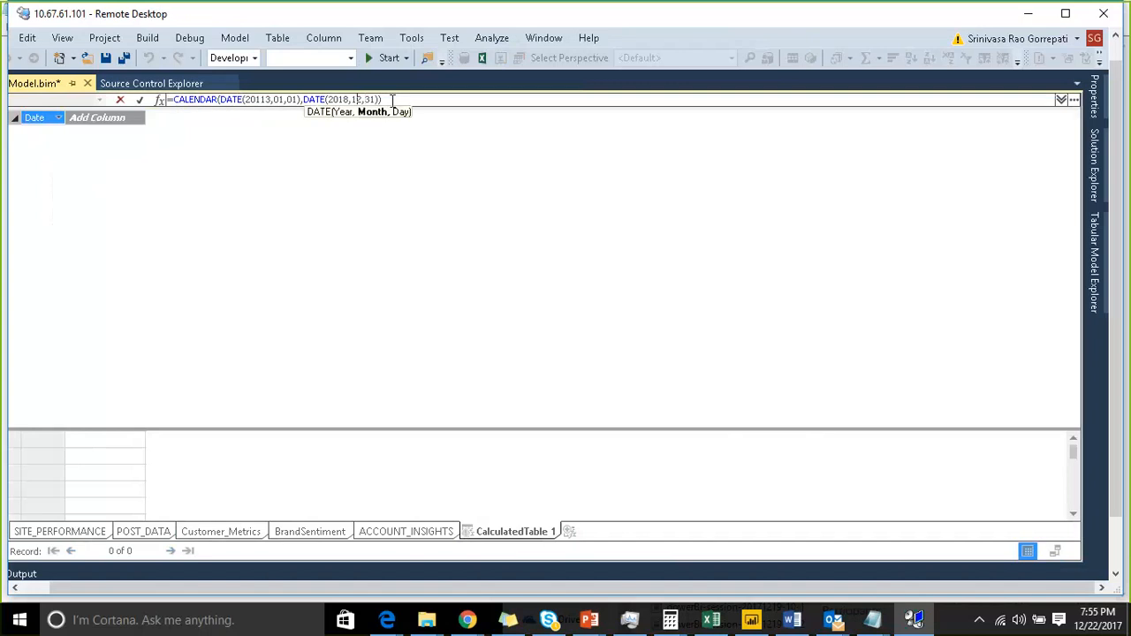
key(Right)
key(Right)
key(Right)
key(Right)
key(Right)
key(Right)
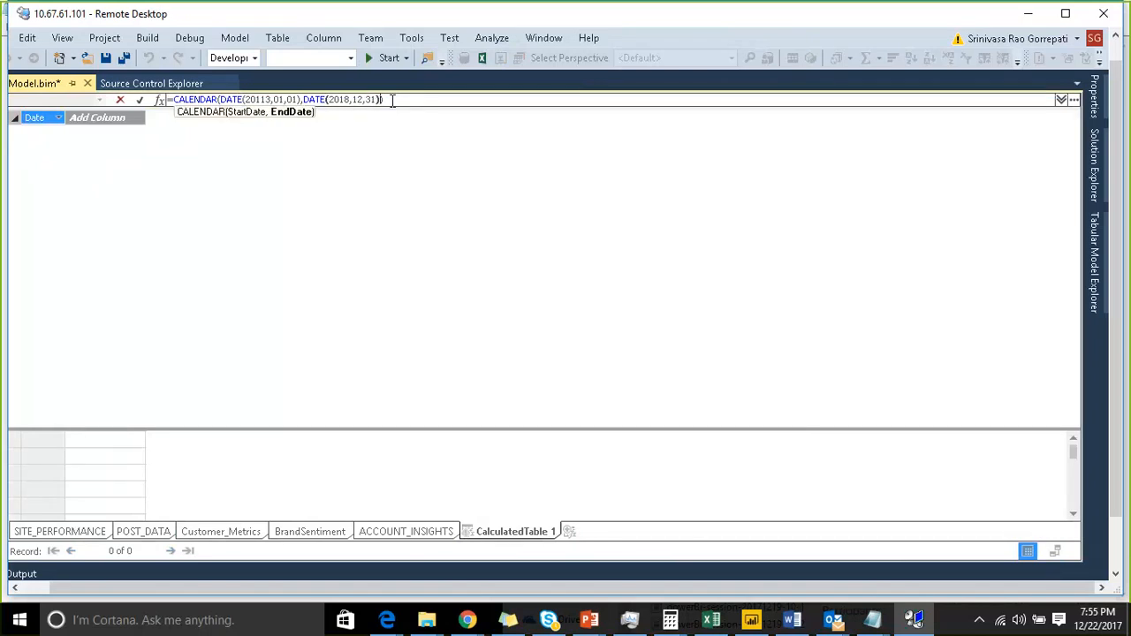
text())
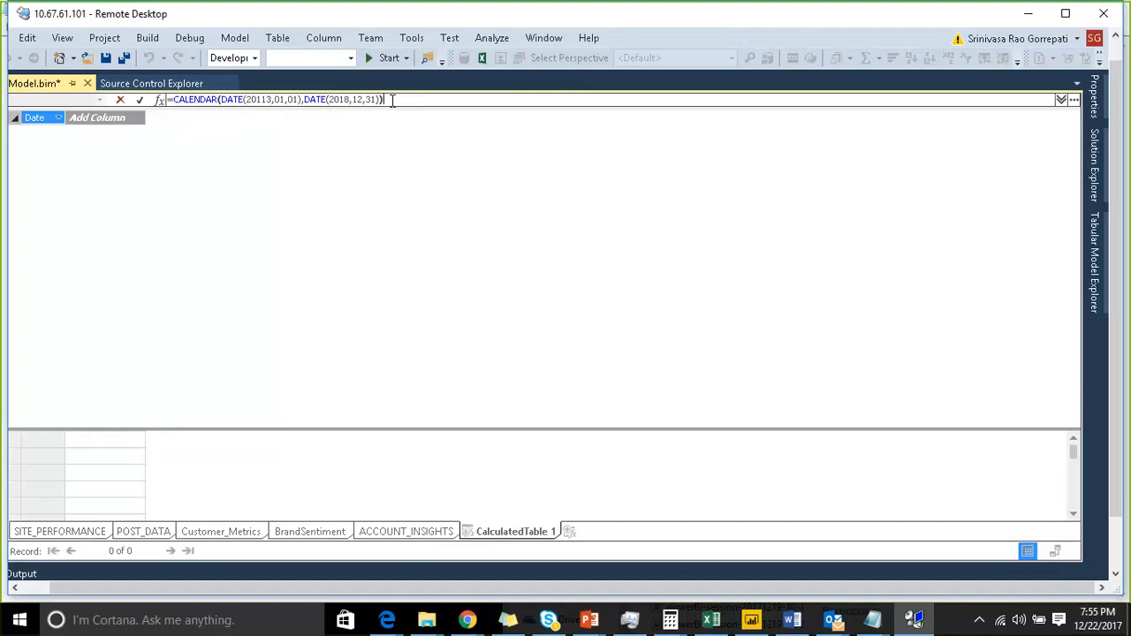
key(Return)
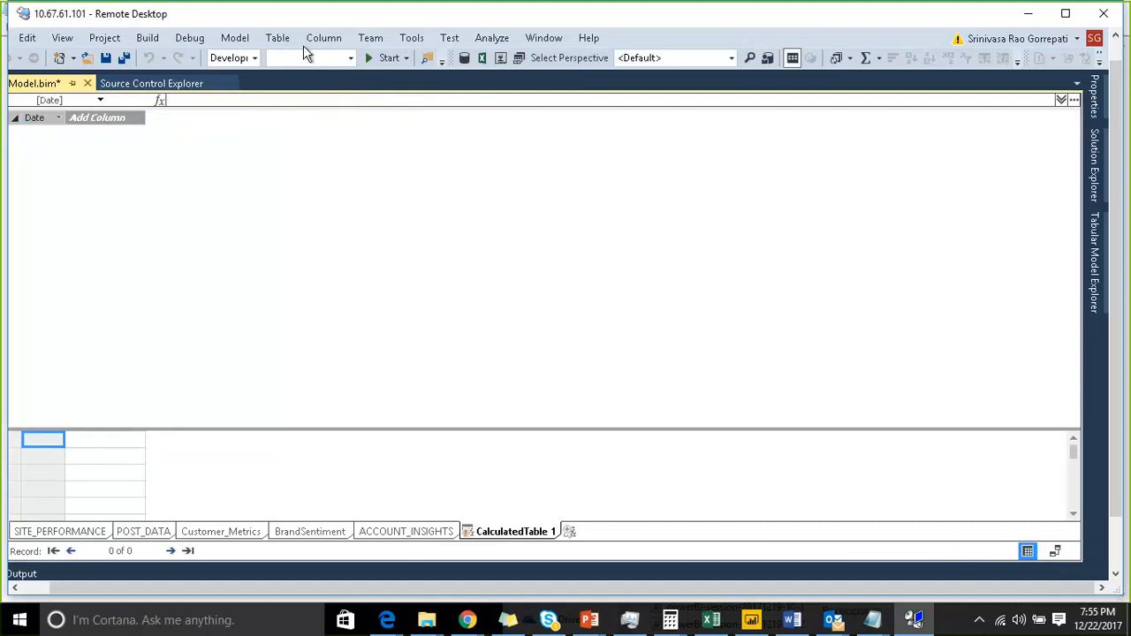
- Process all tables in the model and close the Data Processing dialog
click(238, 40)
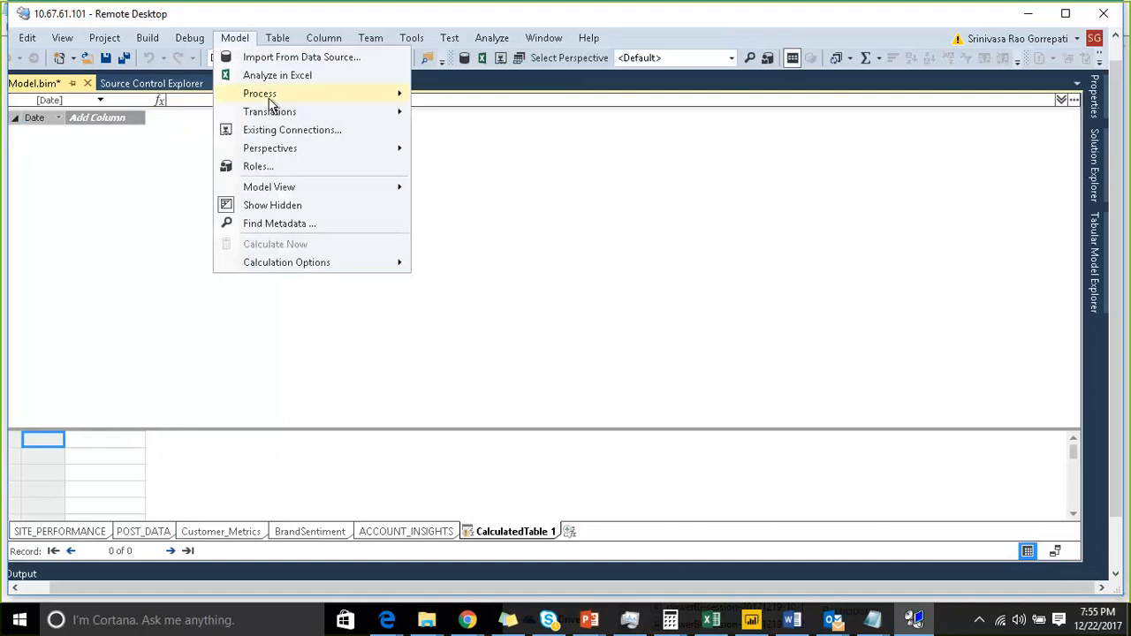
mouse_move(270, 95)
click(439, 134)
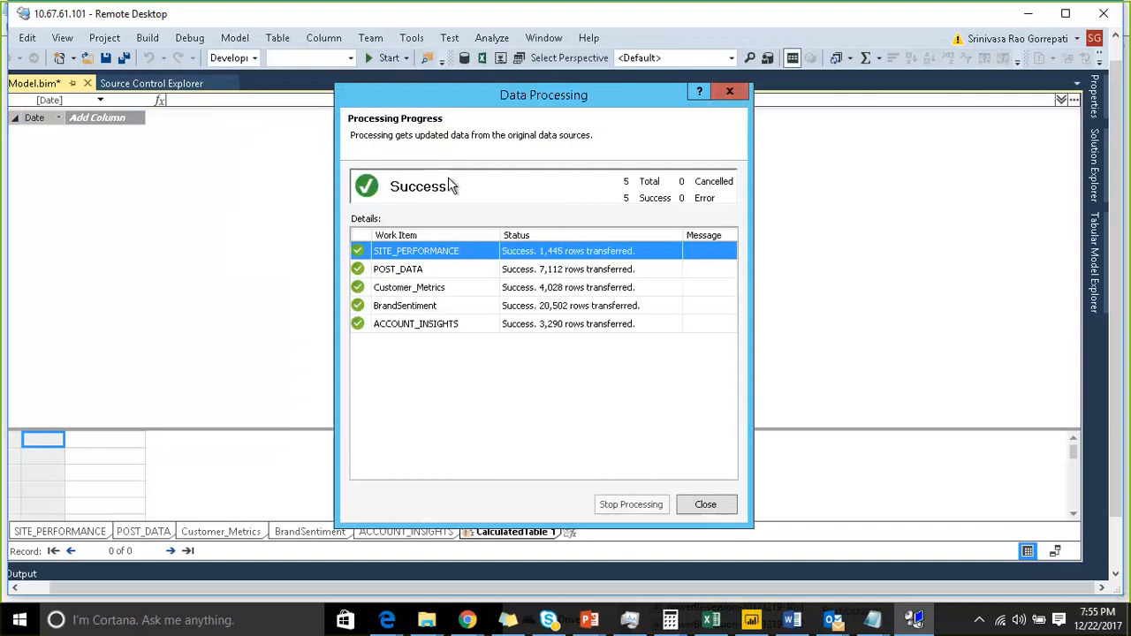
click(696, 505)
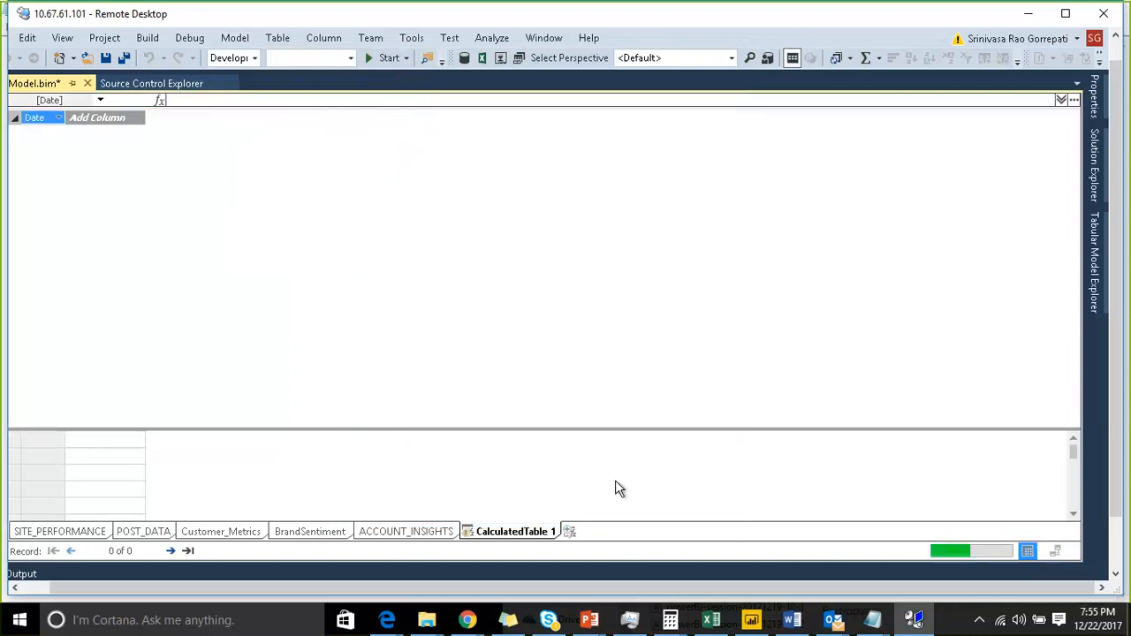
- Open the Error List and examine the warning about the calculated table's DATE argument
click(429, 533)
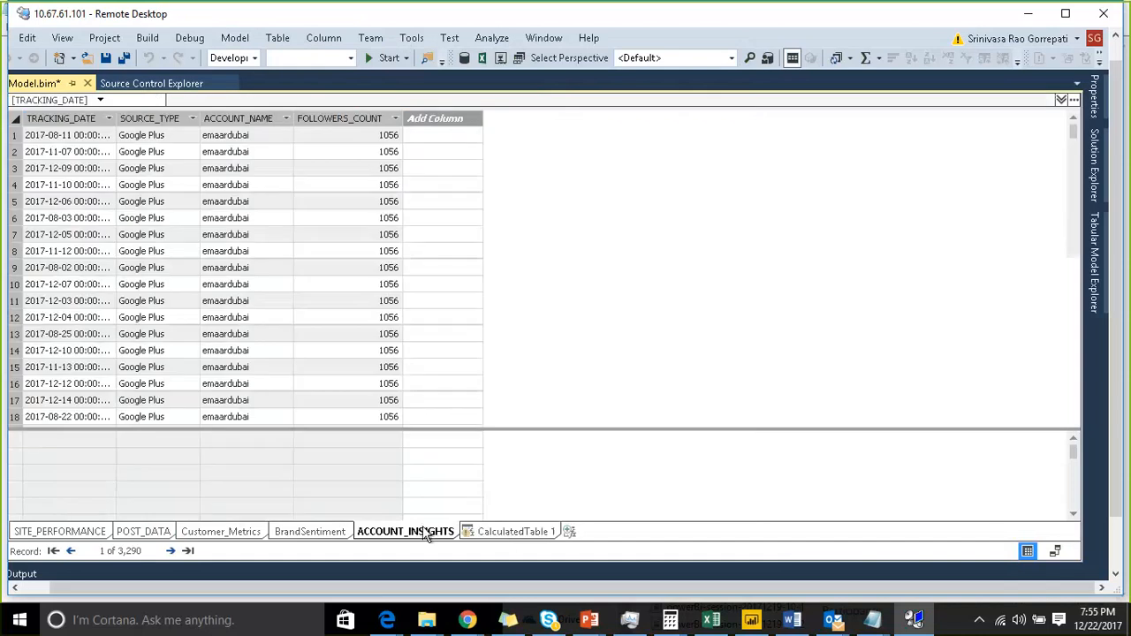
click(507, 534)
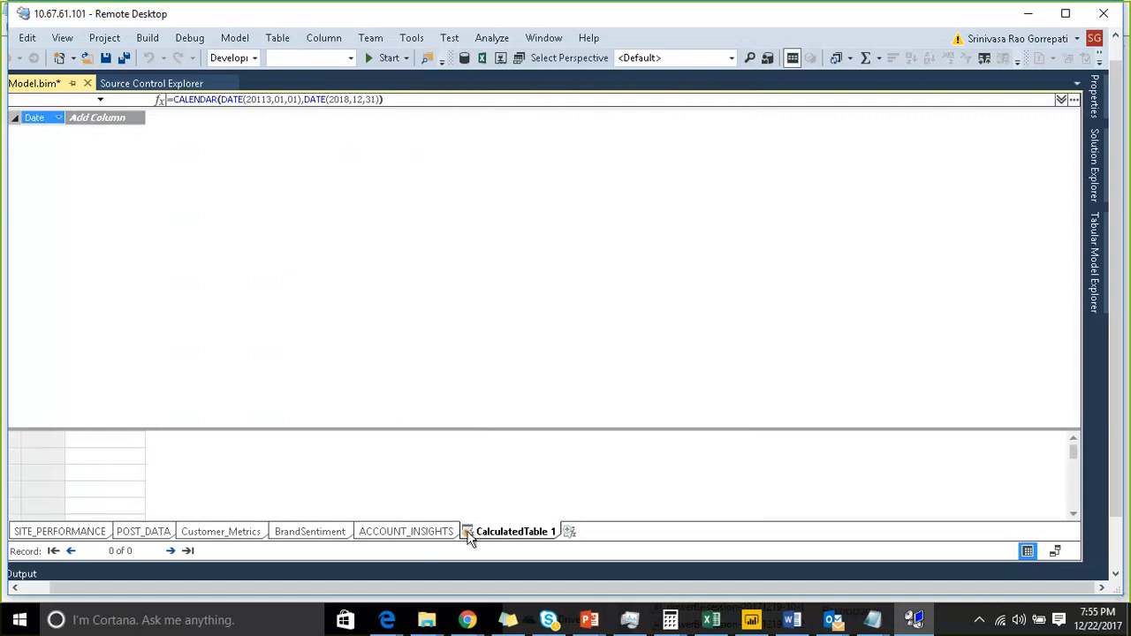
mouse_move(469, 535)
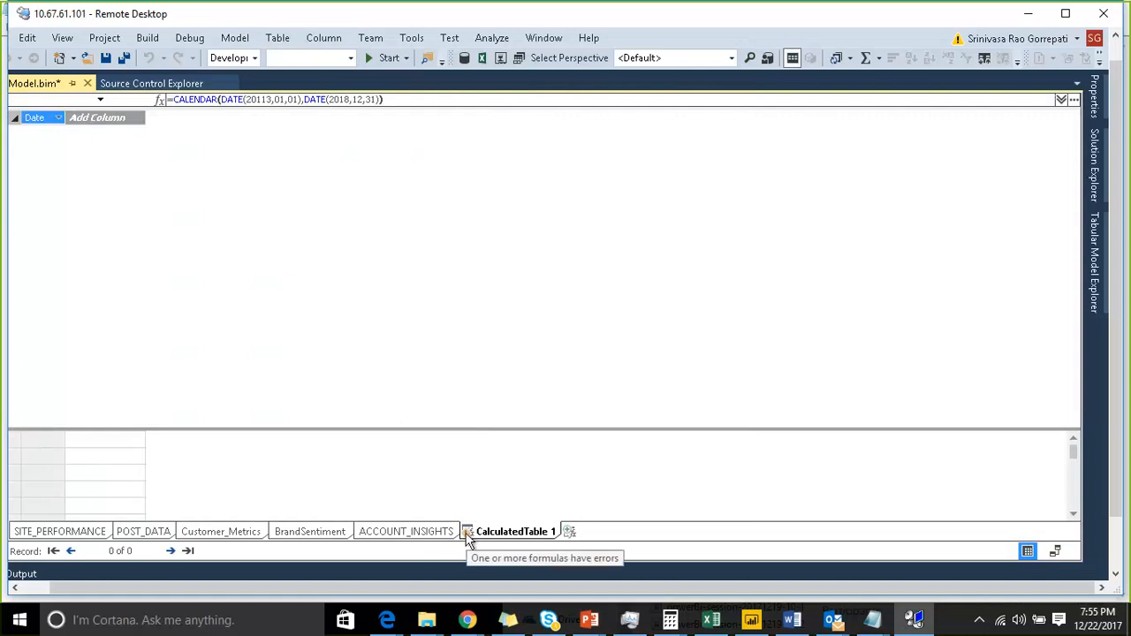
double_click(468, 535)
click(499, 468)
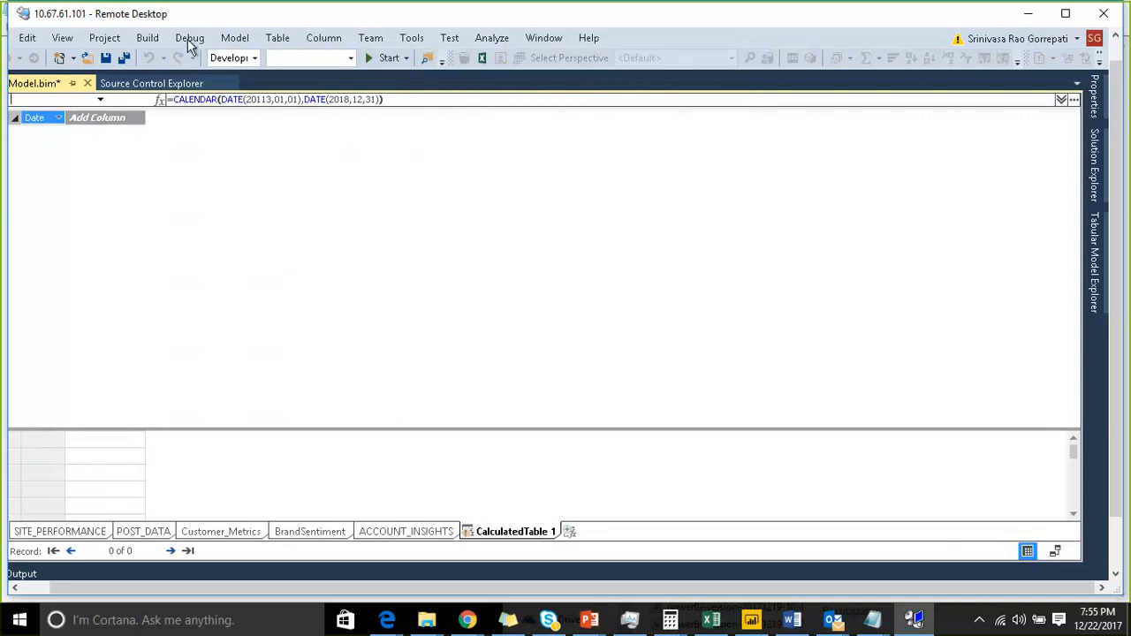
click(64, 38)
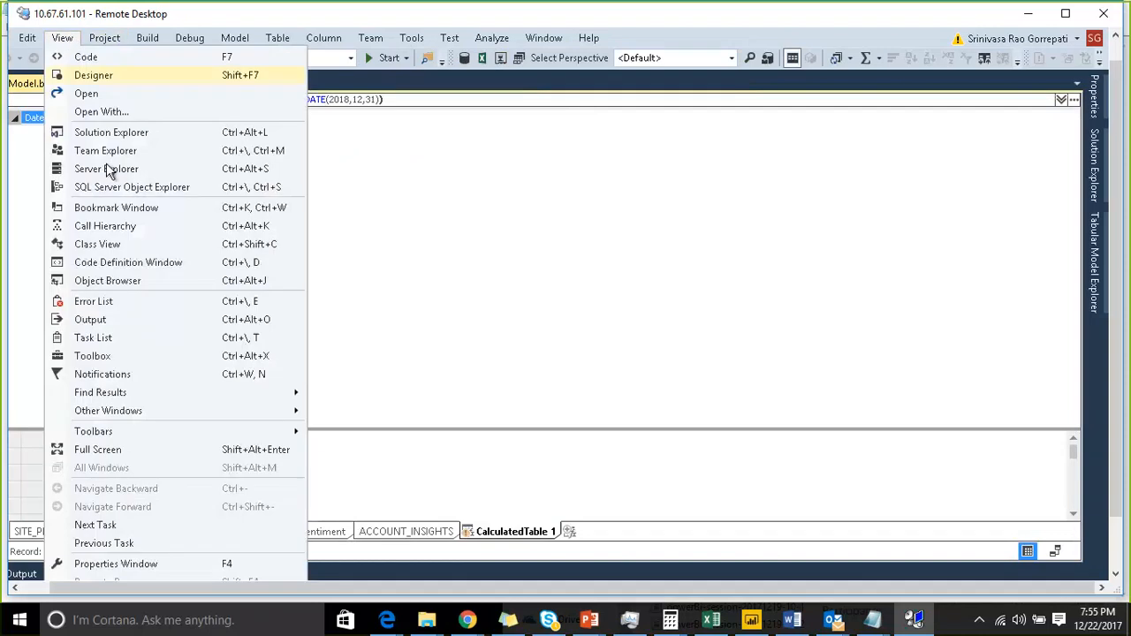
click(108, 301)
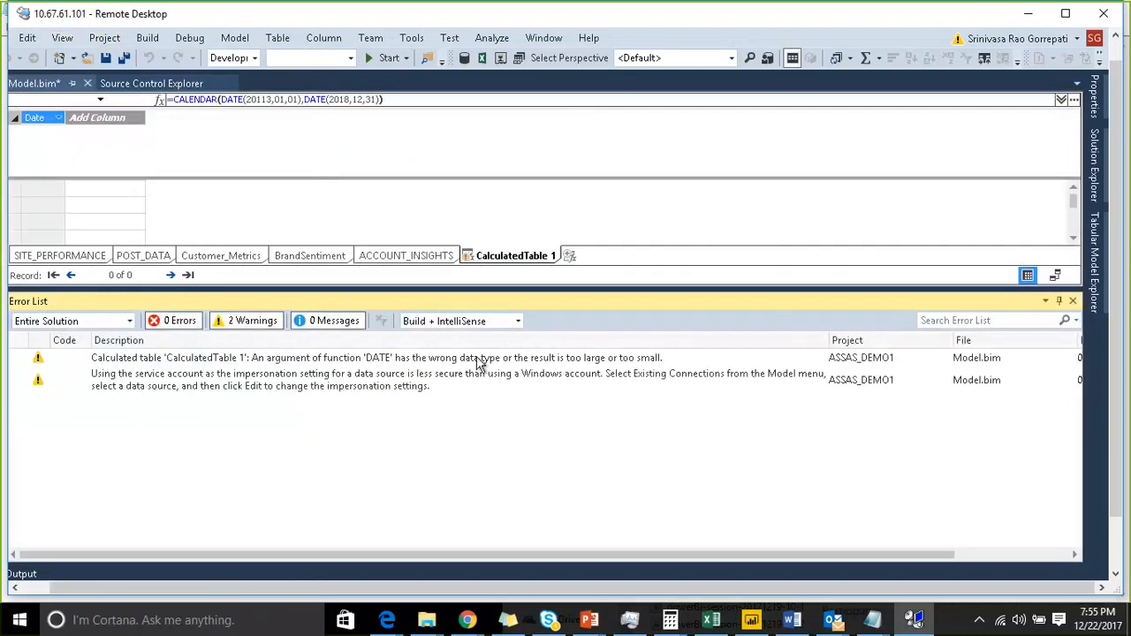
click(262, 362)
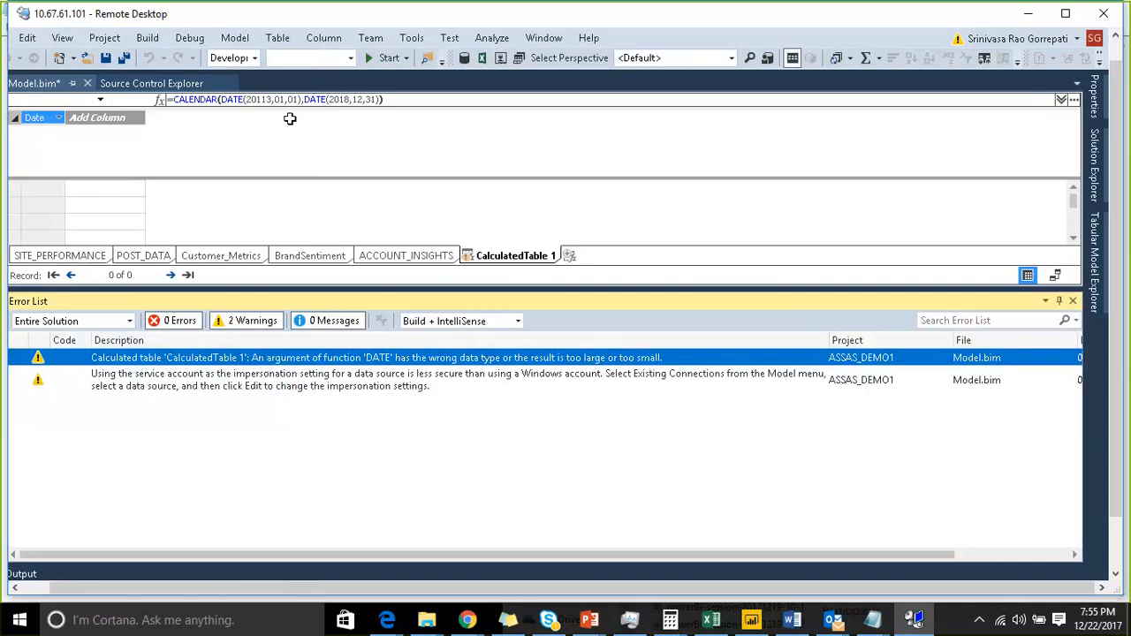
- Correct the start year in the CALENDAR formula to 2013 and commit the formula
click(264, 99)
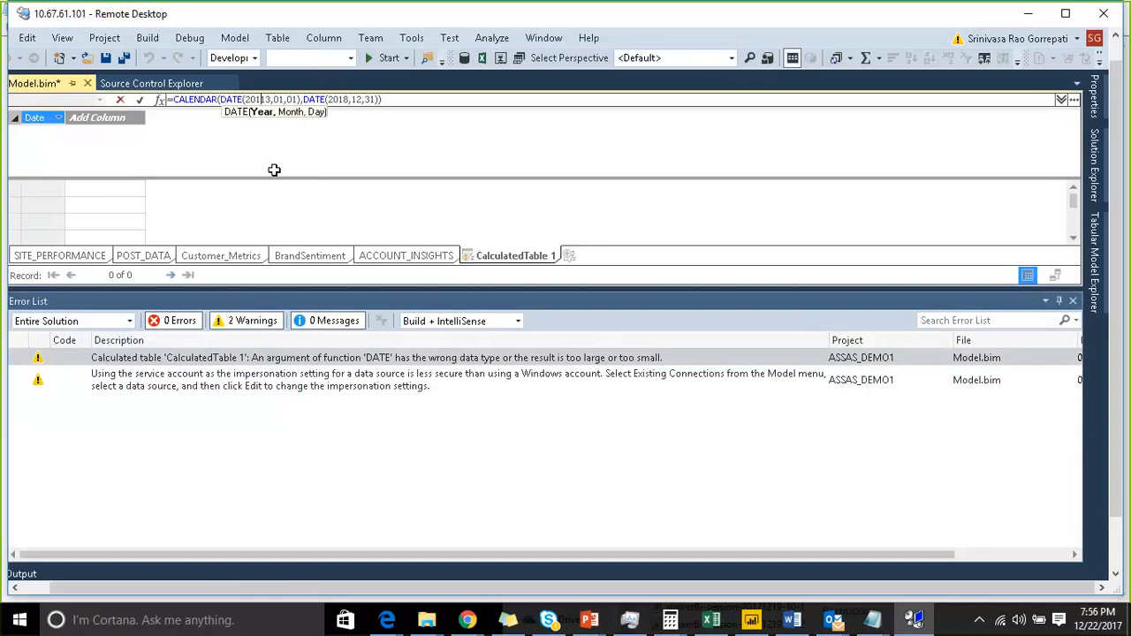
key(Delete)
key(Right)
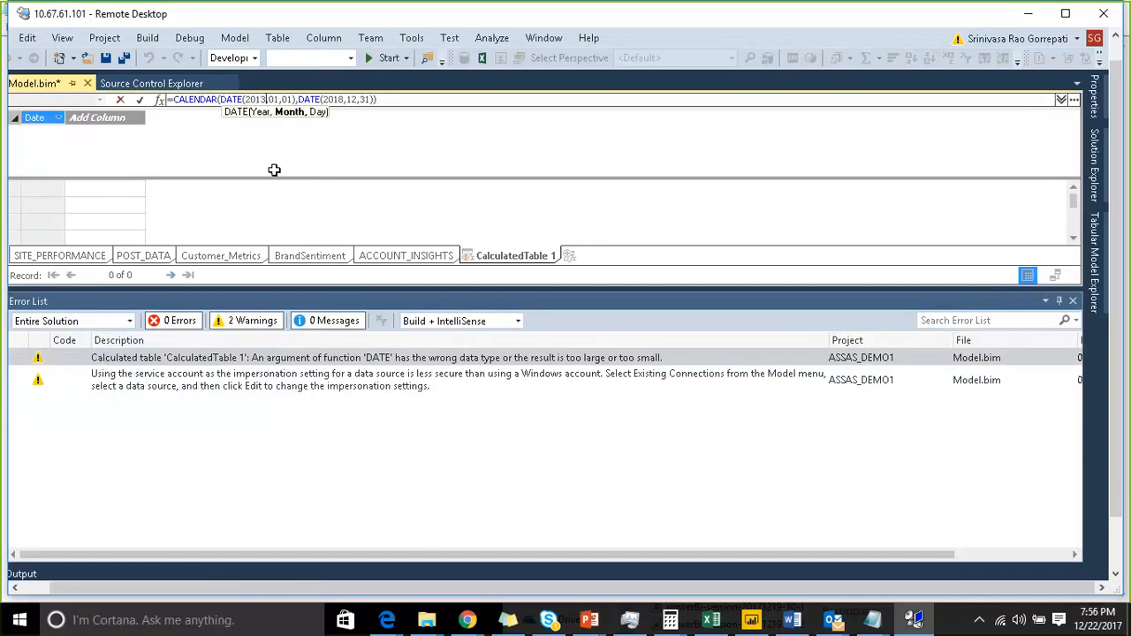
key(Right)
key(Right)
key(Right)
key(Right)
key(Right)
key(Right)
key(Right)
key(Right)
key(Right)
key(Right)
key(Right)
key(Right)
key(Right)
key(Right)
key(Right)
key(Right)
key(Right)
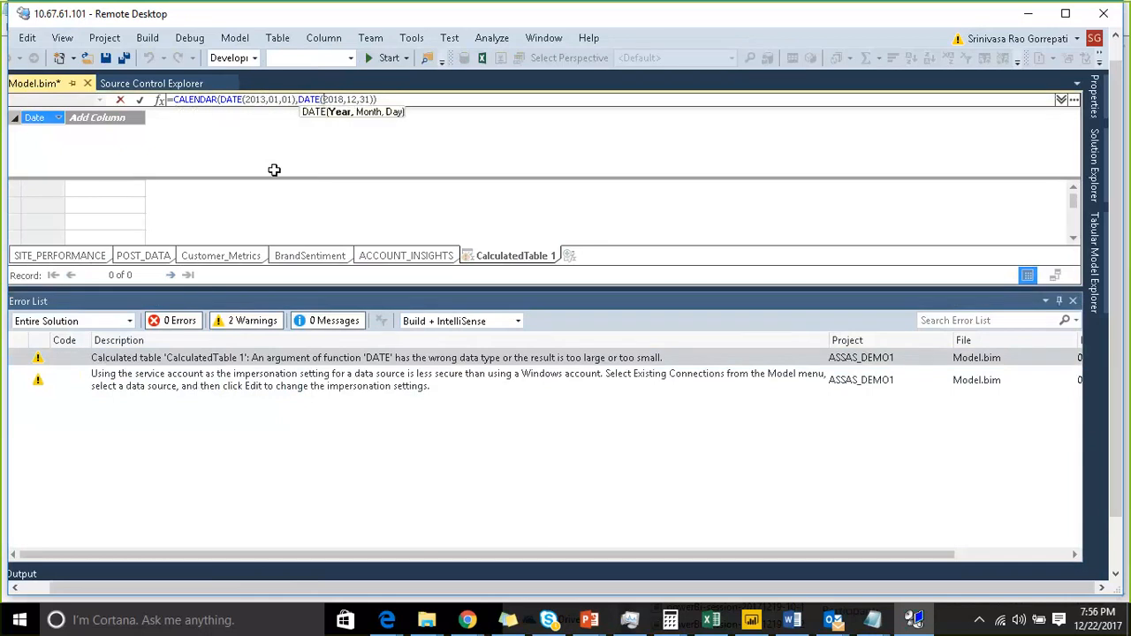
key(Right)
key(Right)
key(Right)
key(Right)
key(Right)
key(Right)
key(Right)
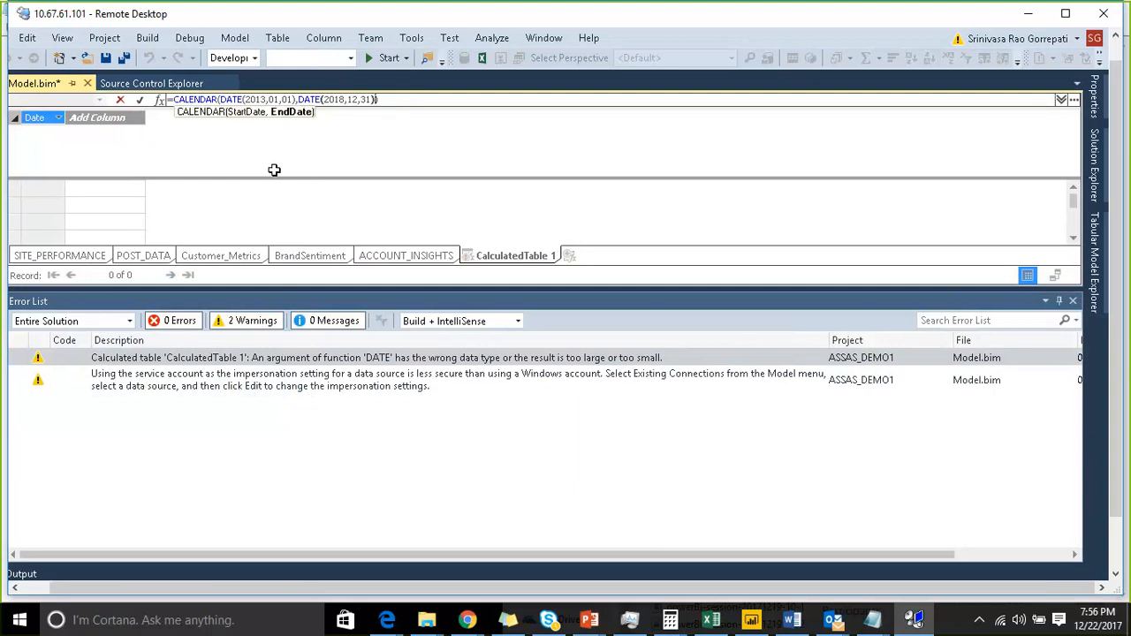
key(Right)
key(Return)
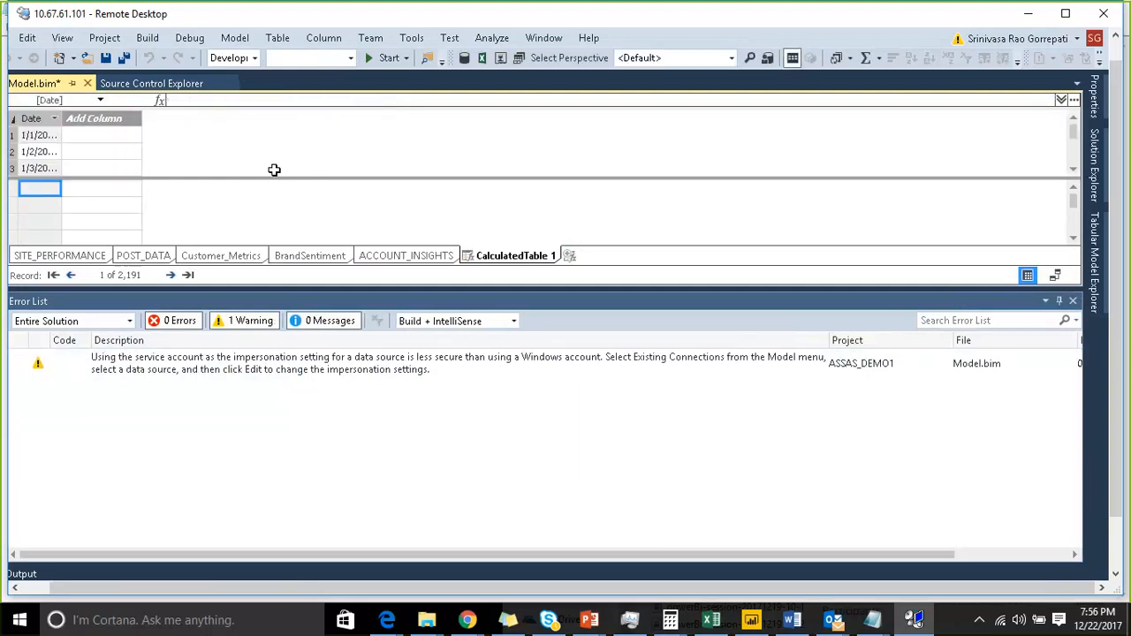
- Widen the Date column and set its data format to Short Date
click(1072, 302)
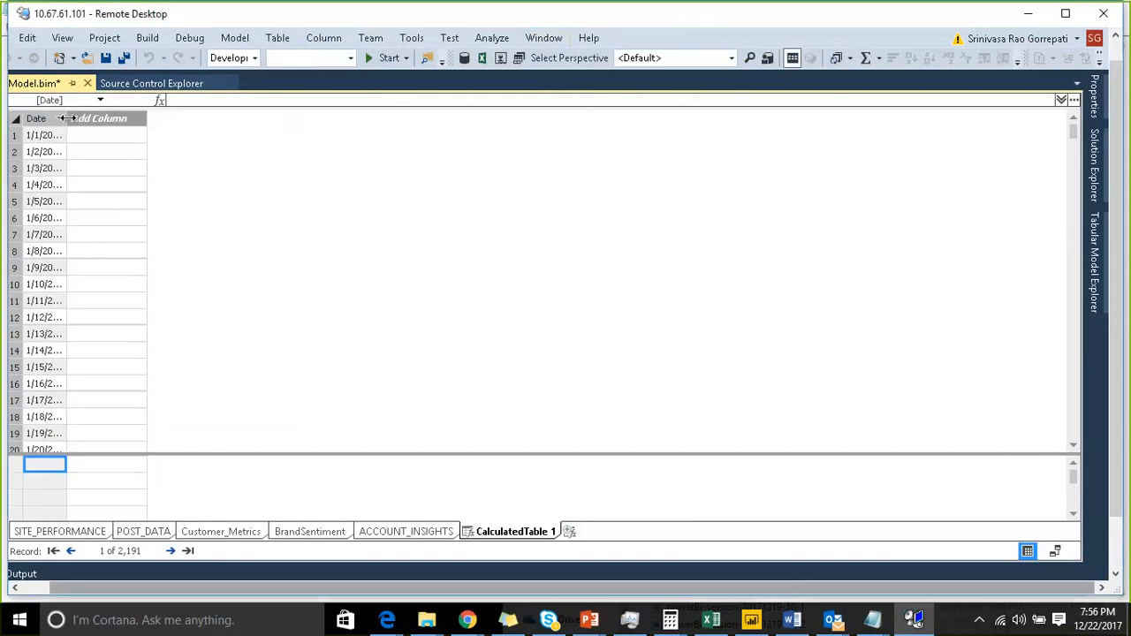
drag(66, 117, 134, 129)
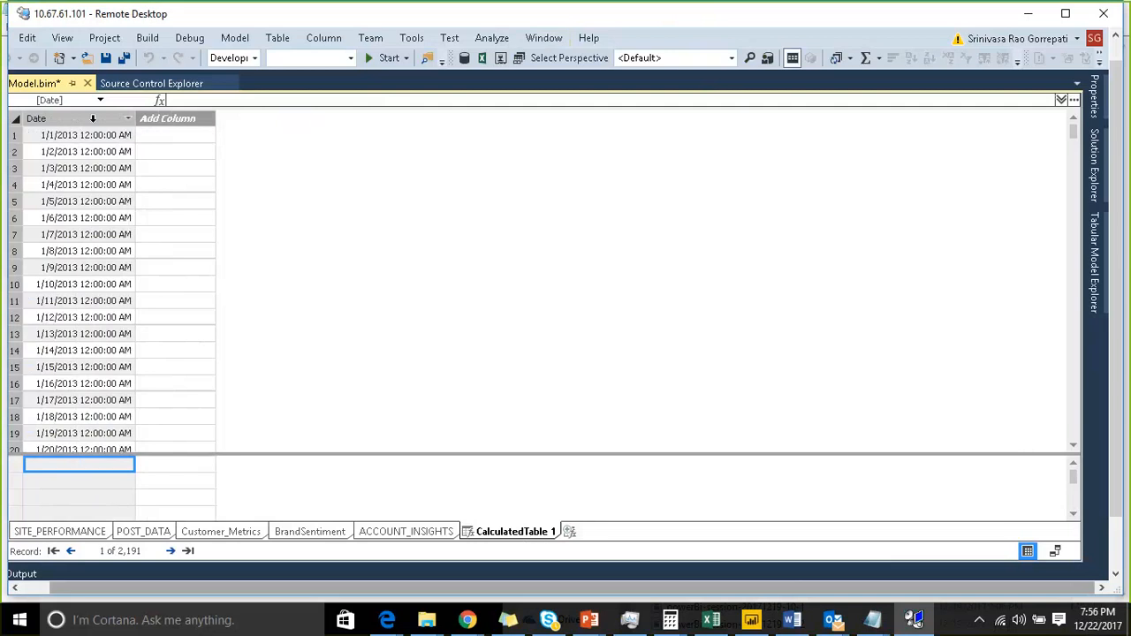
click(92, 117)
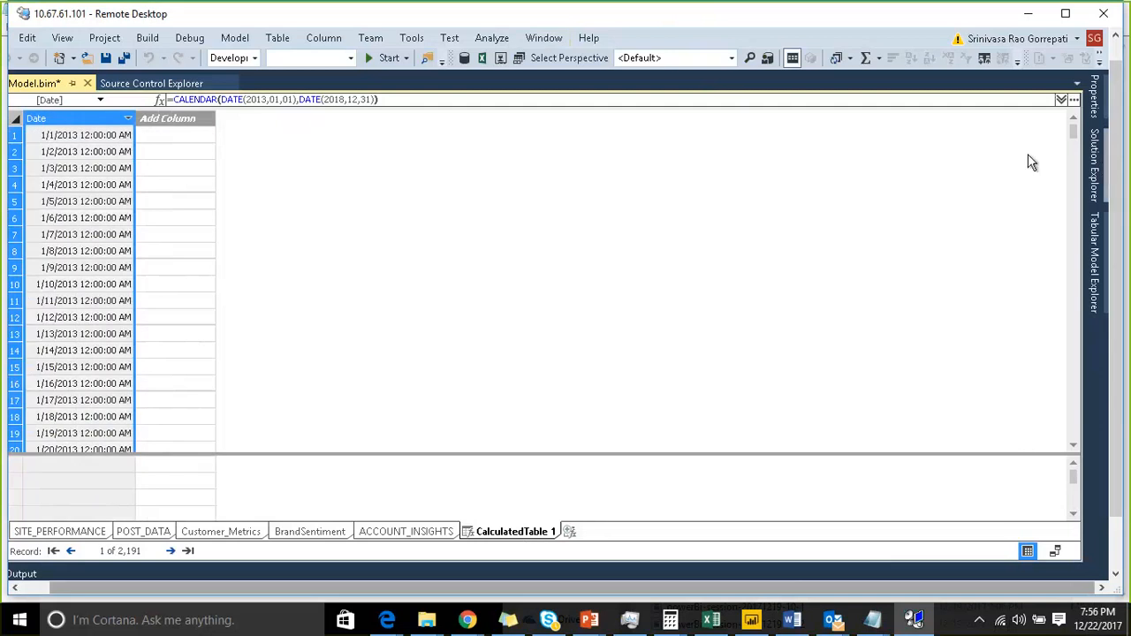
click(1095, 104)
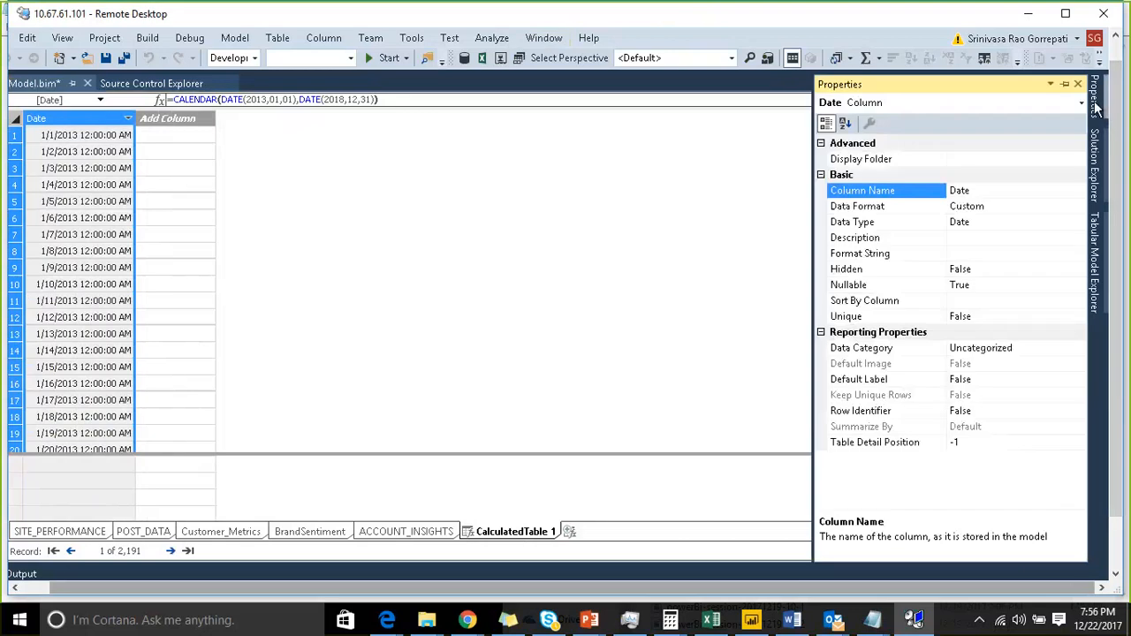
click(757, 185)
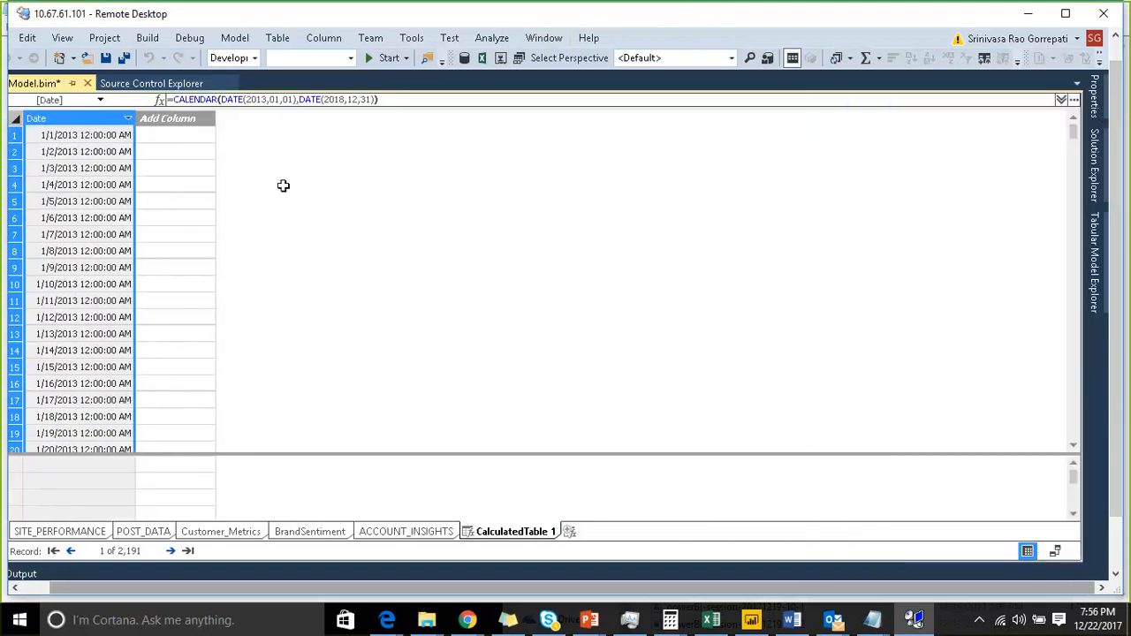
click(1095, 104)
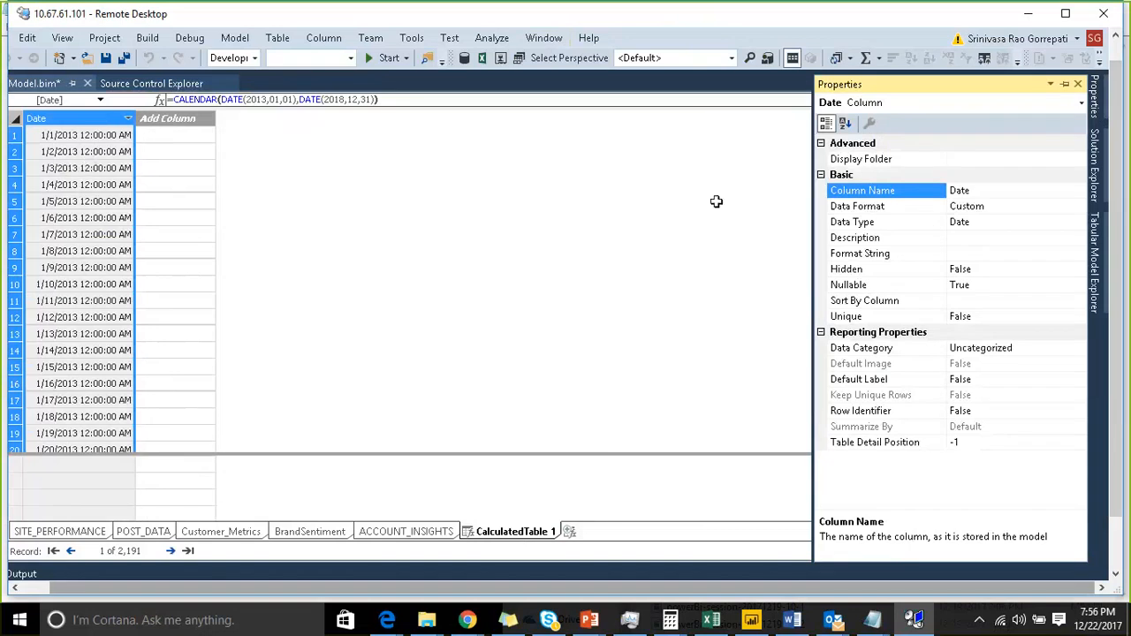
click(1004, 205)
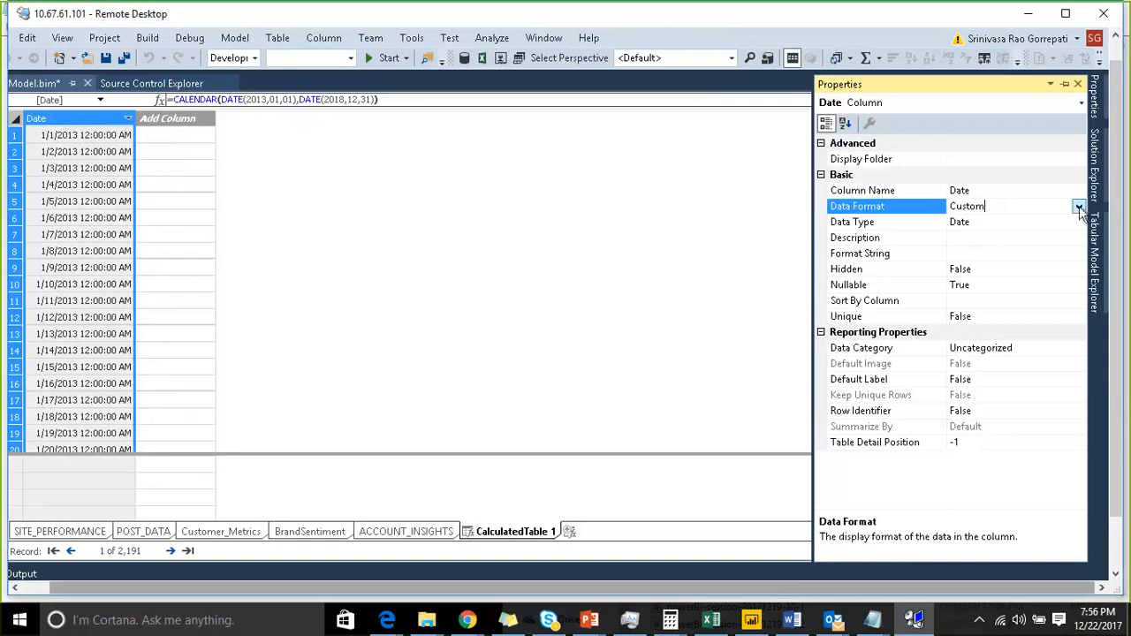
click(1079, 206)
click(953, 237)
- Add a calculated column with the formula =YEAR('CalculatedTable 1'[Date])
click(179, 149)
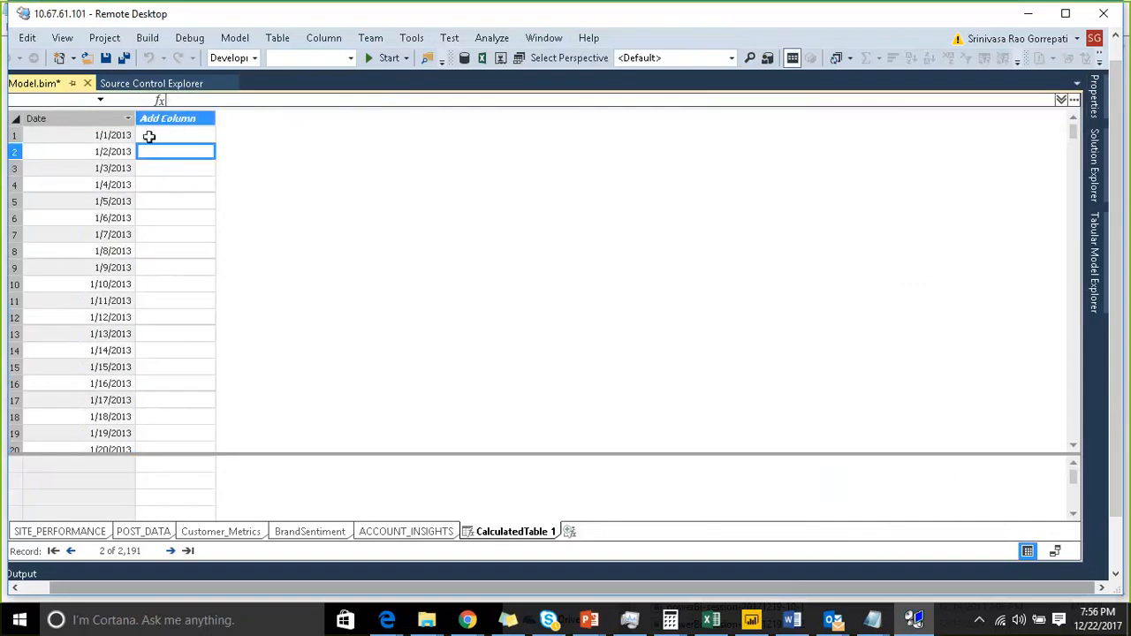
click(187, 102)
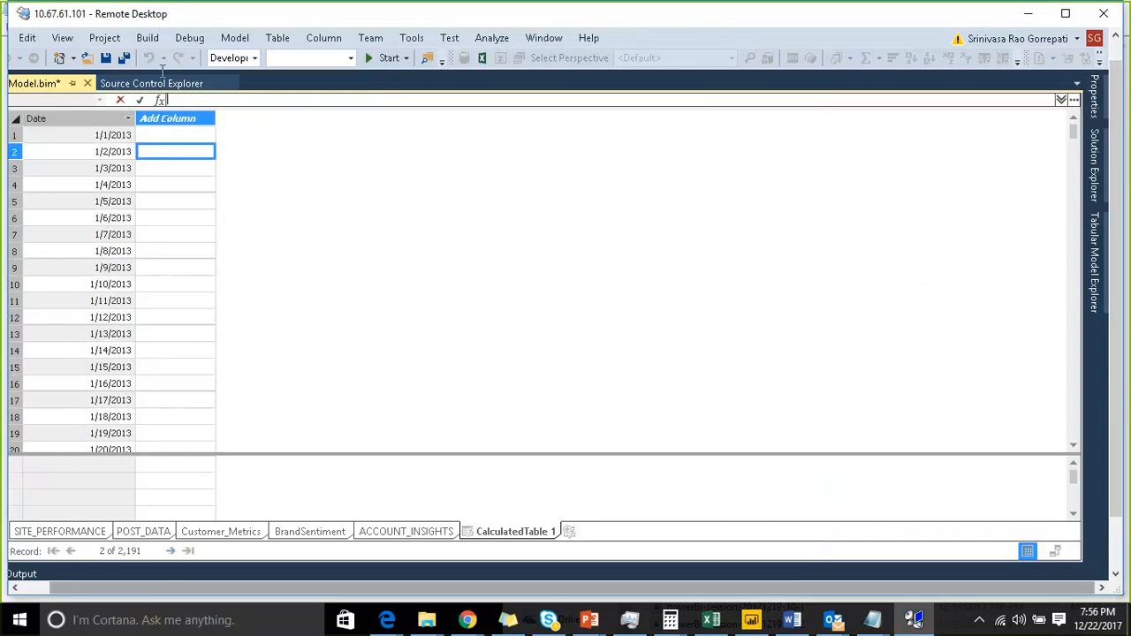
click(181, 116)
click(188, 100)
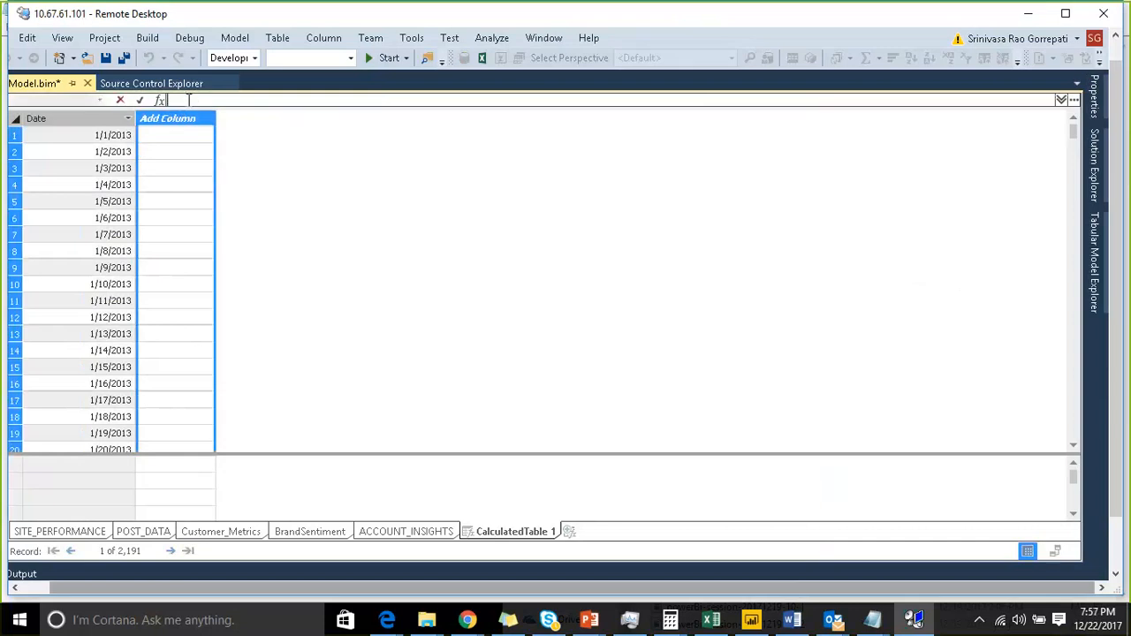
text(=year)
key(BackSpace)
key(BackSpace)
key(BackSpace)
key(BackSpace)
key(BackSpace)
text(=year()
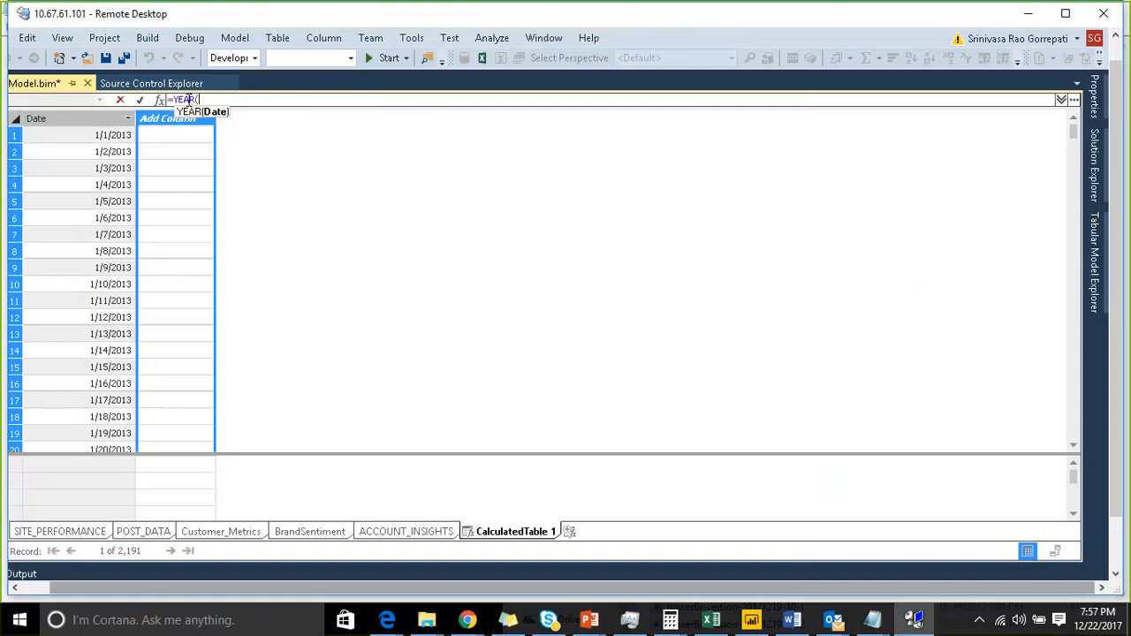
text(date)
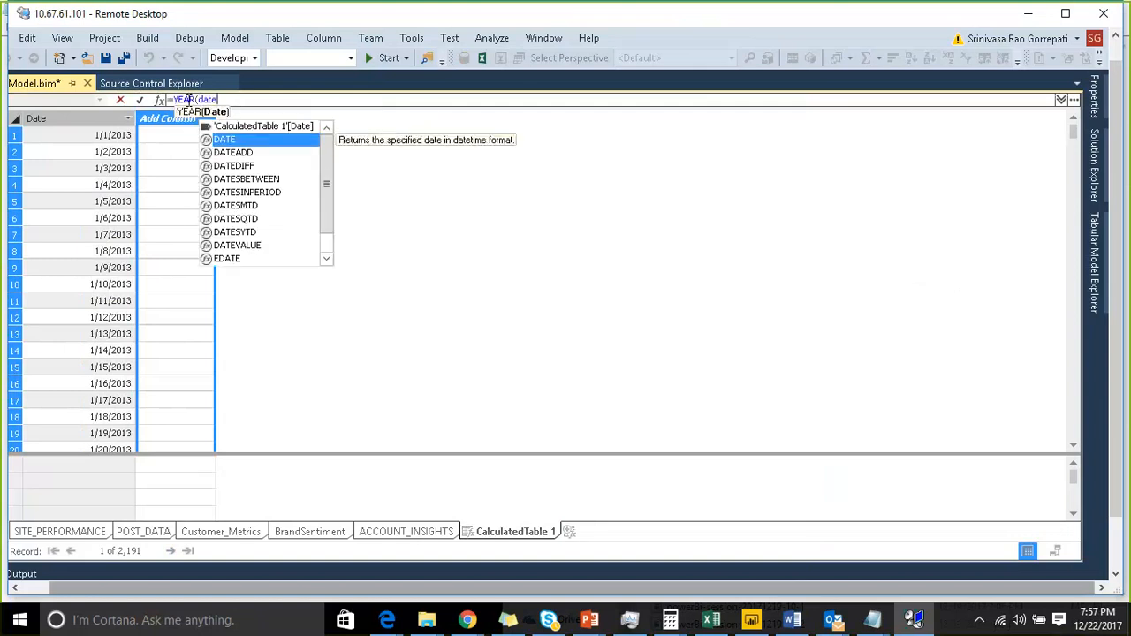
key(Up)
key(Tab)
text())
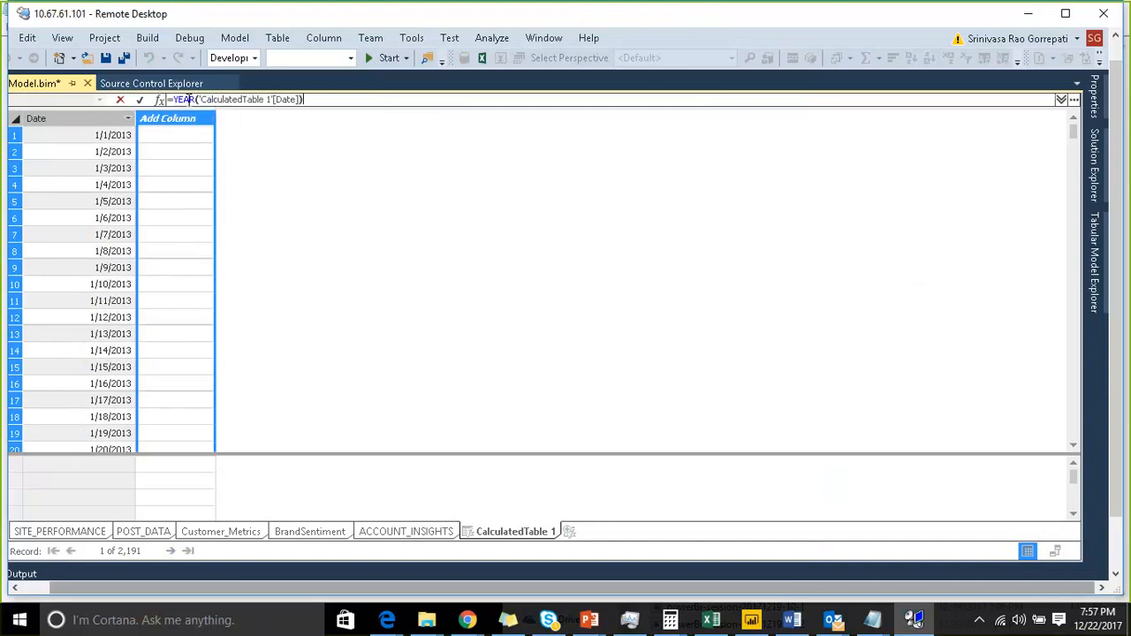
key(Return)
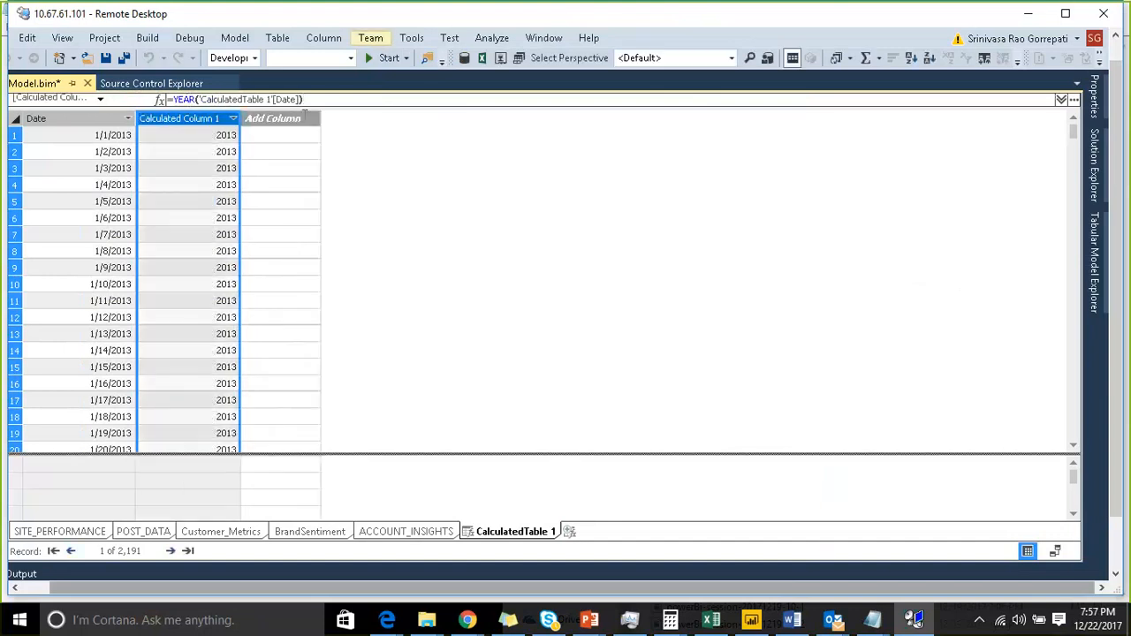
- Add a calculated column with the formula =MONTH('CalculatedTable 1'[Date])
click(304, 116)
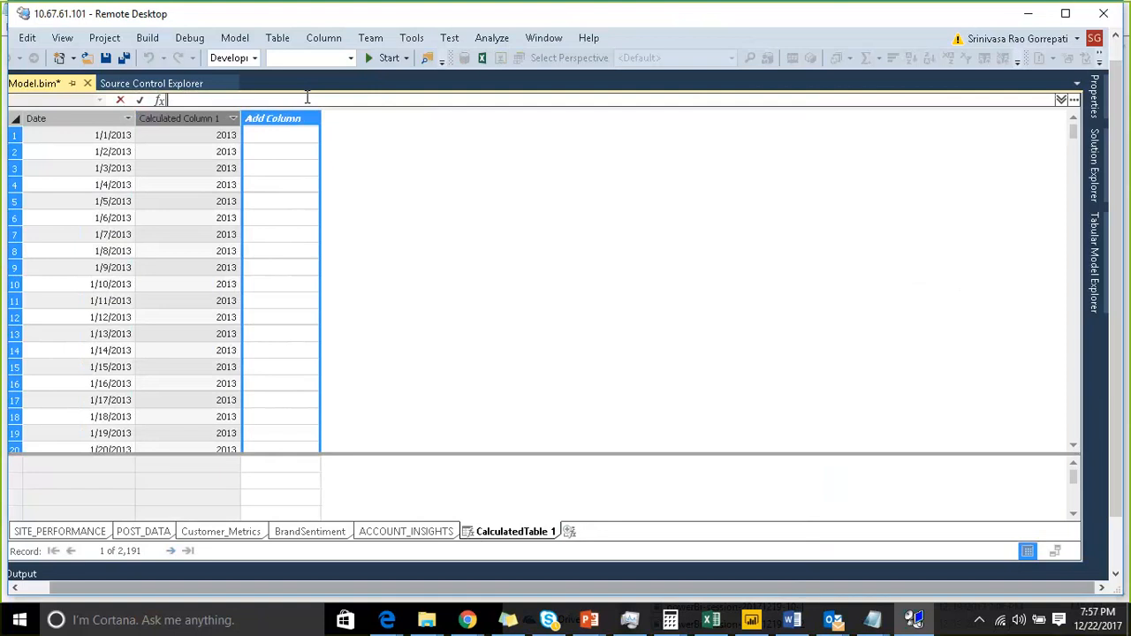
text(=MONTH()
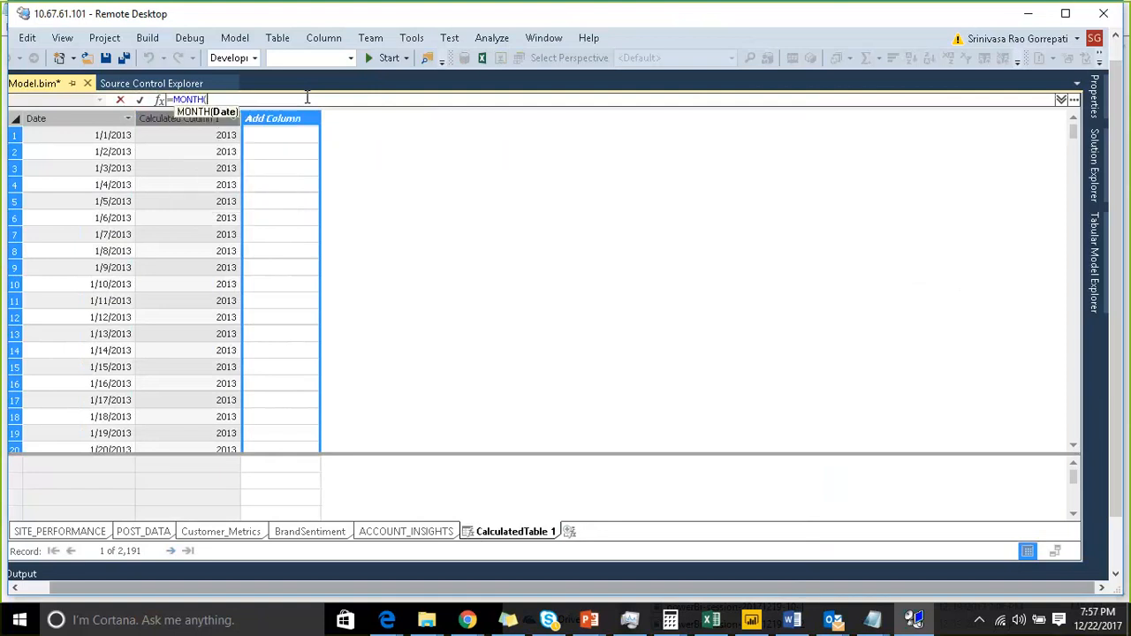
text(dat)
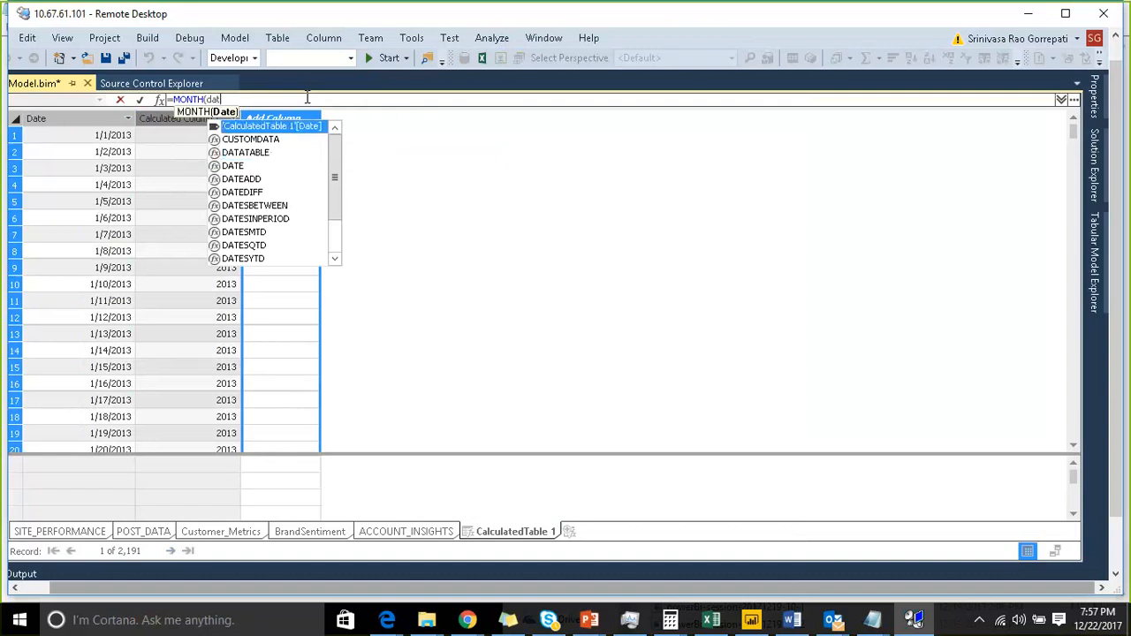
key(Tab)
text())
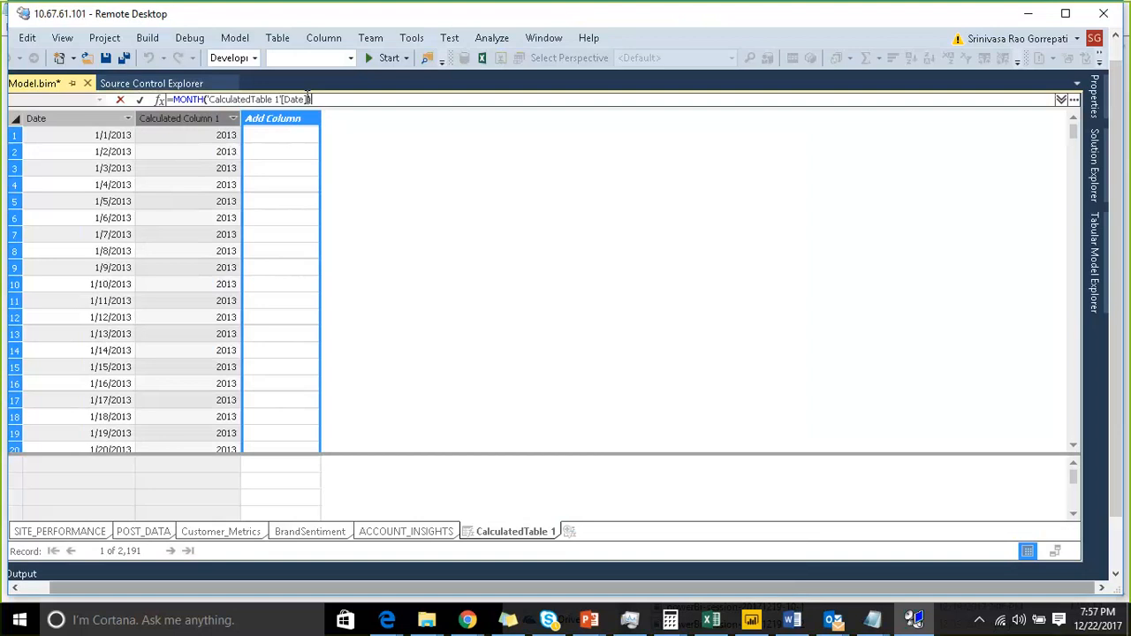
key(Return)
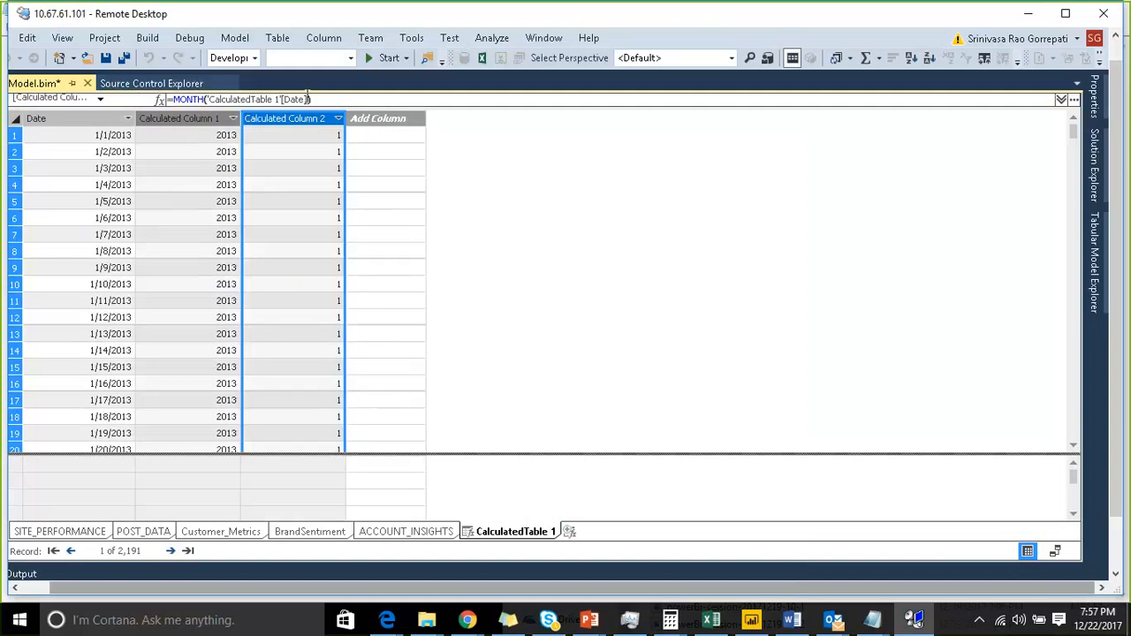
- Add a calculated column with the formula =FORMAT('CalculatedTable 1'[Date],"MMMM") for month names
click(380, 120)
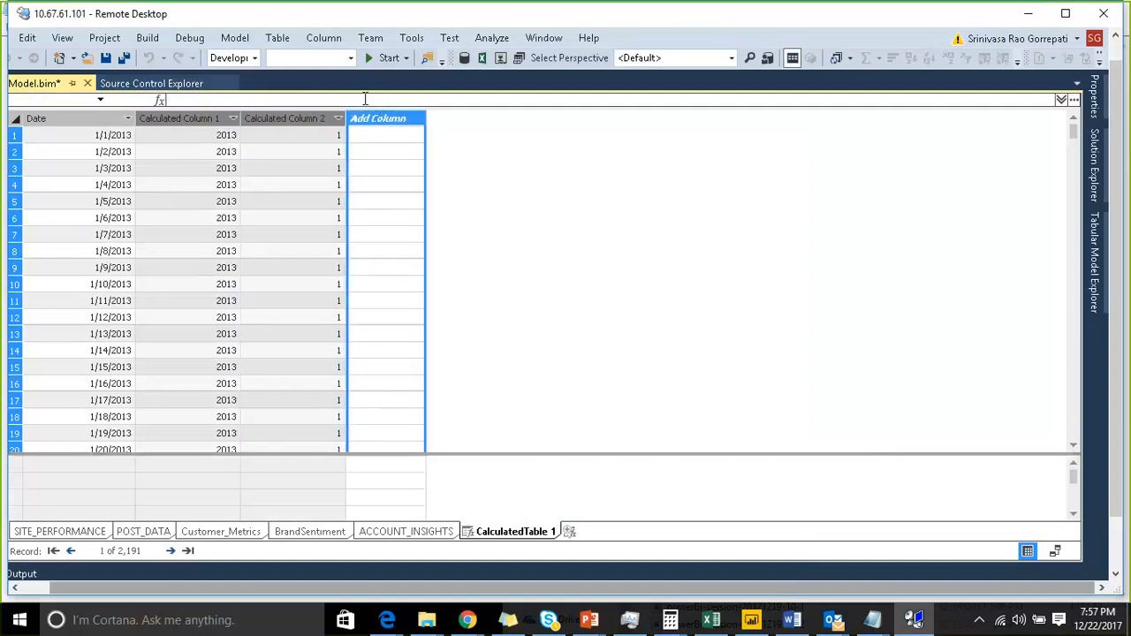
click(365, 99)
text(=)
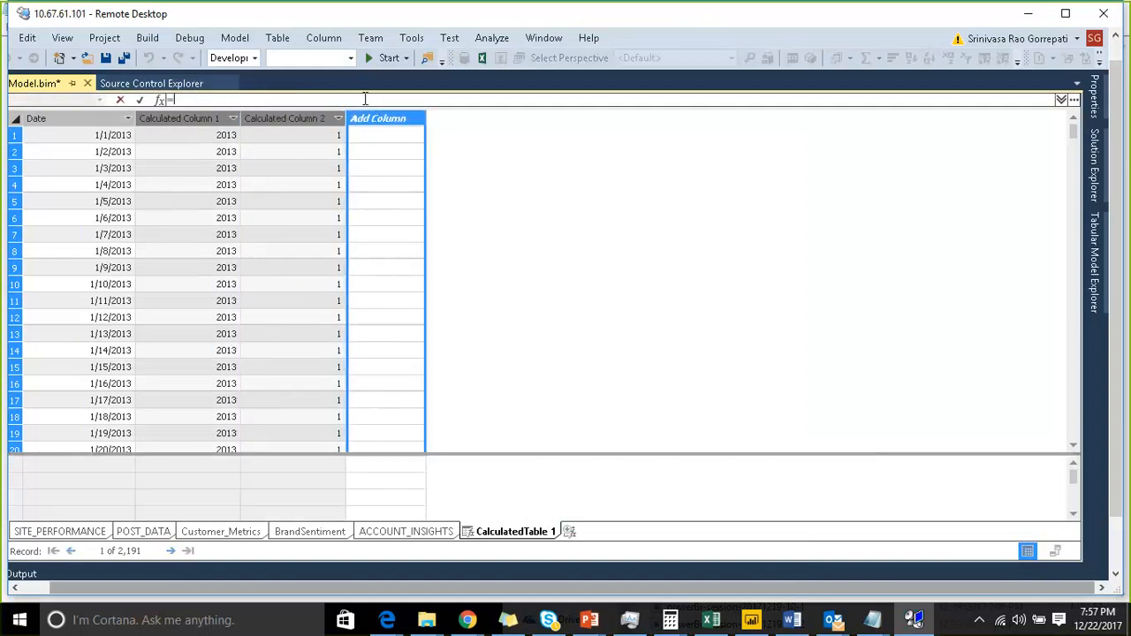
text(mont)
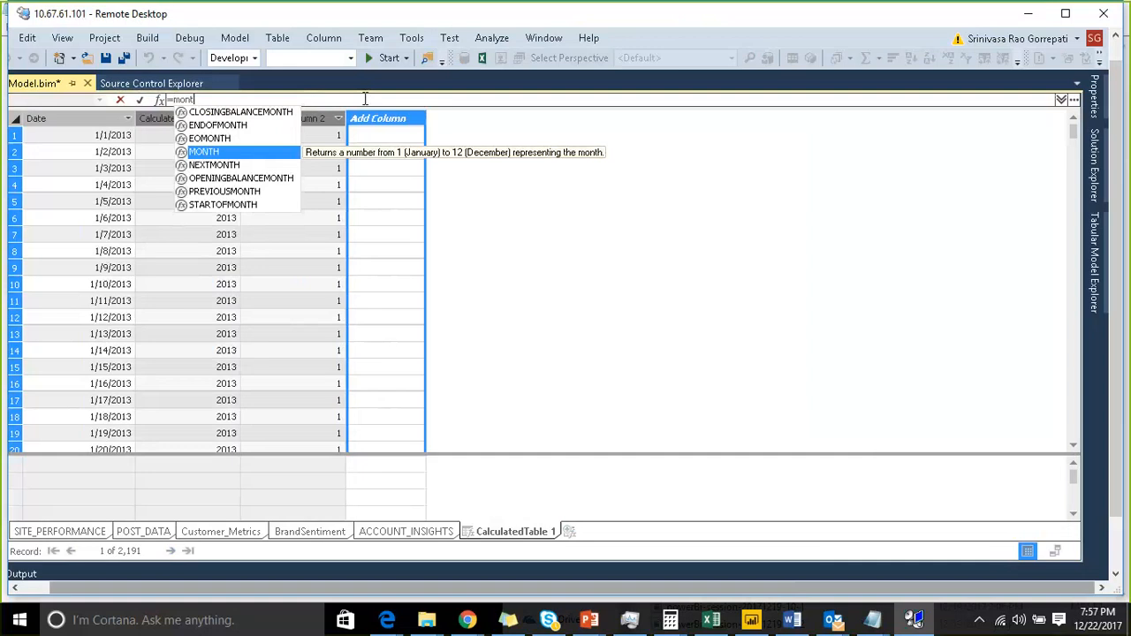
text(h)
key(BackSpace)
key(BackSpace)
key(BackSpace)
key(BackSpace)
key(BackSpace)
text(for)
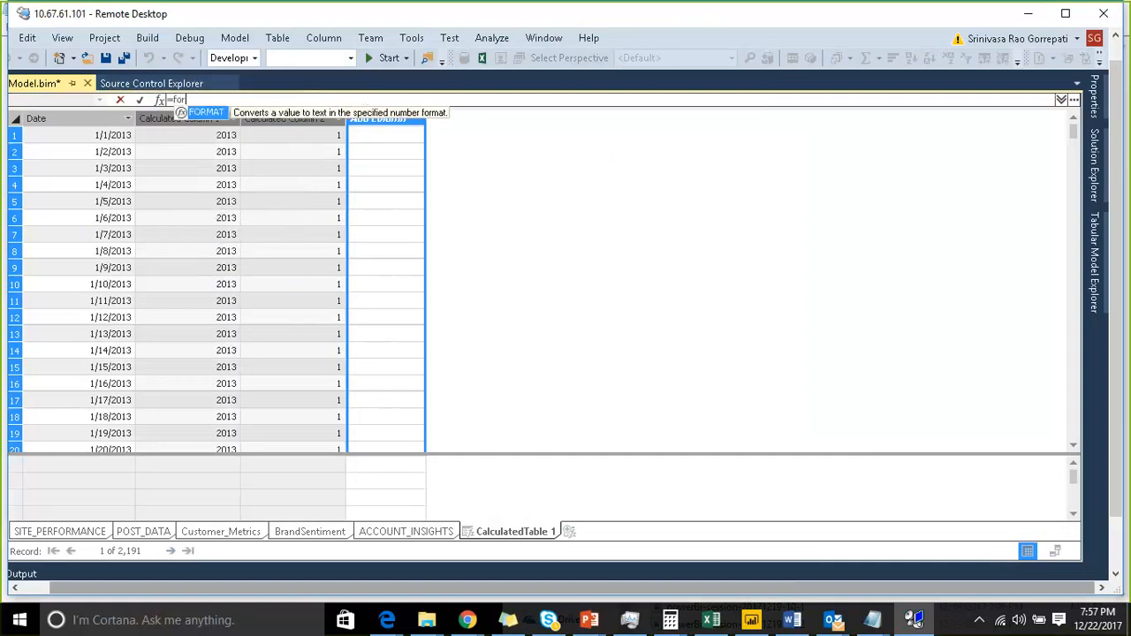
text(mat()
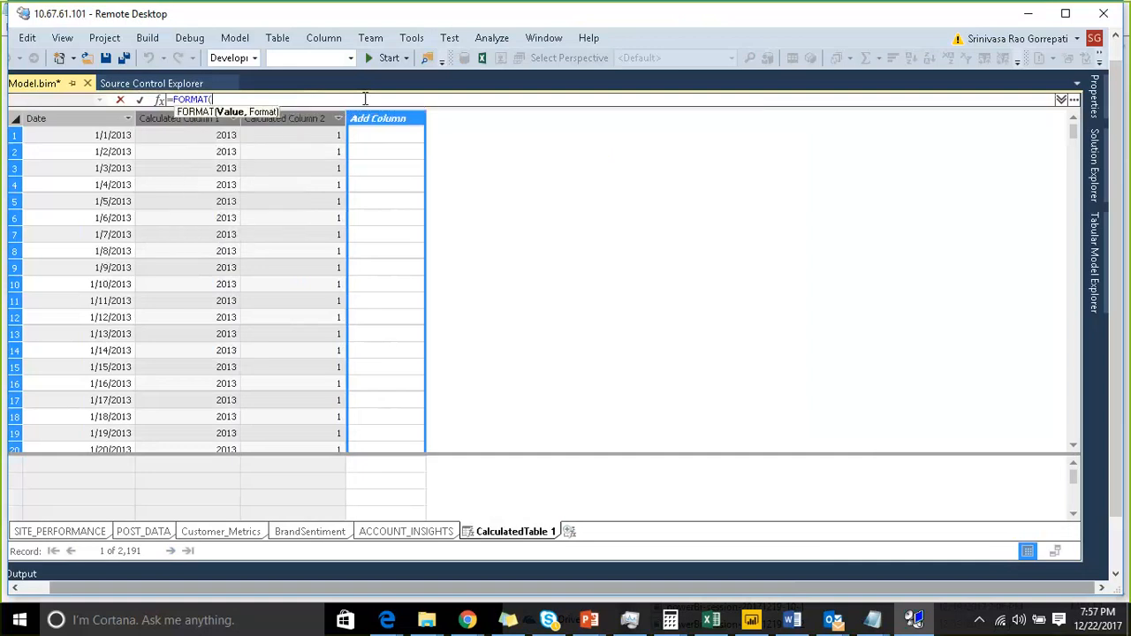
text(dat)
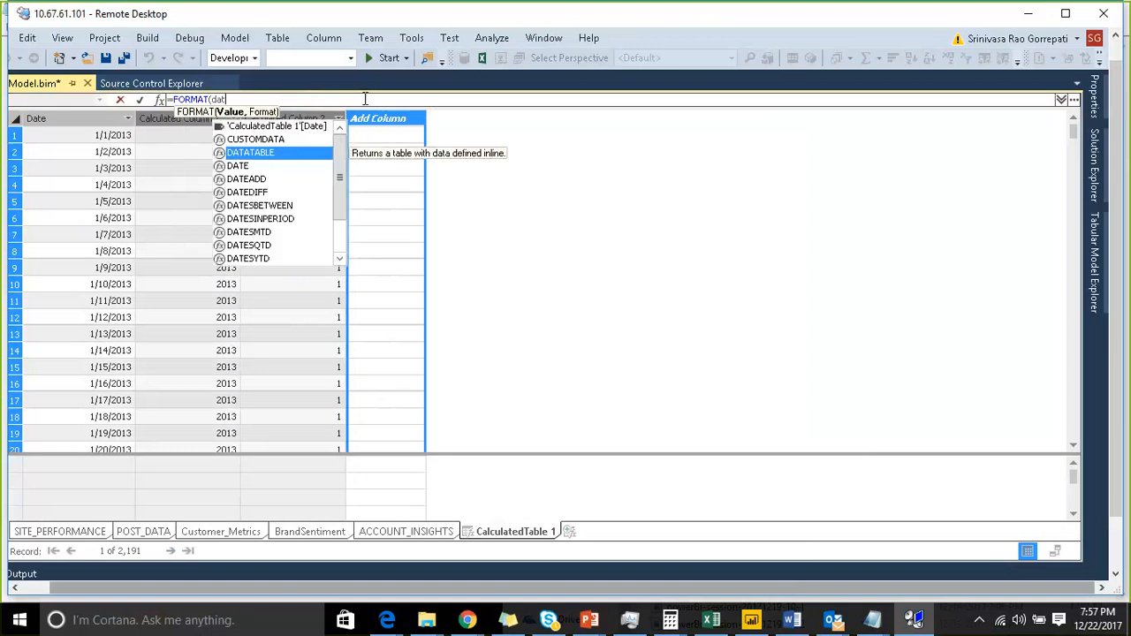
key(Up)
key(Up)
key(Tab)
text(,)
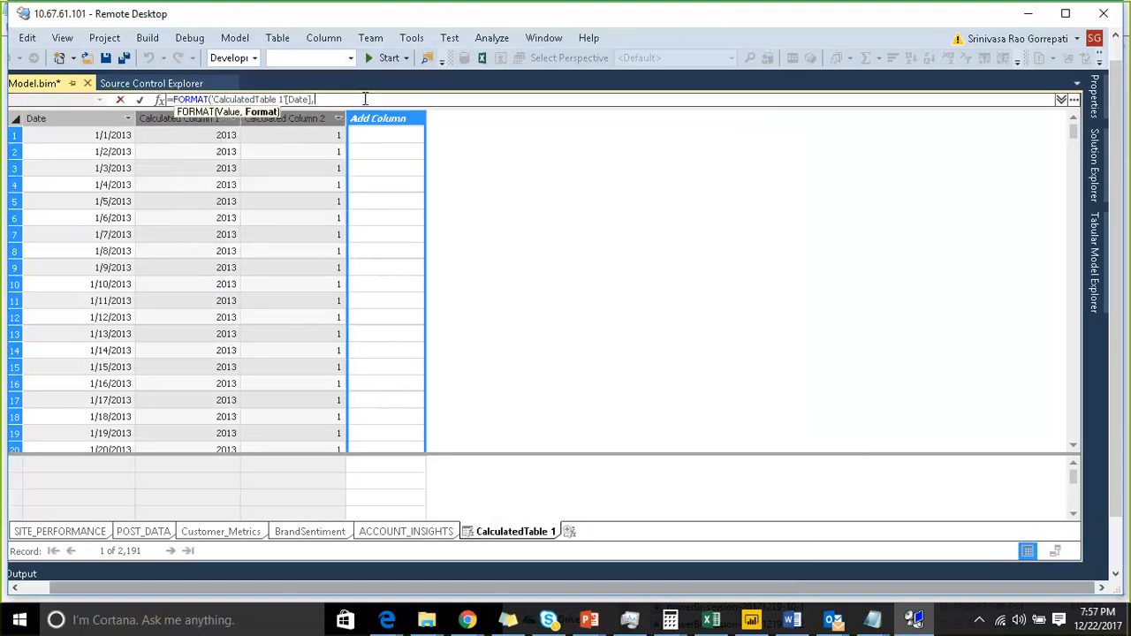
text(")
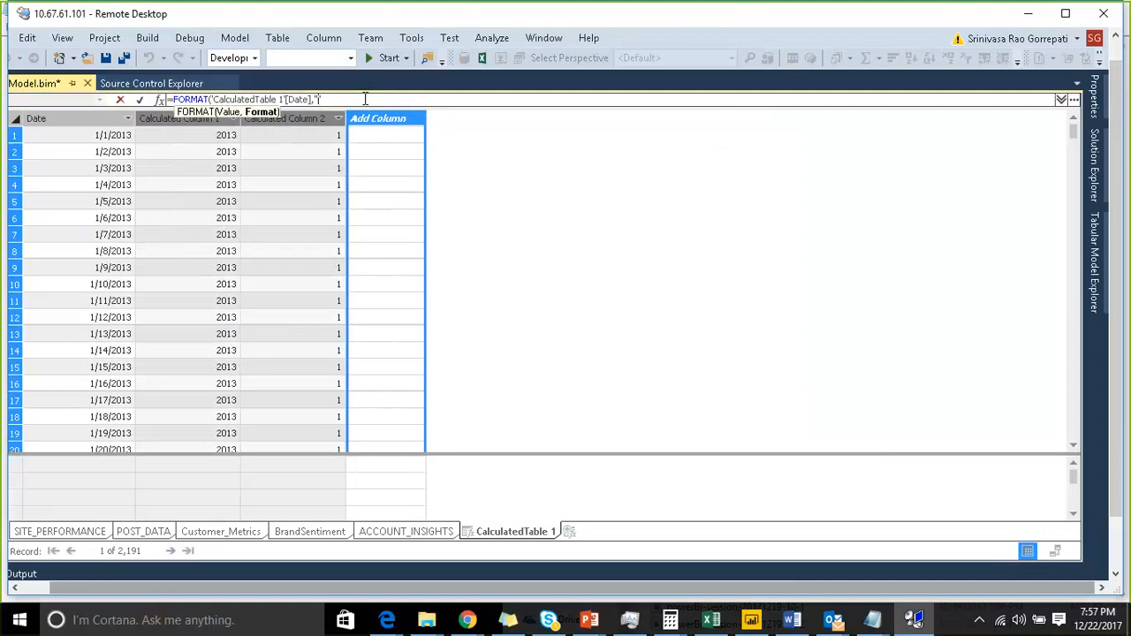
text(MMMM"))
key(Return)
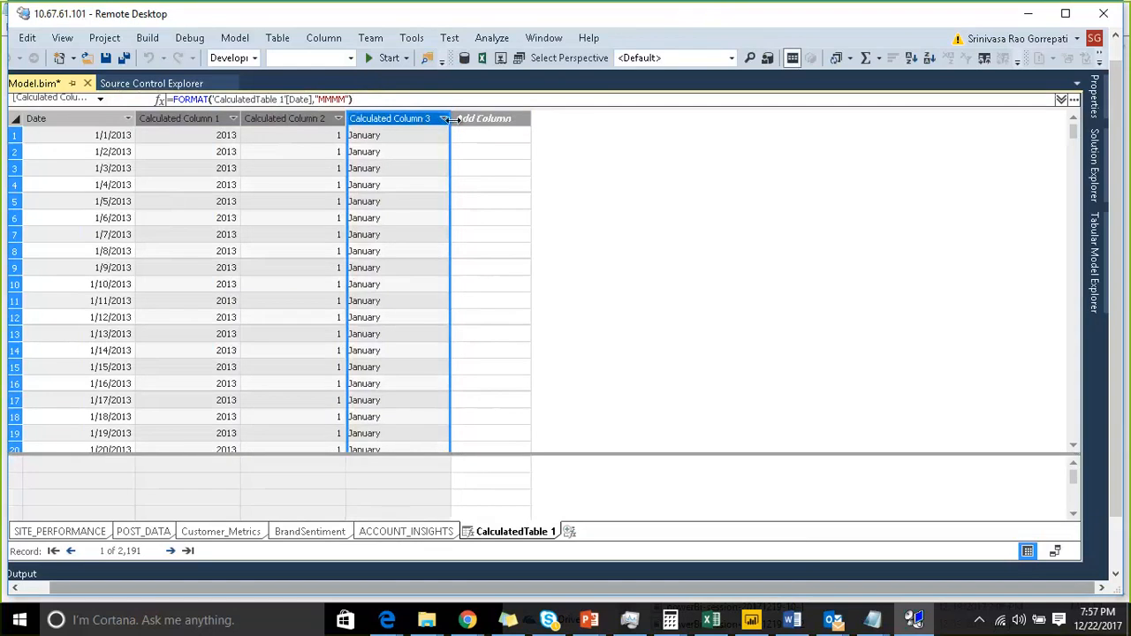
- Rename the first two calculated columns Year and Monthid
double_click(192, 118)
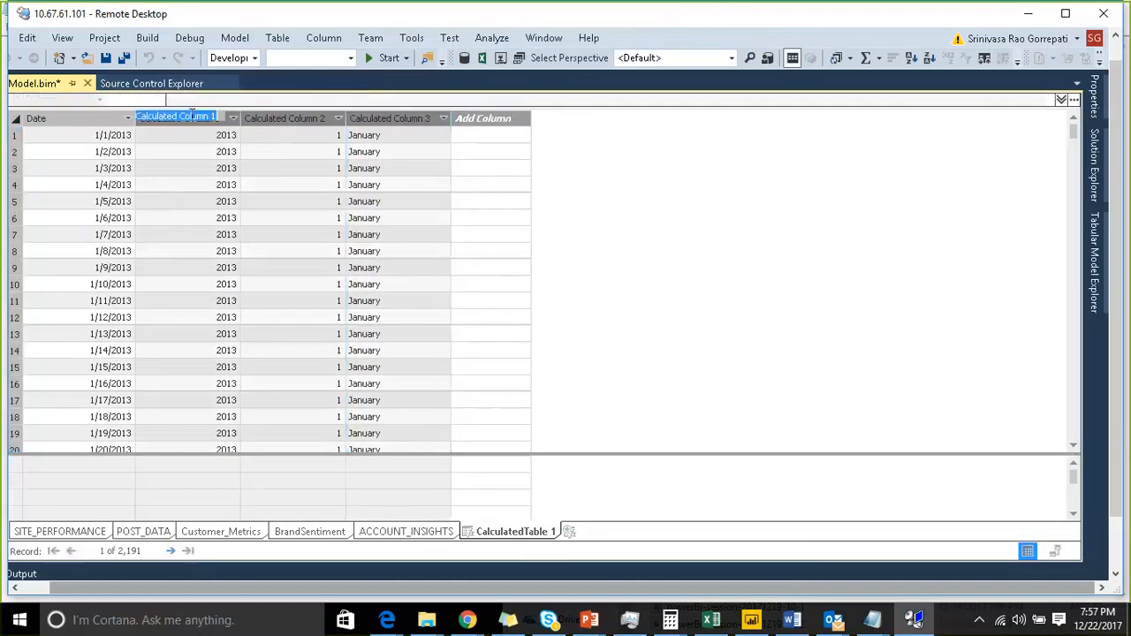
text(Year)
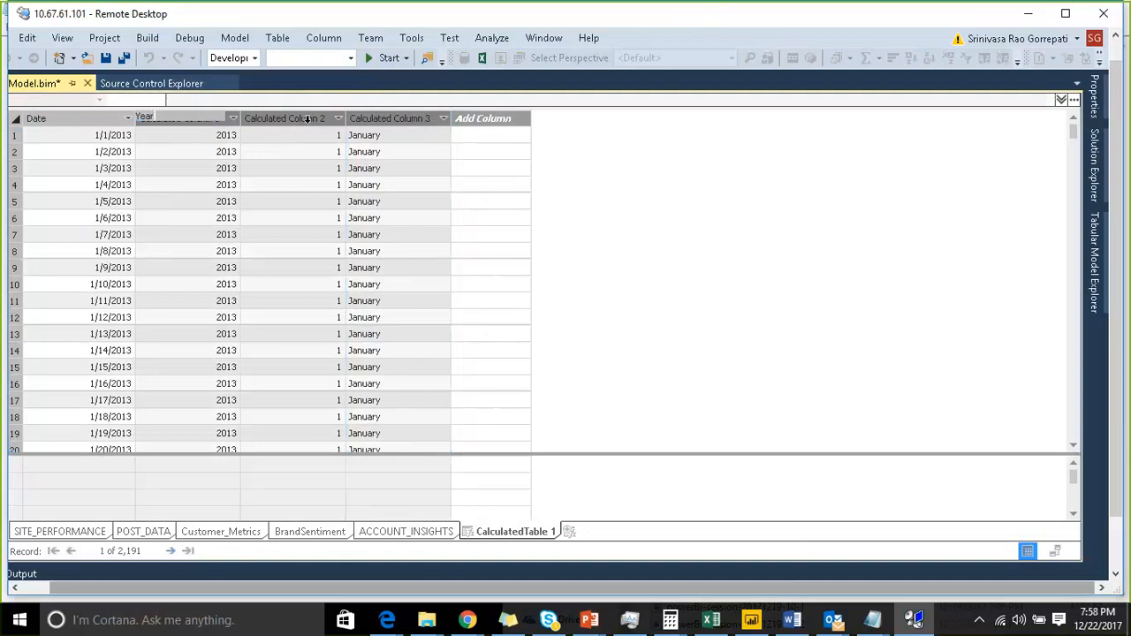
key(Return)
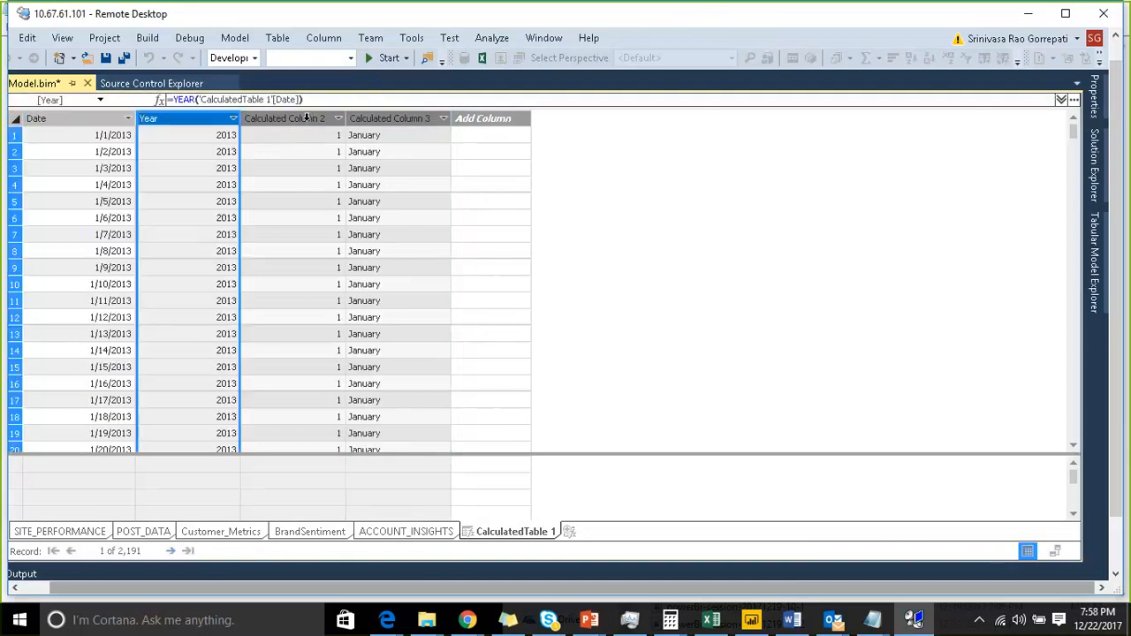
double_click(304, 117)
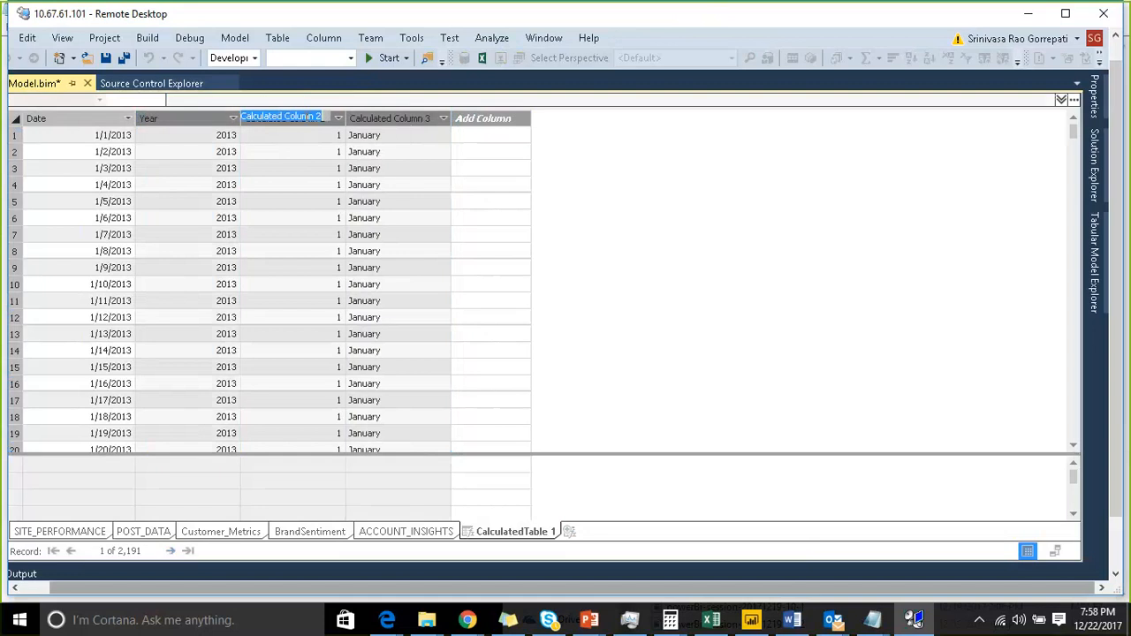
text(Monthid)
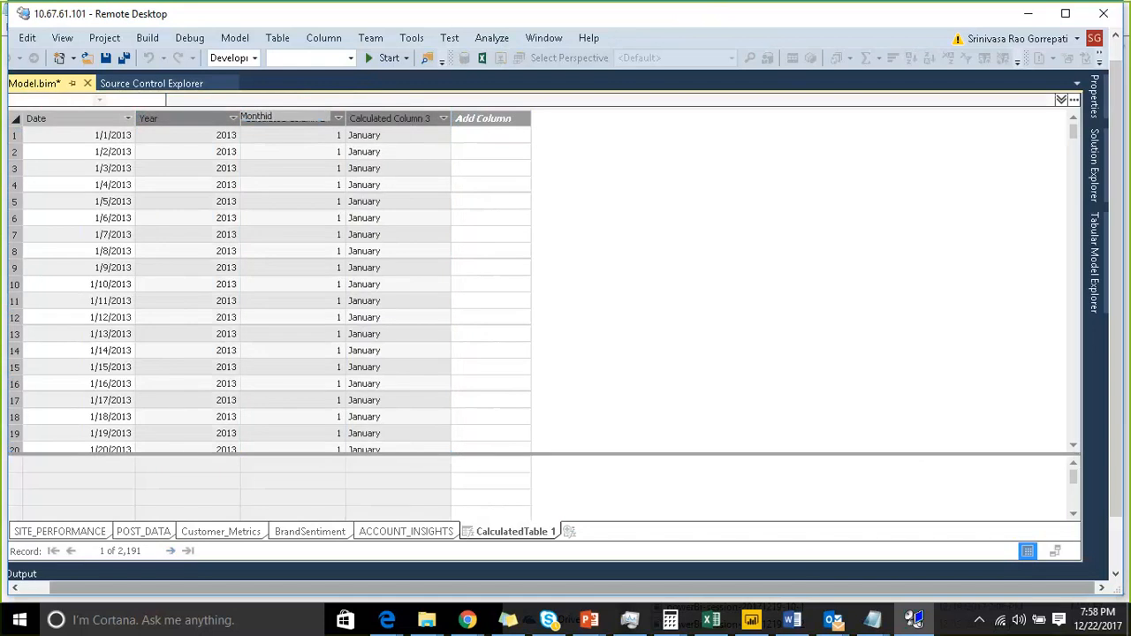
key(Return)
- Rename the third calculated column MonthName
click(391, 118)
double_click(391, 117)
text(M)
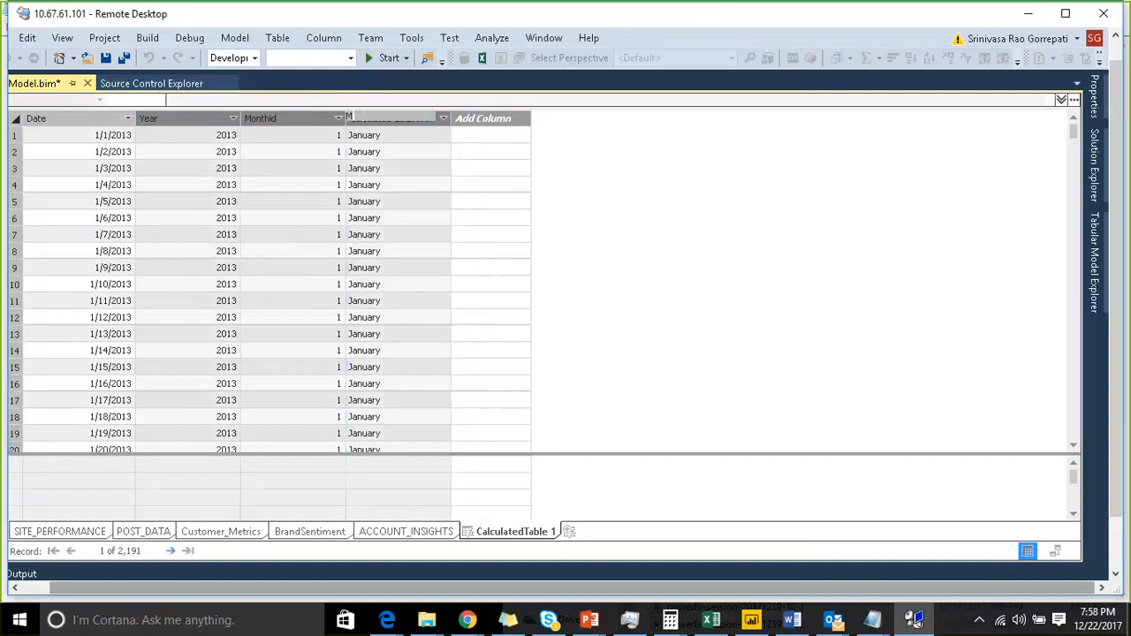
text(onthName)
key(Return)
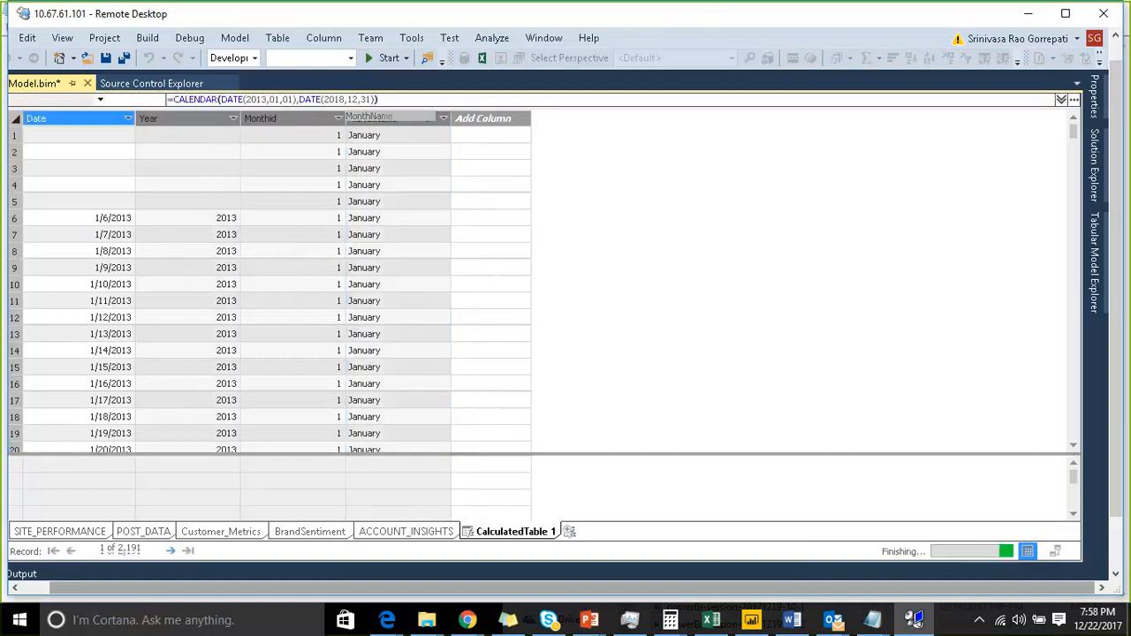
click(527, 185)
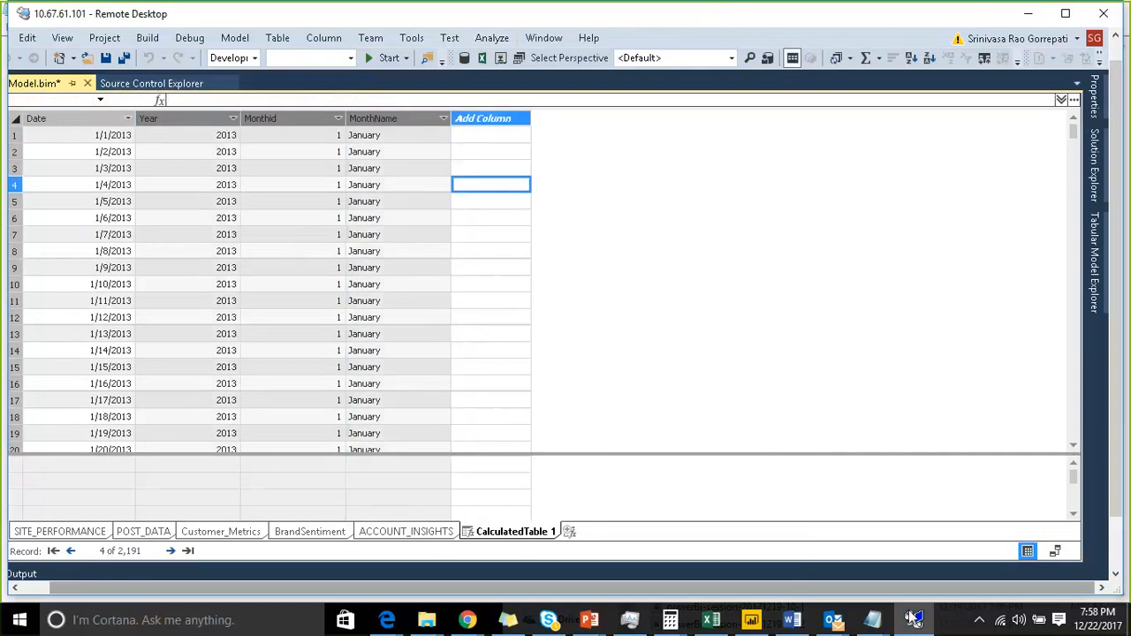
- Switch to diagram view and move the CalculatedTable 1 box toward the centre of the diagram
click(1055, 550)
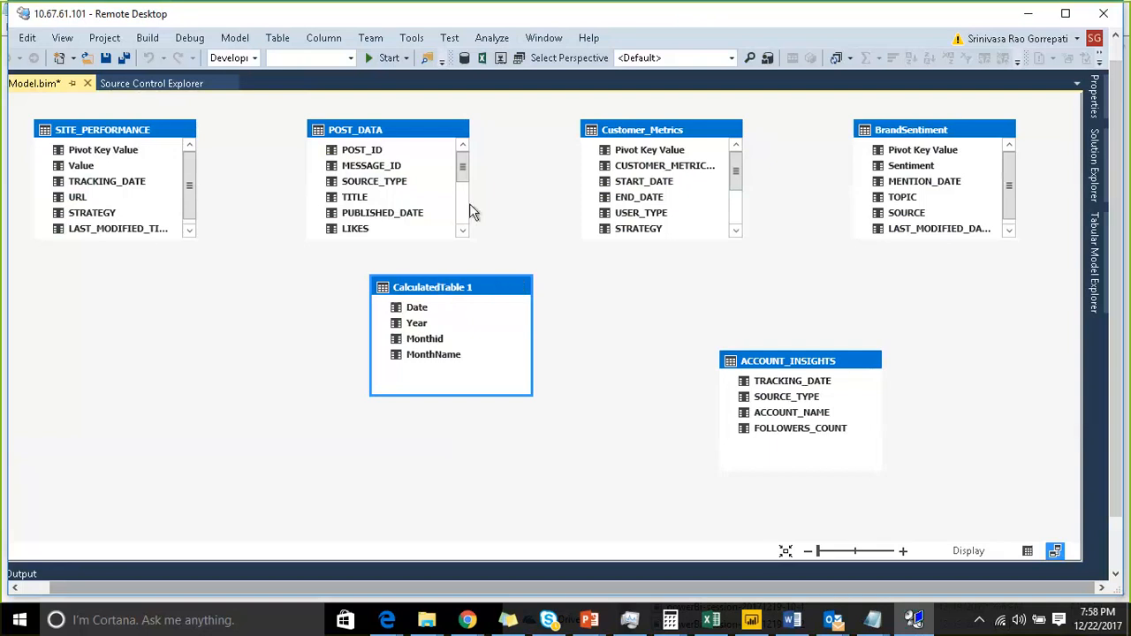
drag(465, 295, 541, 323)
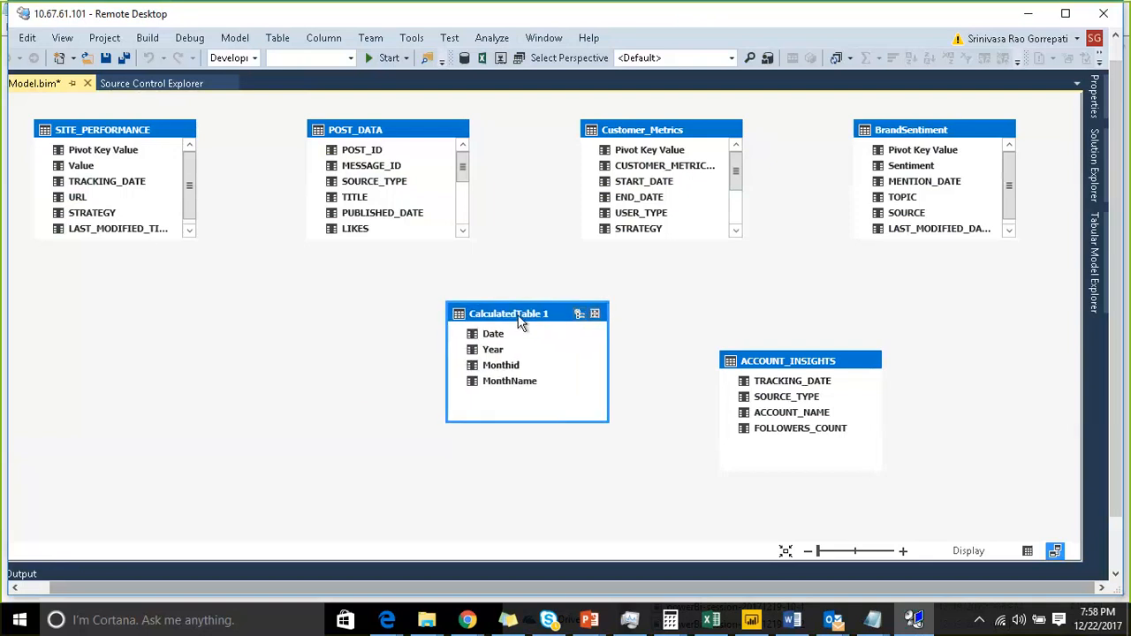
click(790, 357)
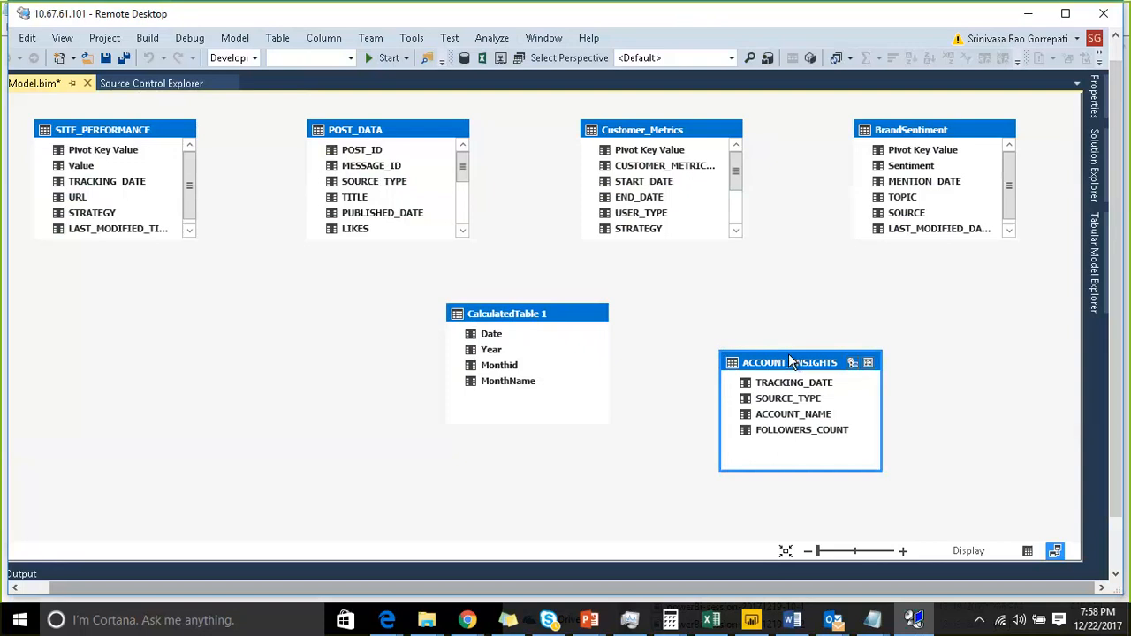
click(882, 132)
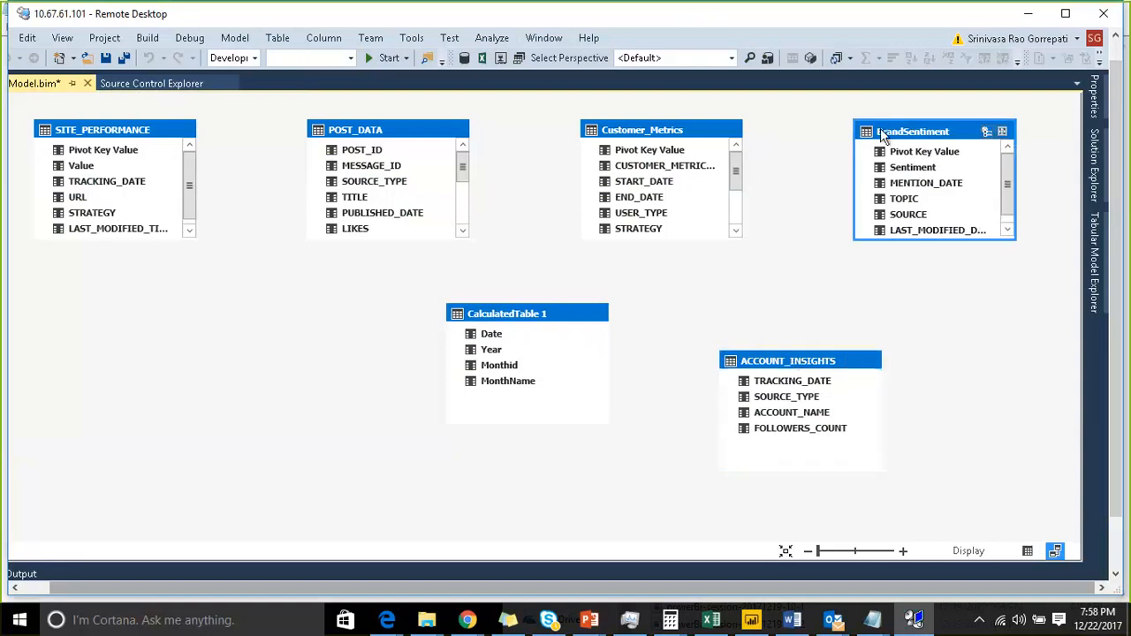
right_click(883, 134)
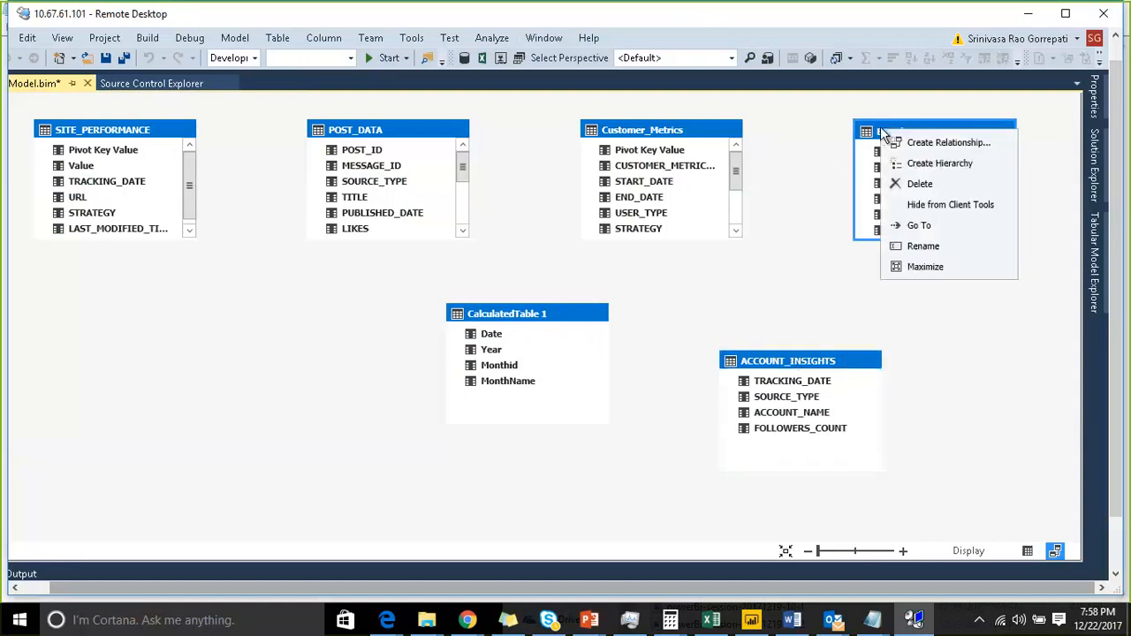
click(933, 246)
click(976, 333)
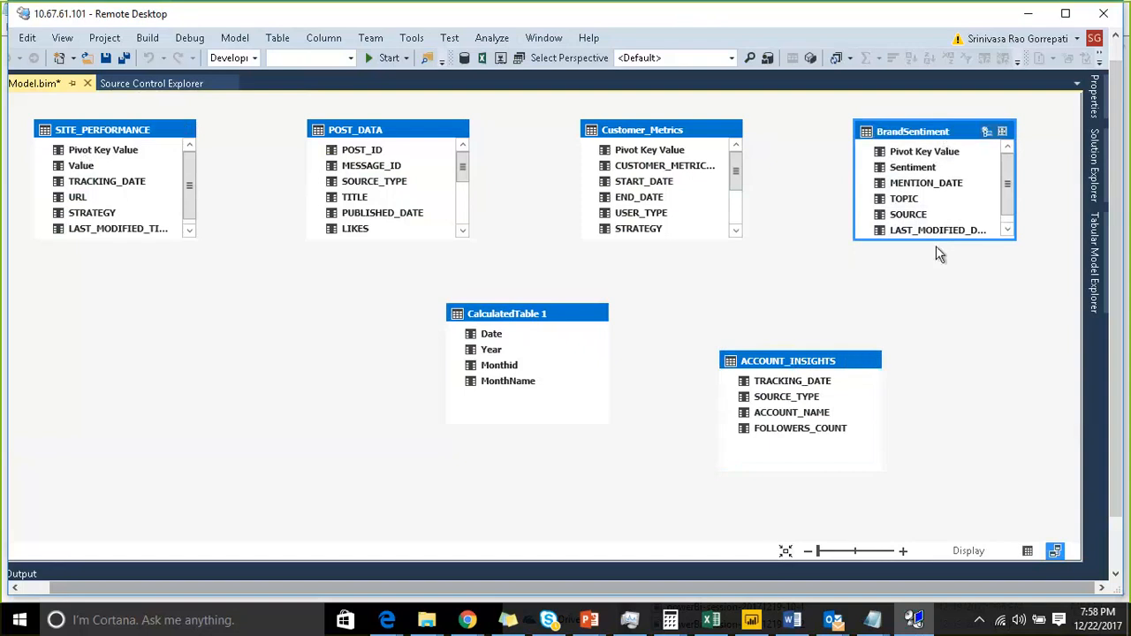
- Widen the MENTION_DATE column in the BrandSentiment table's data grid
click(1027, 551)
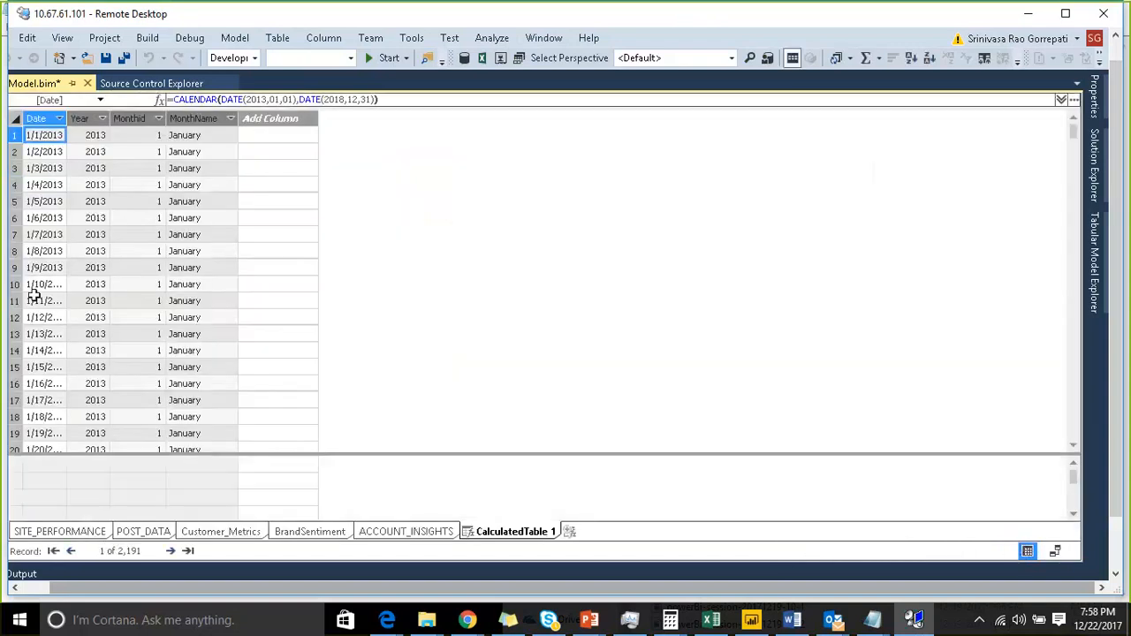
click(309, 531)
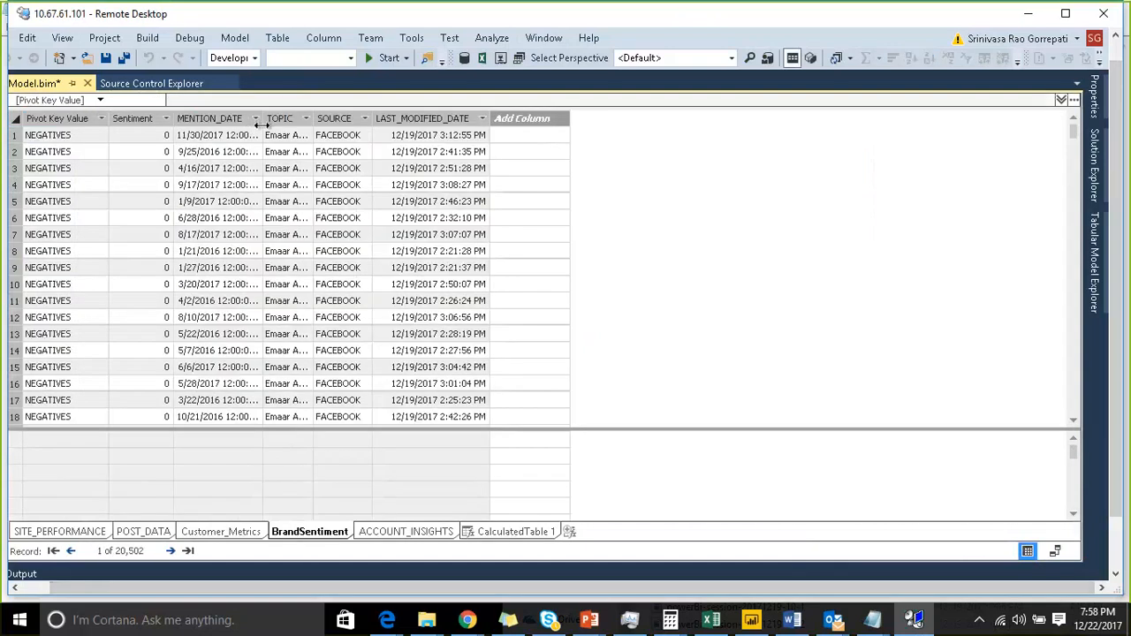
drag(263, 125, 321, 123)
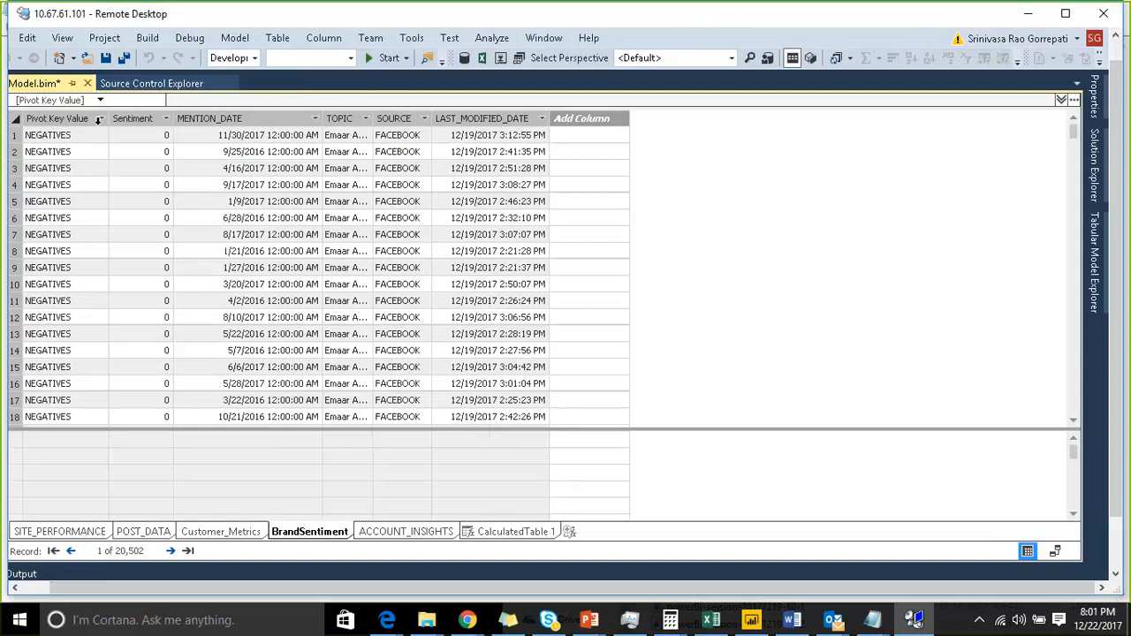
- Examine the filter values of the Pivot Key Value and Sentiment columns in the BrandSentiment grid
click(101, 118)
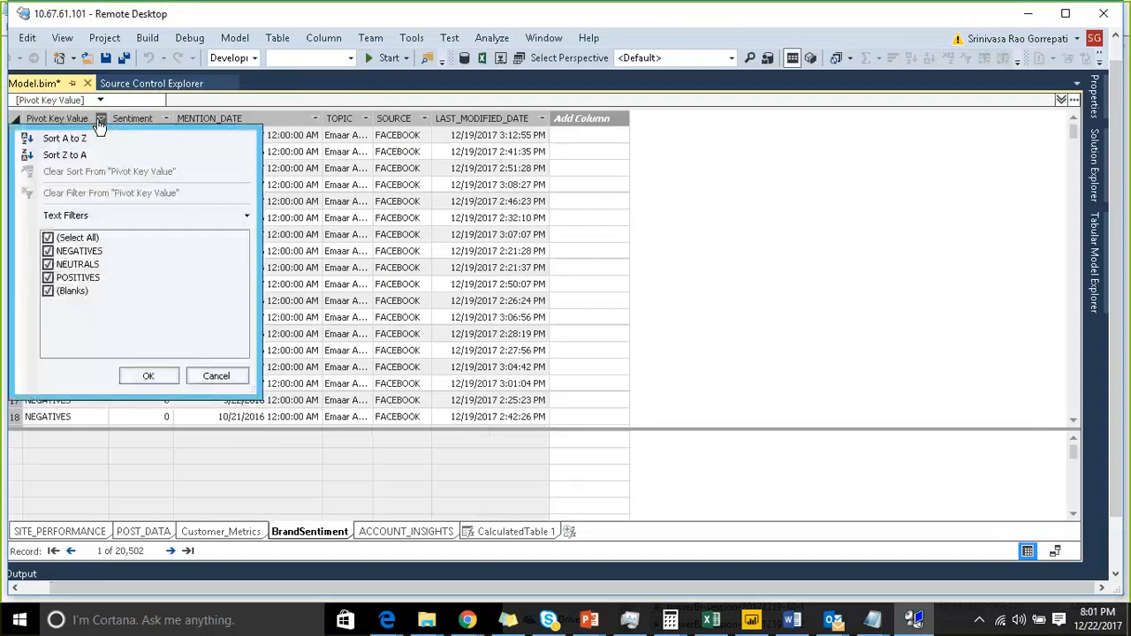
click(199, 371)
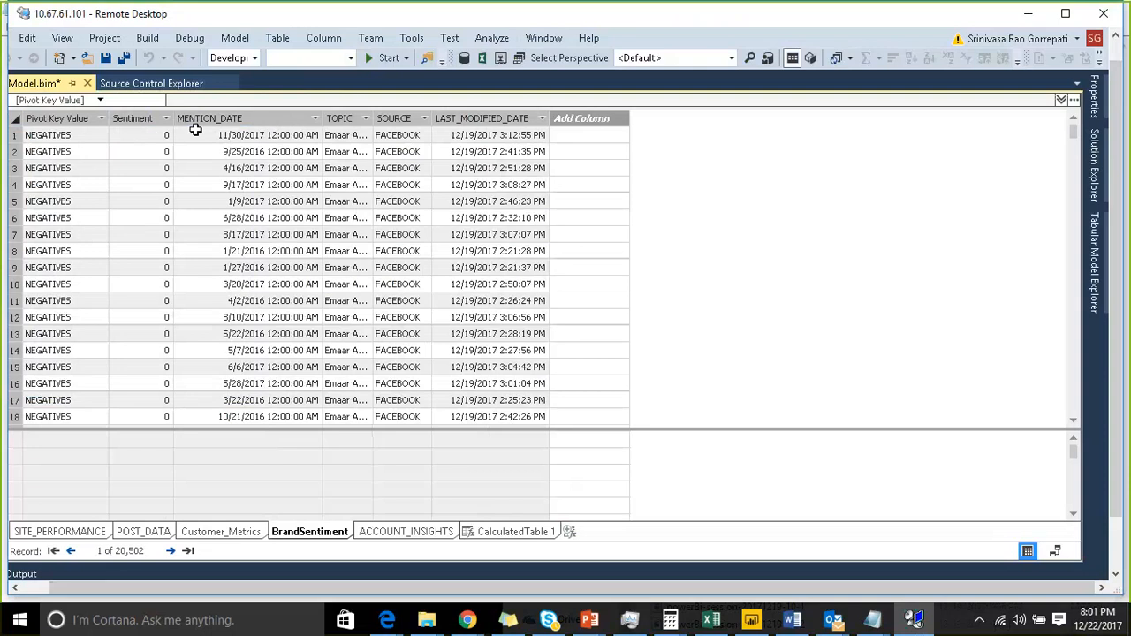
click(165, 118)
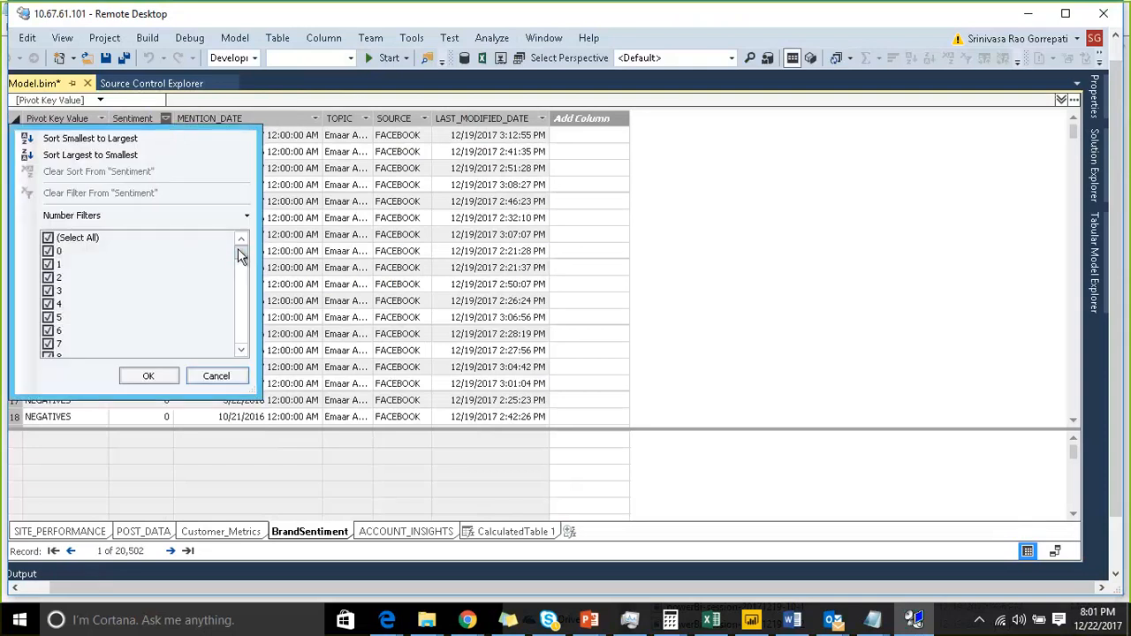
scroll(241, 256, down, 9)
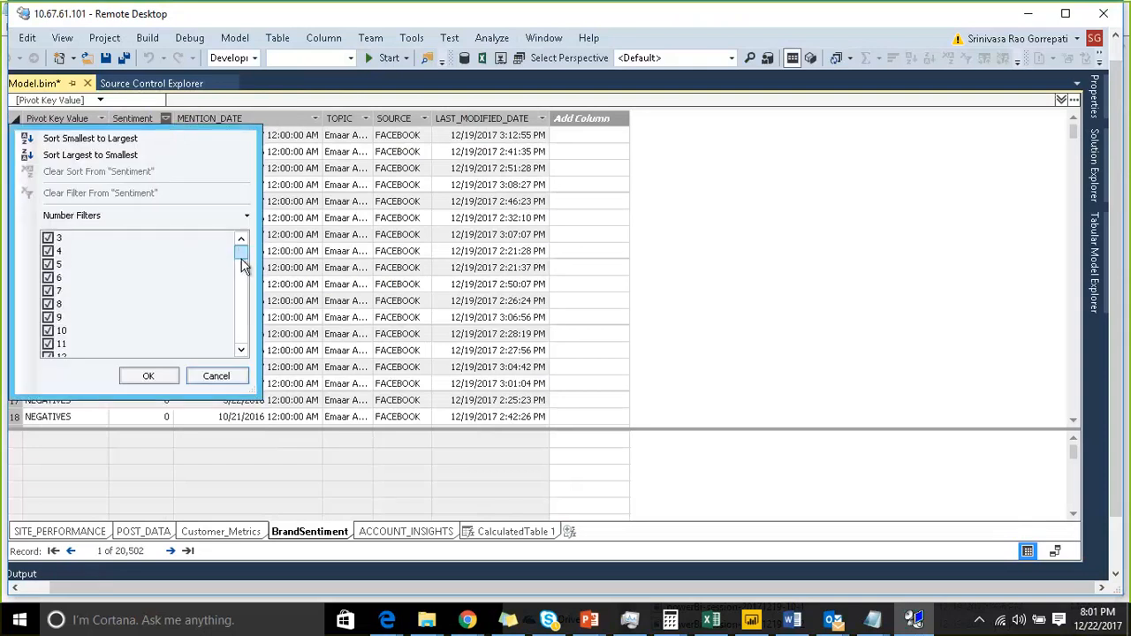
click(215, 376)
click(242, 137)
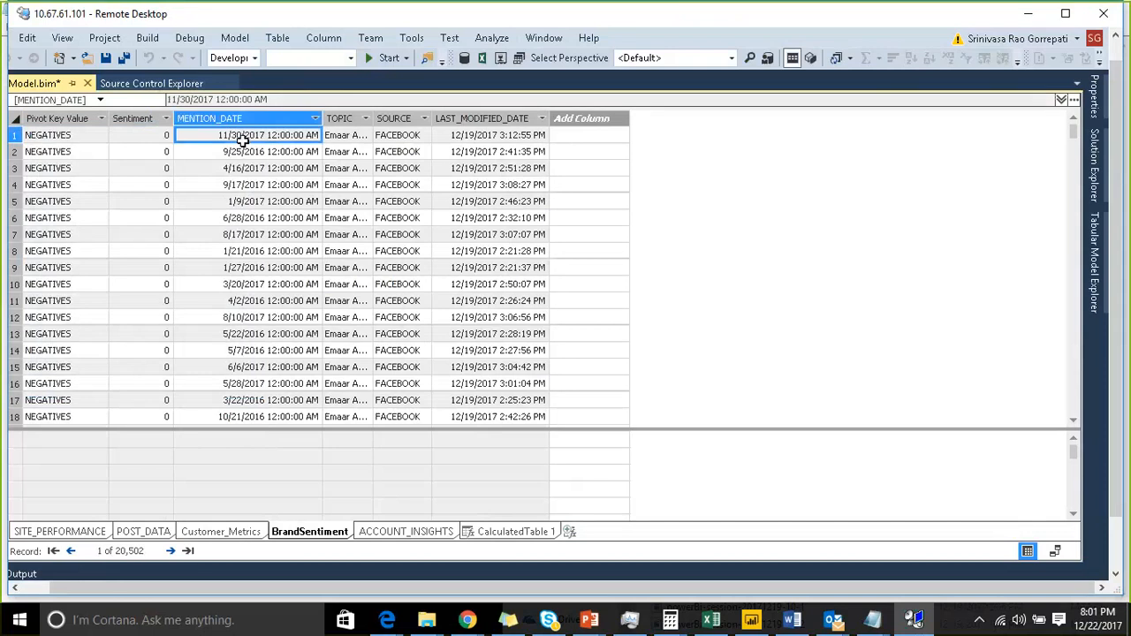
click(403, 135)
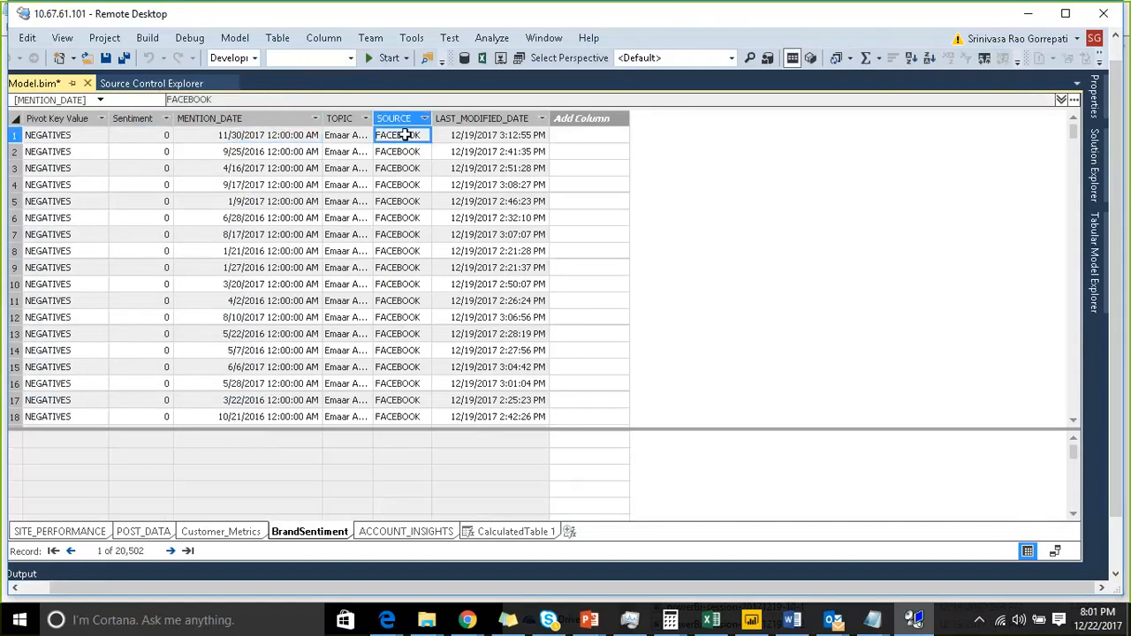
click(74, 135)
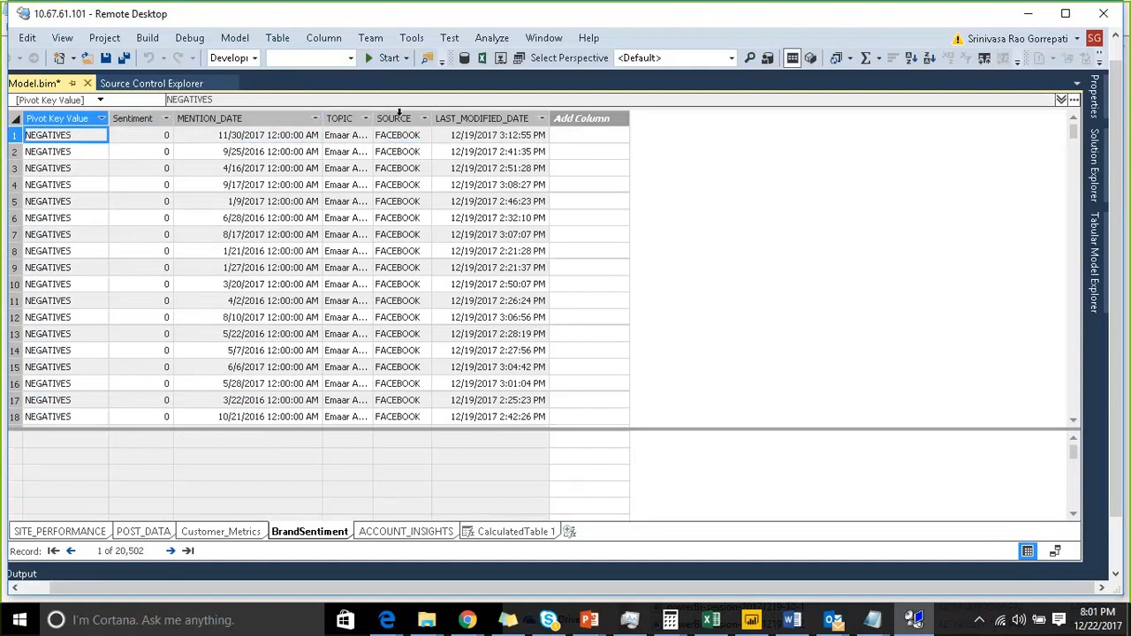
- Set the MENTION_DATE column's data format to Short Date in its properties
click(284, 119)
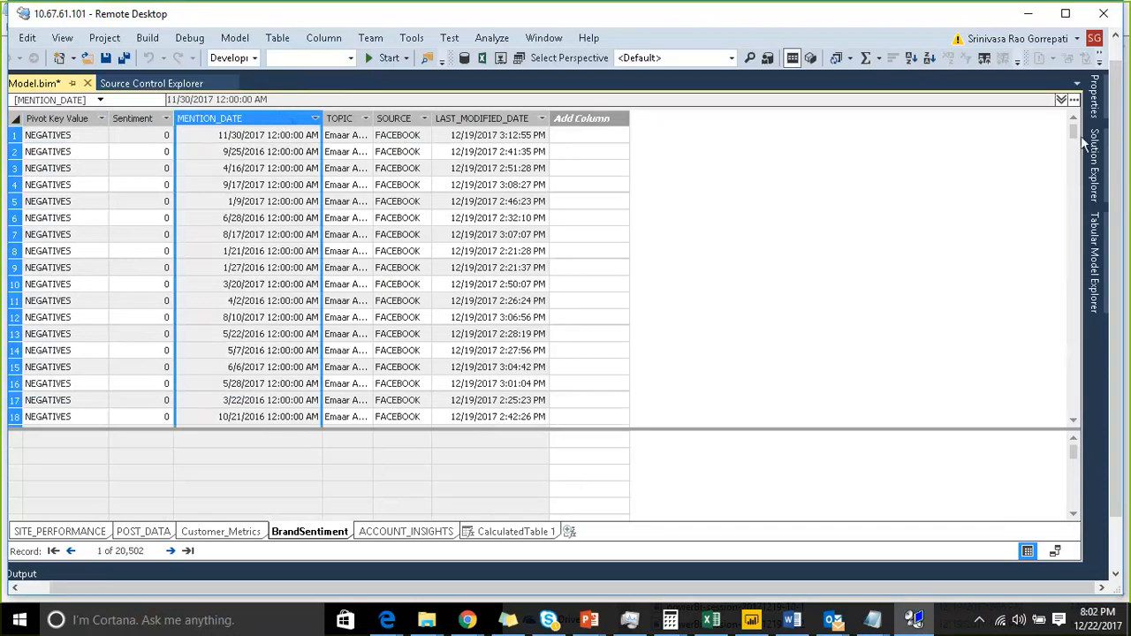
click(1093, 106)
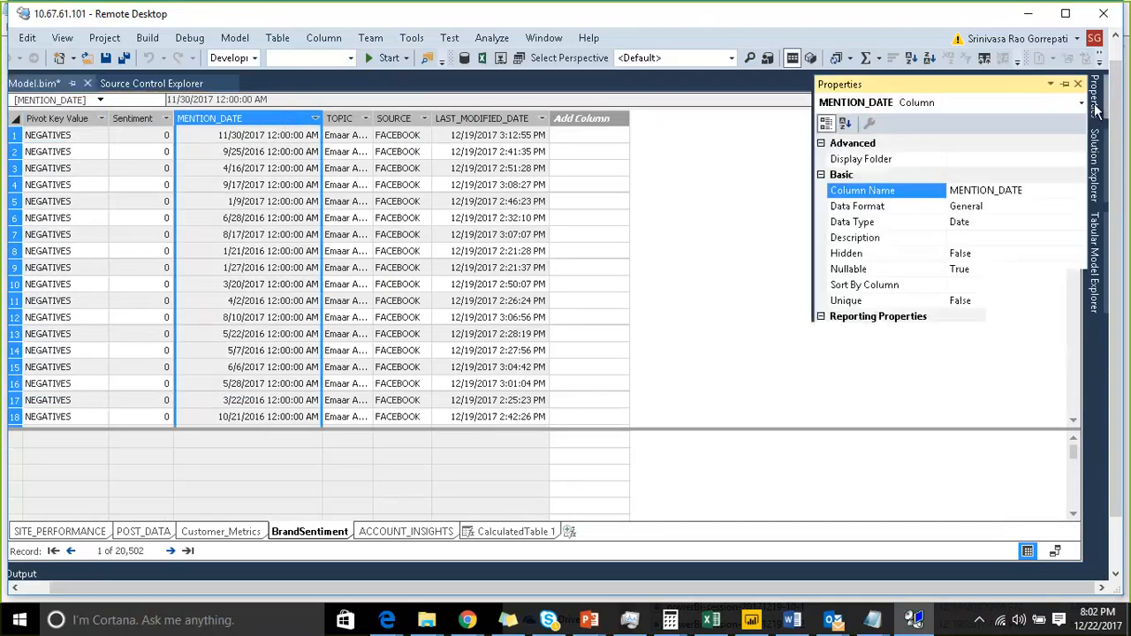
click(1024, 222)
click(1079, 225)
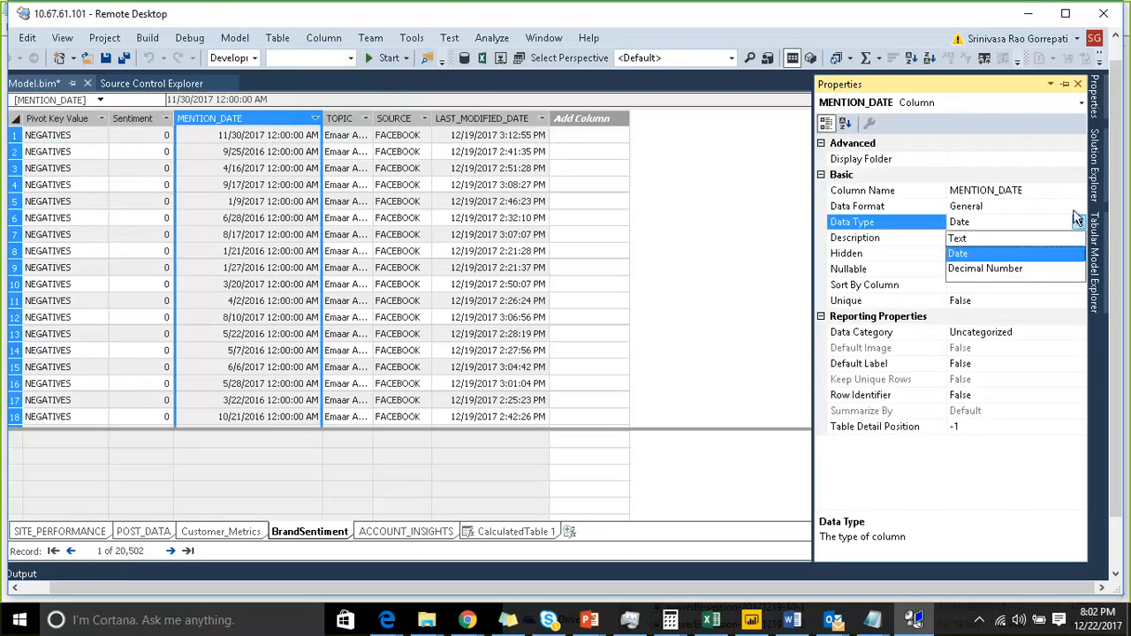
click(1076, 204)
click(1076, 205)
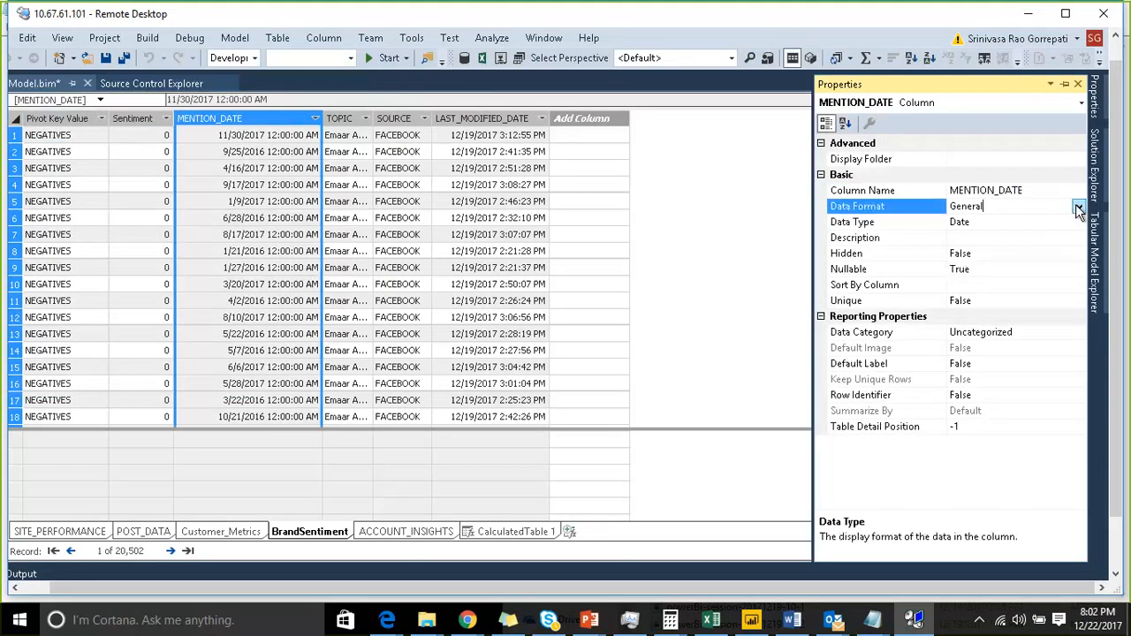
click(1077, 207)
click(972, 236)
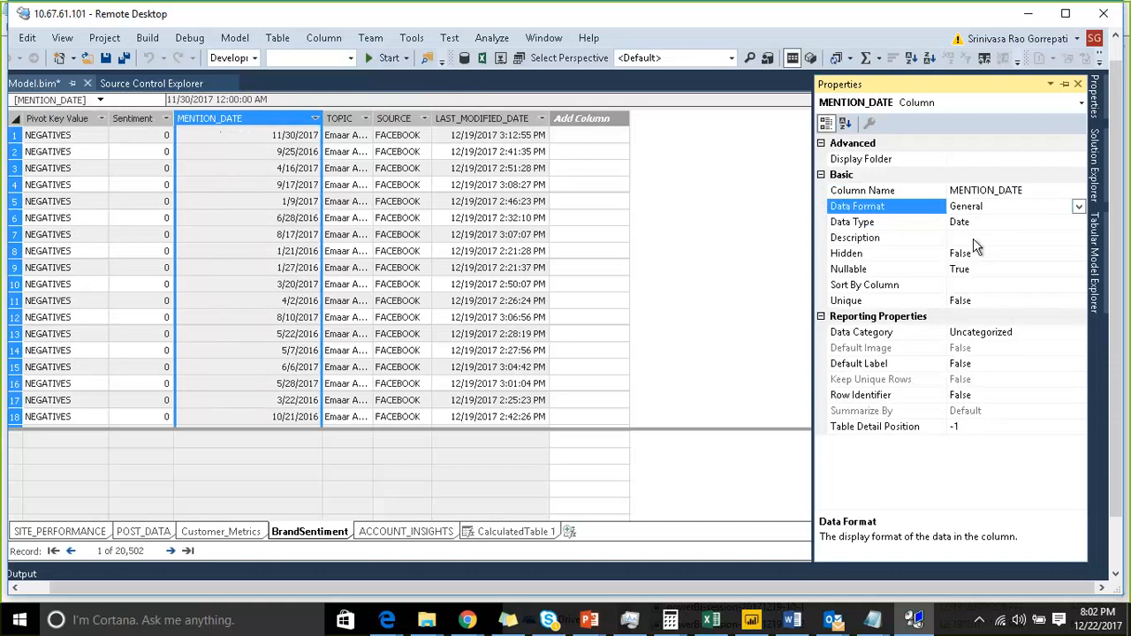
click(1064, 83)
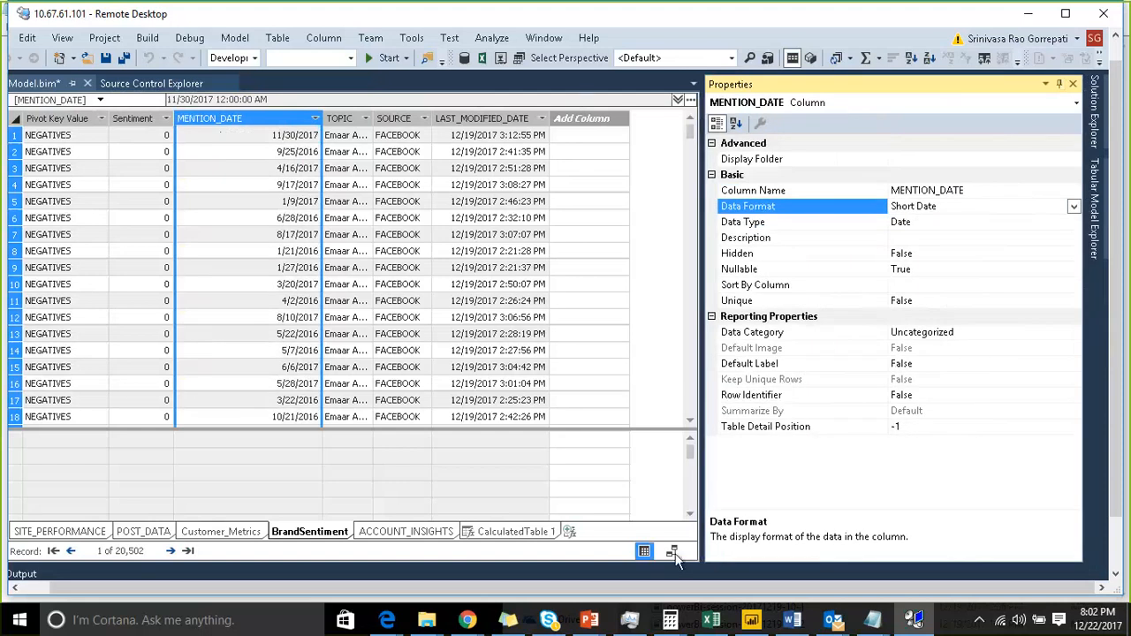
- In diagram view, relate BrandSentiment's MENTION_DATE to the Date column of CalculatedTable 1
click(672, 551)
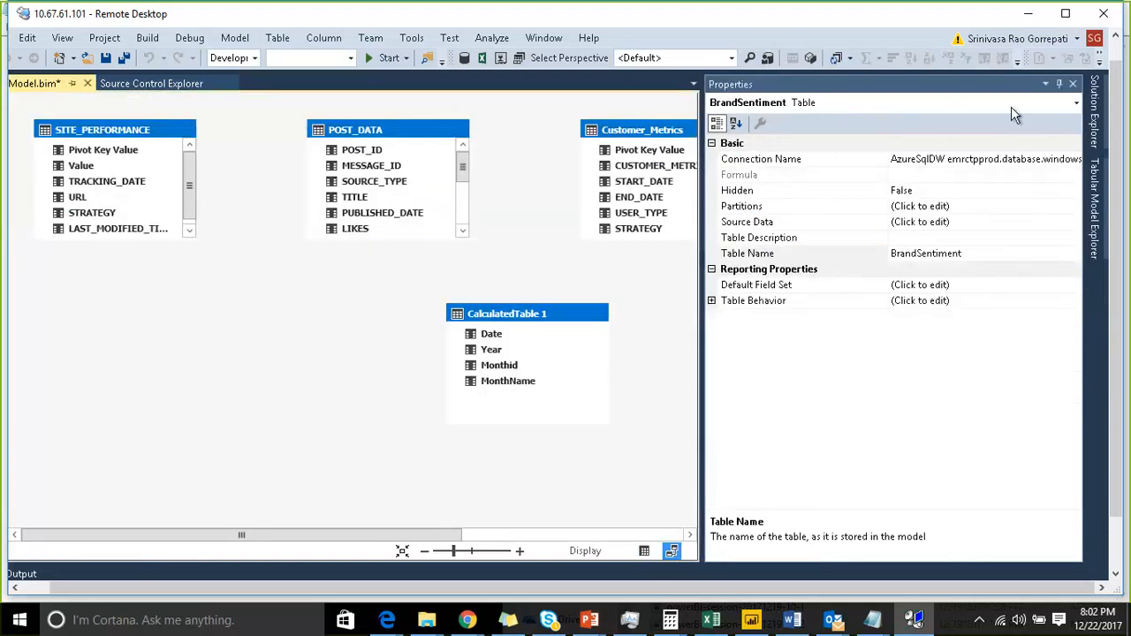
click(1058, 83)
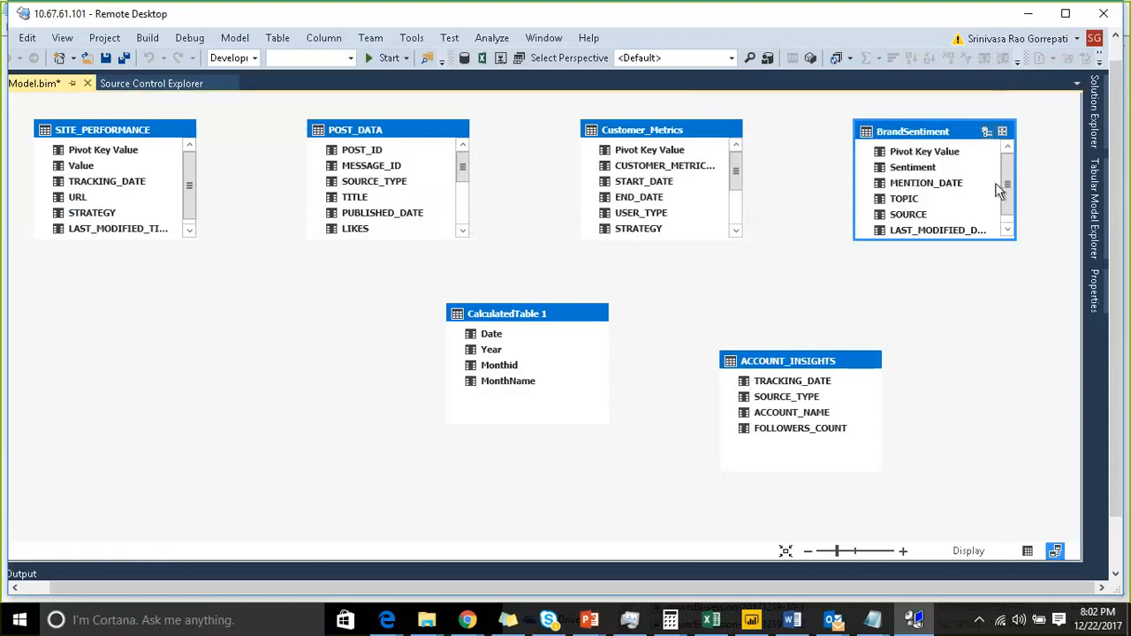
drag(946, 183, 493, 336)
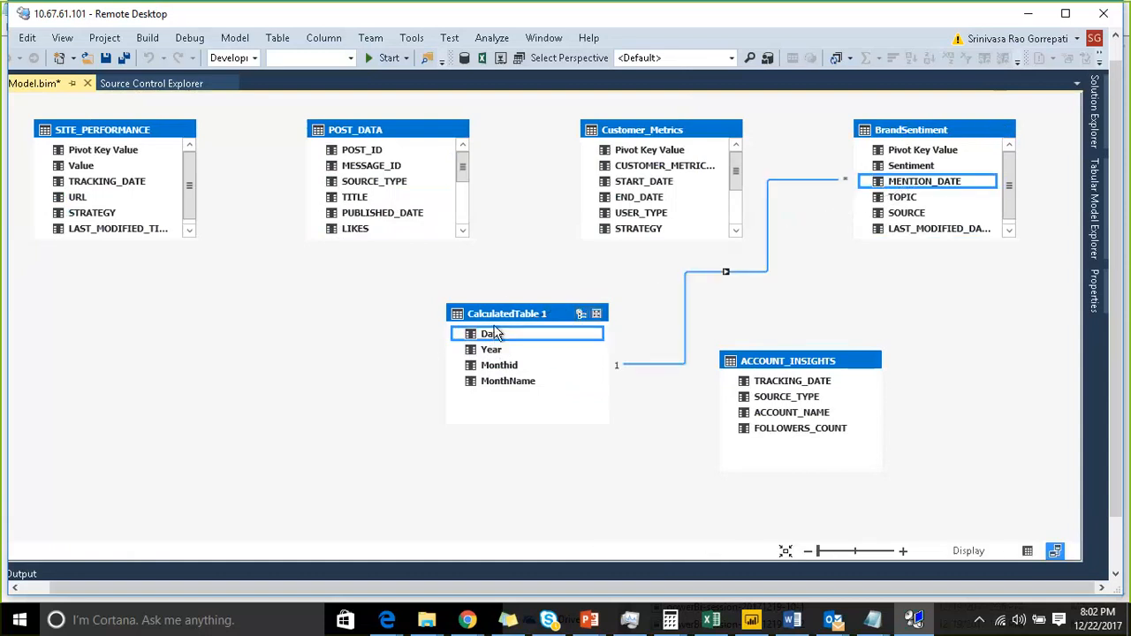
- Move the BrandSentiment box beside CalculatedTable 1 and enlarge it to show all columns
drag(942, 121, 873, 113)
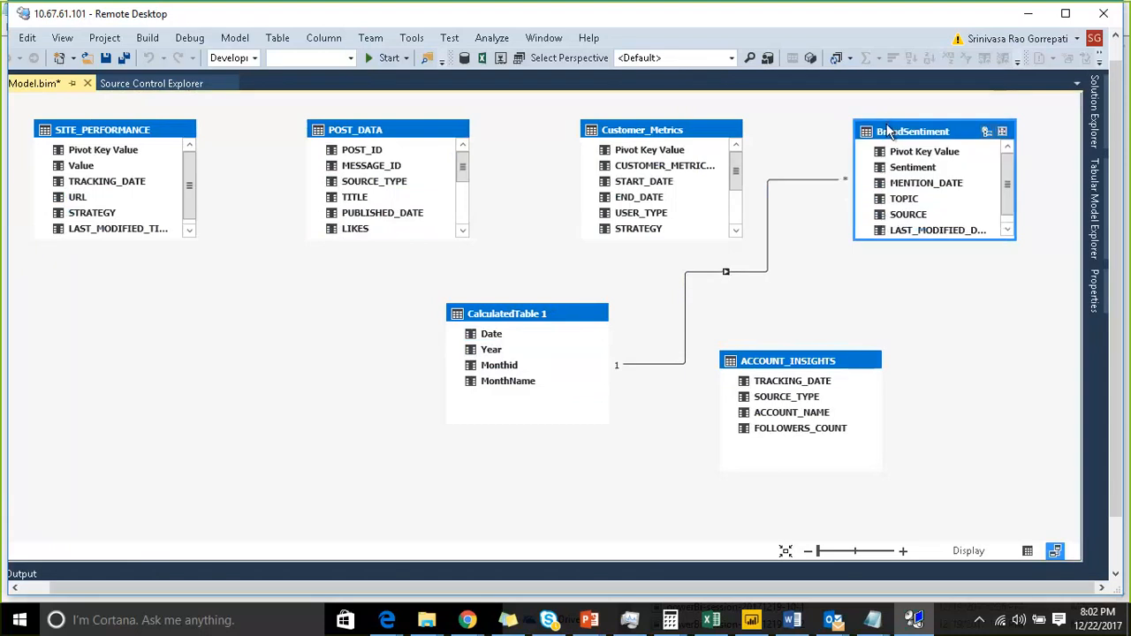
drag(938, 142, 375, 423)
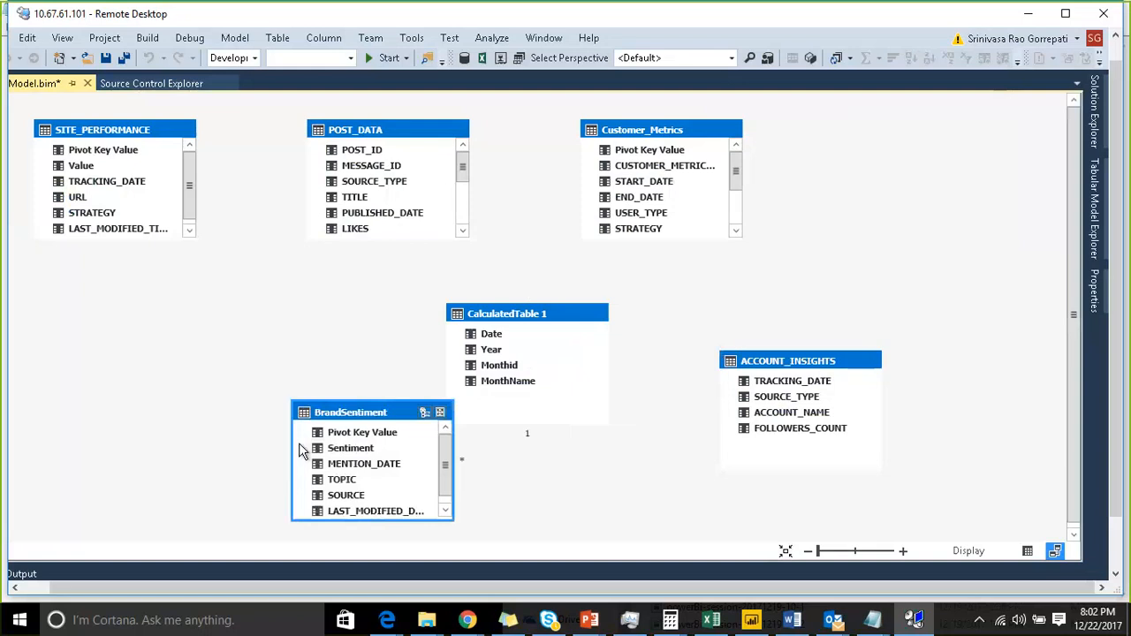
drag(298, 443, 248, 327)
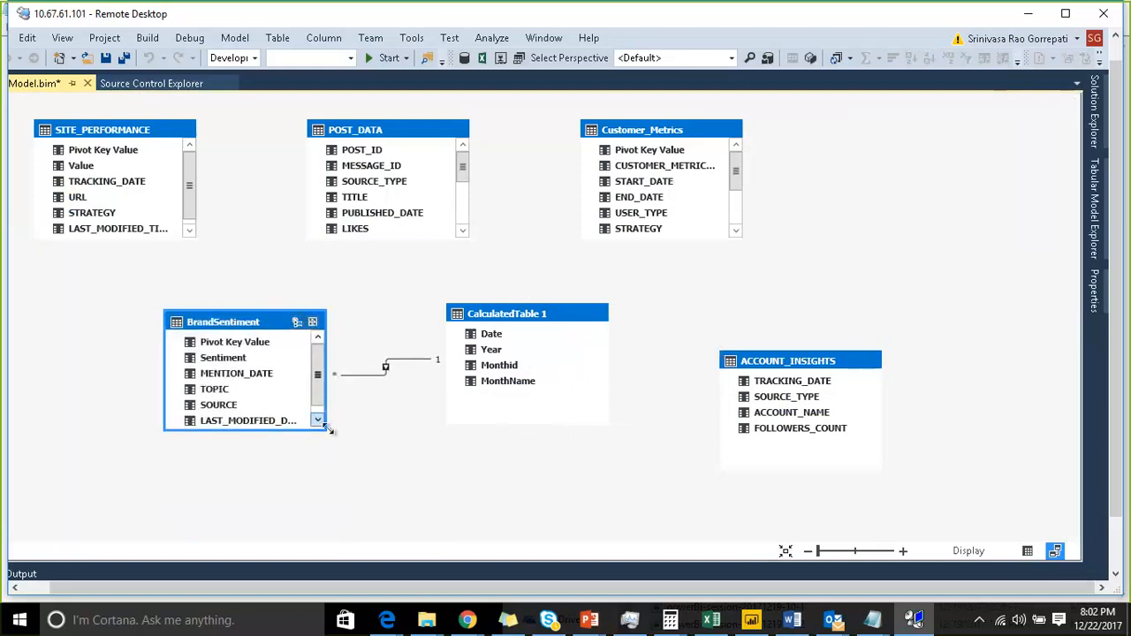
drag(327, 428, 353, 486)
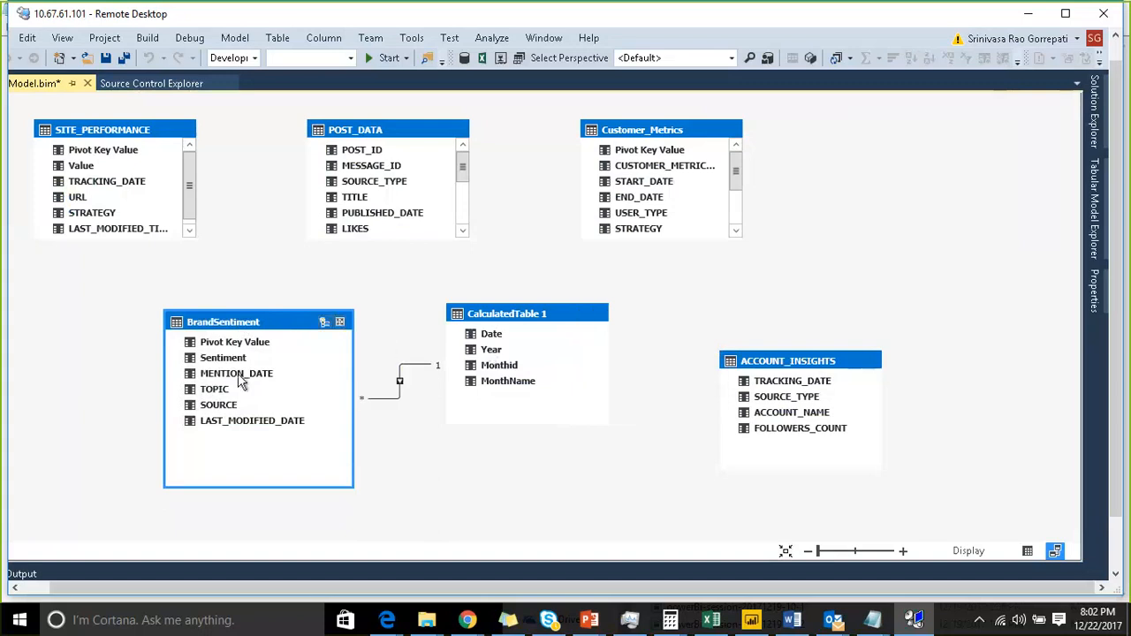
- Create the measure Sum of mentions:=SUM(BrandSentiment[Sentiment]) under the Sentiment column of the BrandSentiment table
right_click(244, 322)
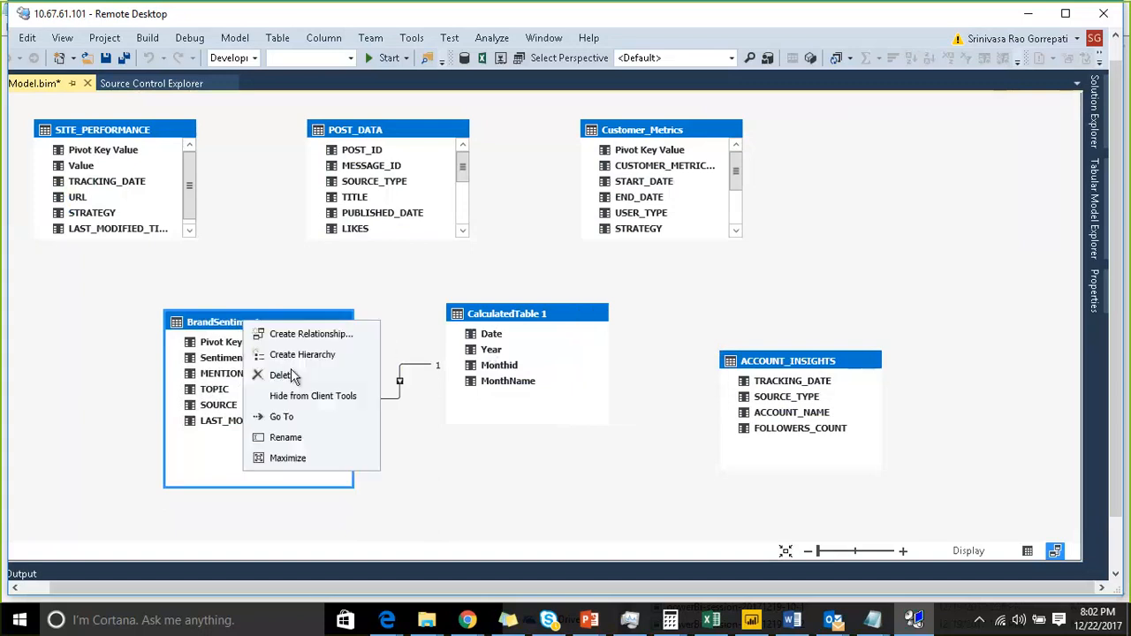
click(313, 415)
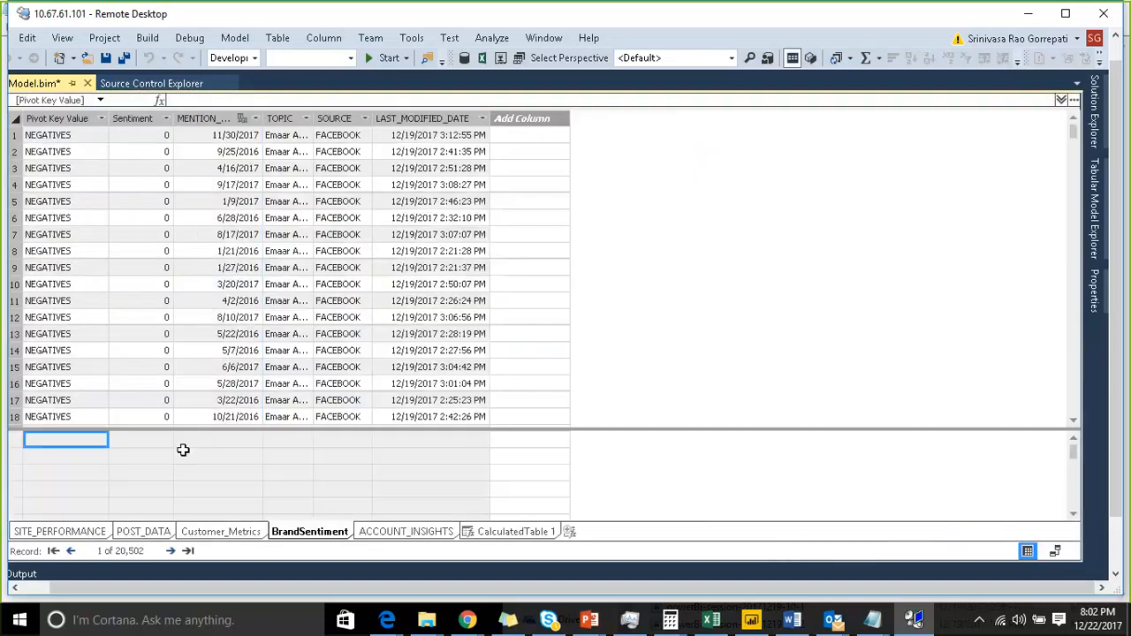
click(138, 119)
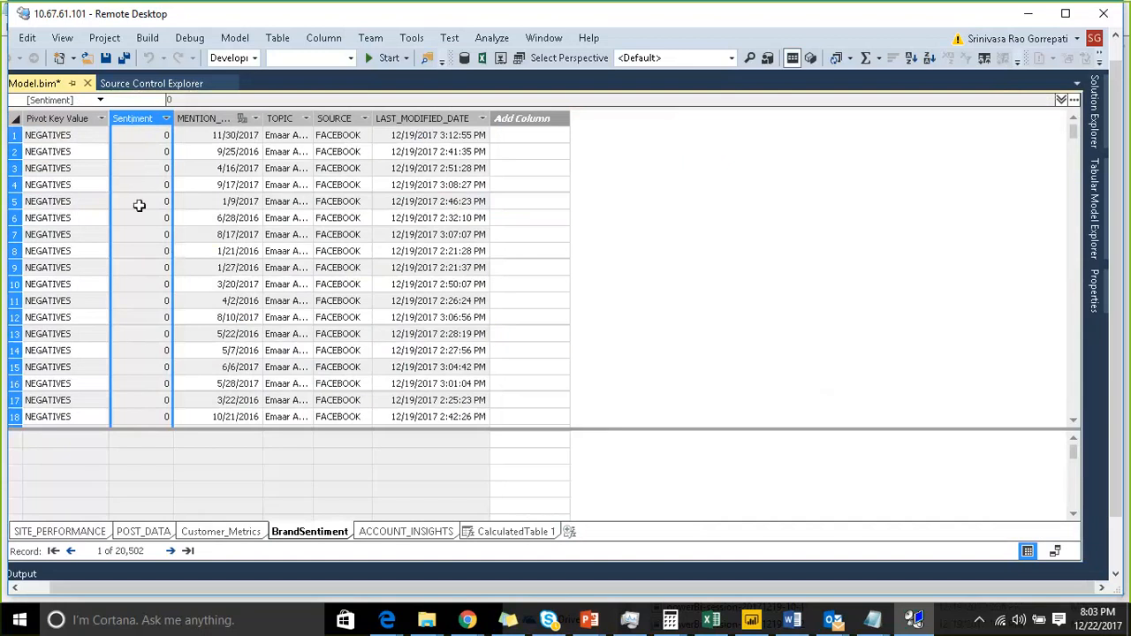
click(128, 453)
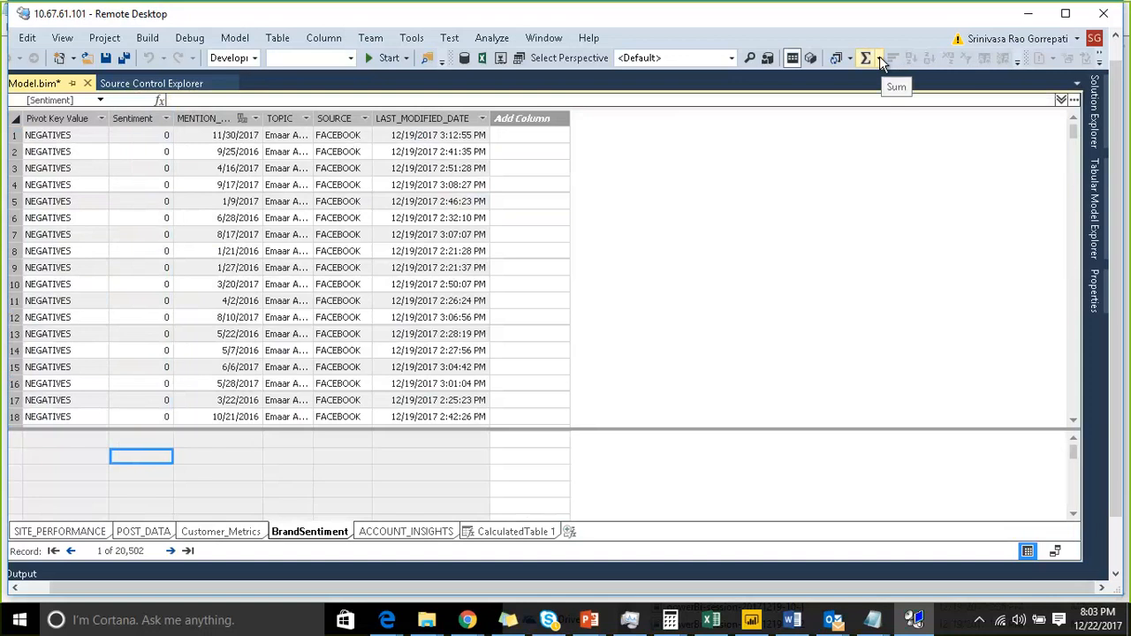
click(304, 99)
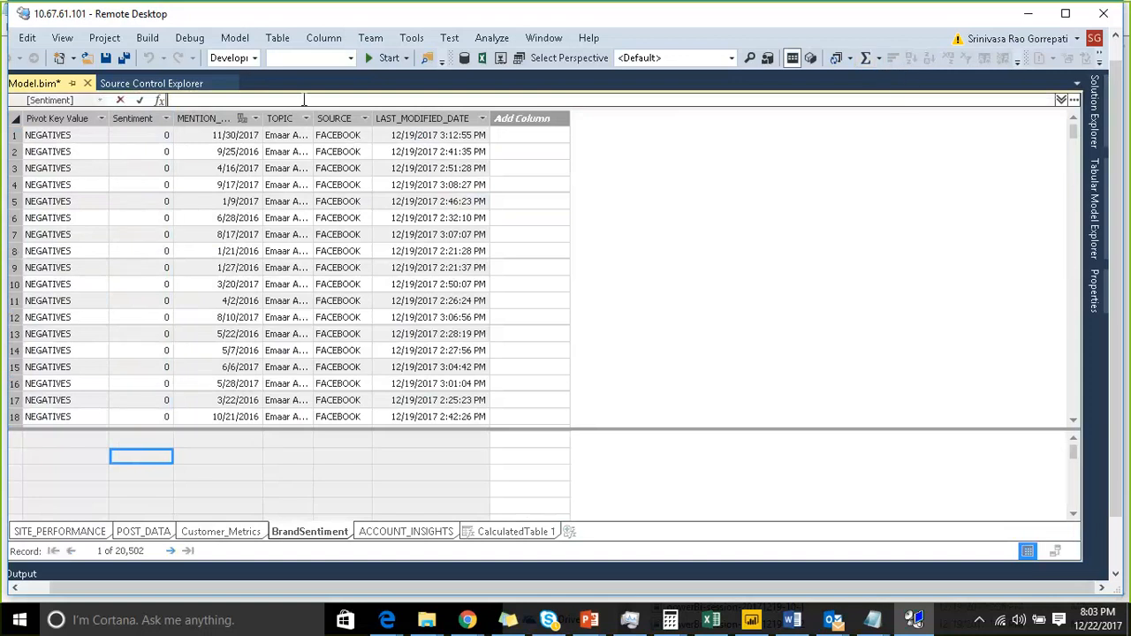
text(Sum)
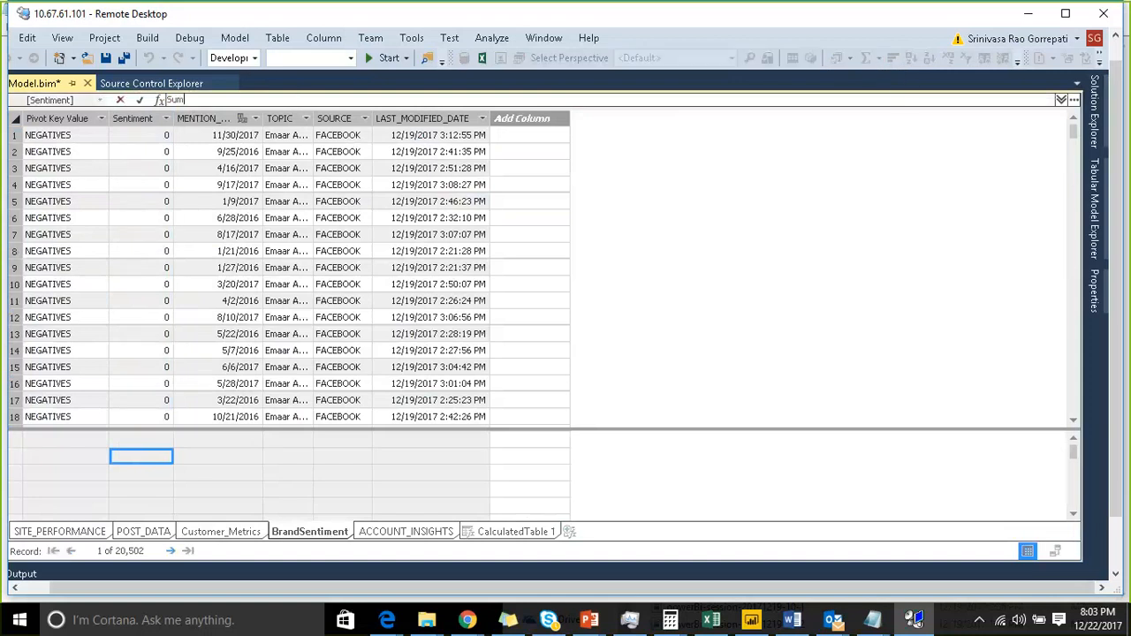
text(:)
key(BackSpace)
key(BackSpace)
key(BackSpace)
key(BackSpace)
text(Sum of mentions:=)
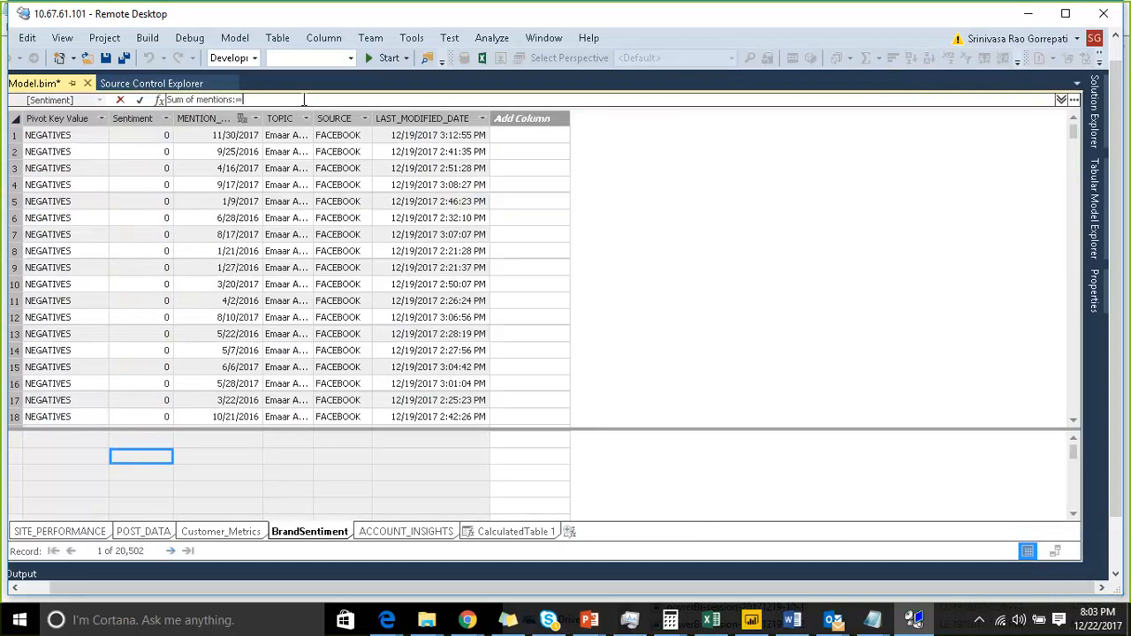
text(SUM()
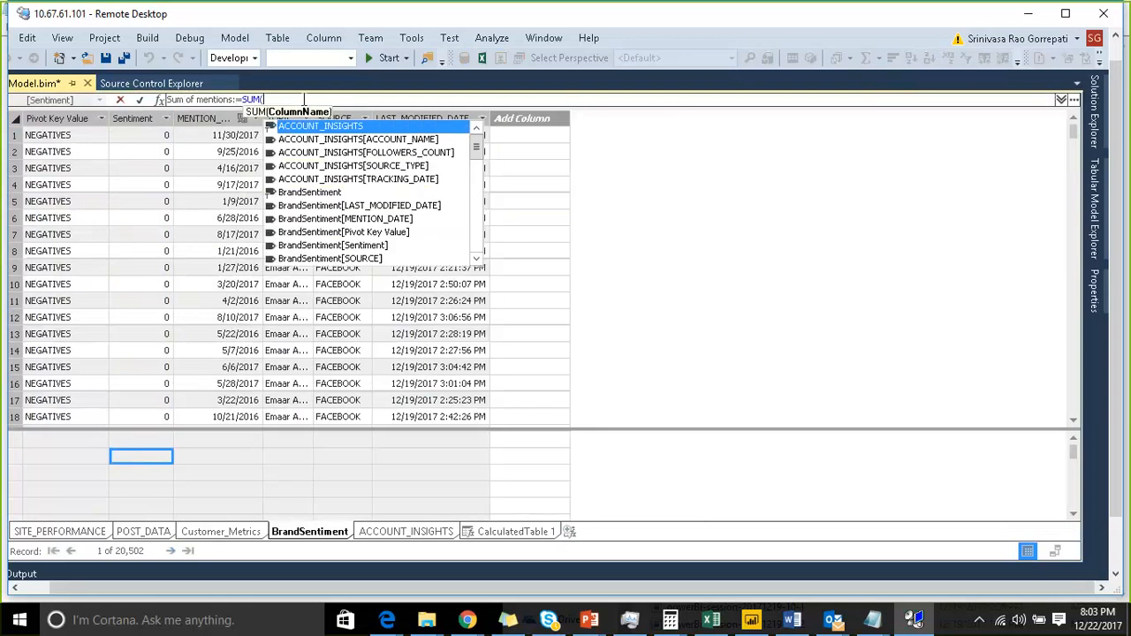
text(br)
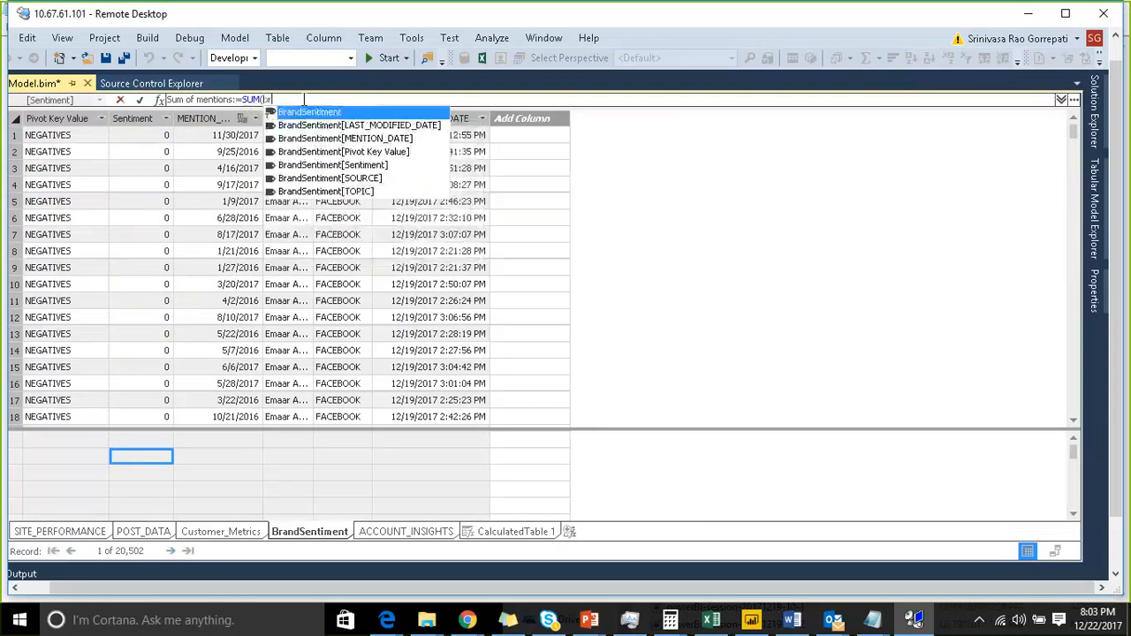
key(Down)
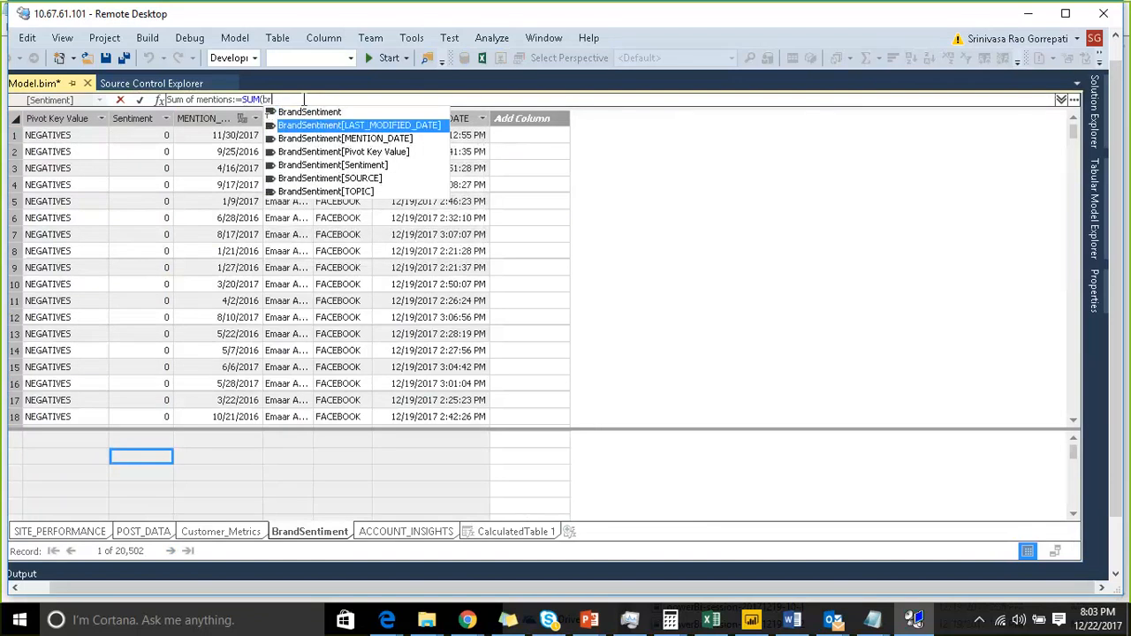
key(Down)
key(Down)
key(Down)
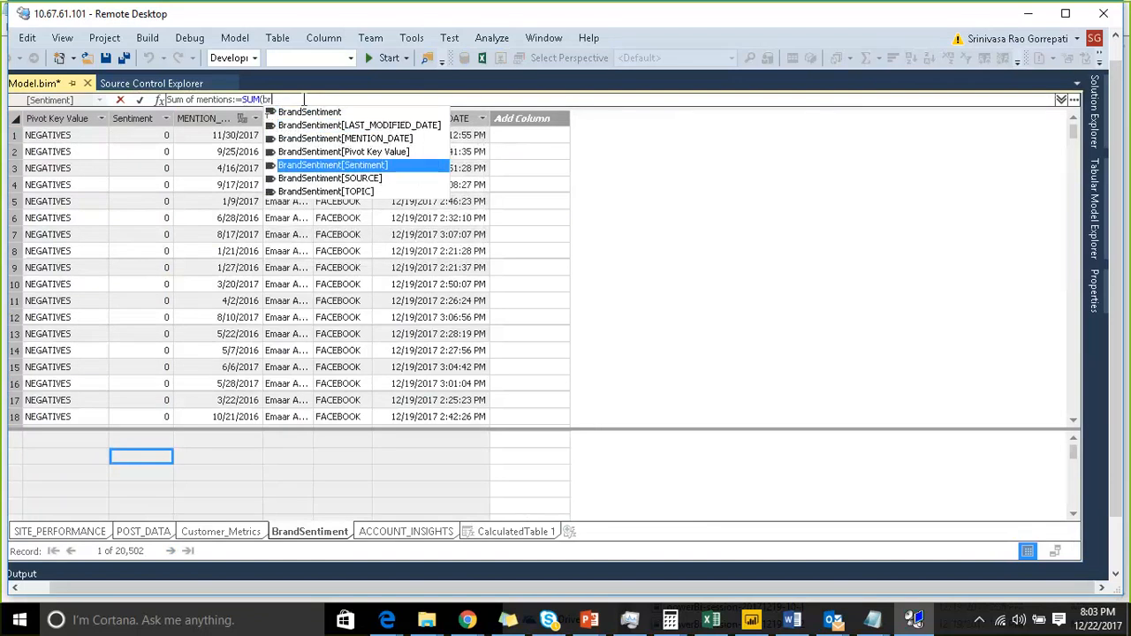
key(Tab)
text())
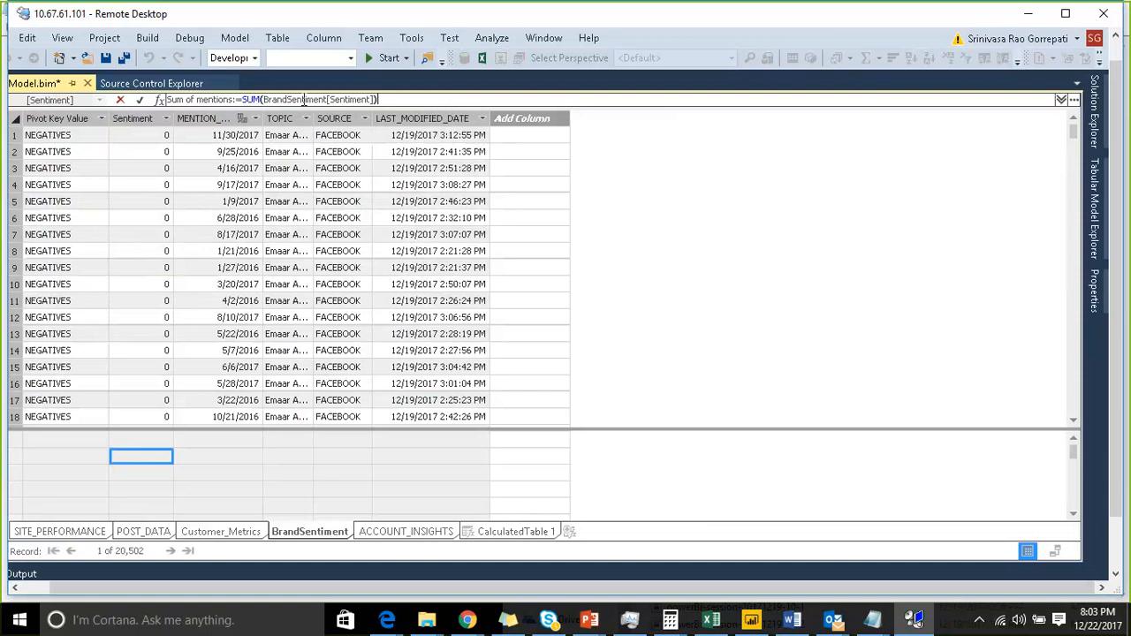
key(Return)
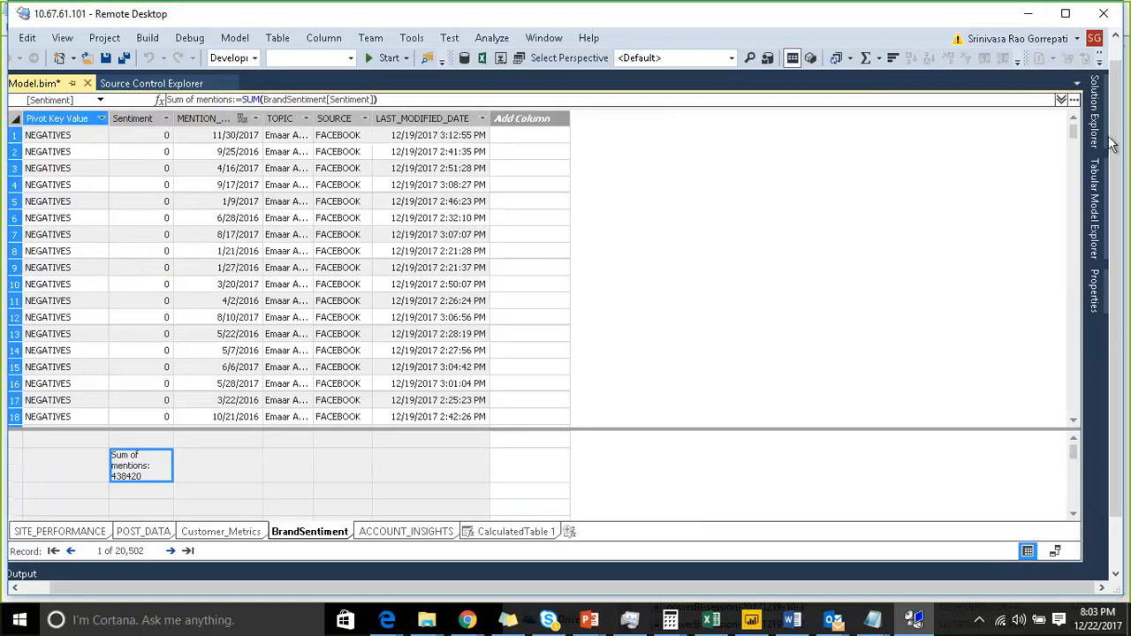
- Open the Sum of mentions measure's properties and review its format options
click(147, 474)
click(1095, 301)
click(1073, 207)
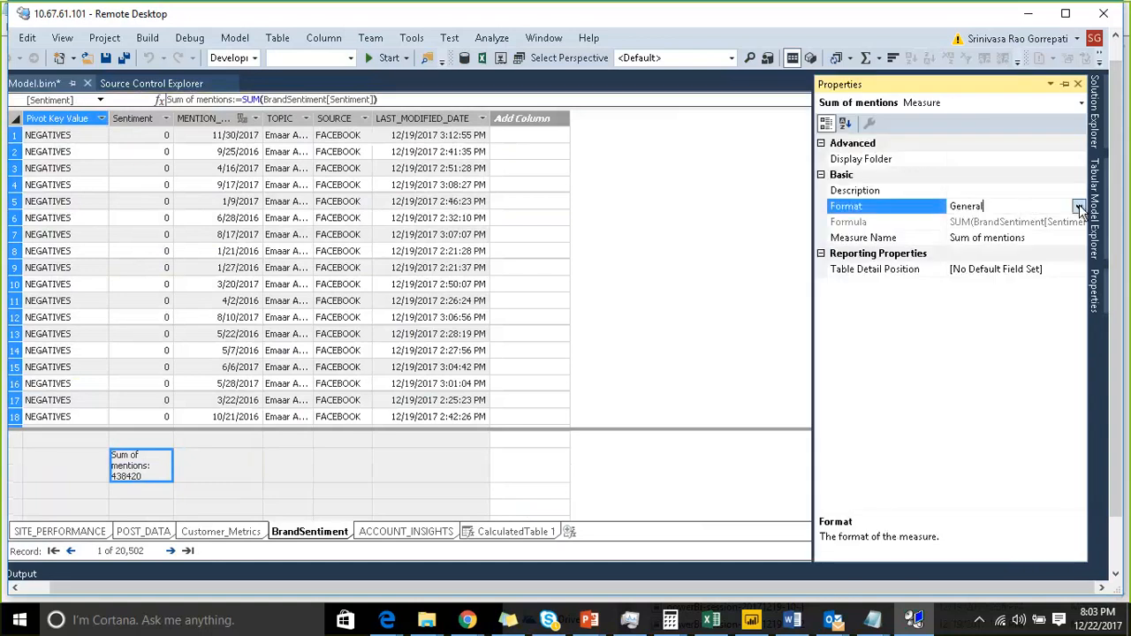
click(1079, 207)
click(1009, 253)
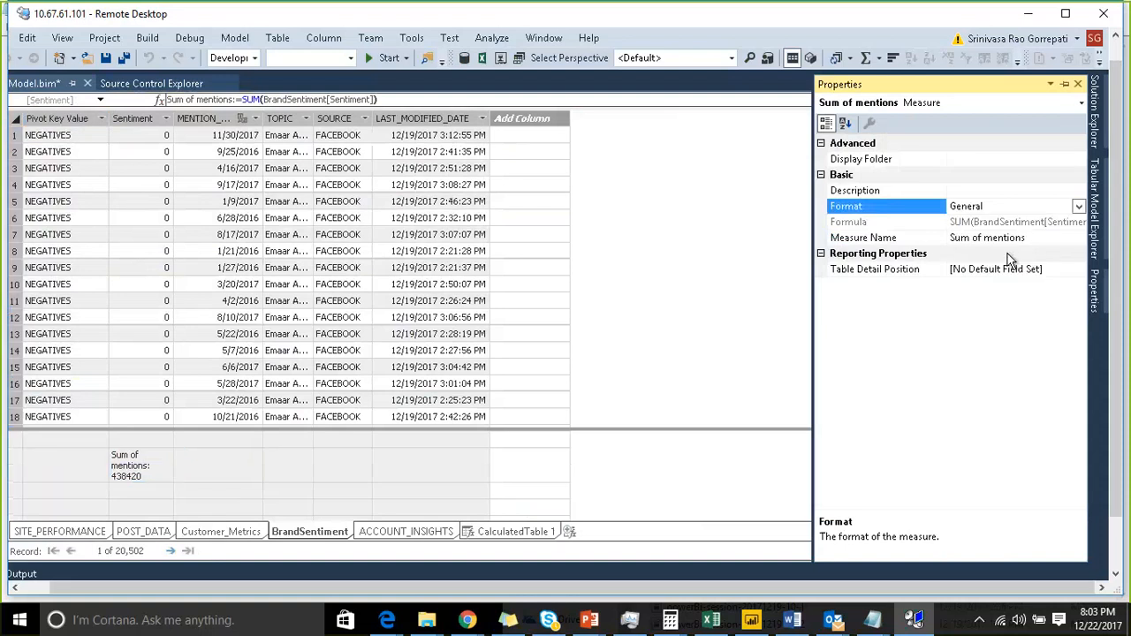
- Set the Sum of mentions measure's format to Whole Number and turn on the thousand separator
click(1061, 239)
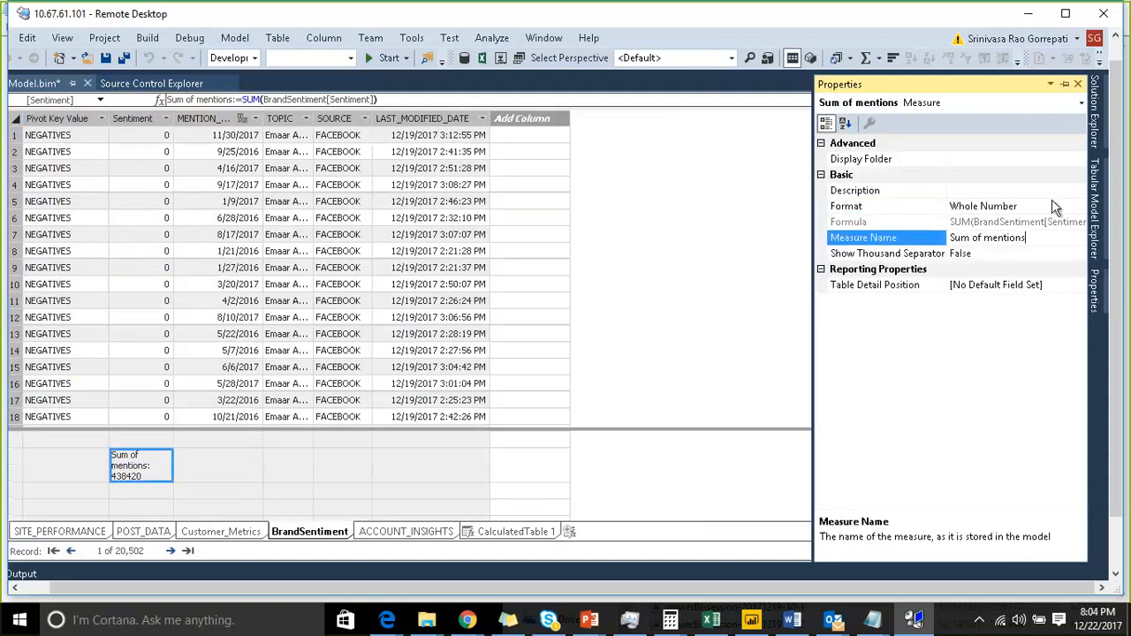
click(1054, 207)
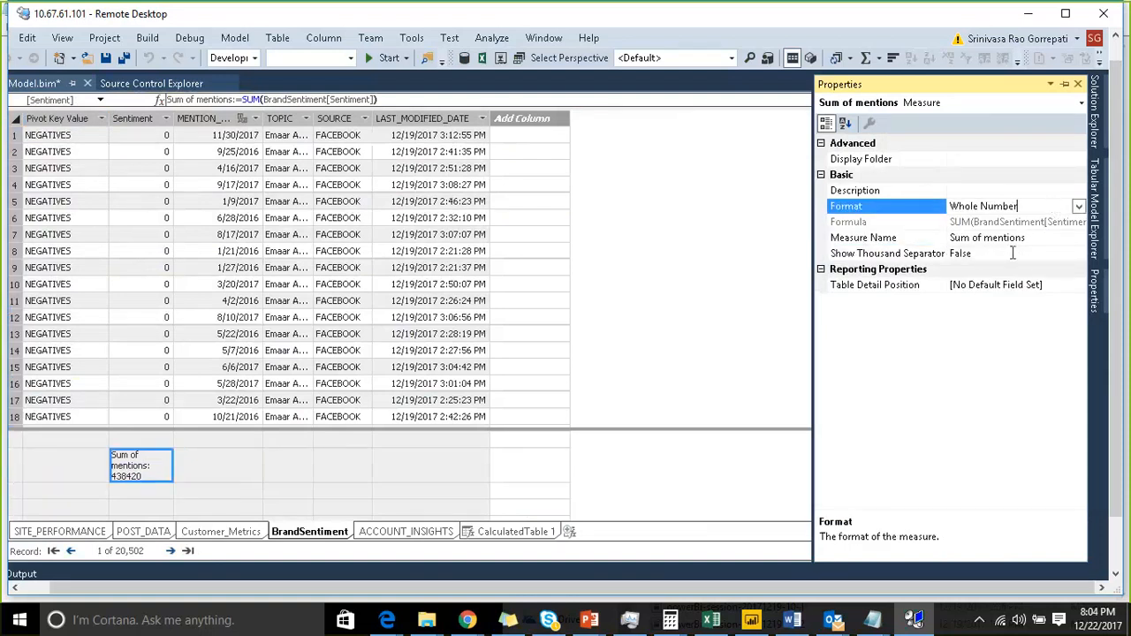
click(1063, 256)
click(1078, 253)
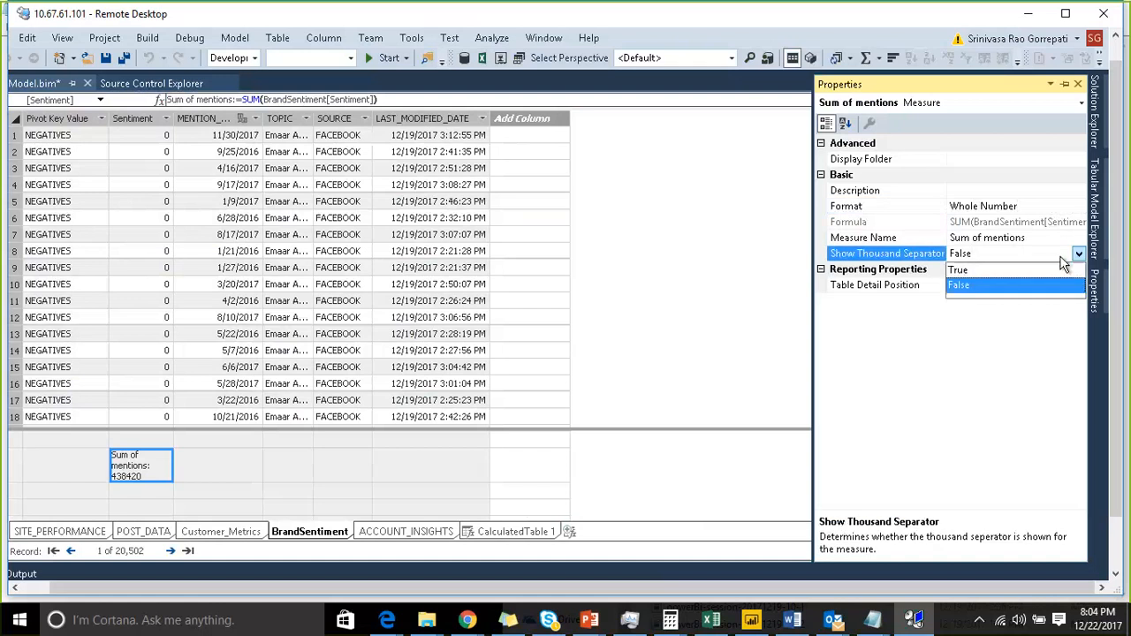
click(982, 275)
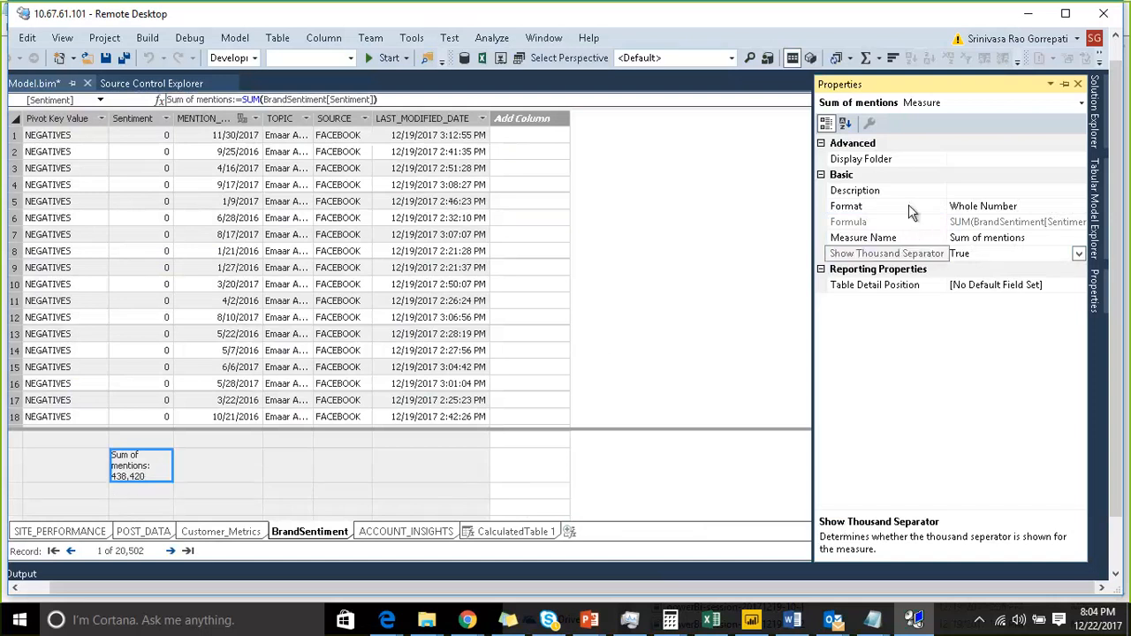
- Build the ASSAS_DEMO1 project from Solution Explorer and close the build output
click(181, 470)
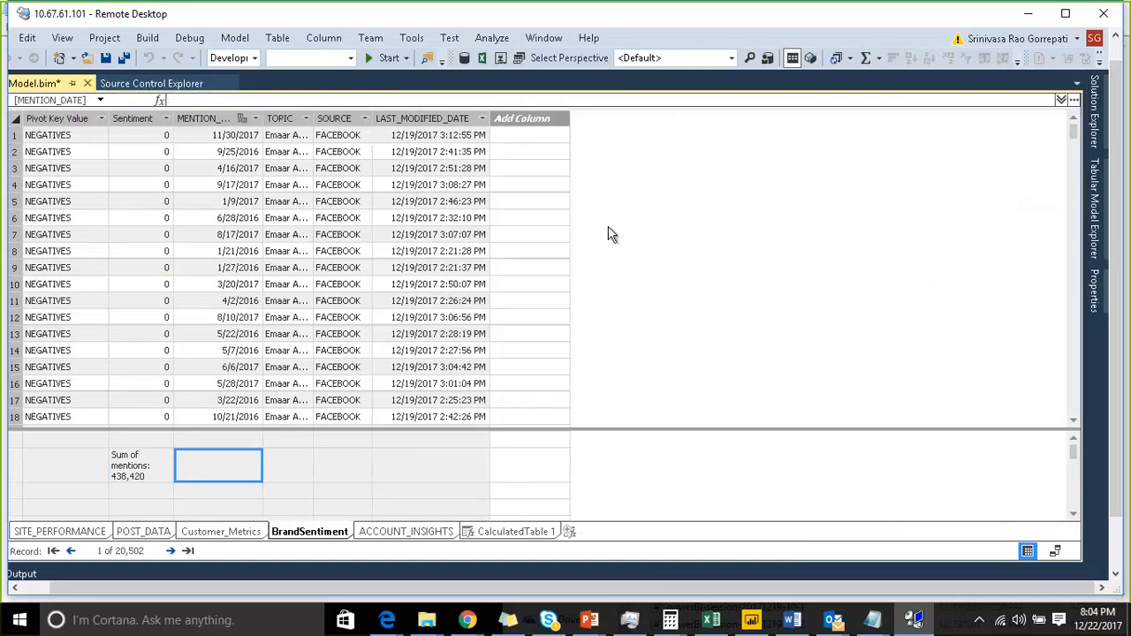
click(1095, 110)
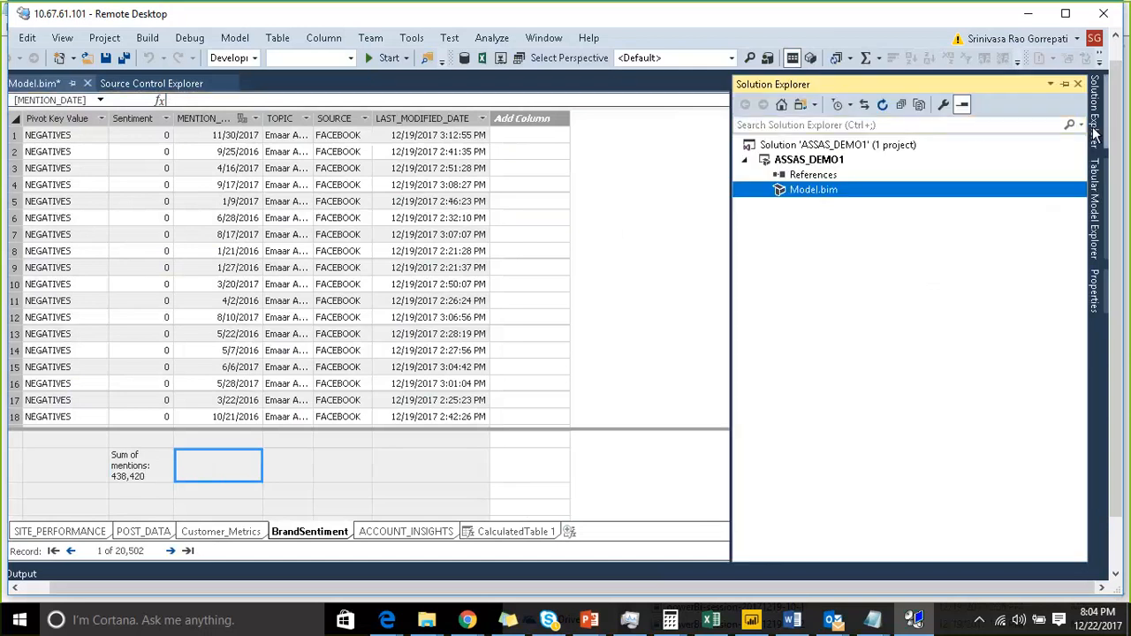
right_click(833, 166)
click(893, 167)
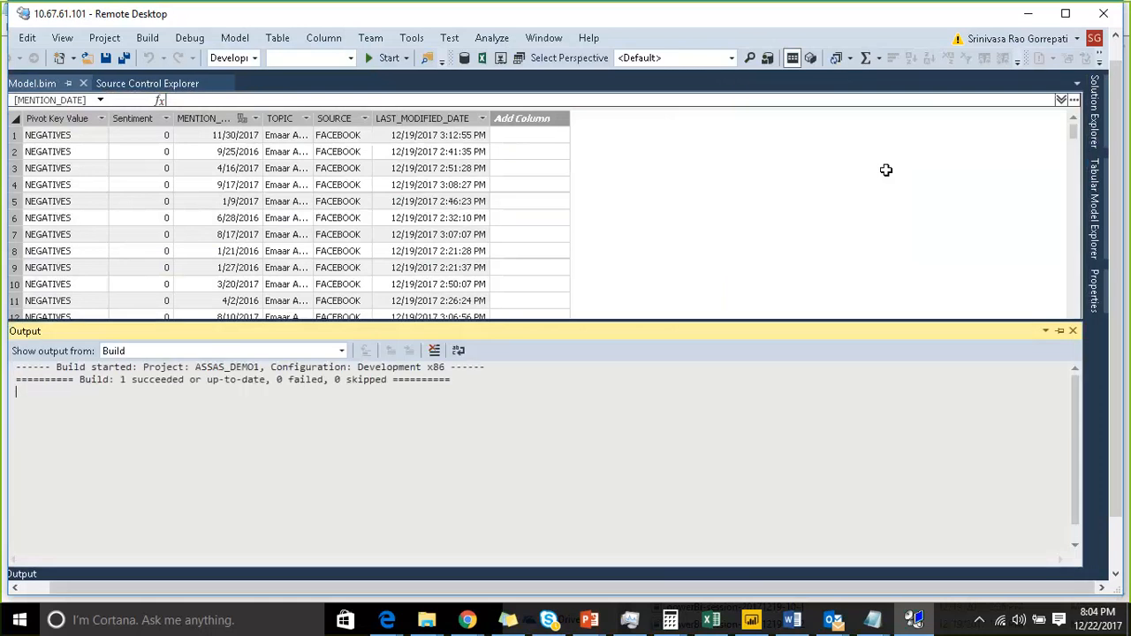
click(1073, 332)
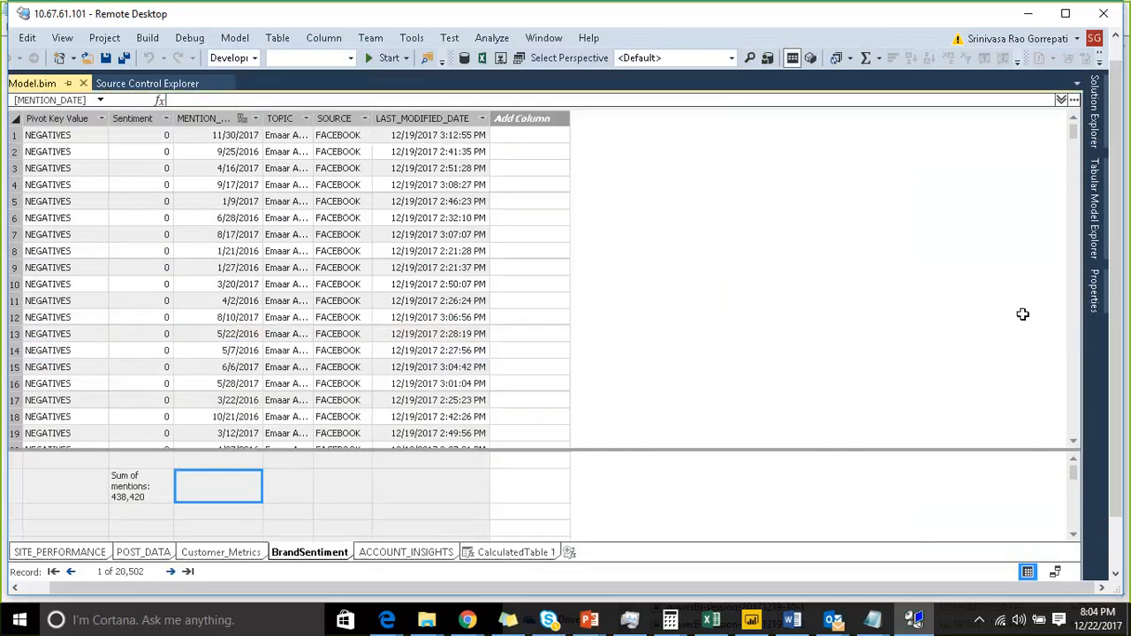
- Open the ASSAS_DEMO1 project's property pages, review the deployment server settings, and cancel
click(1096, 132)
right_click(914, 162)
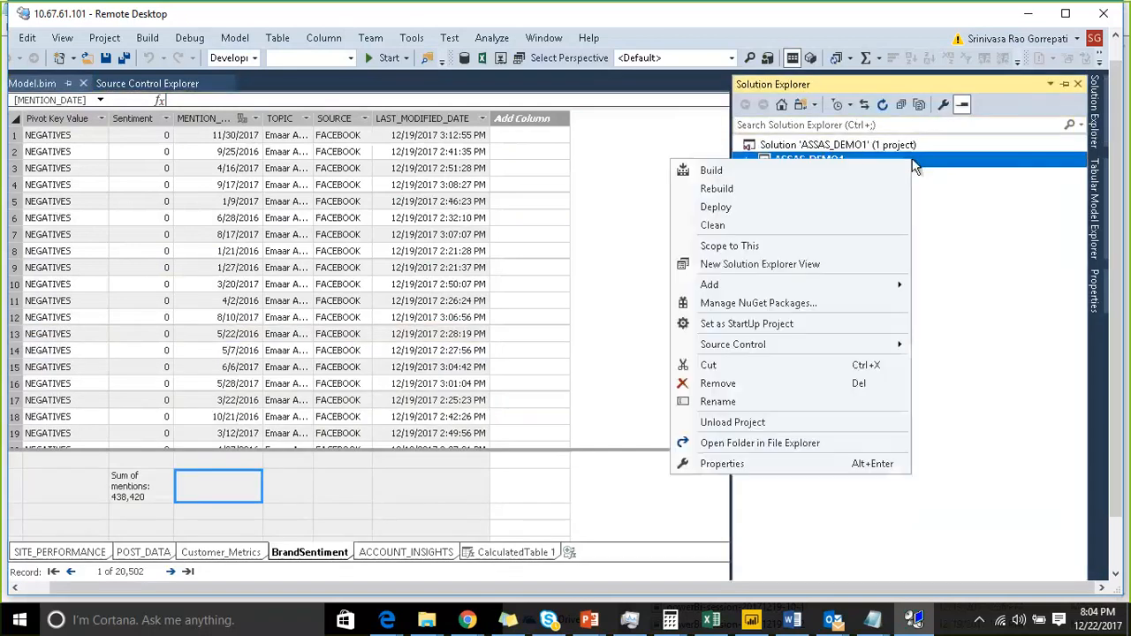
click(809, 465)
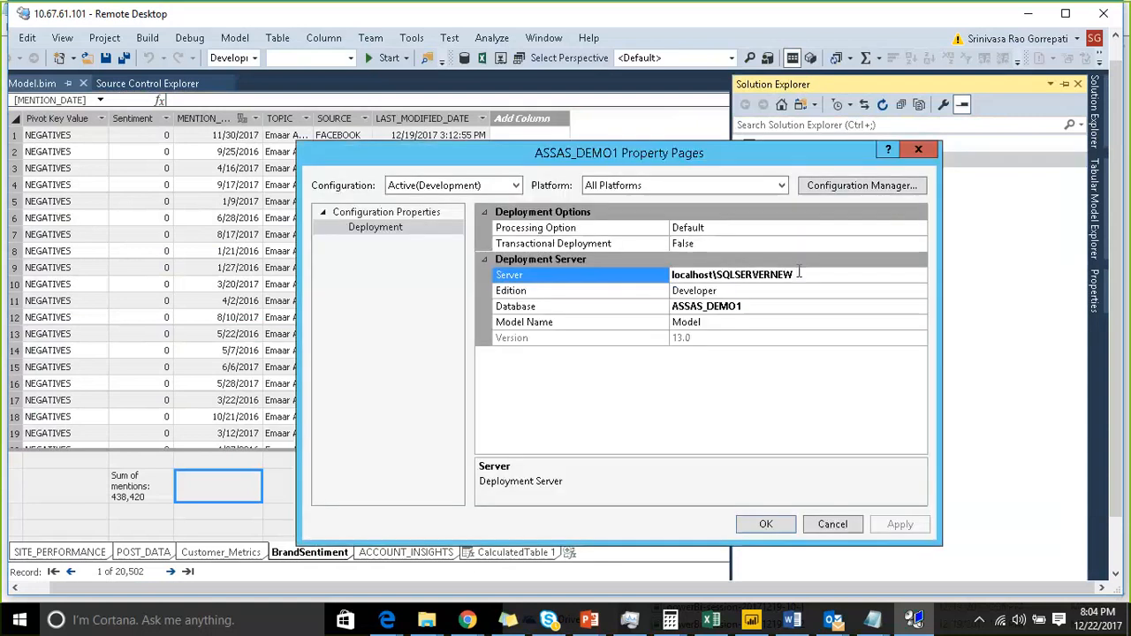
click(805, 274)
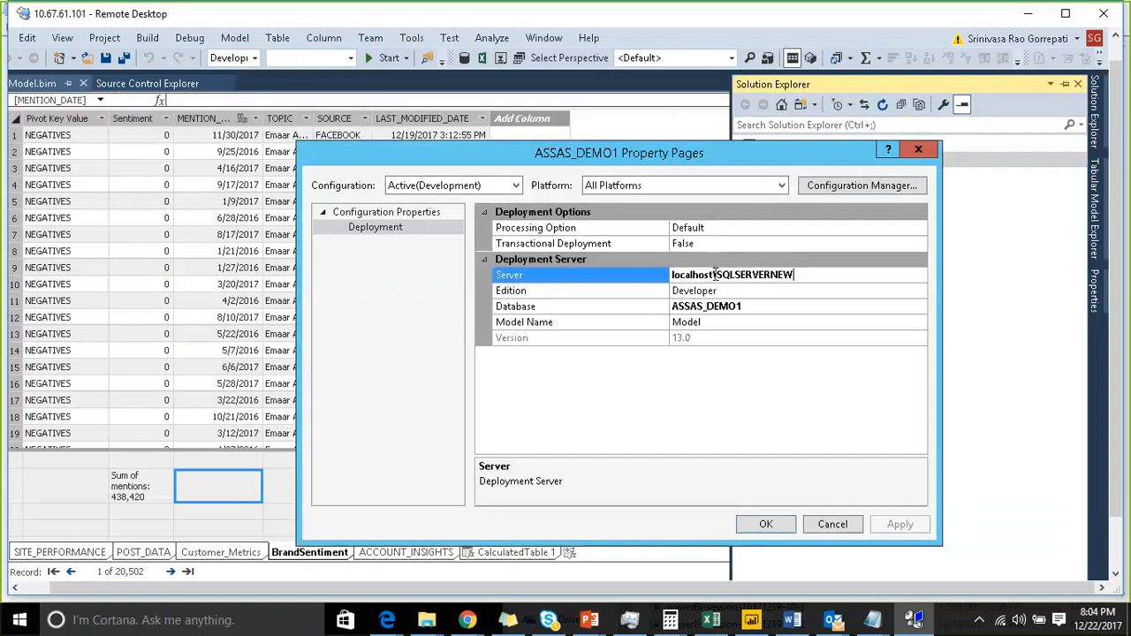
click(846, 531)
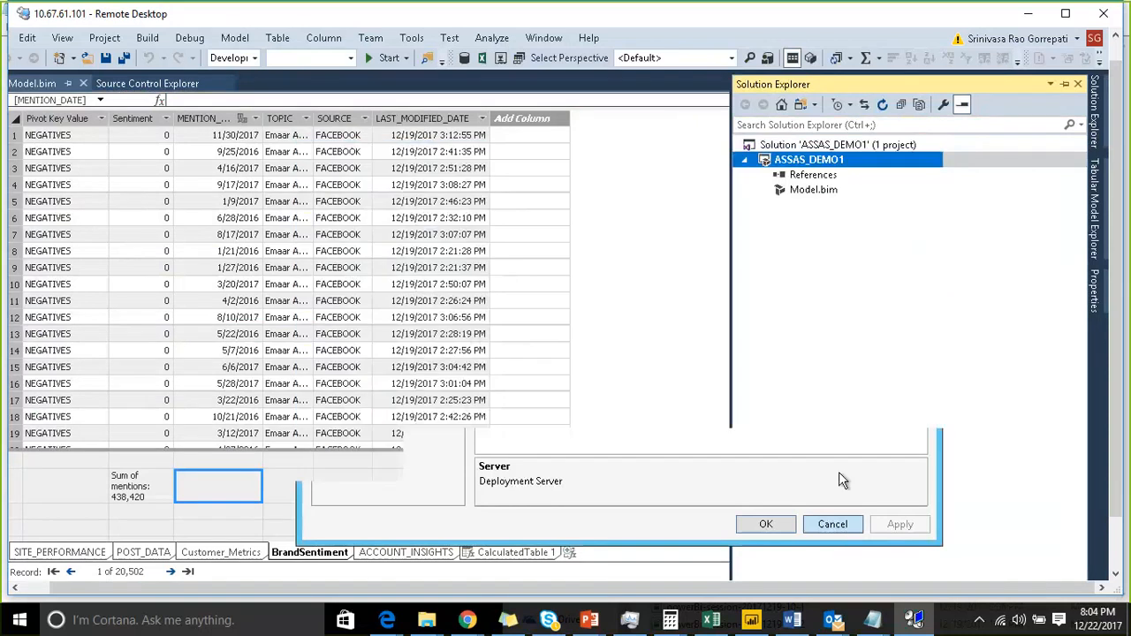
- Deploy the ASSAS_DEMO1 project, close the deployment dialog, and close the output pane
right_click(874, 167)
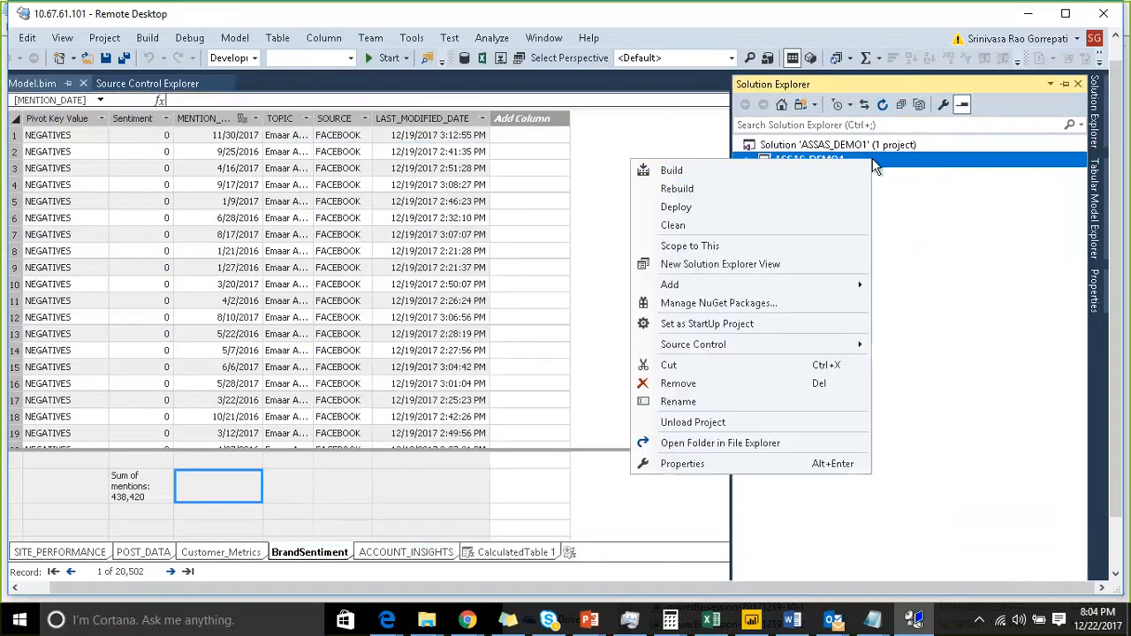
click(716, 206)
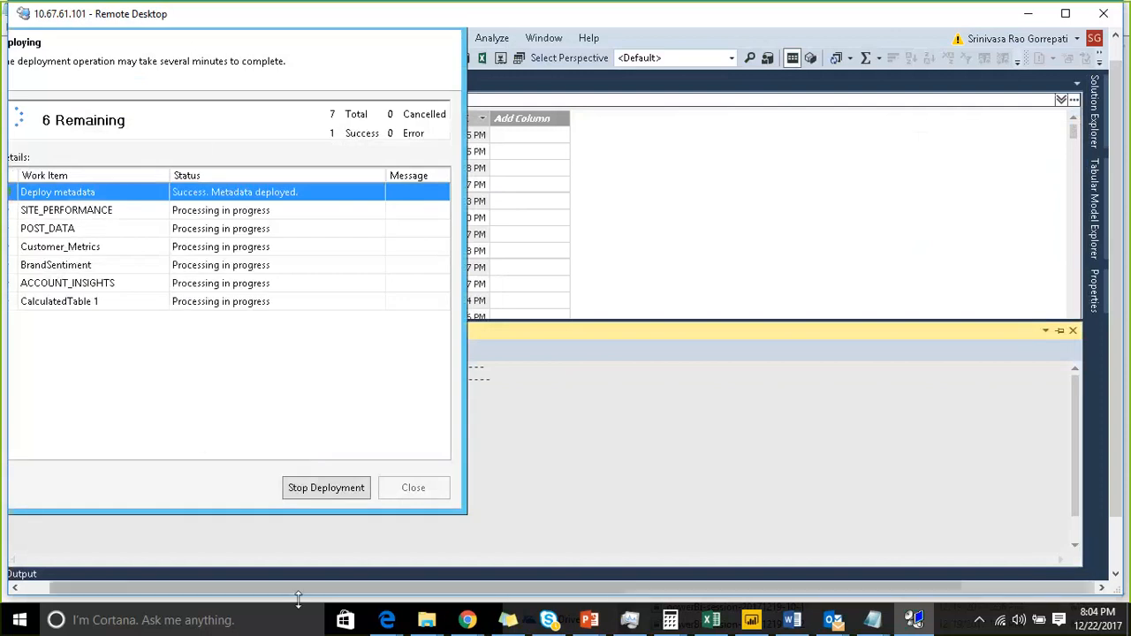
click(154, 585)
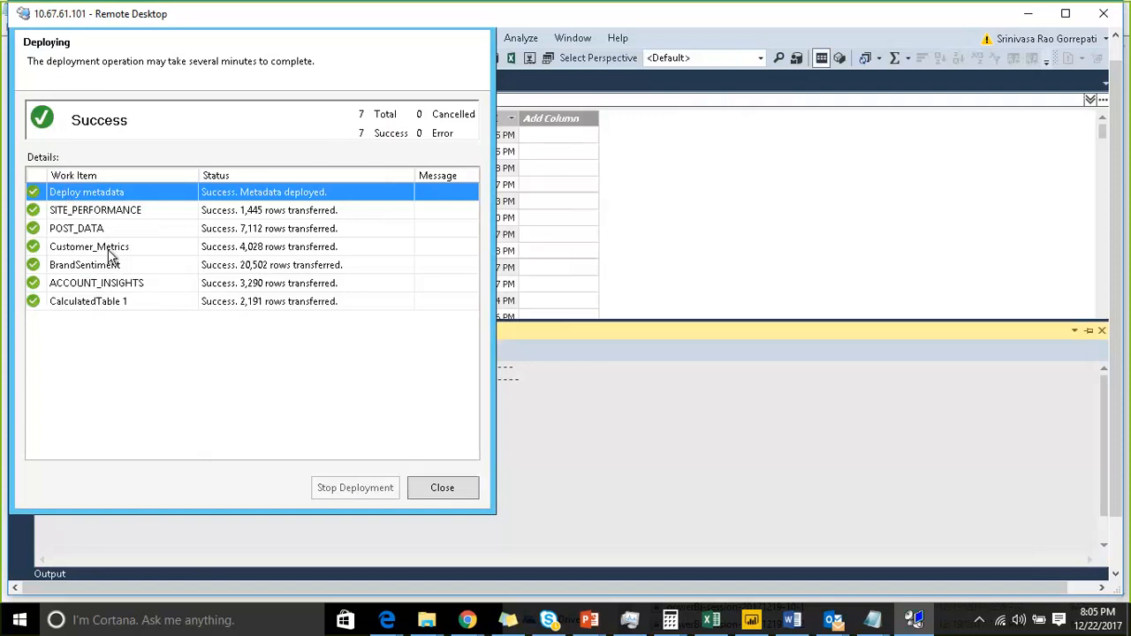
click(442, 491)
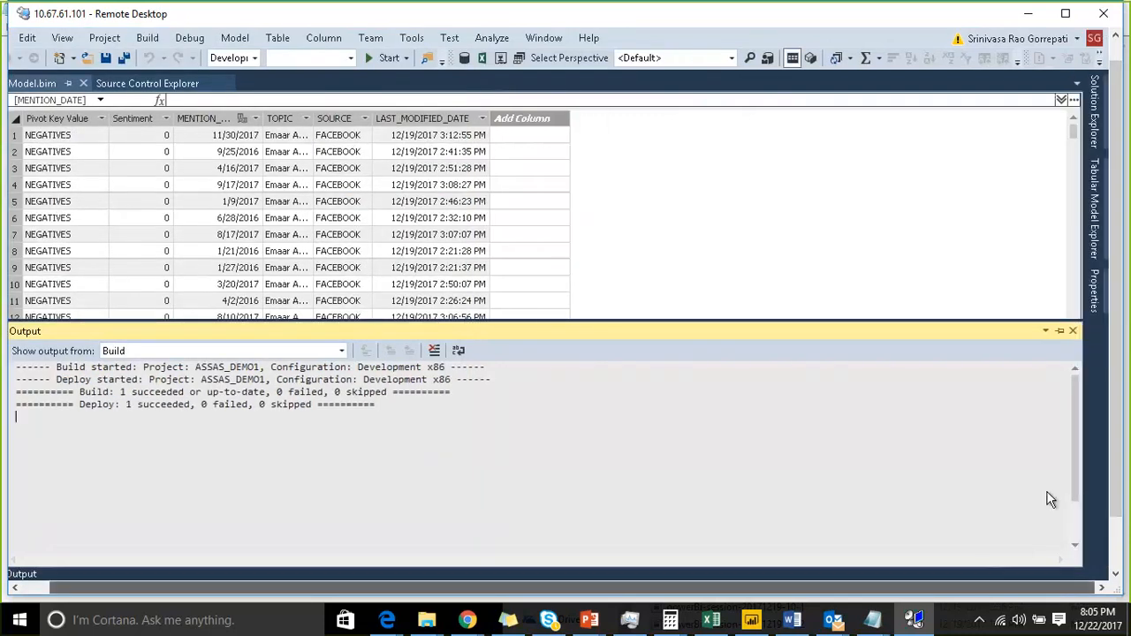
click(1073, 331)
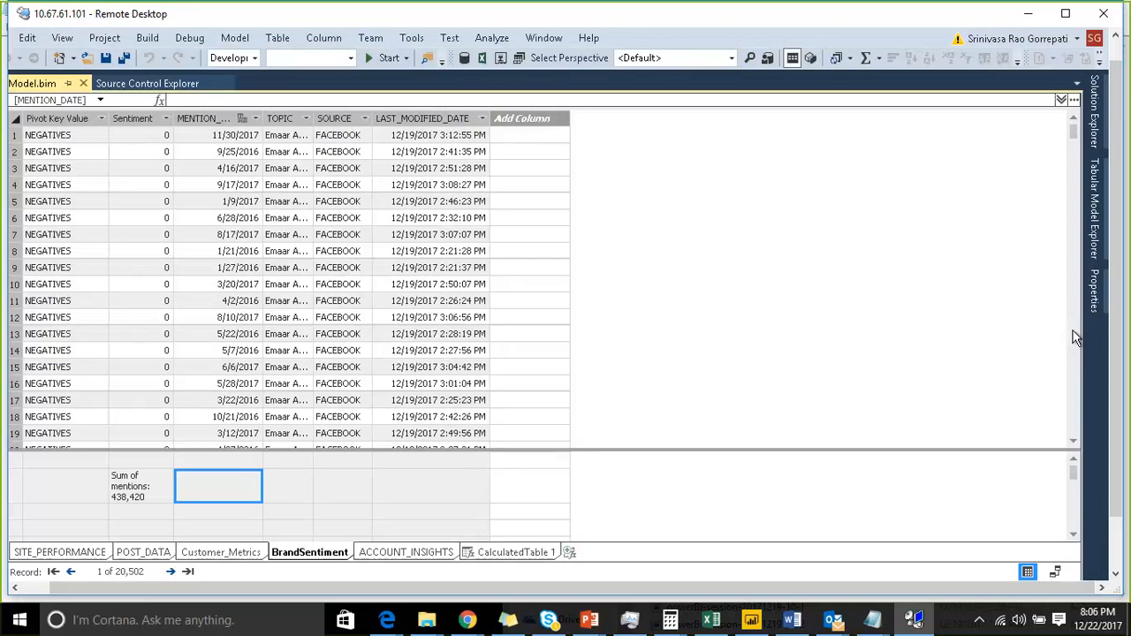
- Switch to SQL Server Management Studio on the remote machine
click(1118, 553)
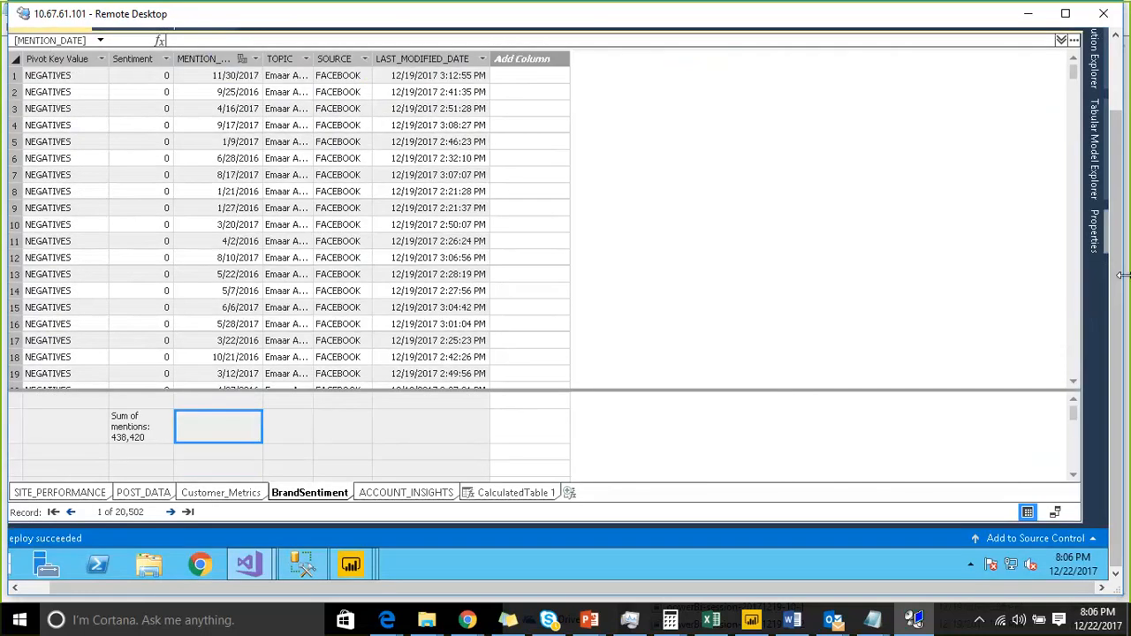
drag(1121, 288, 1115, 214)
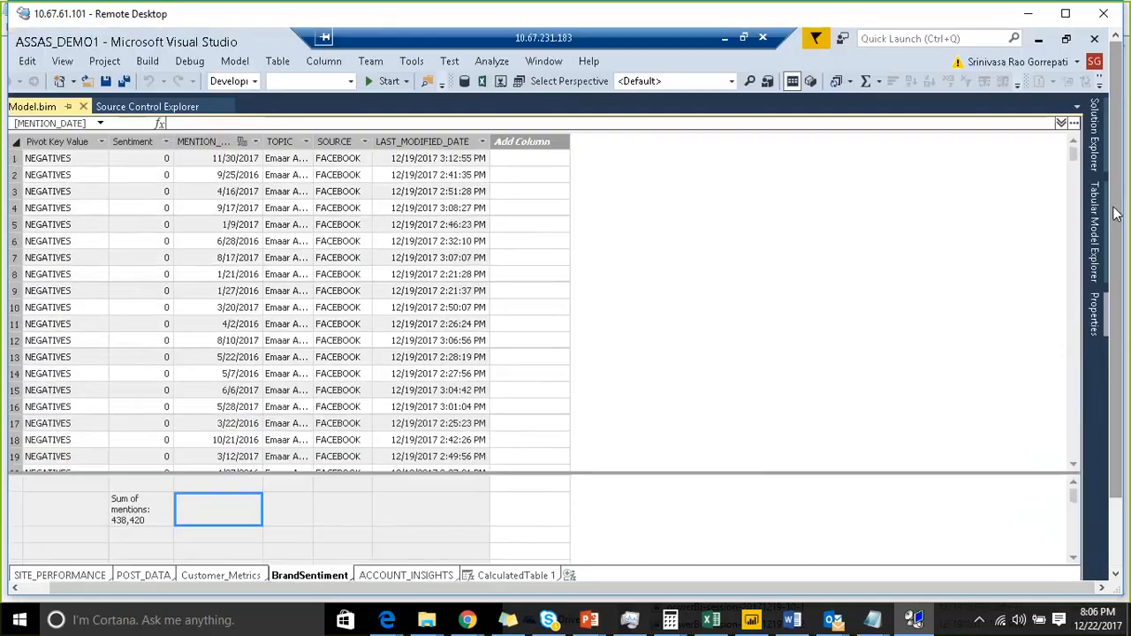
click(25, 589)
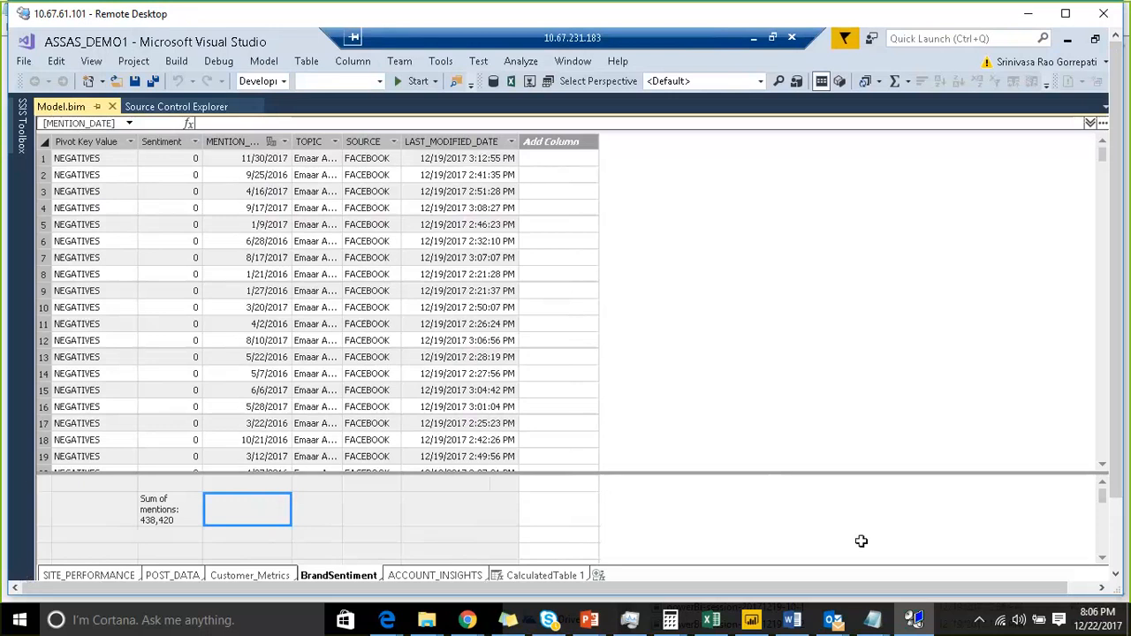
click(1113, 535)
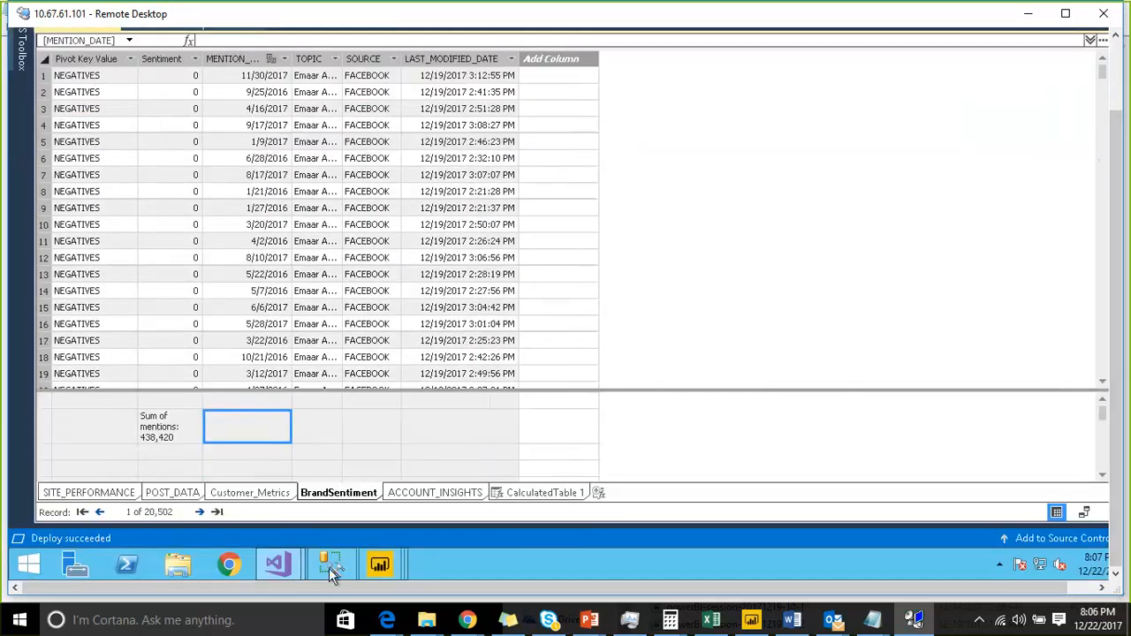
click(328, 568)
click(579, 271)
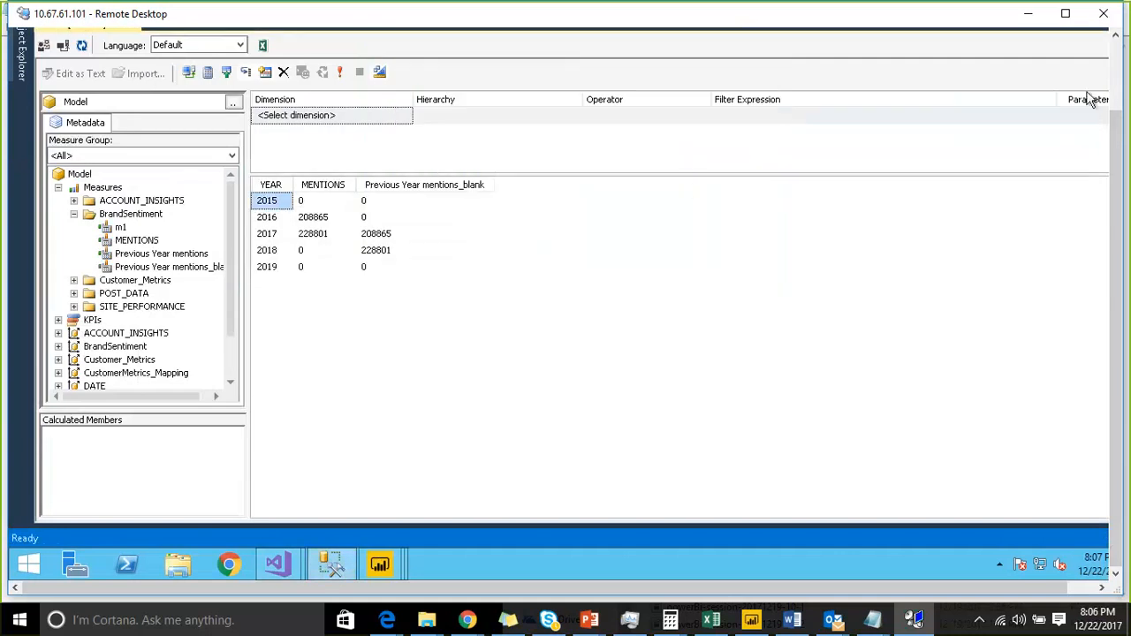
- Refresh the Analysis Server's Databases list in Object Explorer and select the deployed ASSAS_DEMO1 database
click(1118, 88)
click(22, 144)
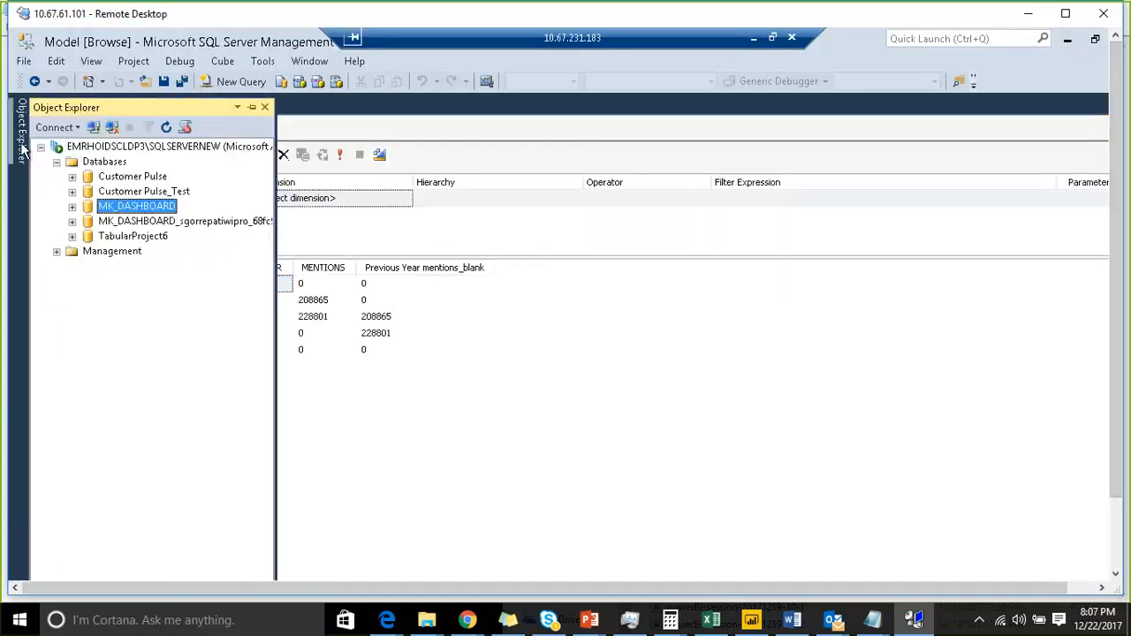
click(103, 163)
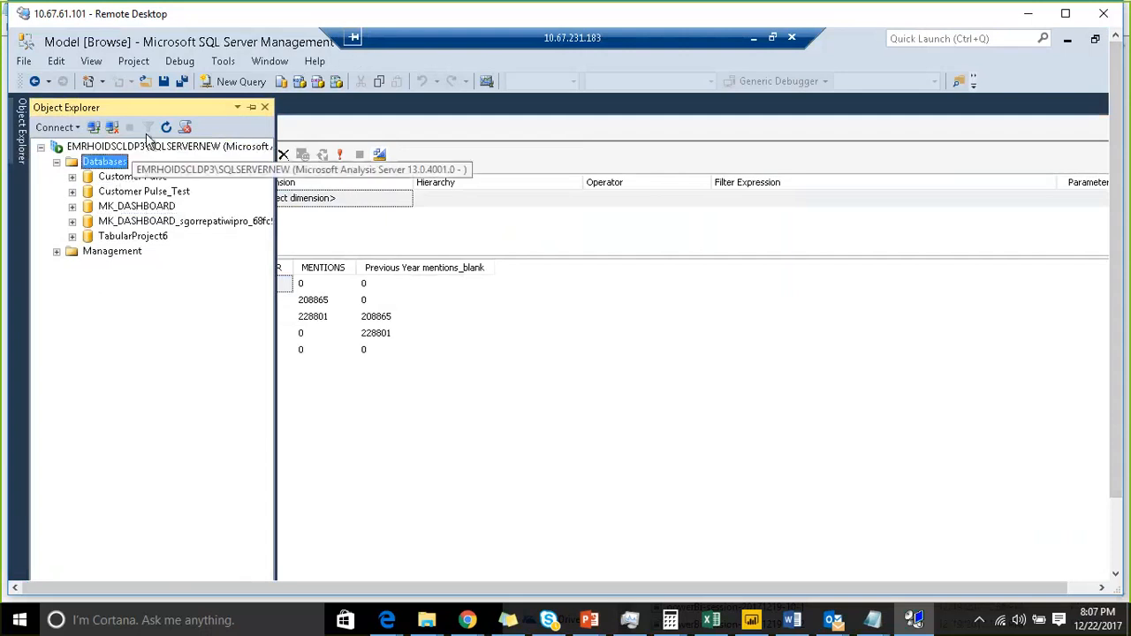
click(167, 128)
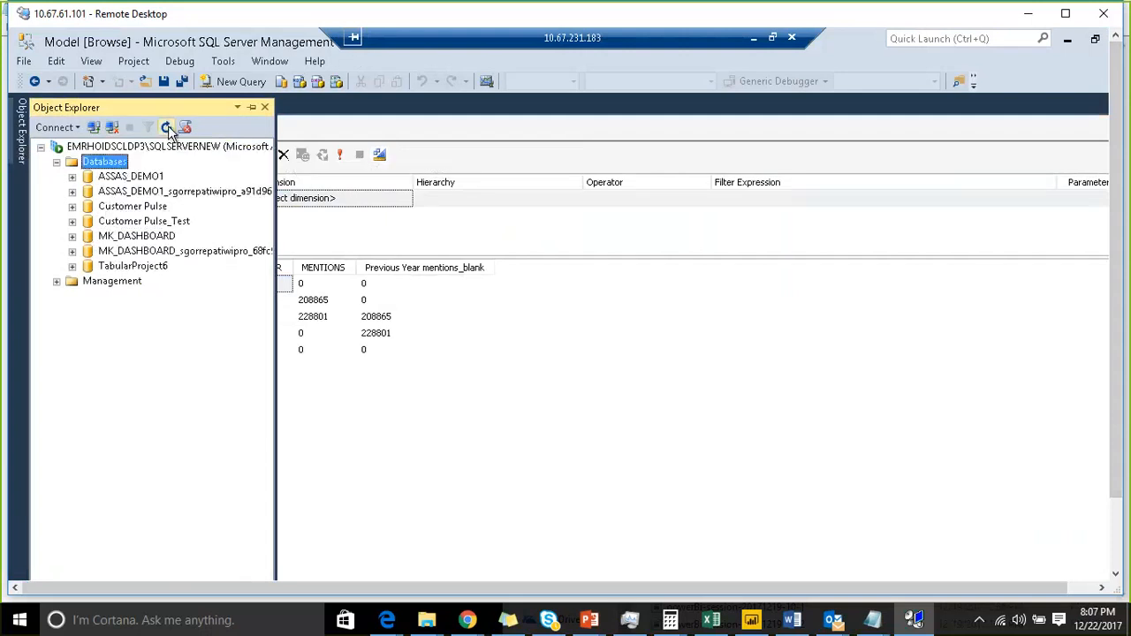
click(252, 108)
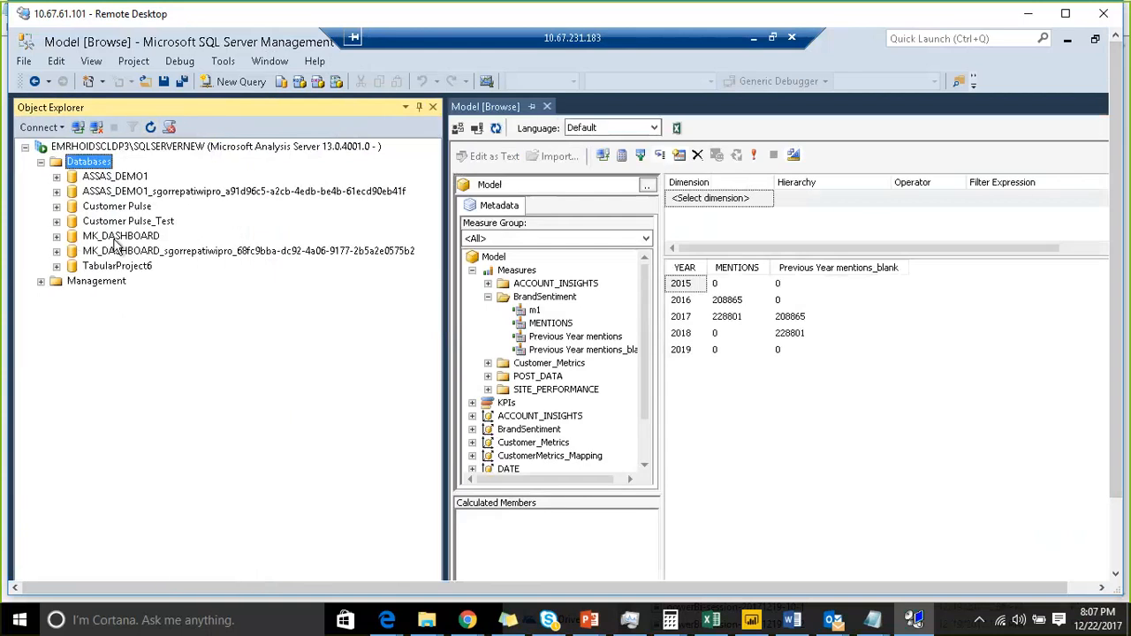
click(120, 179)
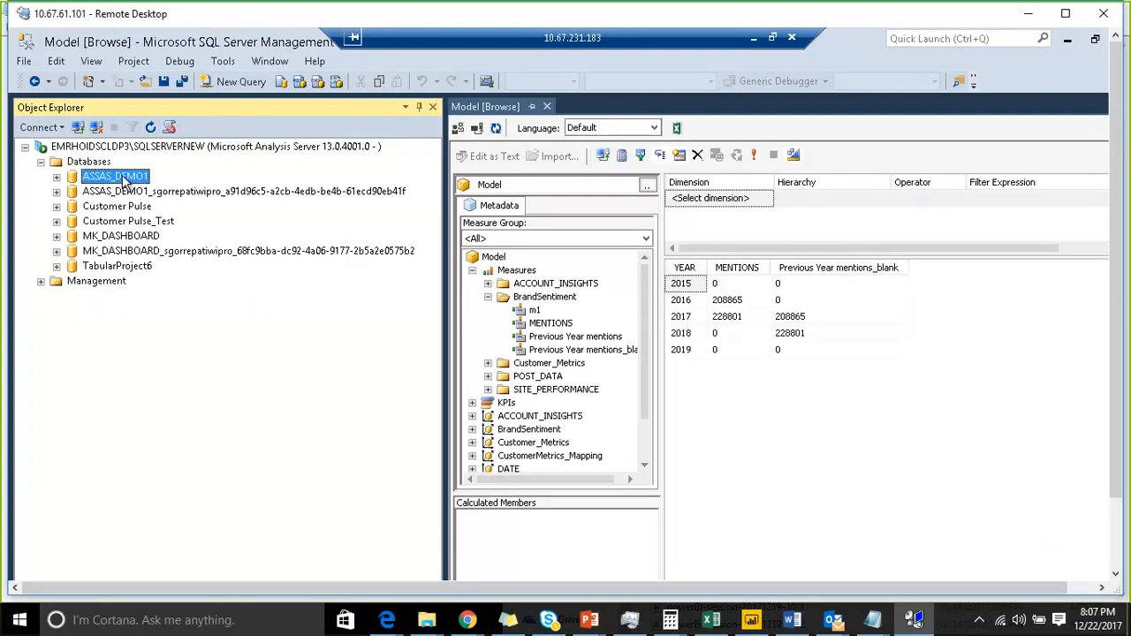
- Close the Model browse window and auto-hide Object Explorer
click(547, 107)
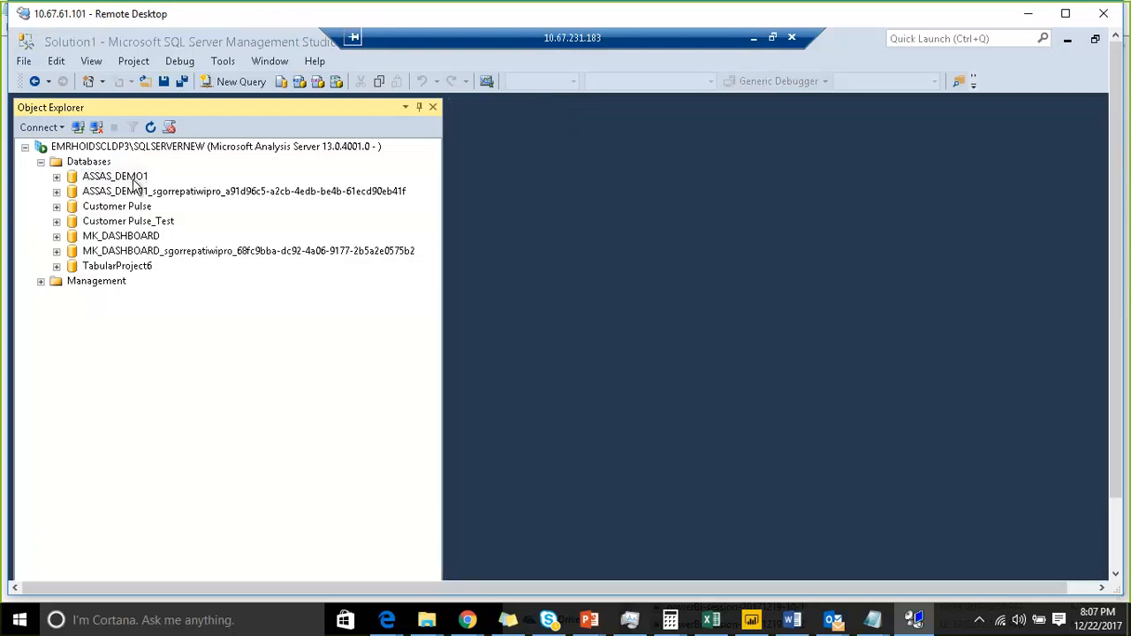
click(418, 107)
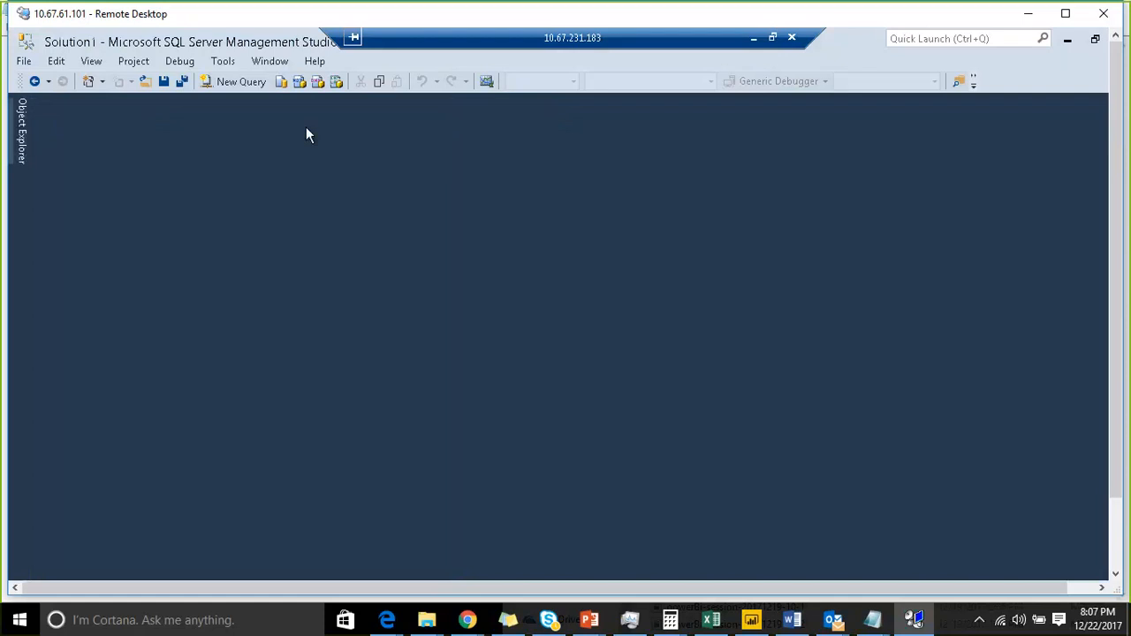
click(23, 142)
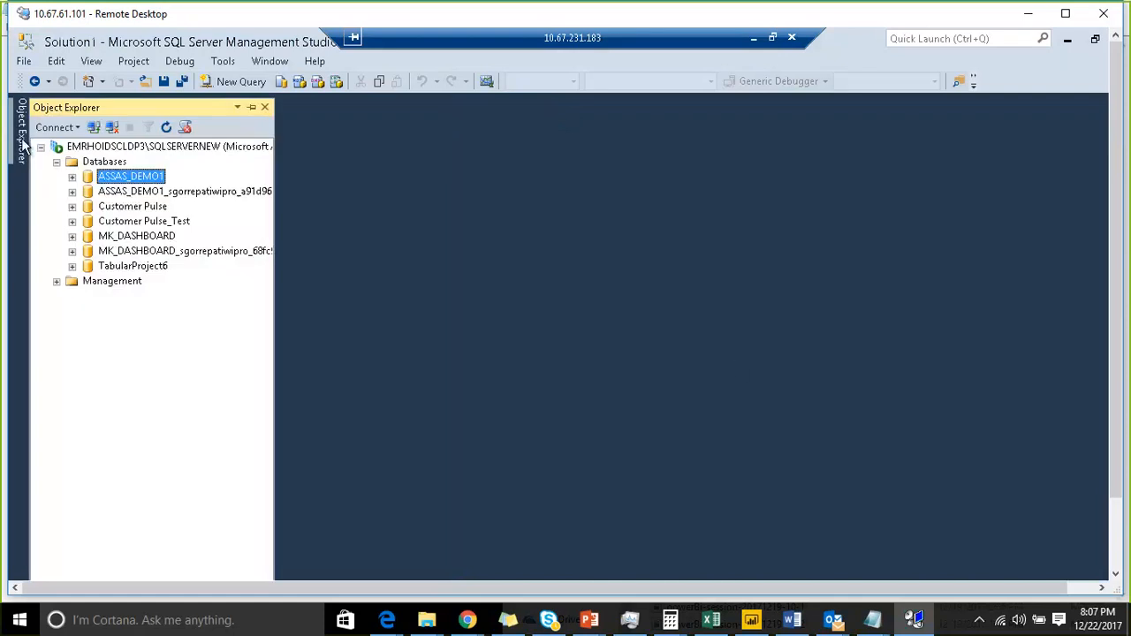
- Switch back to the ASSAS_DEMO1 project in Visual Studio
click(1115, 542)
click(290, 564)
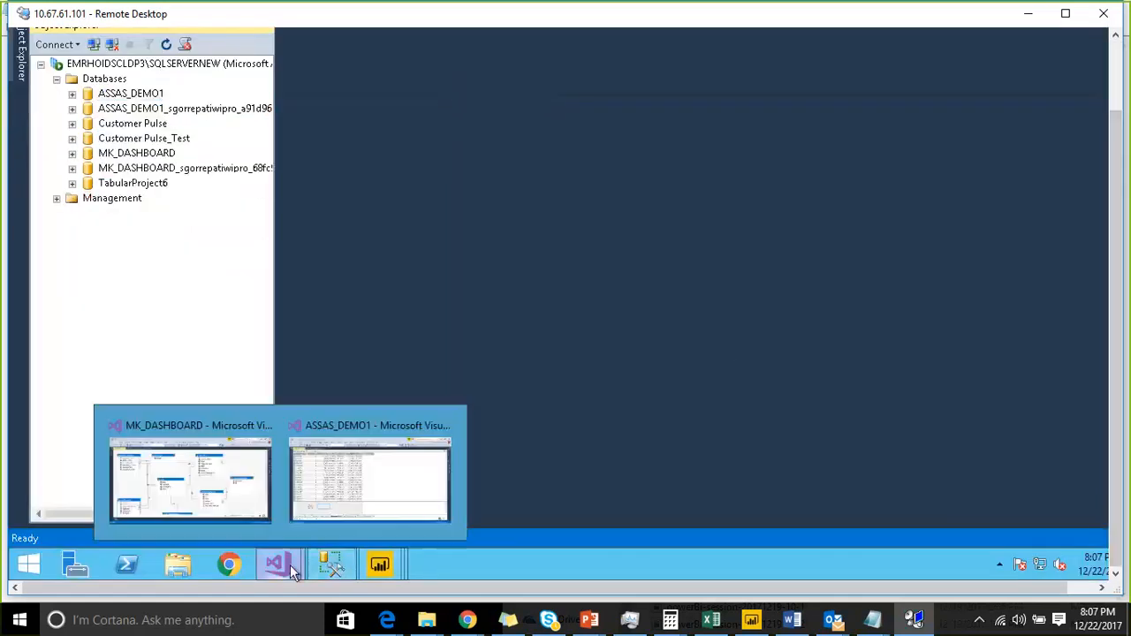
click(338, 509)
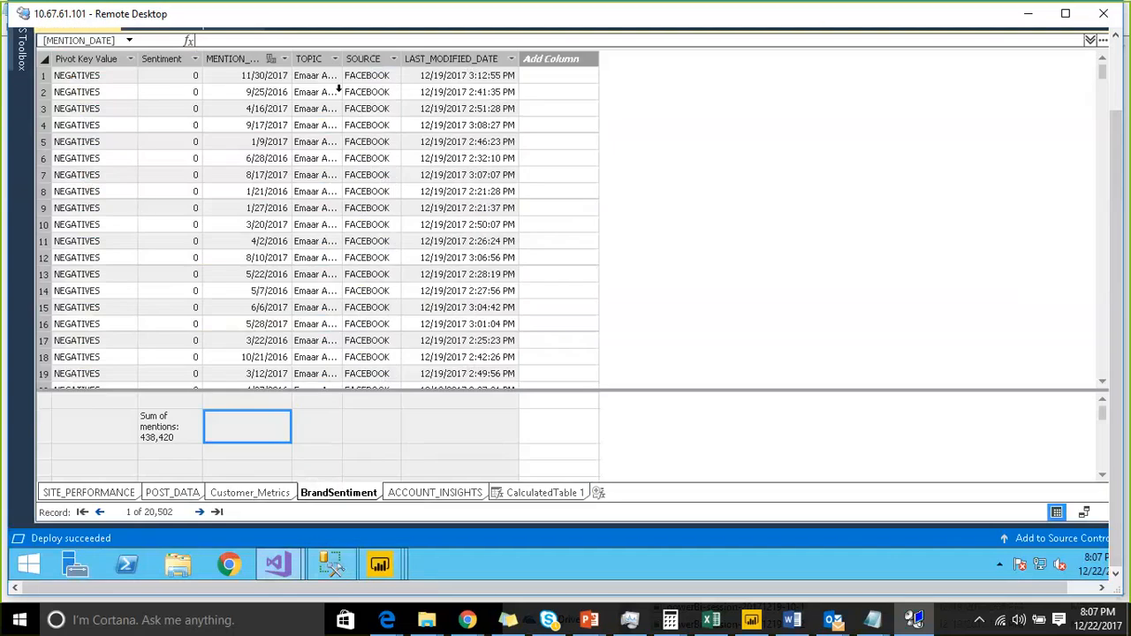
- Filter BrandSentiment's Pivot Key Value column to show only POSITIVES, and switch to the CalculatedTable 1 table
click(130, 59)
click(77, 178)
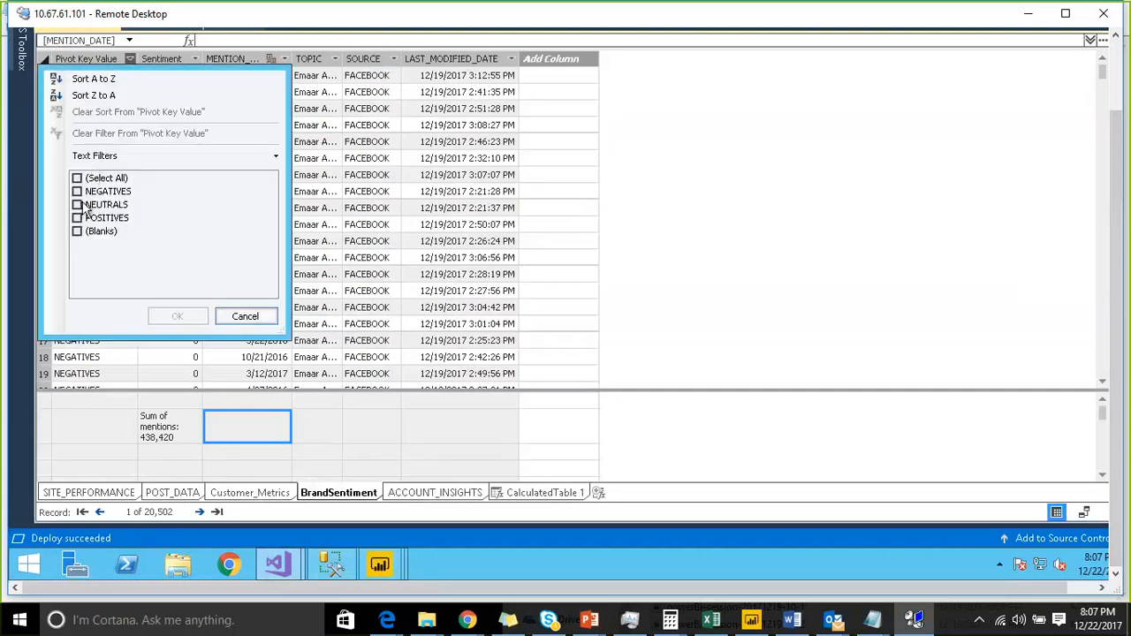
click(77, 217)
click(179, 316)
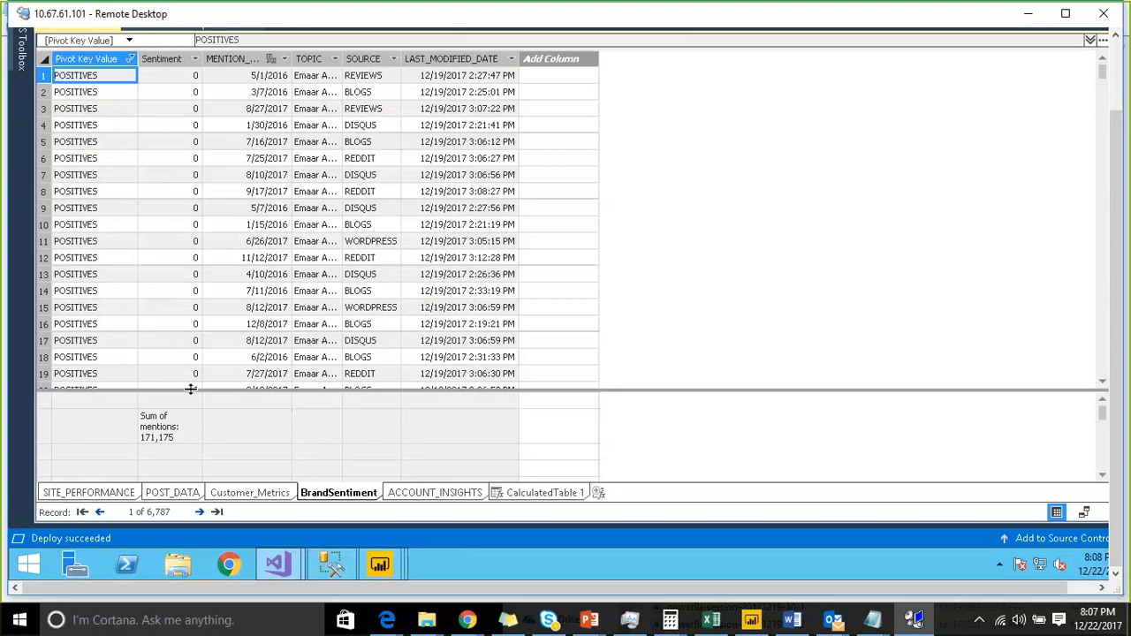
click(543, 493)
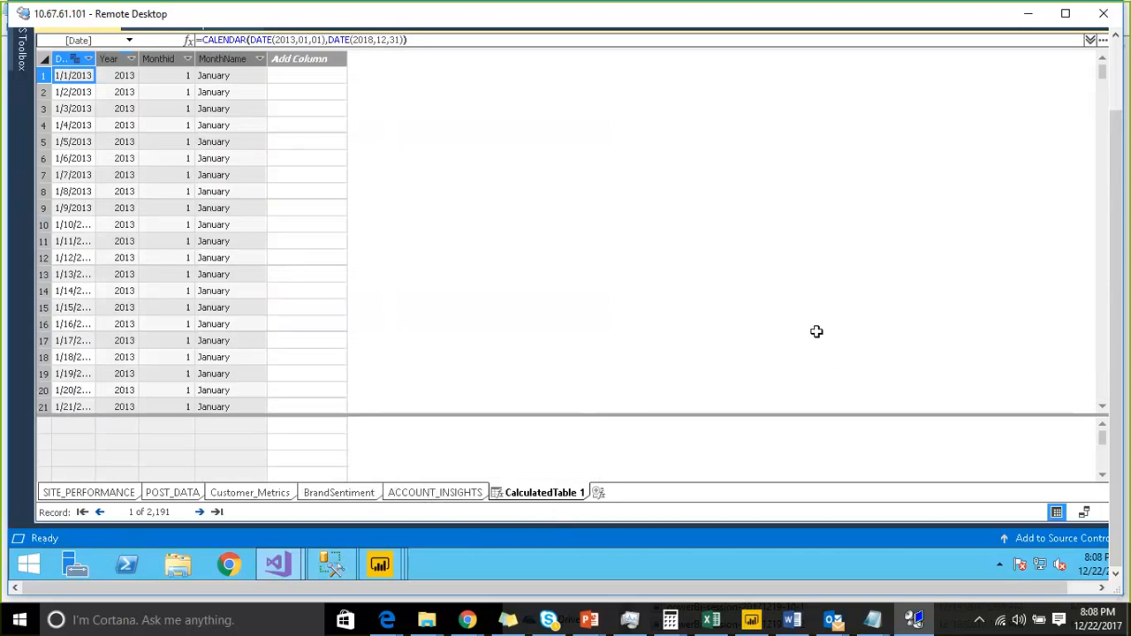
- Switch from the ASSAS_DEMO1 project to SQL Server Management Studio
drag(1116, 117, 1116, 46)
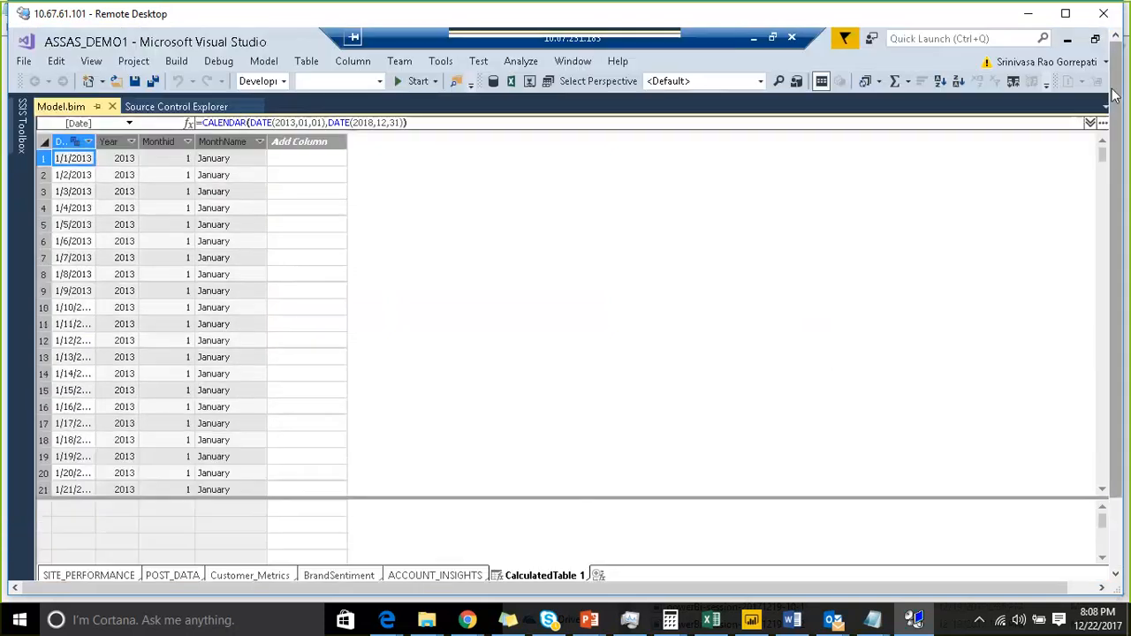
click(263, 61)
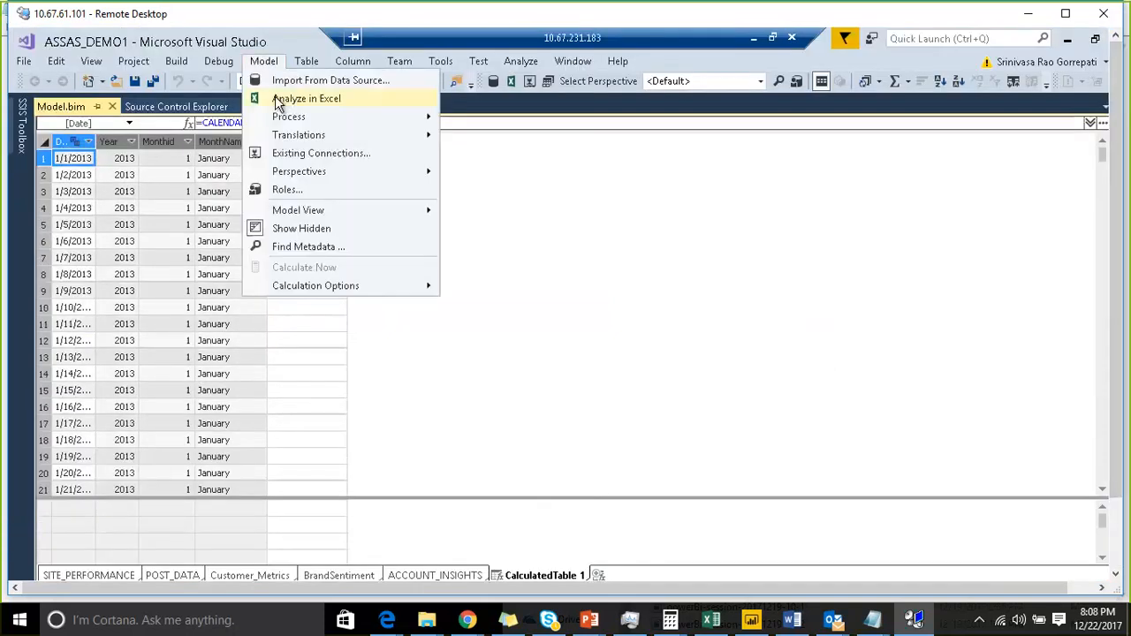
drag(1121, 372, 1120, 456)
click(332, 564)
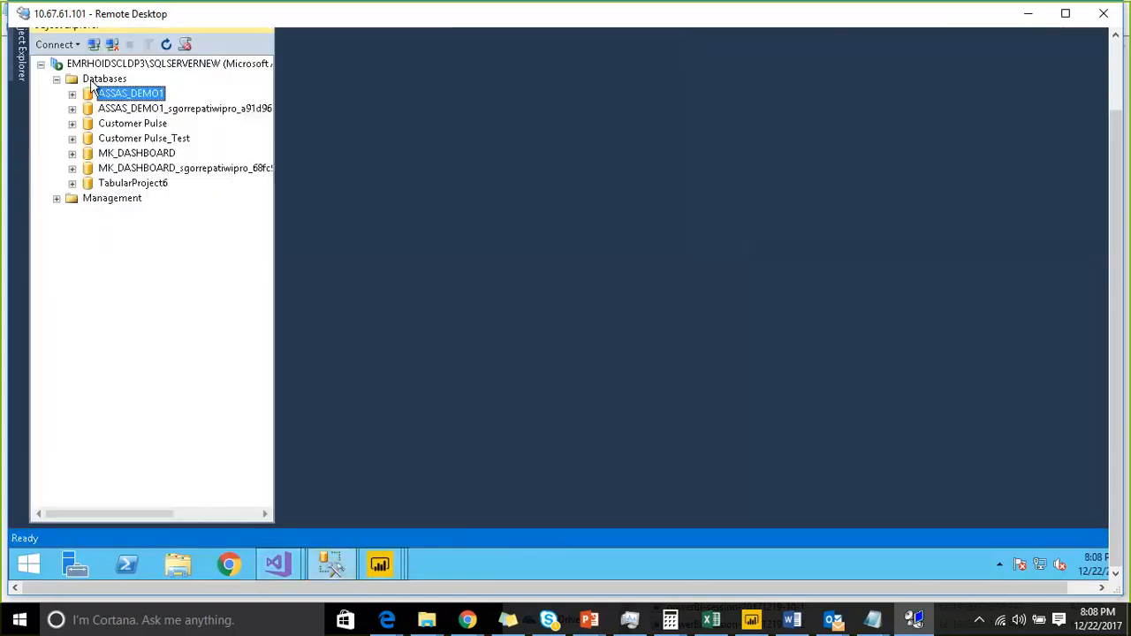
- Connect Object Explorer to the Analysis Services server EMRHOIDSCLDP3\SQLSERVERNEW
click(95, 43)
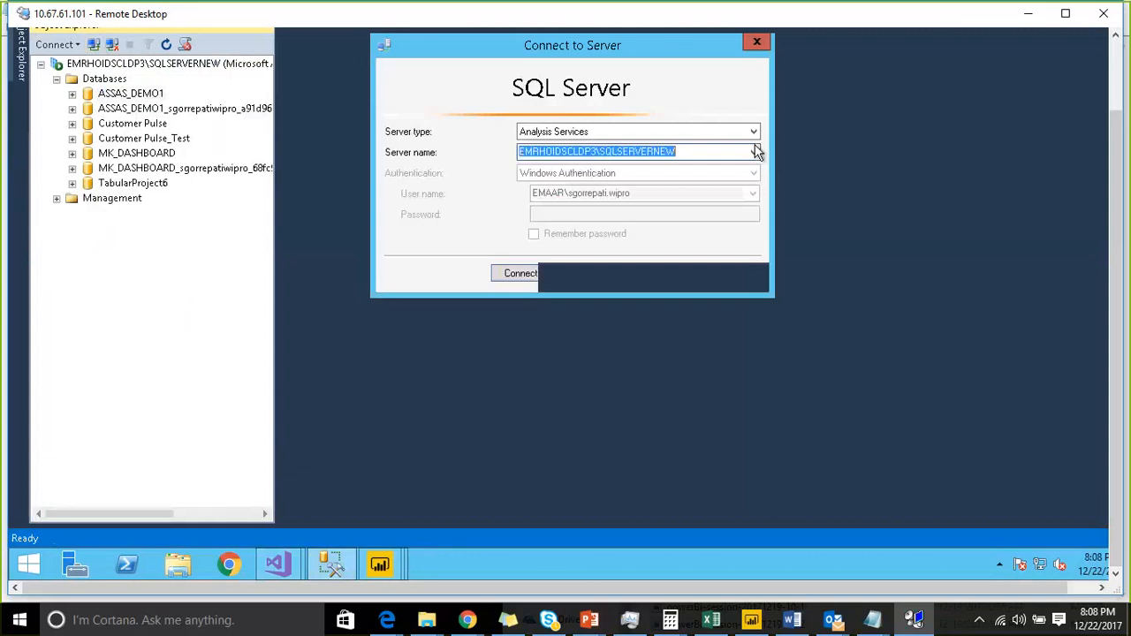
click(740, 131)
click(654, 161)
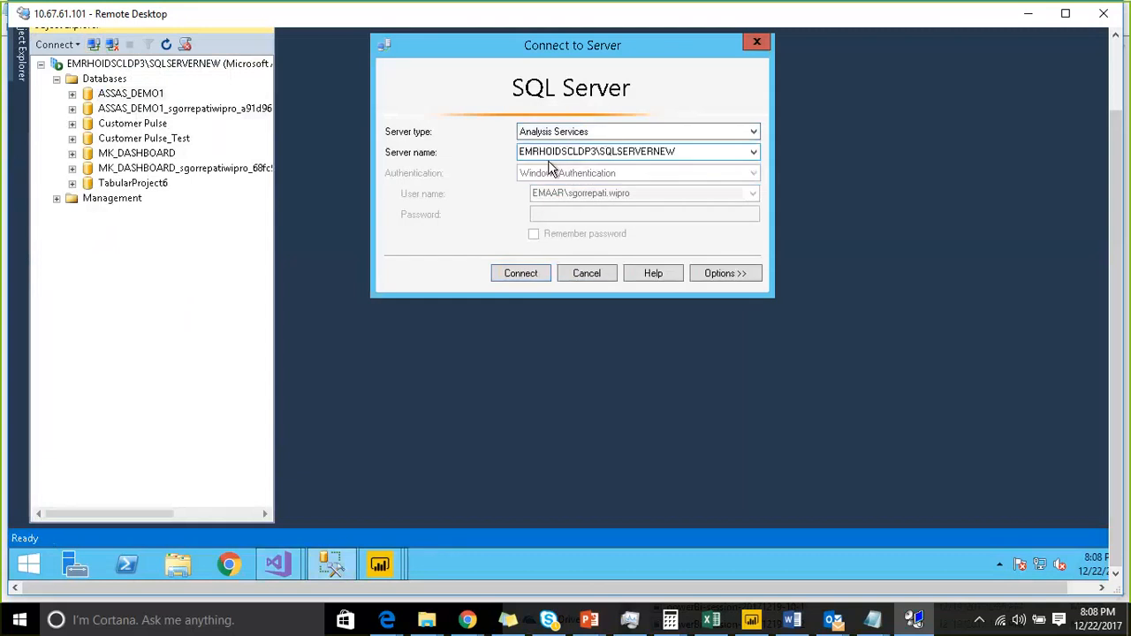
click(536, 271)
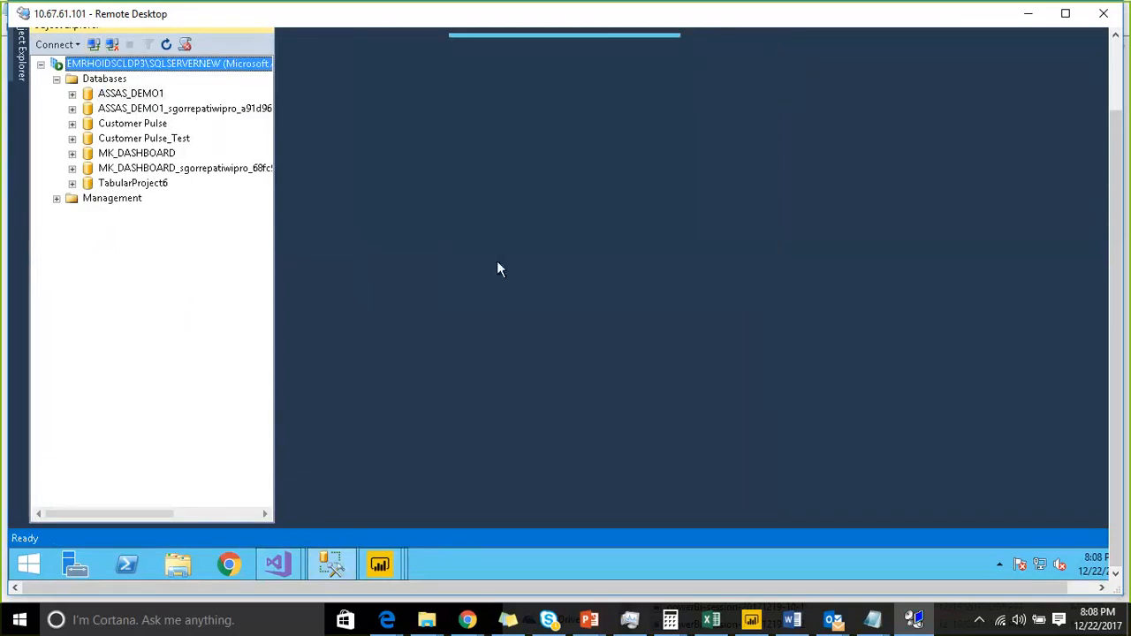
- Expand the ASSAS_DEMO1 database under Databases and open it for browsing
click(105, 79)
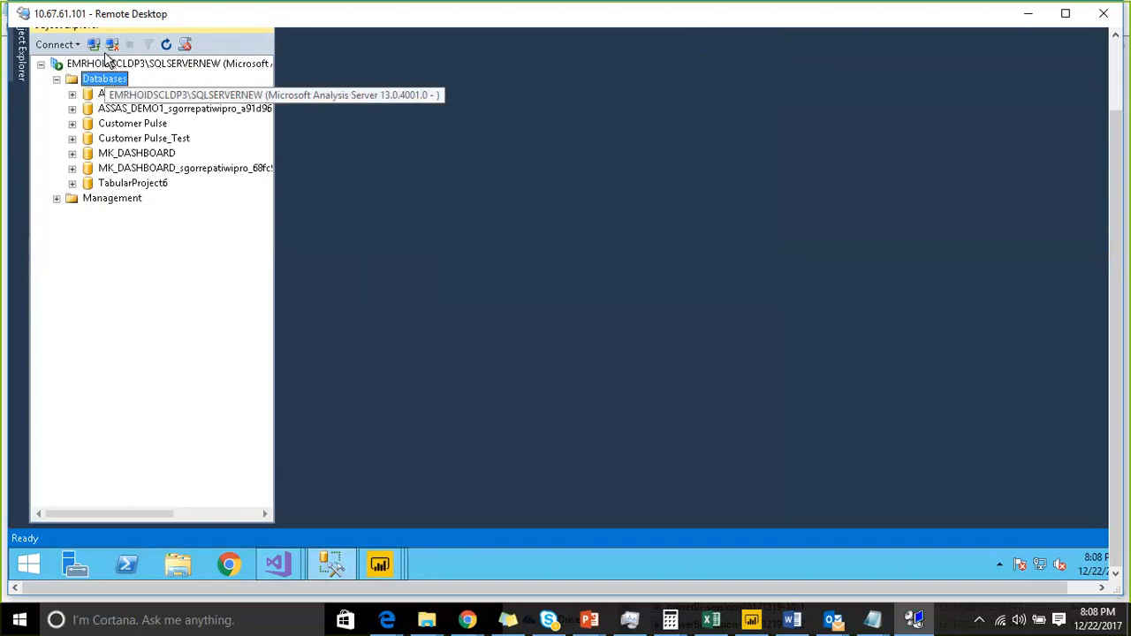
click(71, 94)
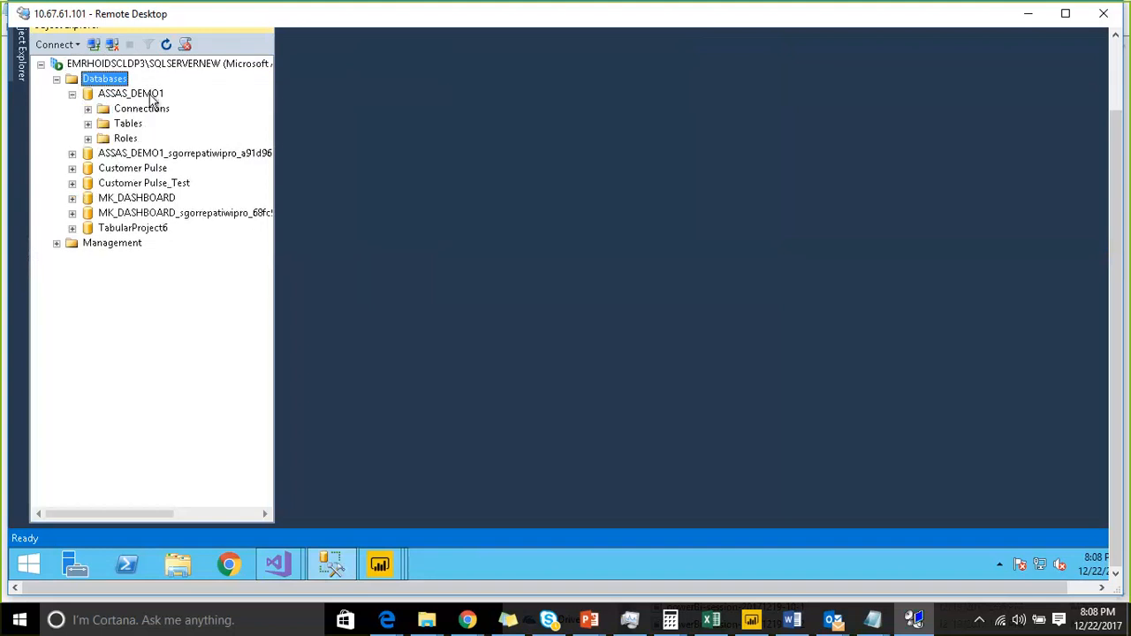
right_click(151, 99)
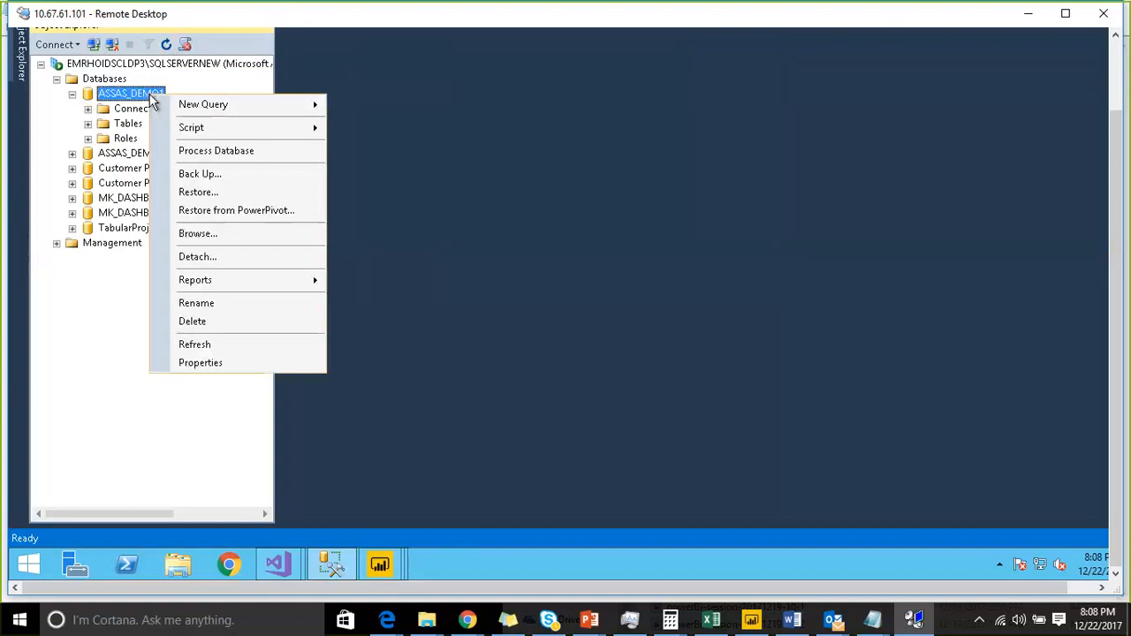
click(198, 235)
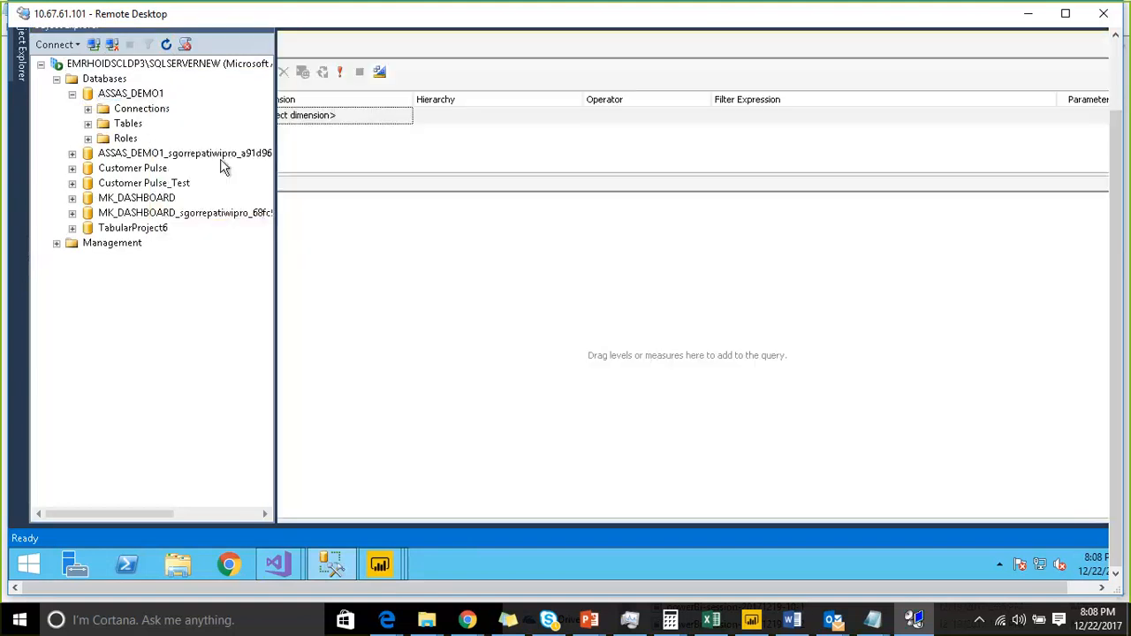
drag(276, 174, 412, 160)
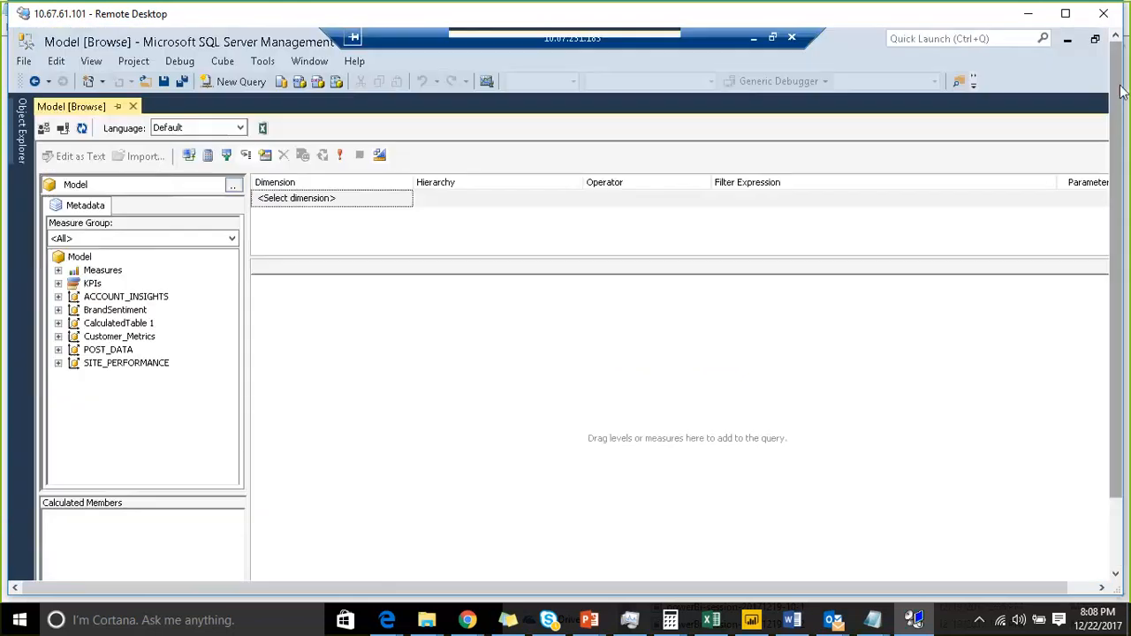
- Expand the BrandSentiment measures and add Sum of mentions to the browse query results
click(59, 271)
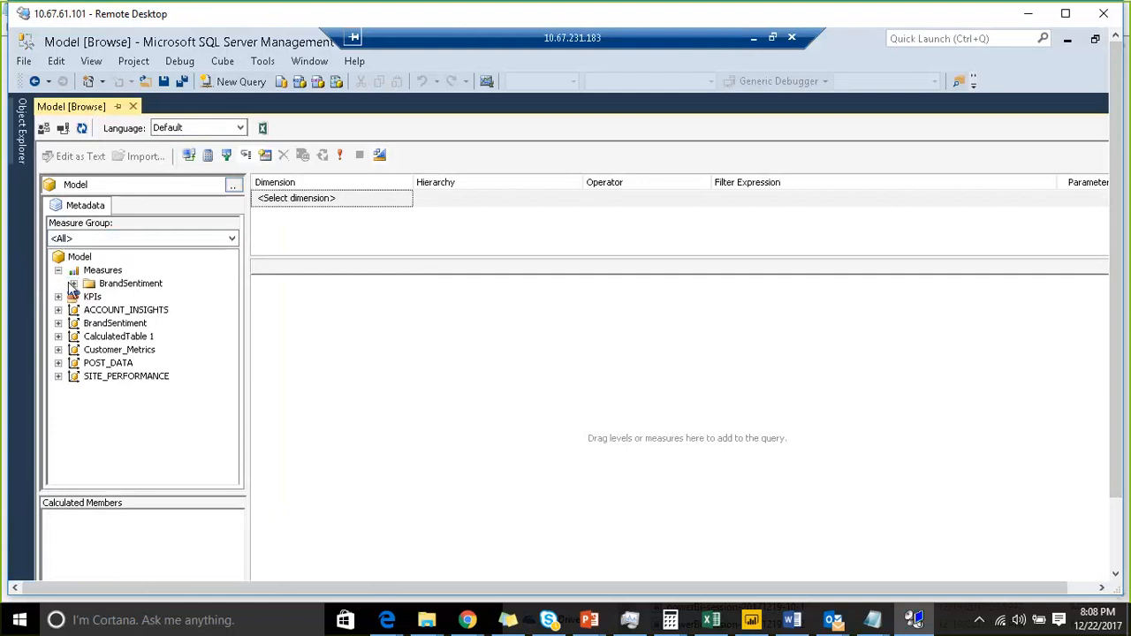
click(74, 283)
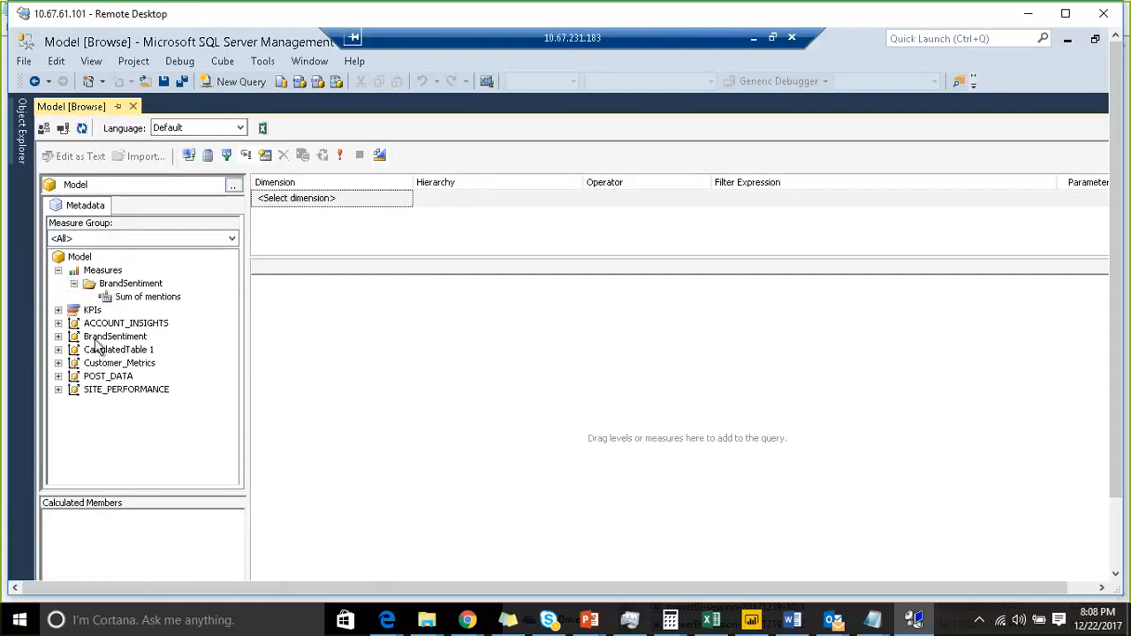
drag(124, 306, 345, 318)
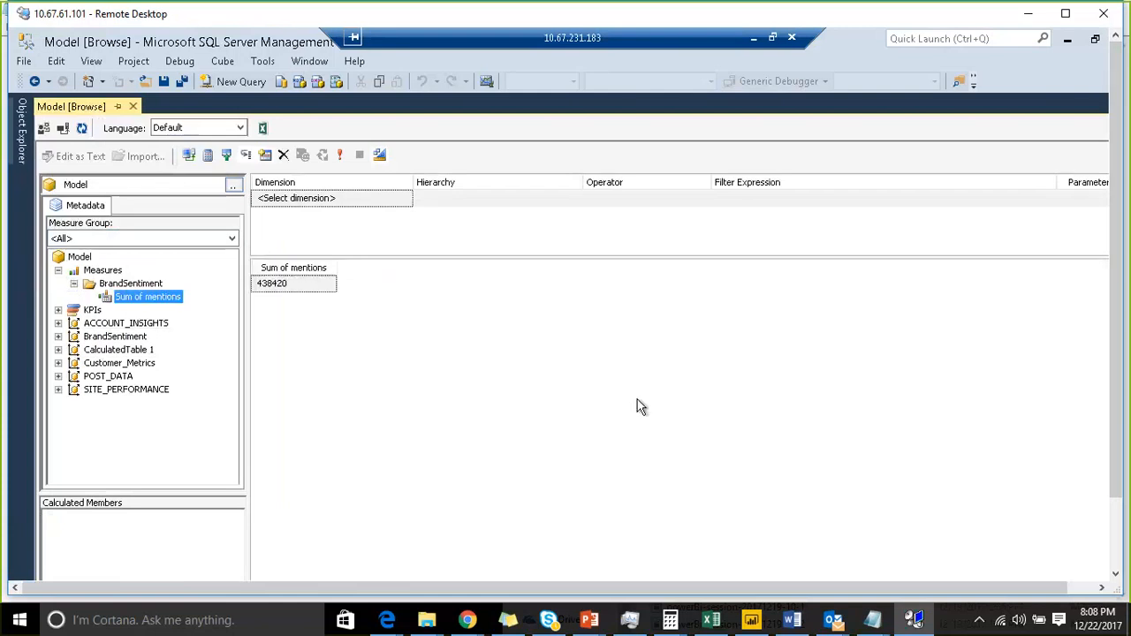
click(1115, 539)
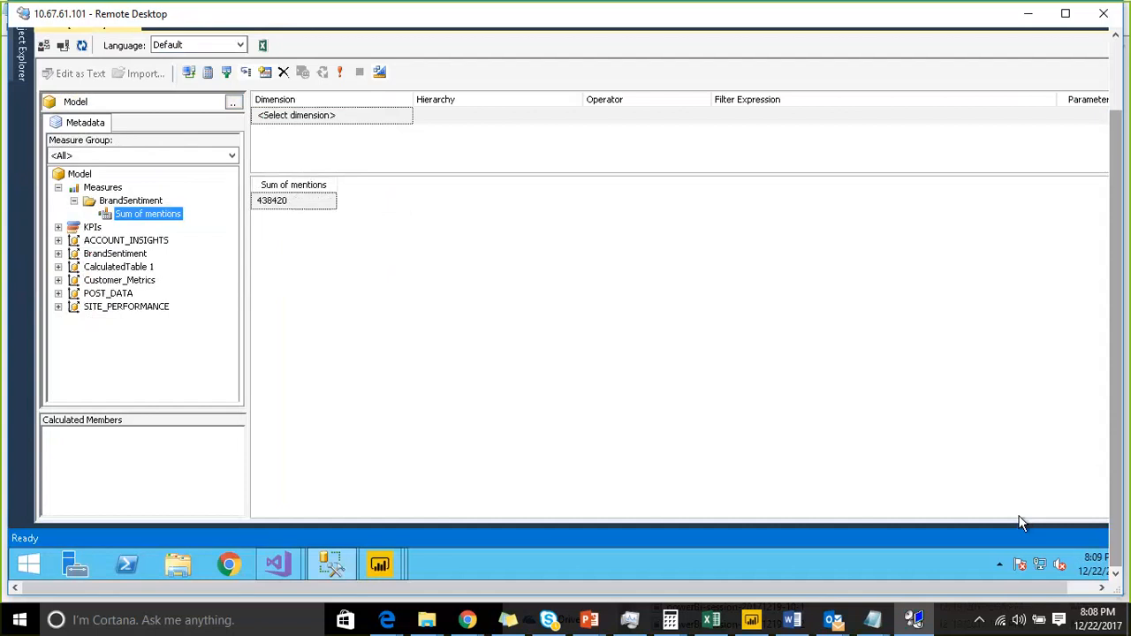
- In the ASSAS_DEMO1 project, clear BrandSentiment's Pivot Key Value filter by selecting all values
click(274, 564)
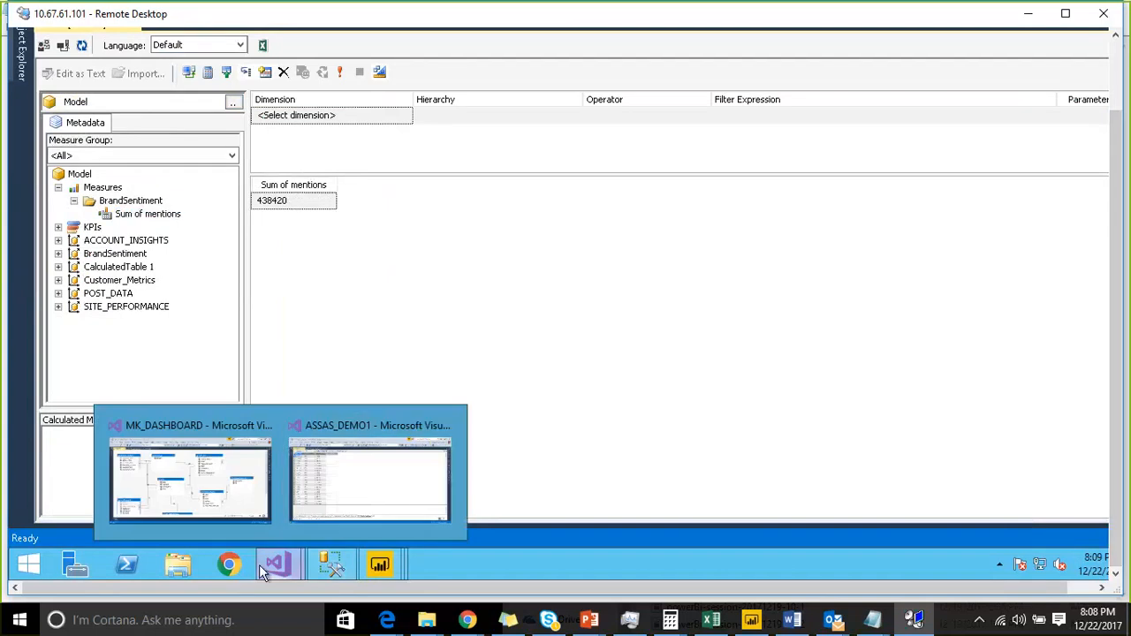
click(323, 511)
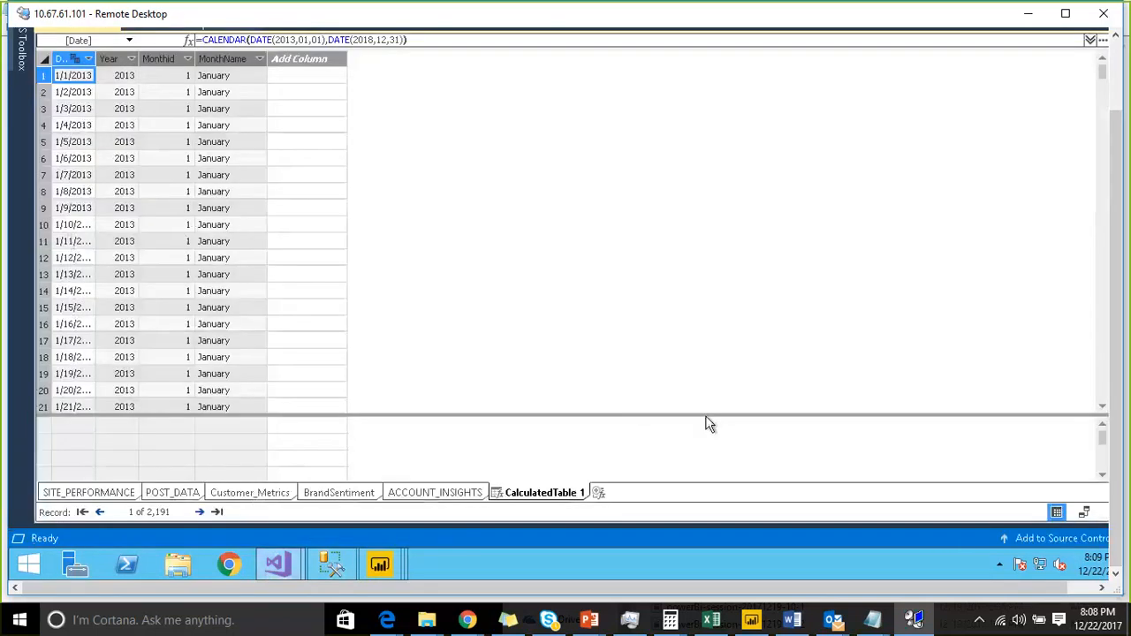
drag(704, 412, 521, 326)
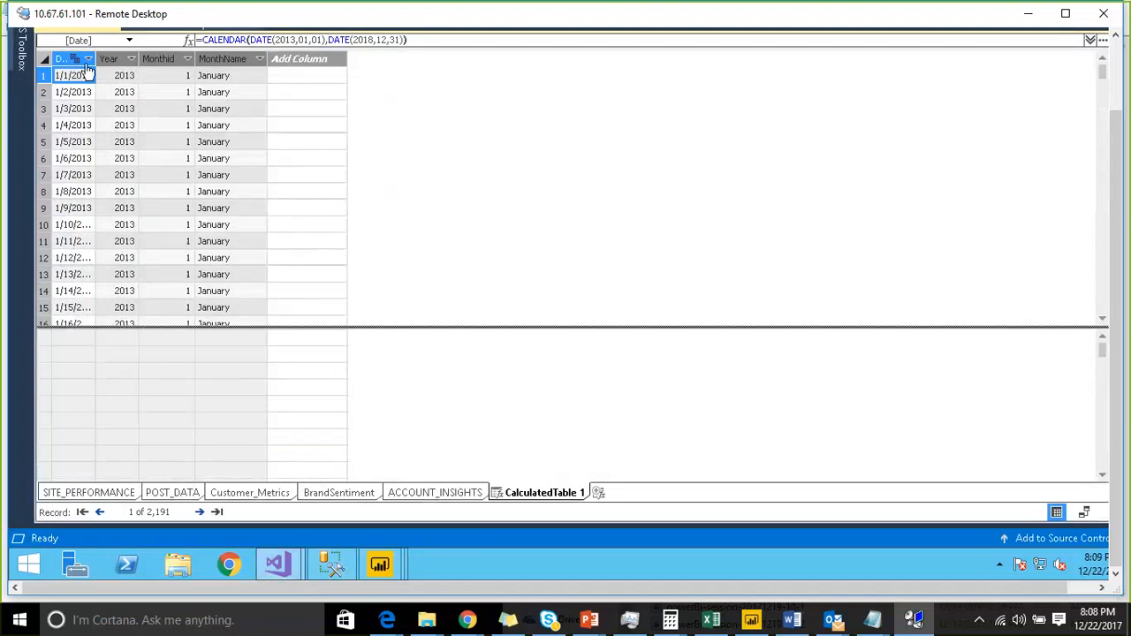
click(358, 495)
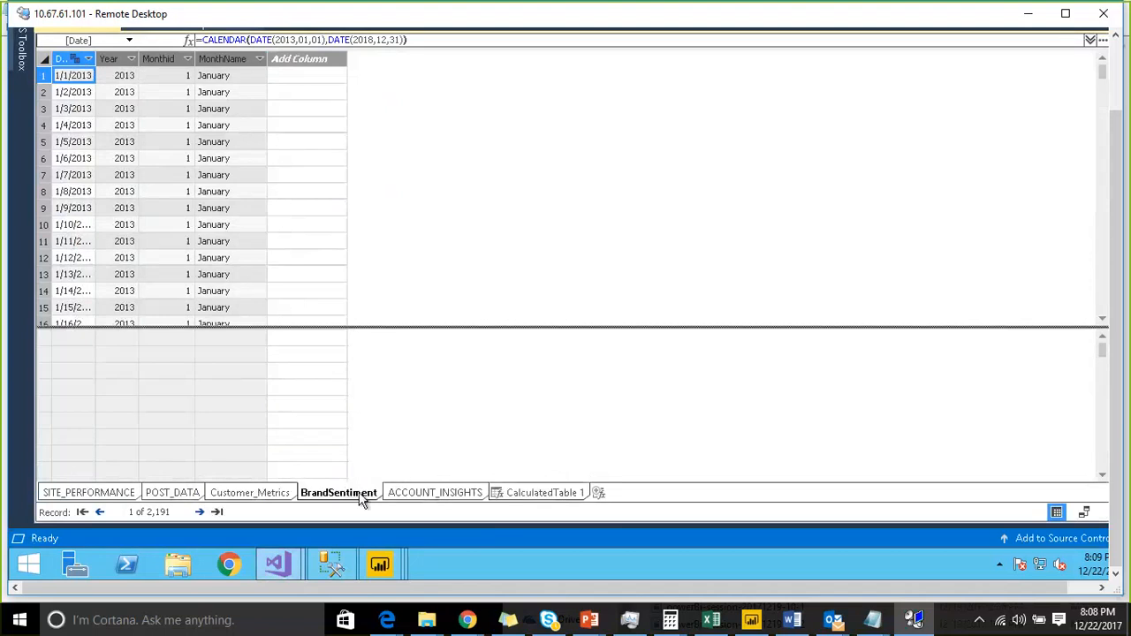
click(121, 59)
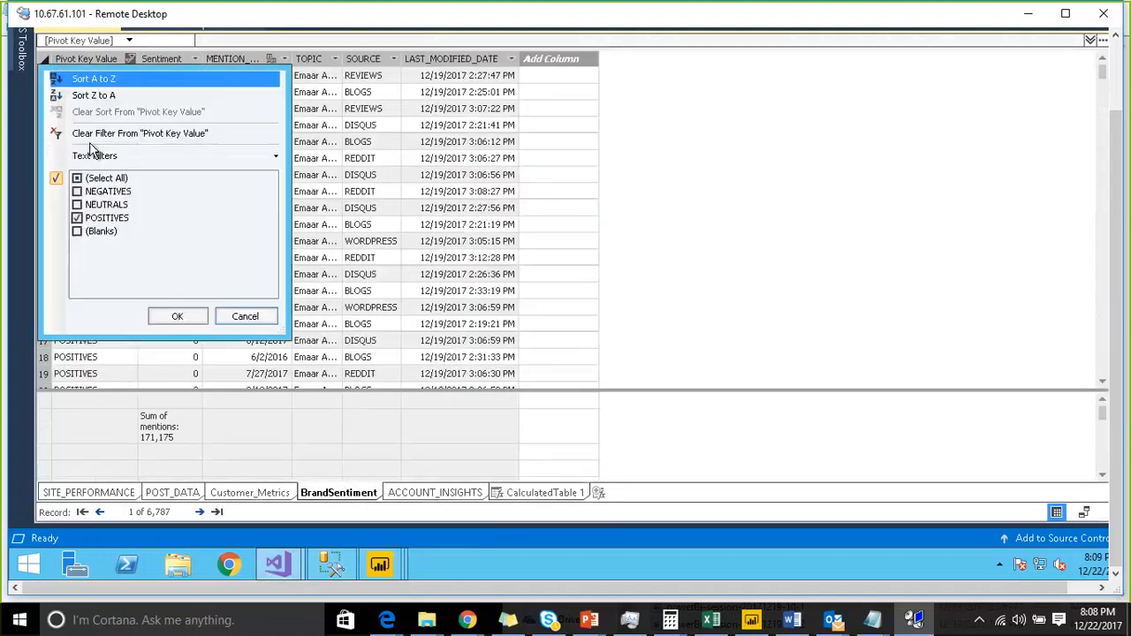
click(78, 179)
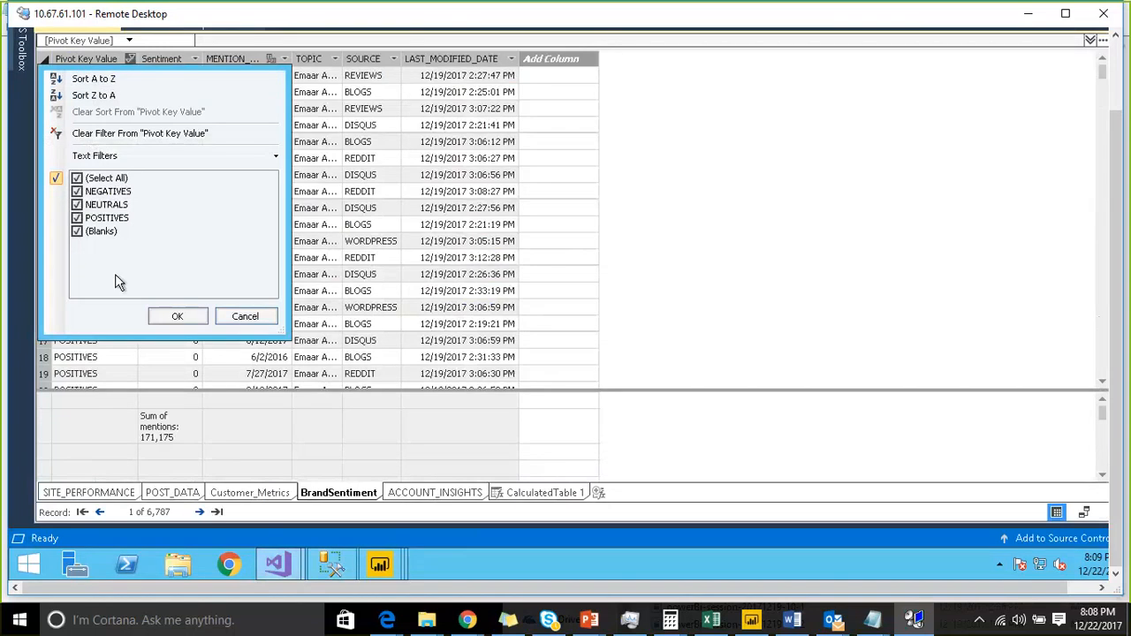
click(162, 315)
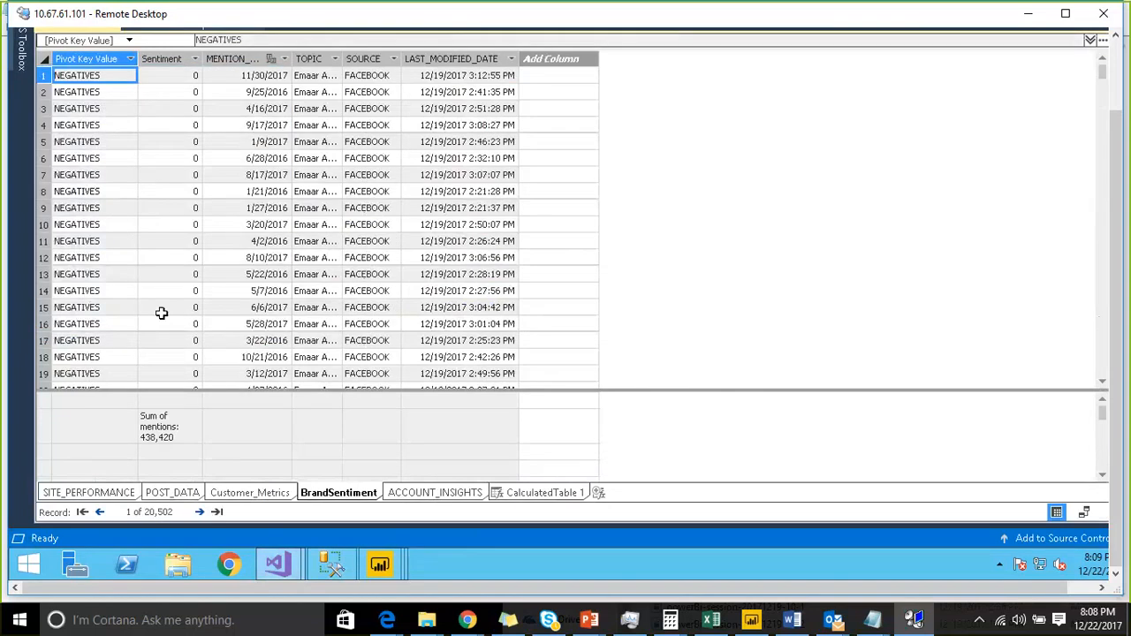
- Back in the model browser, break down Sum of mentions by BrandSentiment's Pivot Key Value
click(328, 569)
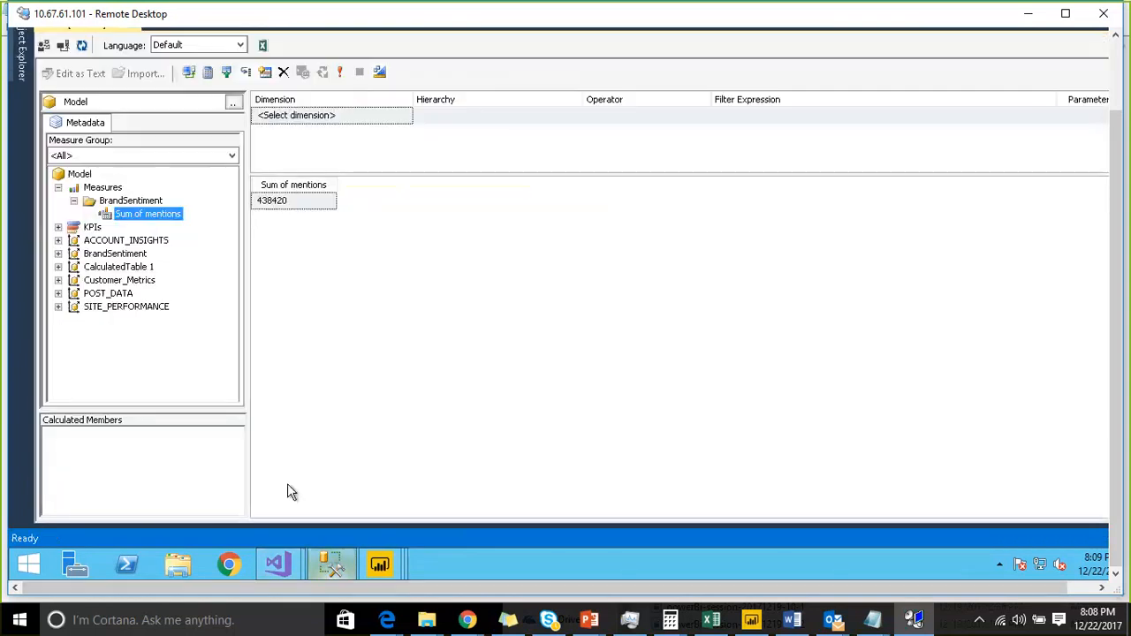
click(58, 254)
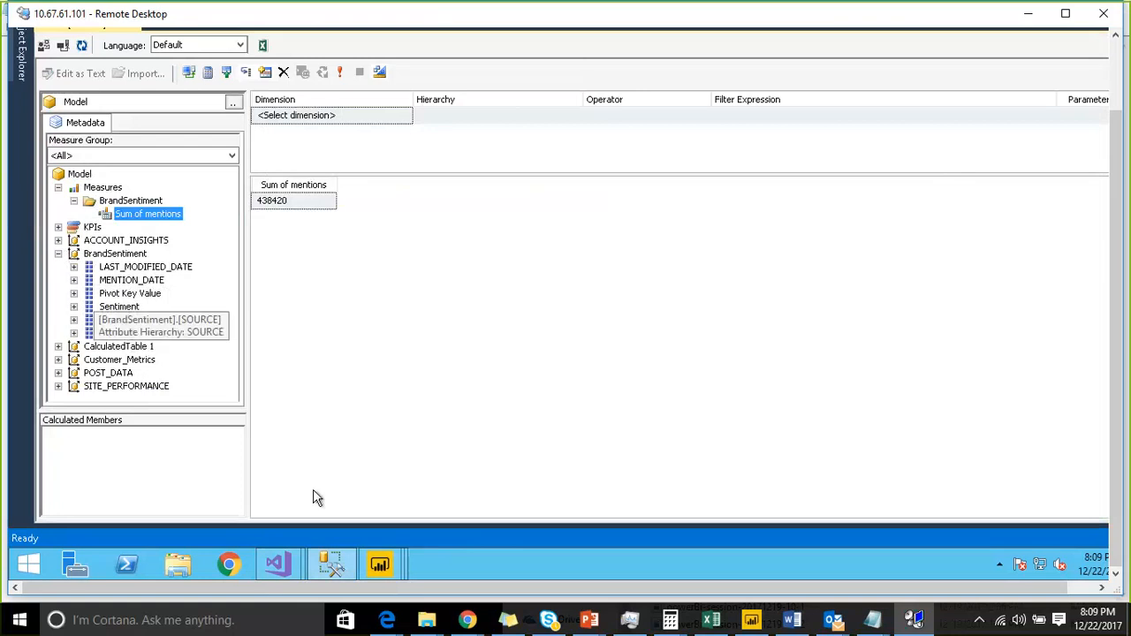
mouse_move(294, 566)
click(309, 524)
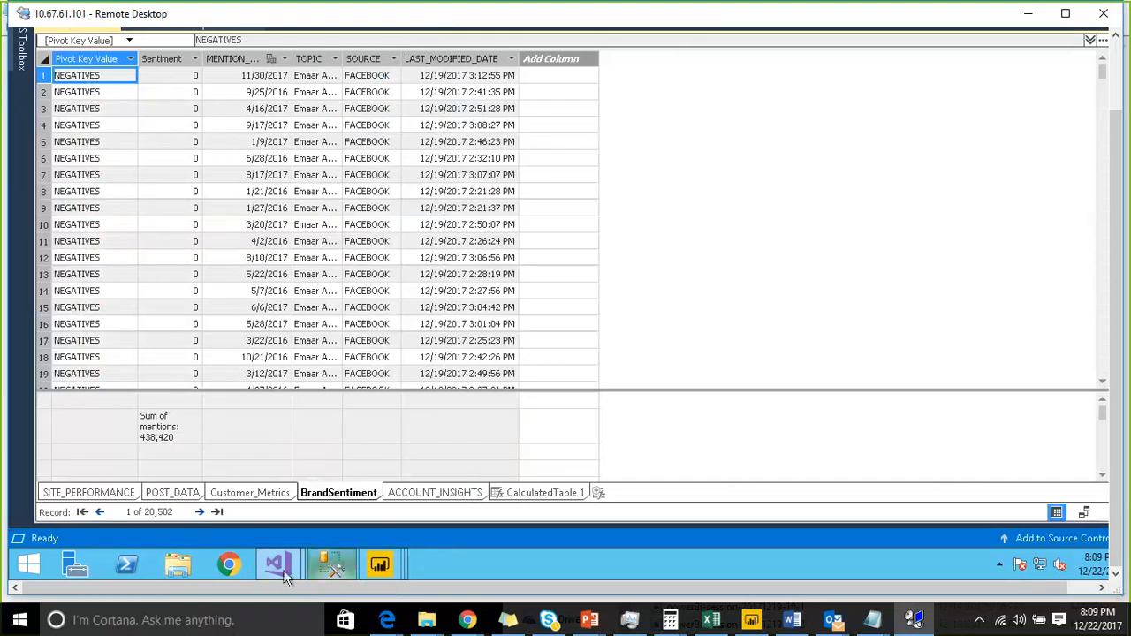
mouse_move(282, 571)
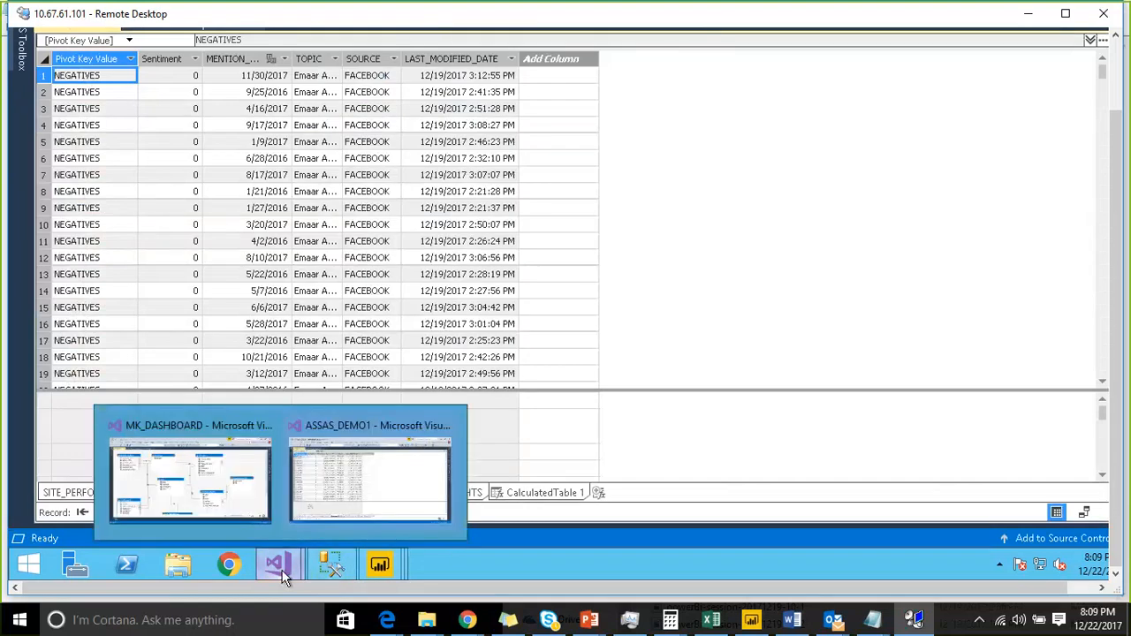
click(325, 572)
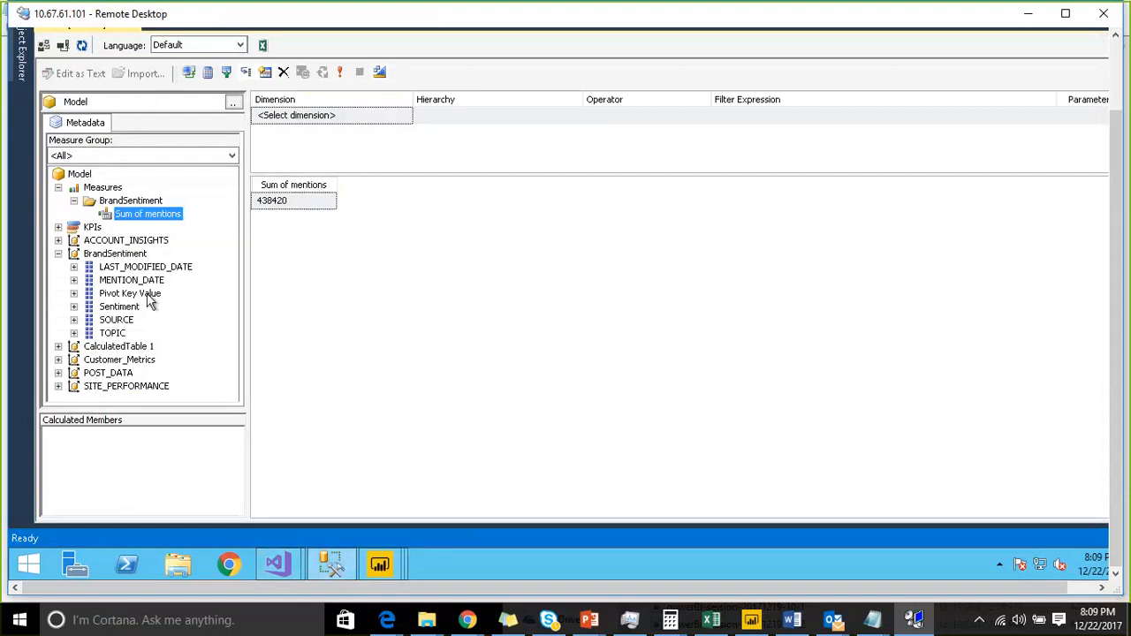
drag(157, 295, 331, 271)
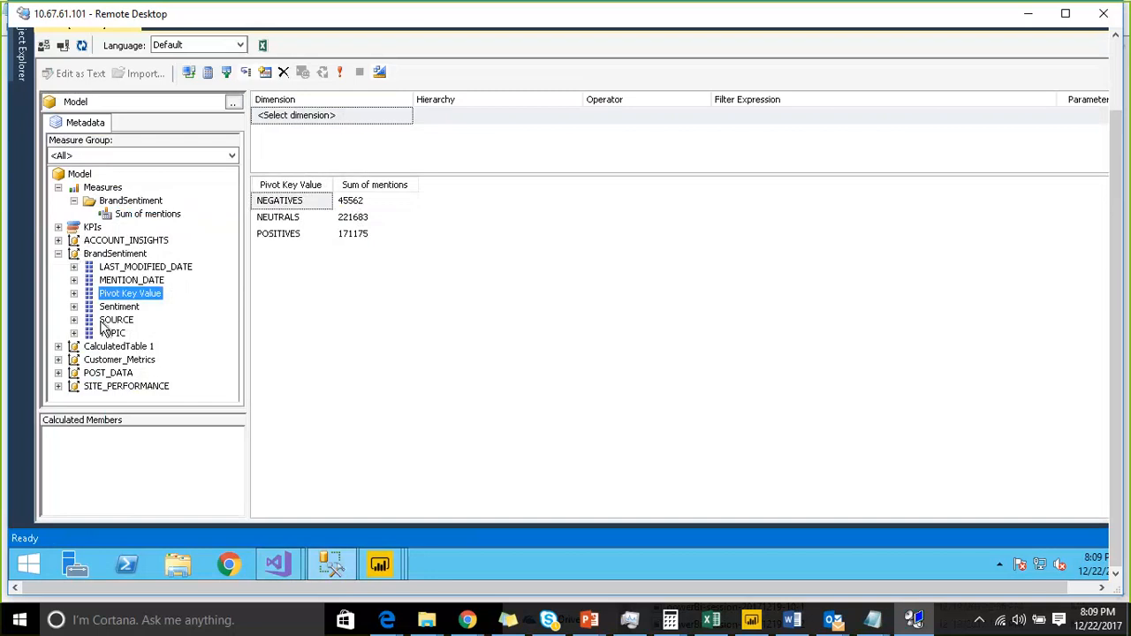
- Filter the browse query by CalculatedTable 1's Year equal to 2017
click(59, 346)
click(110, 386)
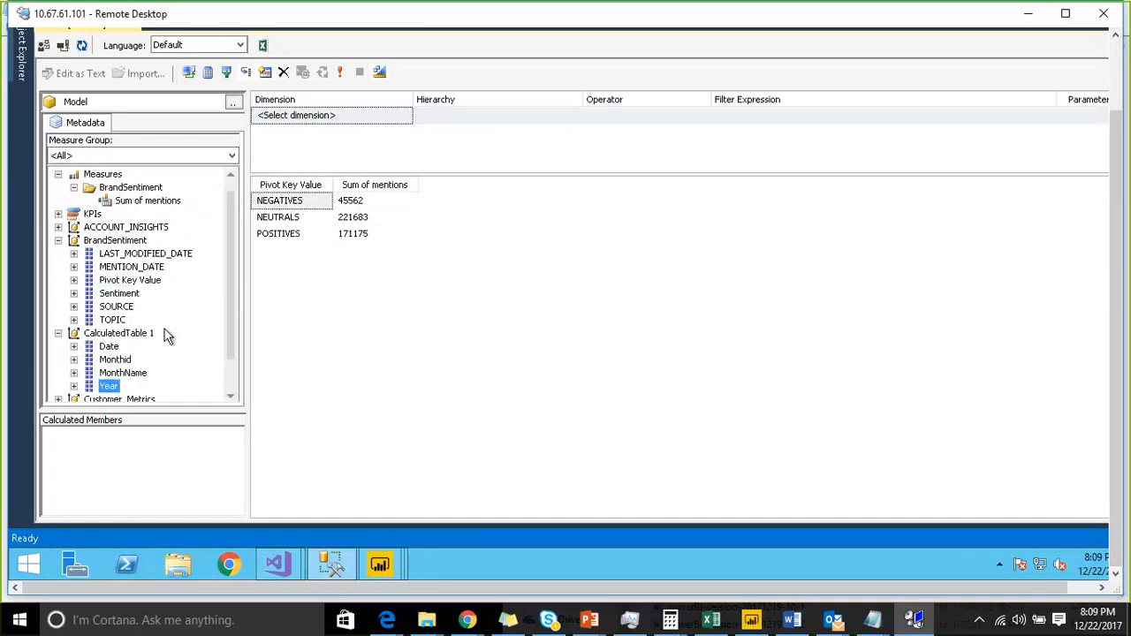
drag(295, 139, 309, 133)
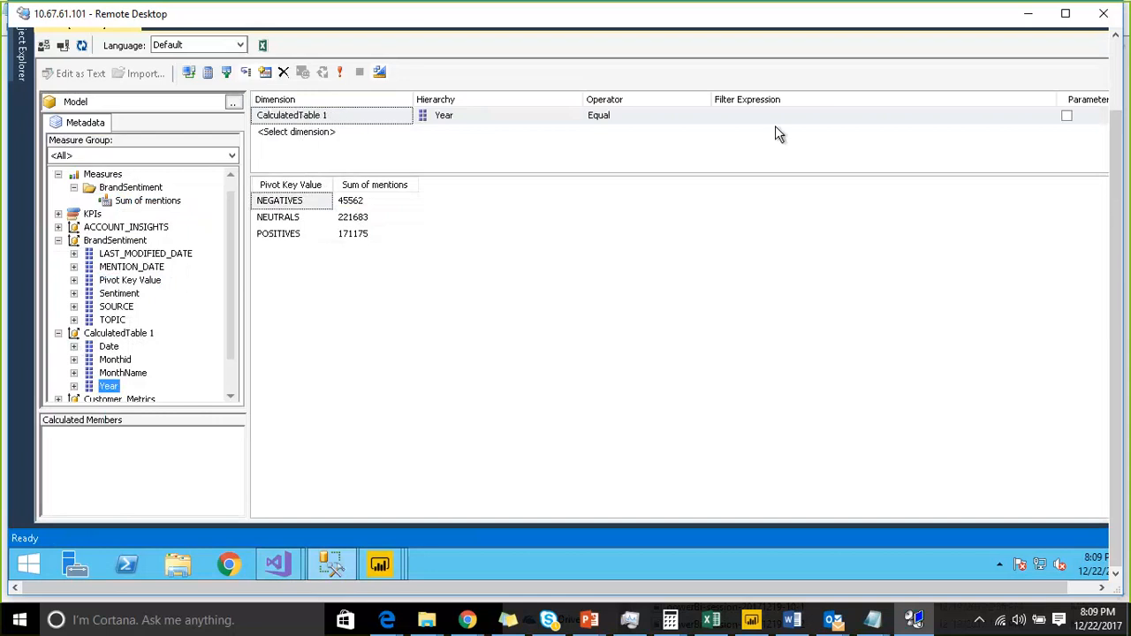
click(806, 115)
click(1046, 115)
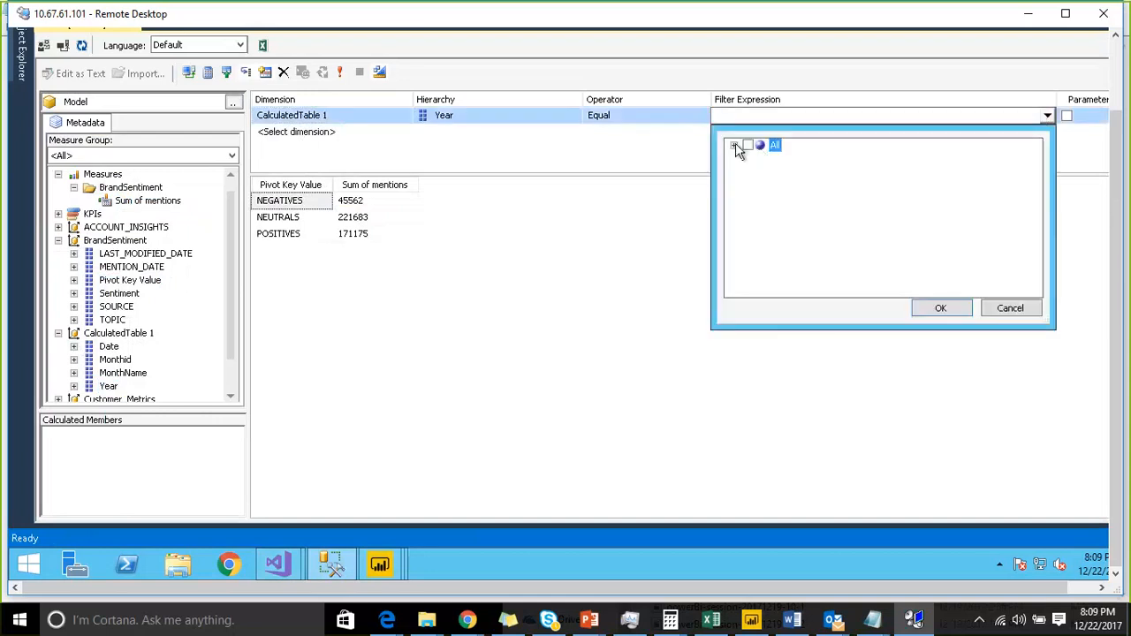
click(765, 211)
click(924, 309)
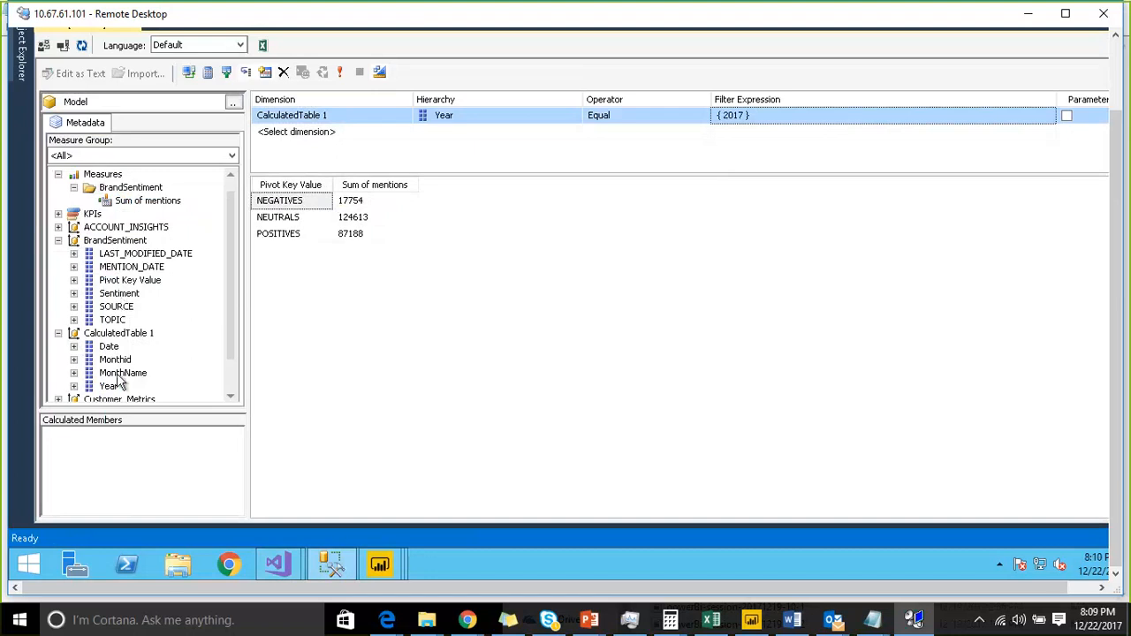
- Add CalculatedTable 1's MonthName to the query results and scroll through the monthly totals
drag(122, 373, 352, 271)
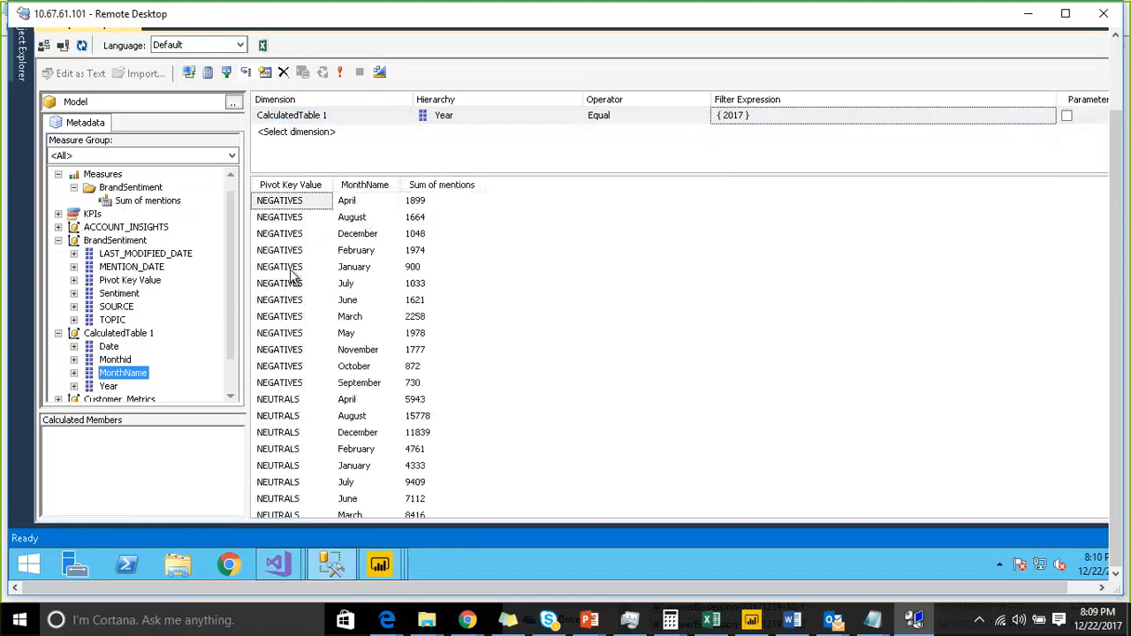
scroll(394, 326, down, 1)
scroll(395, 326, down, 5)
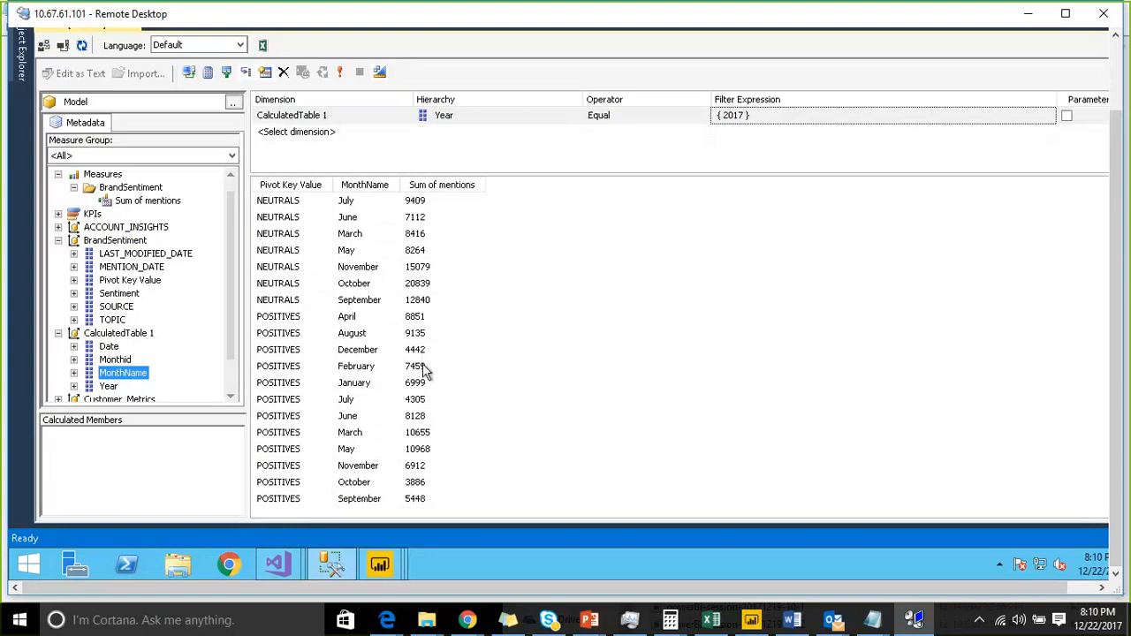
mouse_move(285, 564)
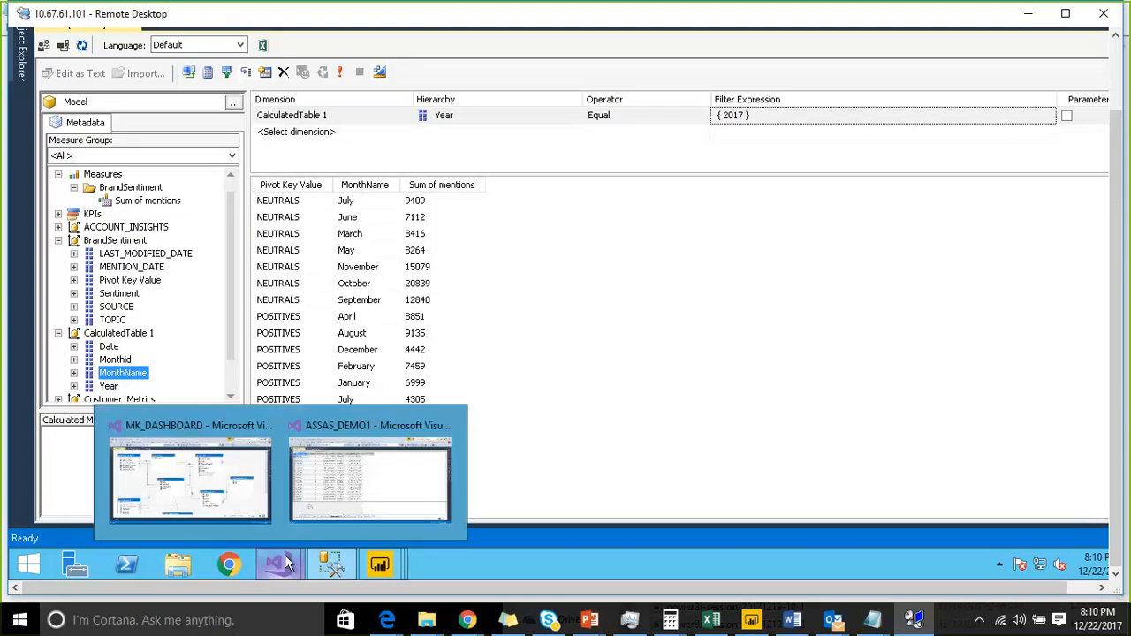
- Return to the ASSAS_DEMO1 project, glance at the model Process options, and select the Sum of mentions measure in BrandSentiment
click(311, 509)
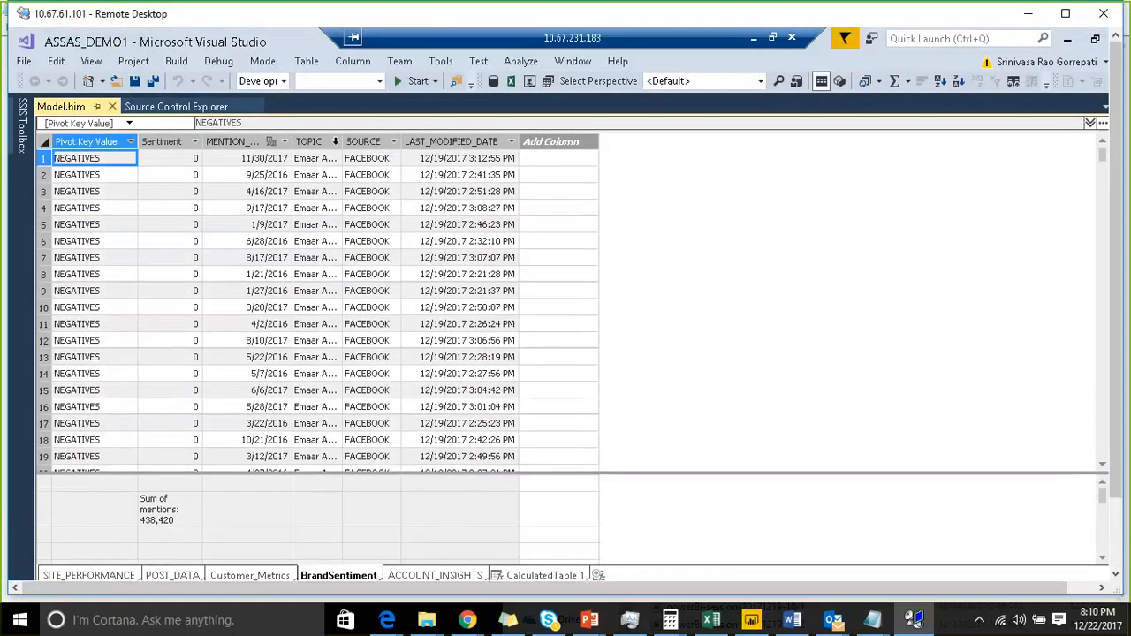
click(262, 64)
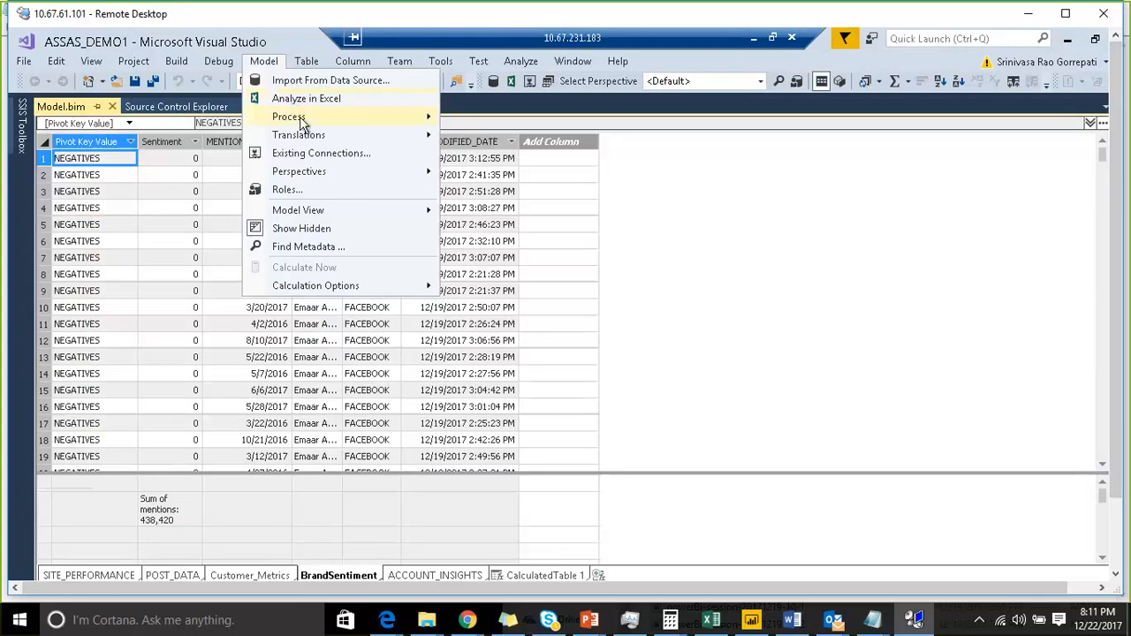
mouse_move(302, 124)
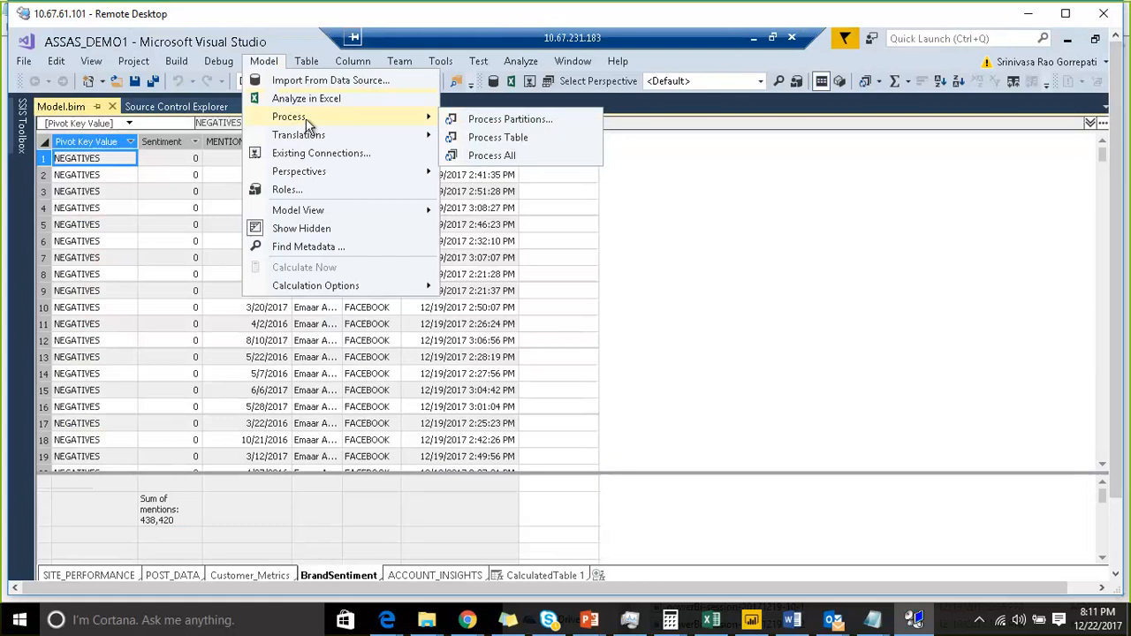
click(262, 507)
click(177, 516)
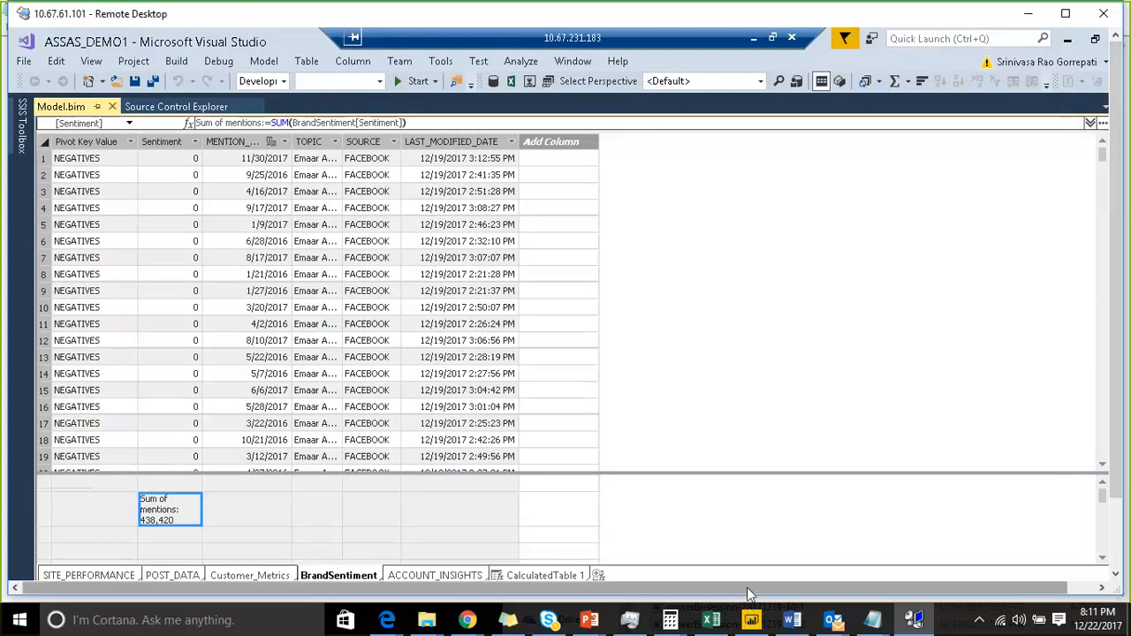
- Open the Tabular Model Explorer and dock it beside the BrandSentiment table grid
drag(750, 590, 818, 589)
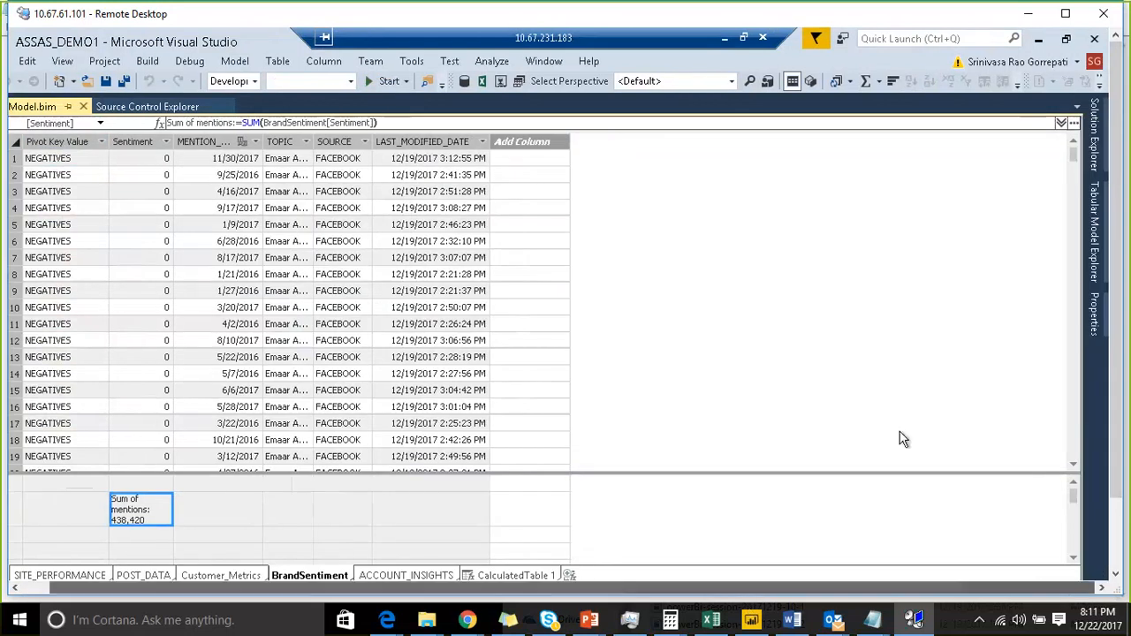
click(1094, 134)
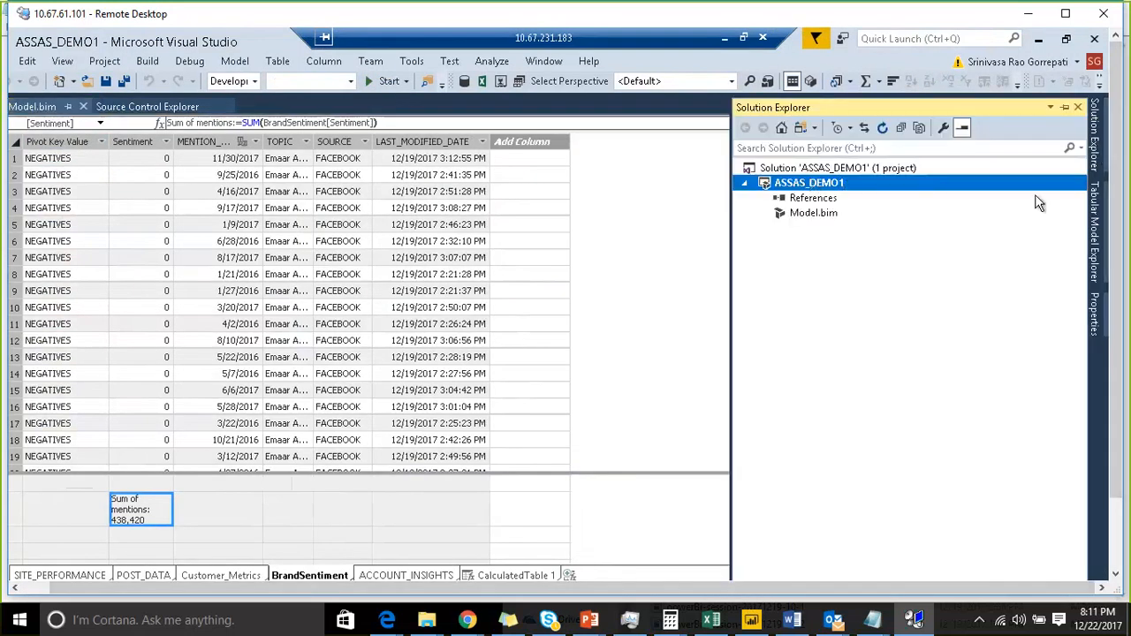
click(1095, 224)
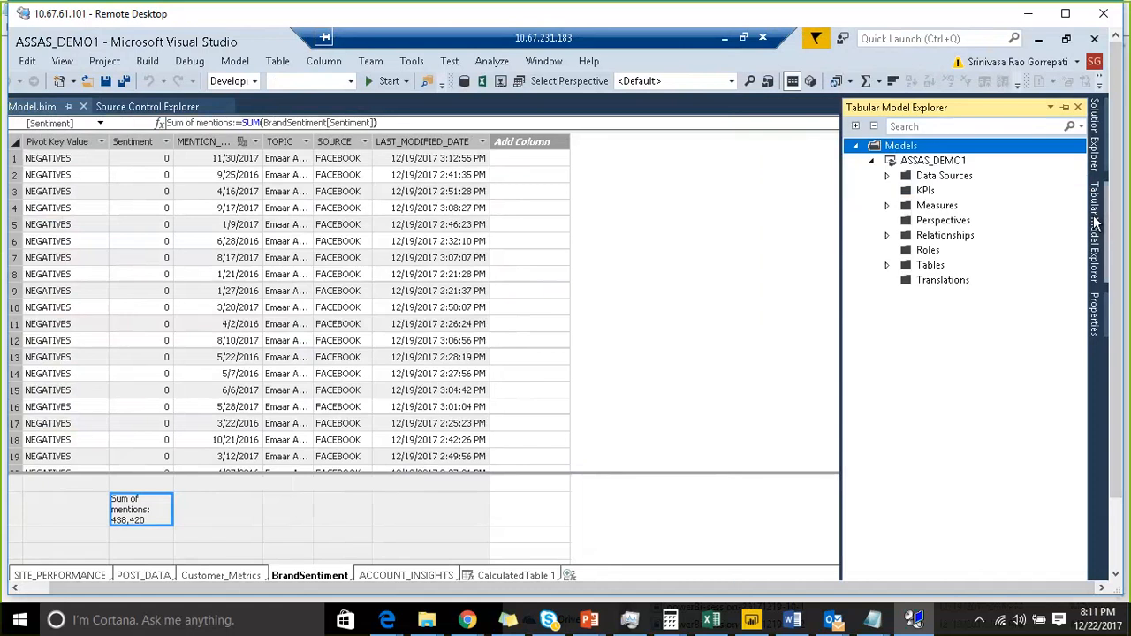
click(1064, 107)
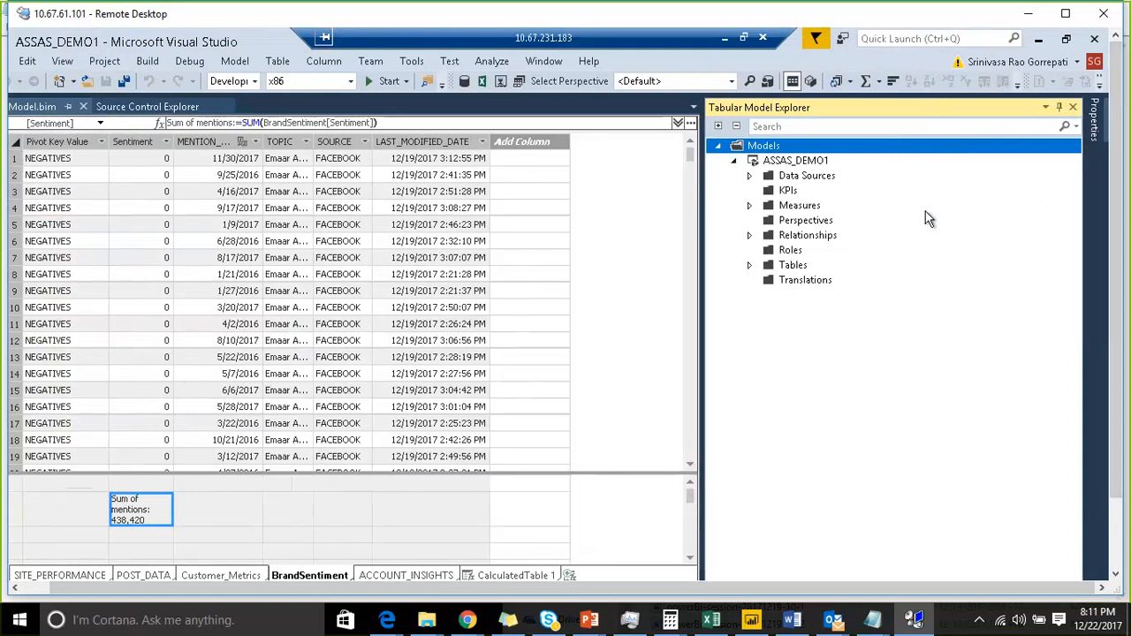
- Expand and collapse the Data Sources, Measures, Relationships and Tables nodes to review the model's structure
click(749, 175)
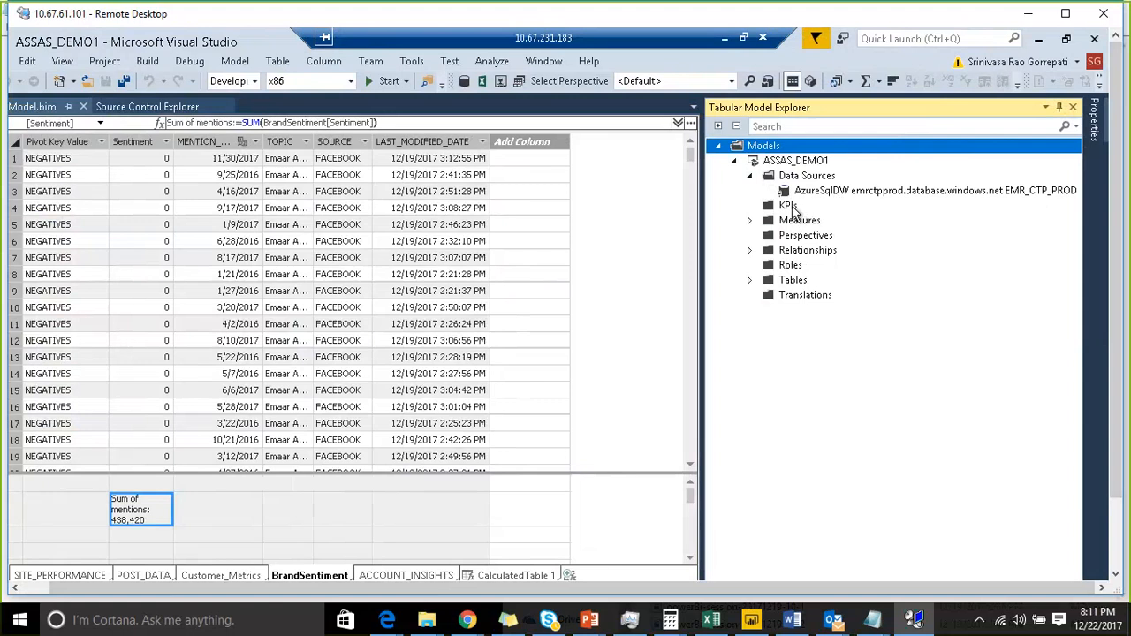
click(750, 220)
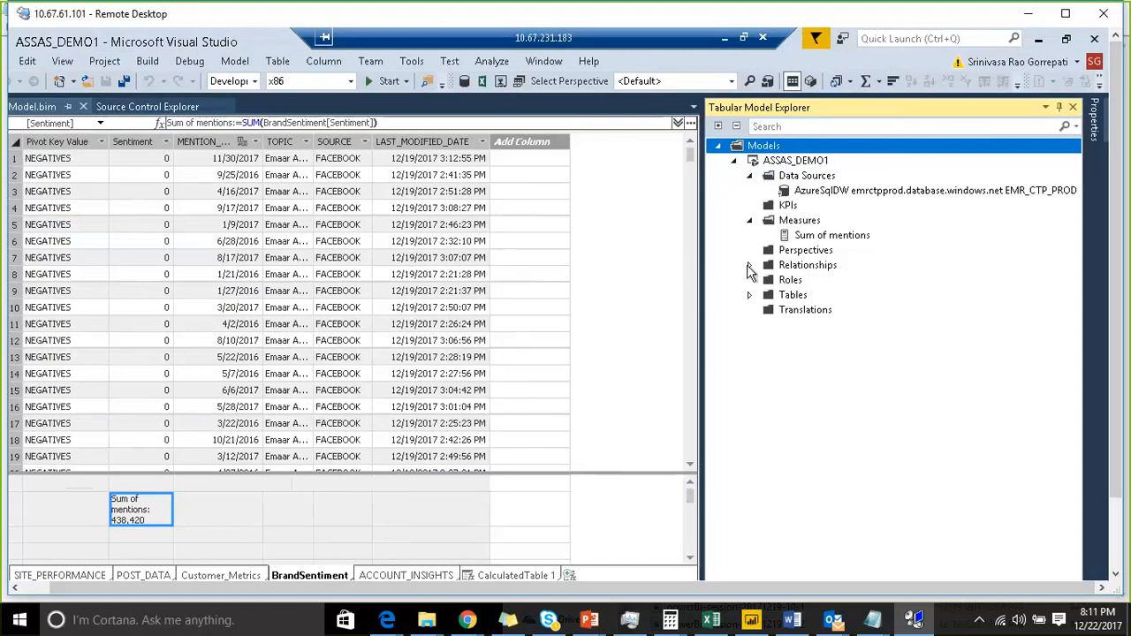
click(748, 265)
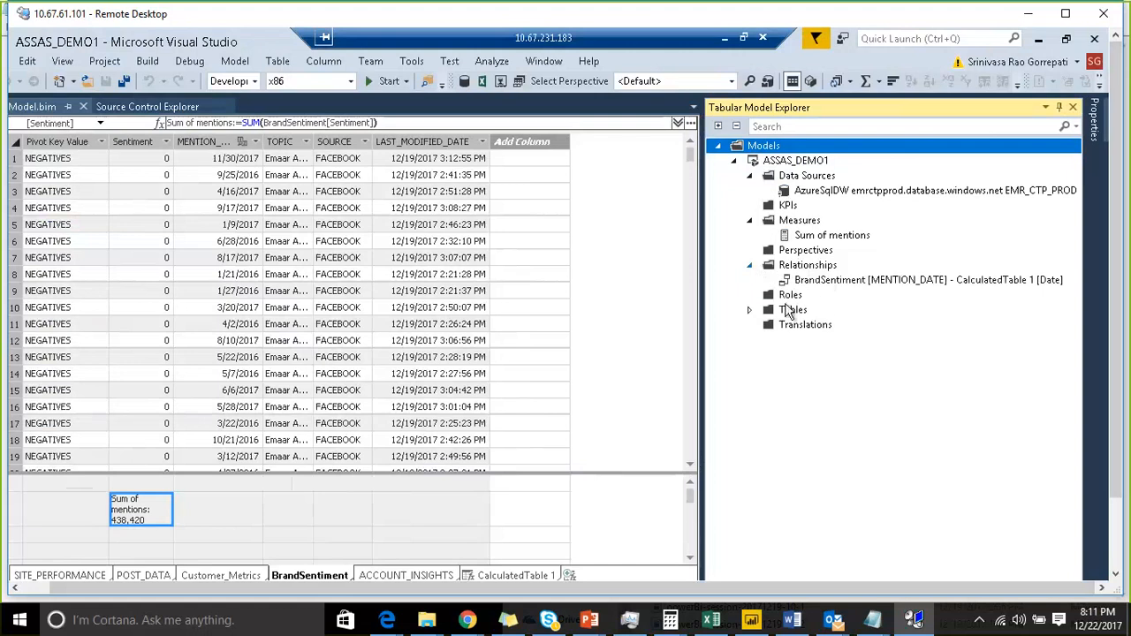
click(748, 310)
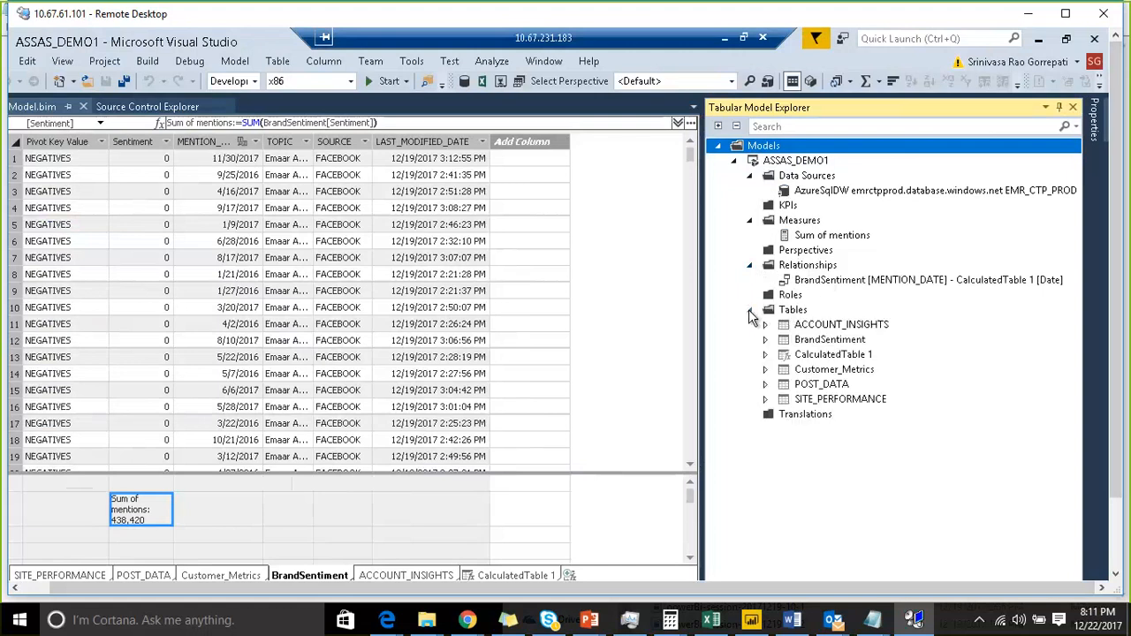
click(749, 220)
click(750, 250)
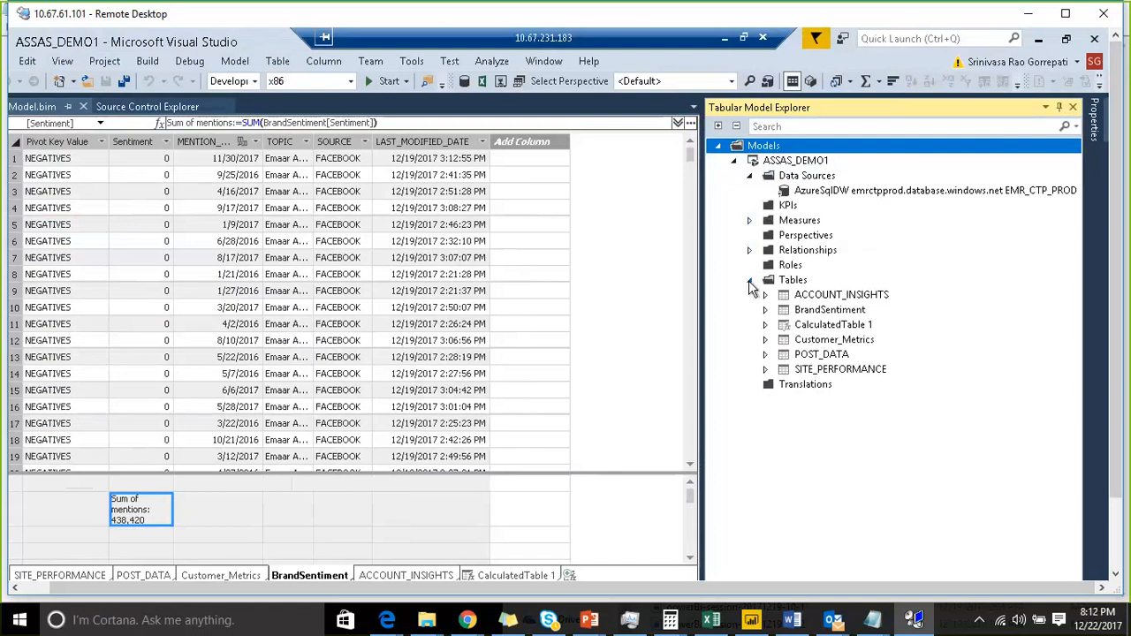
click(749, 280)
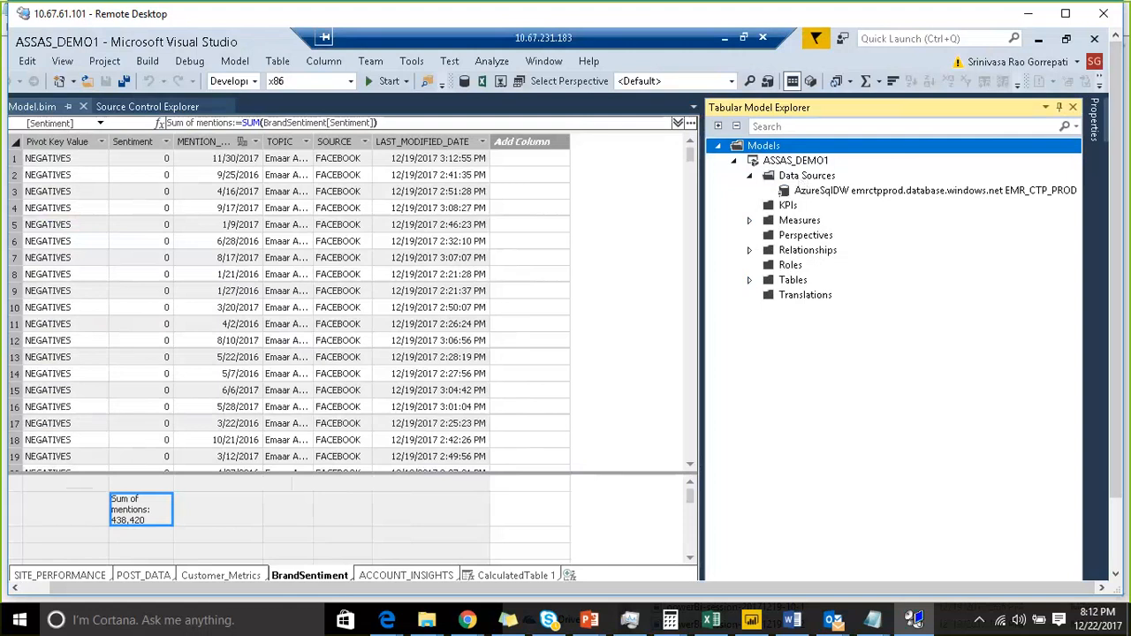
click(916, 34)
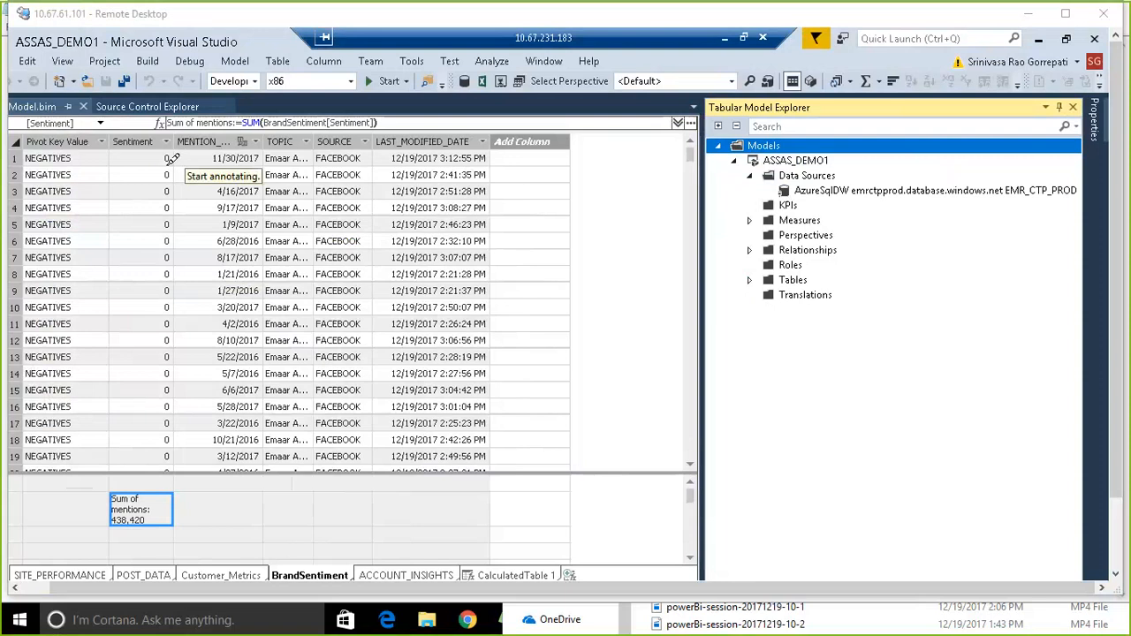
mouse_move(163, 161)
mouse_down()
mouse_move(437, 181)
mouse_move(808, 409)
mouse_move(804, 523)
mouse_up()
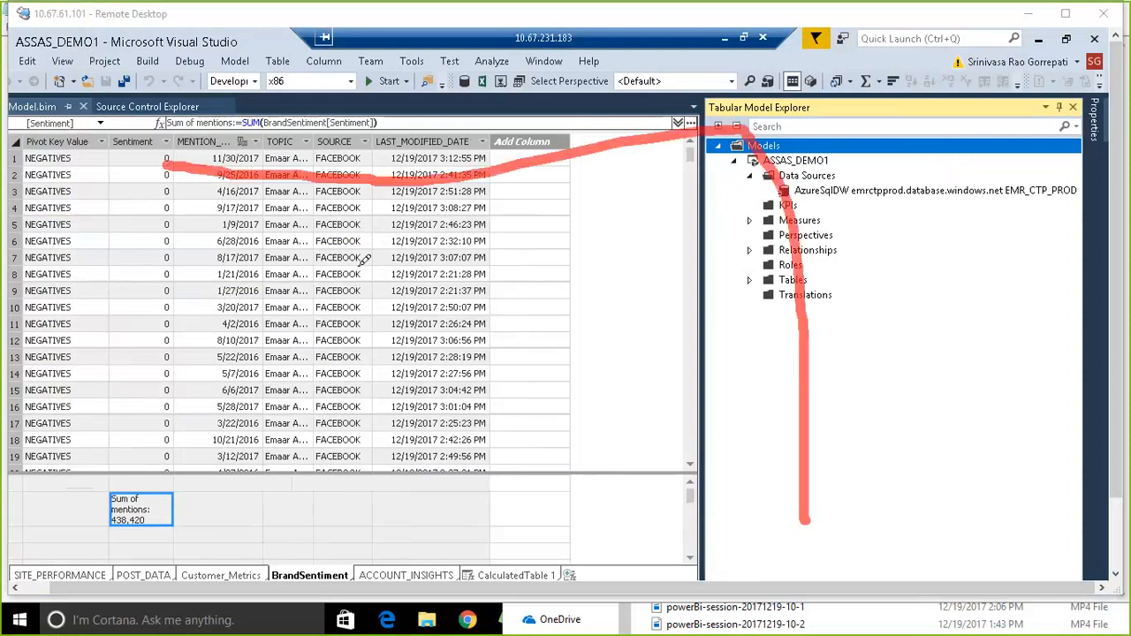
mouse_move(146, 166)
mouse_down()
mouse_move(157, 264)
mouse_move(295, 534)
mouse_move(765, 509)
mouse_up()
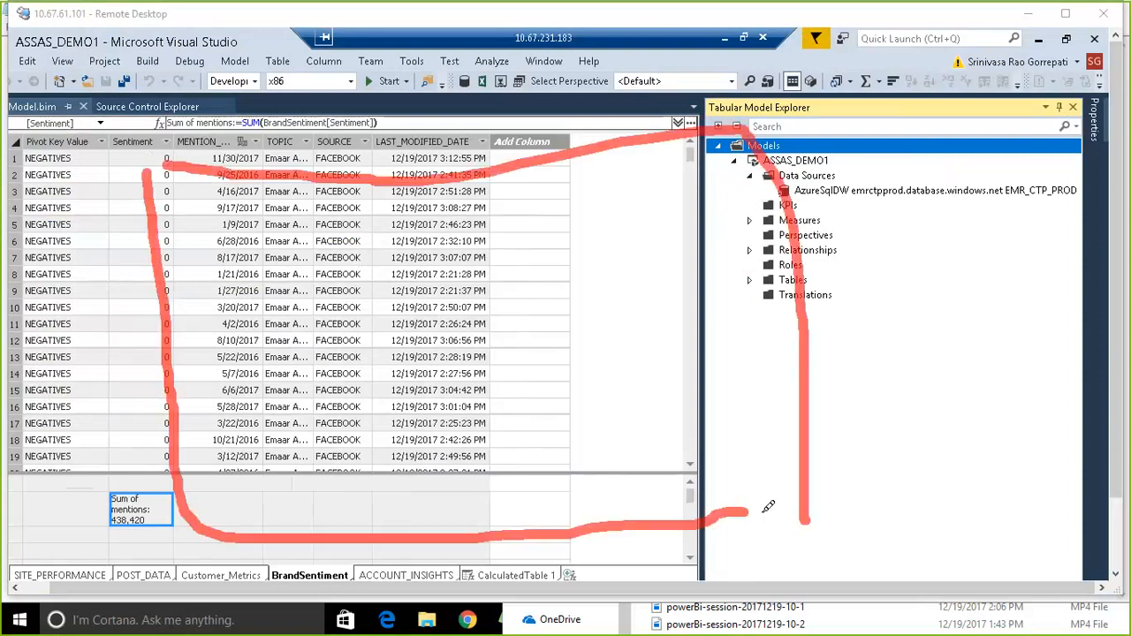
mouse_move(215, 275)
mouse_down()
mouse_move(231, 205)
mouse_move(212, 281)
mouse_move(265, 389)
mouse_move(310, 325)
mouse_move(299, 248)
mouse_up()
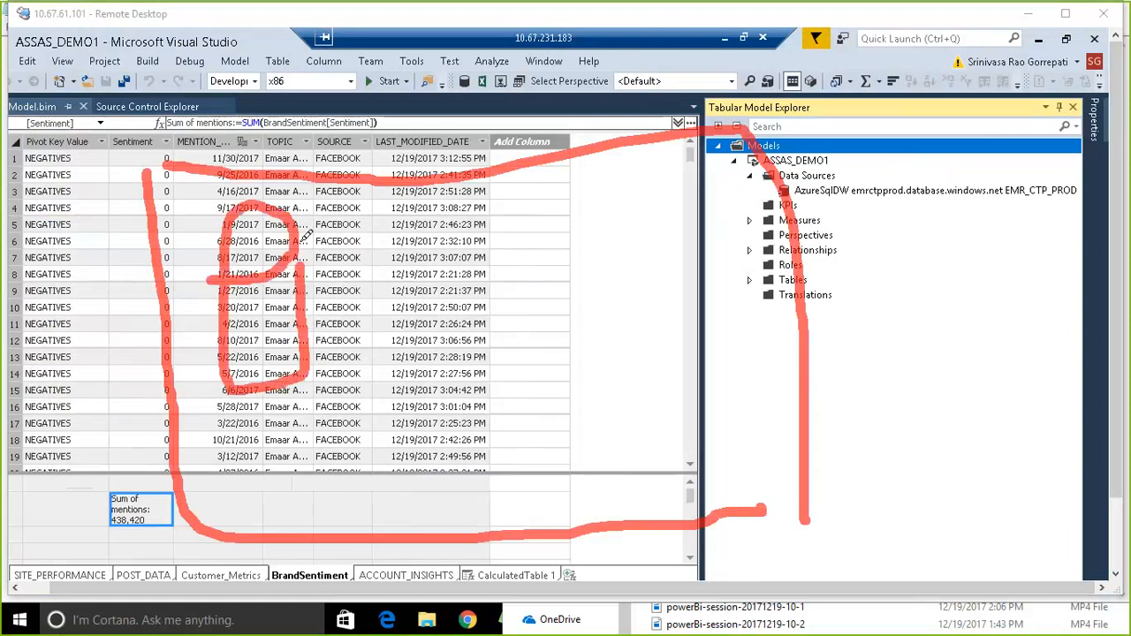
mouse_move(389, 250)
mouse_down()
mouse_move(462, 229)
mouse_move(380, 218)
mouse_move(378, 318)
mouse_move(402, 361)
mouse_move(501, 282)
mouse_move(475, 208)
mouse_up()
mouse_move(569, 189)
mouse_down()
mouse_move(646, 164)
mouse_move(571, 232)
mouse_move(582, 338)
mouse_move(677, 235)
mouse_move(649, 189)
mouse_up()
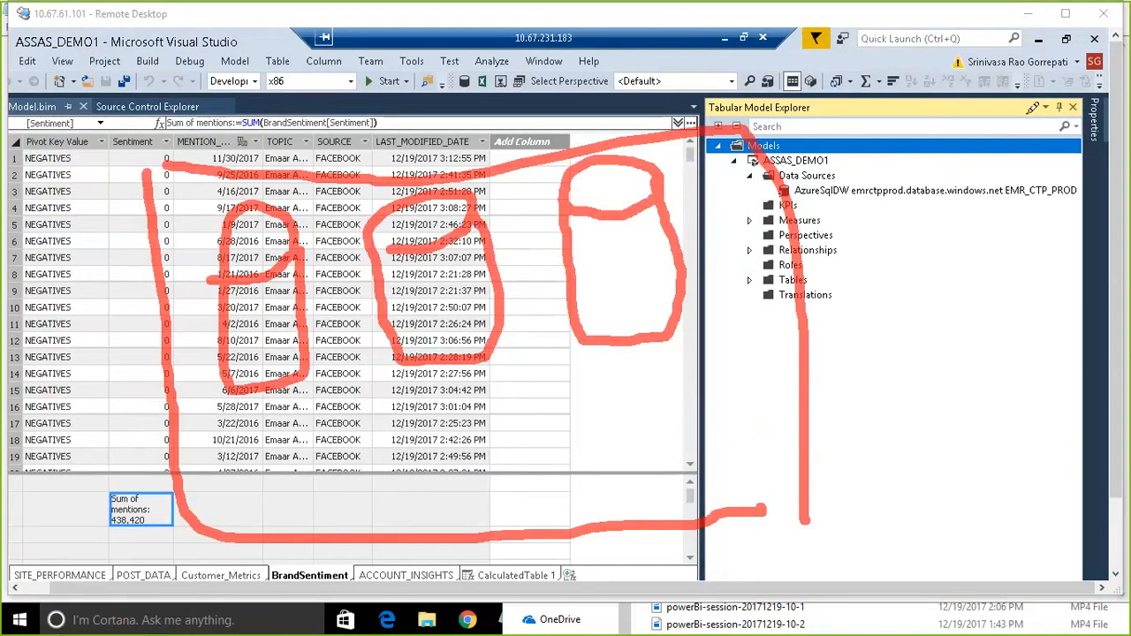
drag(1034, 111, 806, 232)
mouse_move(830, 173)
mouse_down()
mouse_move(806, 229)
mouse_move(823, 219)
mouse_up()
drag(962, 232, 905, 200)
drag(953, 174, 927, 242)
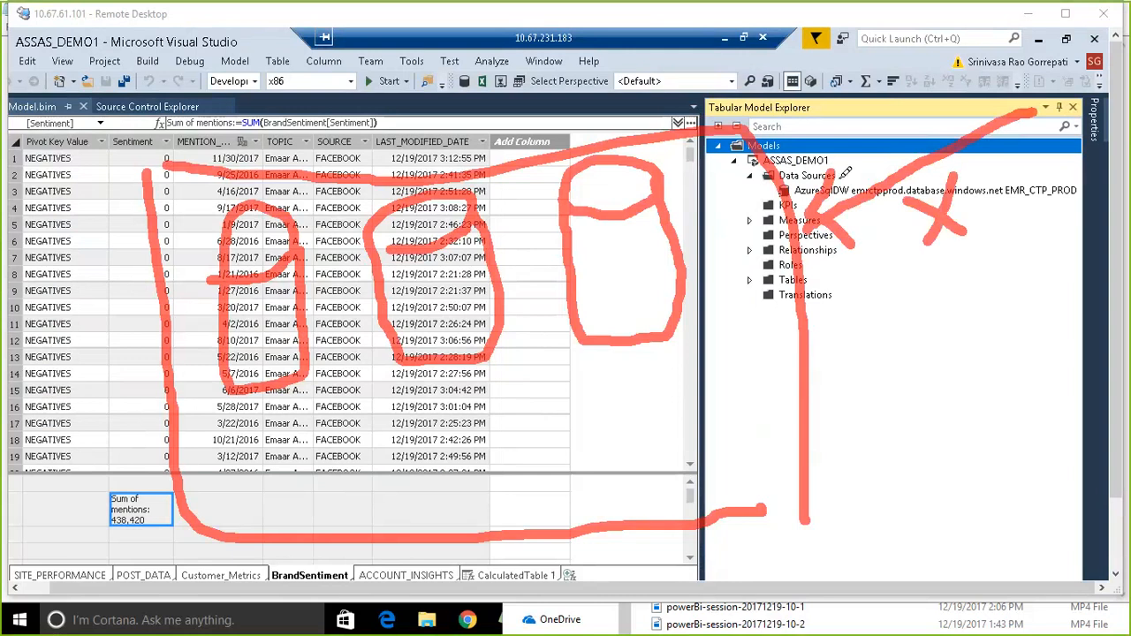
drag(1040, 88, 312, 286)
drag(327, 231, 311, 273)
drag(346, 318, 313, 286)
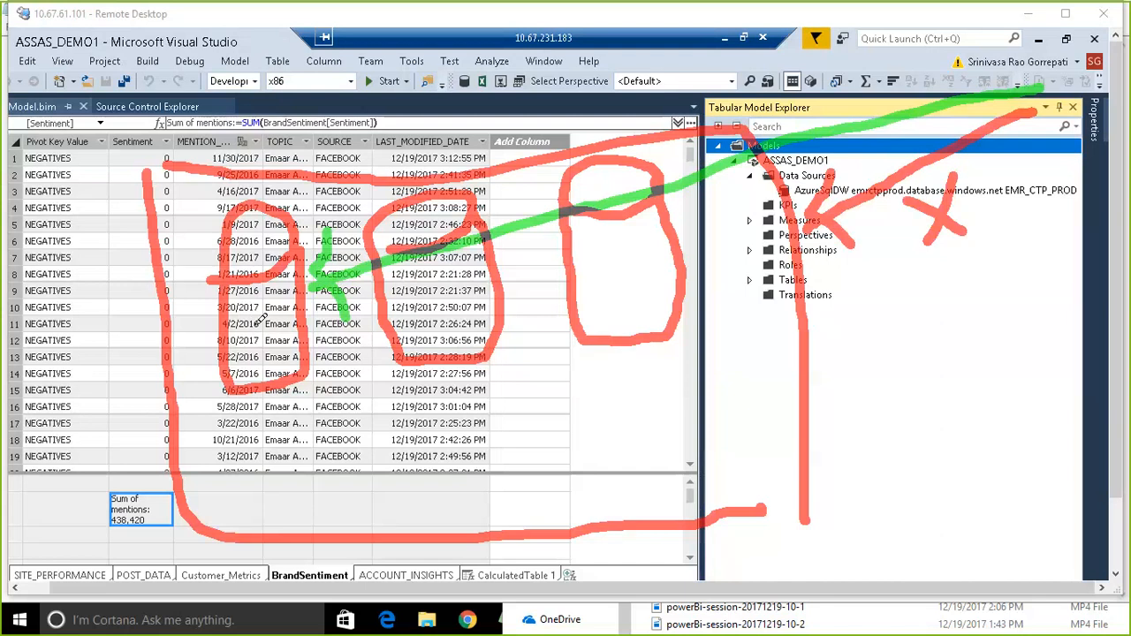
mouse_move(253, 324)
mouse_down()
mouse_move(267, 336)
mouse_move(292, 216)
mouse_up()
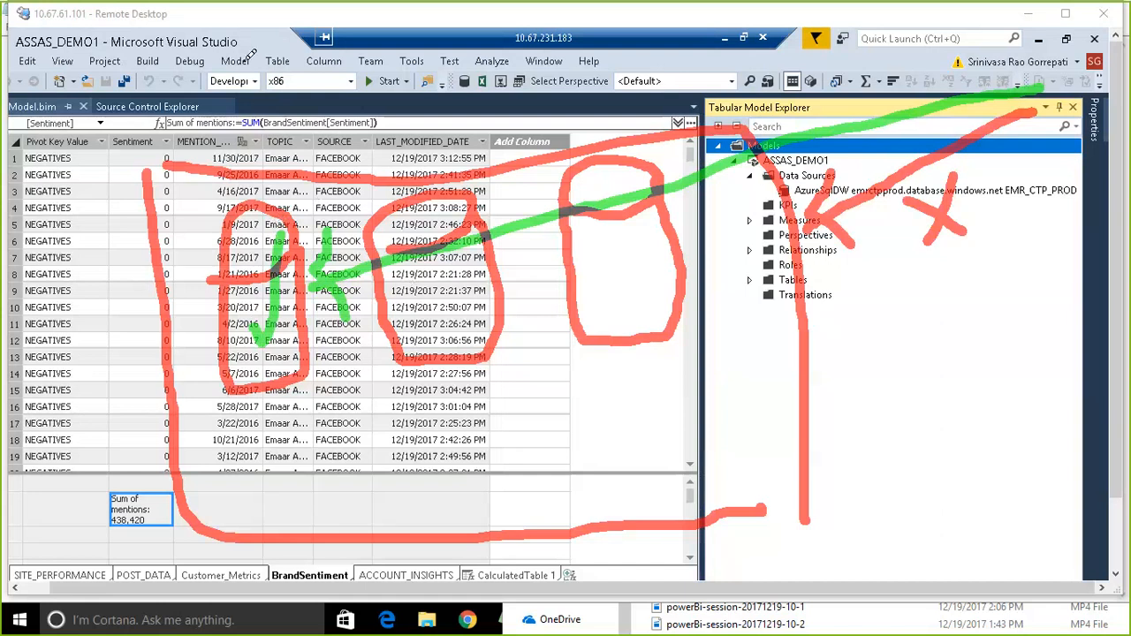
drag(346, 87, 360, 166)
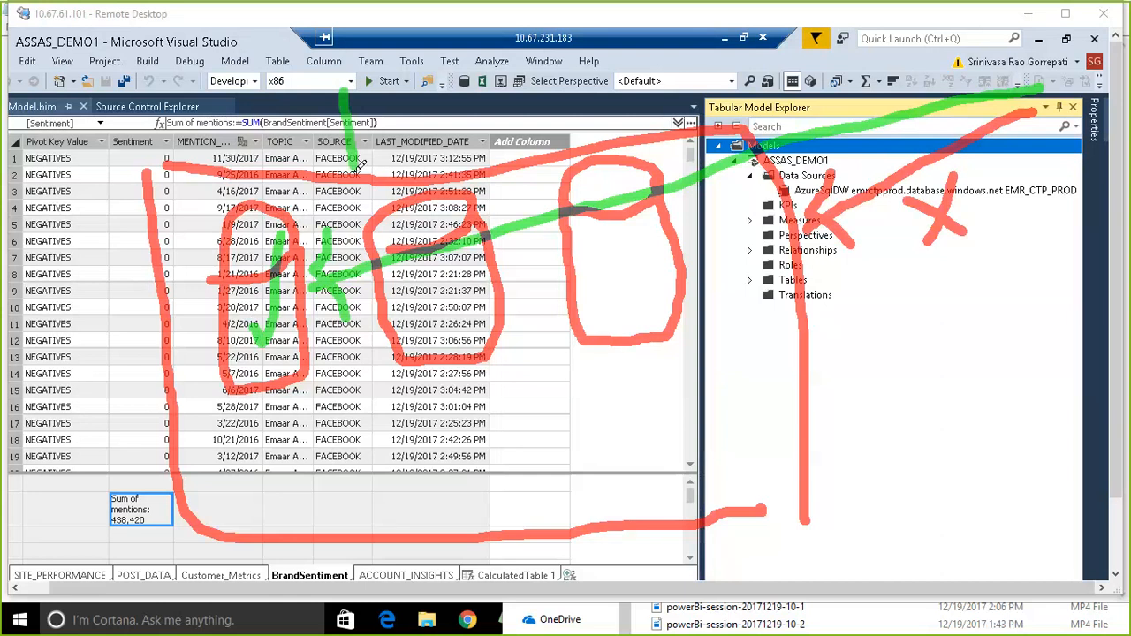
mouse_move(371, 90)
mouse_down()
mouse_move(402, 232)
mouse_move(405, 219)
mouse_up()
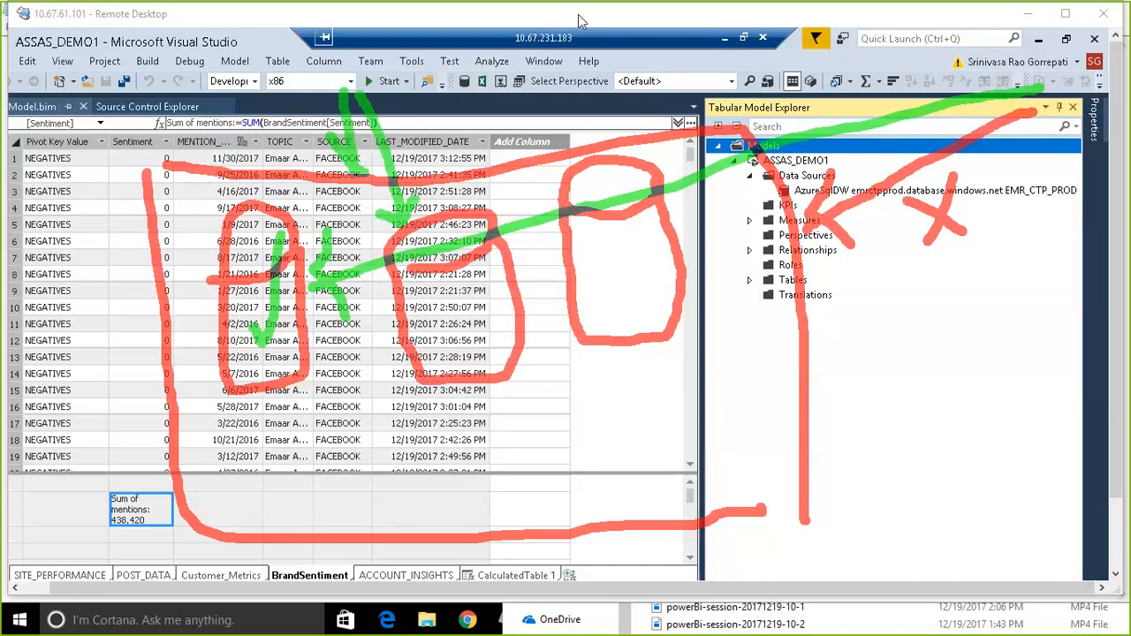
click(872, 21)
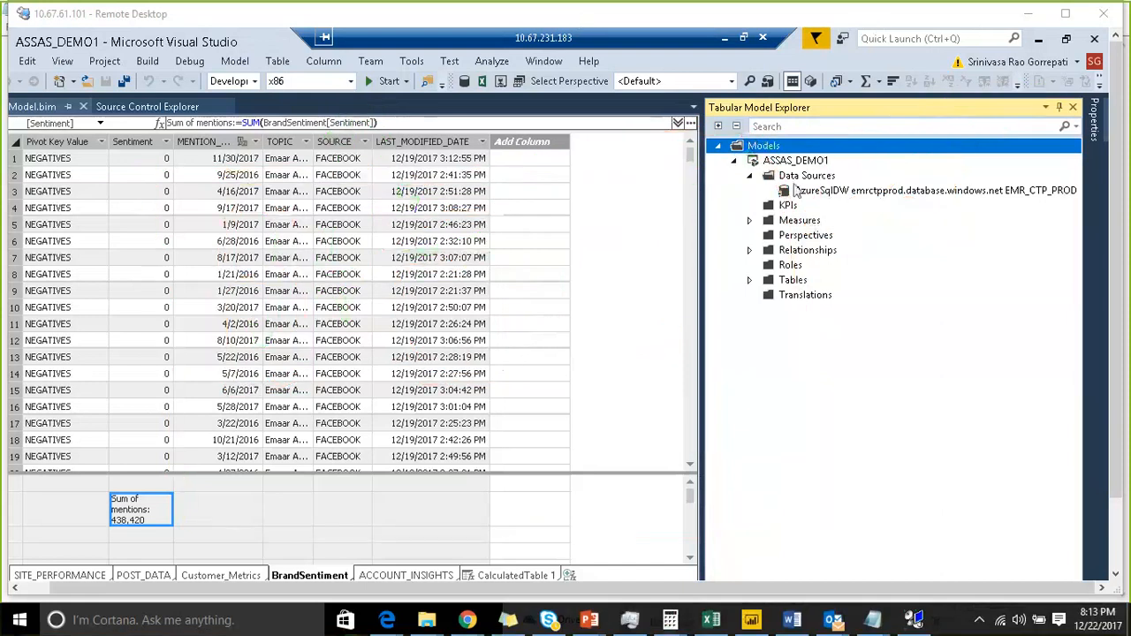
- Review the model's Azure SQL data source connection through Existing Connections and its context options, closing without changes
right_click(826, 176)
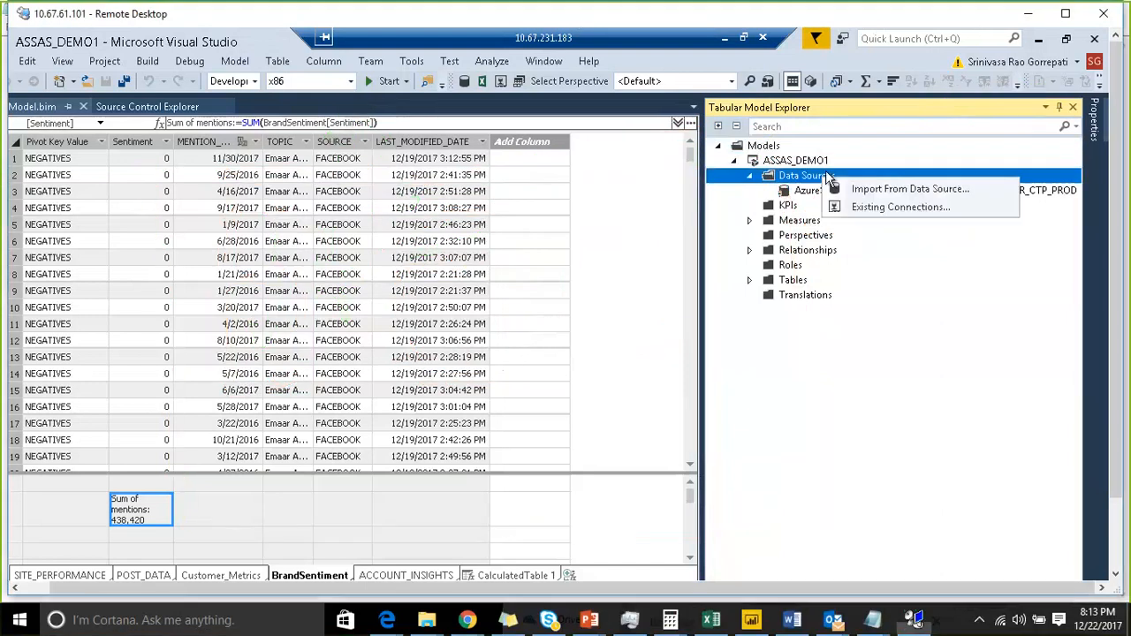
click(881, 207)
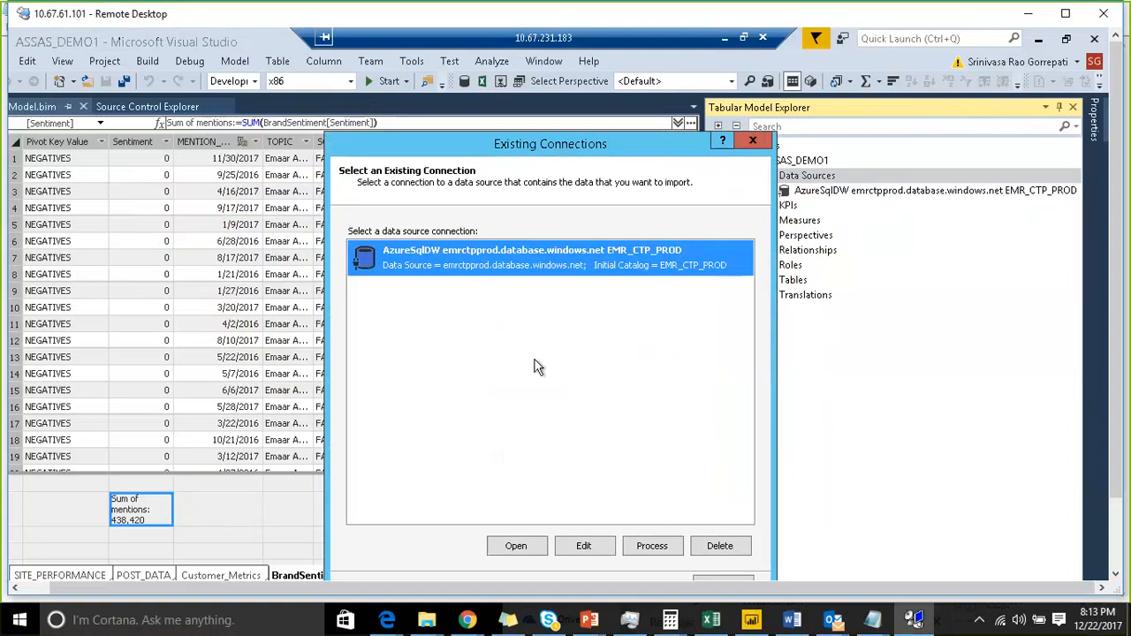
click(752, 141)
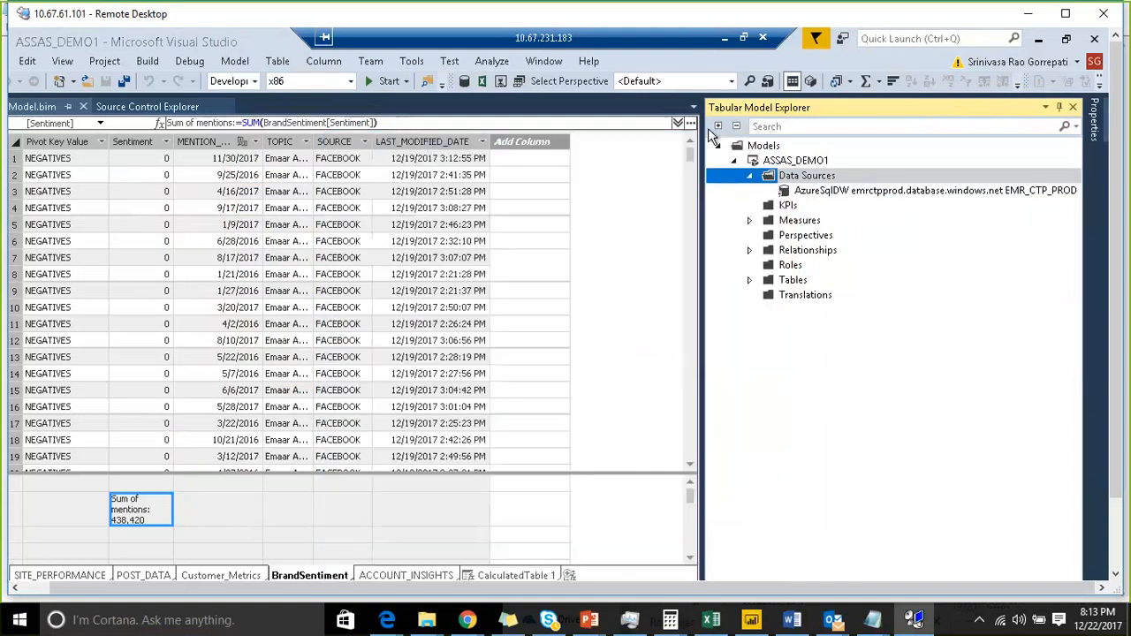
right_click(818, 193)
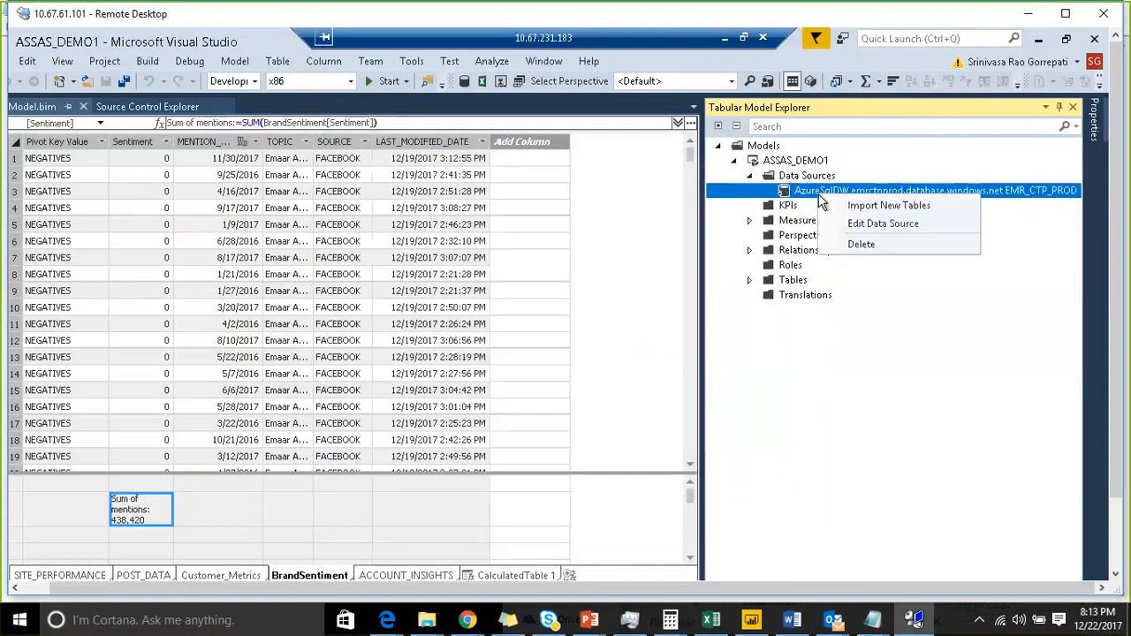
click(863, 224)
click(760, 144)
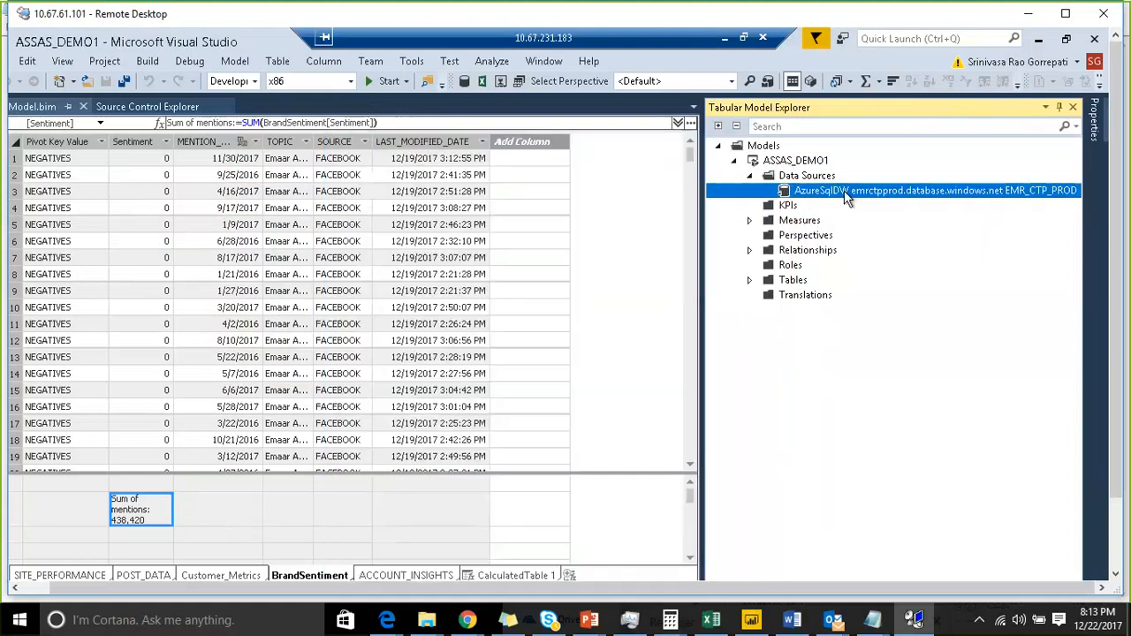
right_click(843, 190)
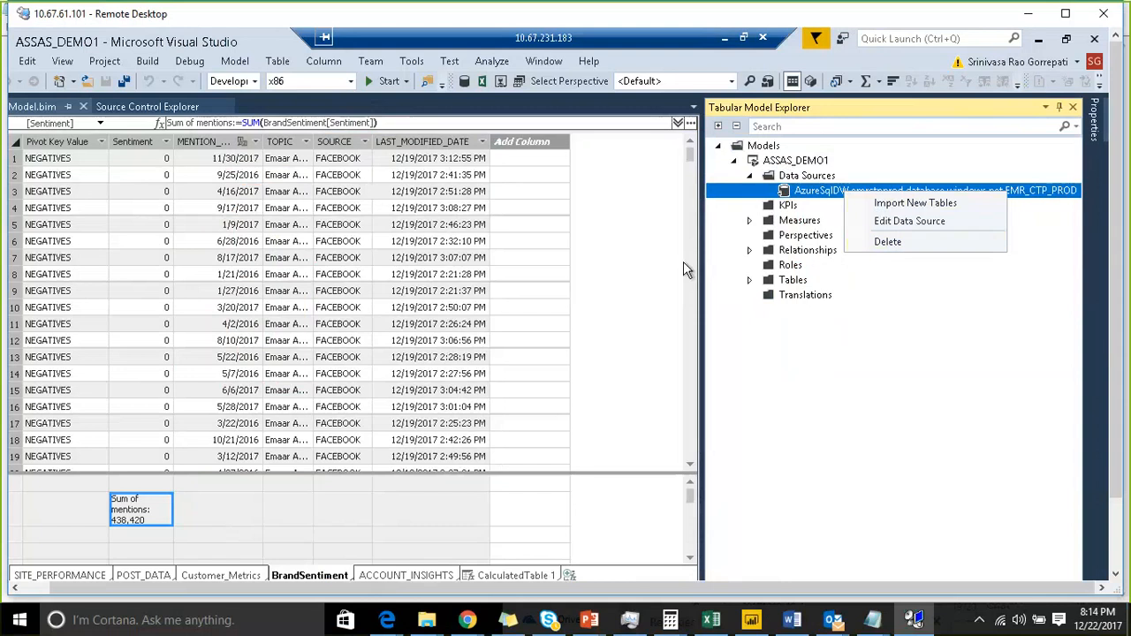
click(785, 209)
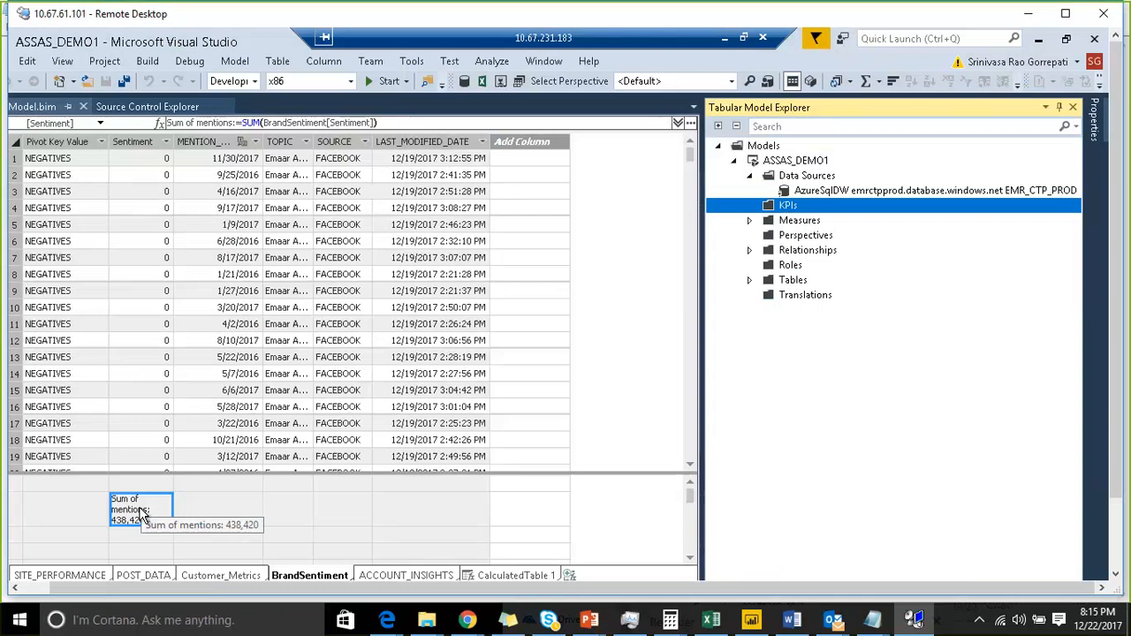
- Inspect the Sum of mentions measure's options in the measure grid and dismiss them
click(239, 510)
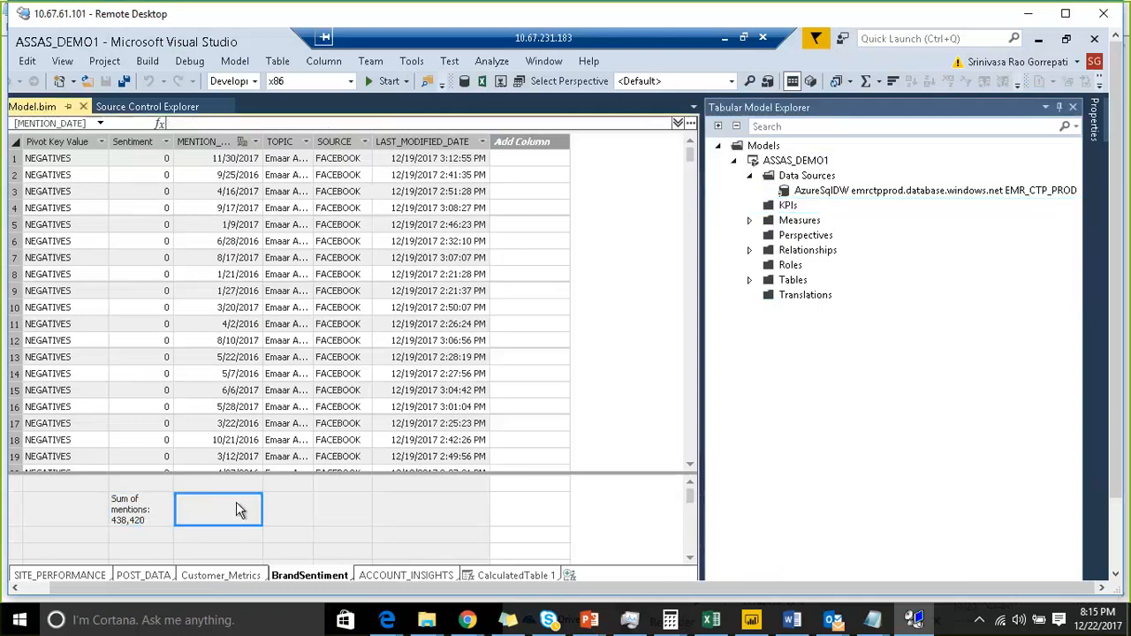
click(150, 514)
right_click(150, 514)
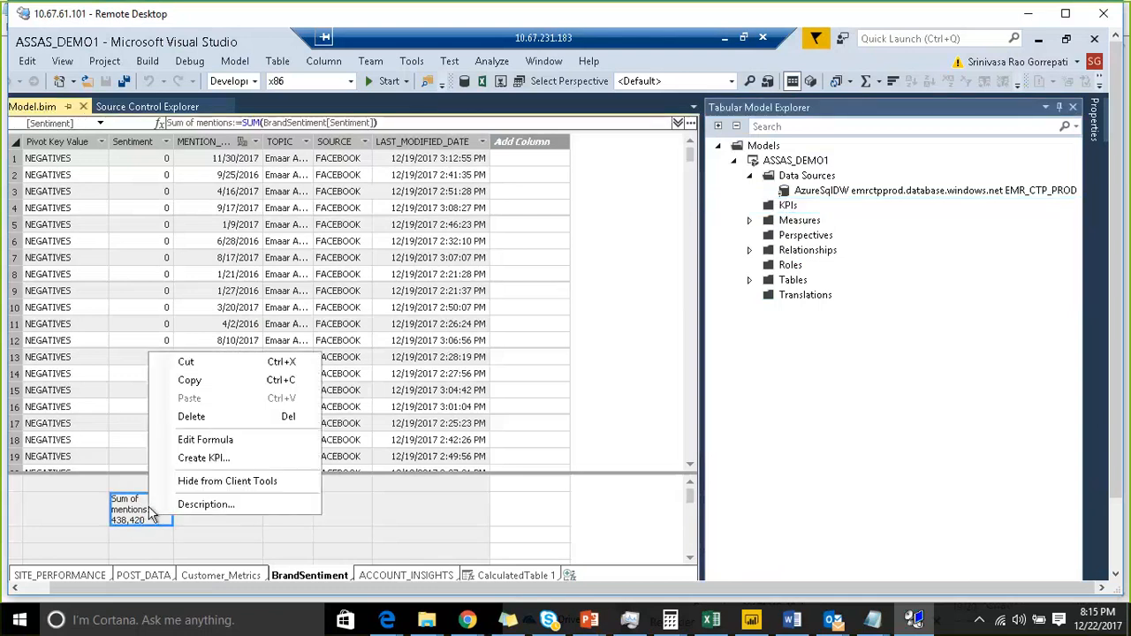
click(520, 499)
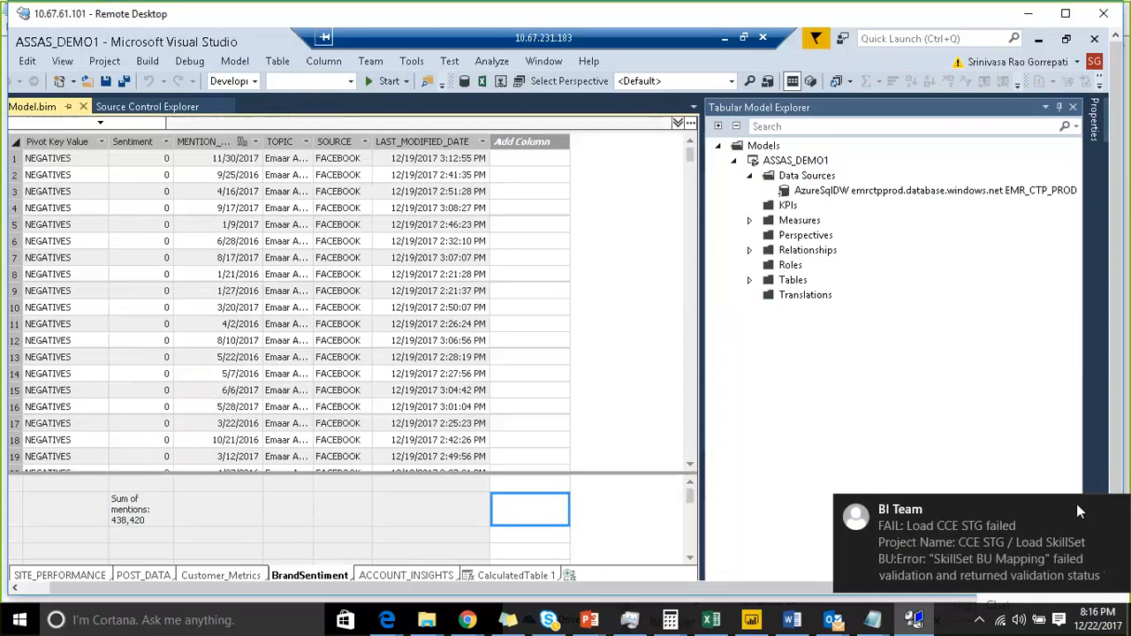
- Open the Create KPI dialog for the Sum of mentions measure in the BrandSentiment measure grid
click(1115, 513)
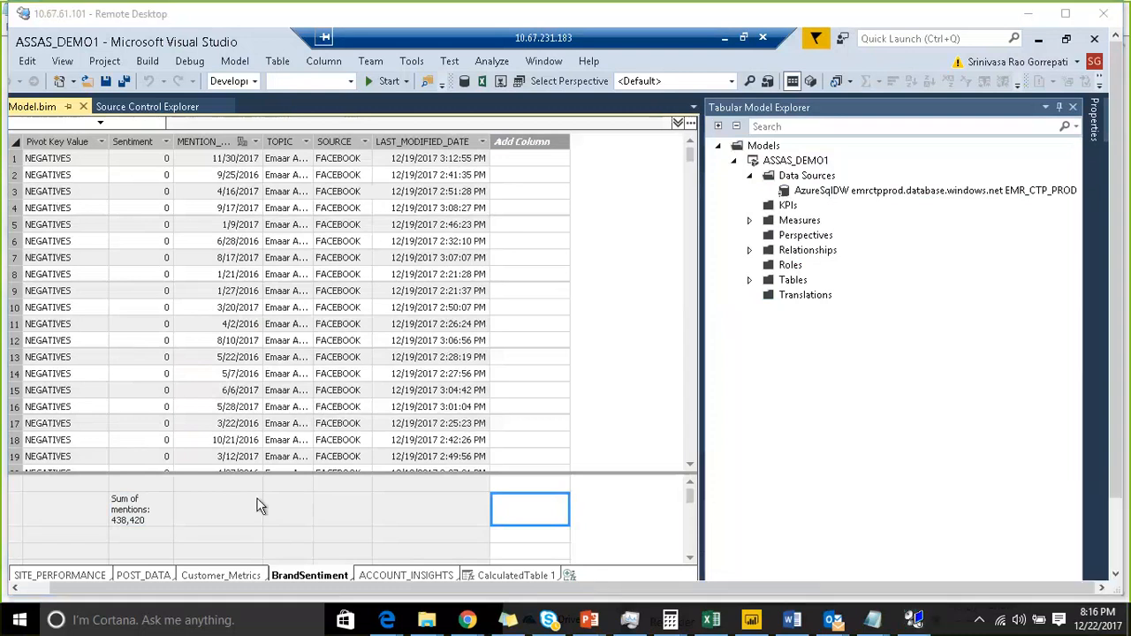
click(141, 525)
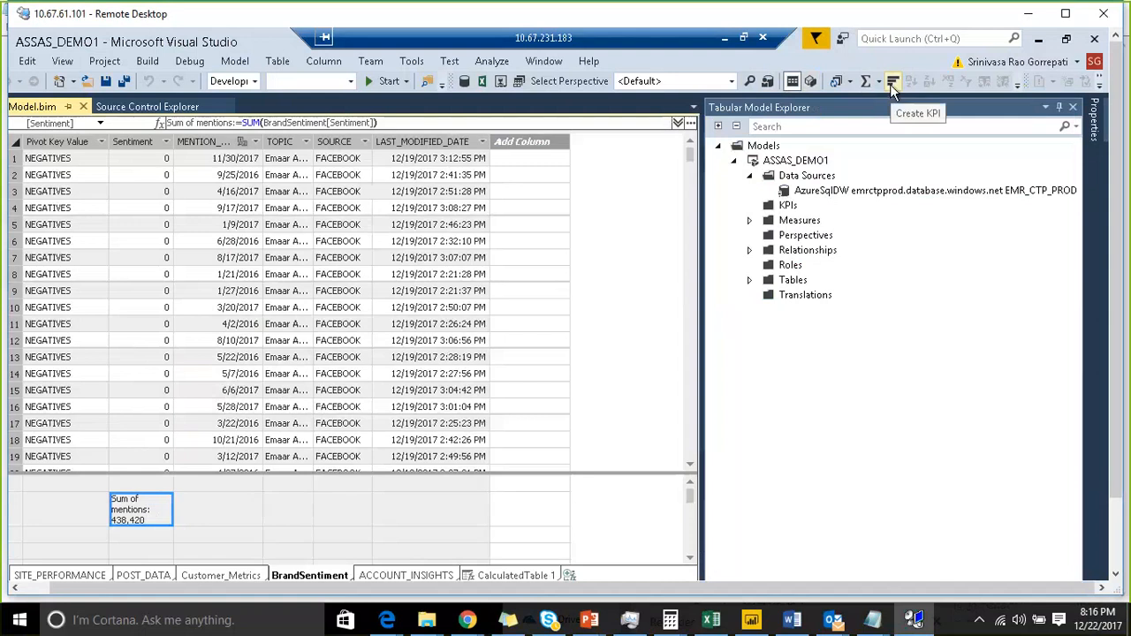
right_click(151, 522)
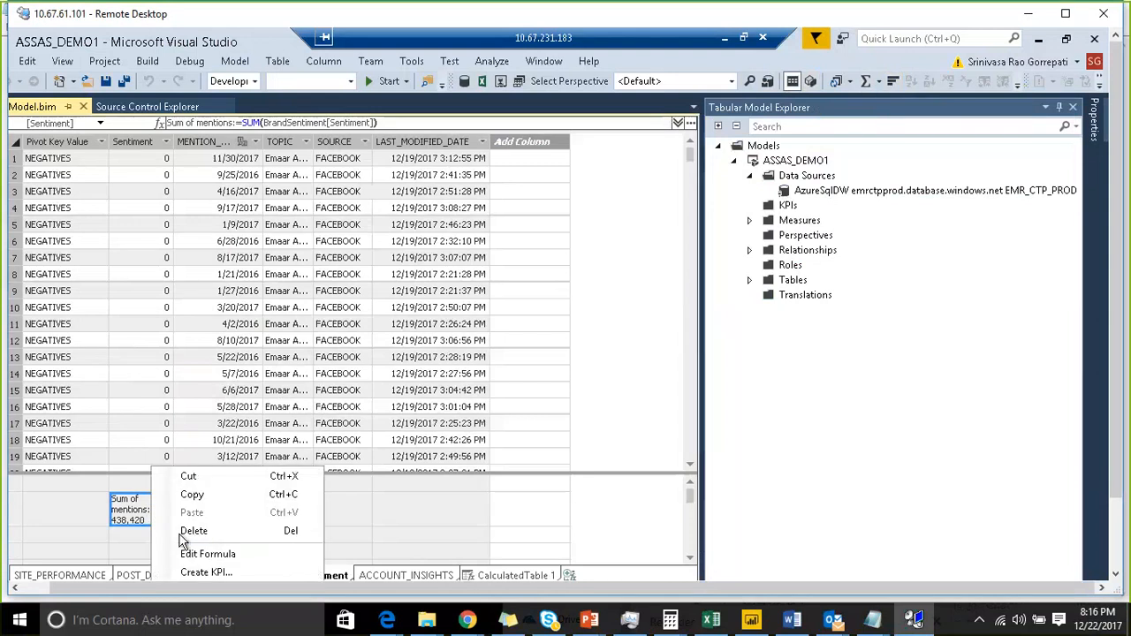
click(207, 573)
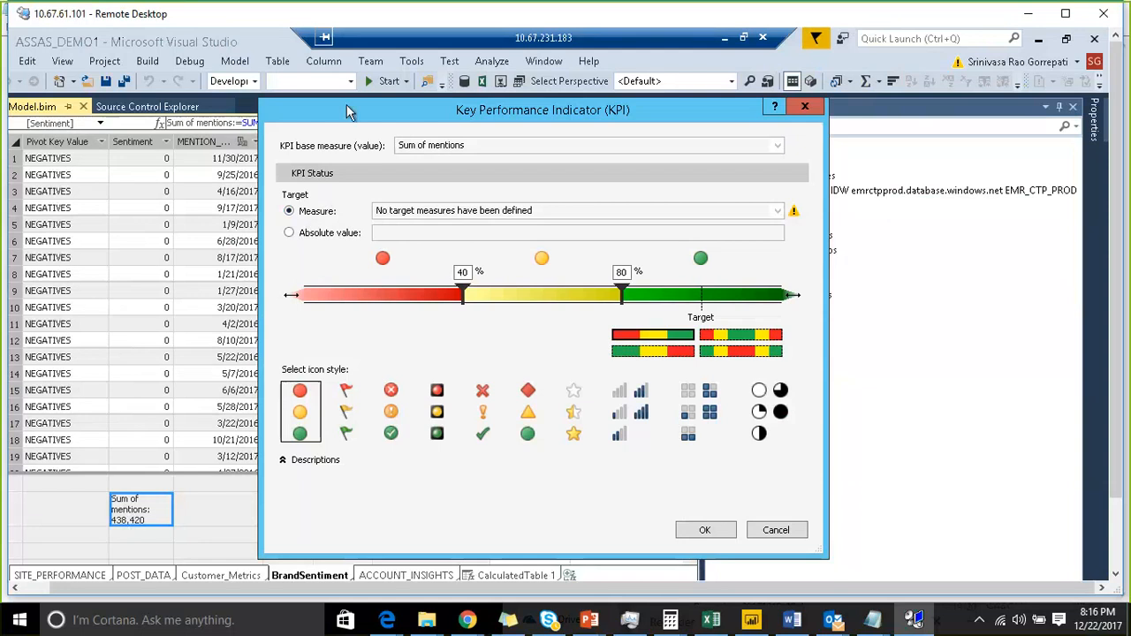
drag(349, 108, 589, 98)
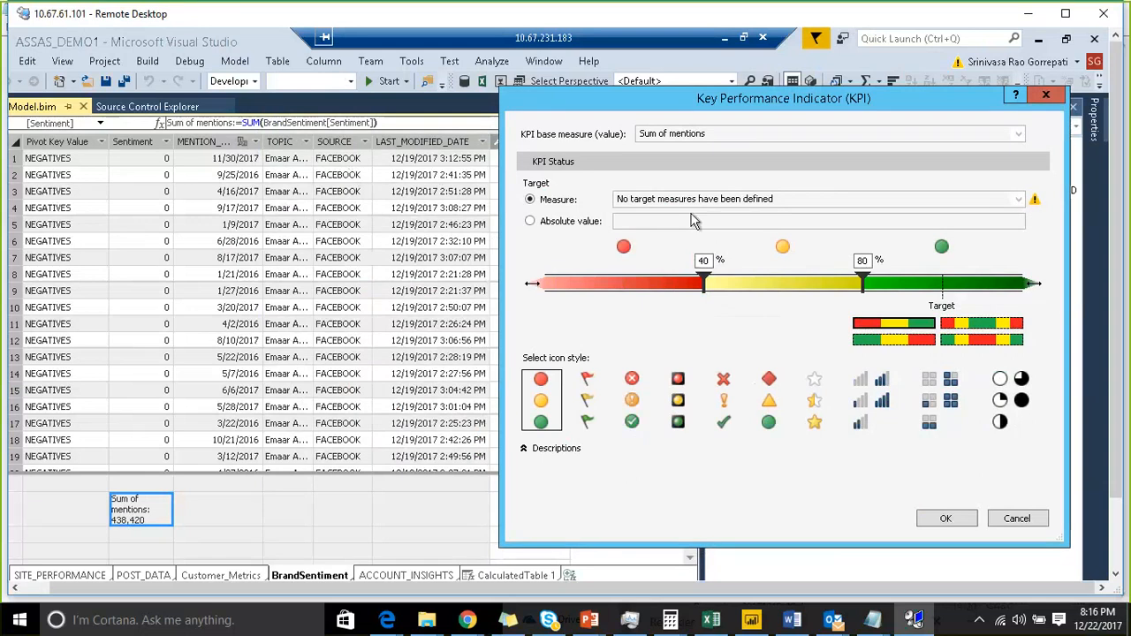
- Set the KPI target to an absolute value of 3000
click(565, 224)
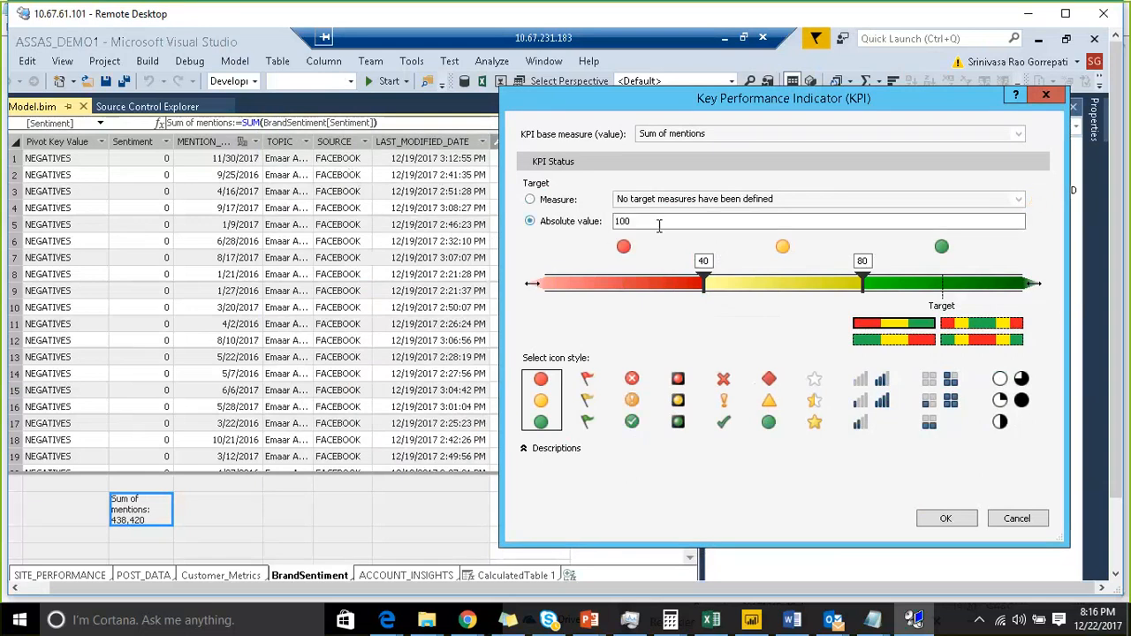
drag(636, 223, 616, 223)
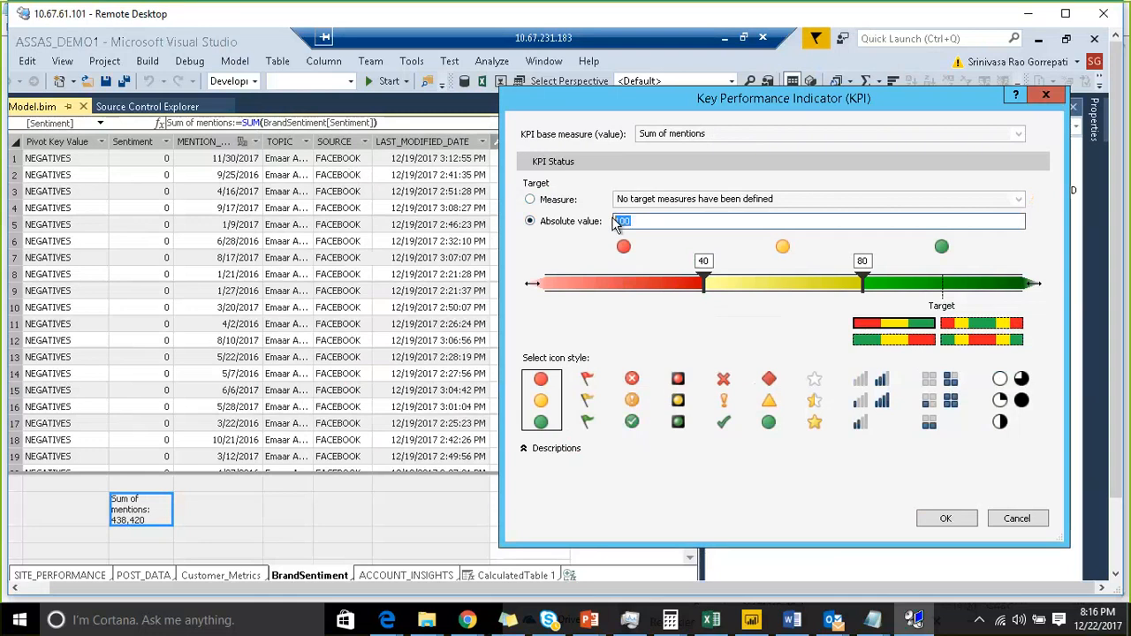
text(1000)
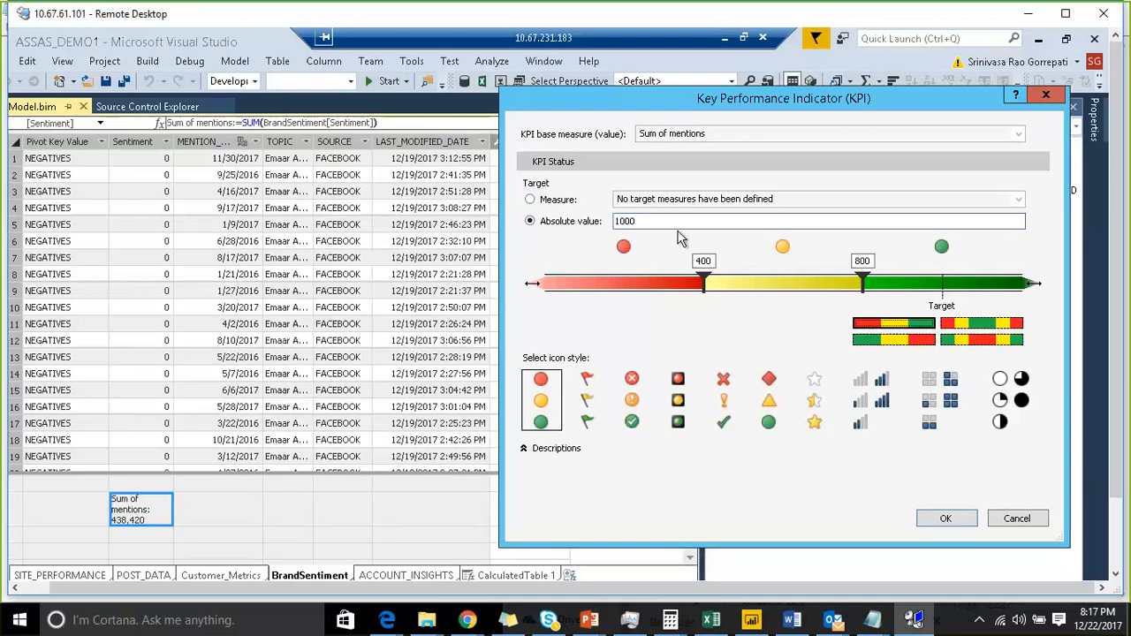
drag(666, 222, 612, 220)
text(3900)
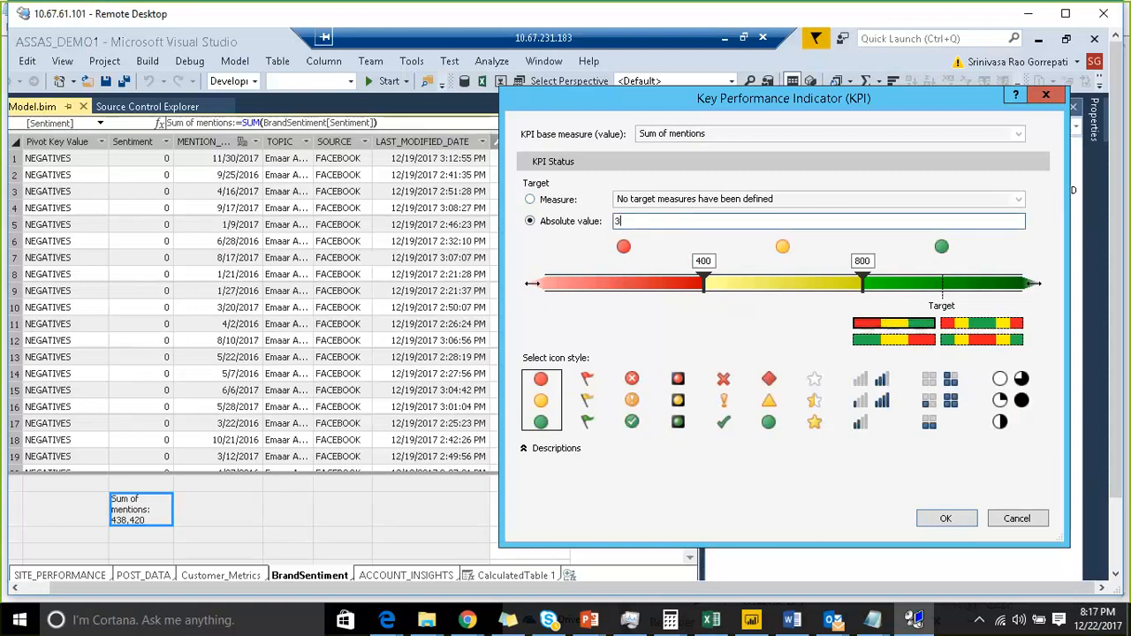
key(BackSpace)
key(BackSpace)
key(BackSpace)
text(000)
key(Tab)
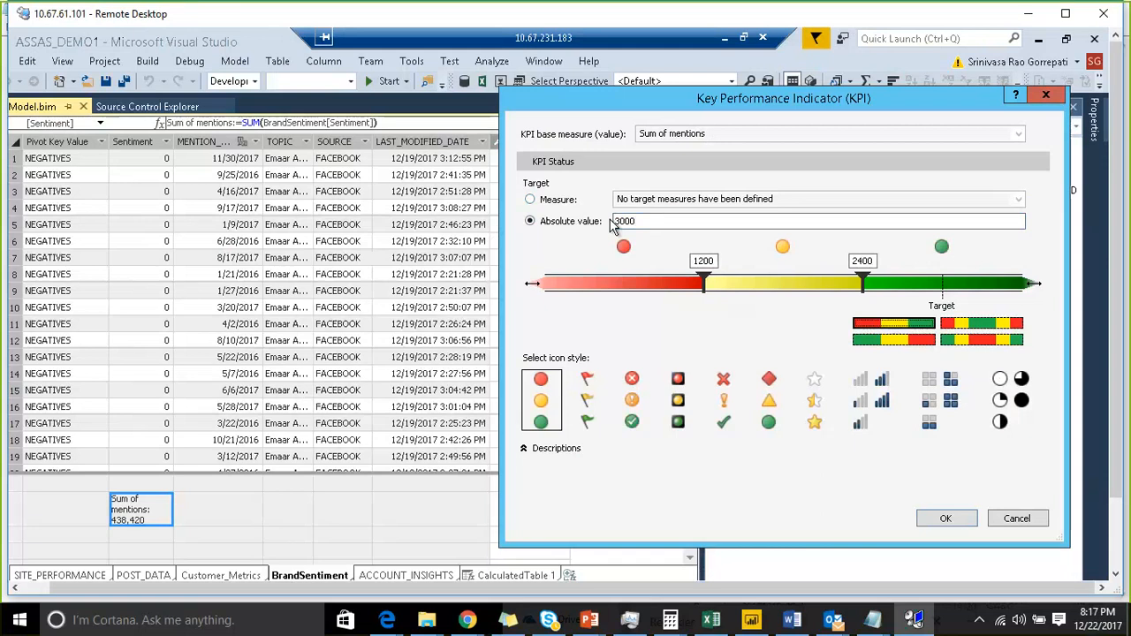
- Set the KPI status thresholds to 1500 and 2300
drag(705, 283, 747, 284)
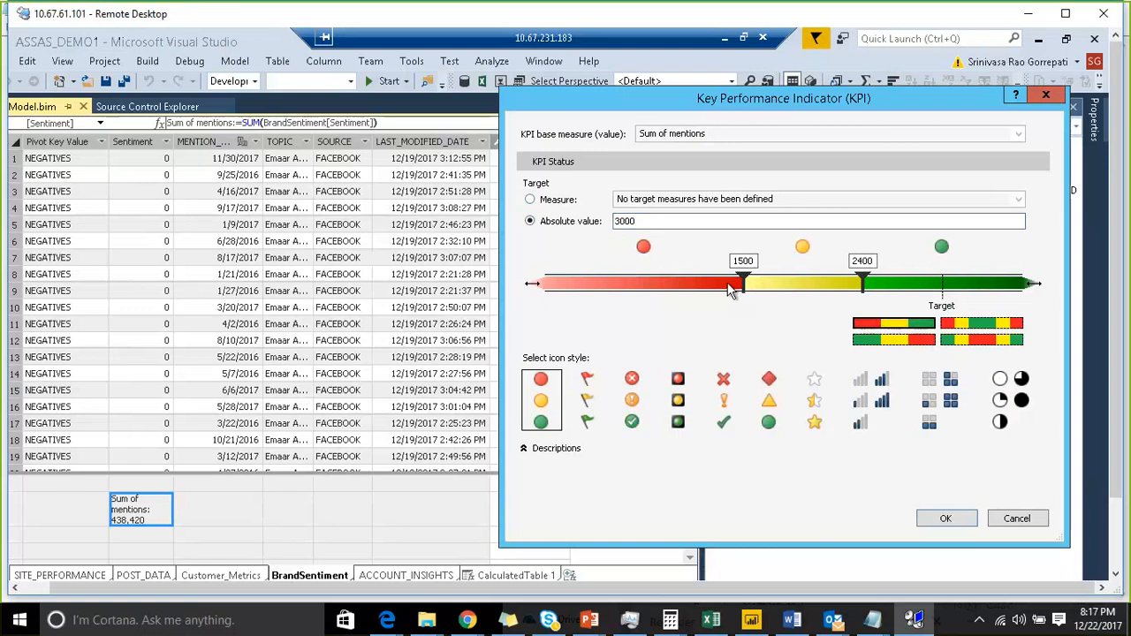
mouse_move(862, 283)
mouse_down()
mouse_move(914, 285)
mouse_move(859, 292)
mouse_up()
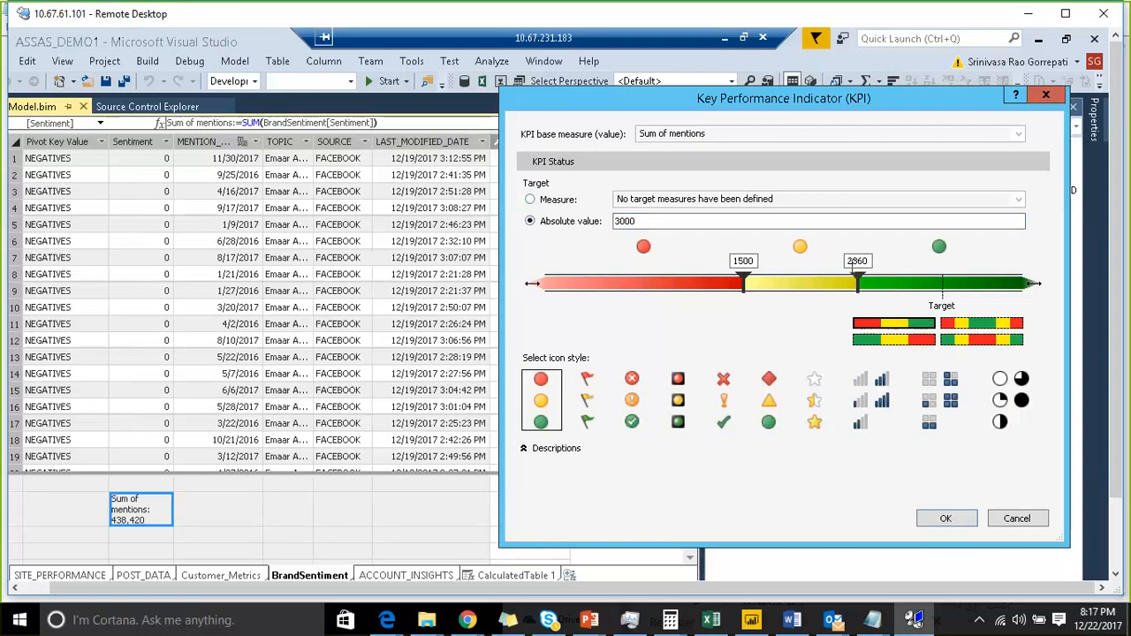
click(855, 261)
text(2300)
key(Return)
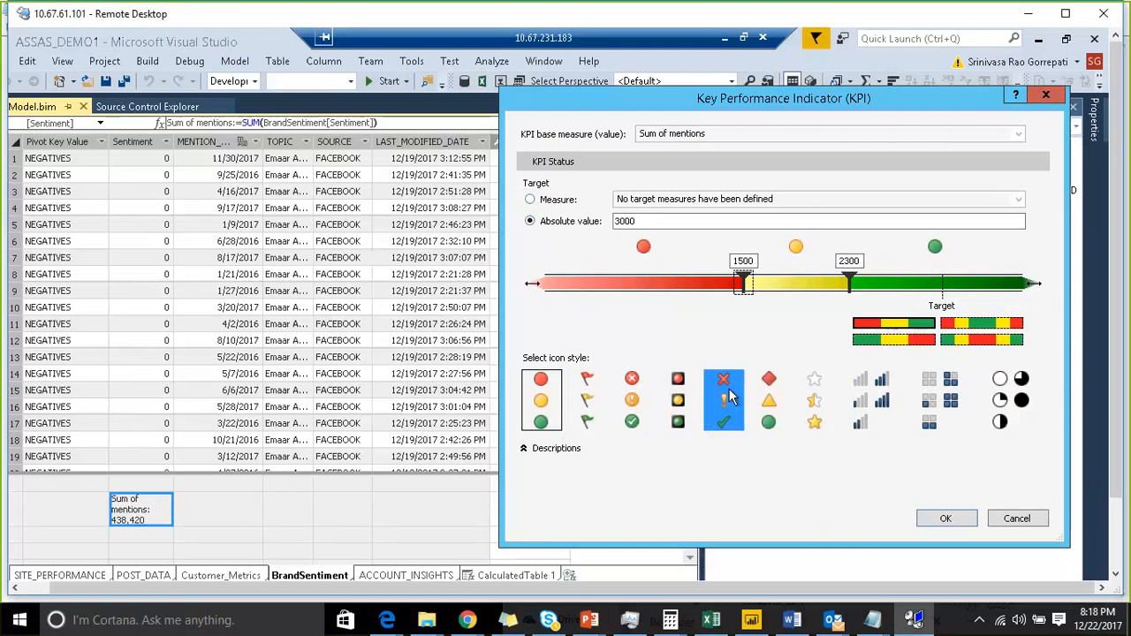
- Choose the circled cross, exclamation and check icon style and save the KPI
click(635, 407)
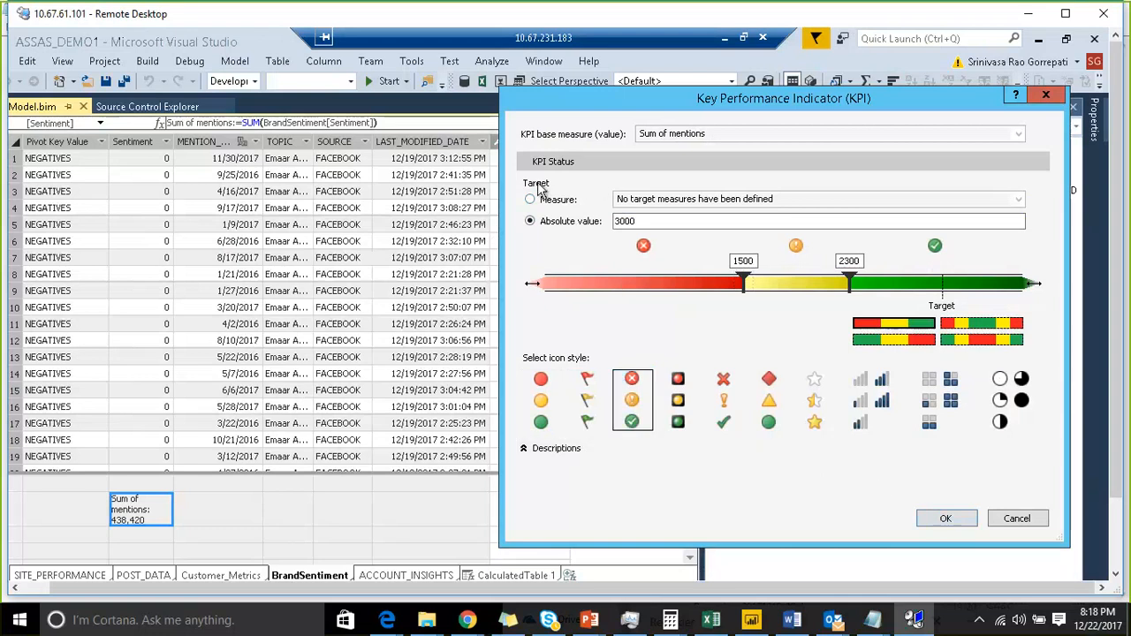
click(944, 520)
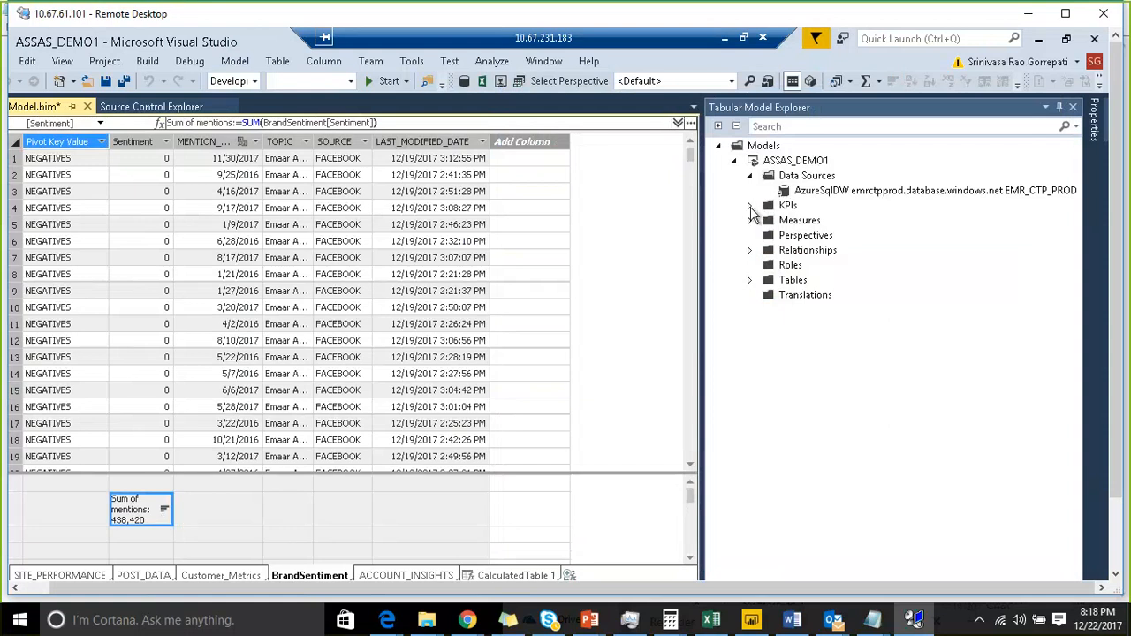
- Build the ASSAS_DEMO1 project from Solution Explorer
click(750, 206)
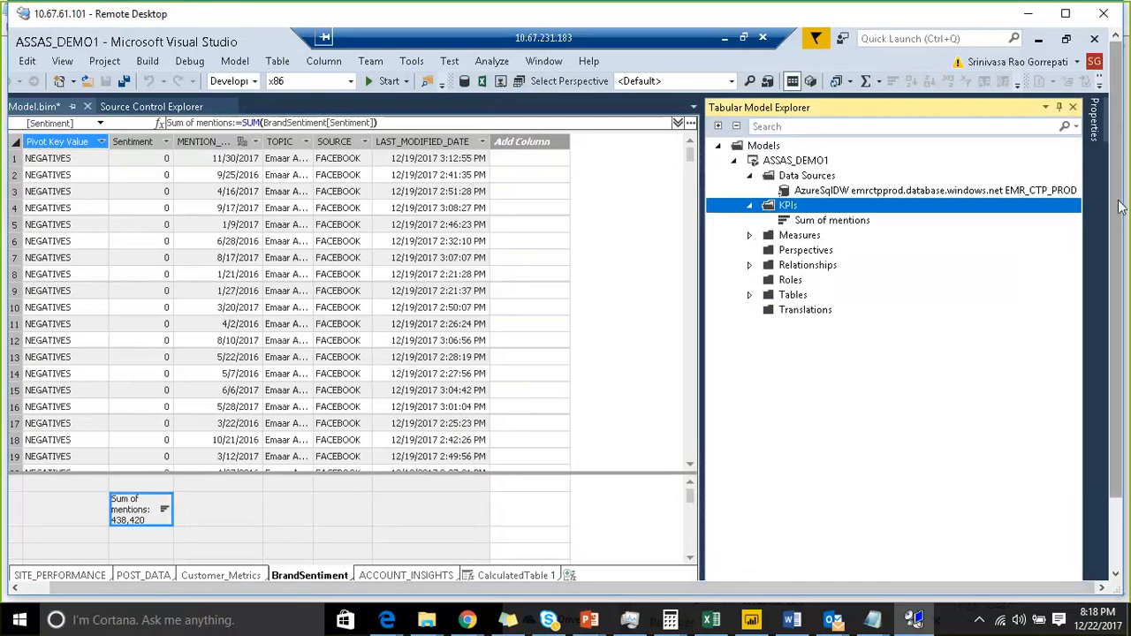
drag(1118, 177, 1118, 255)
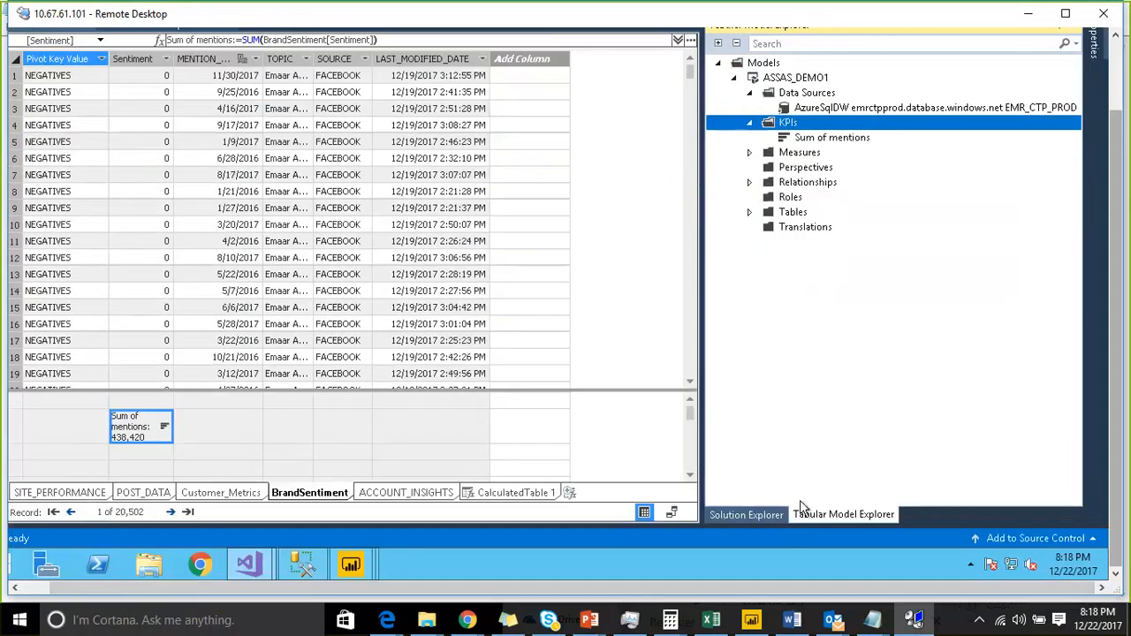
click(746, 515)
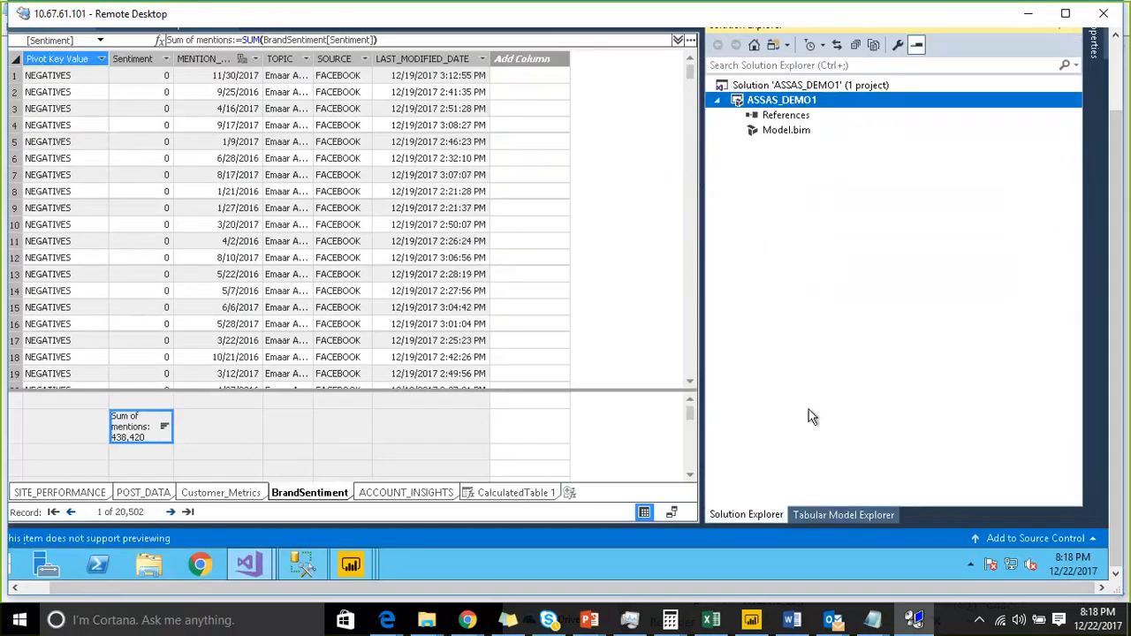
right_click(829, 99)
click(877, 110)
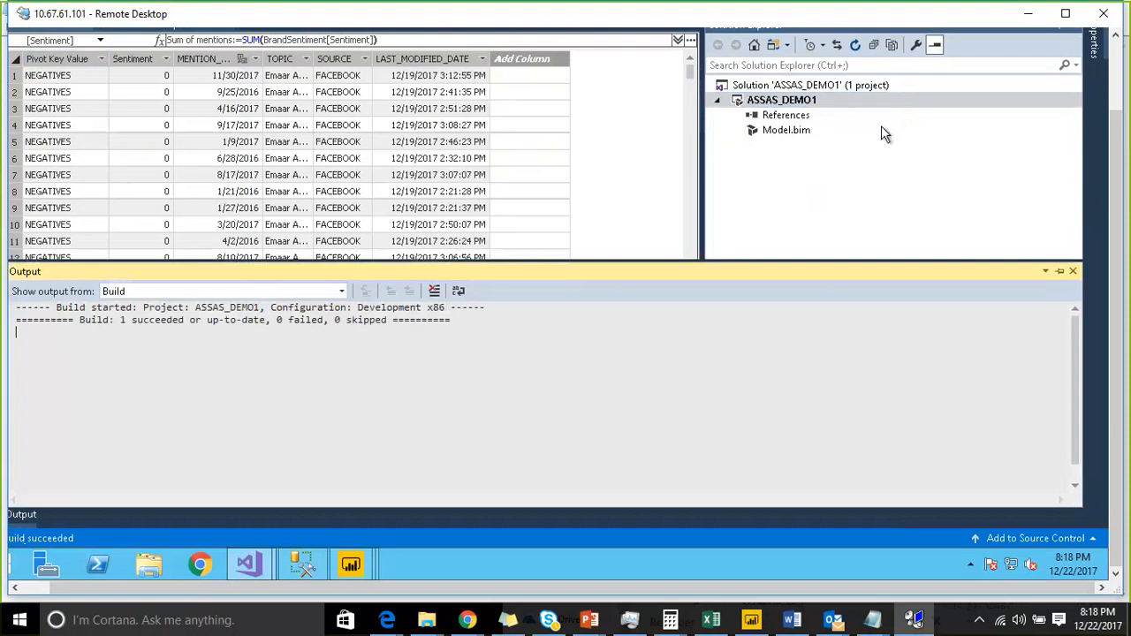
click(1073, 271)
- Deploy the ASSAS_DEMO1 project to the Analysis Services server
click(822, 102)
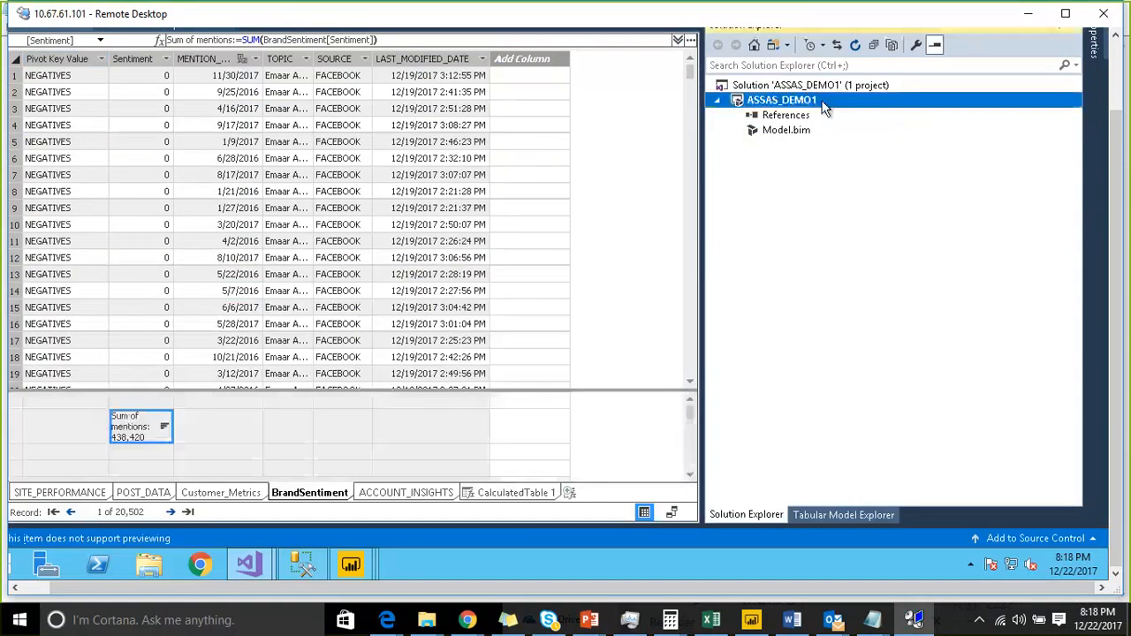
right_click(823, 104)
click(876, 150)
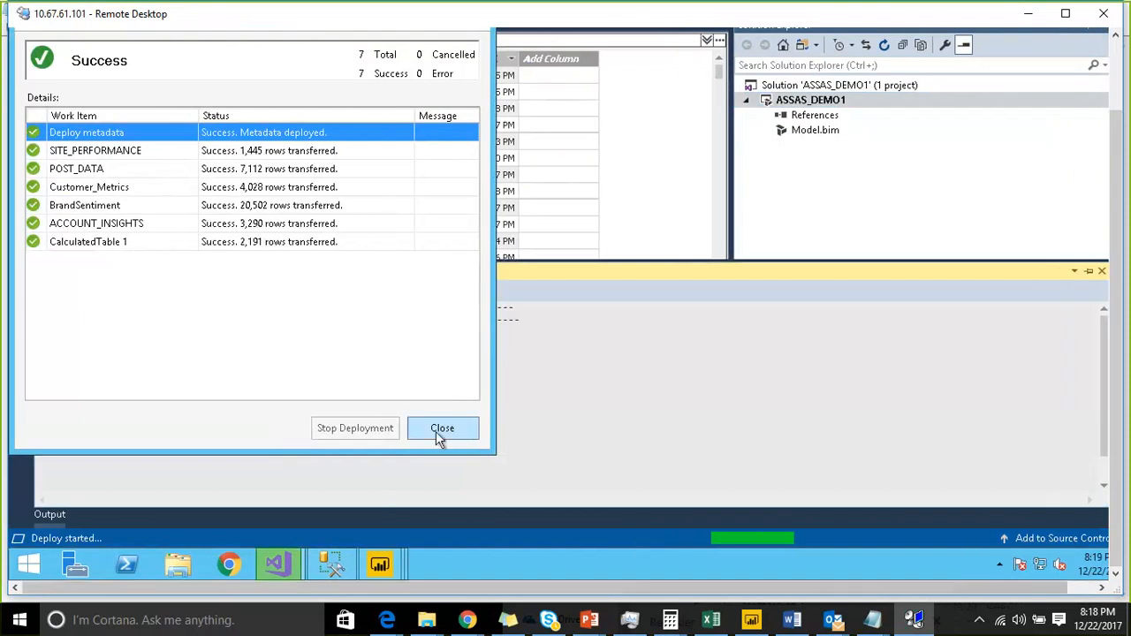
click(435, 431)
click(1101, 271)
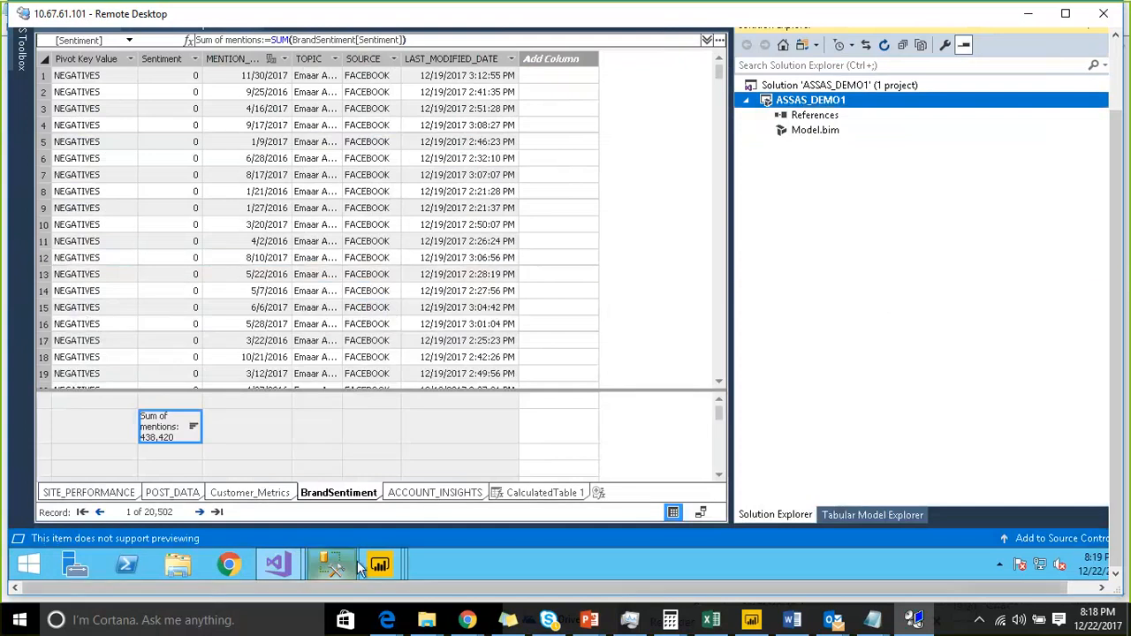
- Switch to an untitled Power BI Desktop window and start a Get Data connection to a SQL Server Analysis Services database
mouse_move(379, 564)
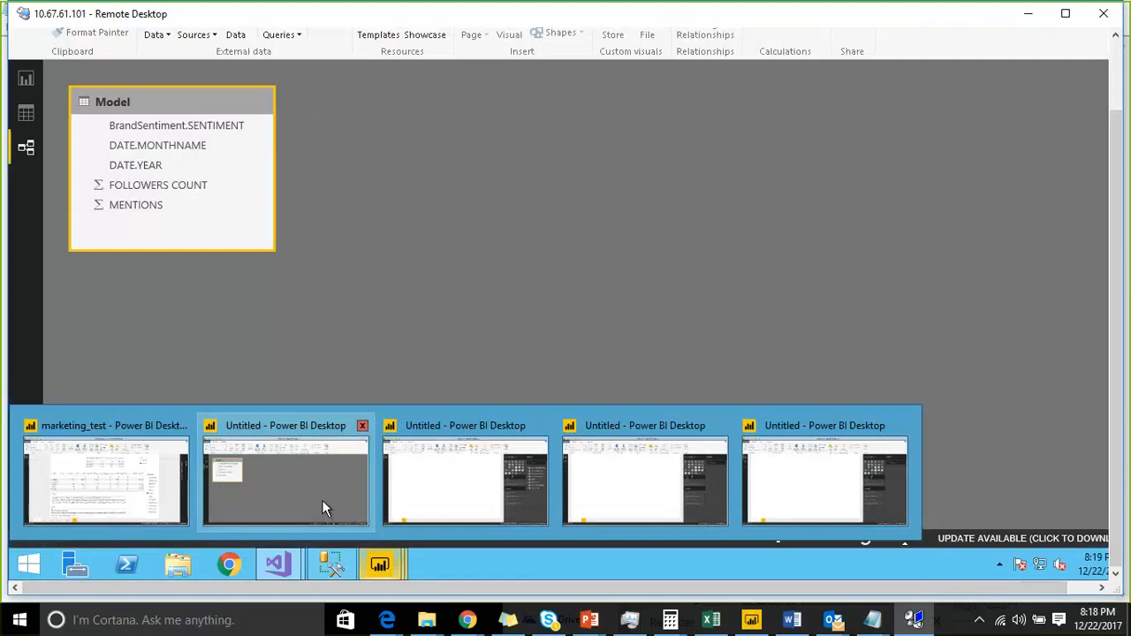
click(322, 500)
click(1112, 89)
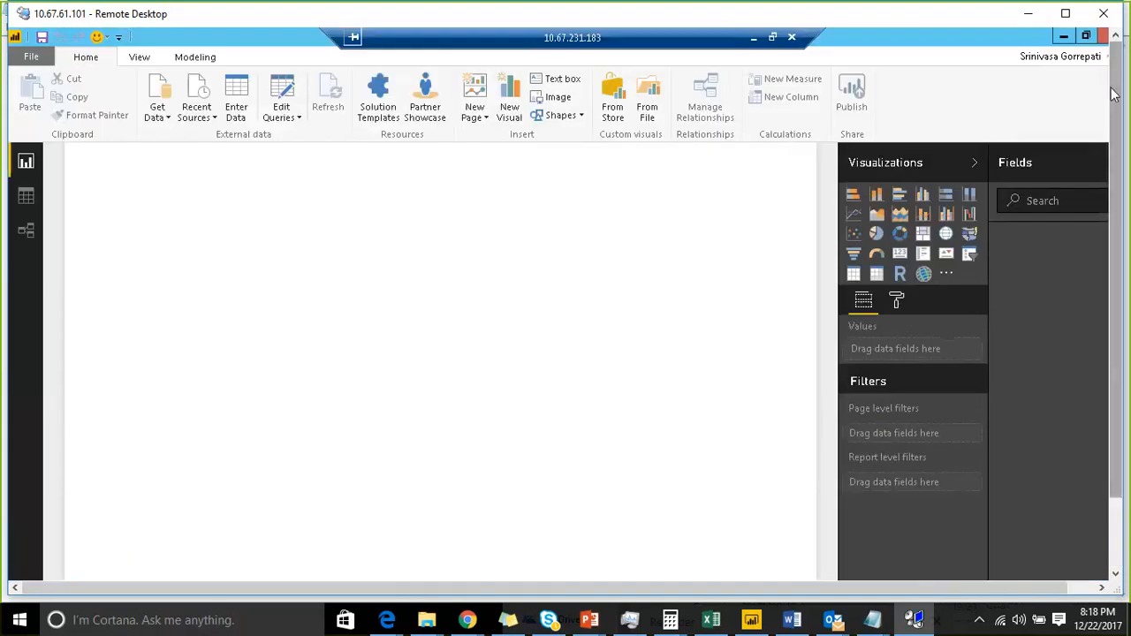
click(157, 113)
click(201, 268)
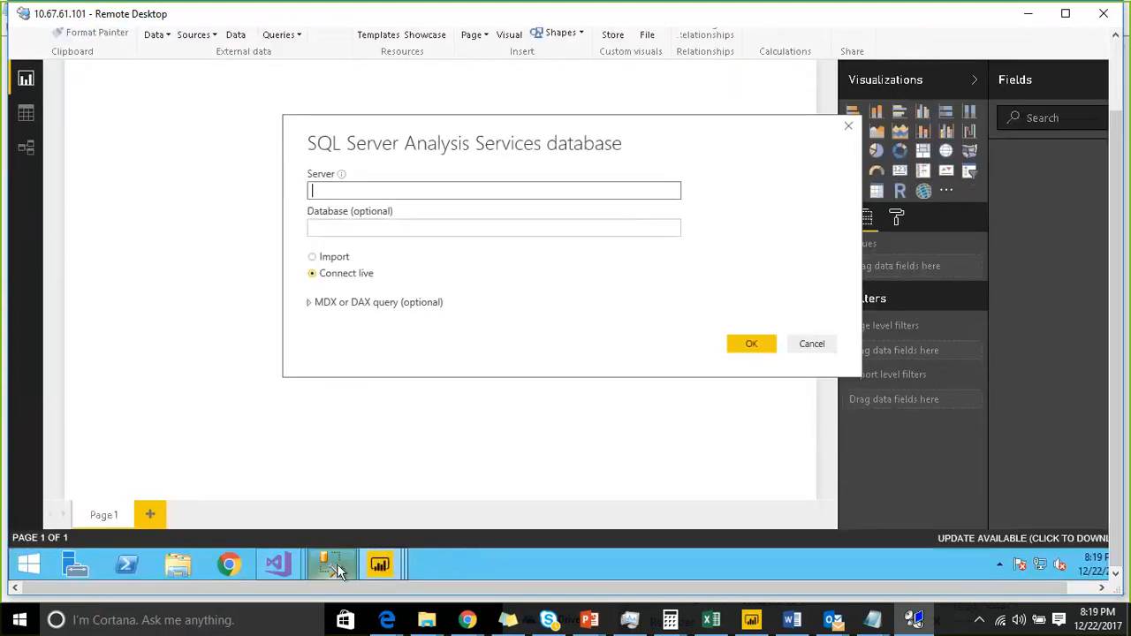
- Copy the Analysis Services server name from the Connect to Server dialog in SQL Server Management Studio
click(337, 564)
mouse_move(20, 61)
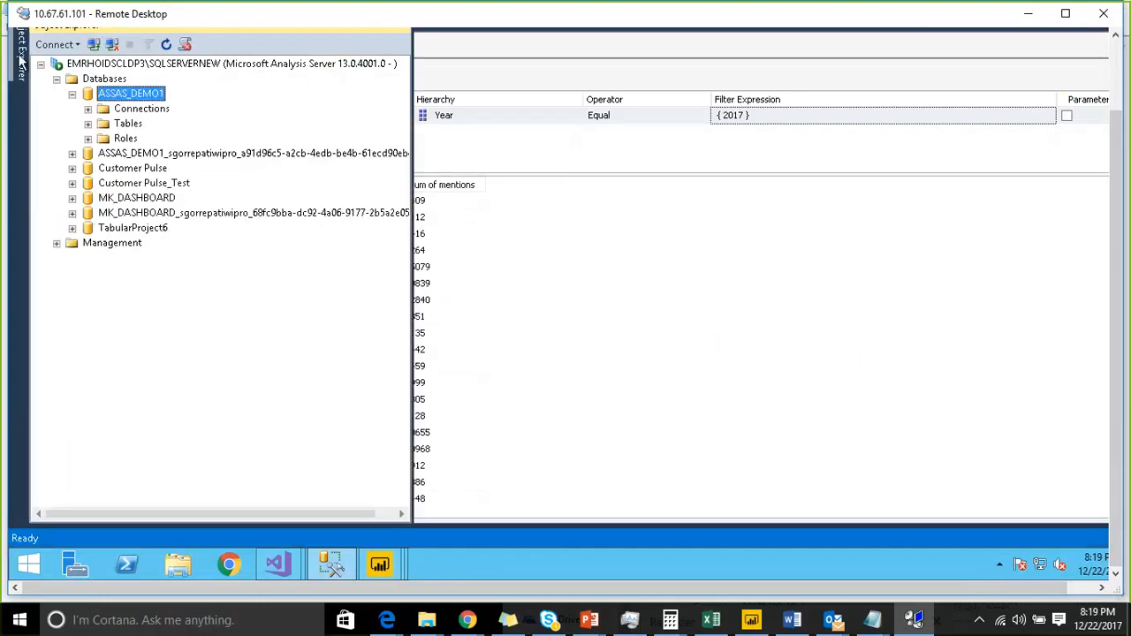
click(1111, 82)
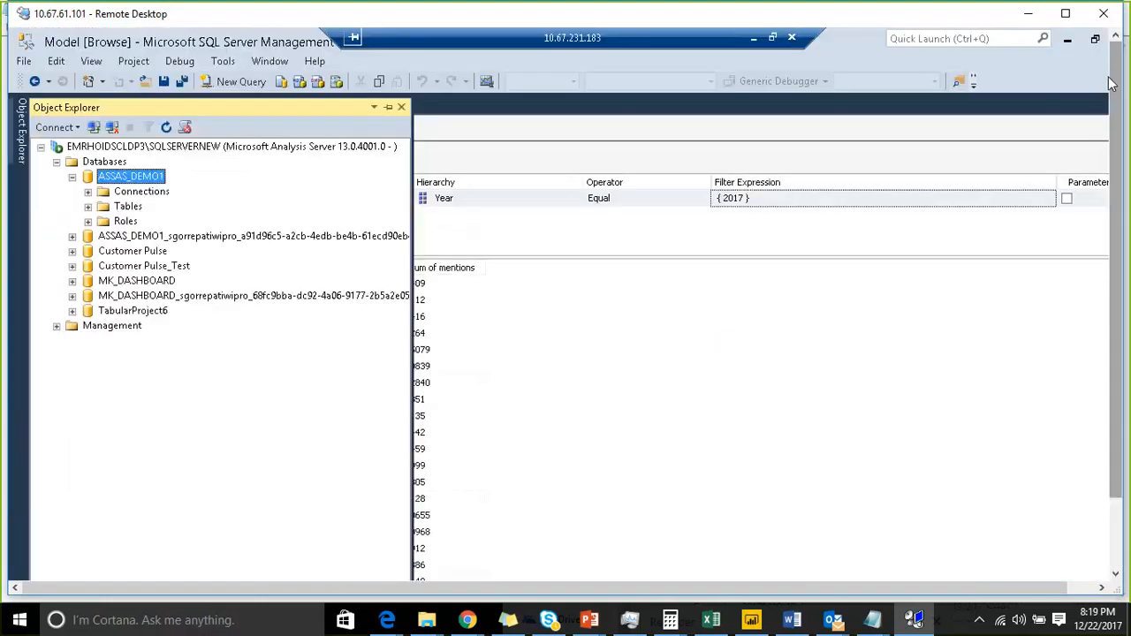
click(93, 128)
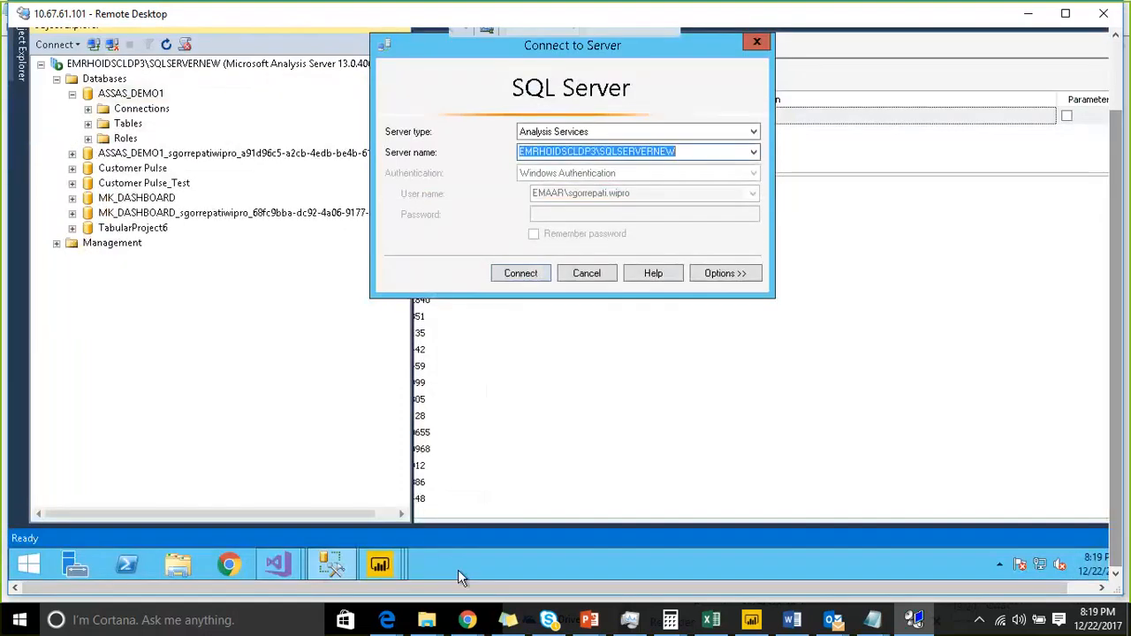
- Paste EMRHOIDSCLDP3\SQLSERVERNEW as the server in the Power BI connection dialog, keeping Connect live, and confirm
click(380, 565)
text(EMRHOIDSCLDP3\SQLSERVERNEW)
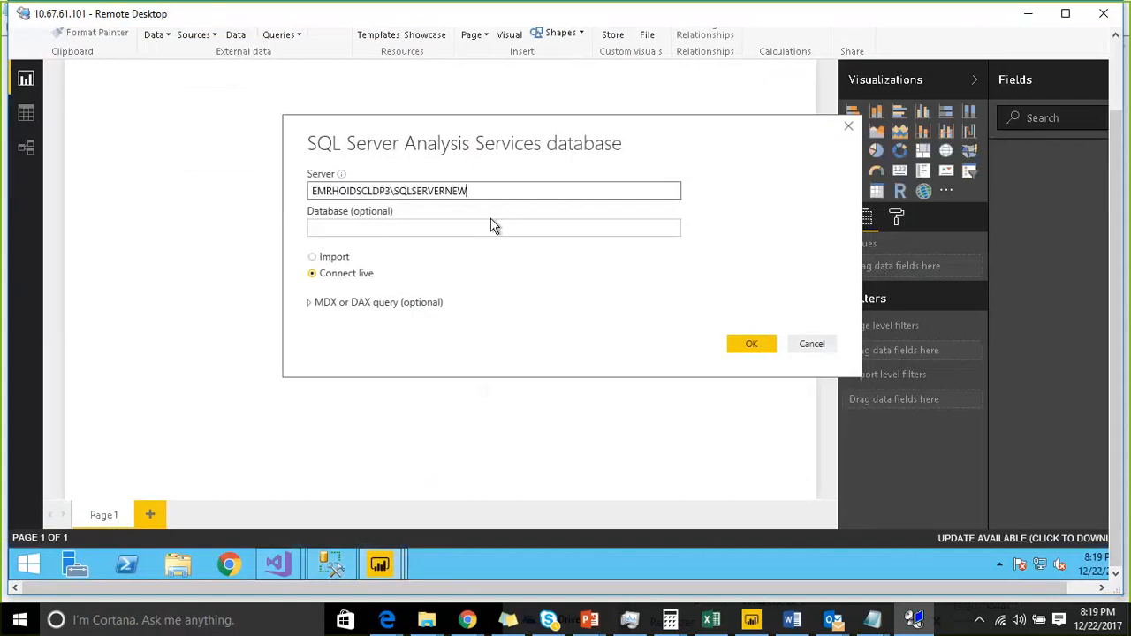
click(750, 347)
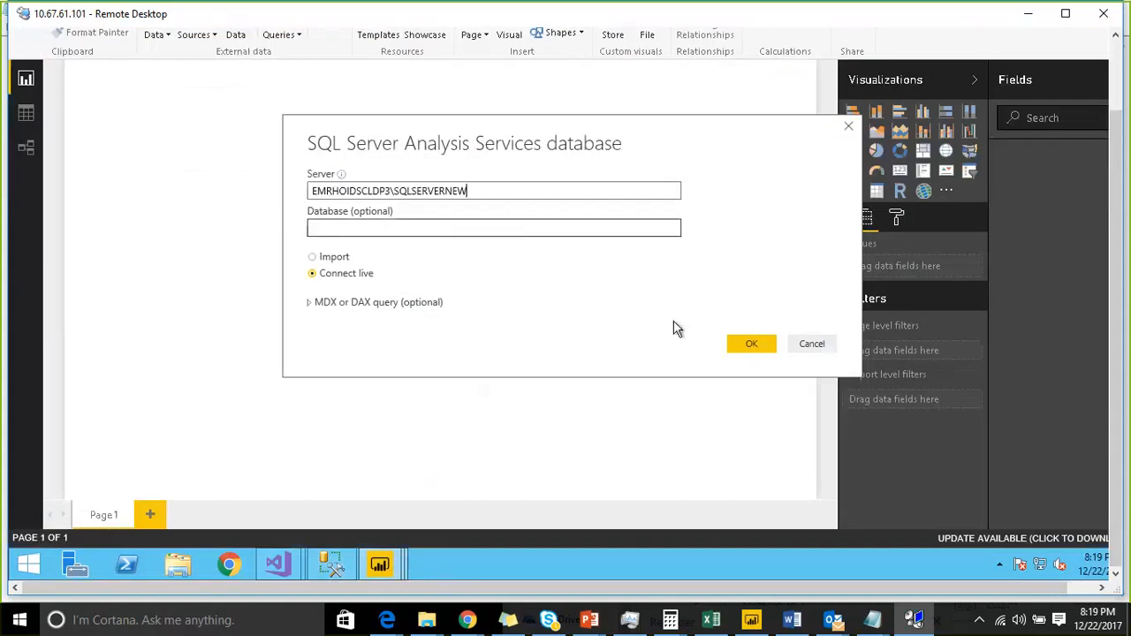
click(750, 344)
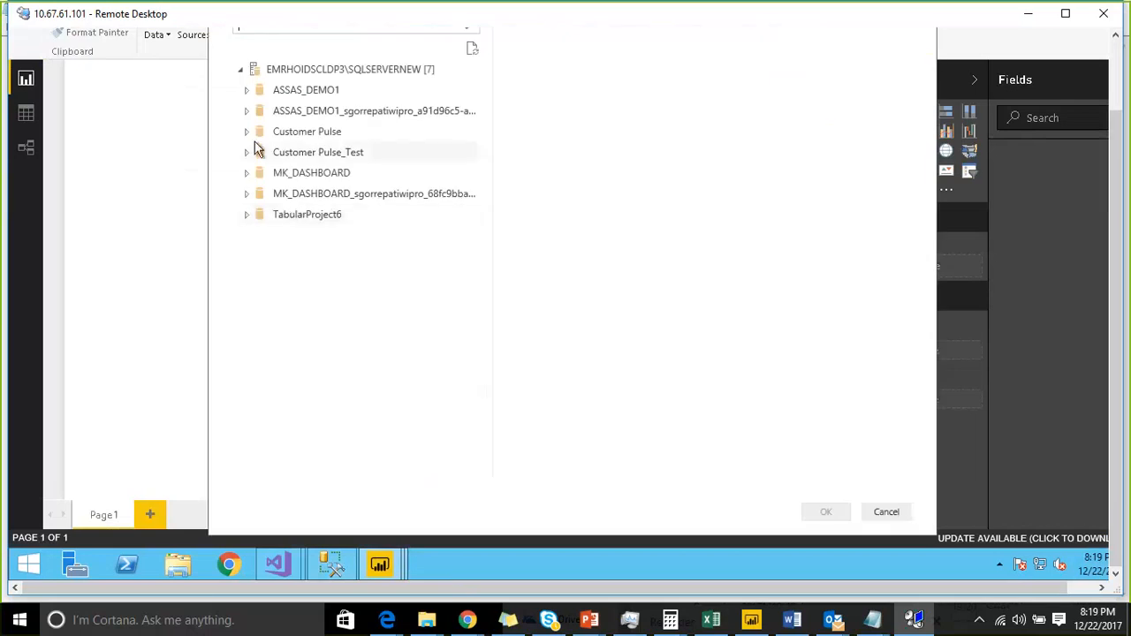
- Select the Model perspective under ASSAS_DEMO1 in the navigator and connect to it
click(247, 91)
click(293, 111)
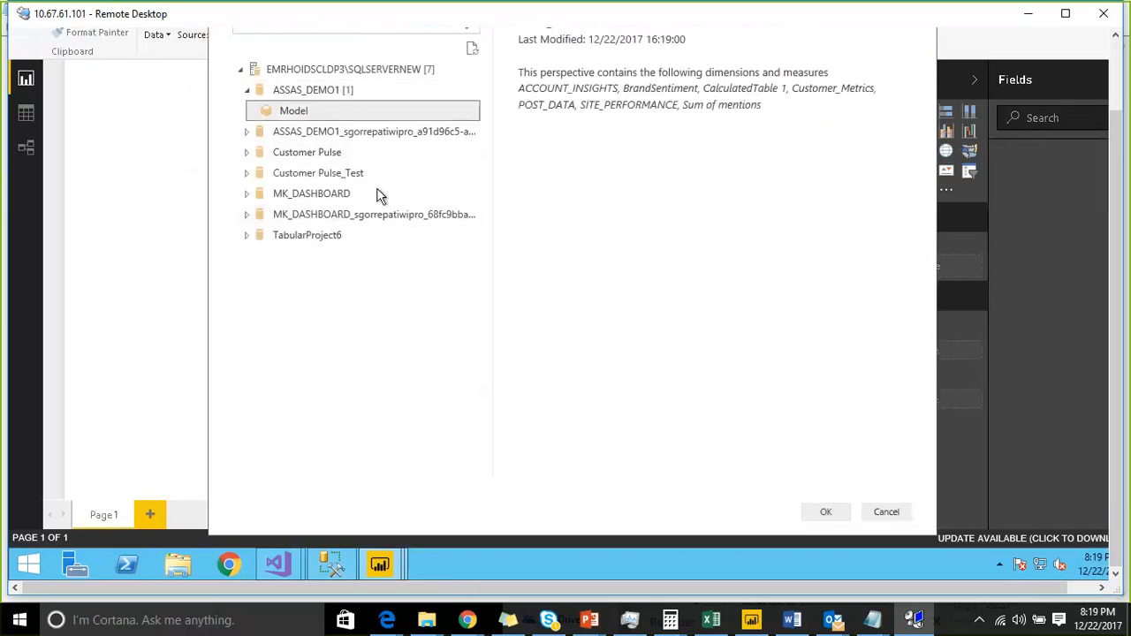
click(821, 512)
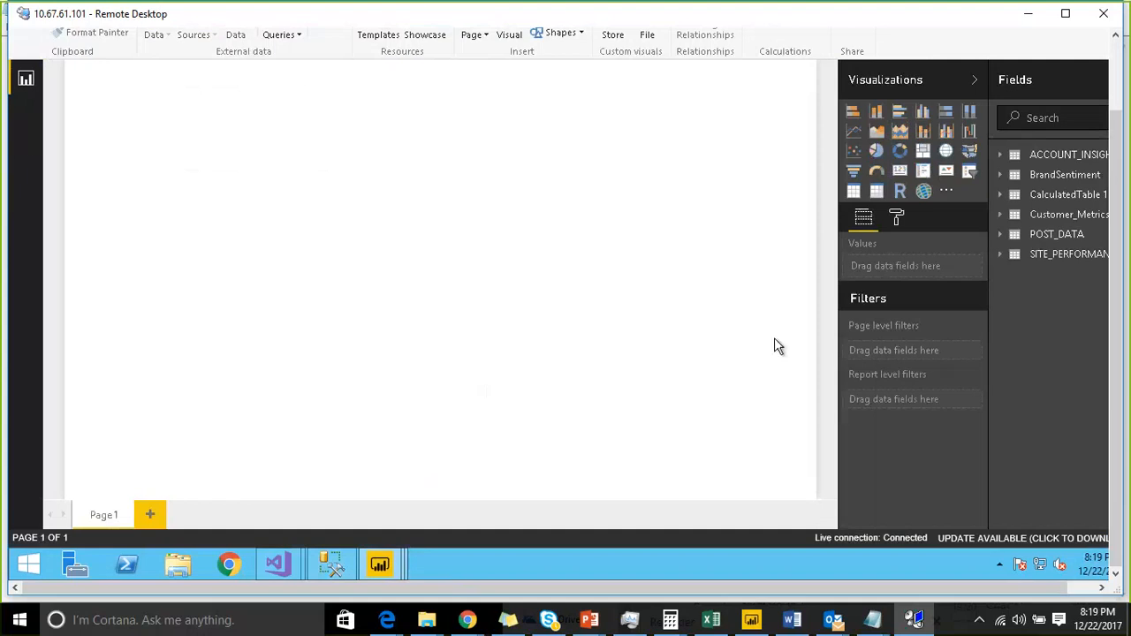
- Insert a table visual on the report page and enlarge it to about half the canvas width
click(854, 192)
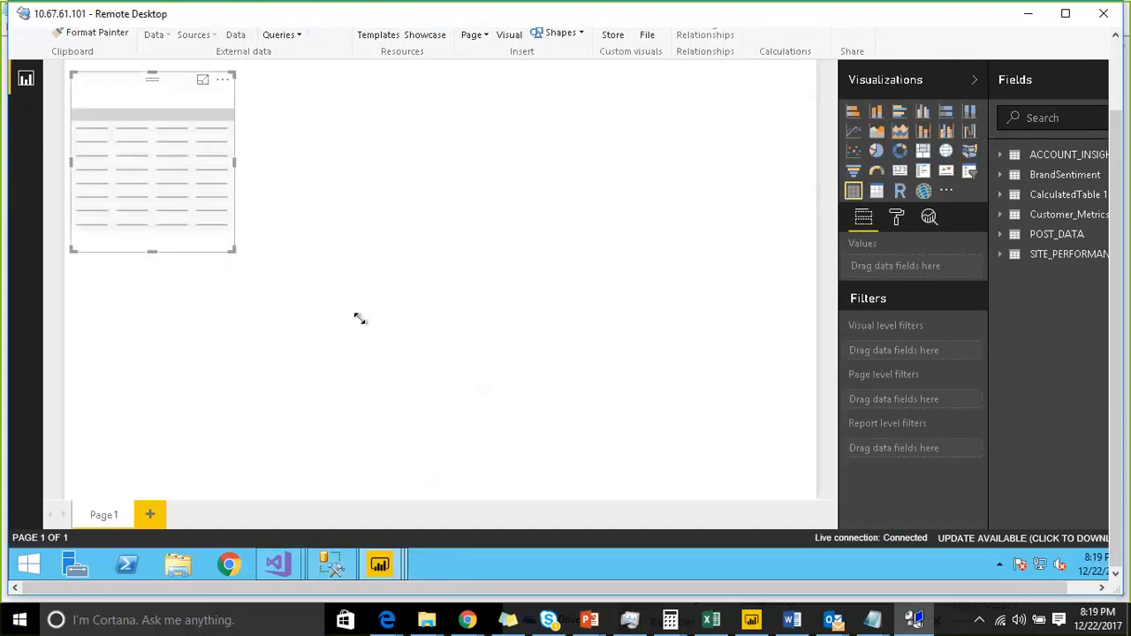
drag(360, 318, 519, 421)
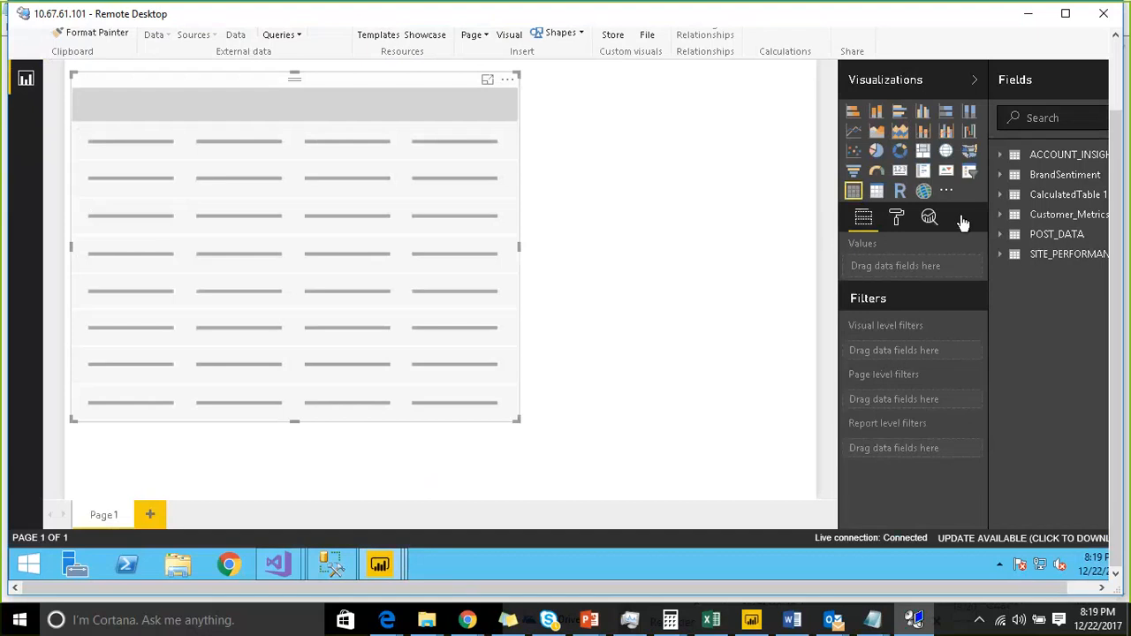
- Add BrandSentiment's Pivot Key Value plus the Sum of mentions KPI's Value and Status fields to the table visual
click(999, 175)
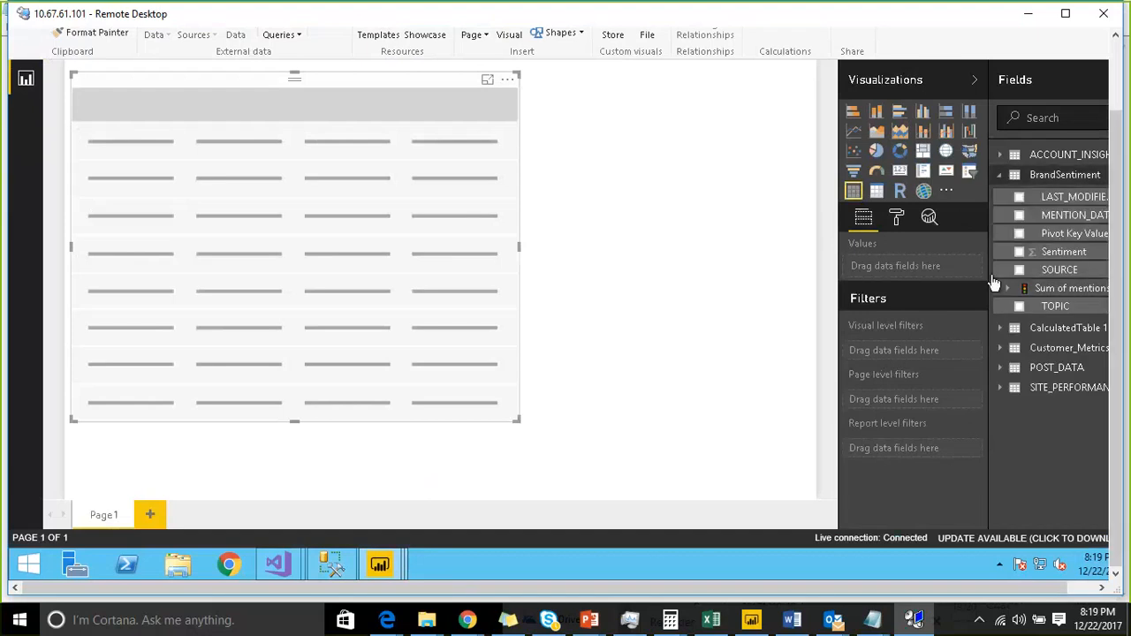
drag(992, 285, 870, 265)
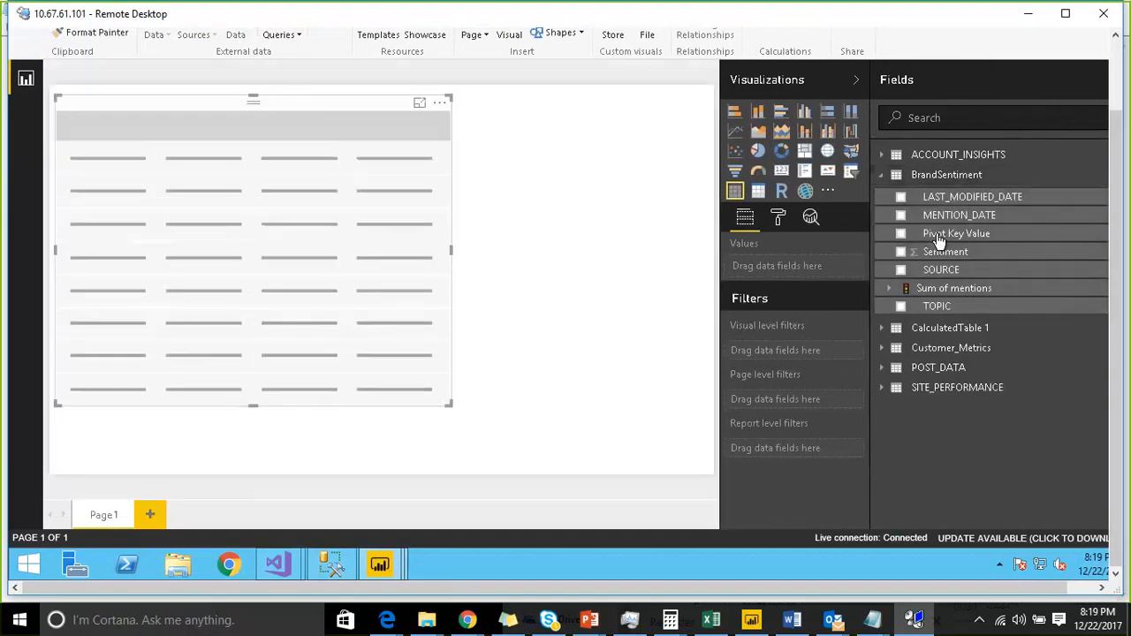
drag(944, 235, 222, 229)
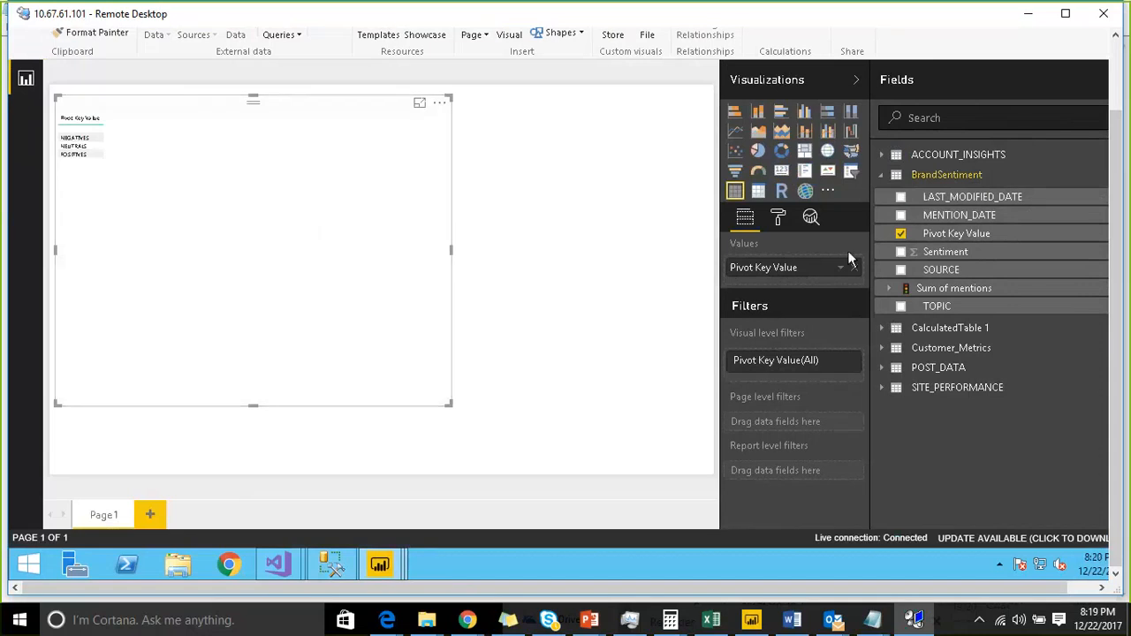
click(892, 289)
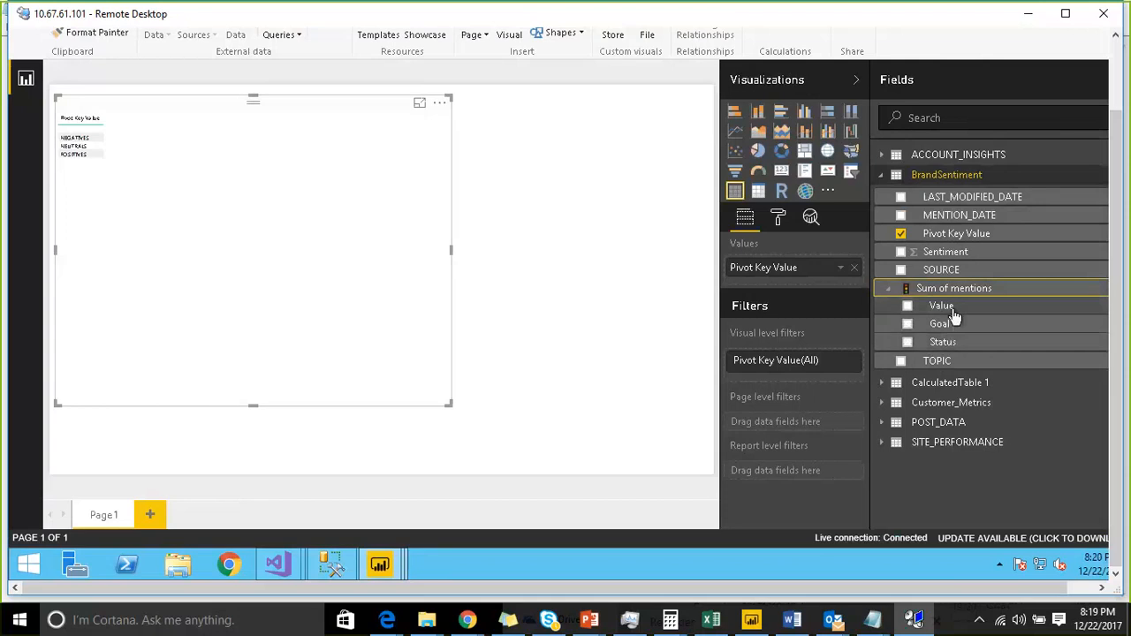
drag(953, 315, 210, 176)
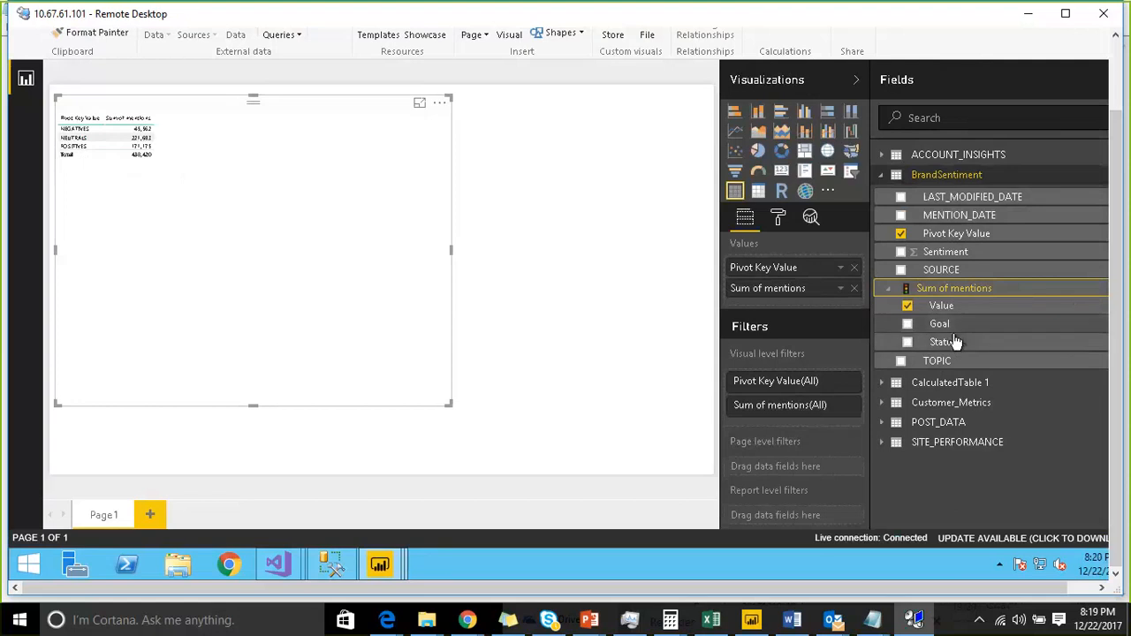
drag(942, 342, 305, 193)
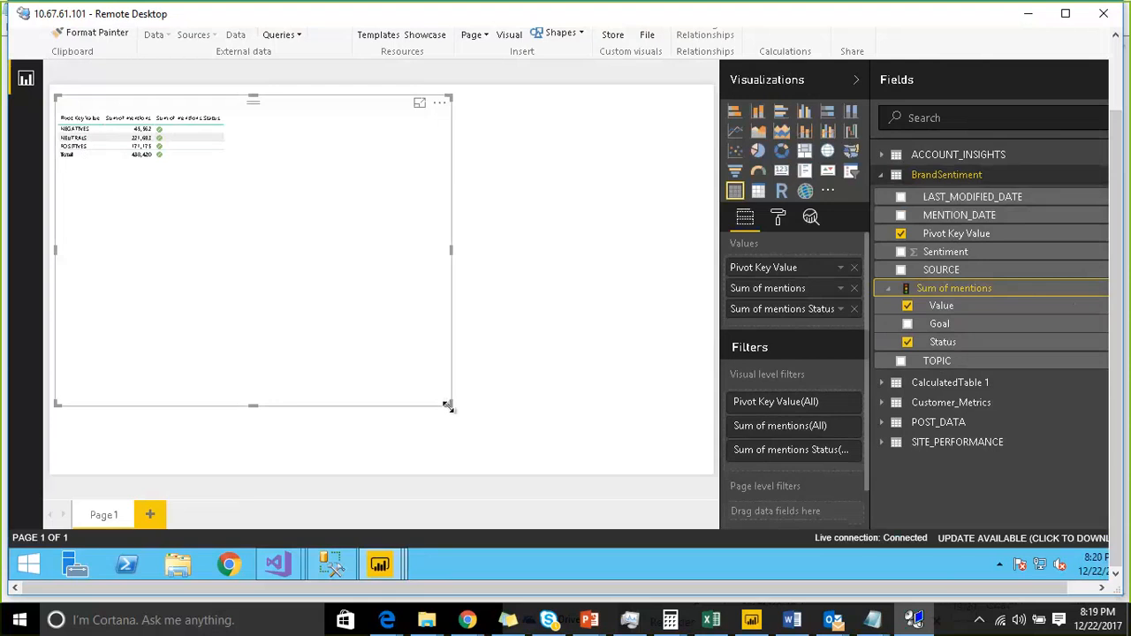
- Shrink the table visual and move it toward the middle-left of the canvas
drag(449, 403, 291, 298)
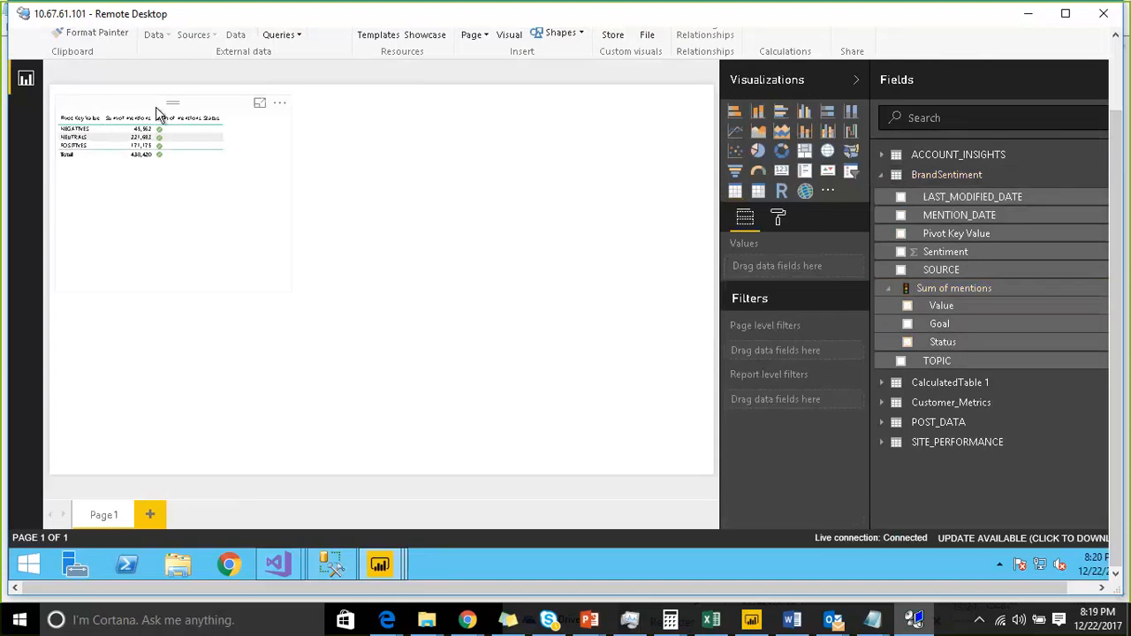
drag(159, 114, 217, 212)
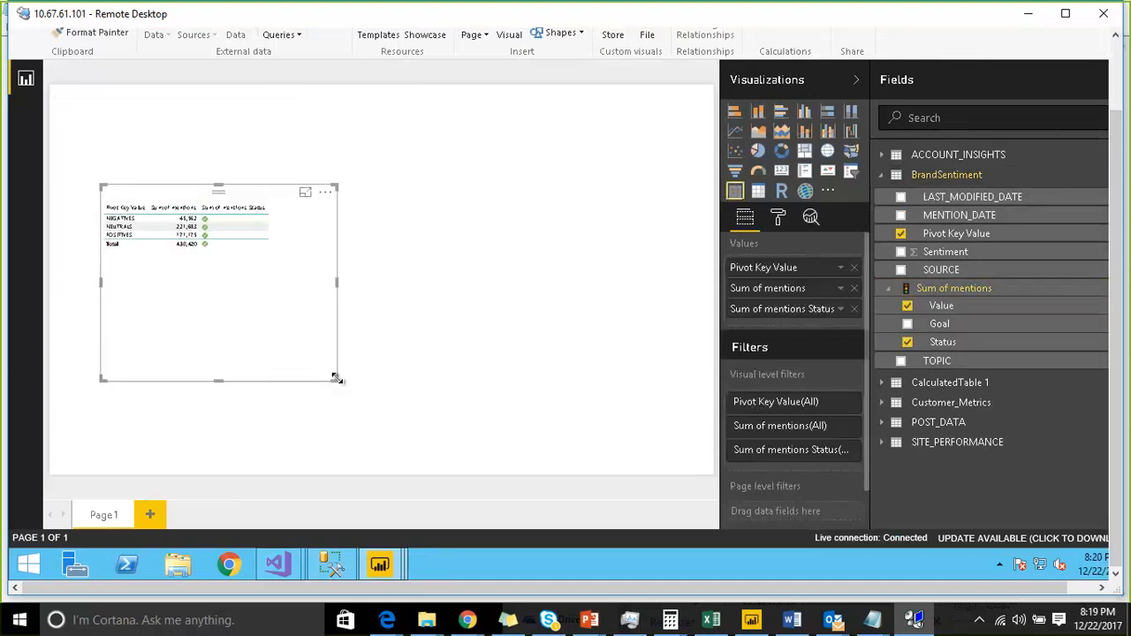
drag(335, 379, 336, 343)
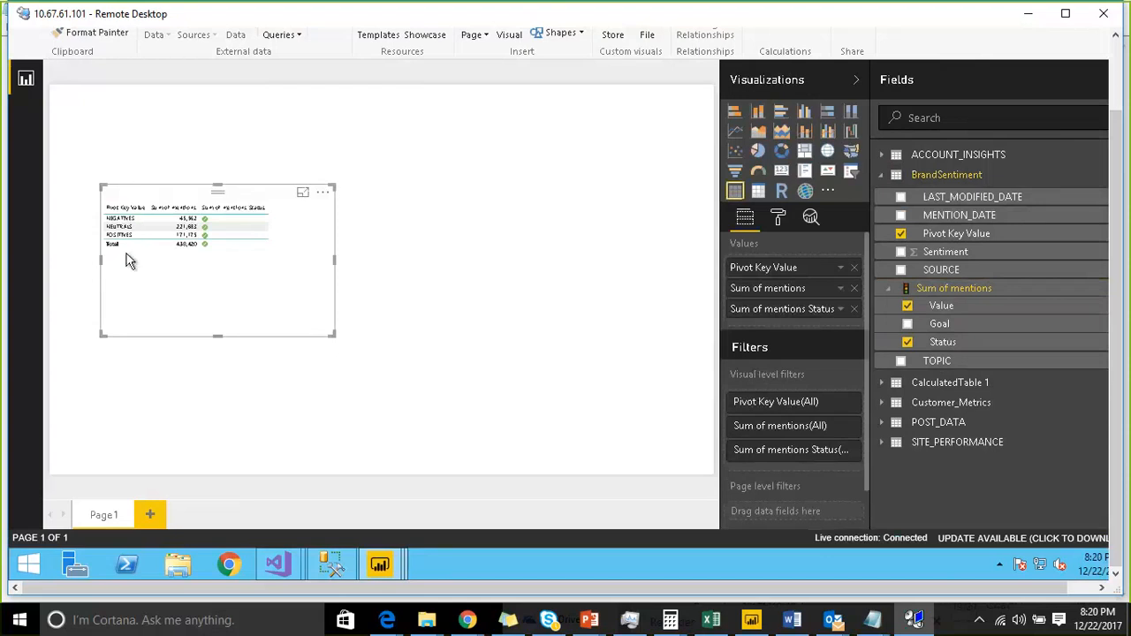
- Set the table's grid text size to 28
click(777, 221)
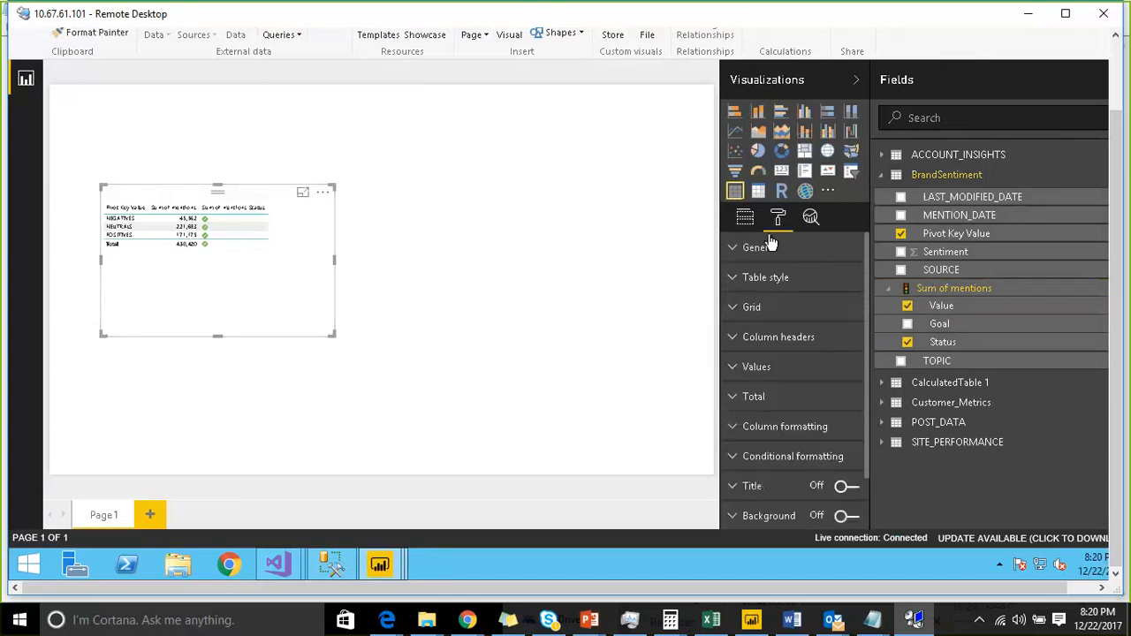
click(736, 316)
scroll(823, 367, down, 5)
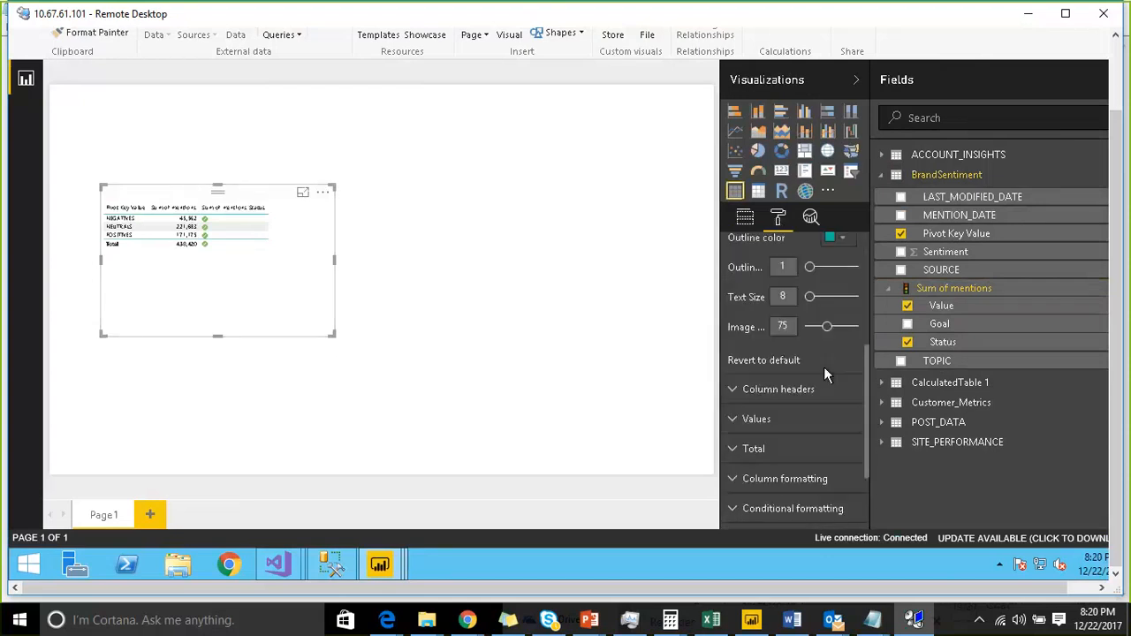
click(839, 299)
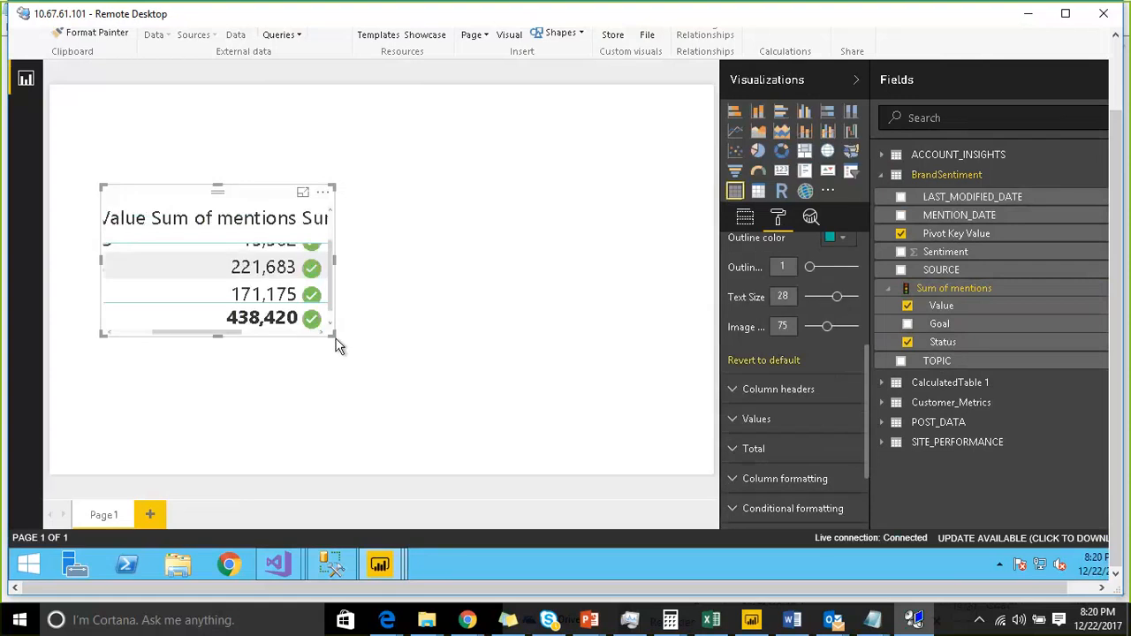
- Enlarge the table visual across most of the canvas width and reposition it
drag(330, 336, 651, 428)
click(653, 433)
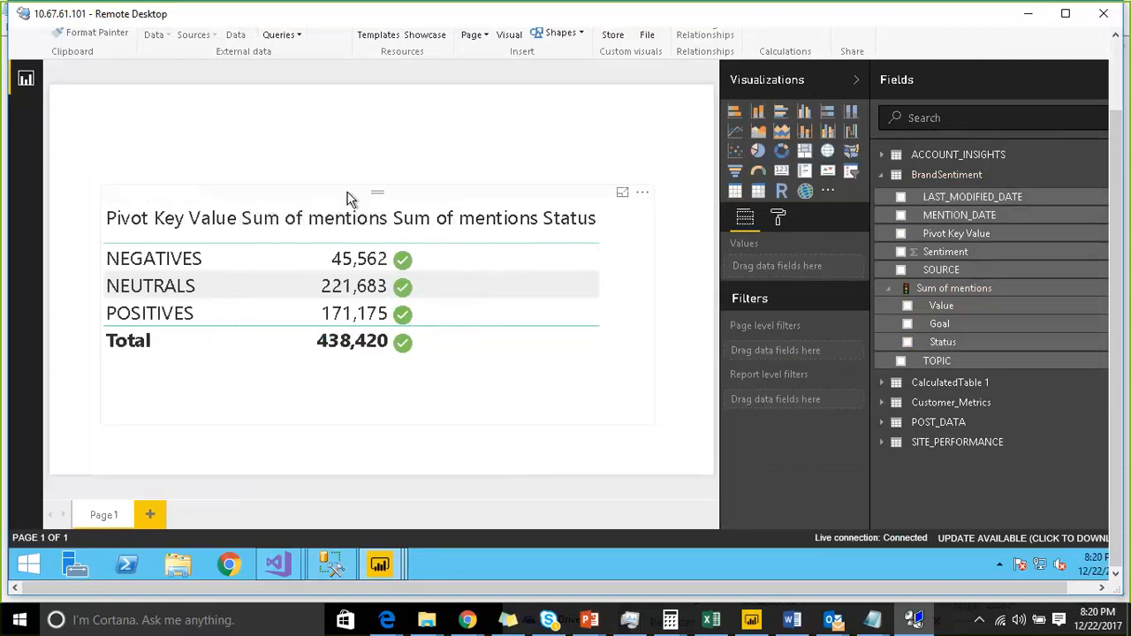
drag(348, 196, 322, 207)
drag(627, 321, 587, 325)
click(606, 115)
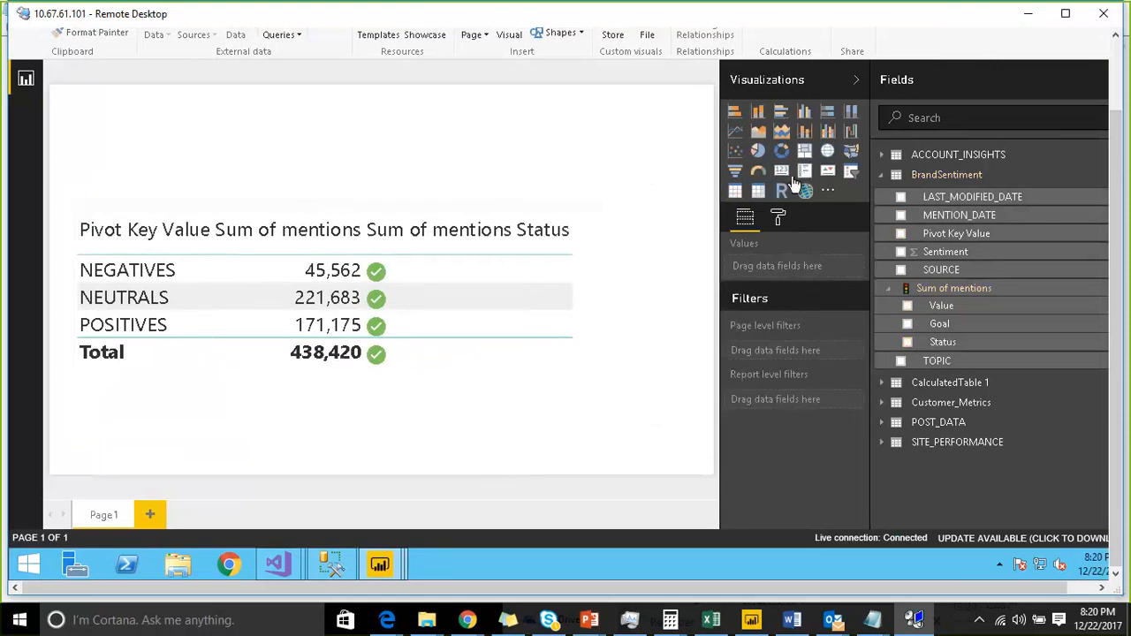
- Insert a slicer visual using the Year field from CalculatedTable 1
click(851, 175)
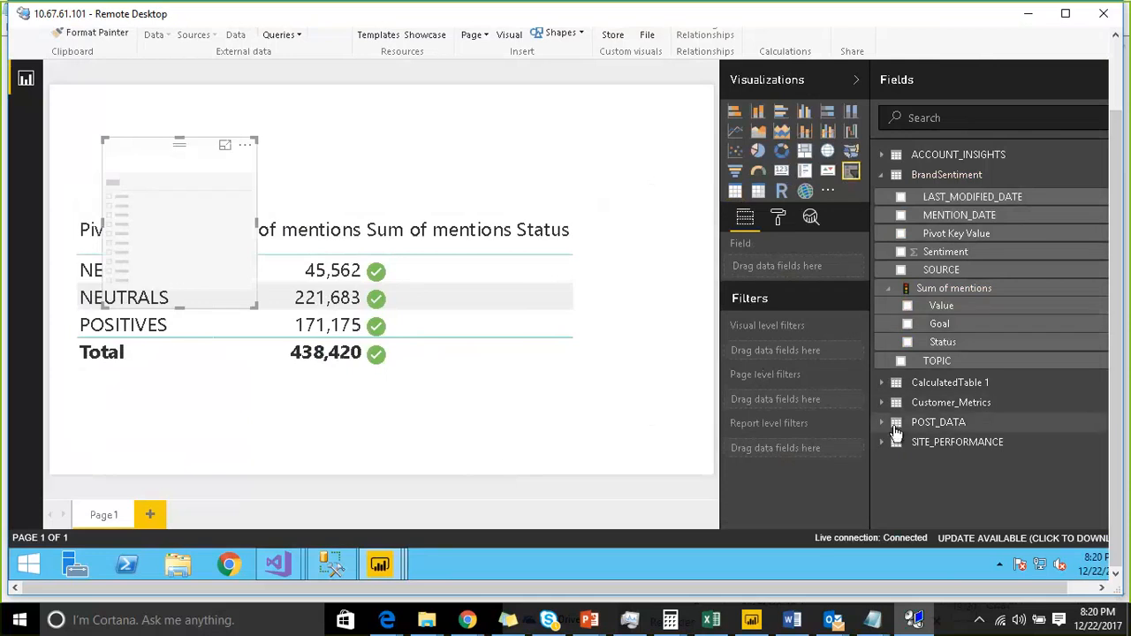
click(886, 385)
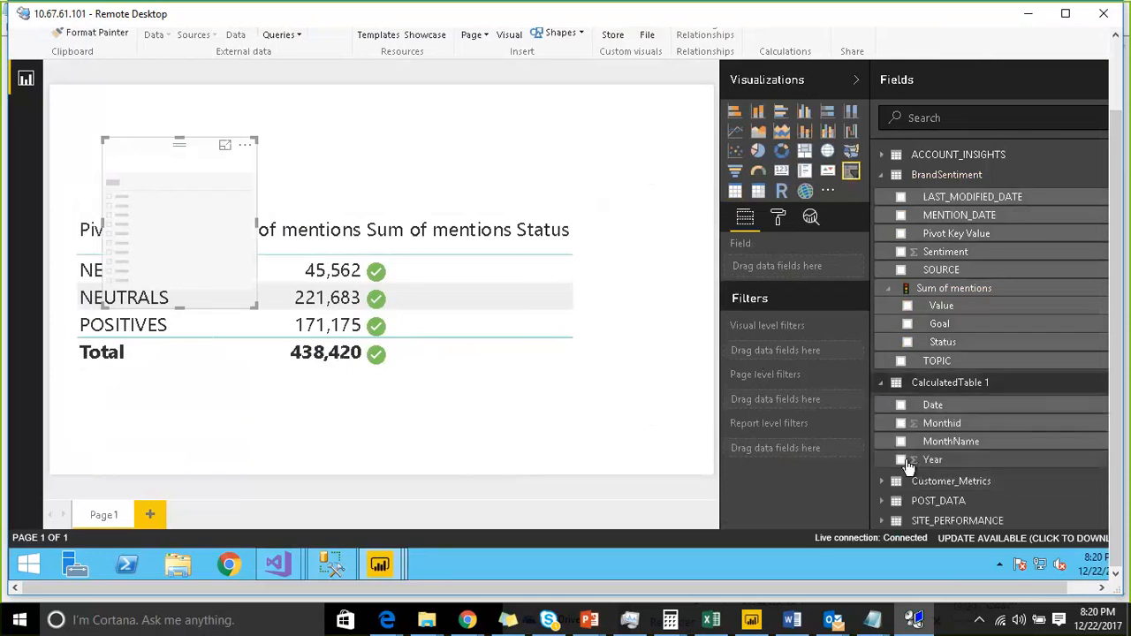
click(900, 459)
click(404, 139)
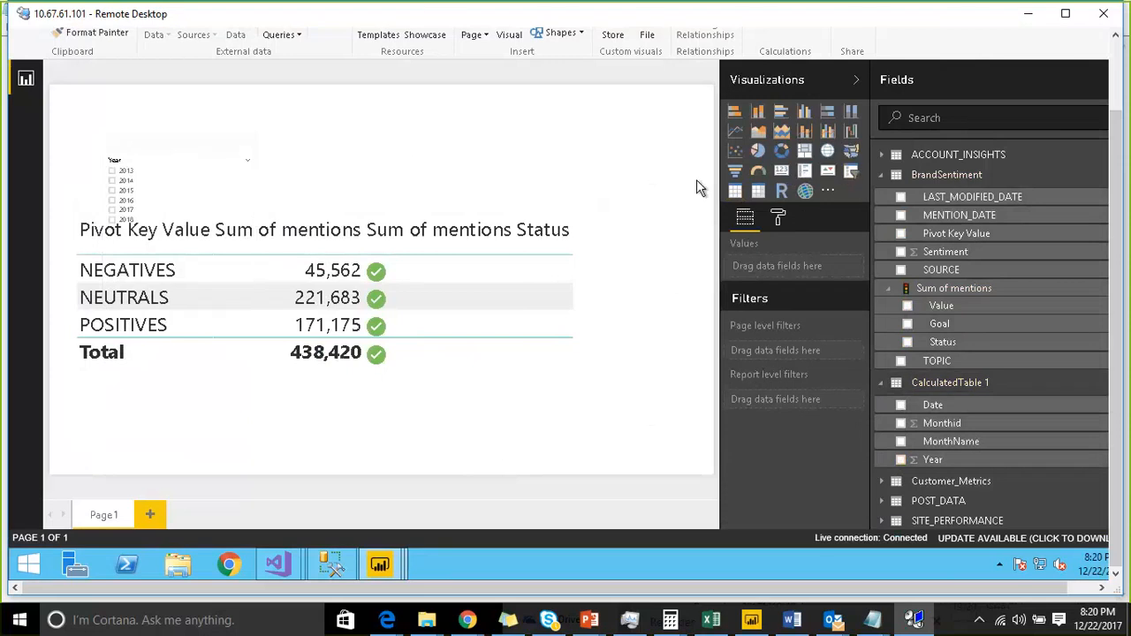
- Add a second slicer with the MonthName field and move it to the canvas's upper right
click(891, 441)
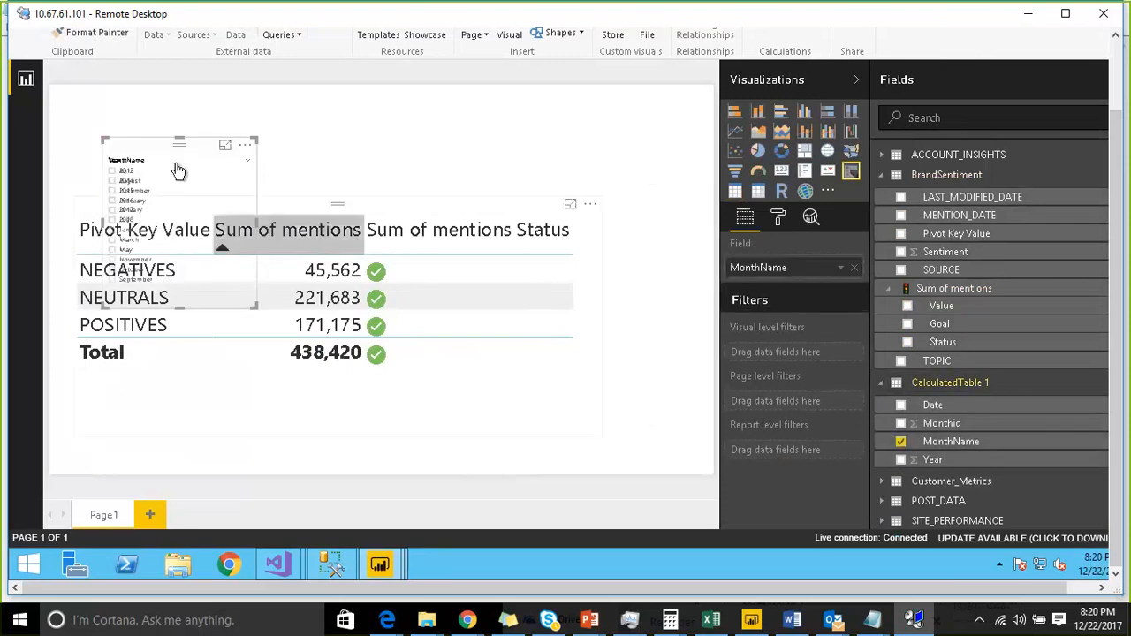
drag(165, 144, 607, 133)
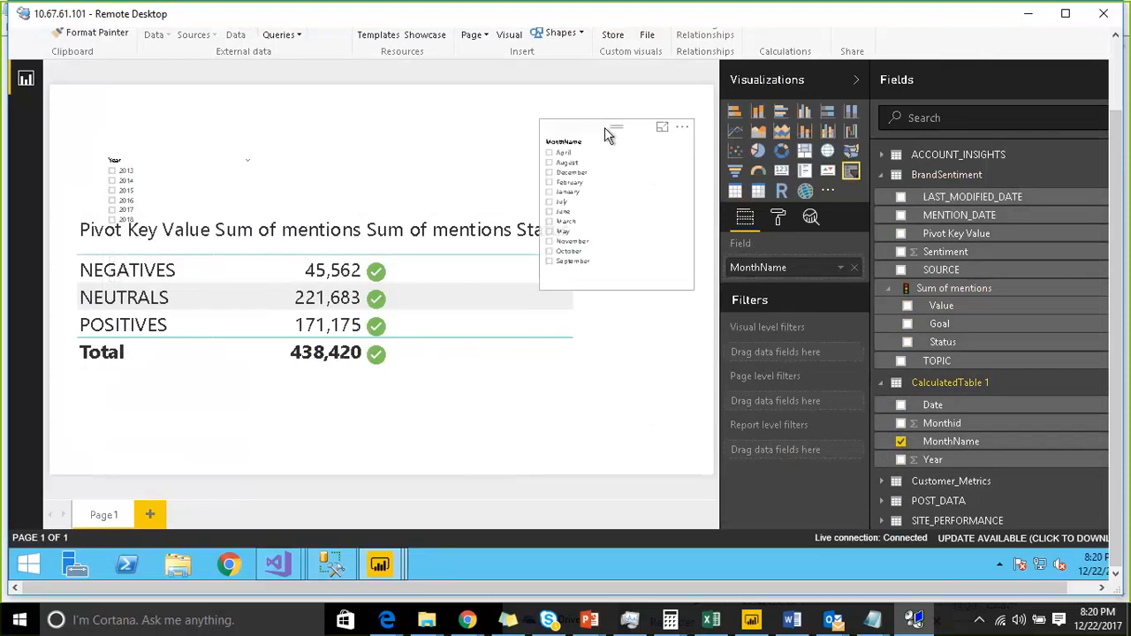
- Resize the Year slicer, place the MonthName slicer in the top corner, and move the table below the slicers
click(138, 141)
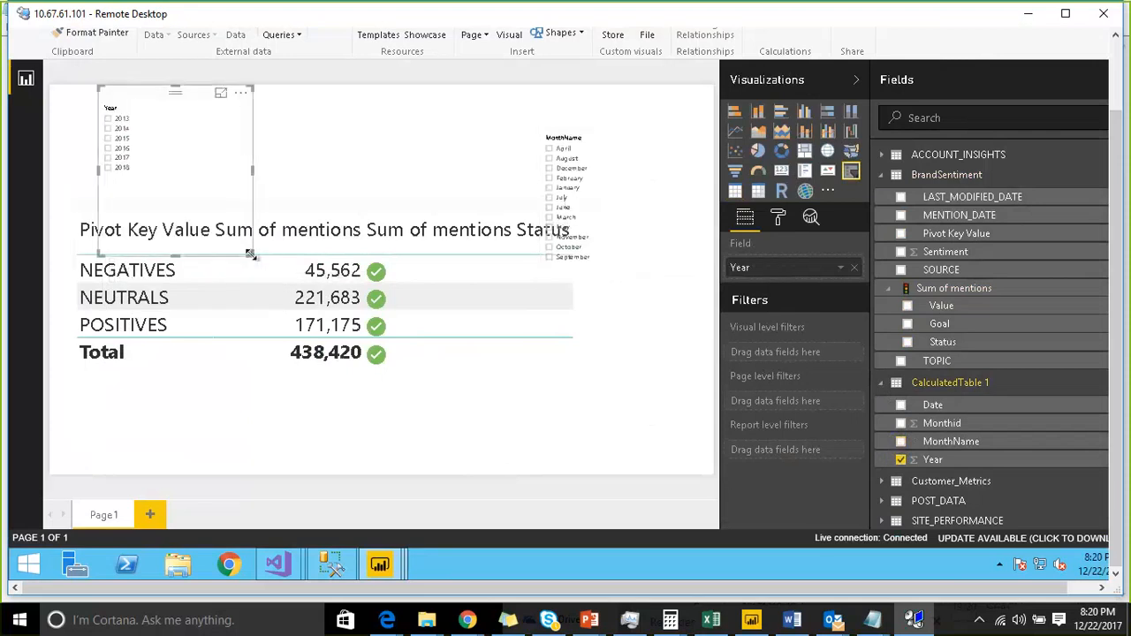
drag(252, 257, 236, 180)
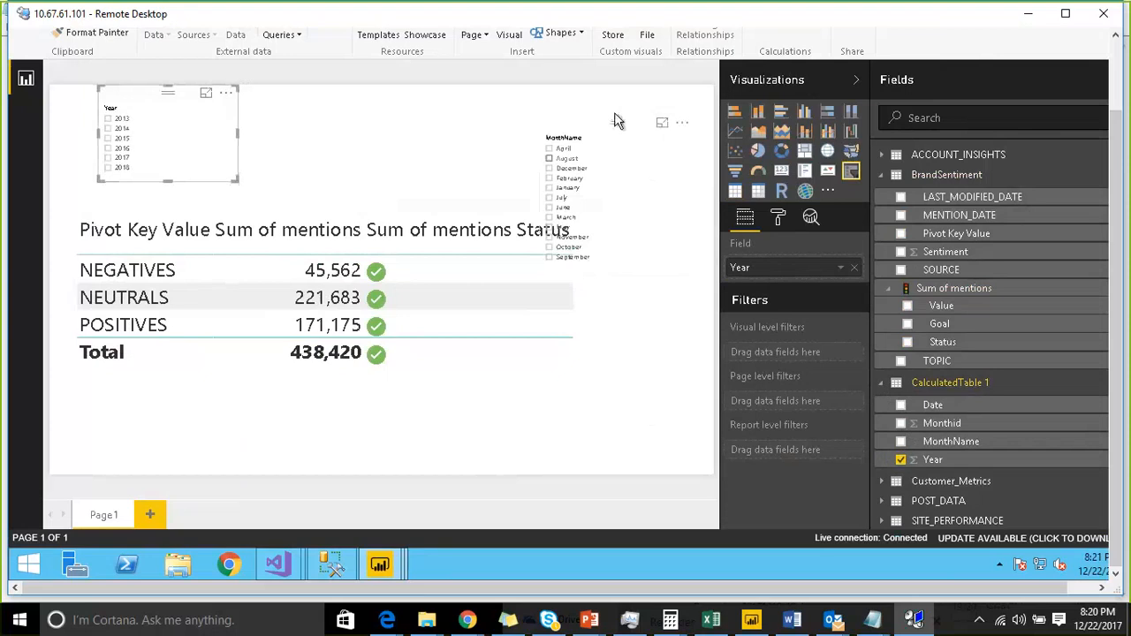
drag(617, 123, 636, 94)
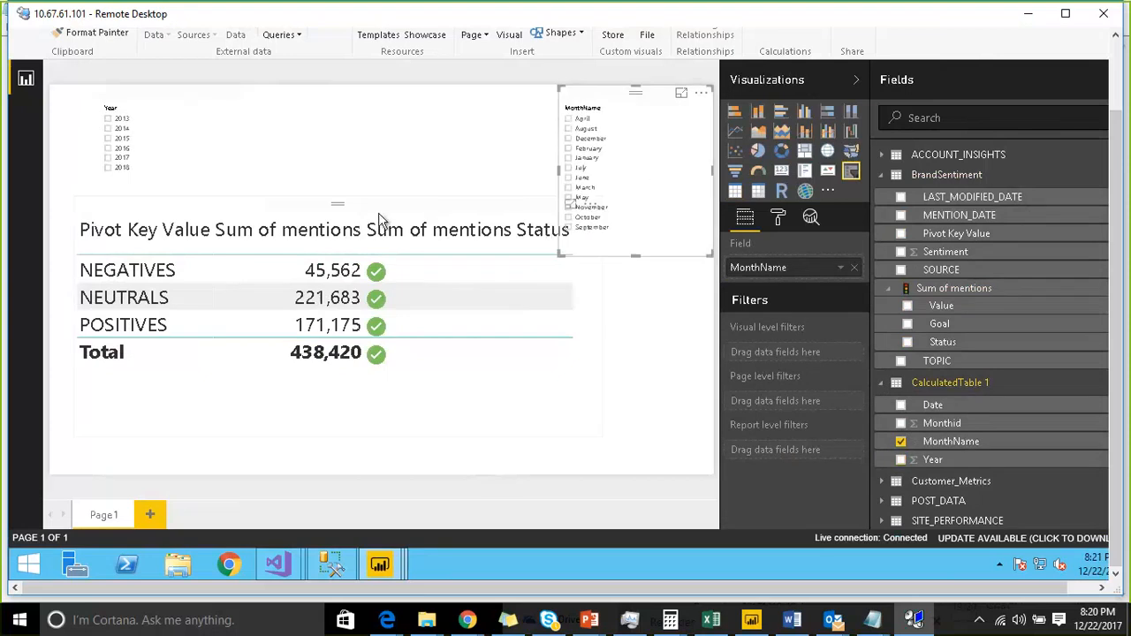
drag(379, 220, 355, 258)
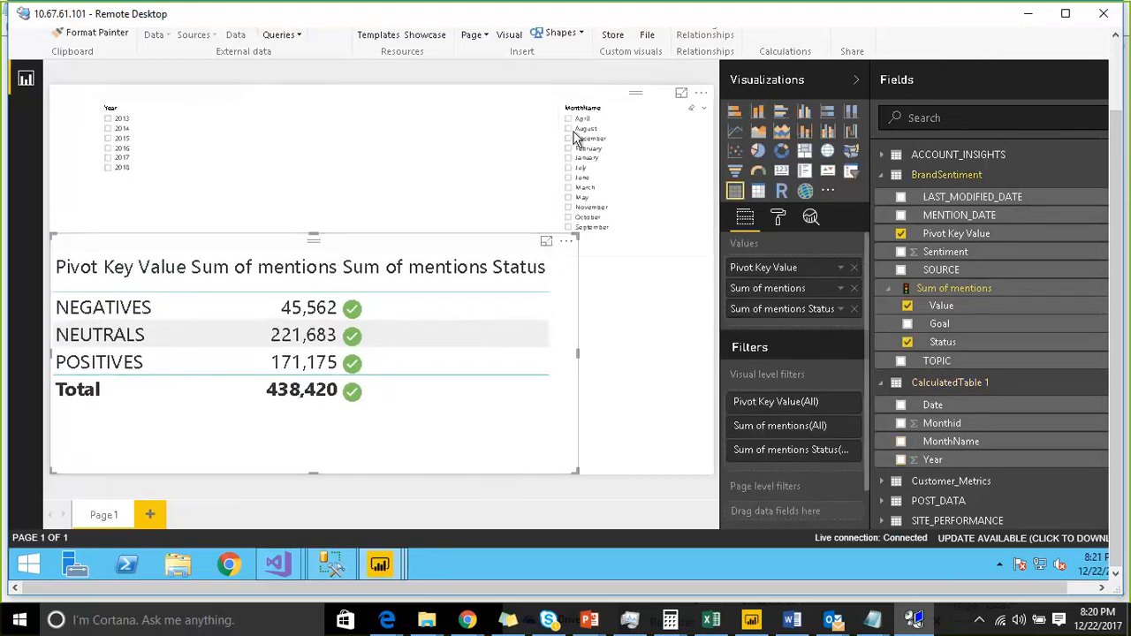
- Switch the MonthName slicer to a dropdown and shrink its height
click(608, 110)
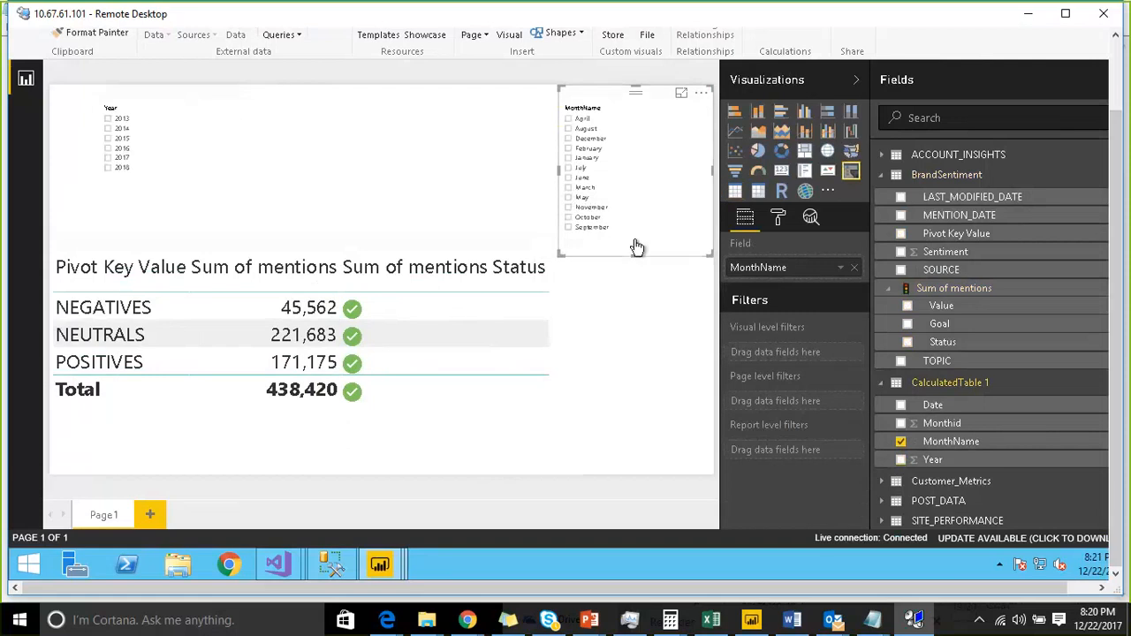
click(698, 110)
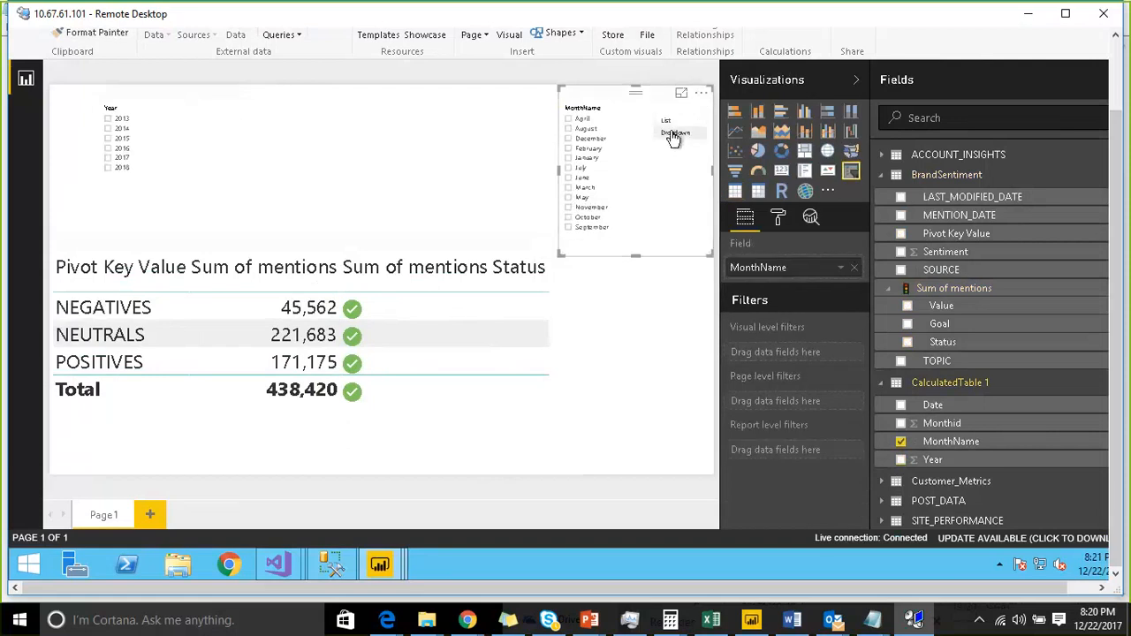
click(675, 132)
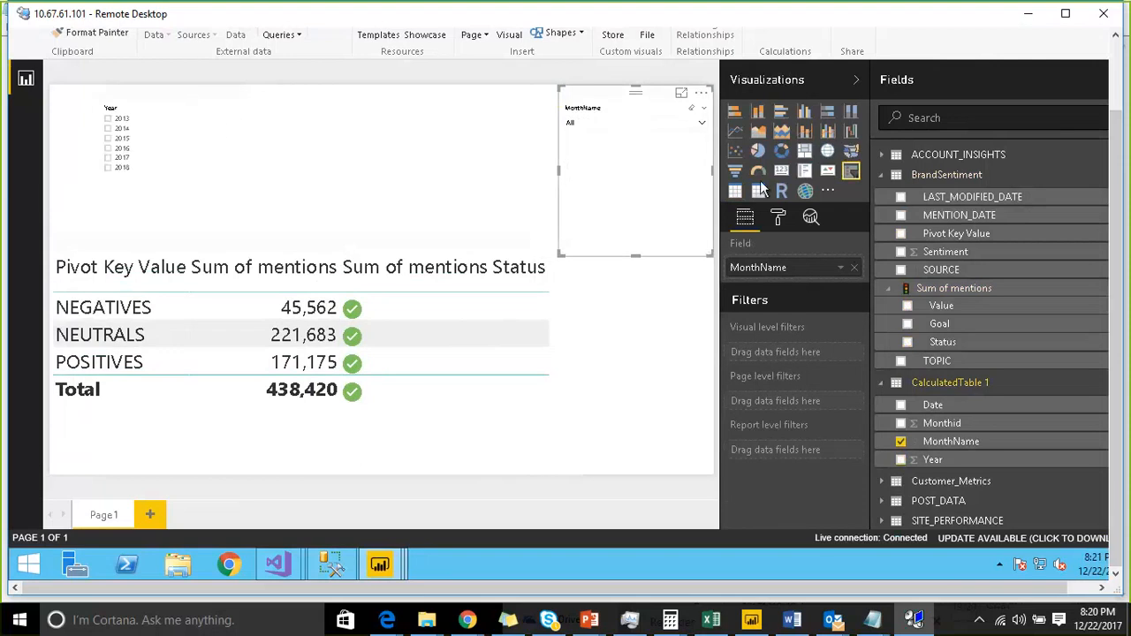
drag(636, 255, 652, 189)
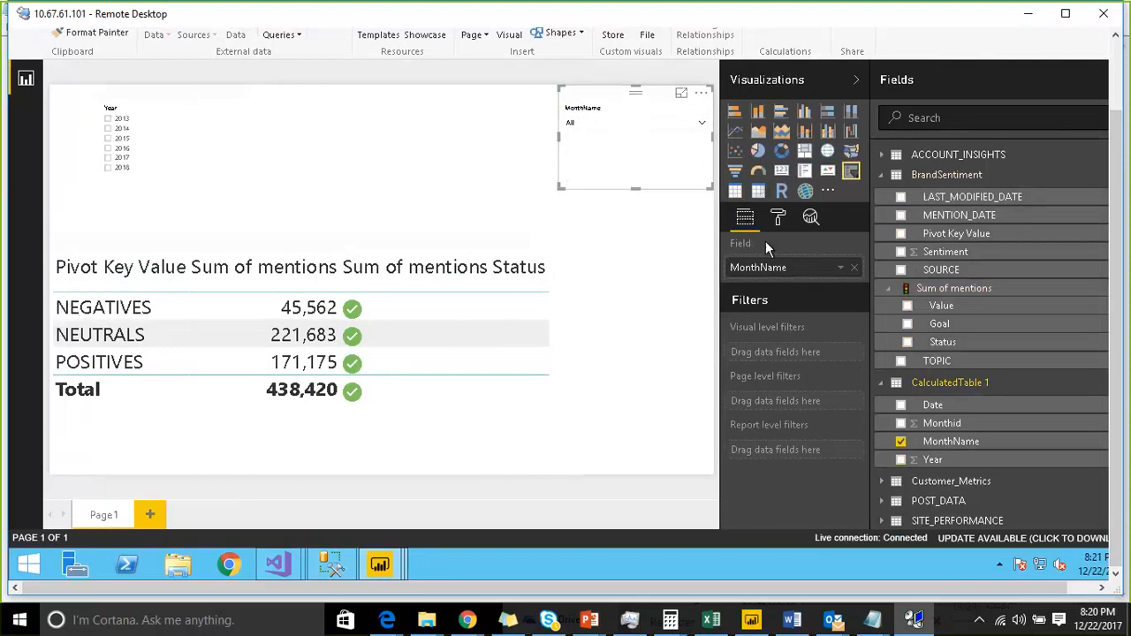
- Set the MonthName slicer's item text size to 20 and header text size to 22
click(771, 221)
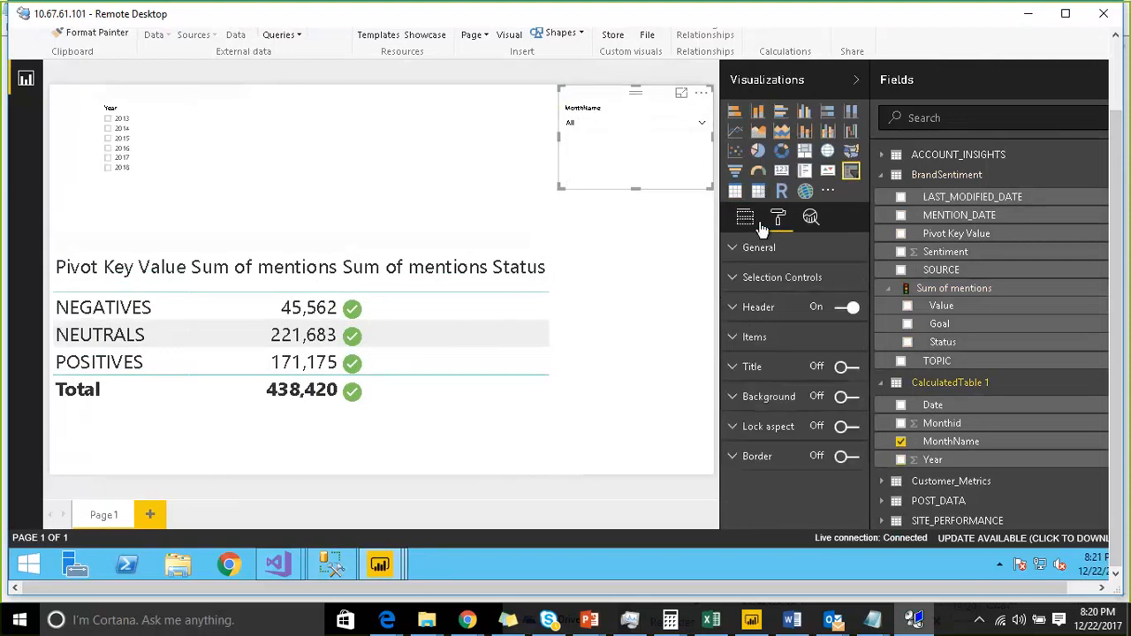
click(737, 337)
click(826, 455)
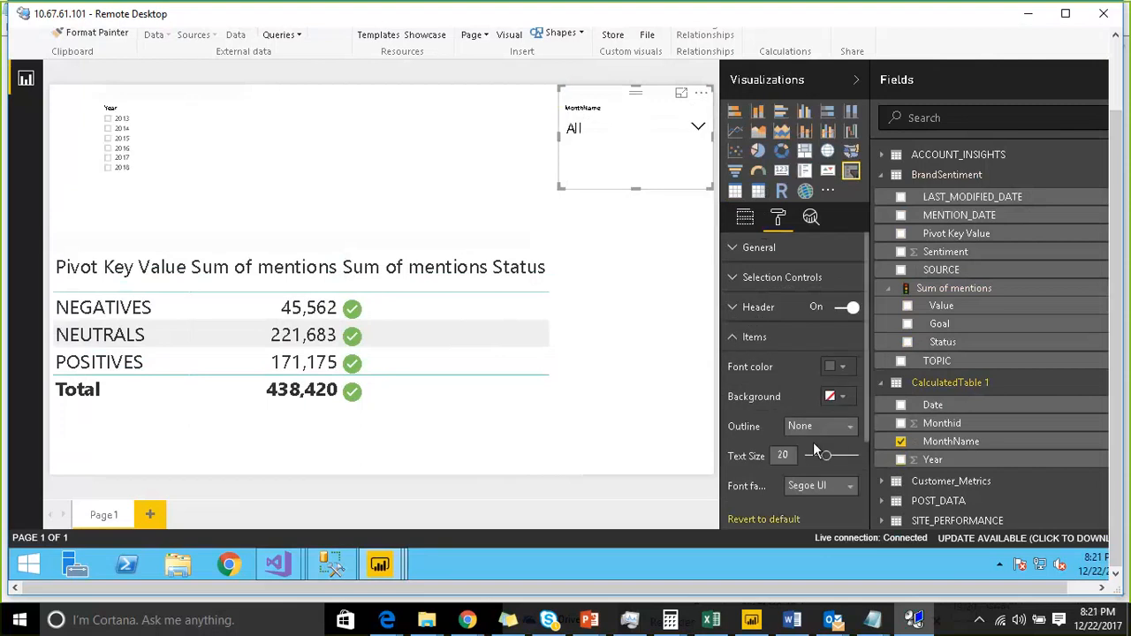
click(734, 307)
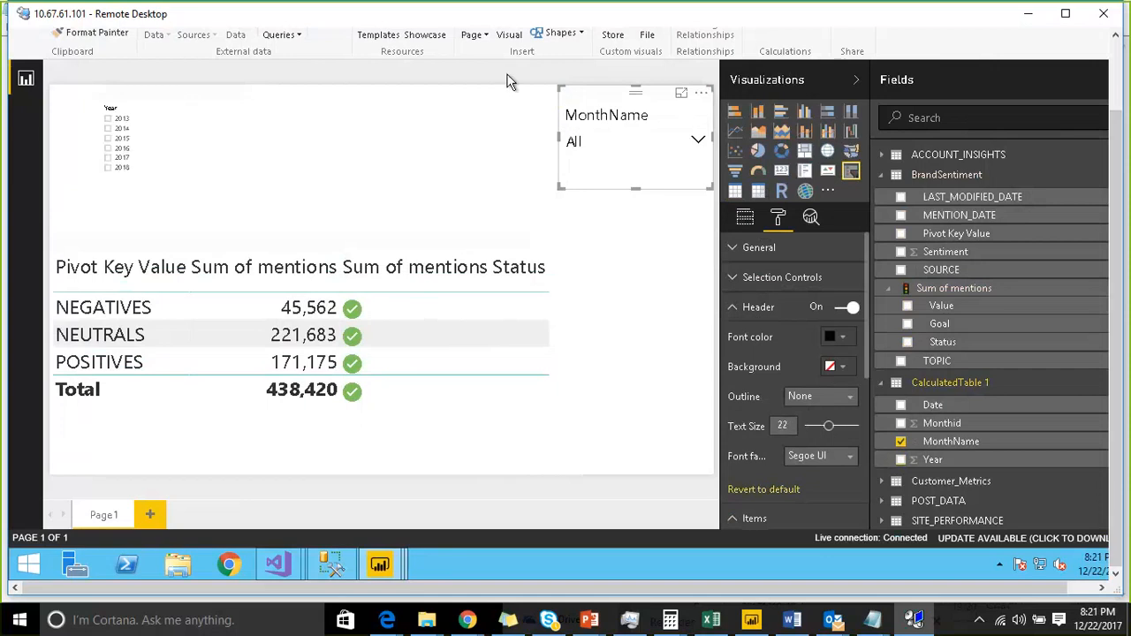
- Copy the MonthName slicer's formatting onto the Year slicer with Format Painter and adjust its size
click(89, 33)
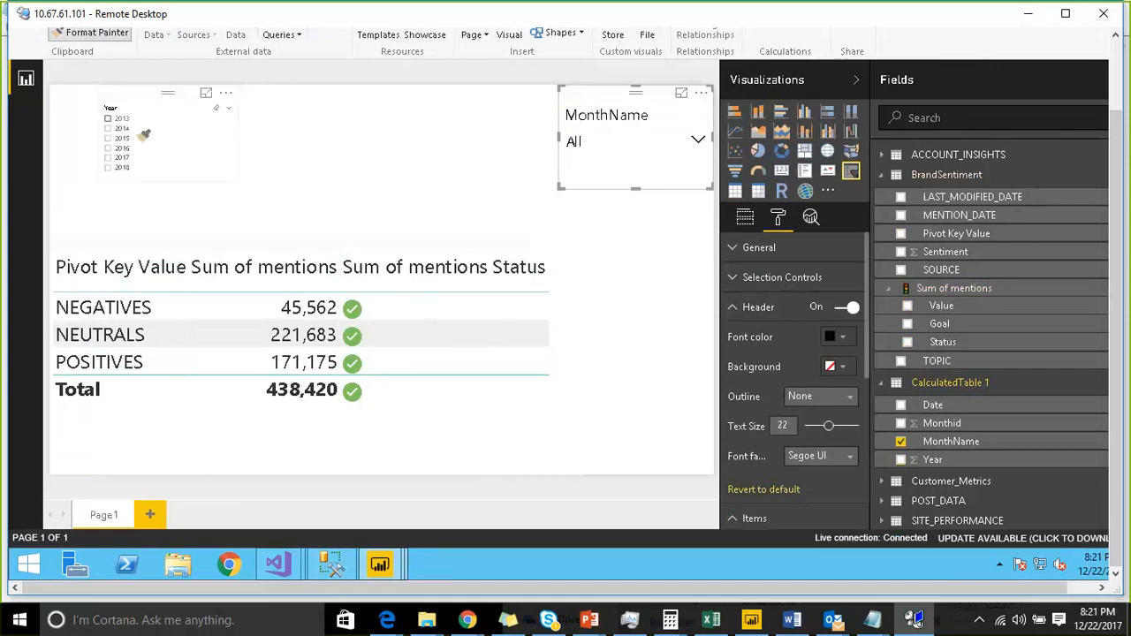
click(164, 109)
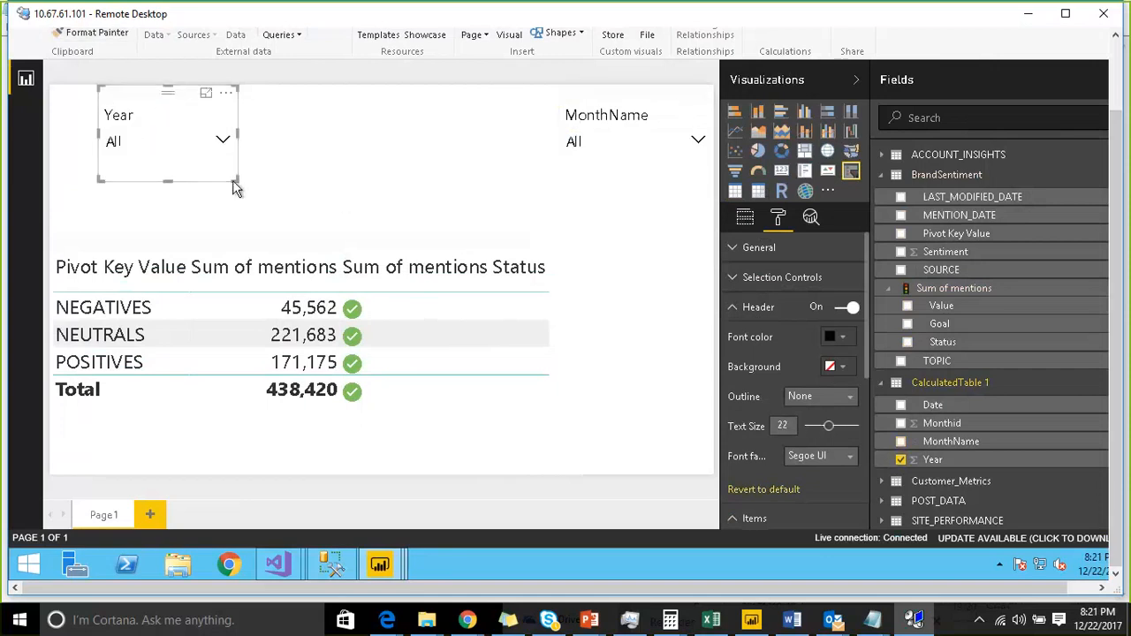
drag(236, 182, 241, 165)
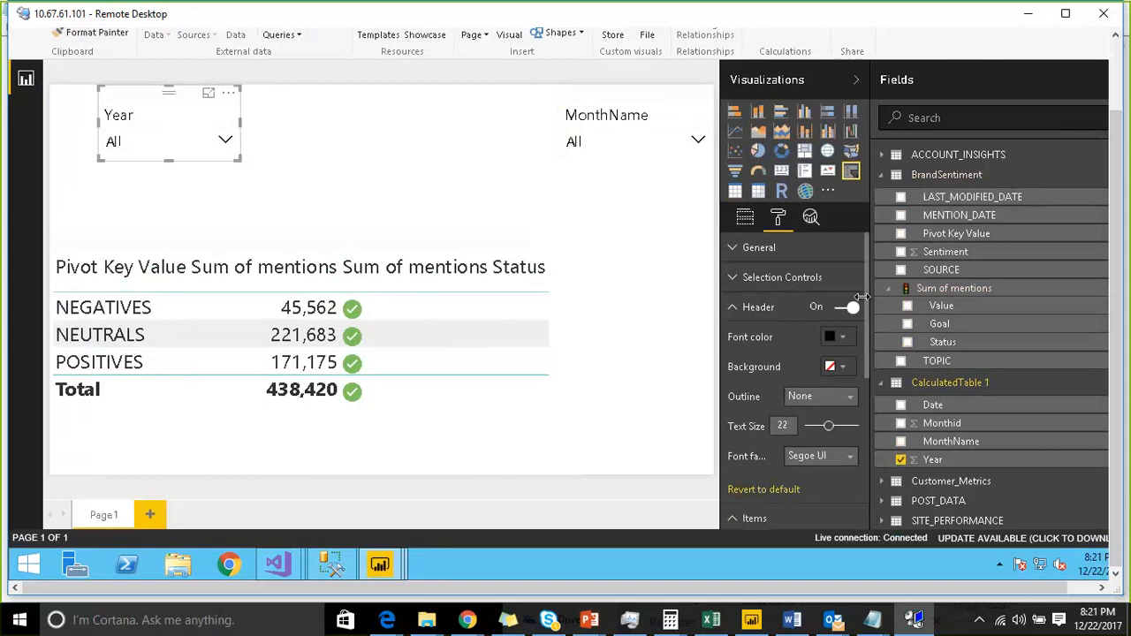
- Filter the report by selecting 2017 in the Year slicer
click(296, 243)
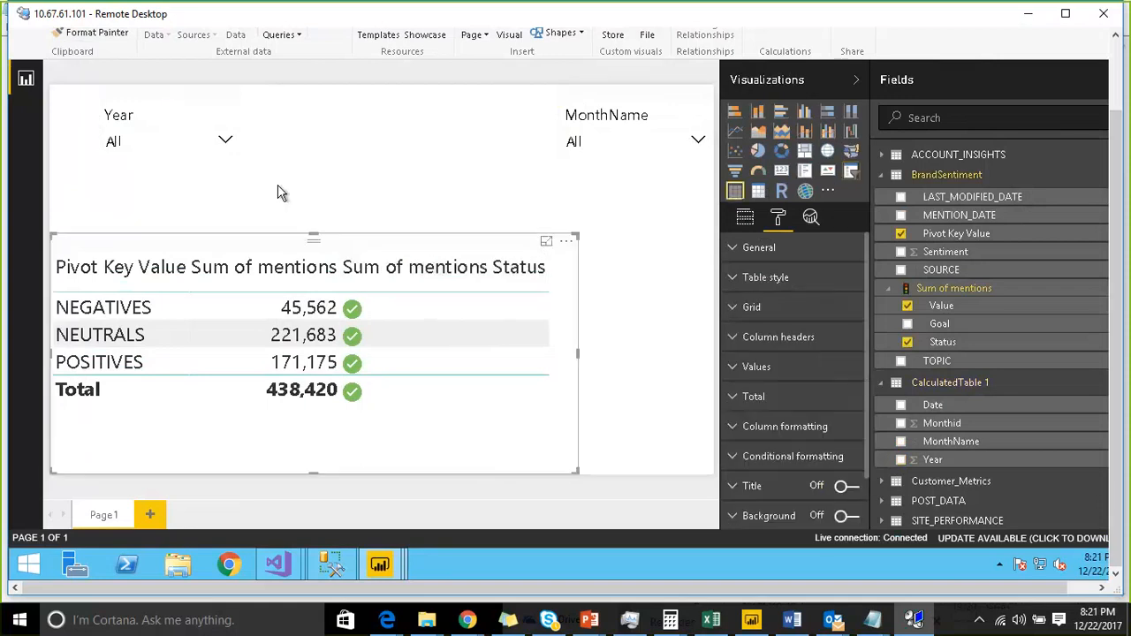
click(224, 140)
click(134, 244)
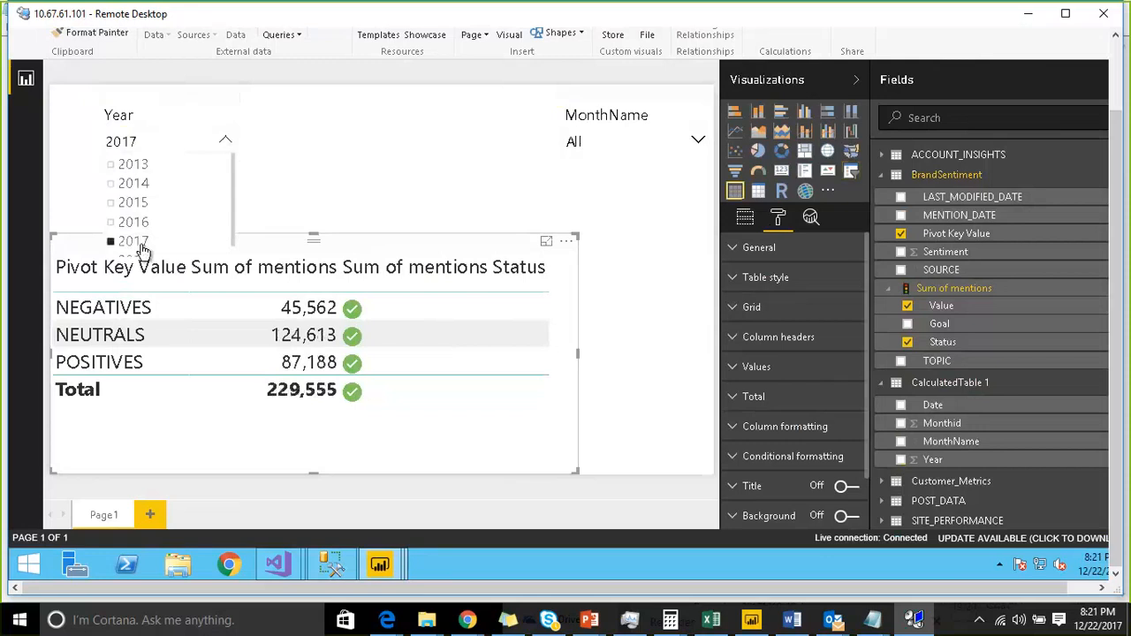
- Select August in the MonthName slicer's dropdown list
click(634, 146)
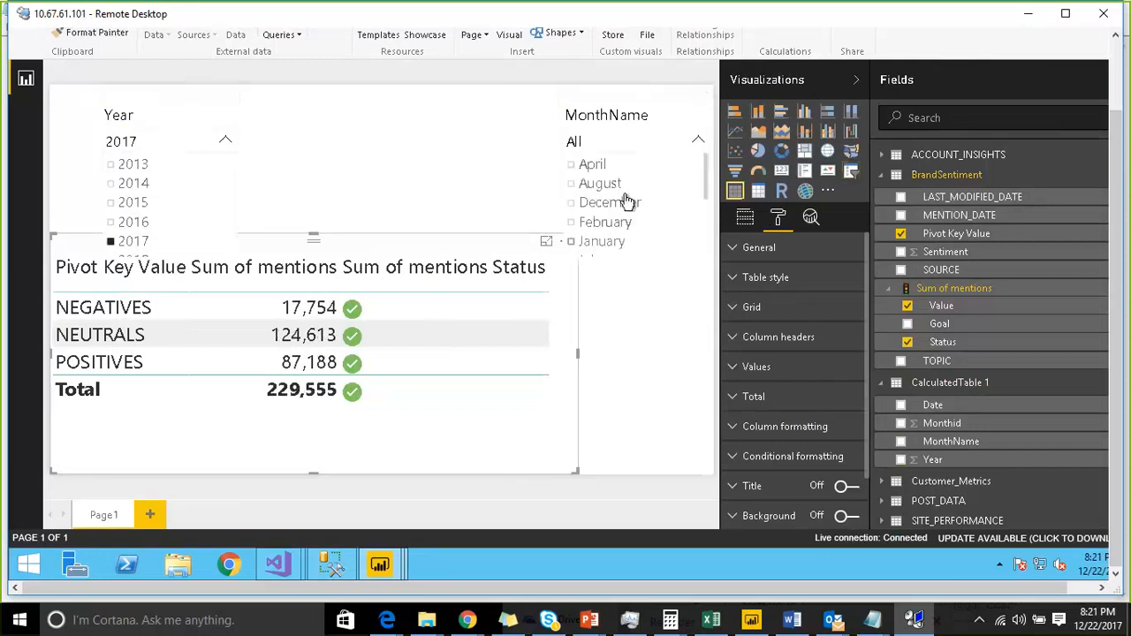
scroll(614, 205, down, 2)
scroll(629, 181, up, 2)
scroll(626, 226, down, 3)
scroll(625, 226, up, 3)
click(594, 183)
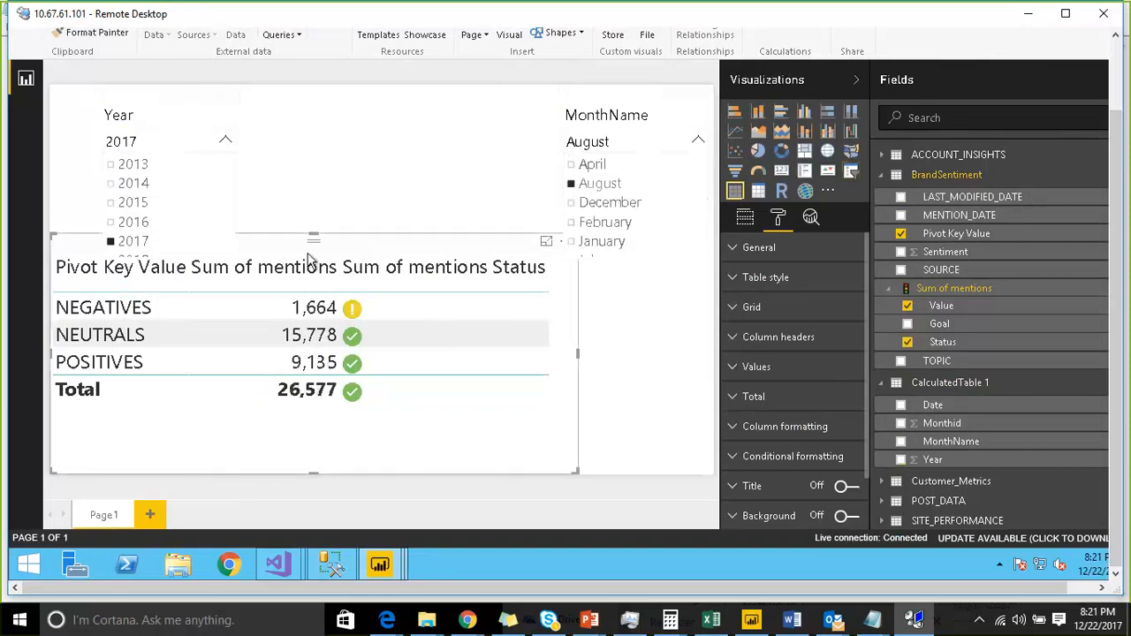
- Turn off the totals row of the KPI table and move the table slightly down
drag(255, 236, 334, 255)
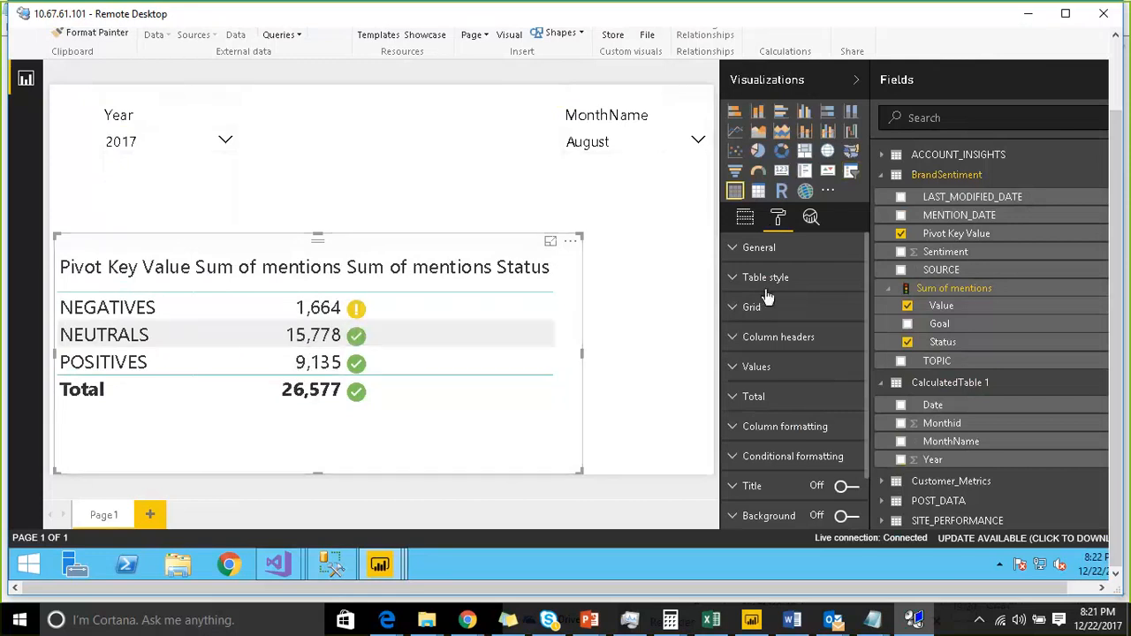
click(742, 398)
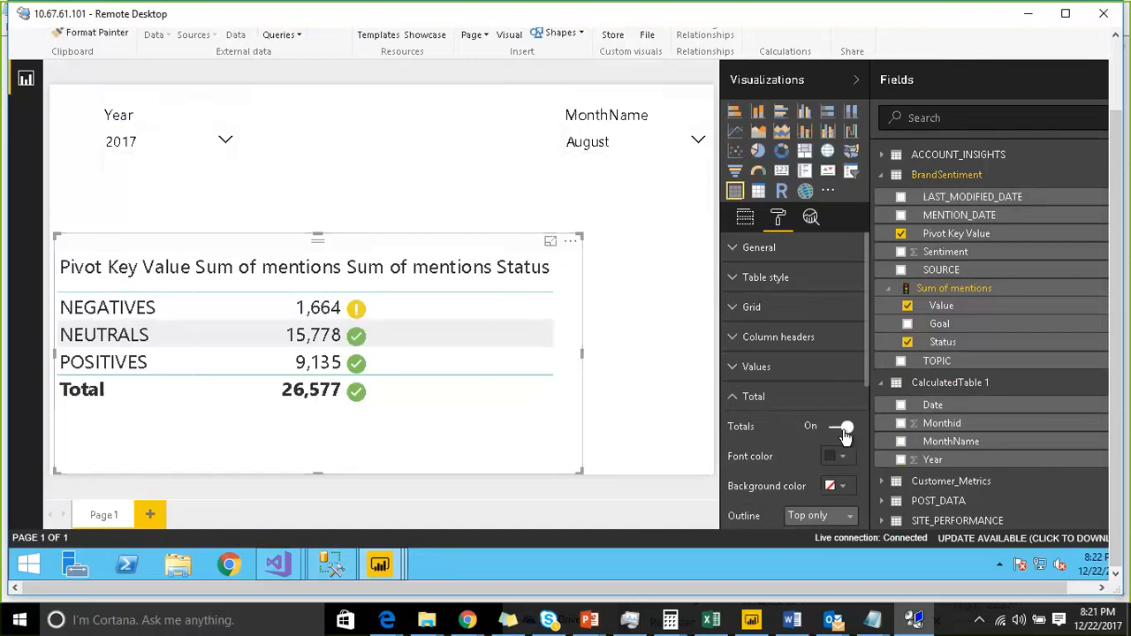
click(839, 433)
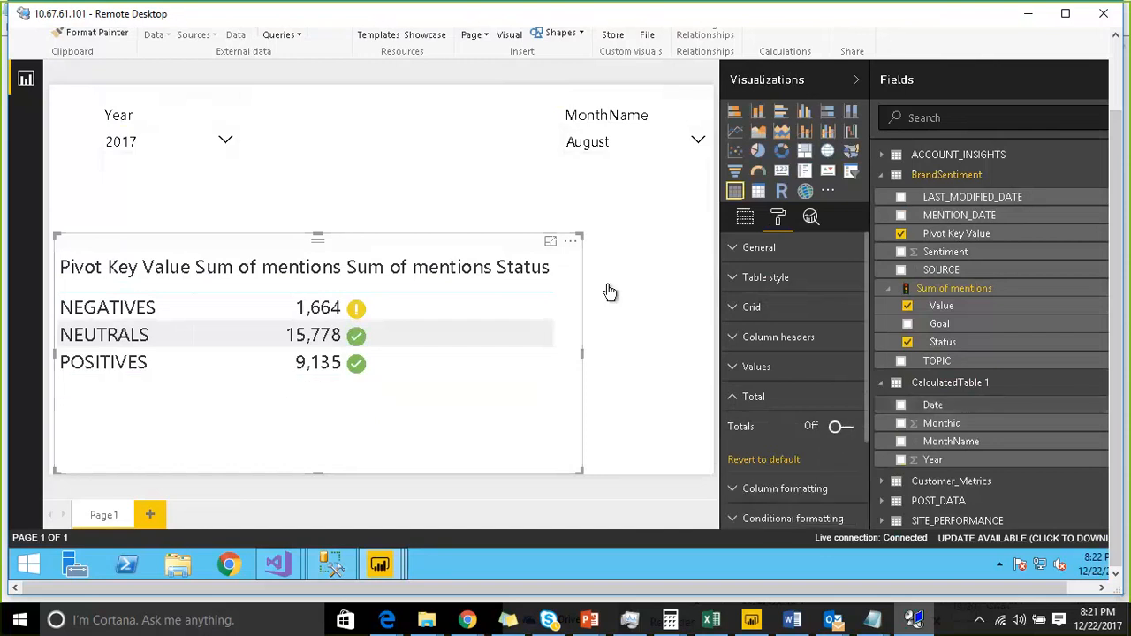
mouse_move(317, 236)
mouse_down()
mouse_move(331, 164)
mouse_move(320, 328)
mouse_move(328, 254)
mouse_up()
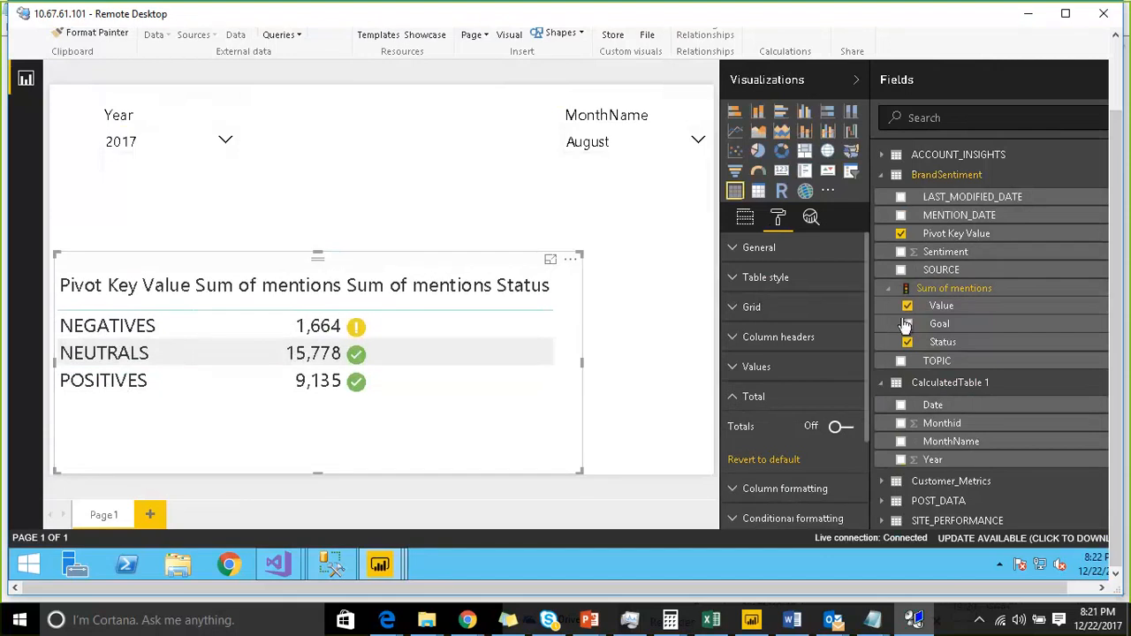
- Add the SOURCE field to the KPI table, then move the table up and enlarge it
click(915, 291)
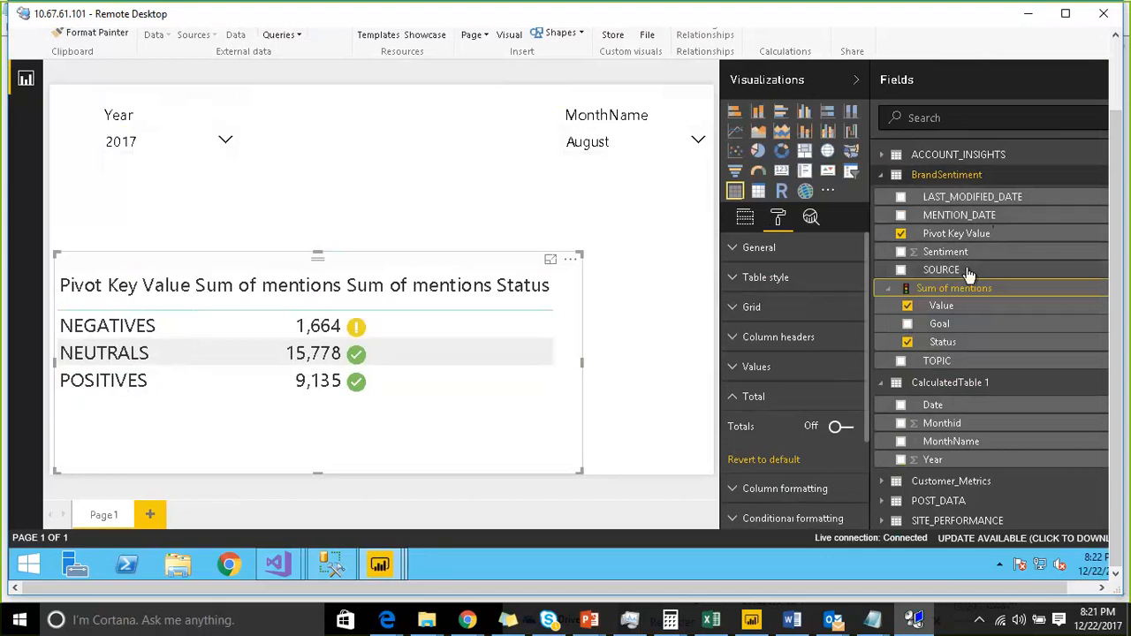
drag(970, 273, 246, 271)
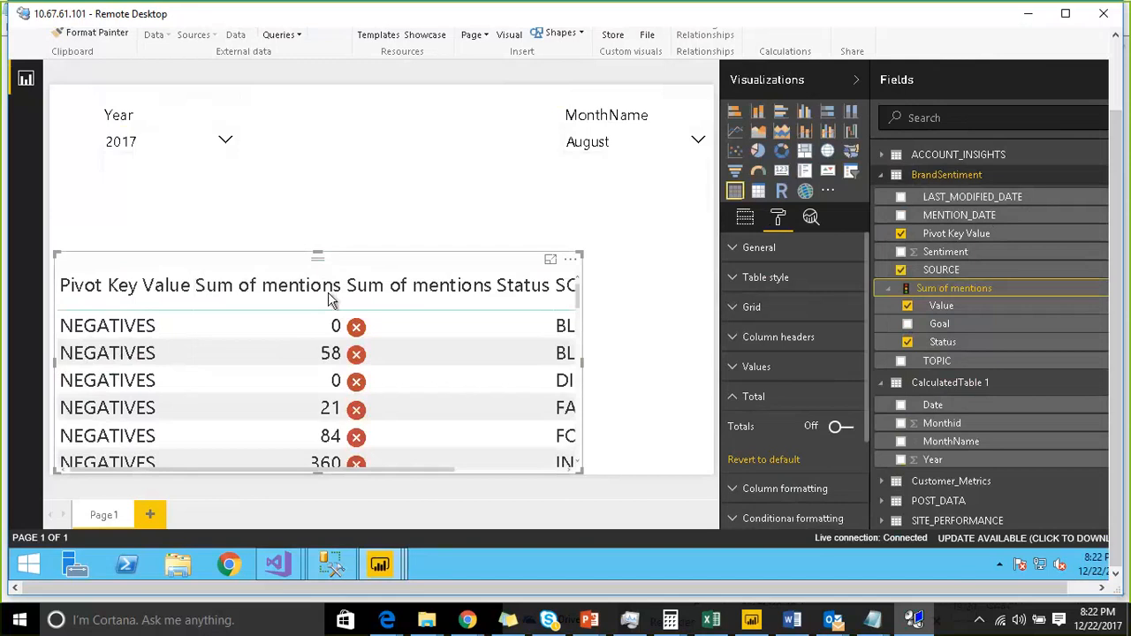
drag(368, 270, 365, 218)
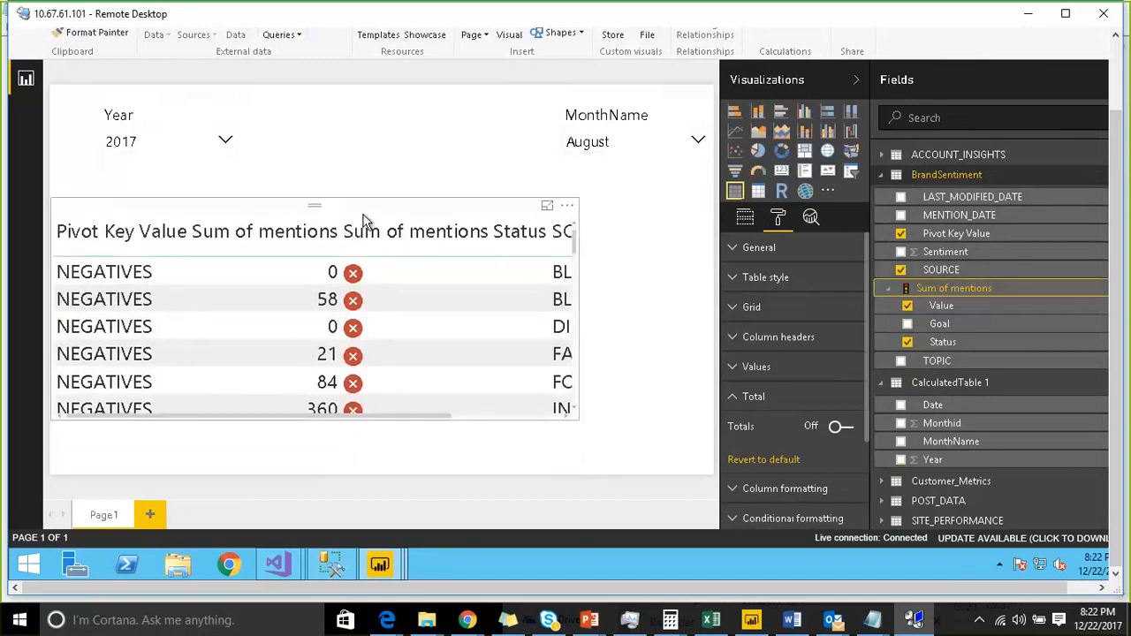
drag(578, 418, 652, 518)
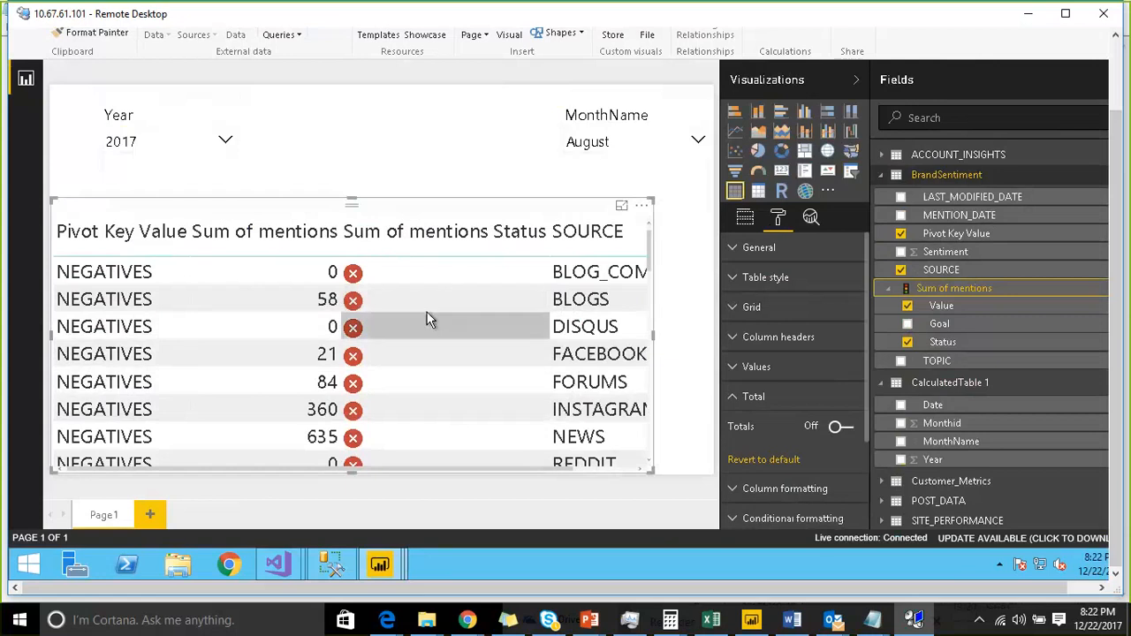
- Scroll through the table rows to review mentions and KPI status for each source
scroll(435, 309, down, 6)
scroll(435, 300, down, 1)
scroll(437, 300, up, 1)
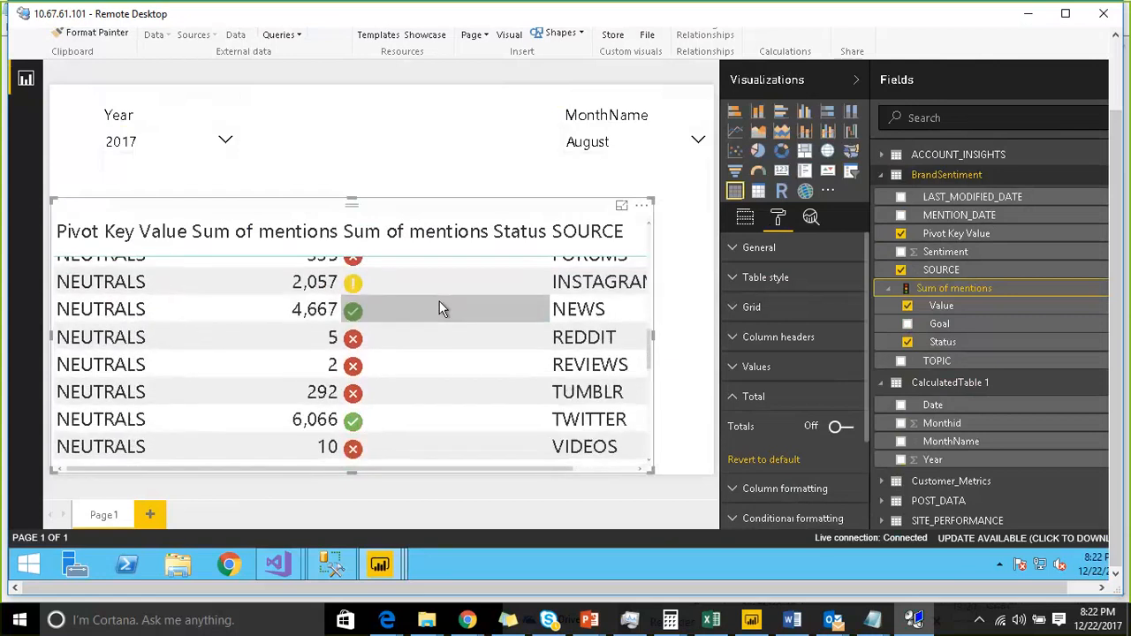
scroll(442, 303, up, 3)
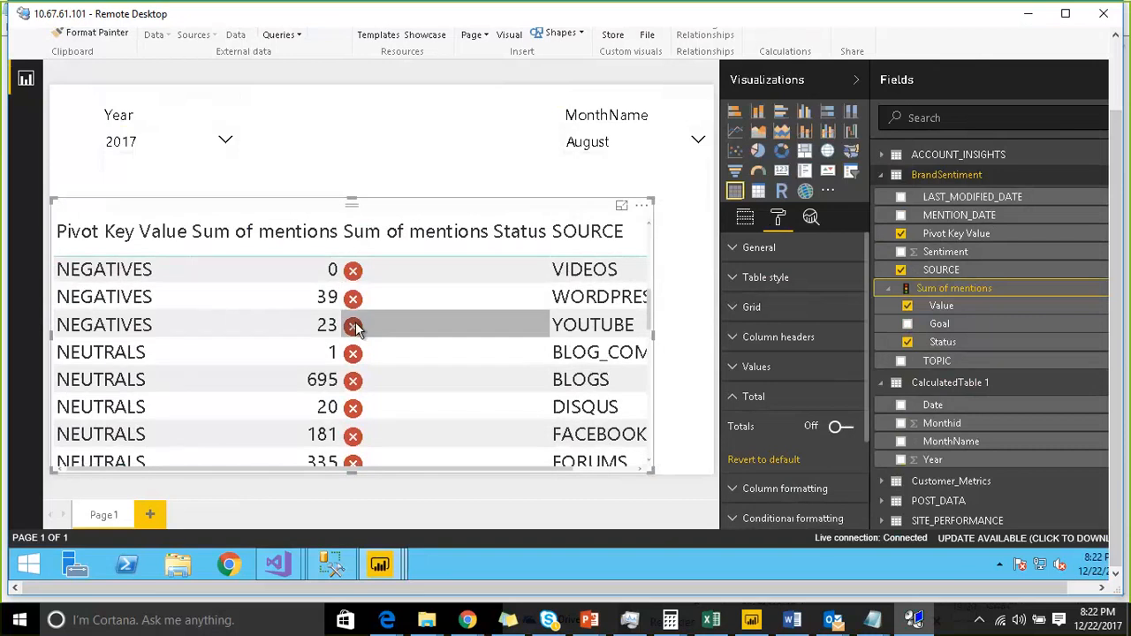
scroll(363, 325, down, 3)
scroll(375, 329, down, 5)
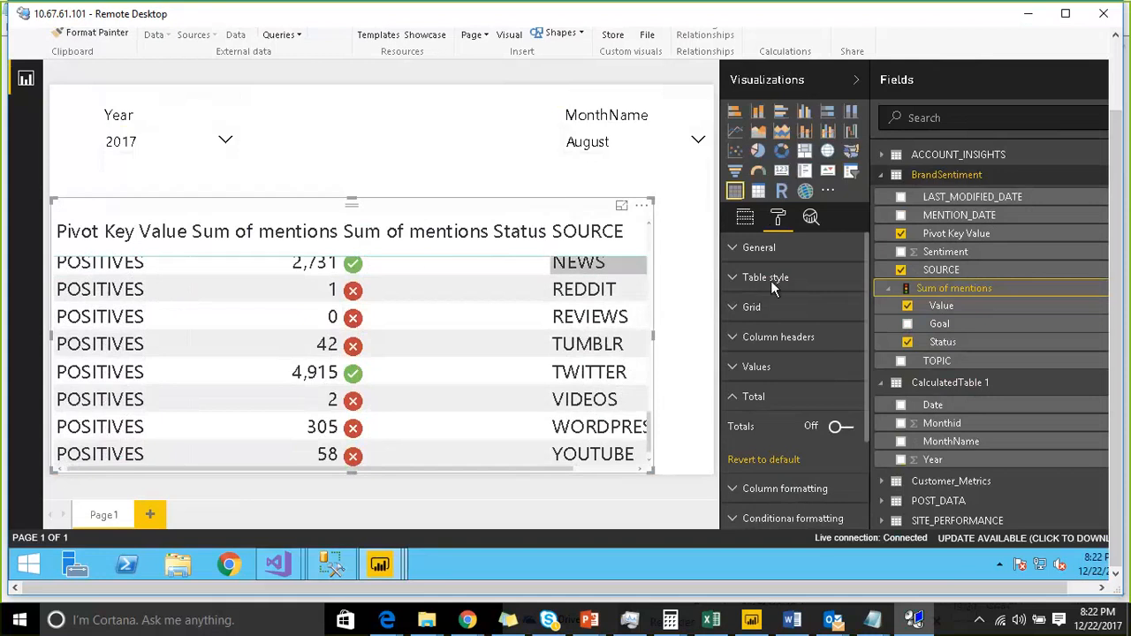
scroll(409, 311, up, 4)
scroll(407, 311, up, 4)
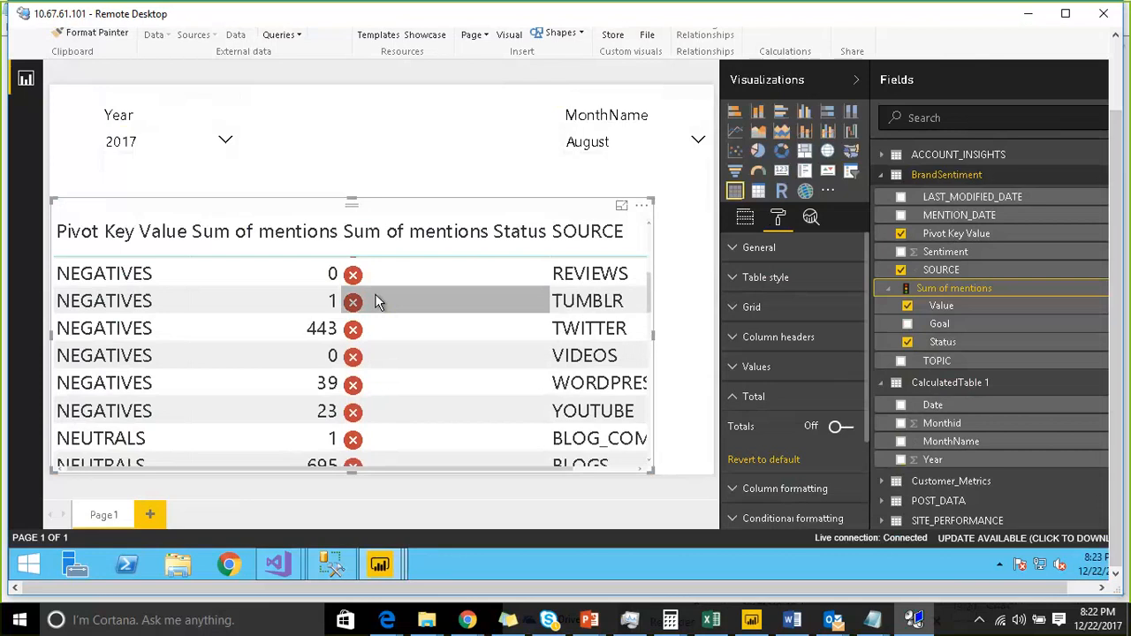
scroll(455, 308, down, 5)
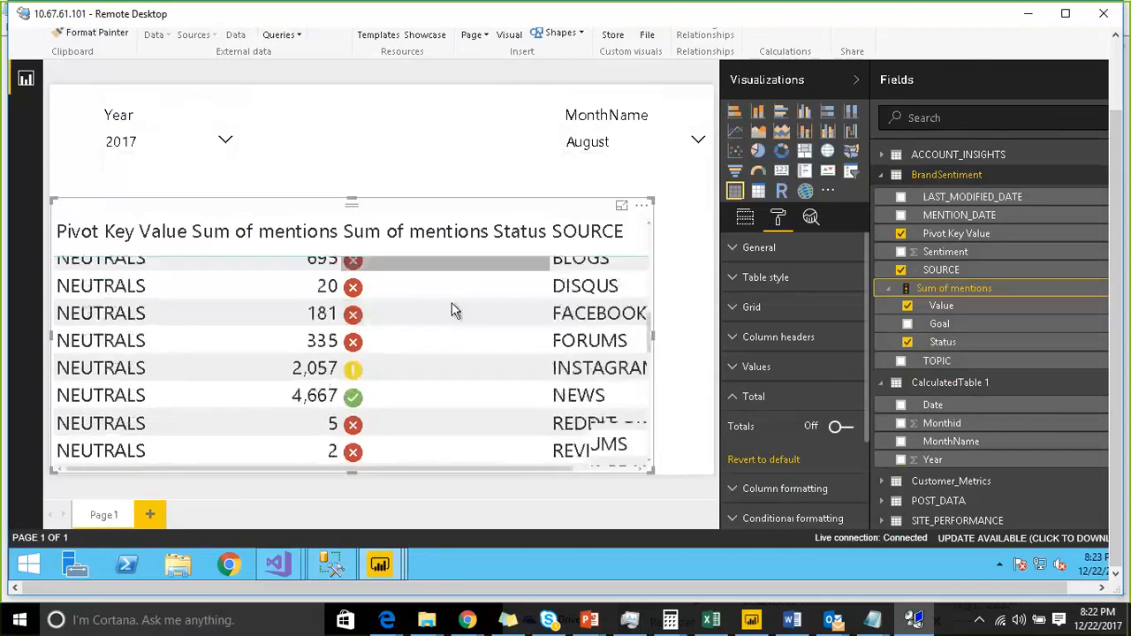
scroll(416, 318, up, 4)
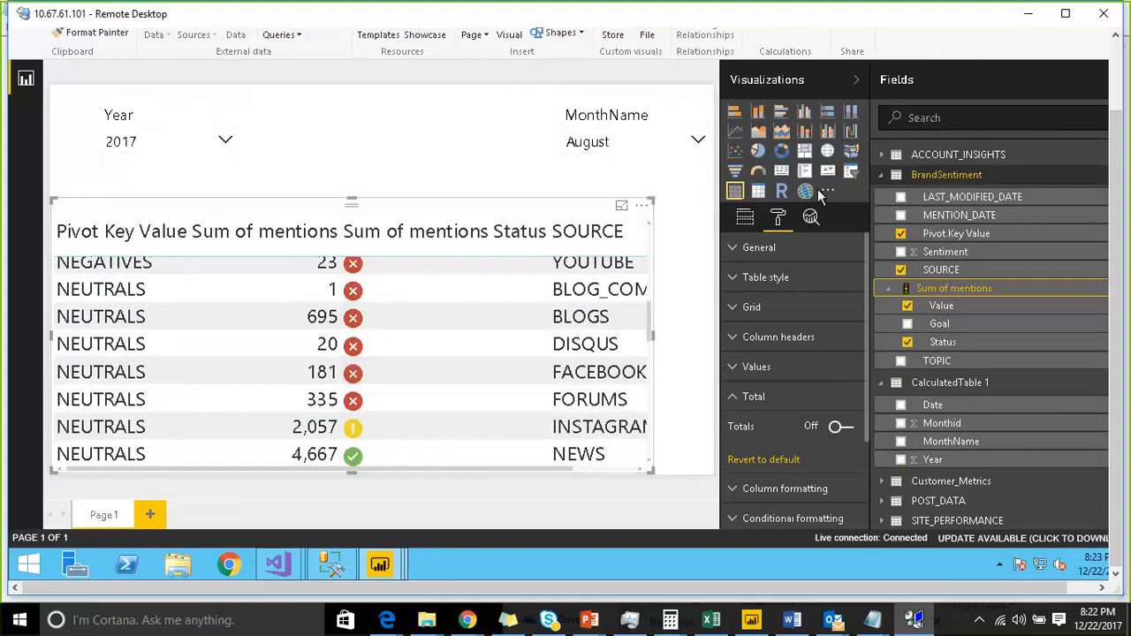
scroll(462, 350, up, 3)
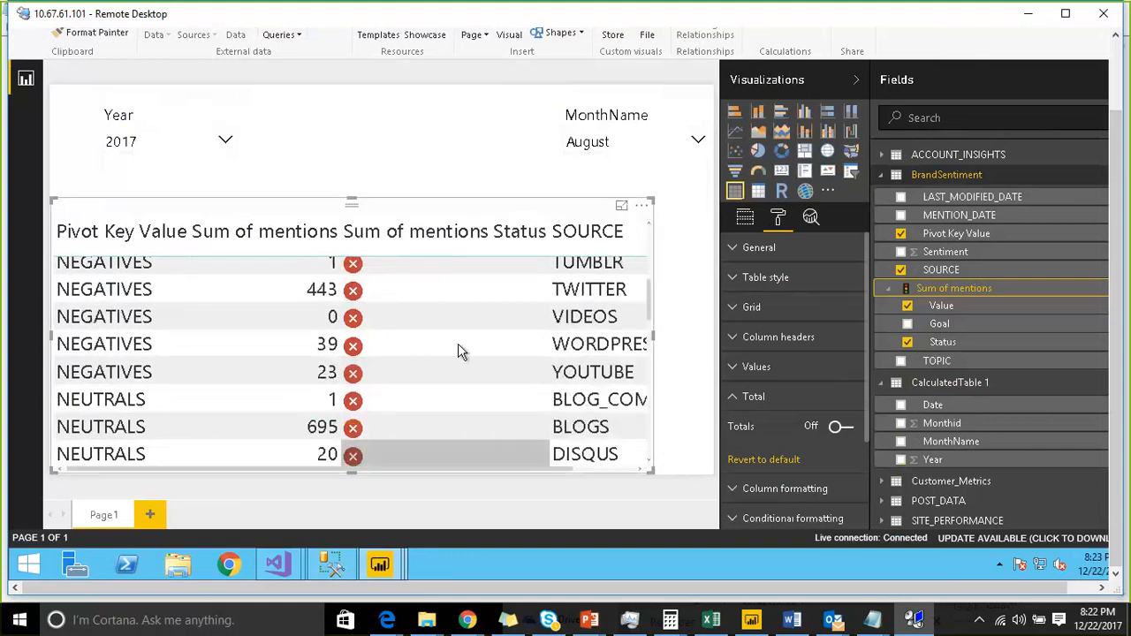
scroll(426, 318, up, 3)
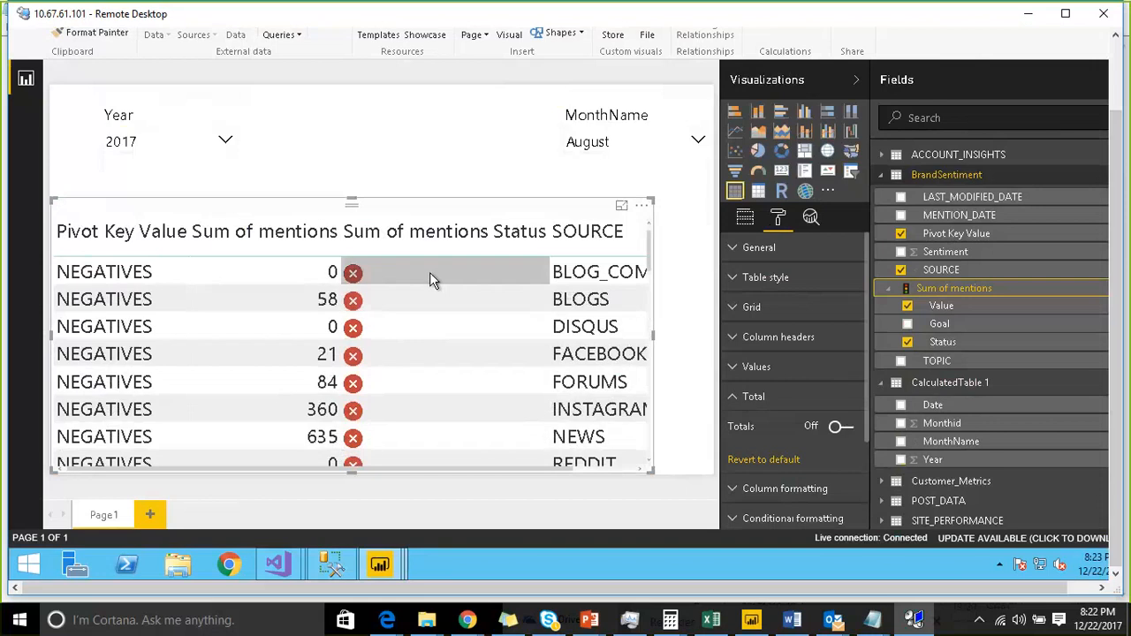
scroll(427, 300, down, 5)
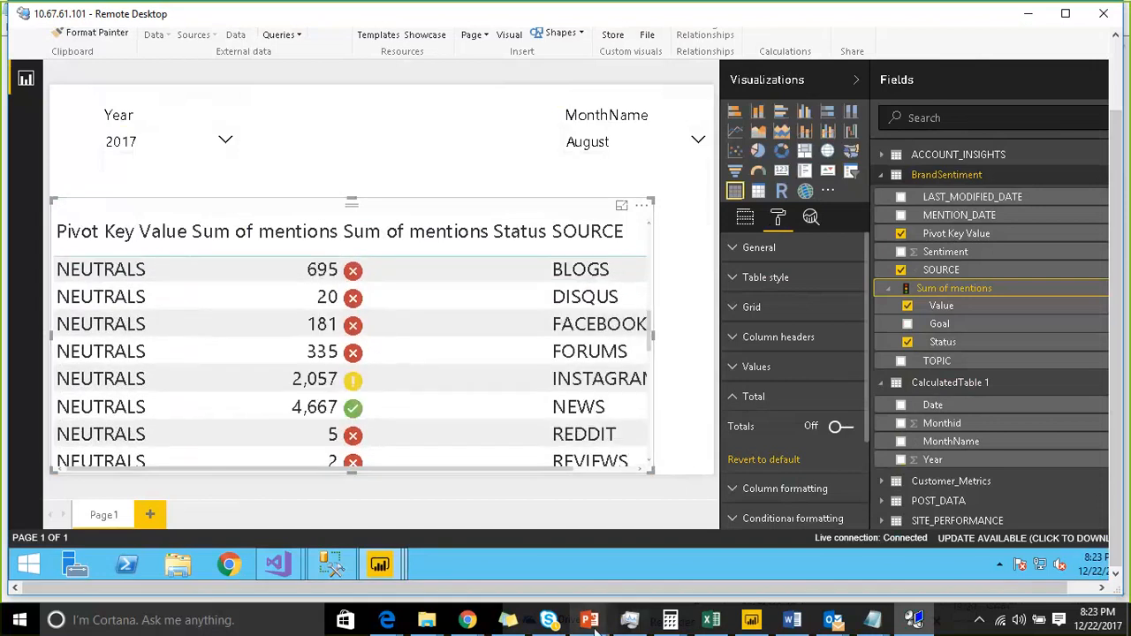
mouse_move(594, 629)
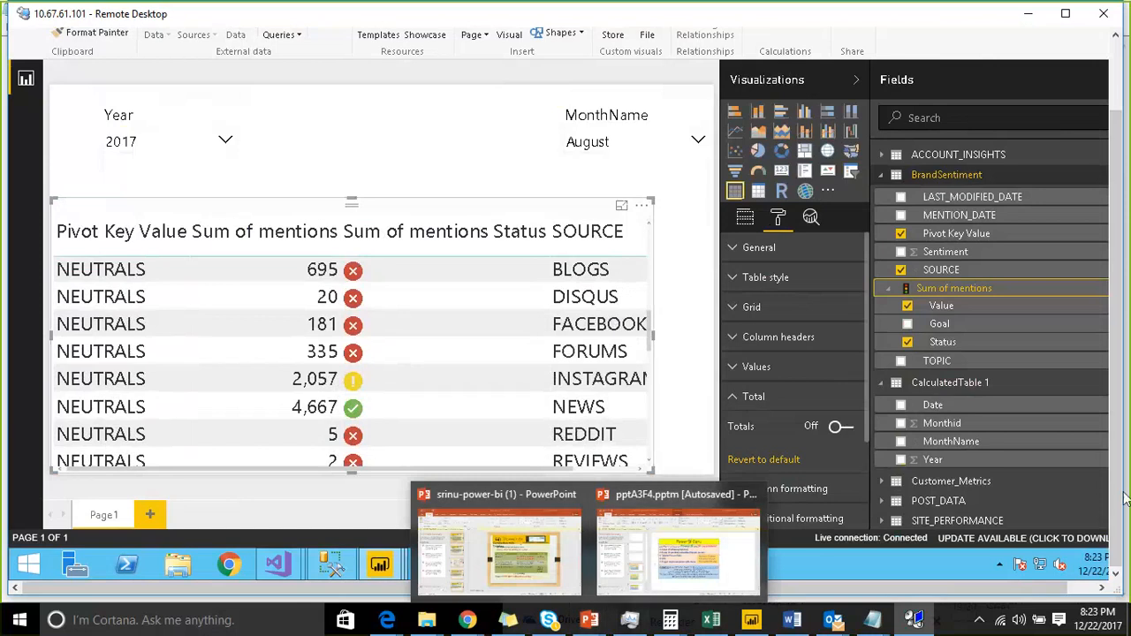
click(1093, 589)
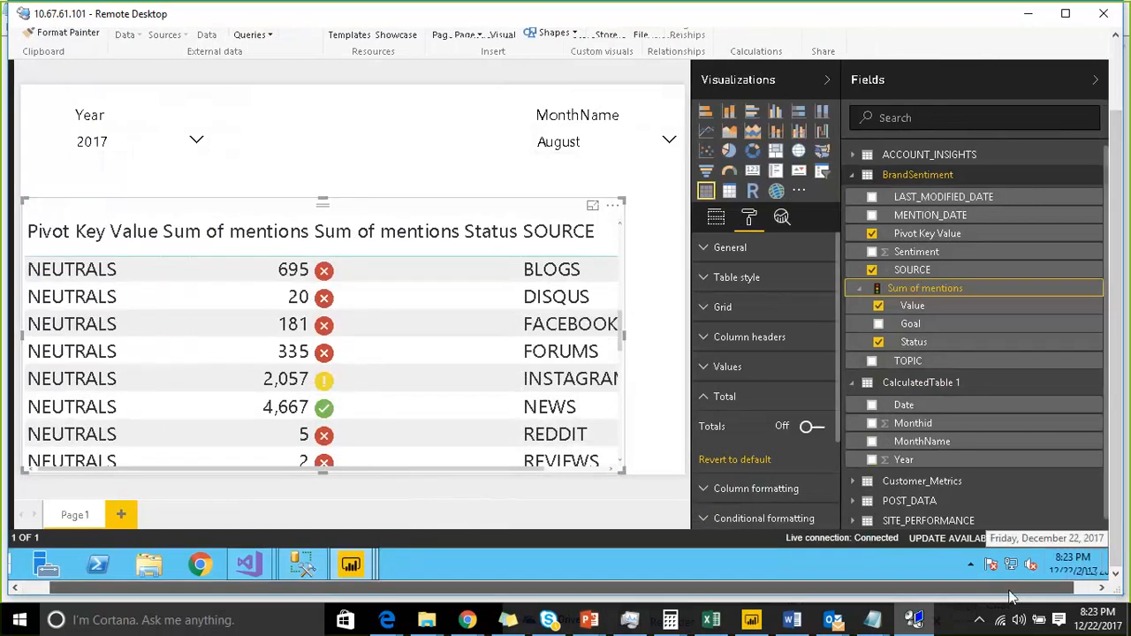
click(1032, 13)
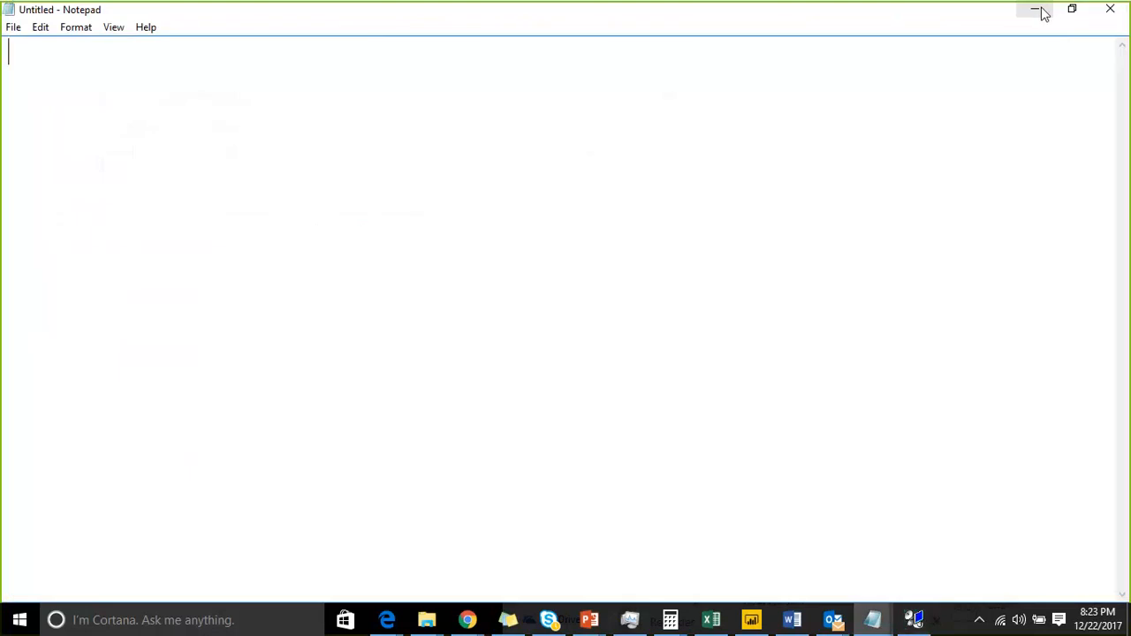
click(1035, 10)
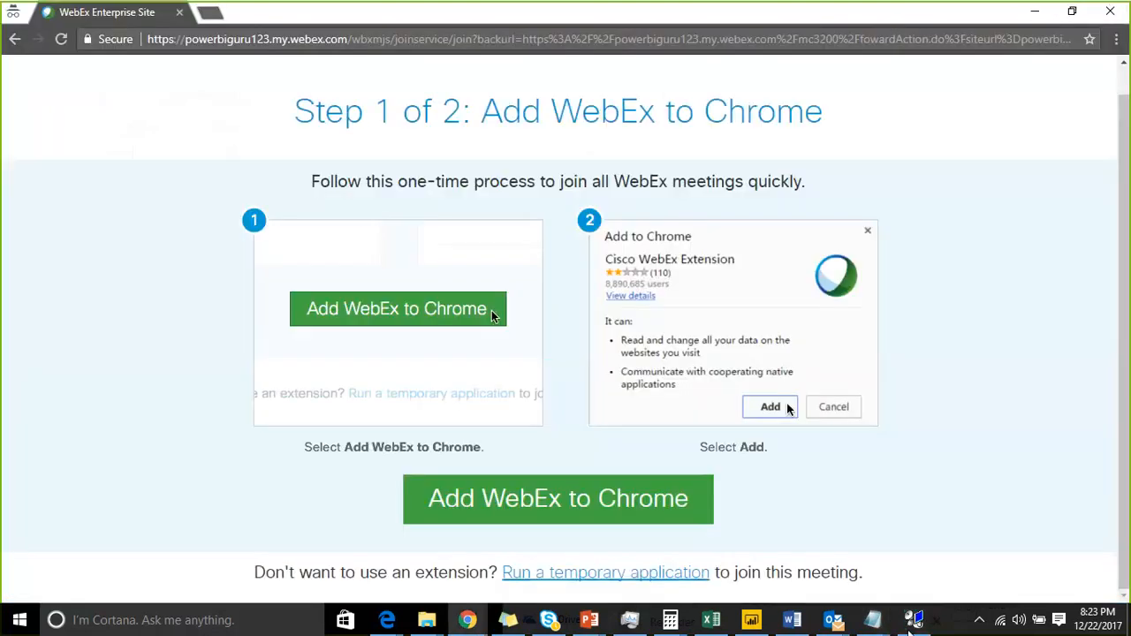
click(914, 619)
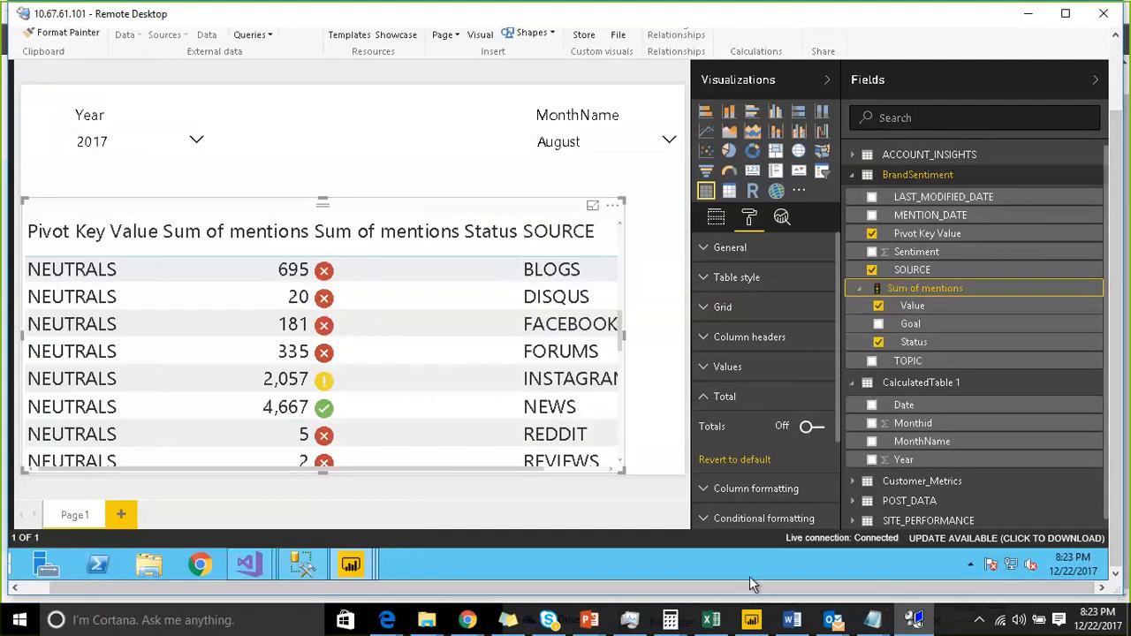
click(1116, 60)
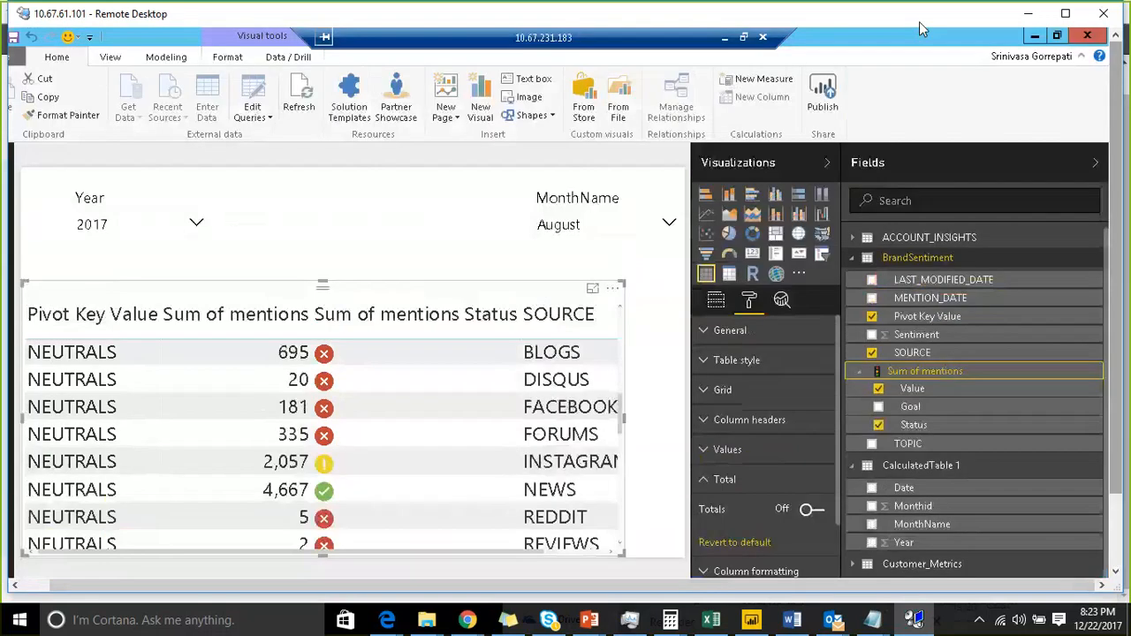
click(722, 38)
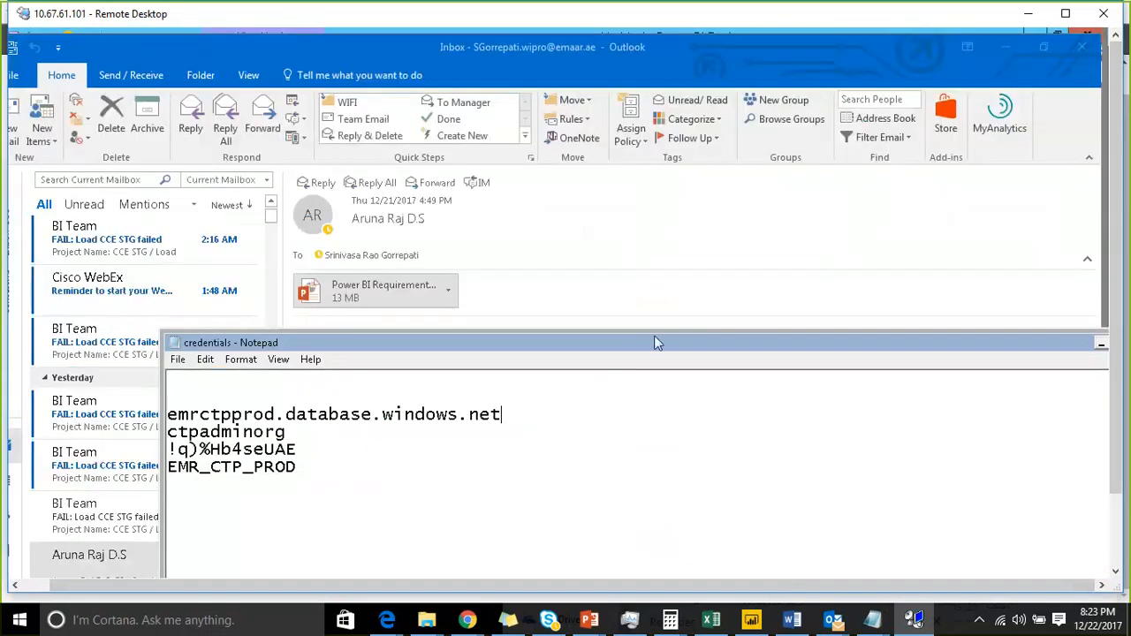
drag(657, 341, 518, 252)
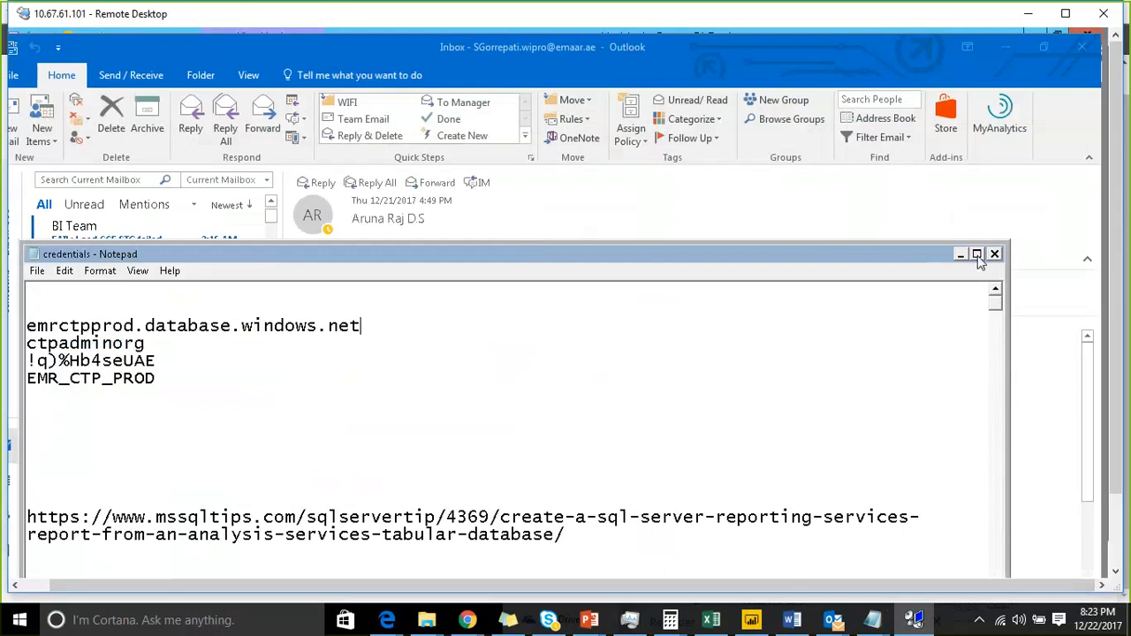
click(977, 255)
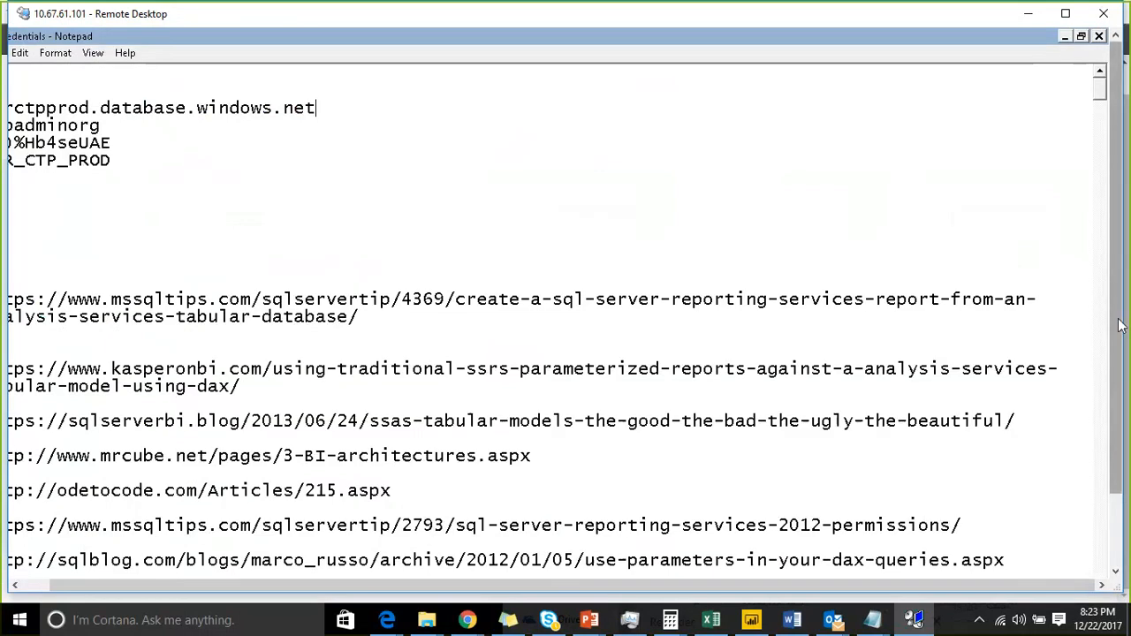
drag(1117, 324, 1116, 425)
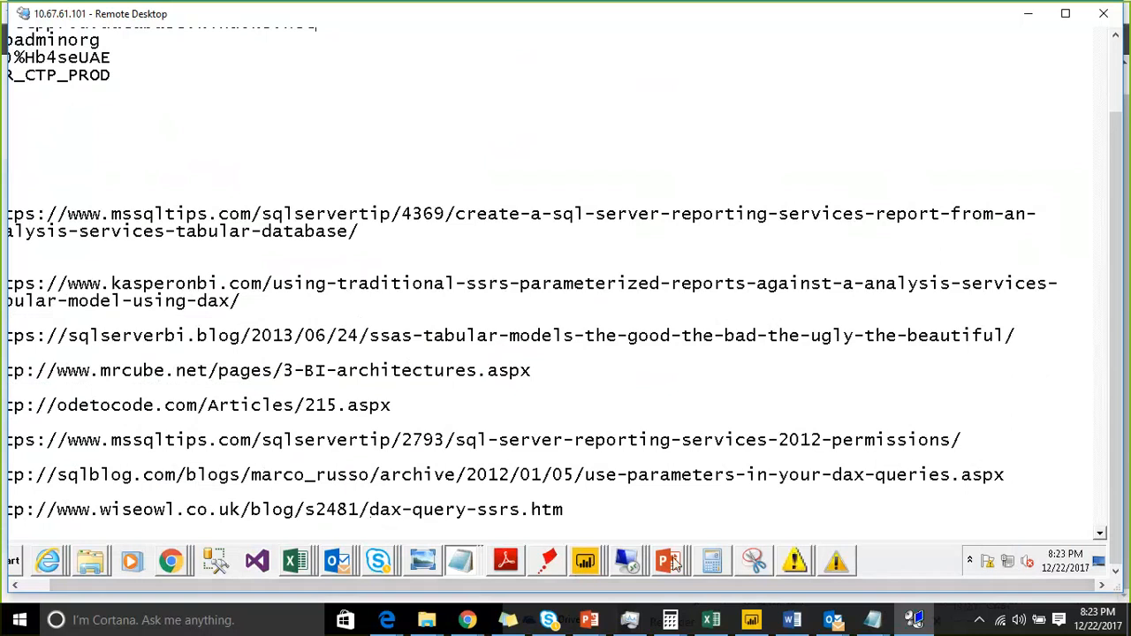
click(506, 562)
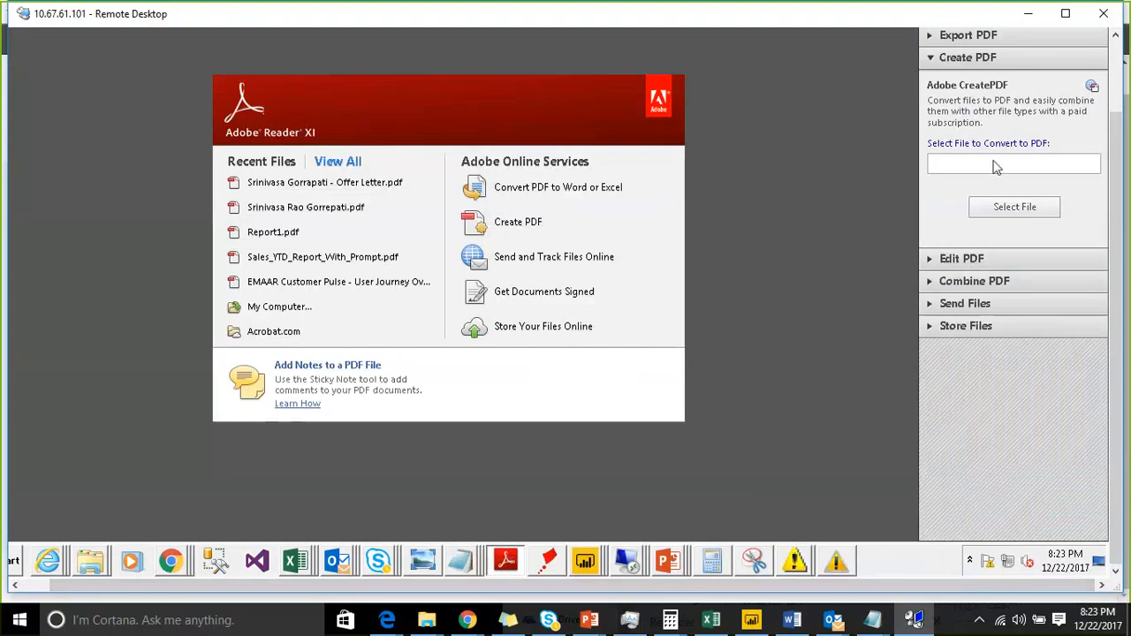
click(1121, 83)
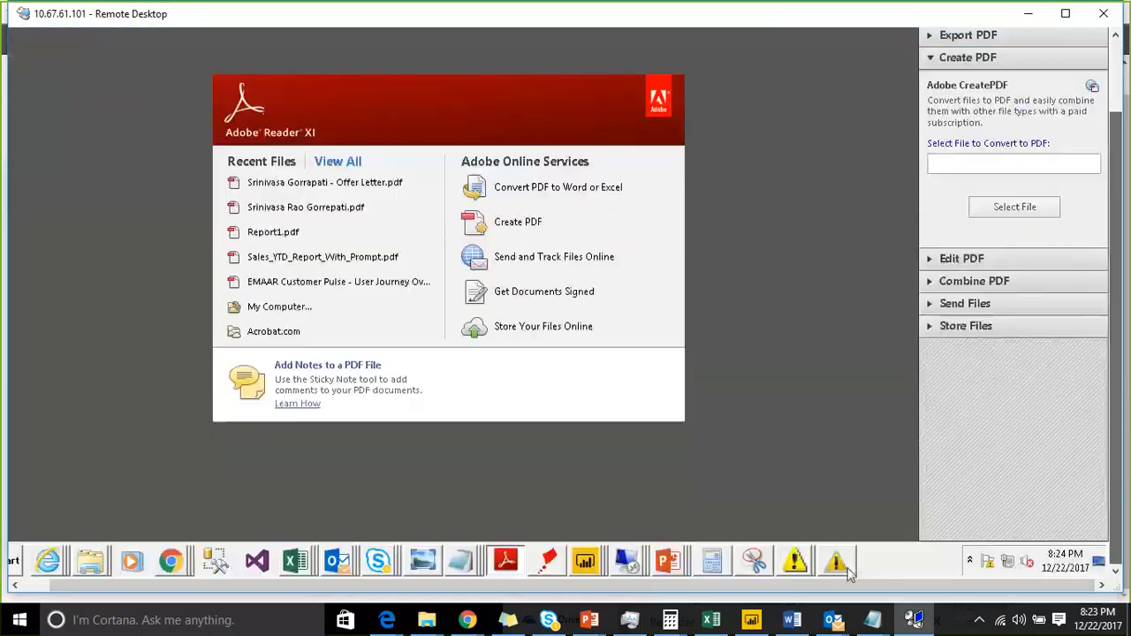
mouse_move(630, 566)
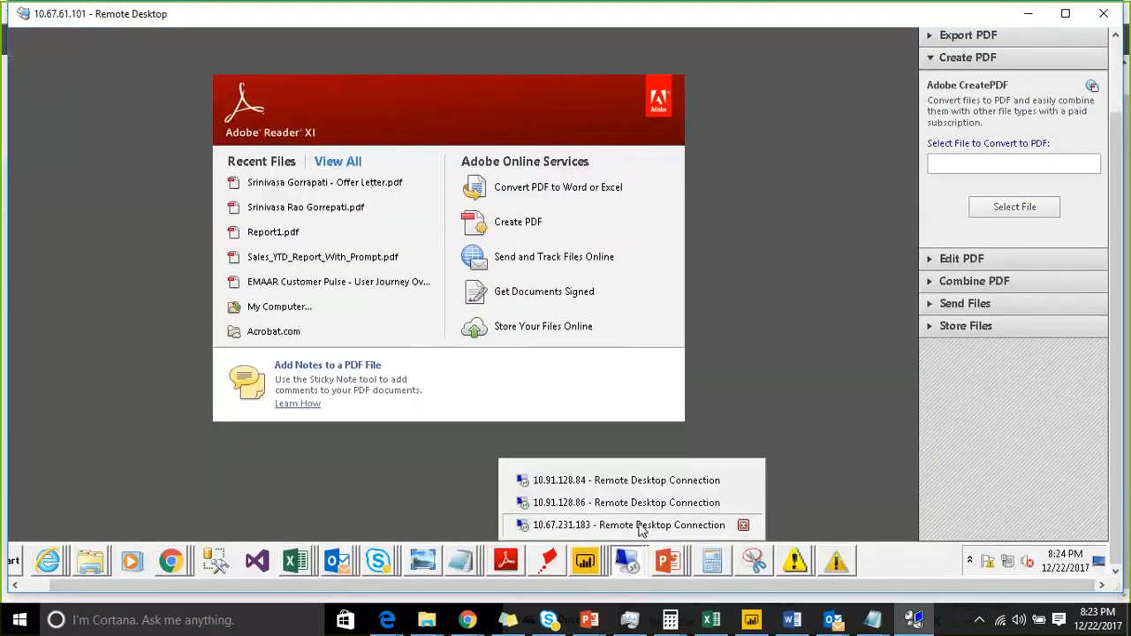
click(636, 525)
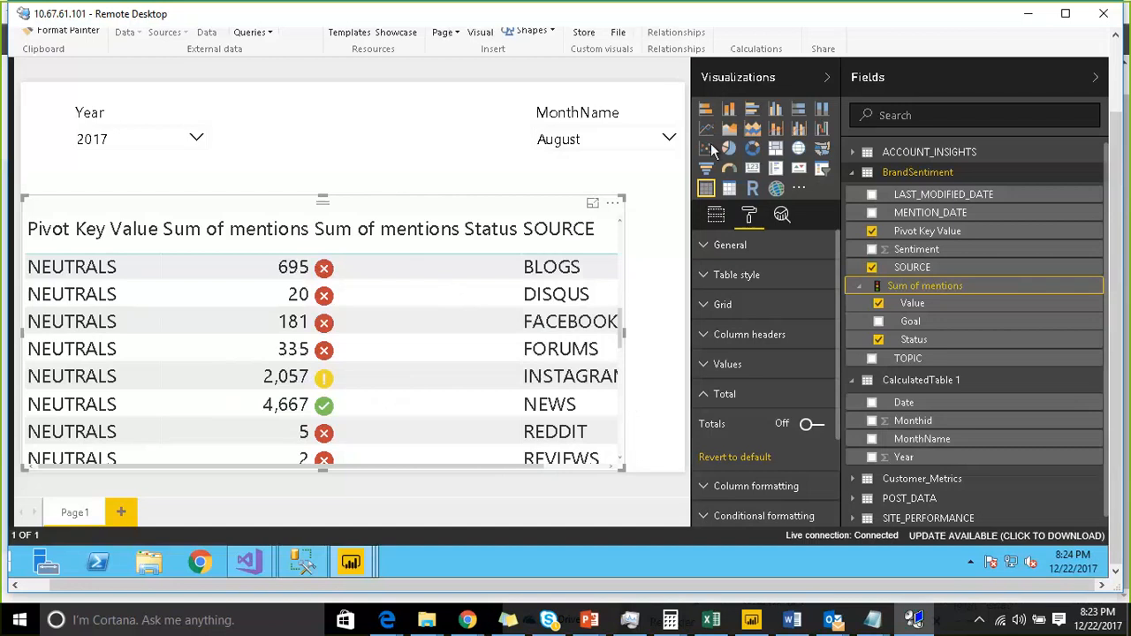
- Collapse the Visualizations and Fields panes to widen the report canvas
click(1034, 87)
click(1034, 80)
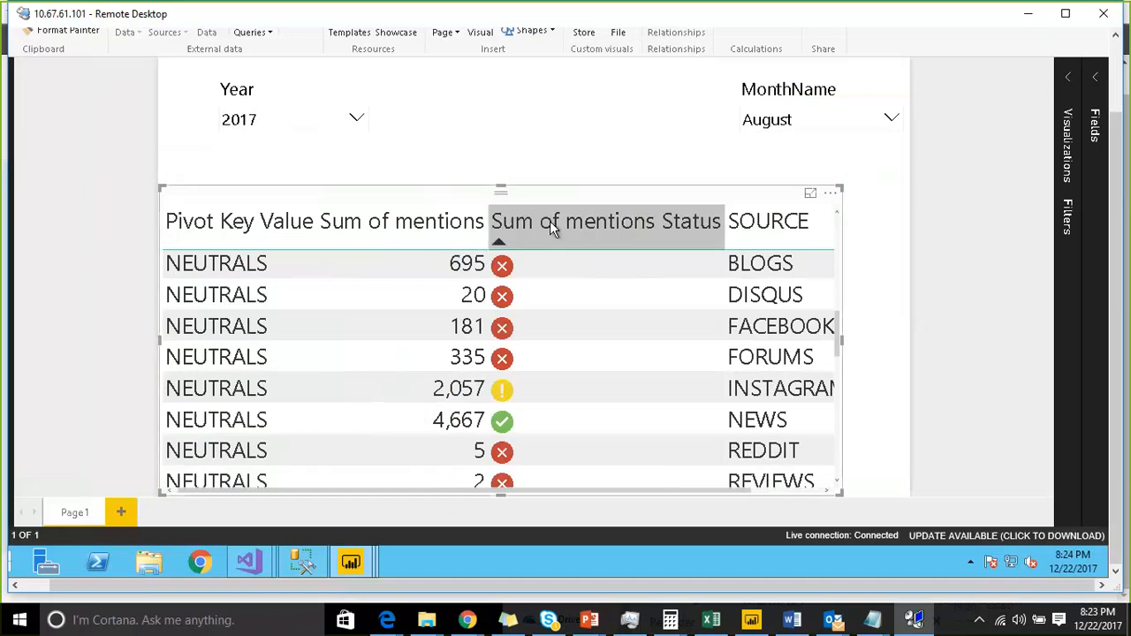
click(586, 198)
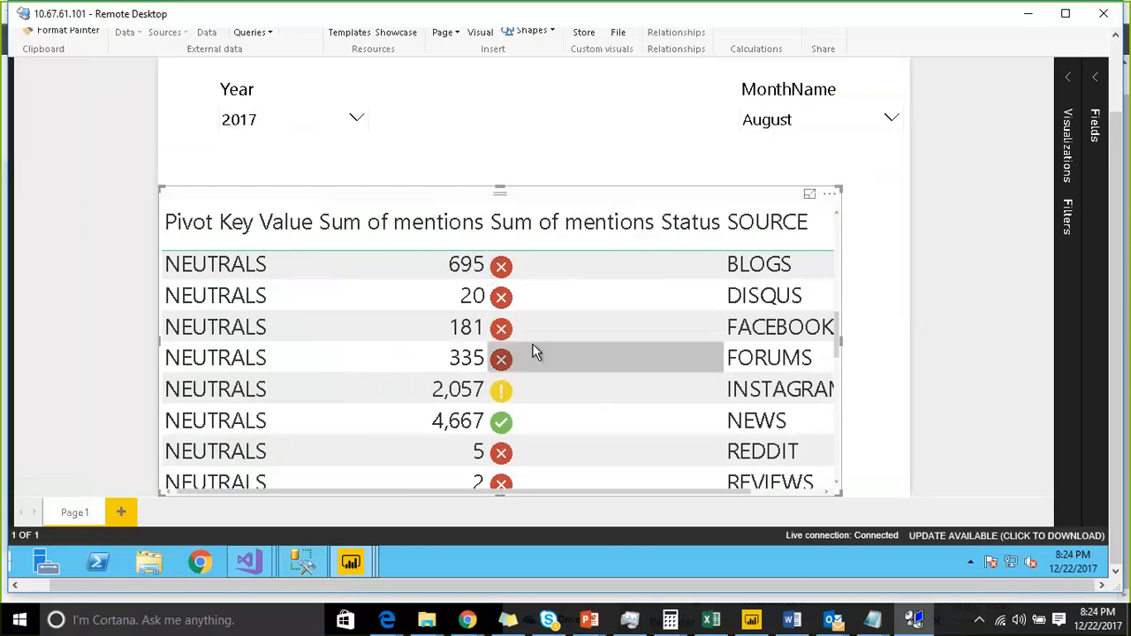
- Switch to the tabular model project and open the options of the Sum of mentions measure, then dismiss them
click(1089, 81)
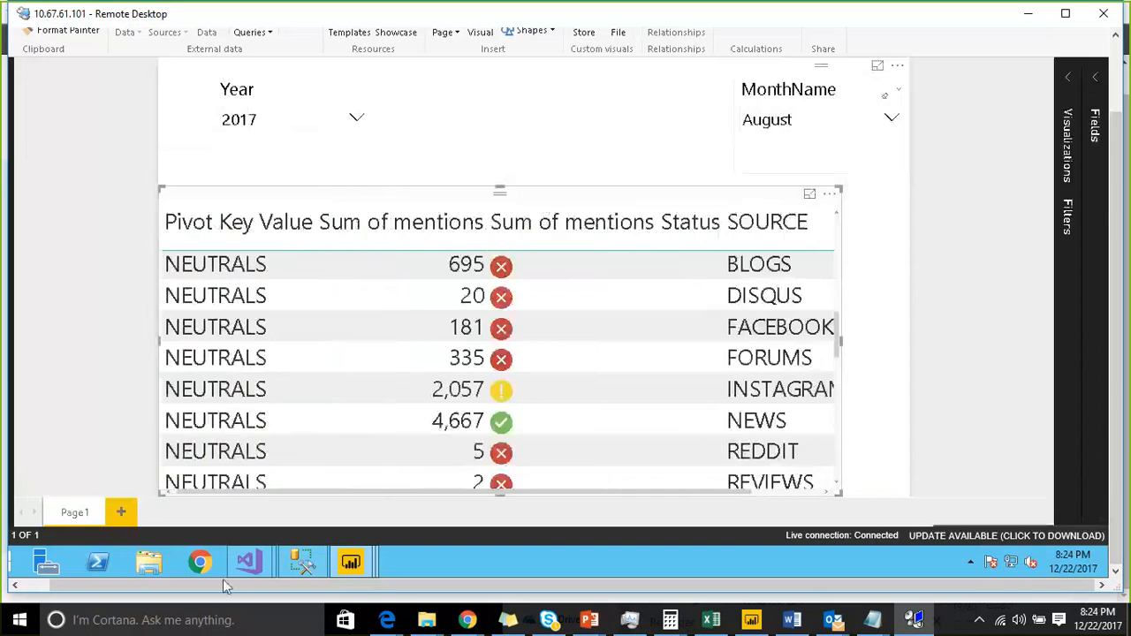
mouse_move(248, 562)
click(282, 506)
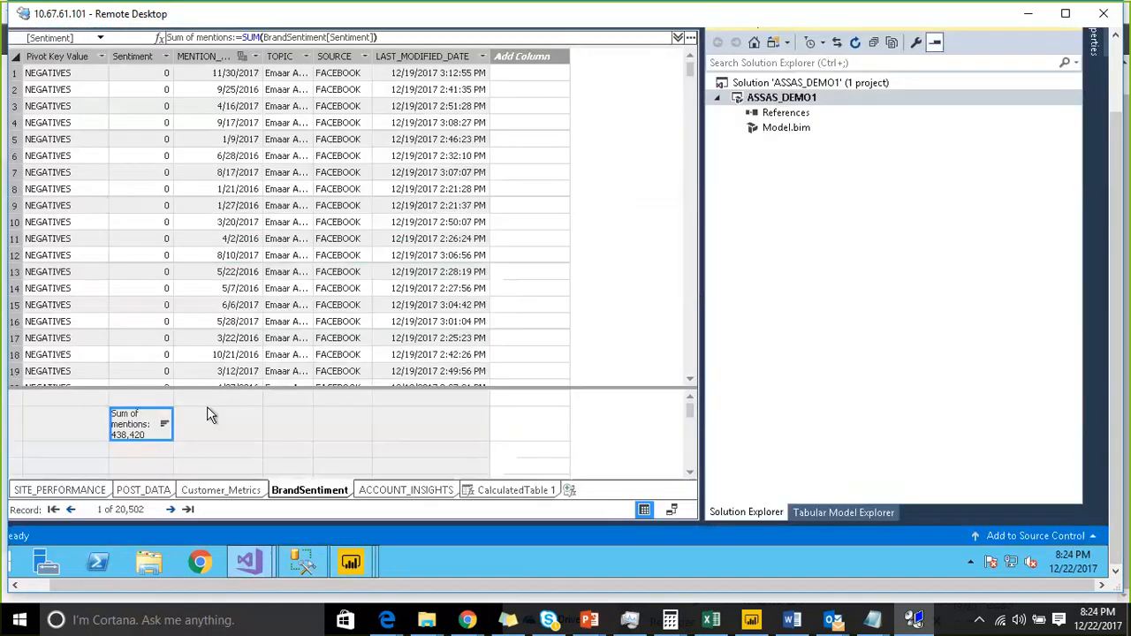
right_click(141, 428)
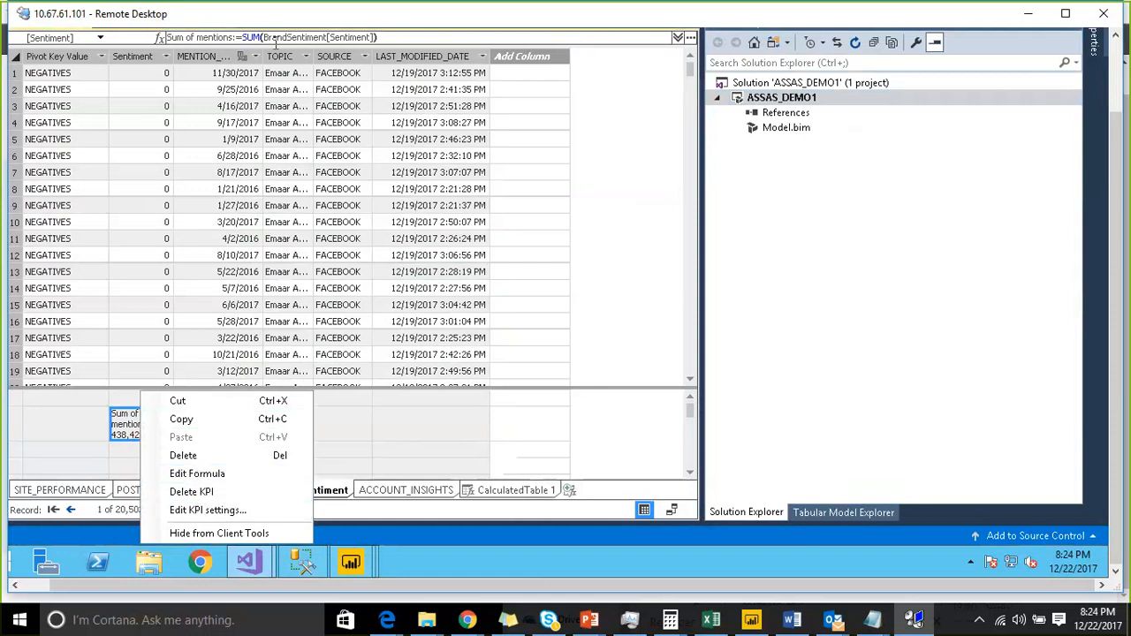
click(408, 403)
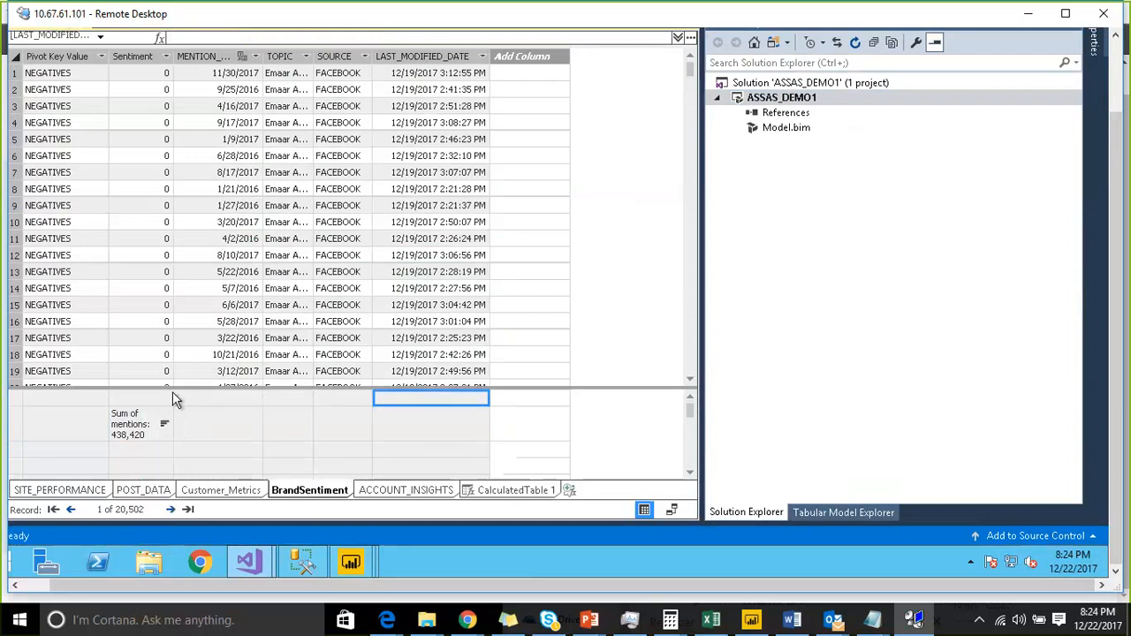
- Open the Tabular Model Explorer for ASSAS_DEMO1, select the Perspectives folder and maximise the window
click(818, 513)
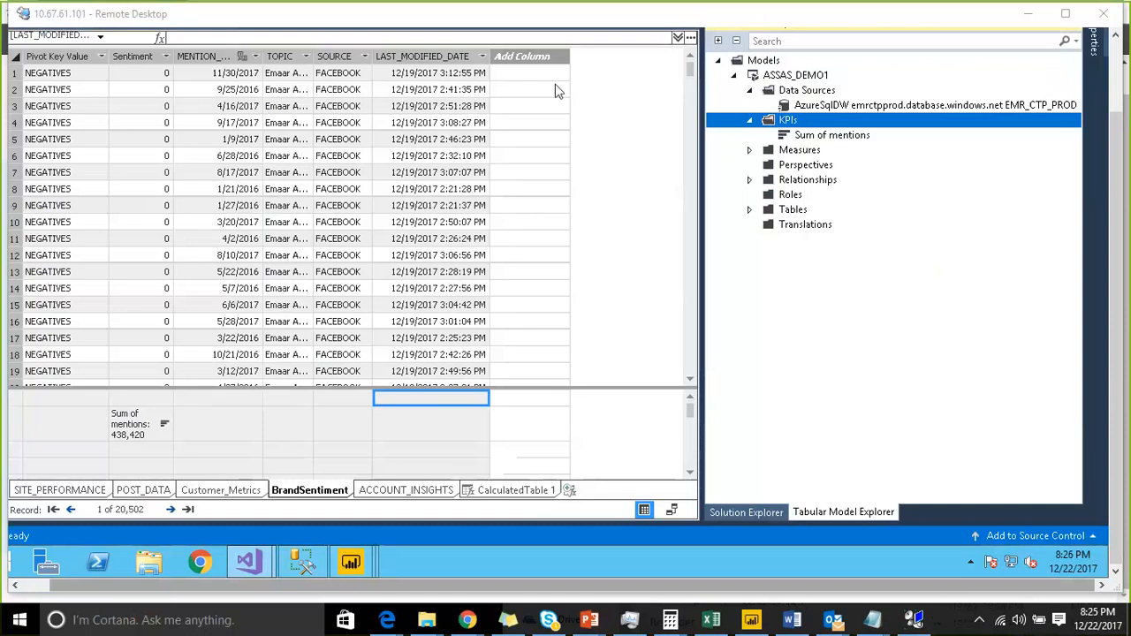
click(537, 481)
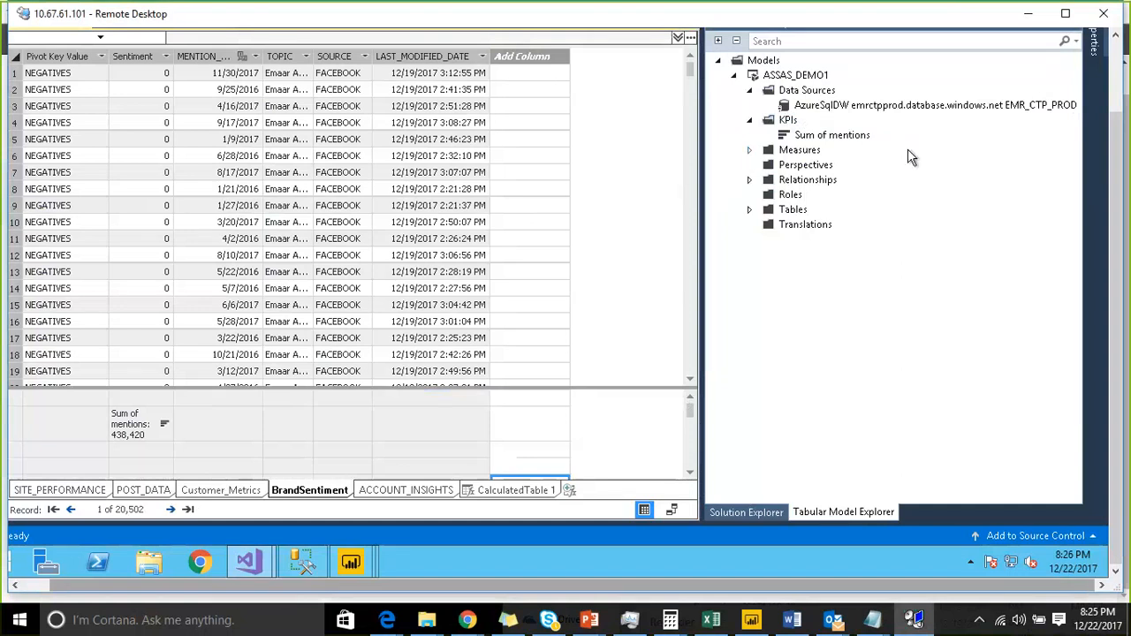
click(810, 170)
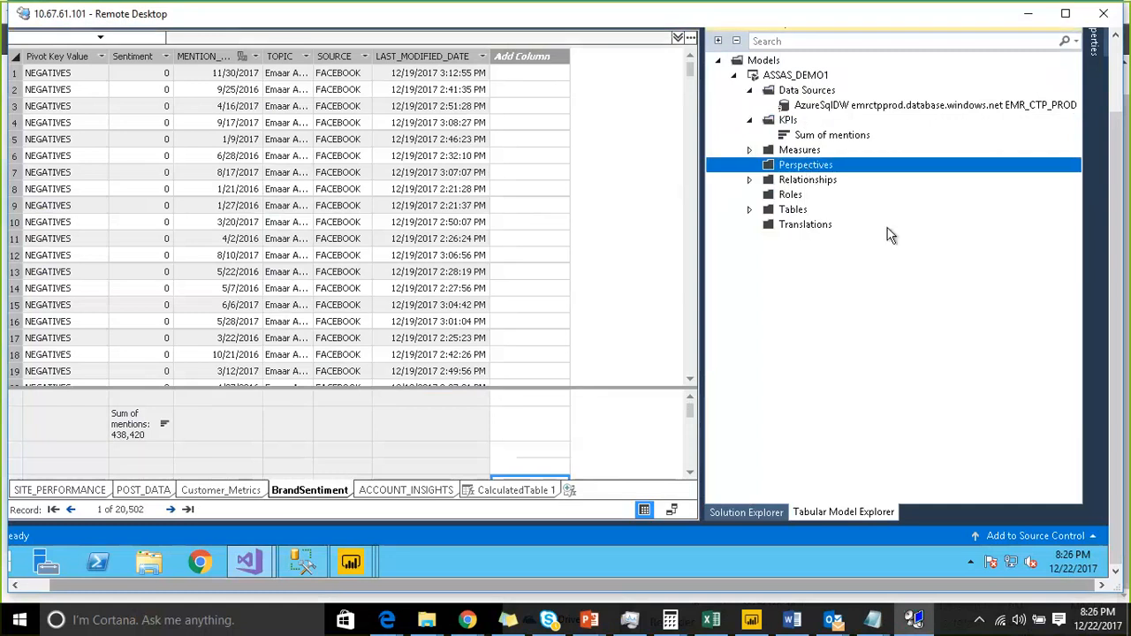
drag(1120, 157, 1115, 110)
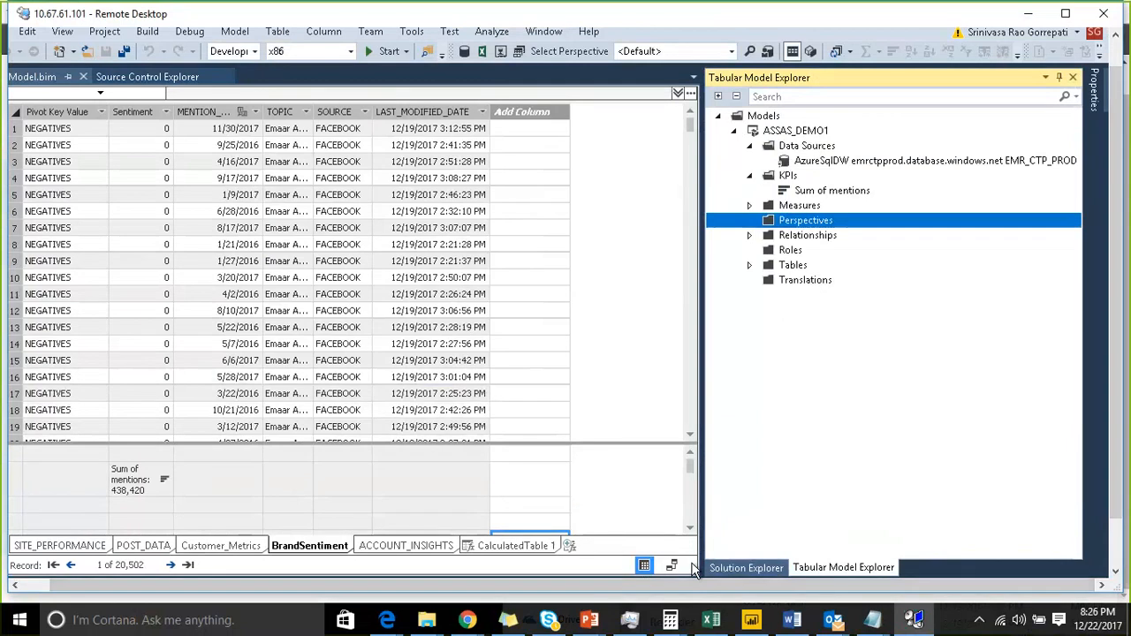
- In Notepad, write the note "Perspective :" followed by "part of a cube or slice of a cube"
click(874, 620)
click(1035, 537)
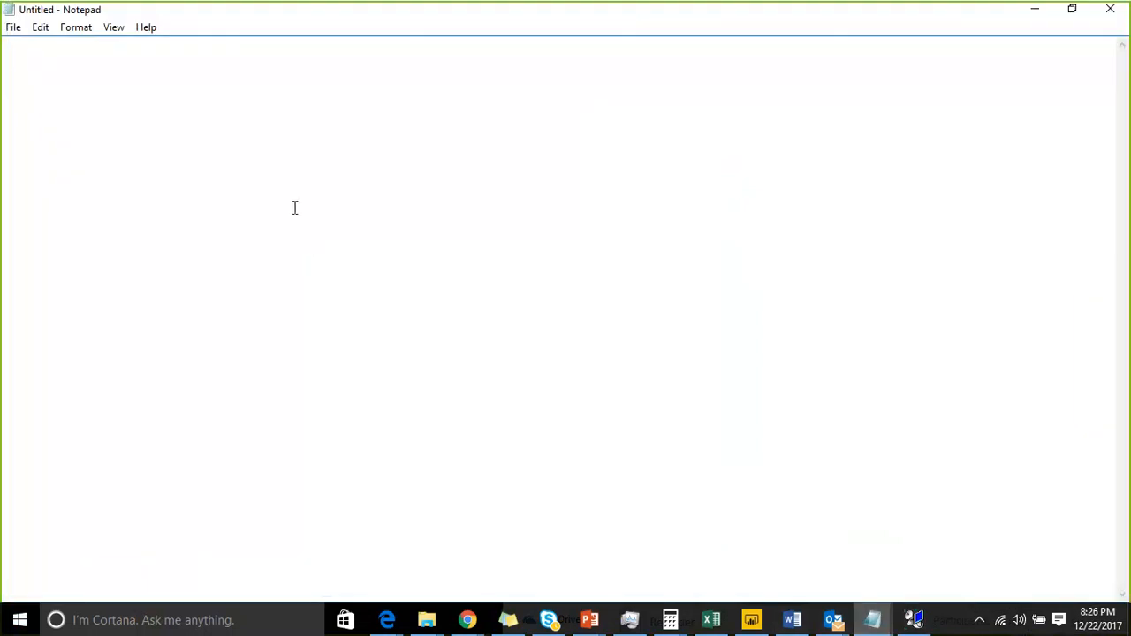
text(Perspoec)
key(BackSpace)
key(BackSpace)
key(BackSpace)
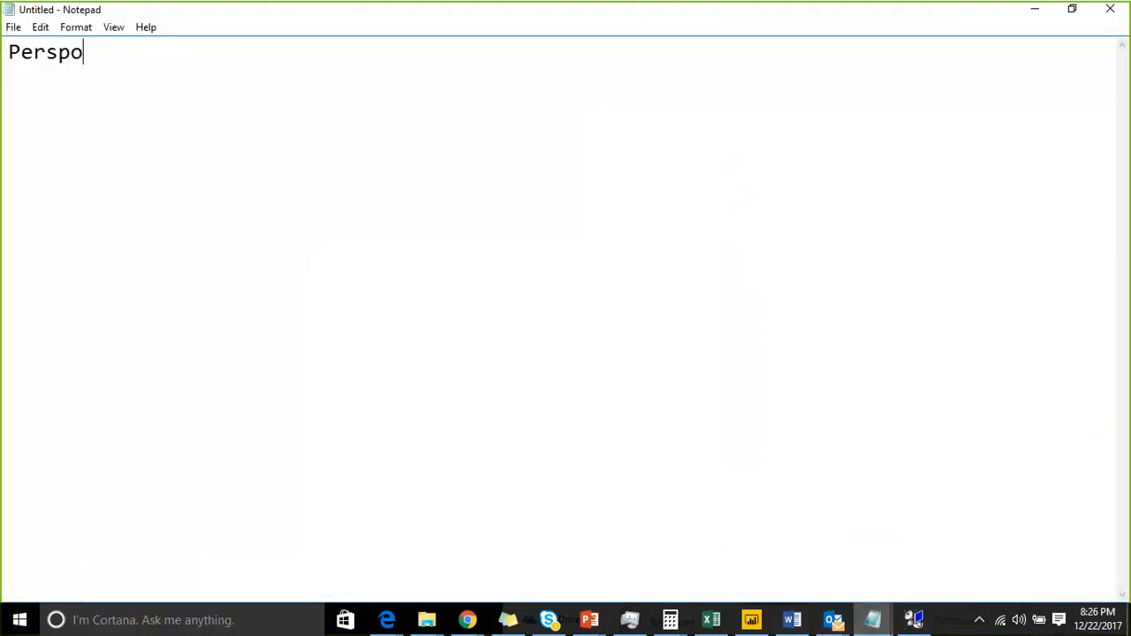
text(ective :)
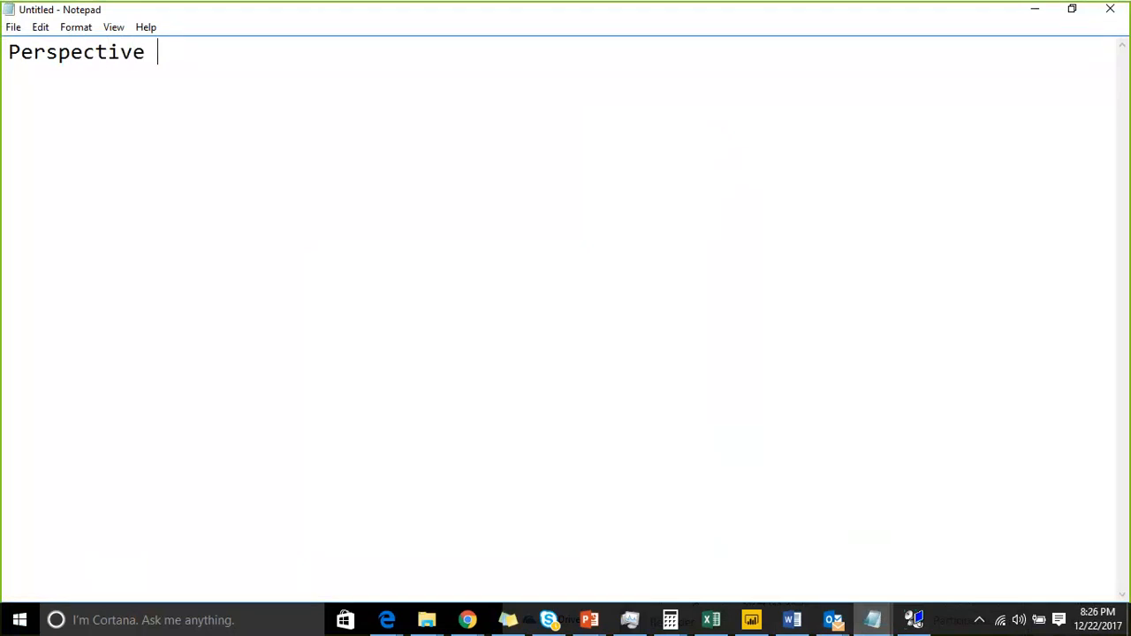
key(Return)
key(Return)
text(part if)
key(BackSpace)
key(BackSpace)
key(BackSpace)
text(of a c)
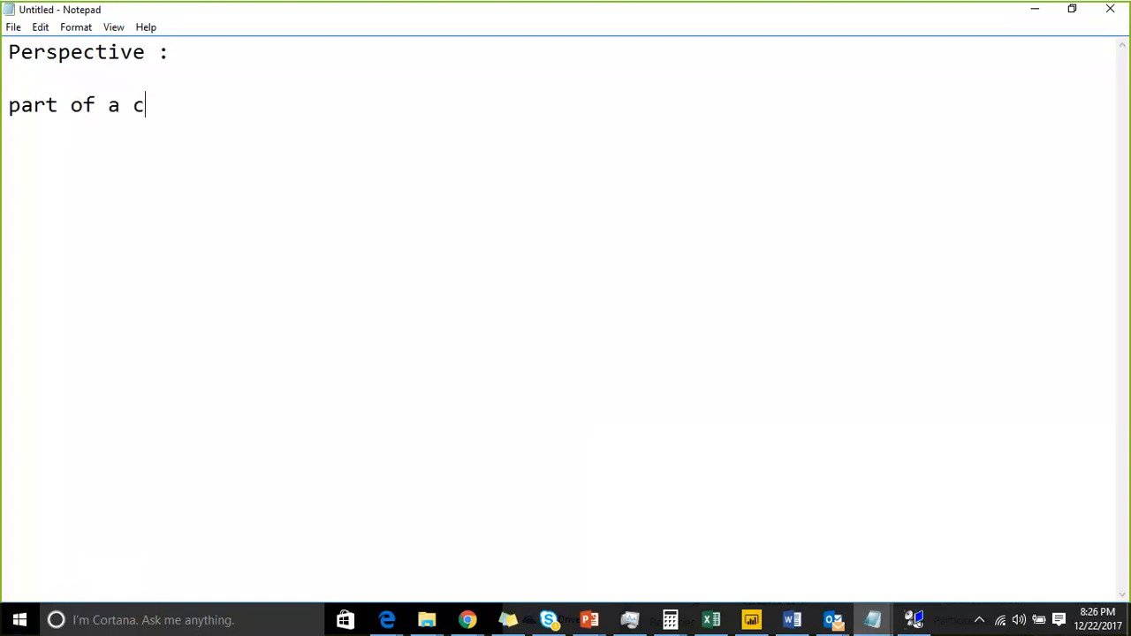
text(ube or slice o)
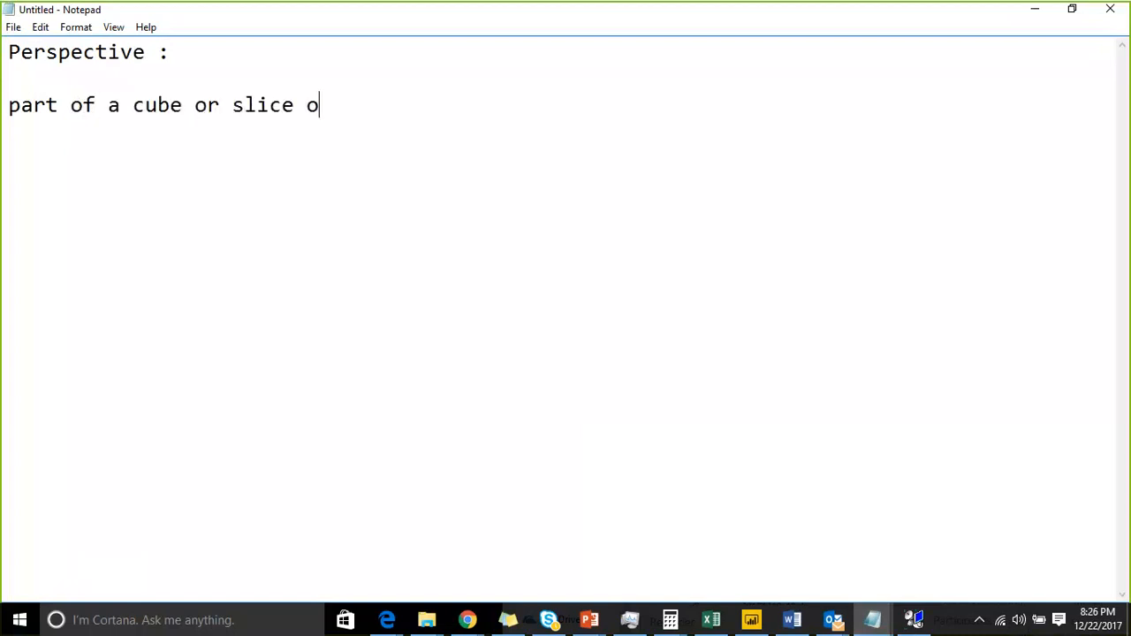
text(f a cube)
key(Return)
key(Return)
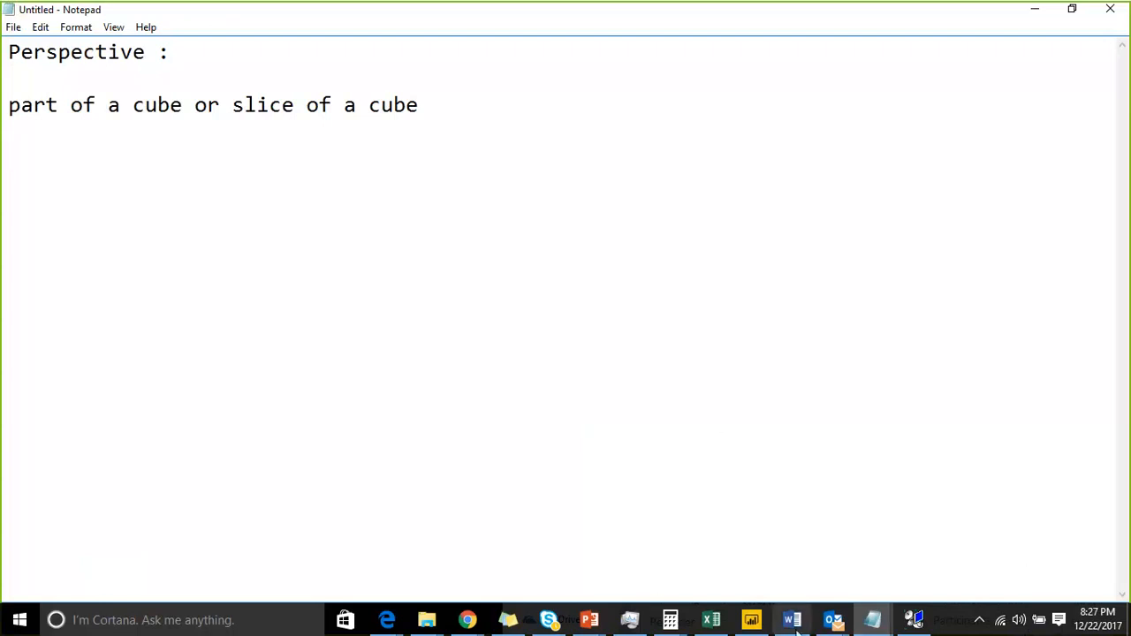
click(911, 621)
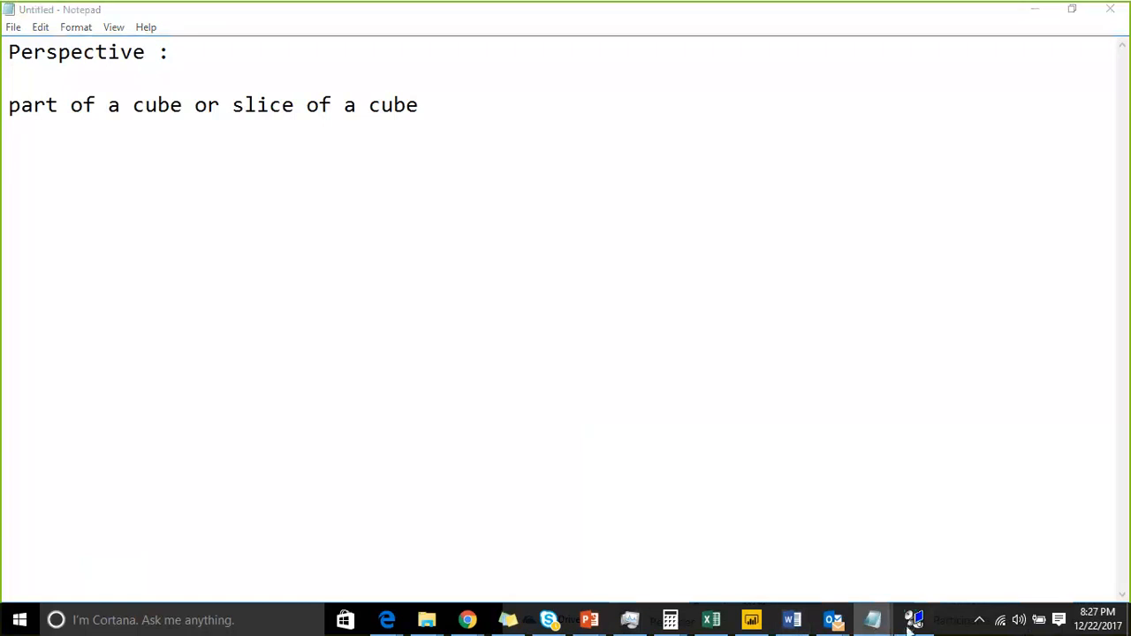
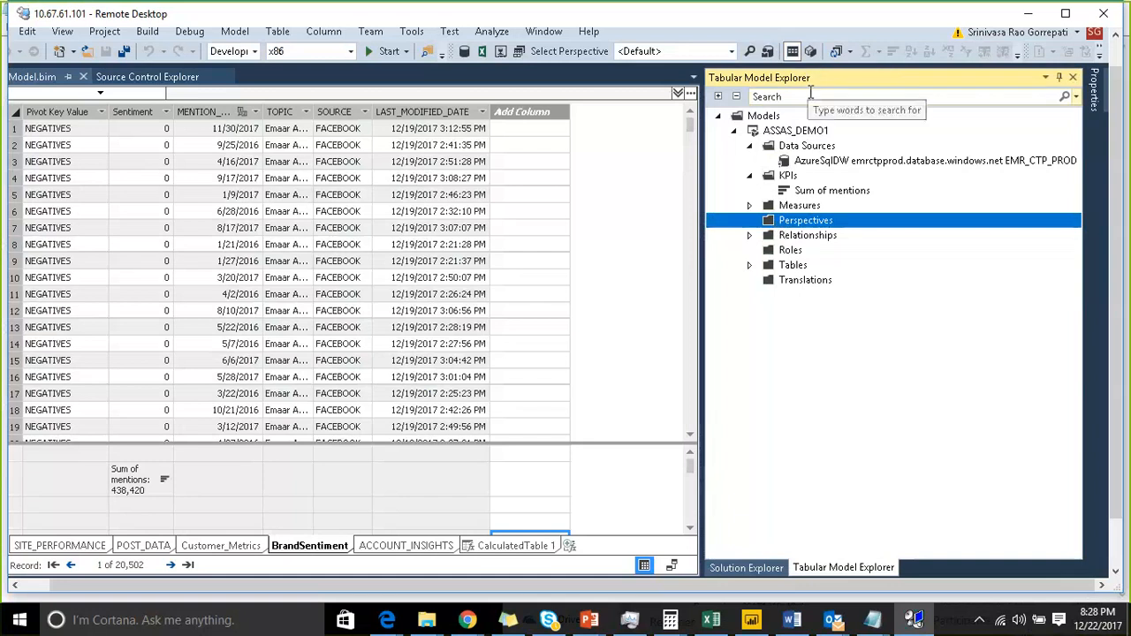
- Create a new perspective named Test that includes the BrandSentiment and CalculatedTable 1 tables
click(477, 478)
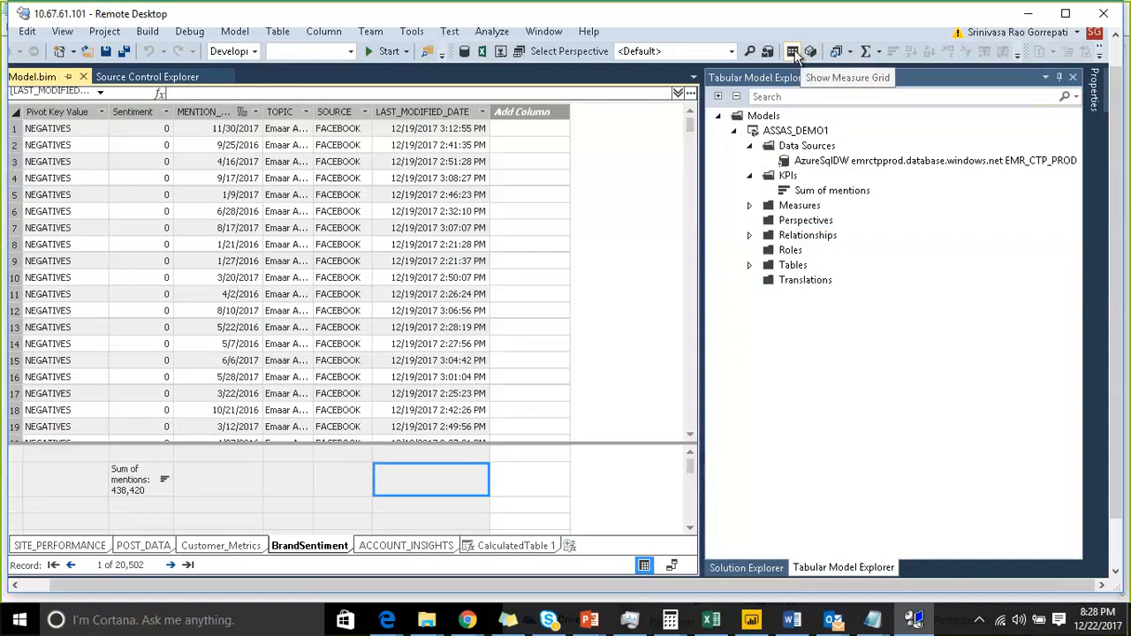
click(520, 51)
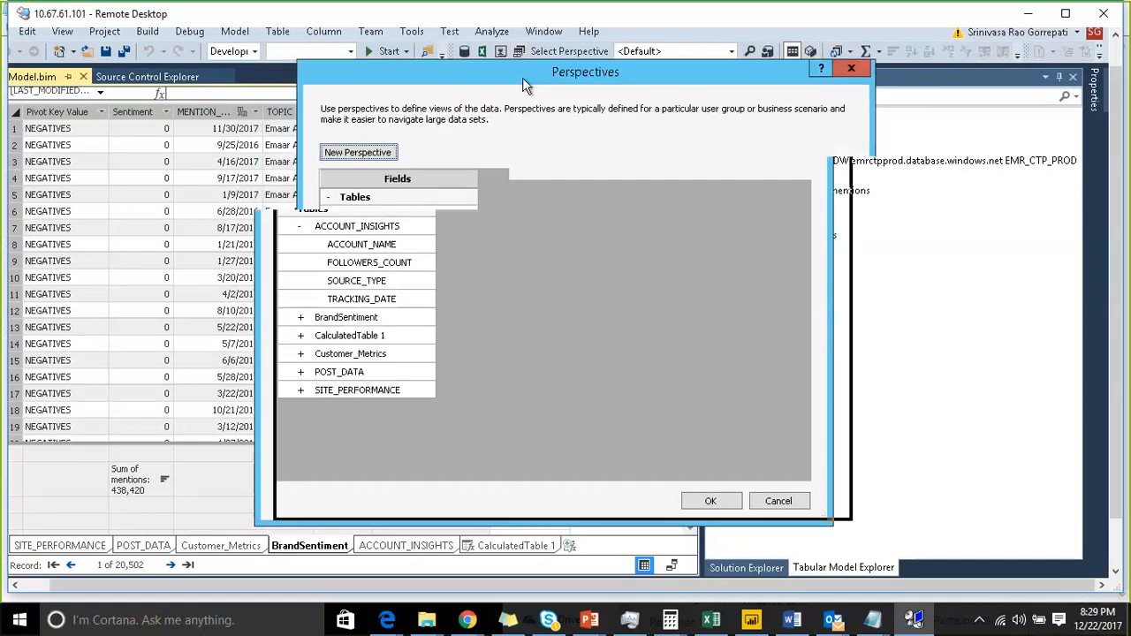
click(344, 213)
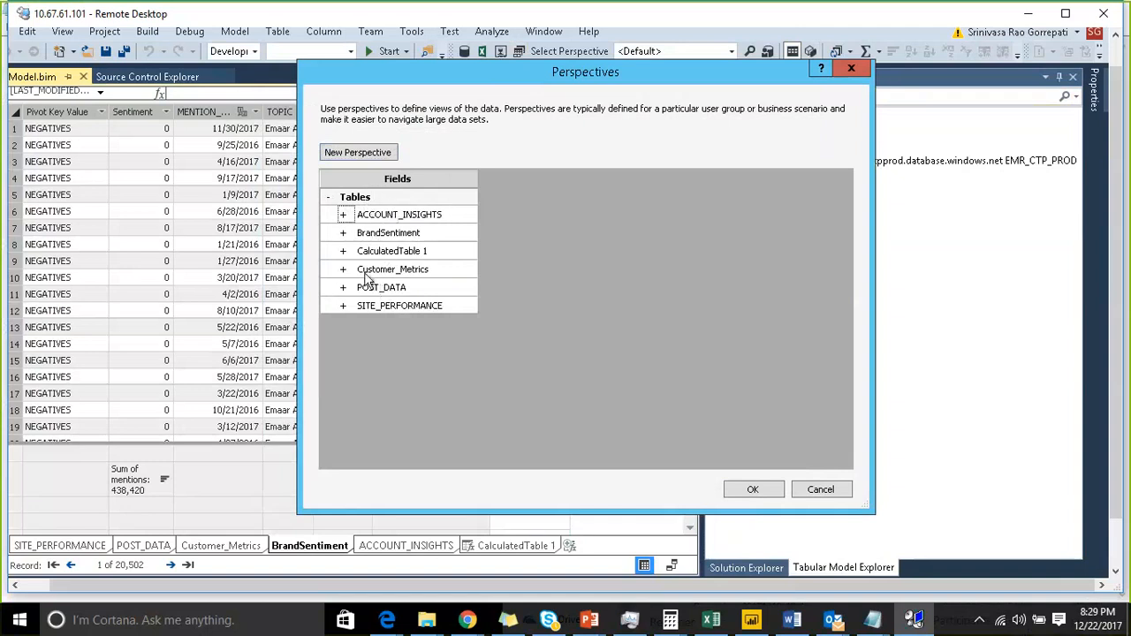
click(367, 154)
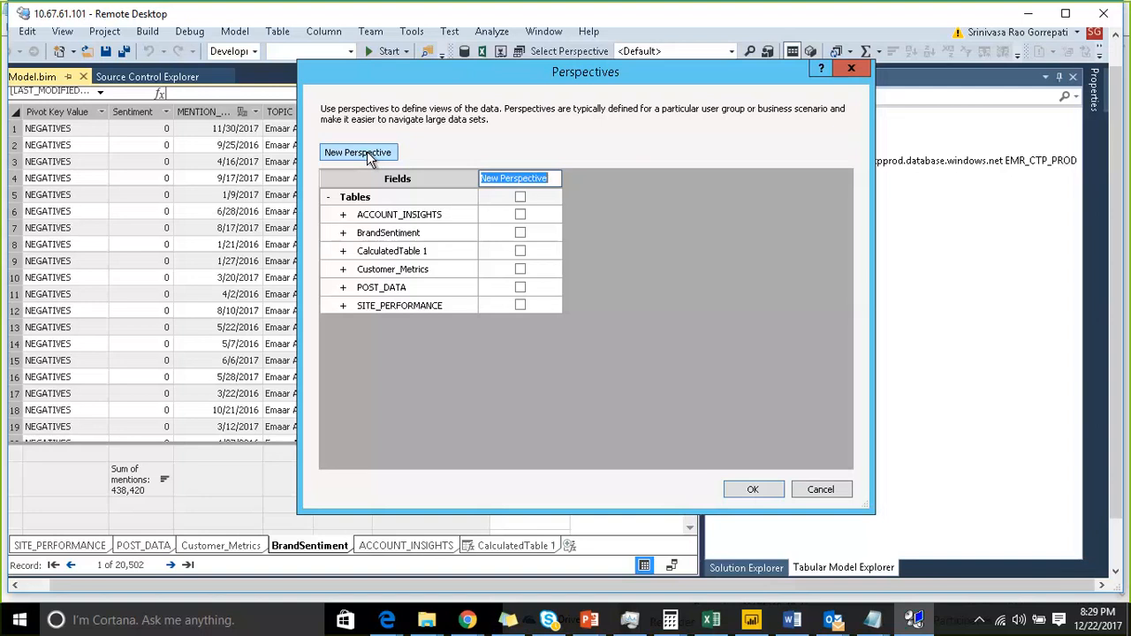
text(Test)
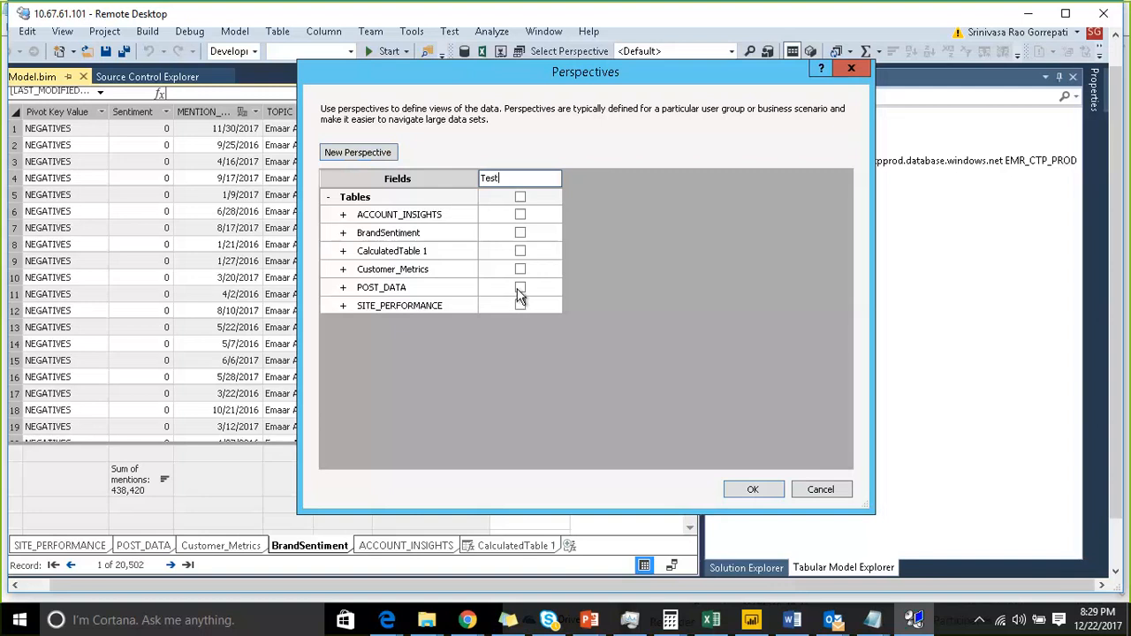
click(521, 233)
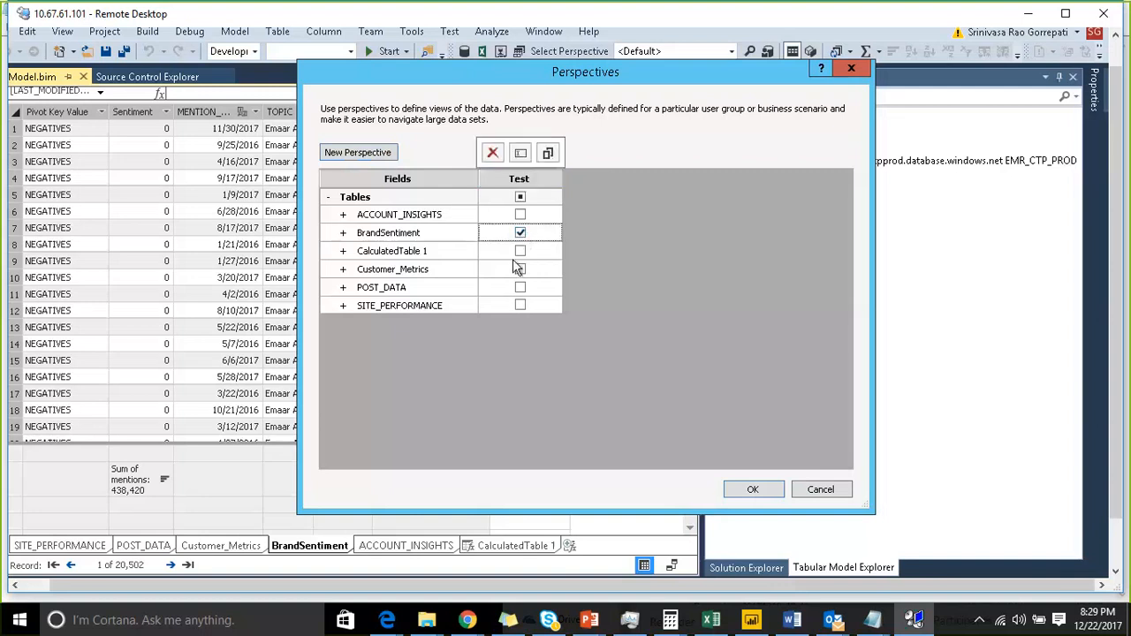
click(520, 252)
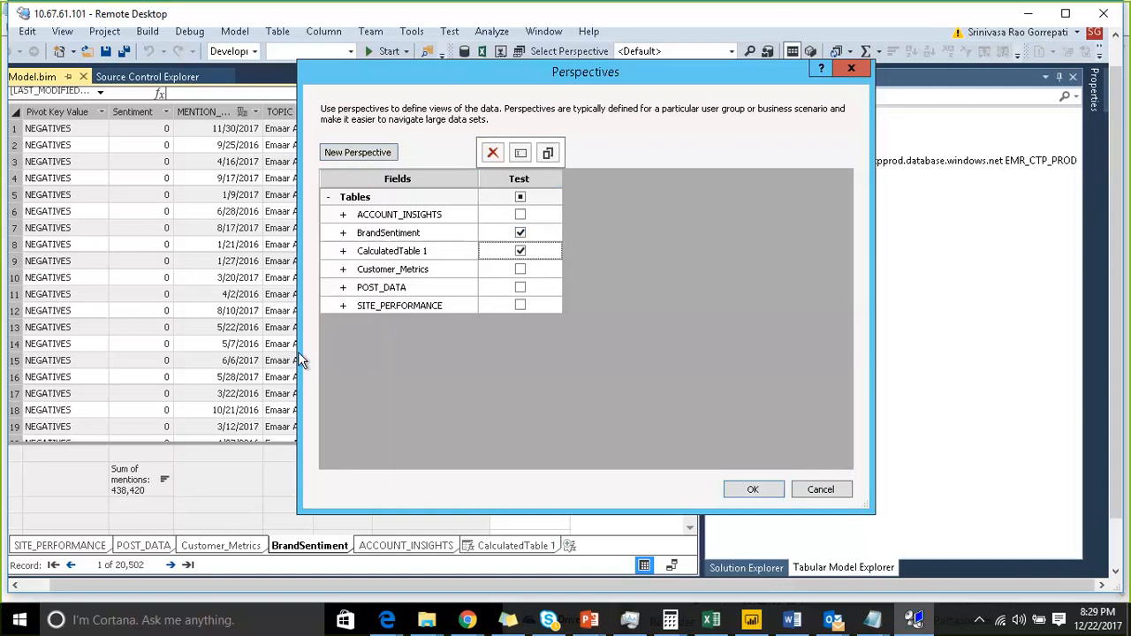
- Exclude the LAST_MODIFIED_DATE column of BrandSentiment from the Test perspective and save the perspectives
click(343, 233)
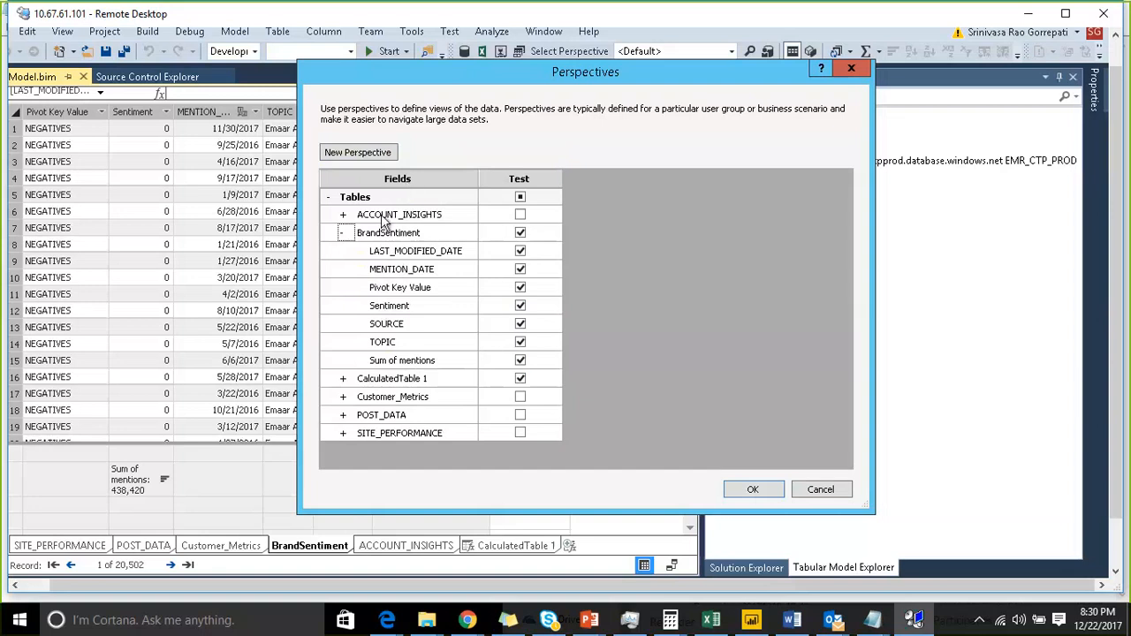
click(521, 253)
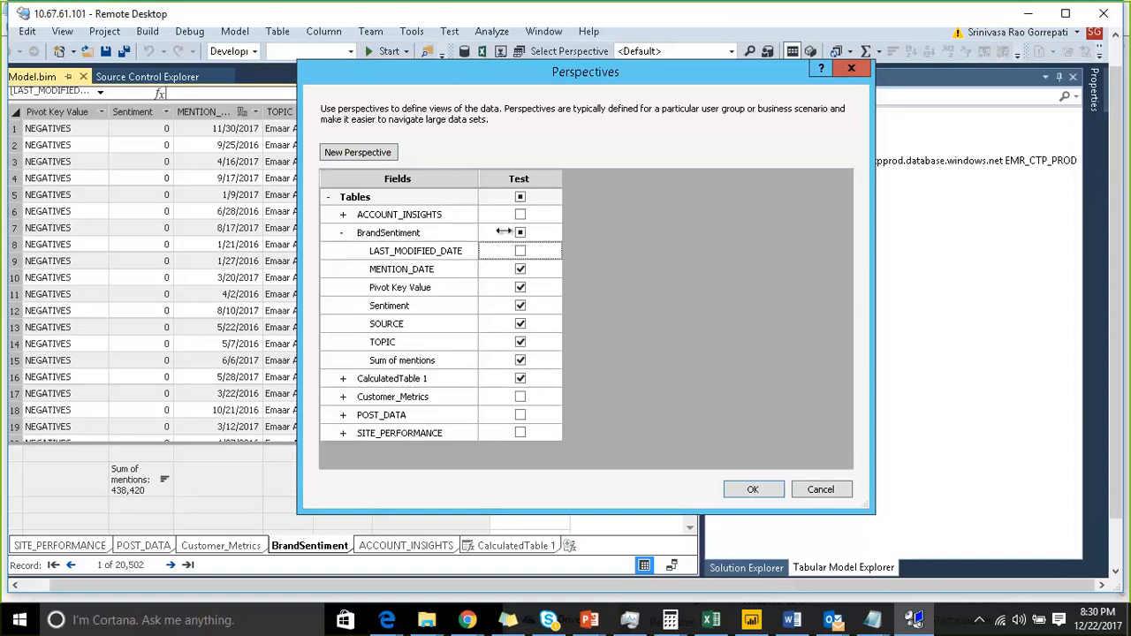
click(342, 233)
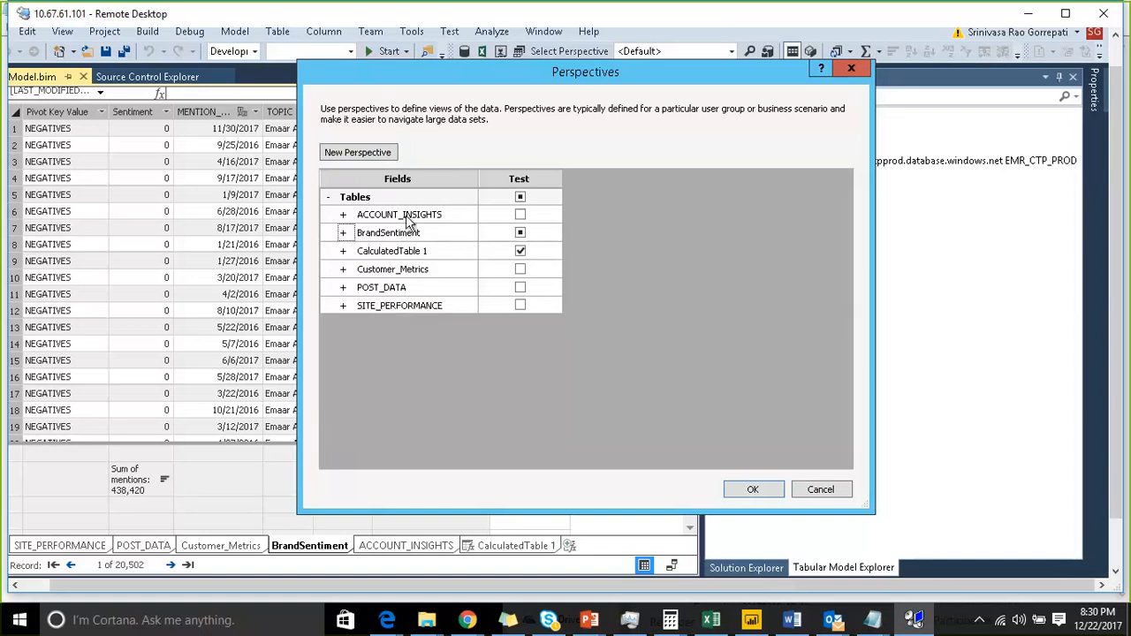
click(746, 492)
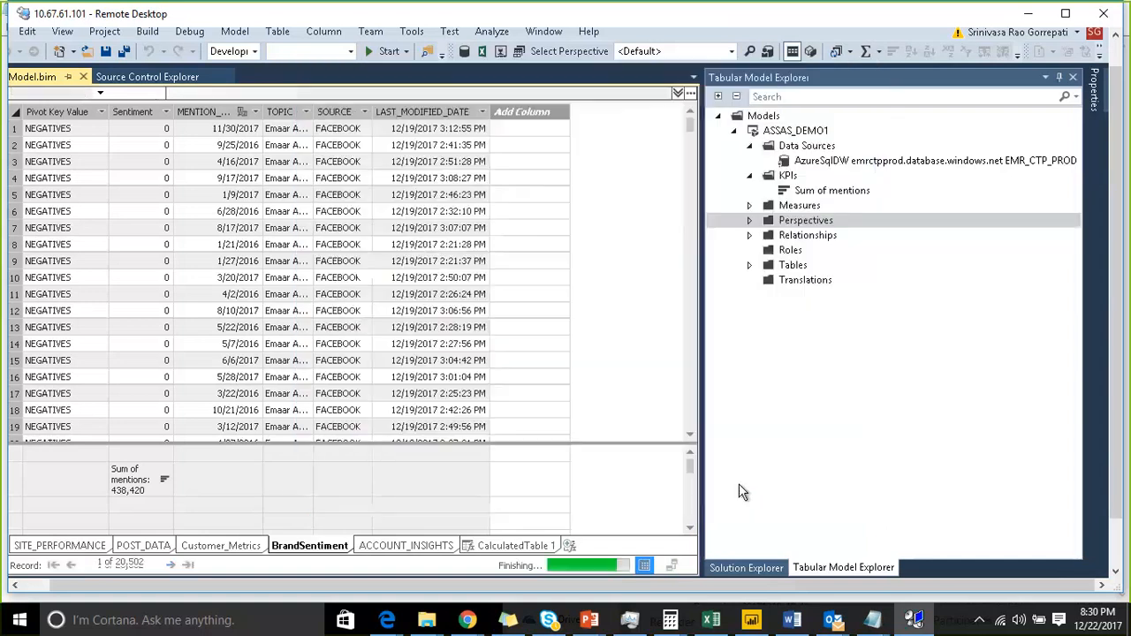
- Switch the model view to the Test perspective and display it in diagram view
click(749, 220)
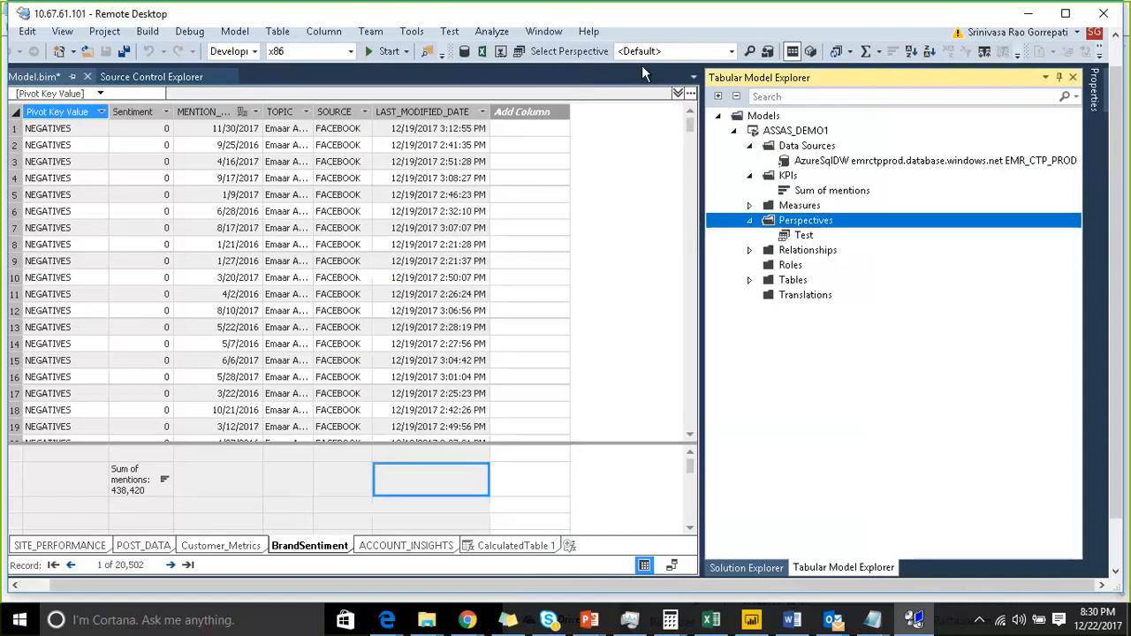
click(731, 51)
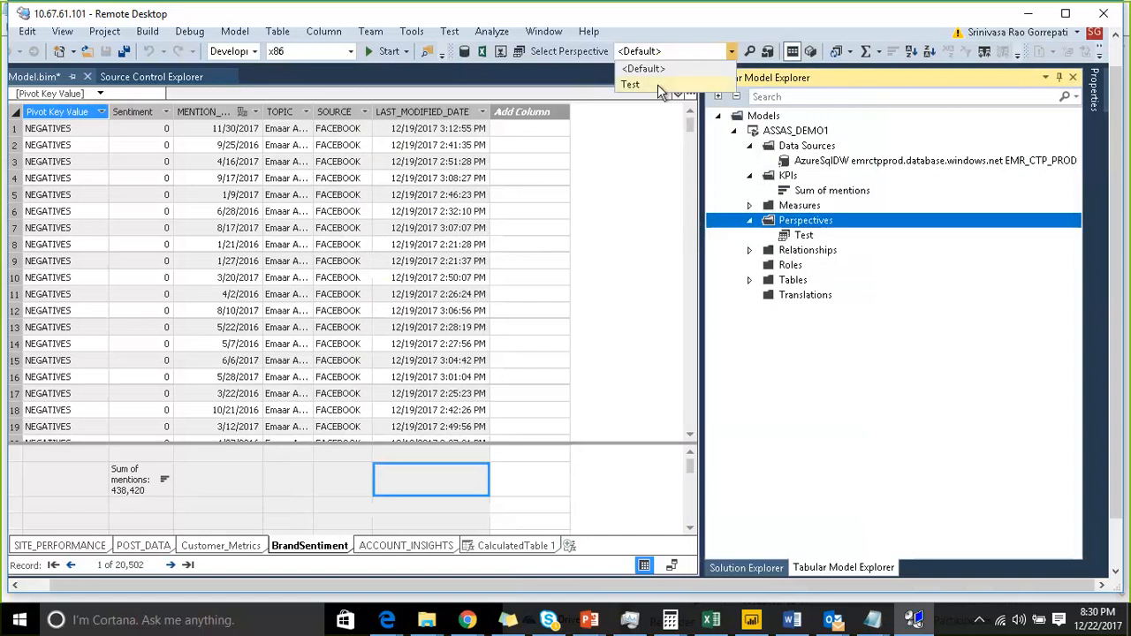
click(657, 84)
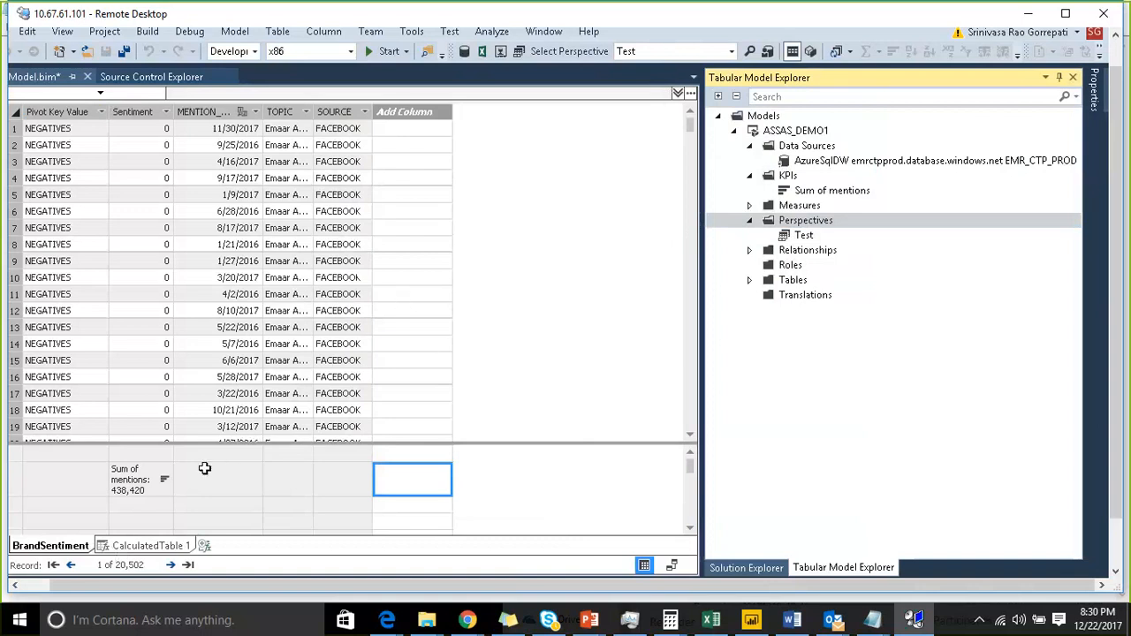
click(670, 566)
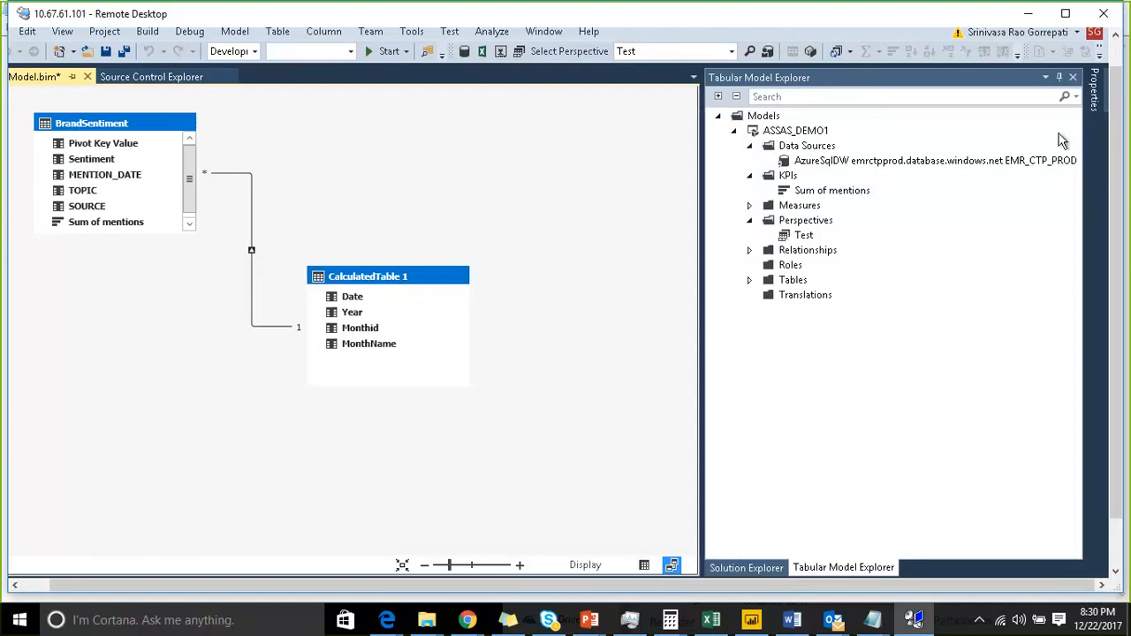
- Build the ASSAS_DEMO1 project and deploy it to the Analysis Services server
click(758, 568)
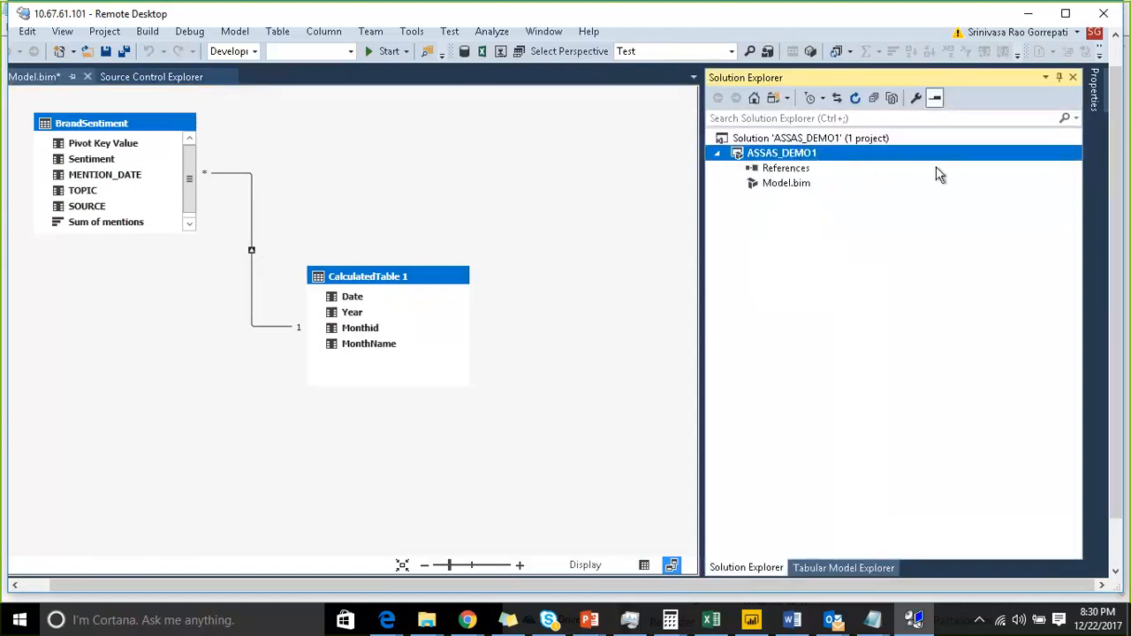
right_click(905, 153)
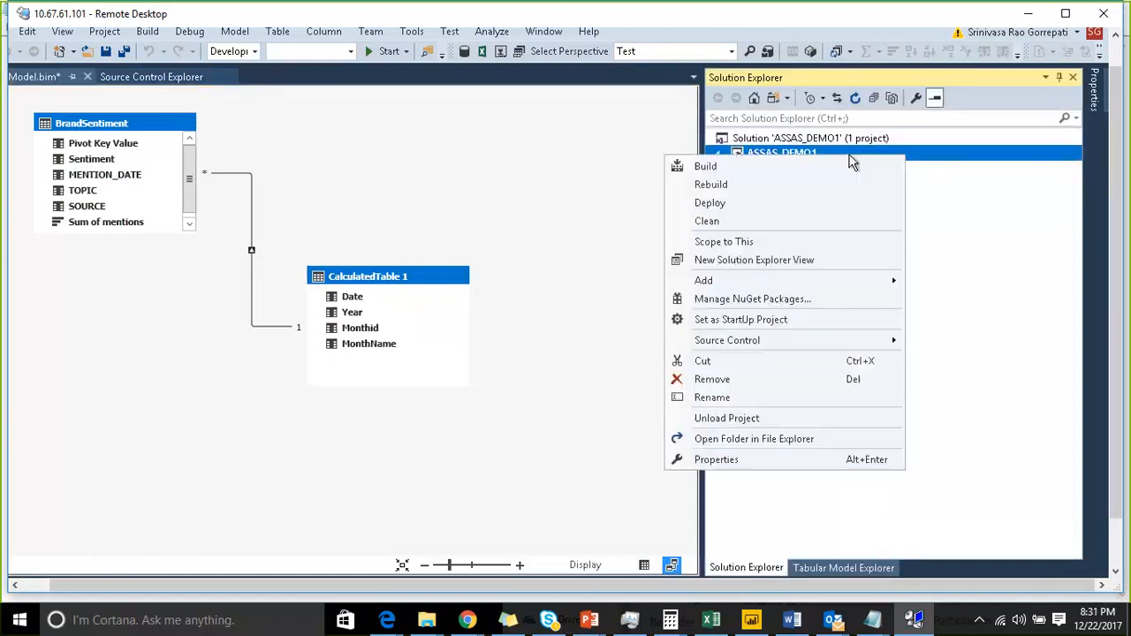
click(722, 167)
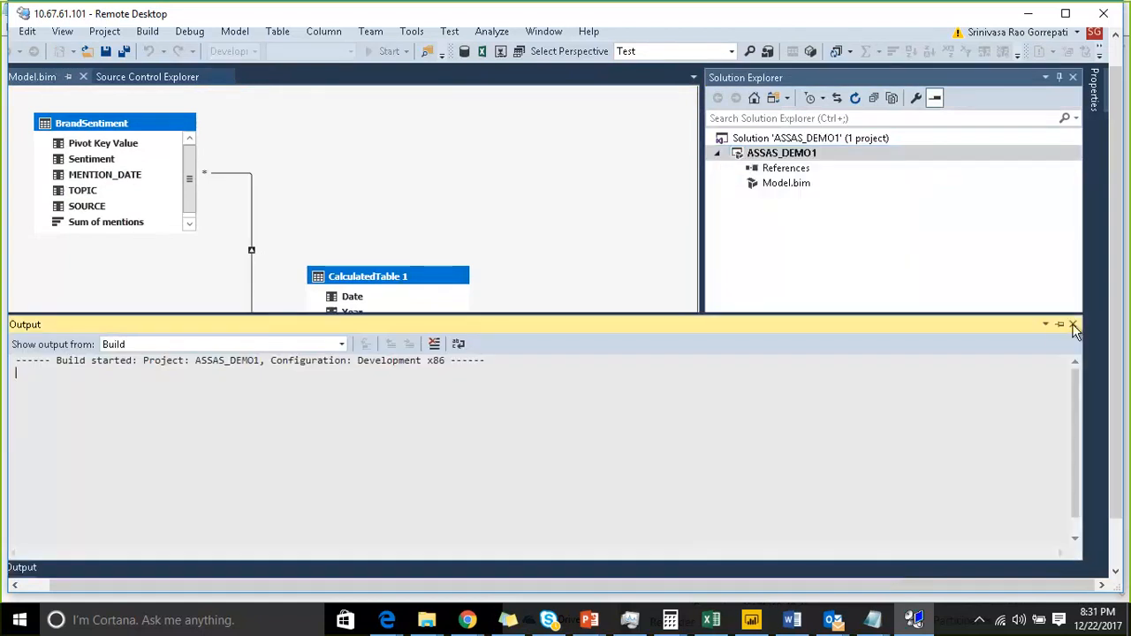
click(1072, 323)
right_click(849, 154)
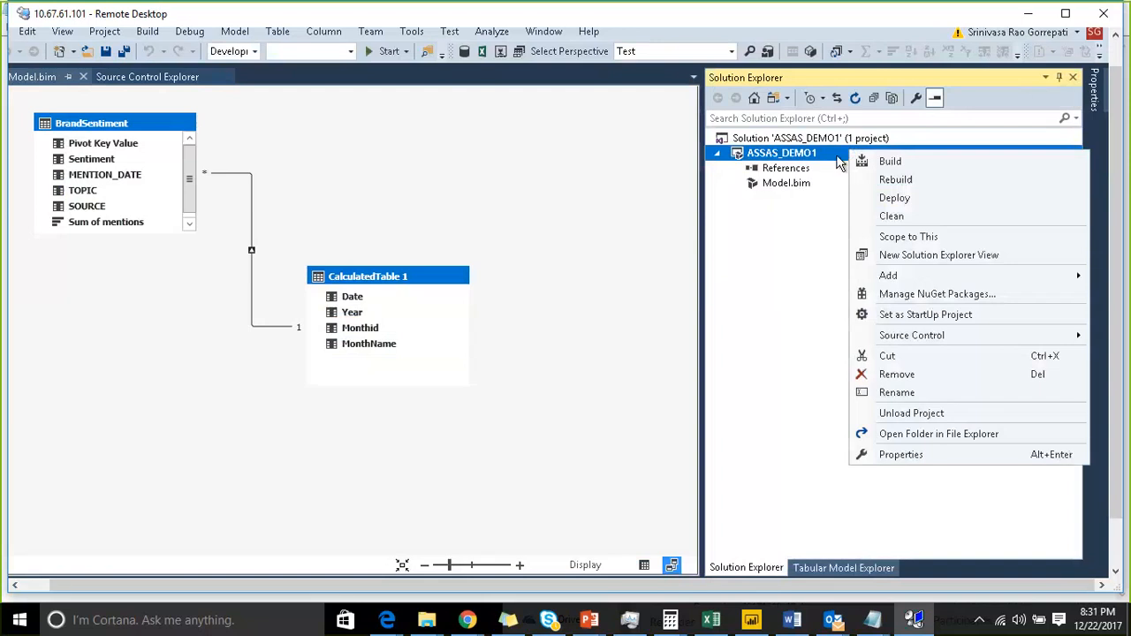
click(908, 201)
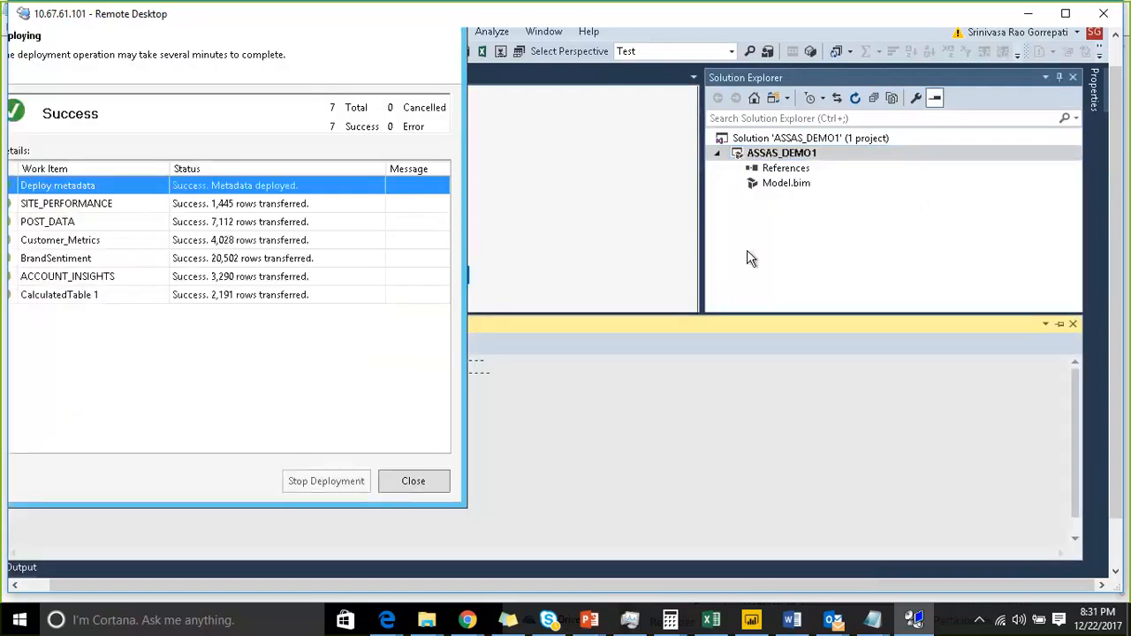
click(439, 481)
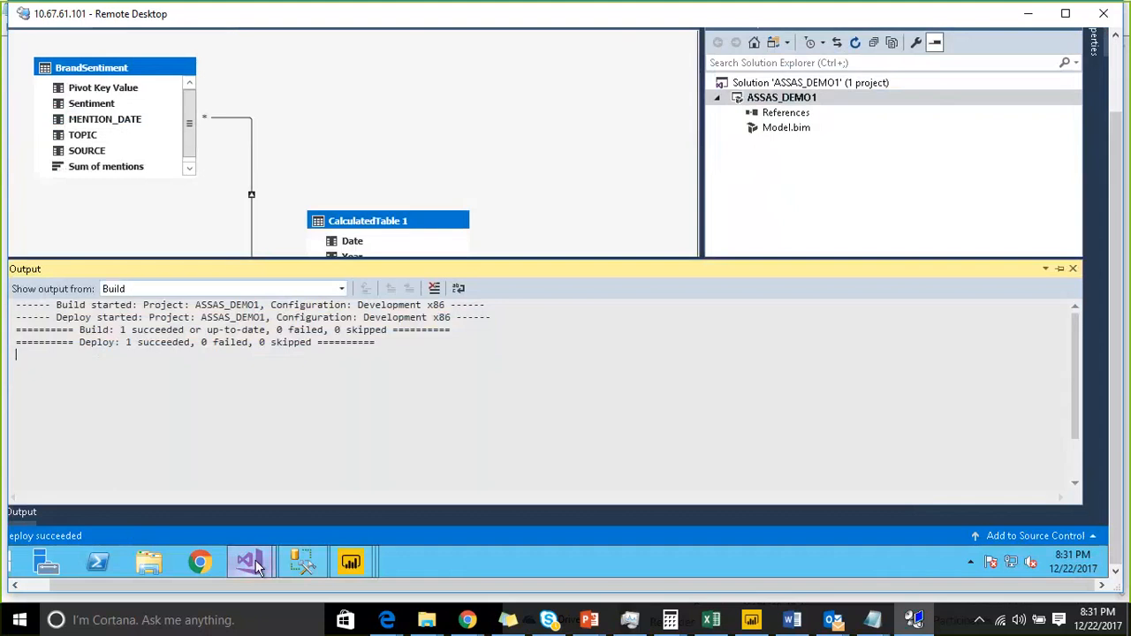
- Switch to SQL Server Management Studio, select the ASSAS_DEMO1 database and reconnect the model browser
mouse_move(294, 558)
click(313, 511)
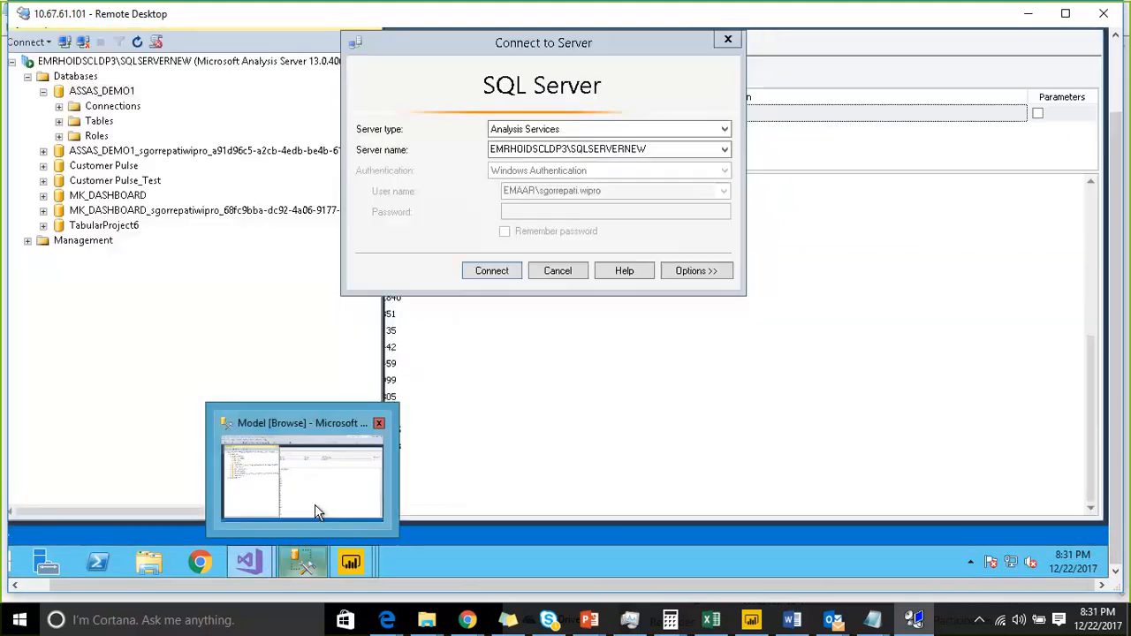
key(Escape)
click(64, 91)
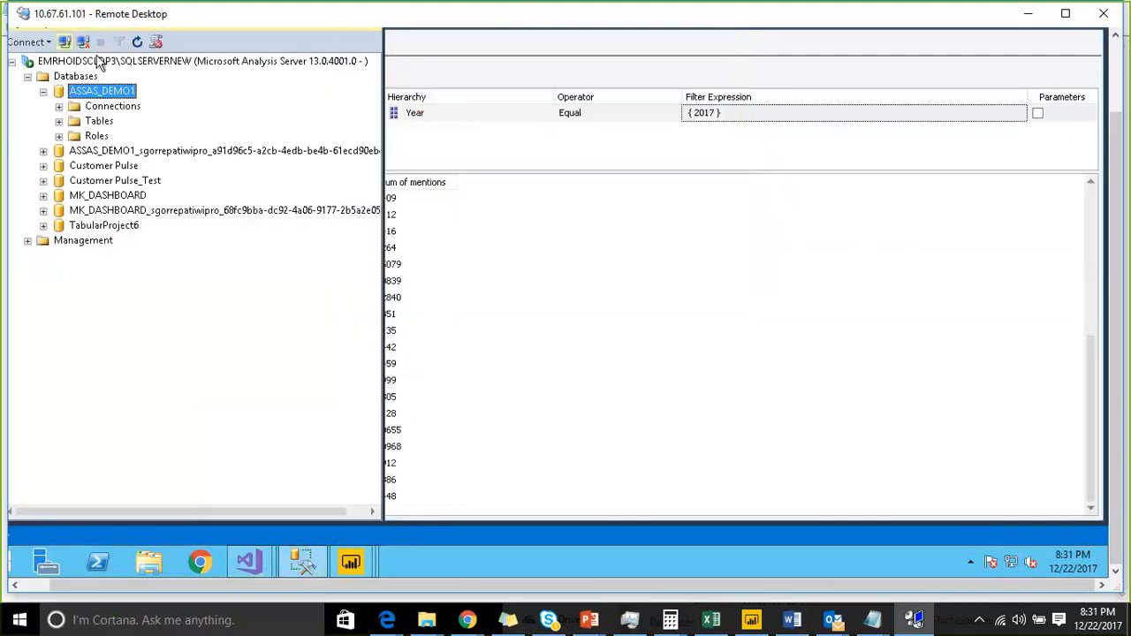
click(1115, 75)
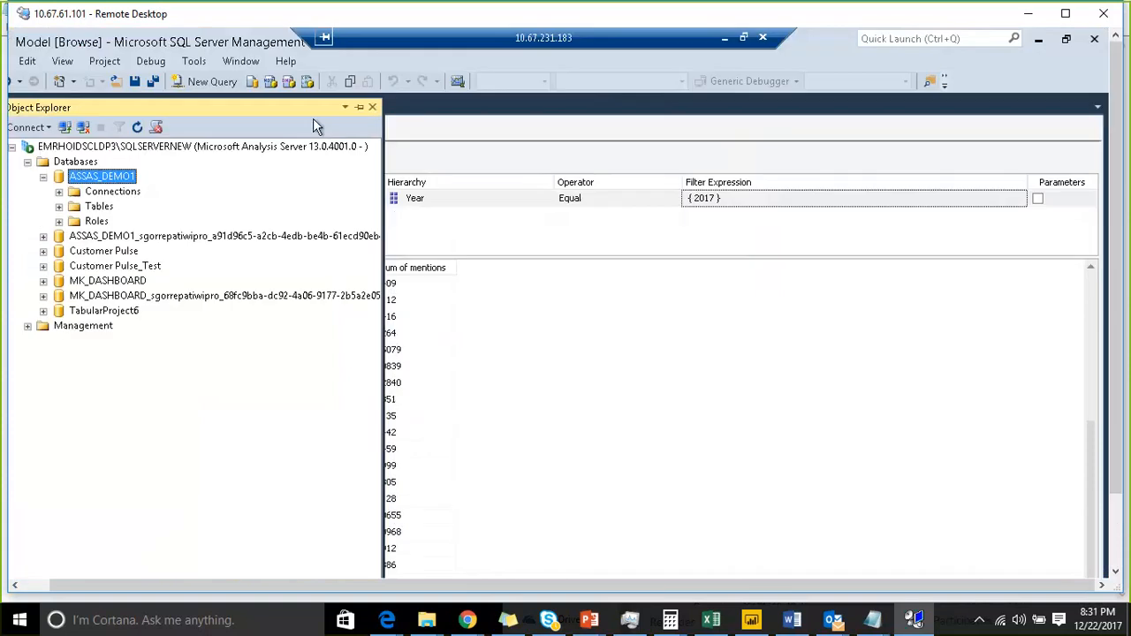
click(358, 108)
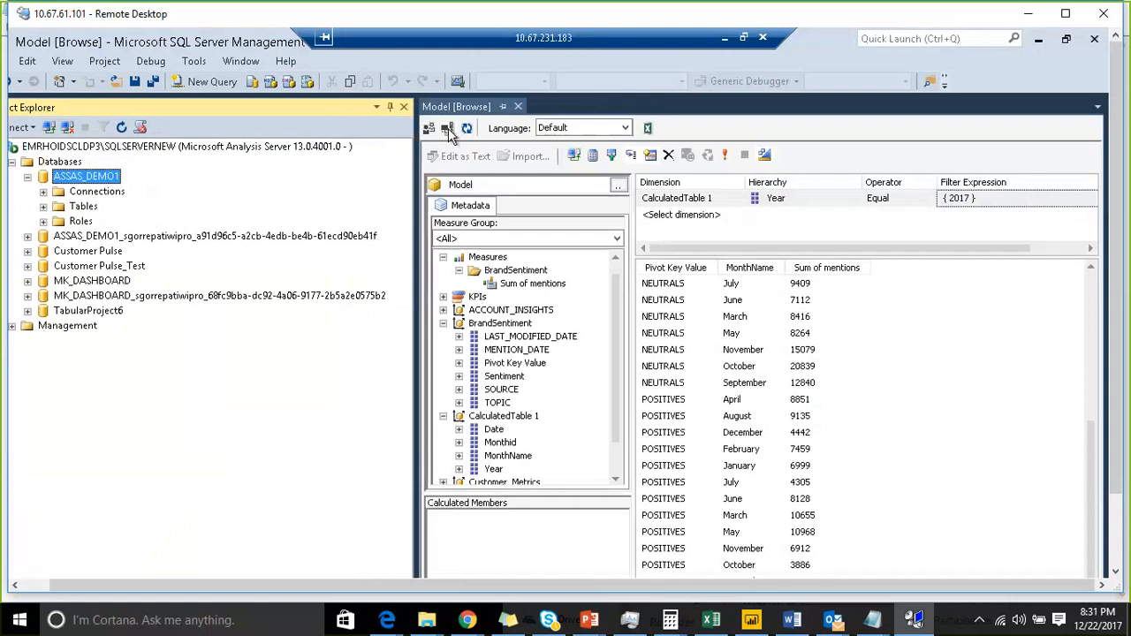
click(448, 128)
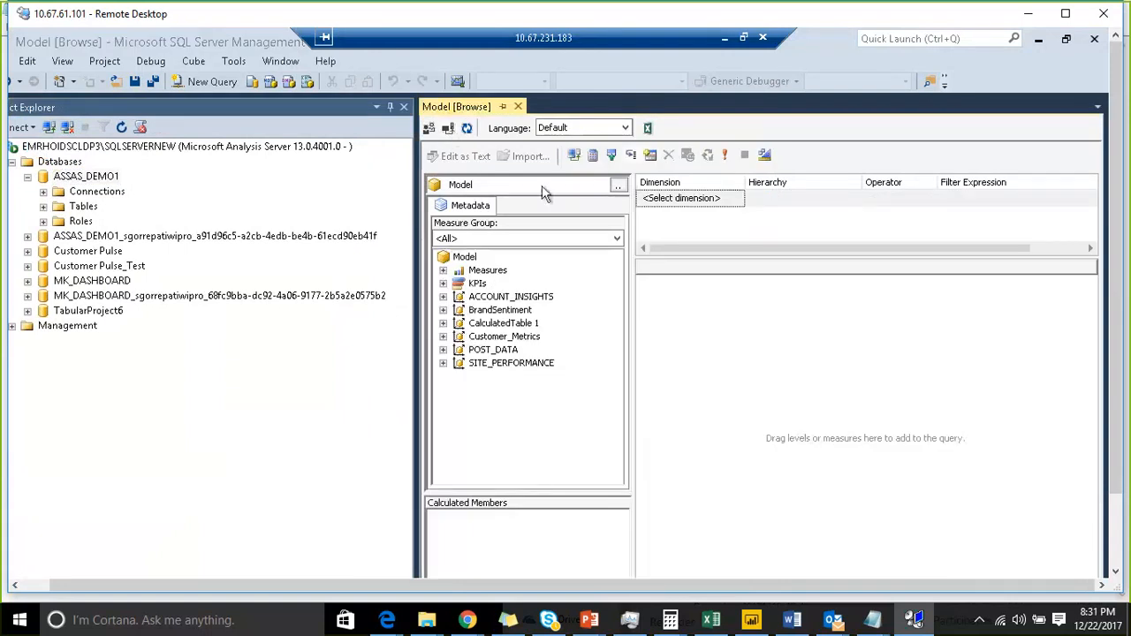
- Browse the cube through the Test perspective and expand its BrandSentiment table
click(618, 186)
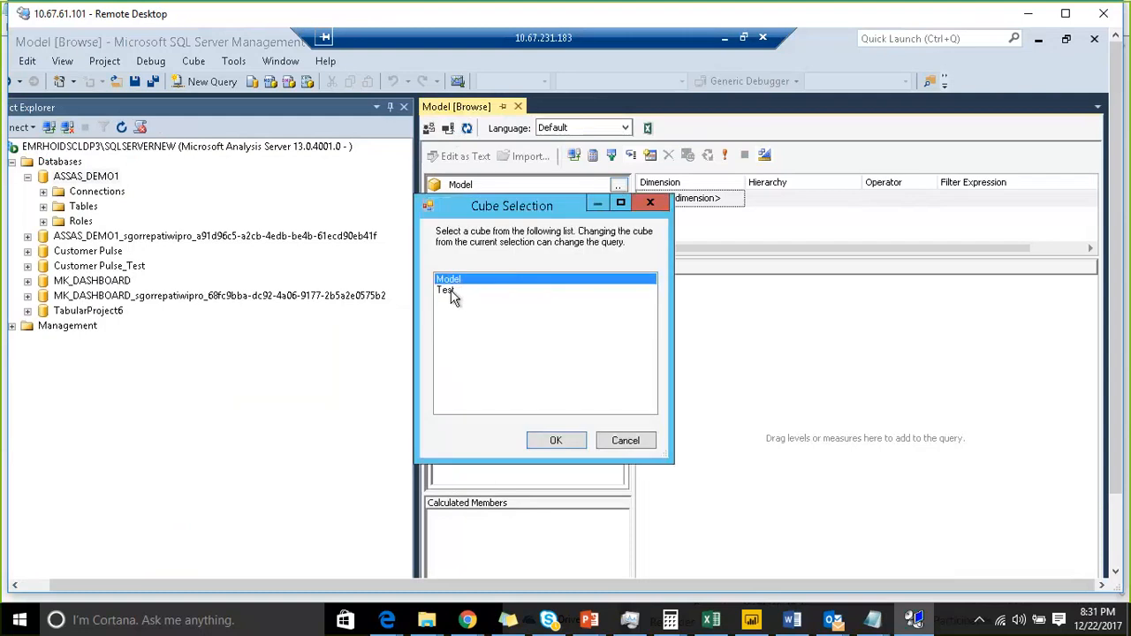
click(448, 291)
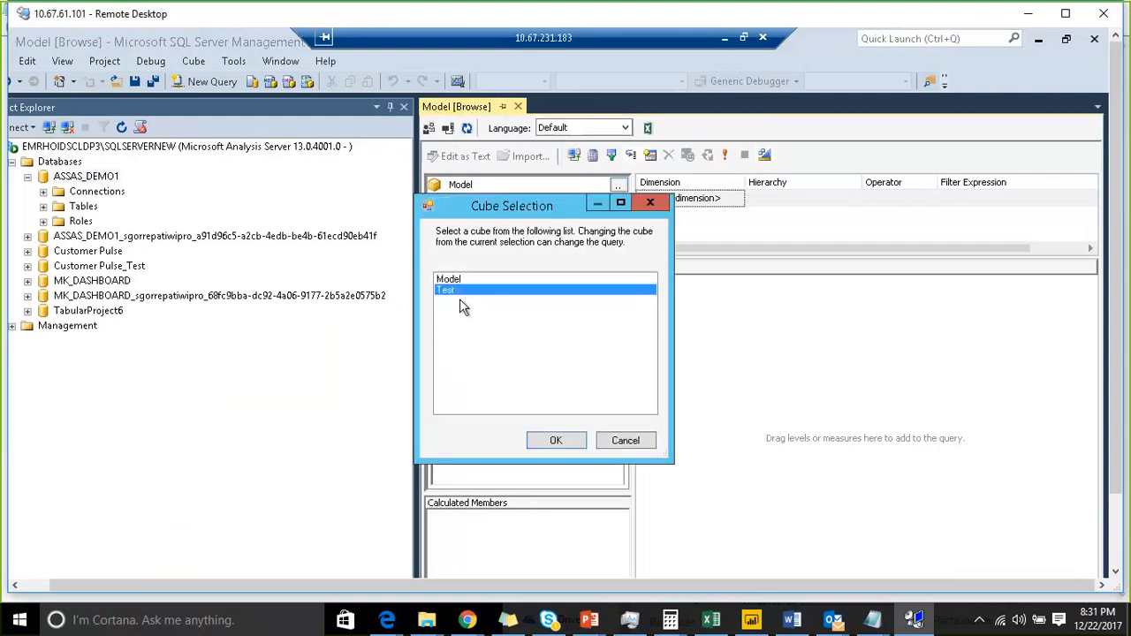
click(552, 440)
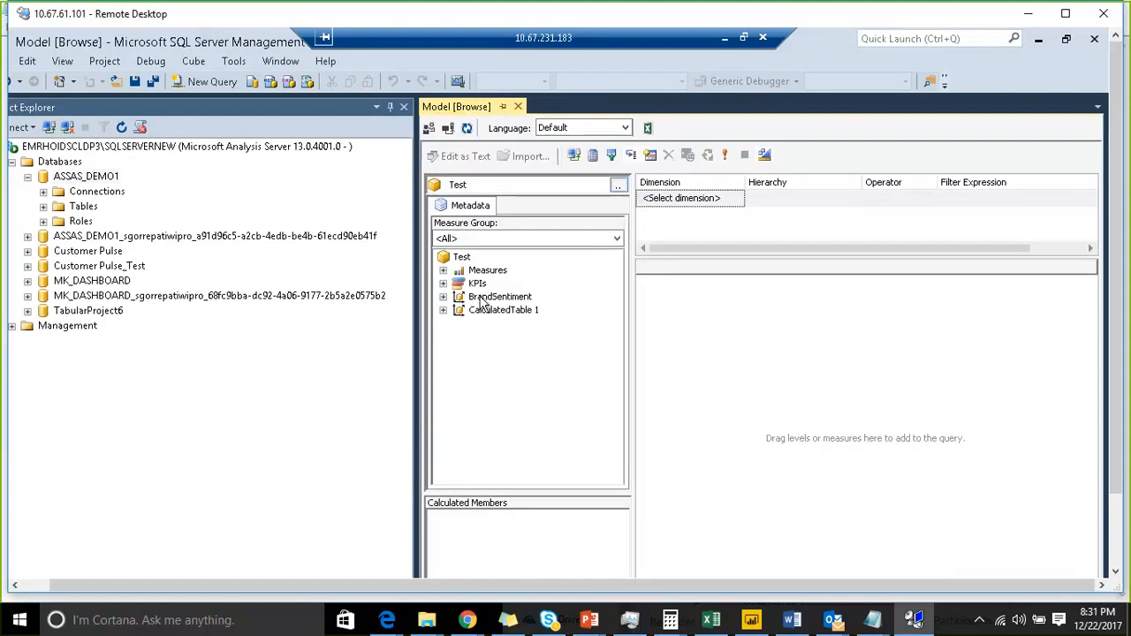
click(443, 297)
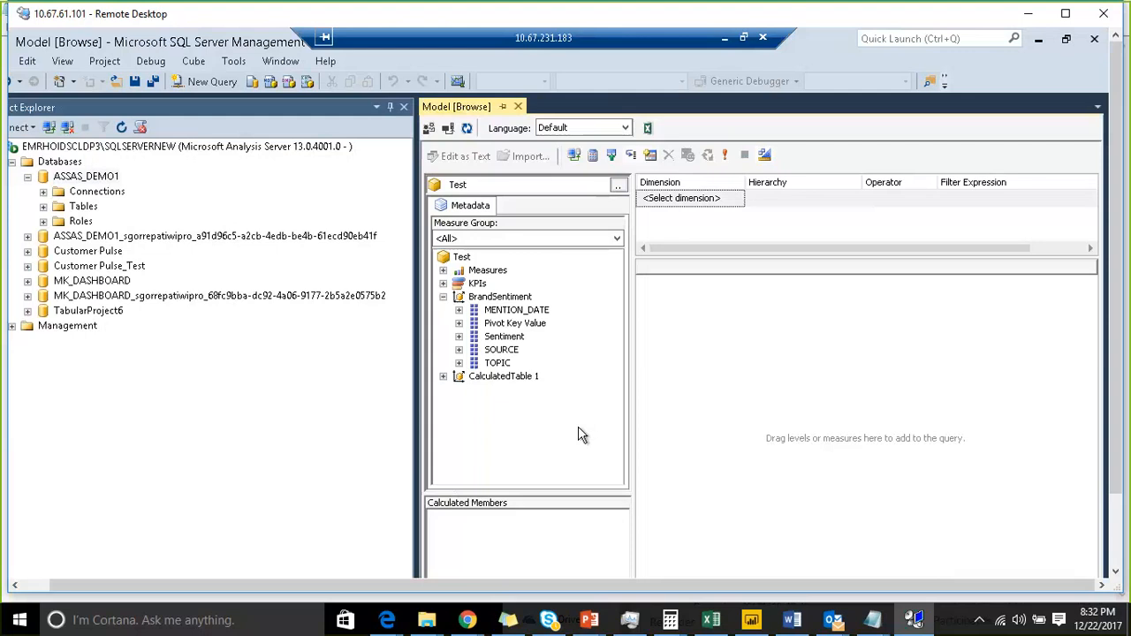
click(716, 622)
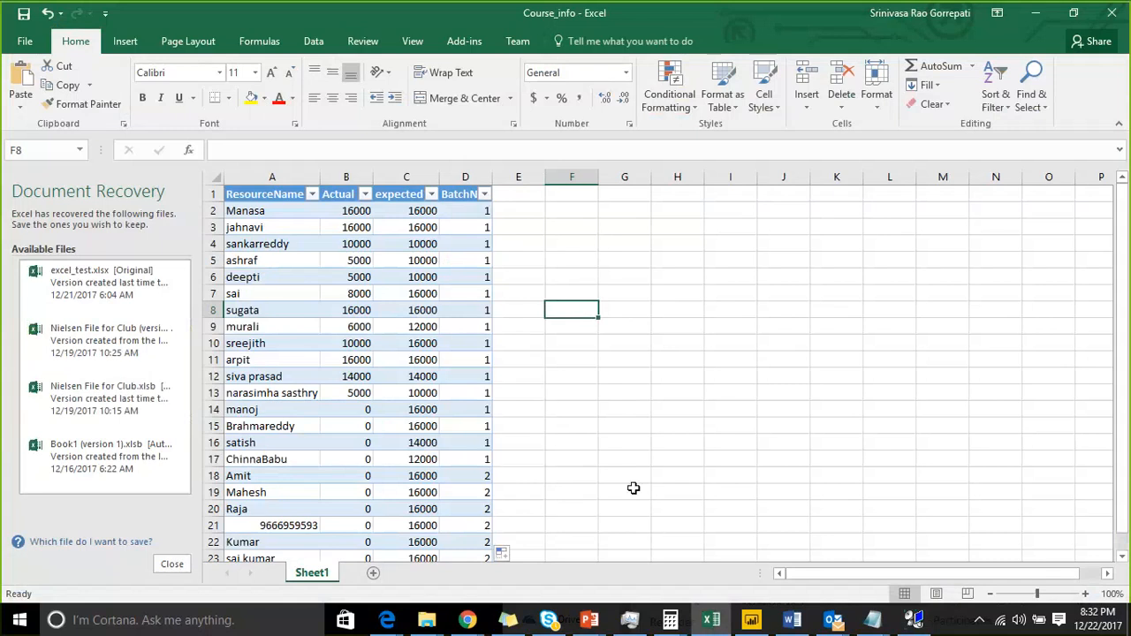
click(606, 373)
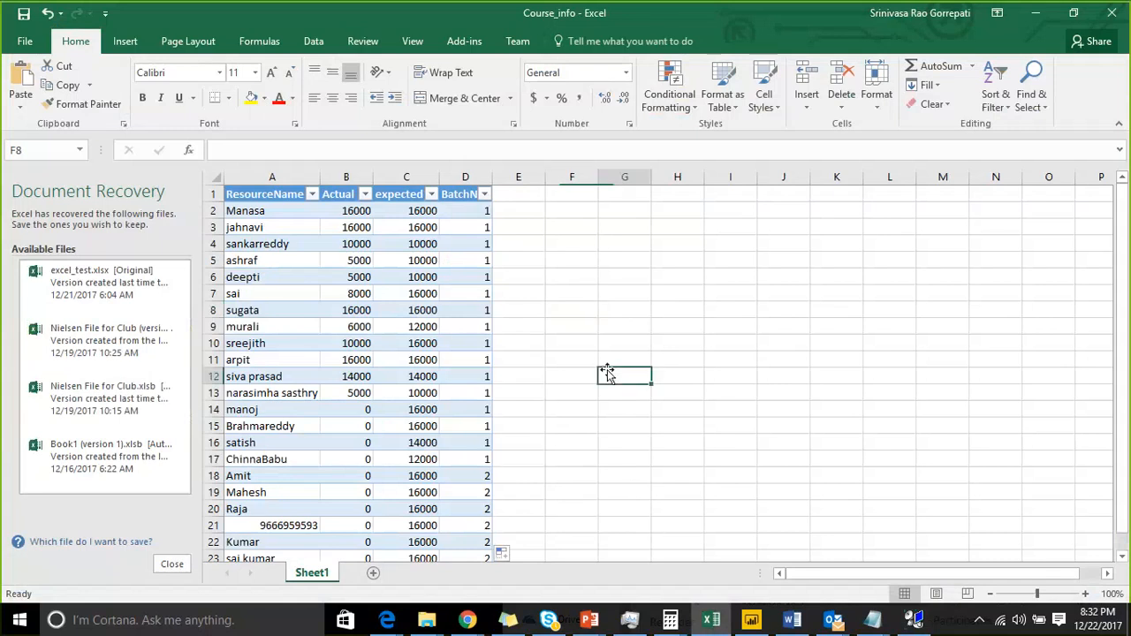
click(1026, 11)
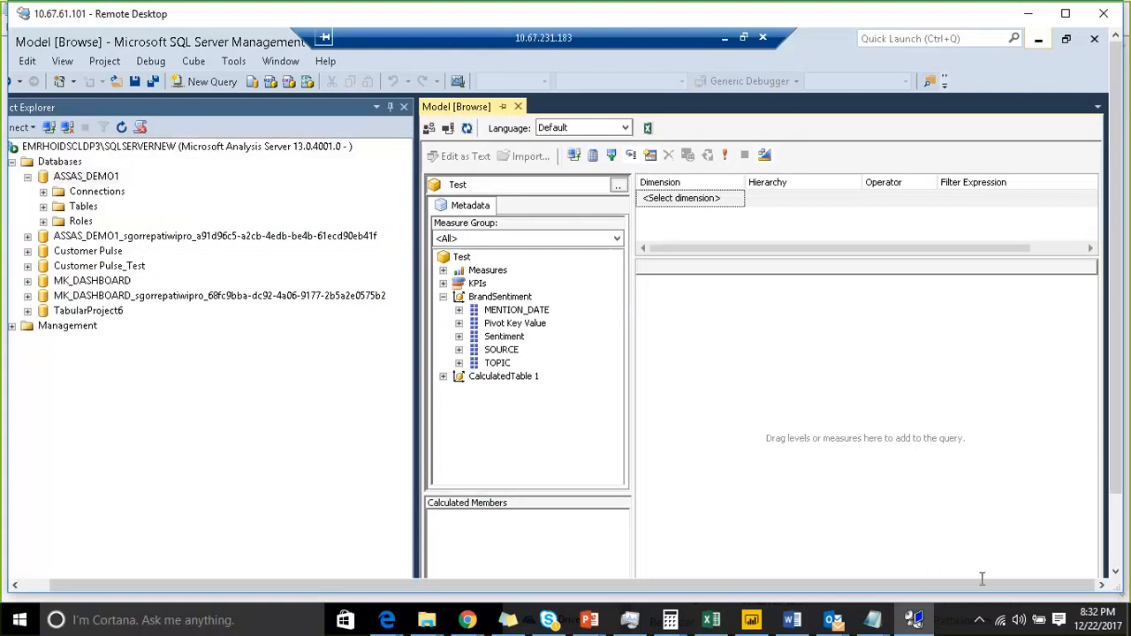
- Switch back to the Visual Studio tabular model project
click(916, 621)
click(917, 621)
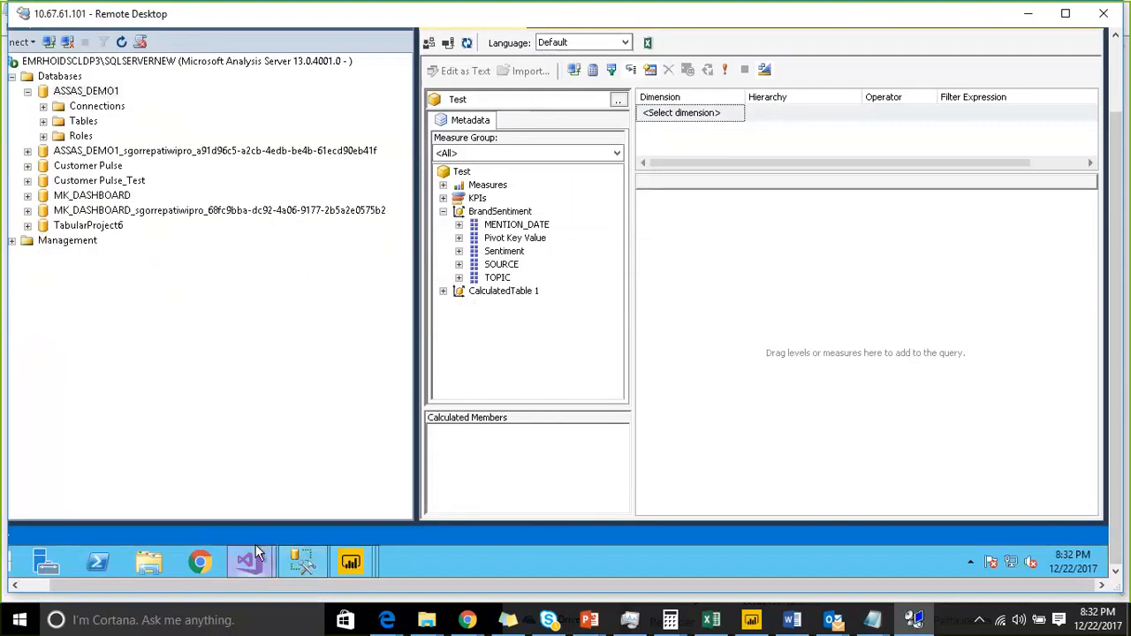
mouse_move(256, 545)
click(296, 512)
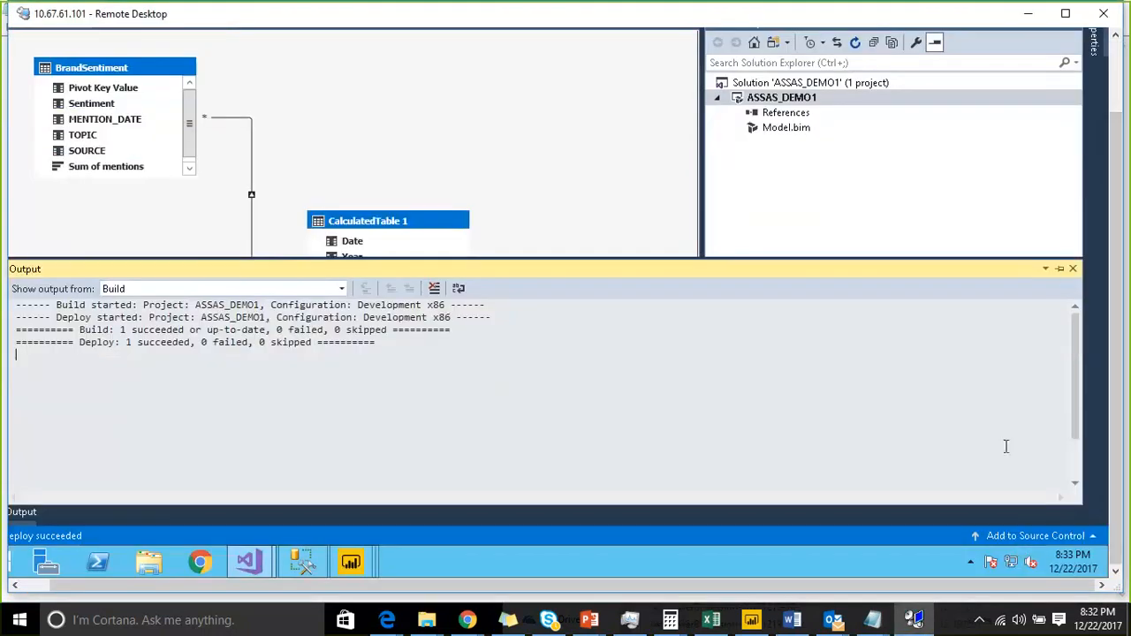
click(1059, 268)
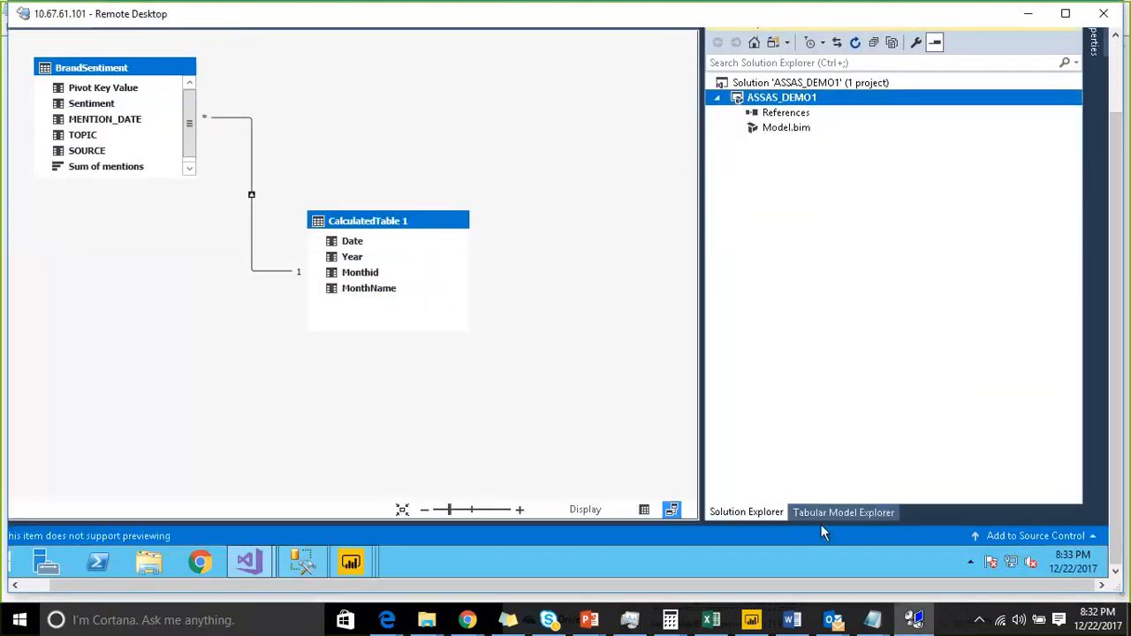
click(643, 510)
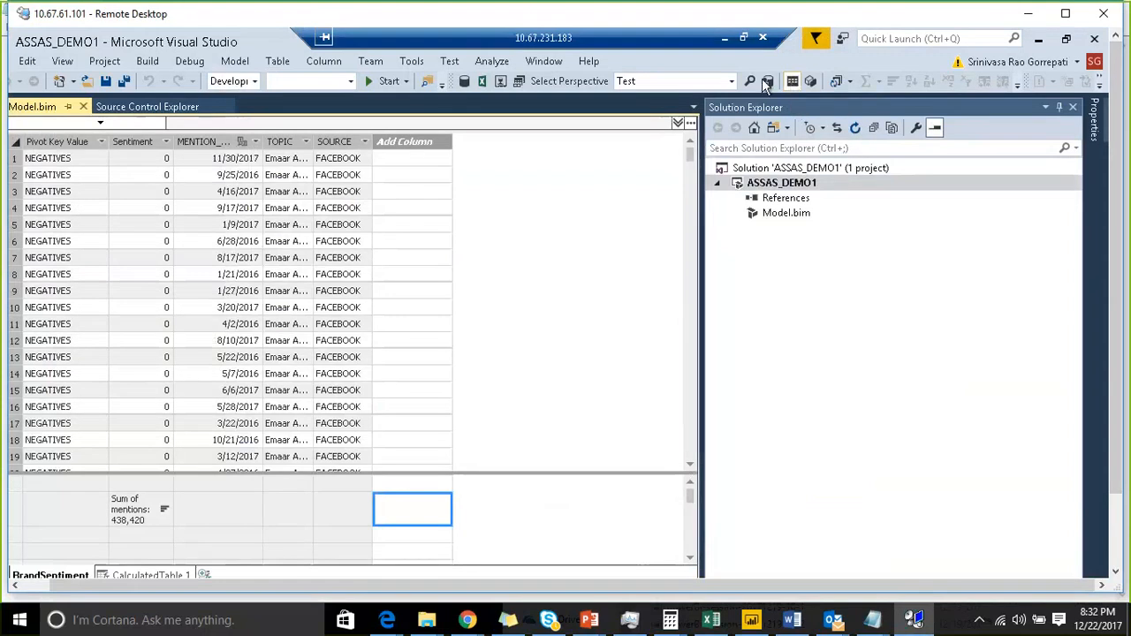
click(518, 81)
click(347, 196)
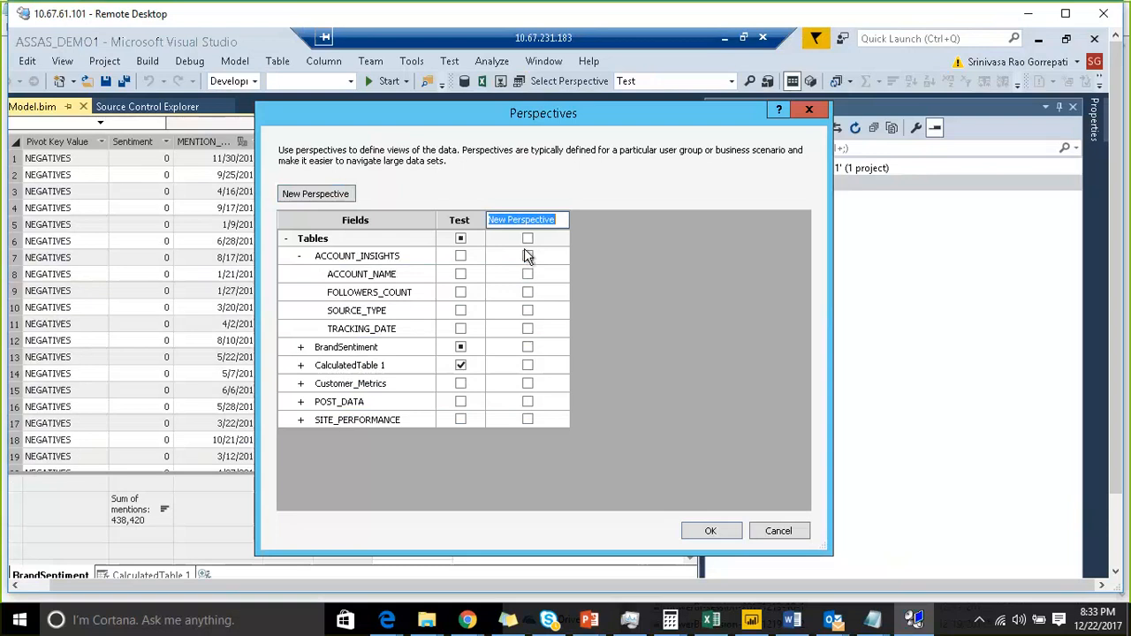
click(765, 534)
- Open the Tabular Model Explorer and expand the model's Perspectives and Relationships folders
click(731, 80)
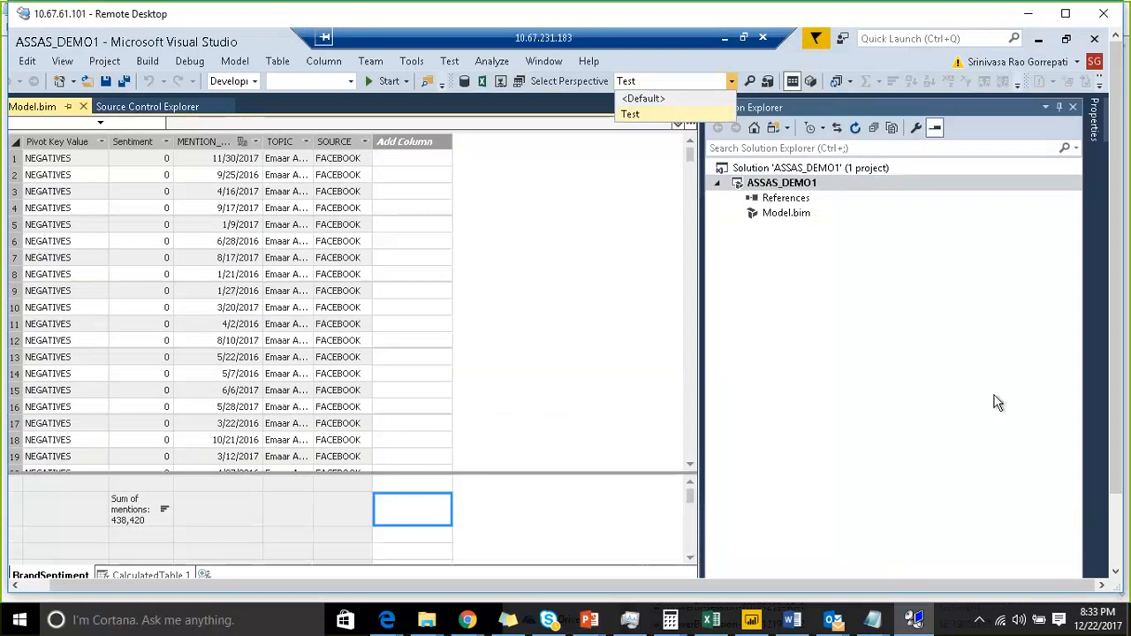
drag(1116, 287, 1115, 375)
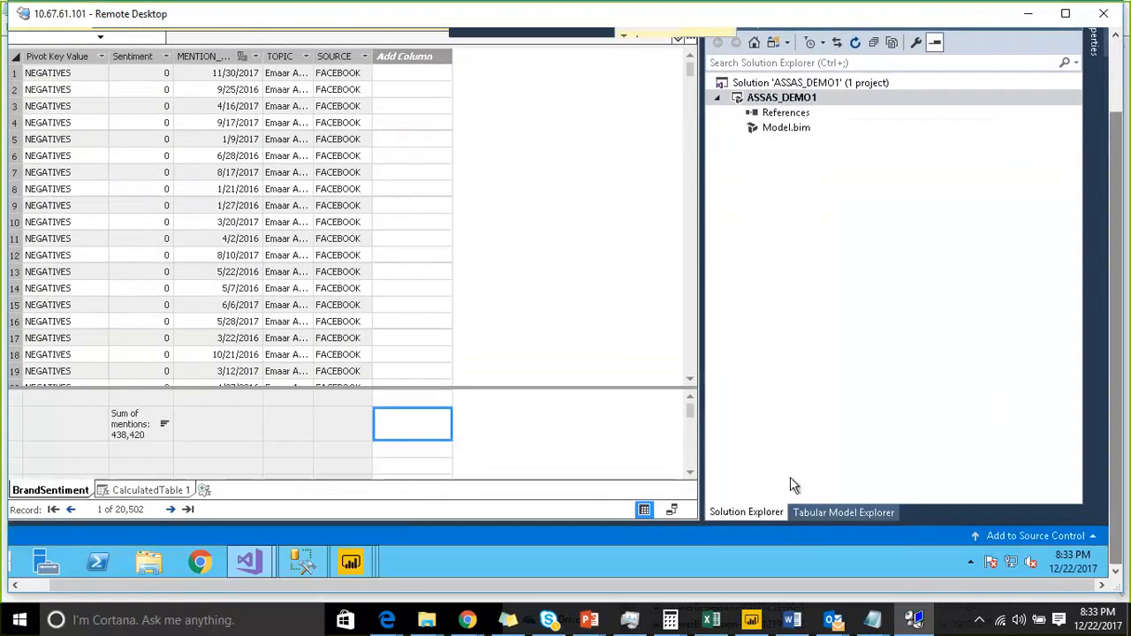
click(828, 513)
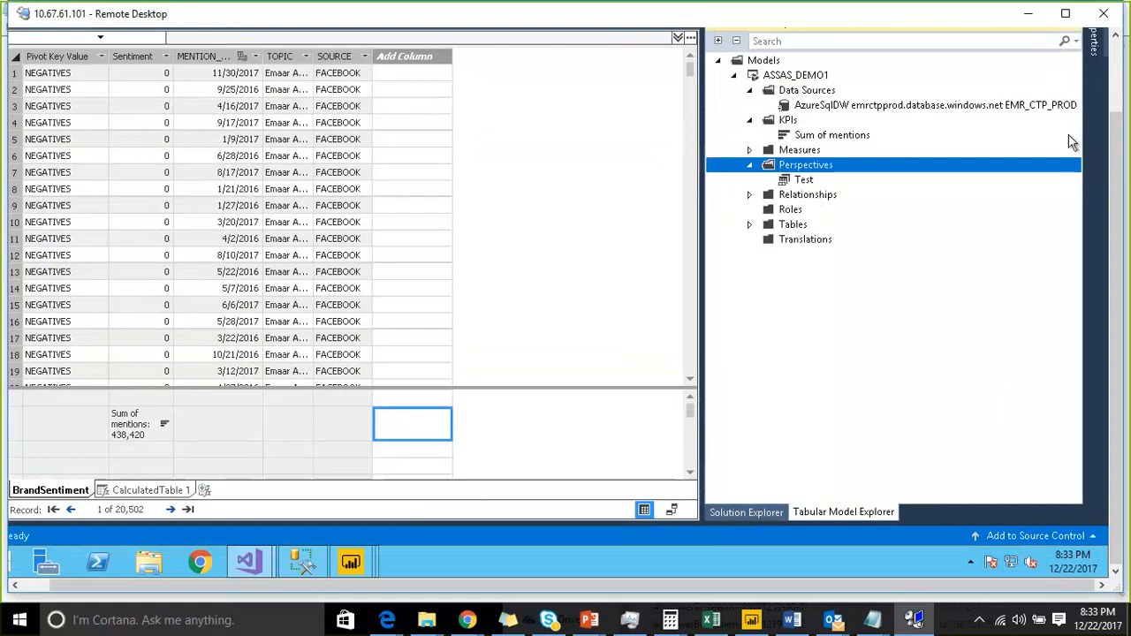
click(1121, 92)
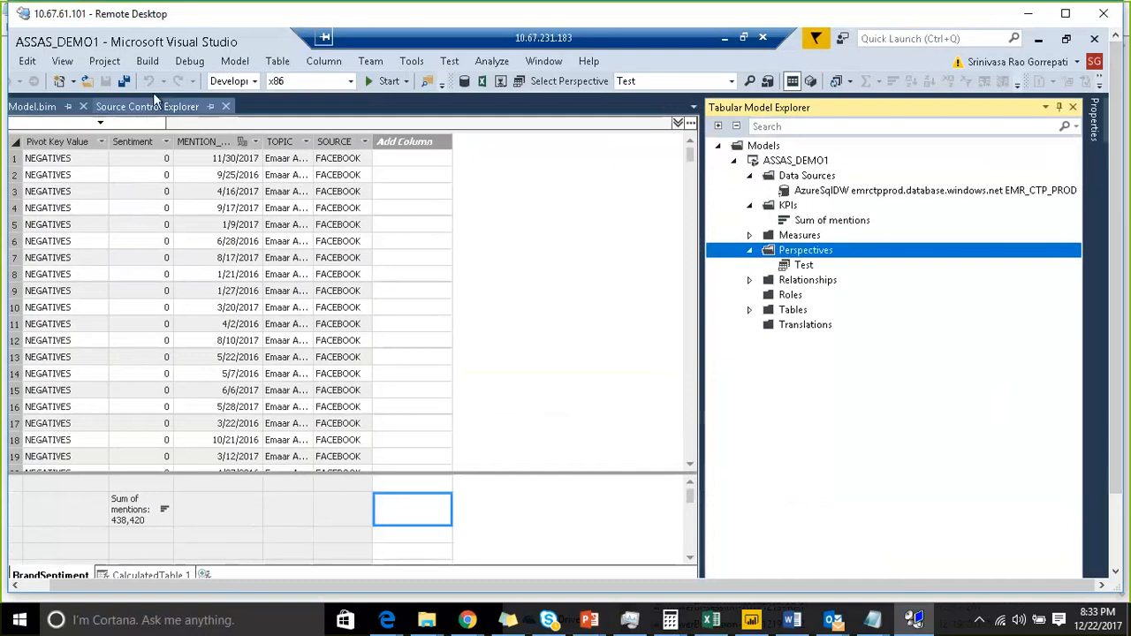
click(235, 62)
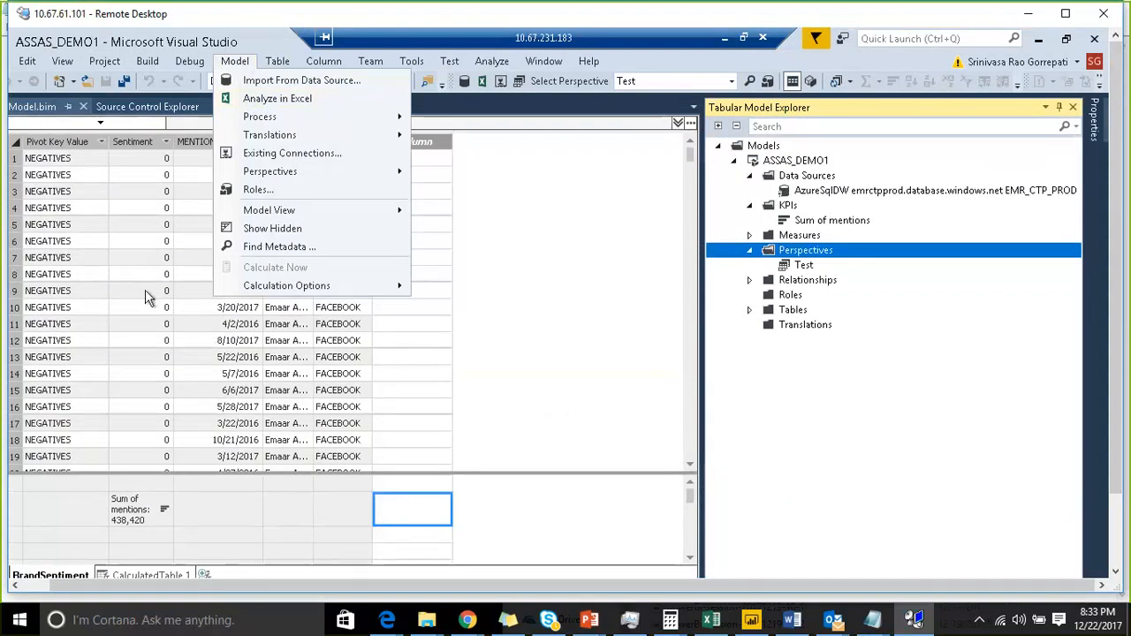
click(750, 285)
click(750, 281)
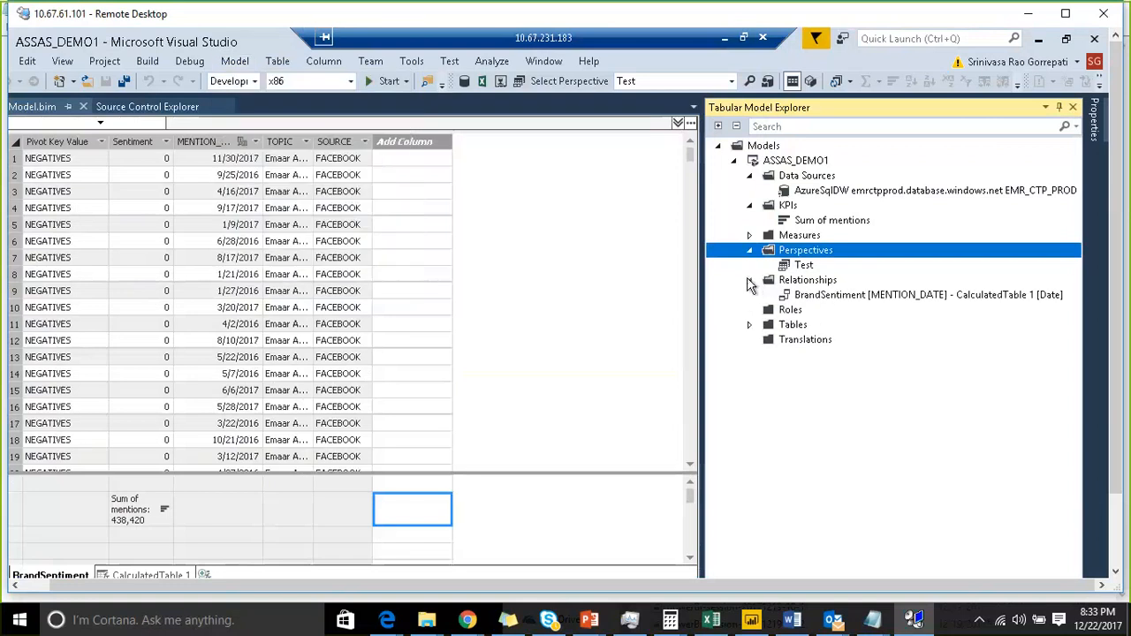
- Open Create Relationship from the Relationships folder, inspect the Table 1 table list, and cancel the dialog
click(826, 283)
right_click(824, 282)
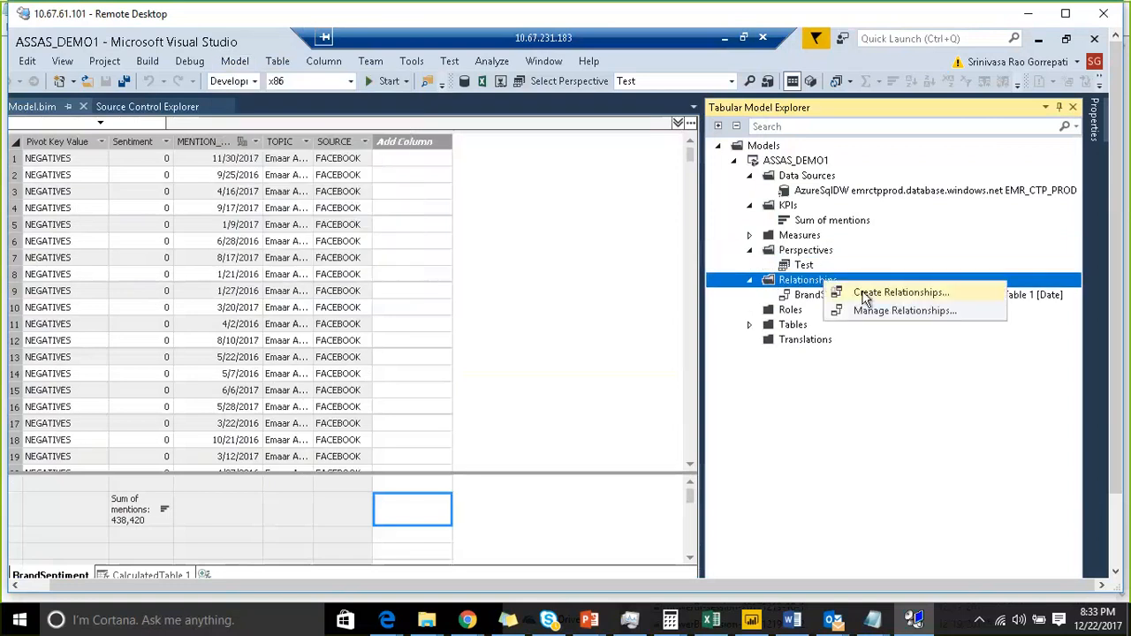
click(863, 295)
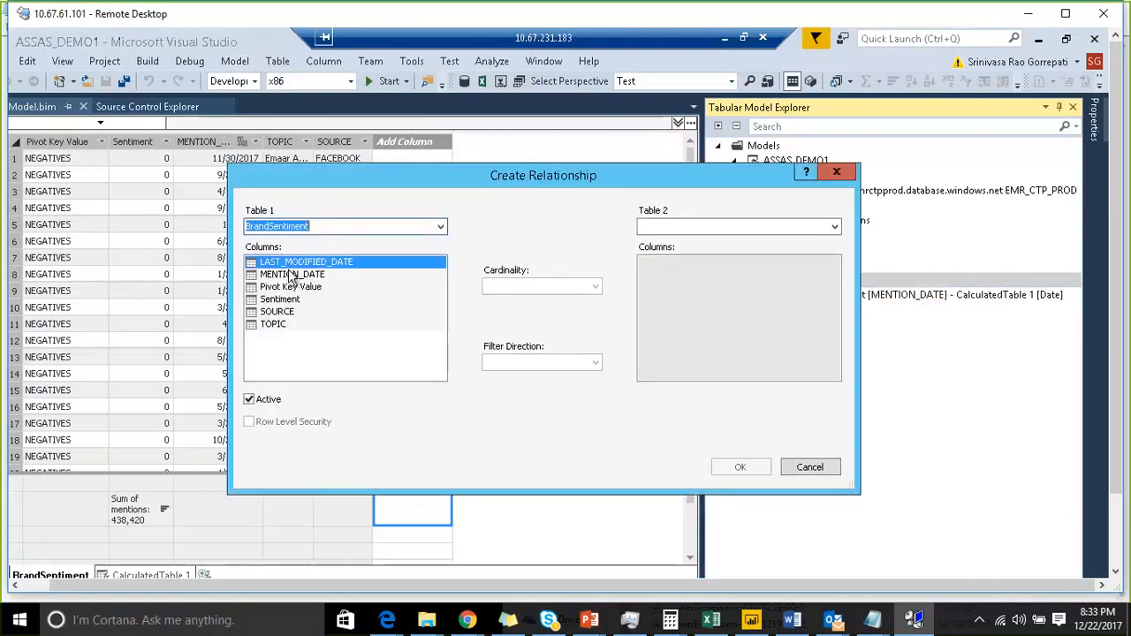
click(440, 226)
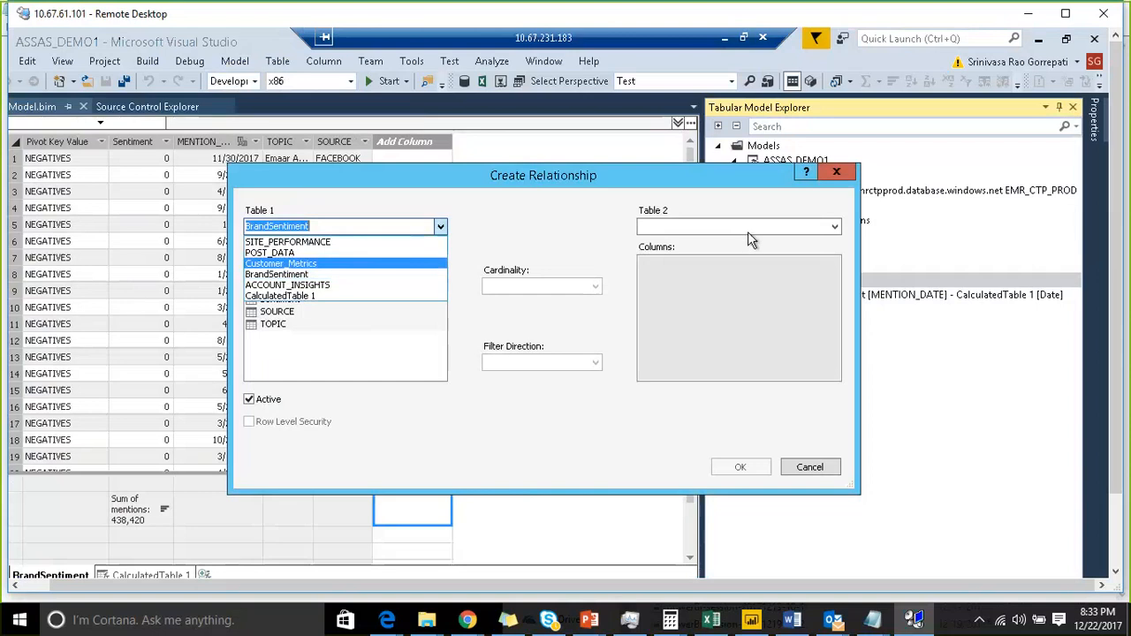
click(570, 237)
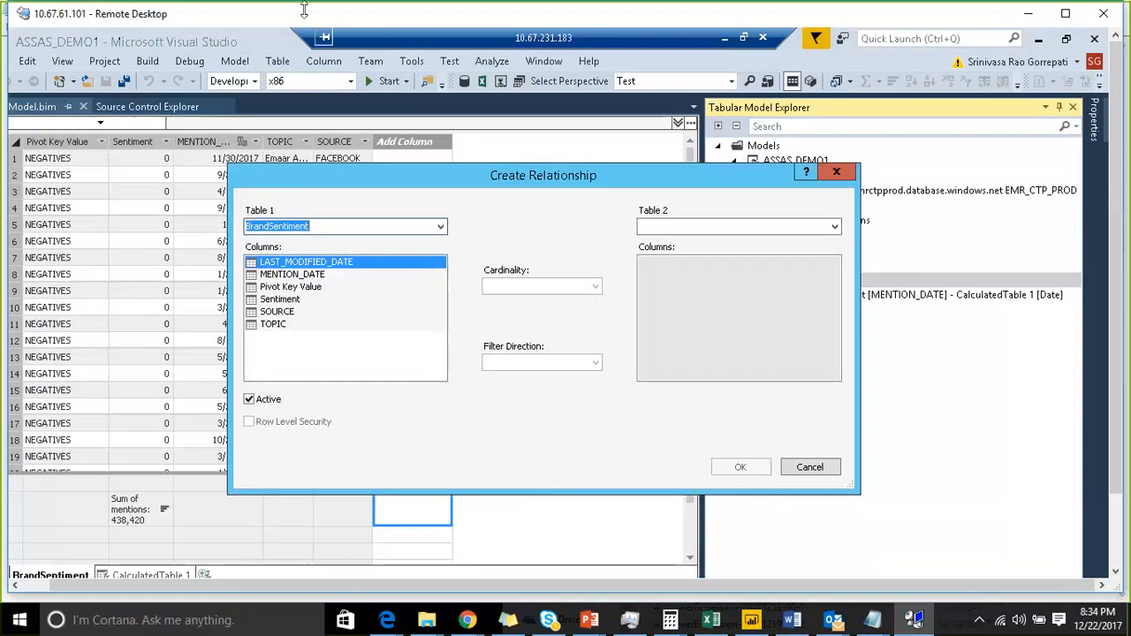
click(870, 39)
mouse_move(247, 416)
mouse_down()
mouse_move(309, 411)
mouse_move(196, 386)
mouse_up()
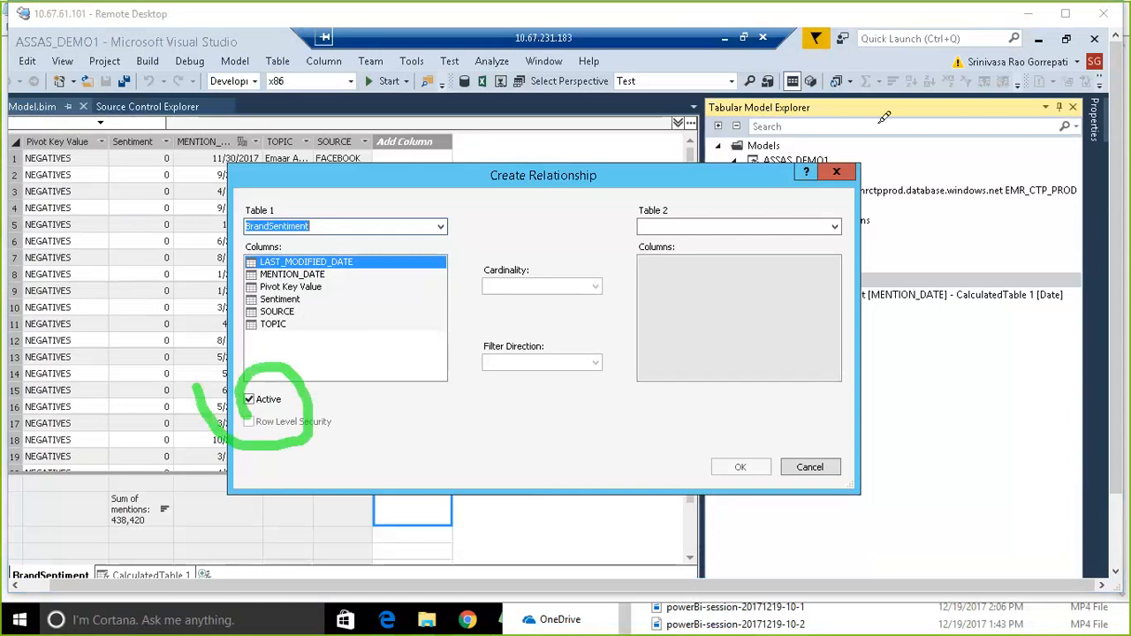
click(877, 23)
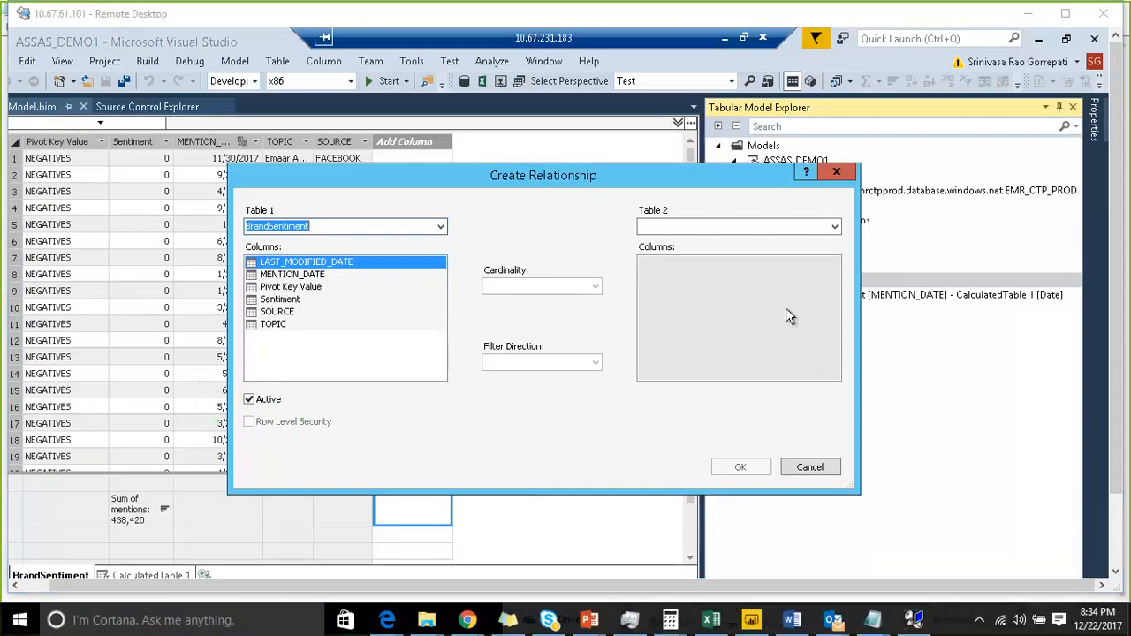
click(808, 467)
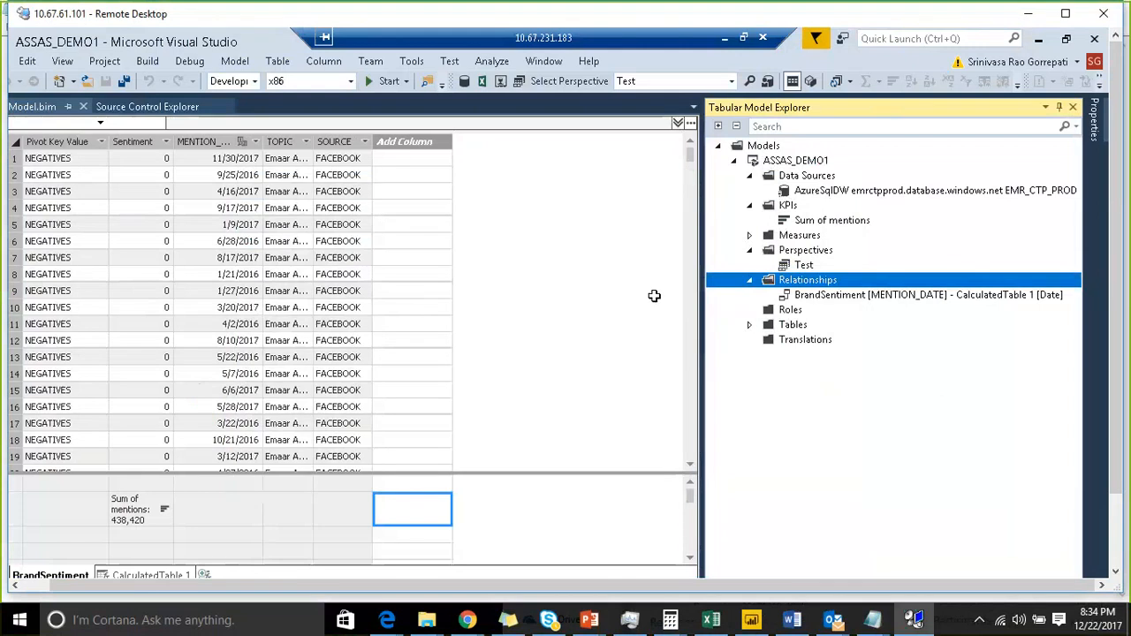
- Review the BrandSentiment to CalculatedTable 1 relationship in Manage Relationships, close it, and select the Roles folder
right_click(938, 277)
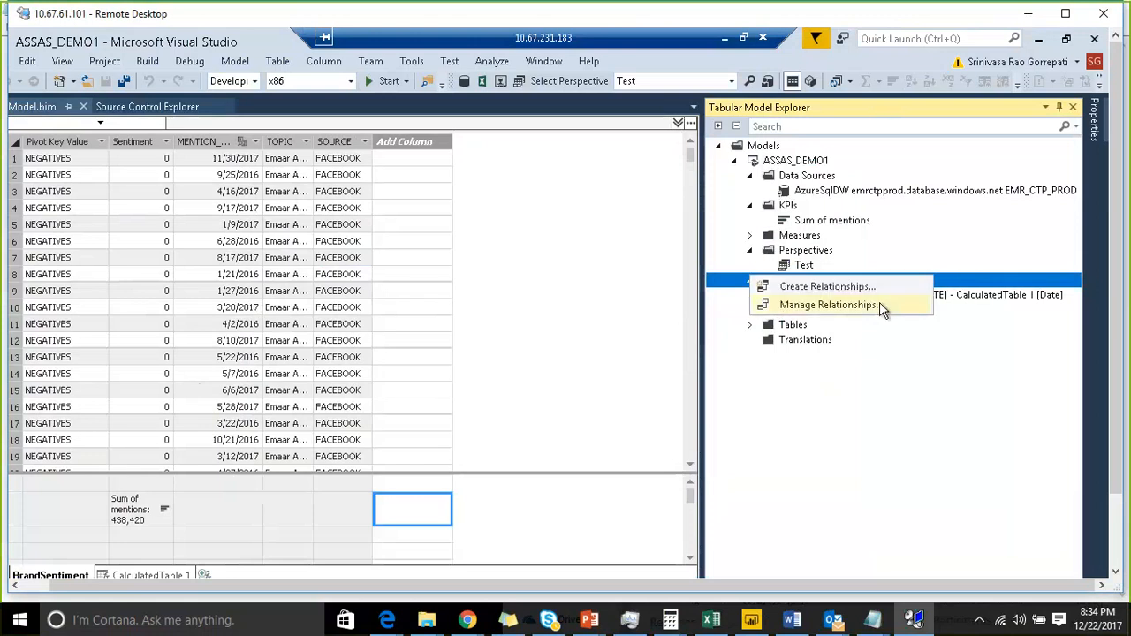
click(883, 306)
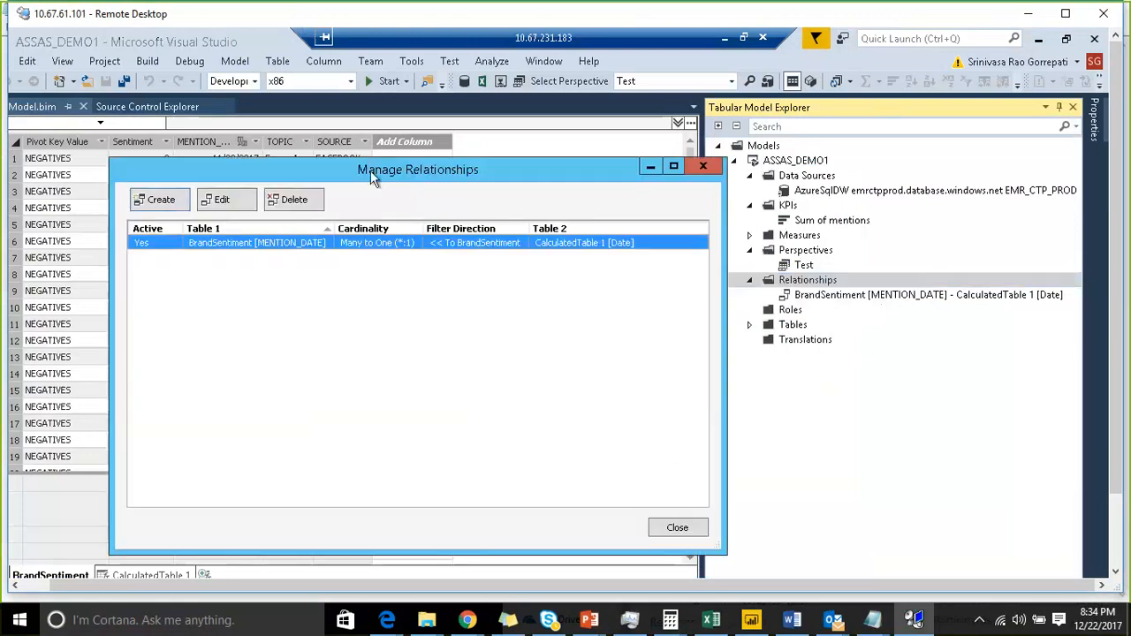
drag(371, 167, 383, 140)
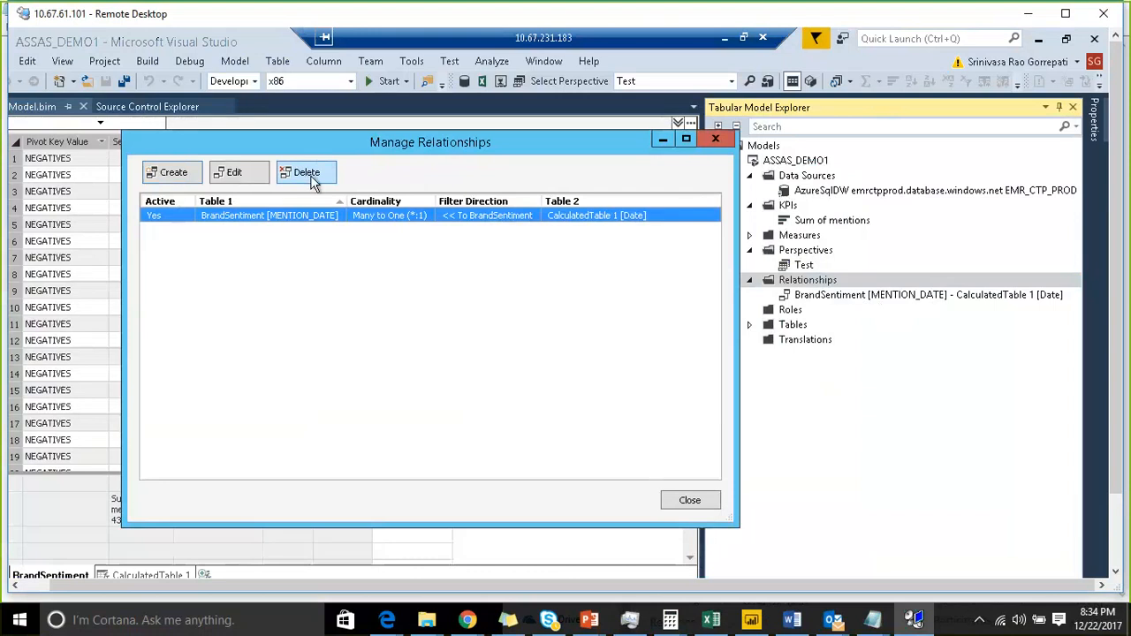
click(688, 501)
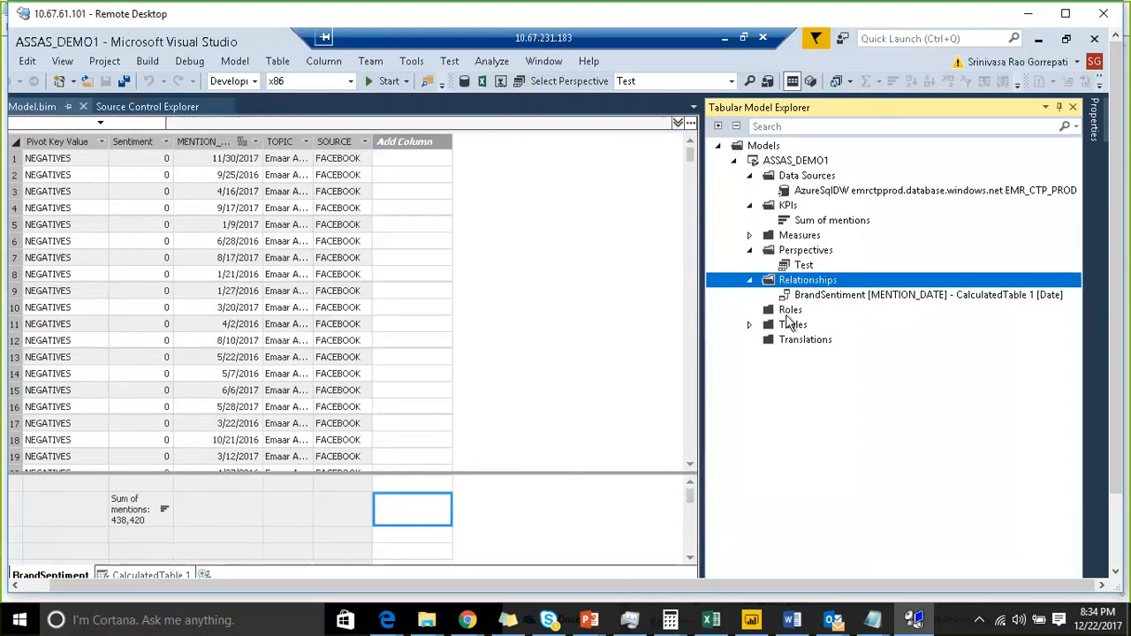
click(789, 318)
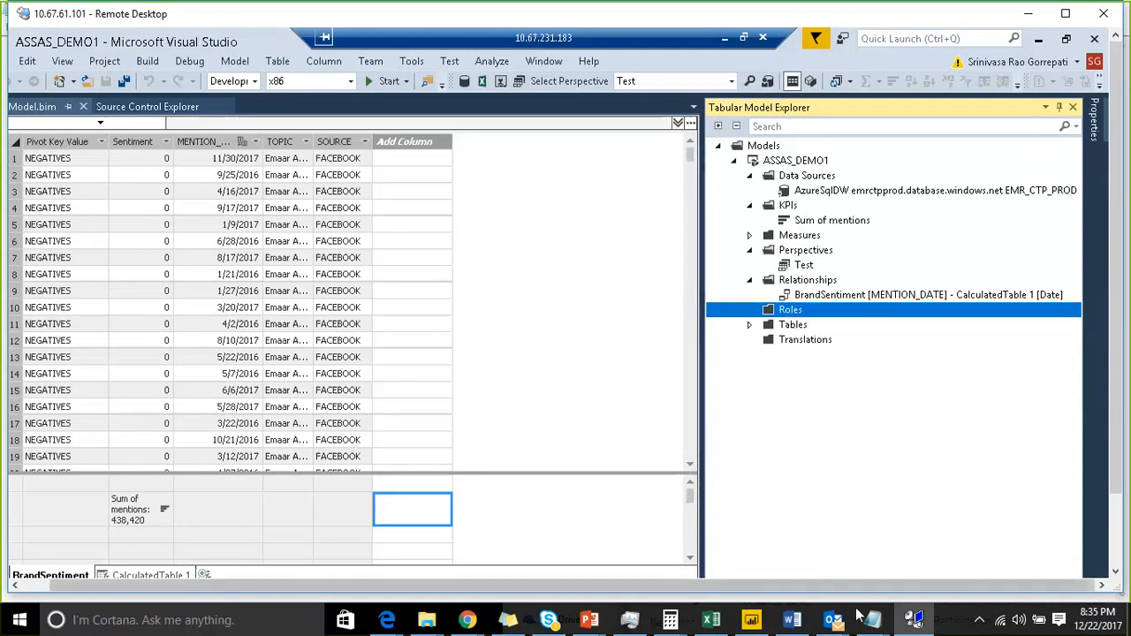
click(707, 18)
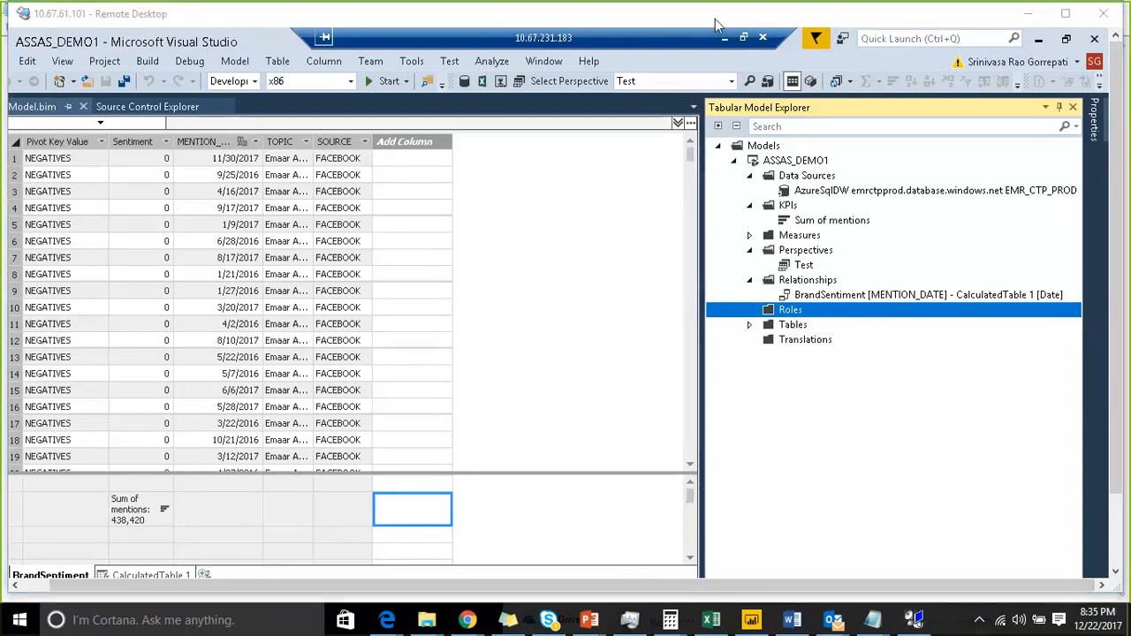